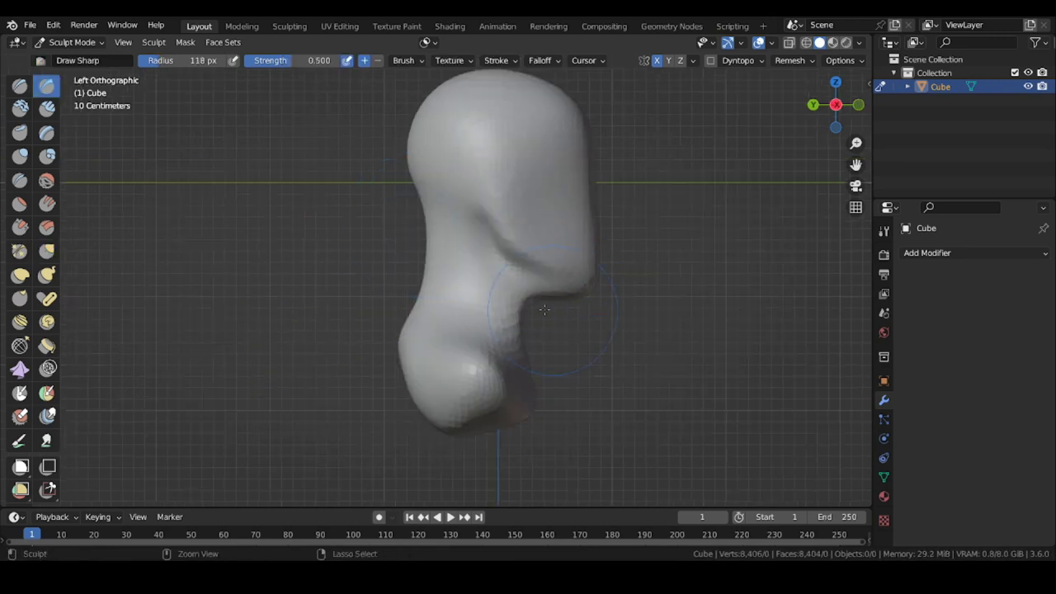
- Paint a mask over the ear area on the side of the head and invert the mask
click(46, 251)
mouse_move(544, 309)
middle_down()
mouse_move(511, 321)
mouse_move(552, 301)
middle_up()
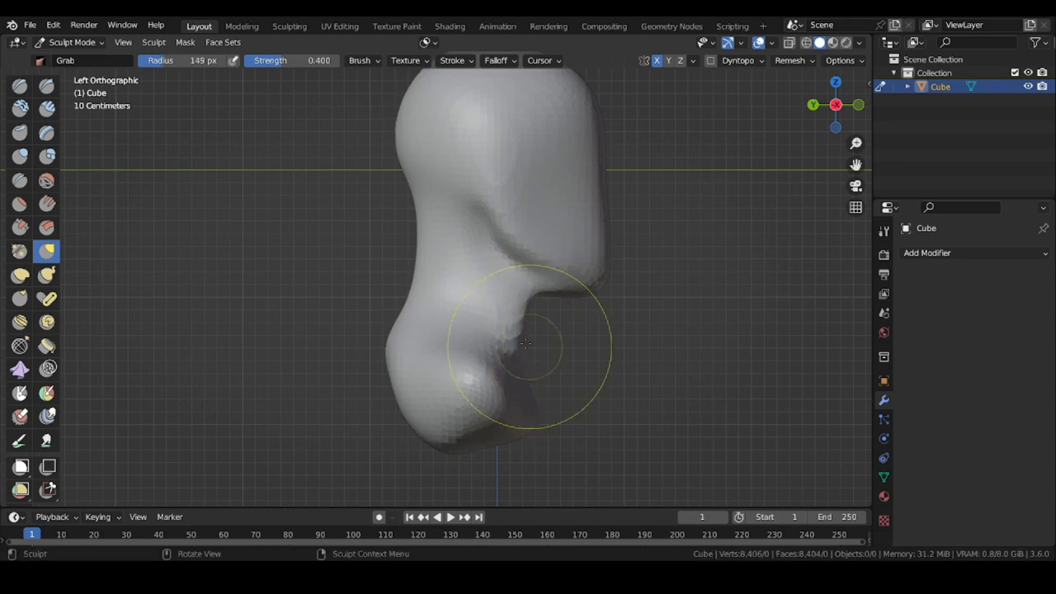
mouse_move(471, 191)
middle_down()
mouse_move(396, 206)
mouse_move(351, 234)
middle_up()
key(q)
click(347, 235)
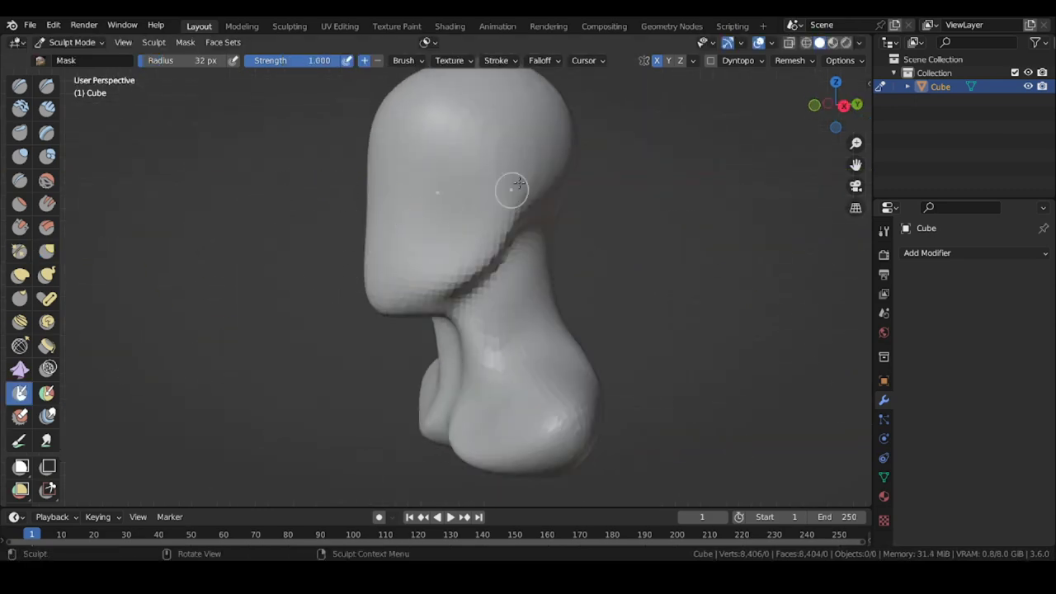
key(KP_1)
key(ctrl+i)
- Pull the unmasked ear areas out from the head with the Grab brush and clear the mask
key(g)
key(f)
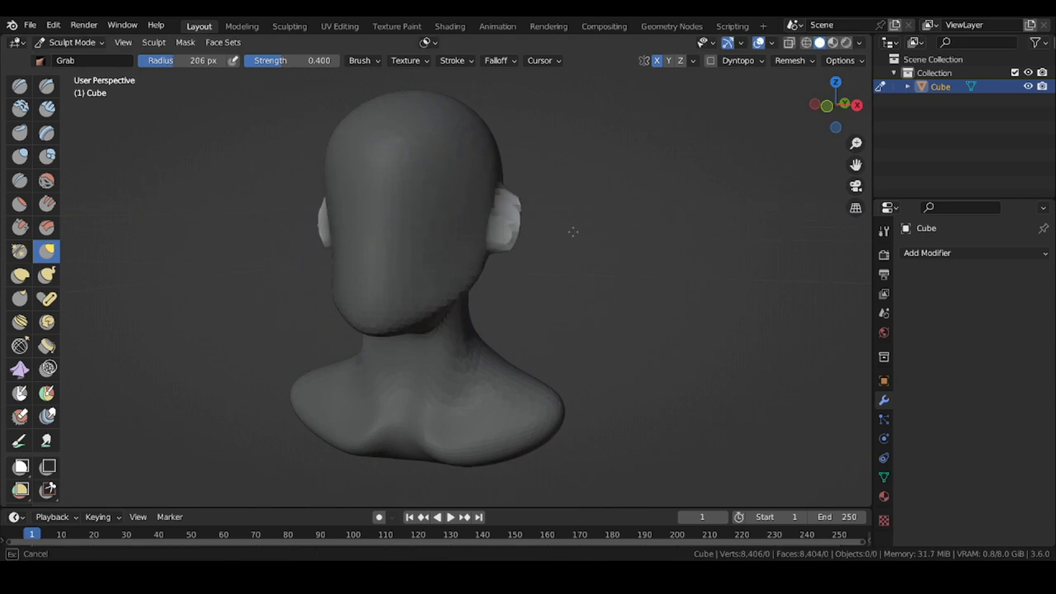
mouse_move(573, 232)
alt+mouse_down()
mouse_move(438, 213)
mouse_move(509, 216)
mouse_move(450, 186)
alt+mouse_up()
alt+drag(450, 185, 413, 202)
click(186, 42)
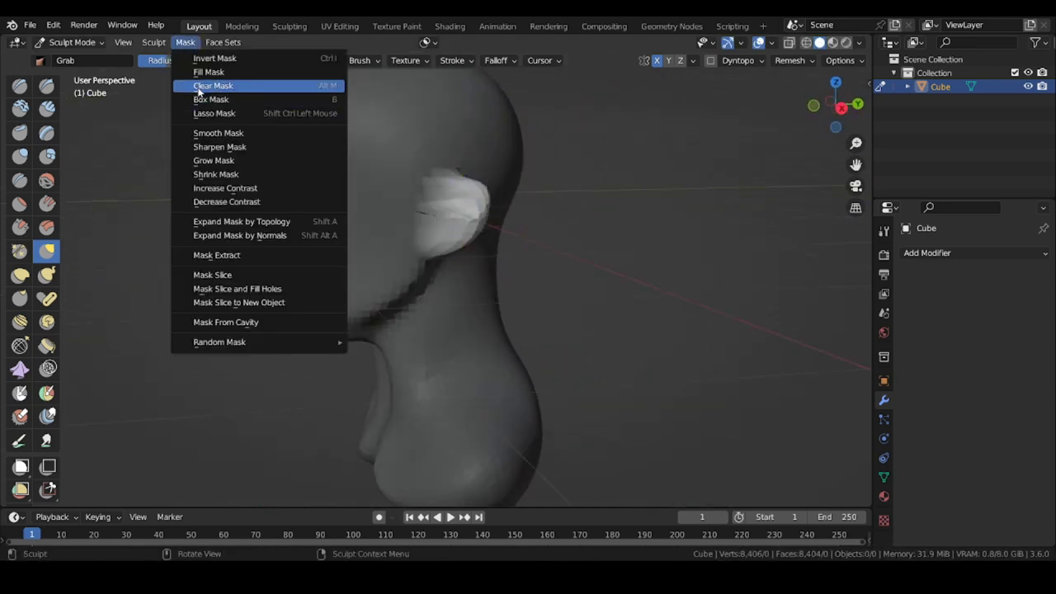
click(200, 87)
- Refine the ear and the side of the head in side view with a 157 px Grab brush
alt+drag(326, 208, 417, 222)
key(KP_3)
drag(404, 260, 381, 284)
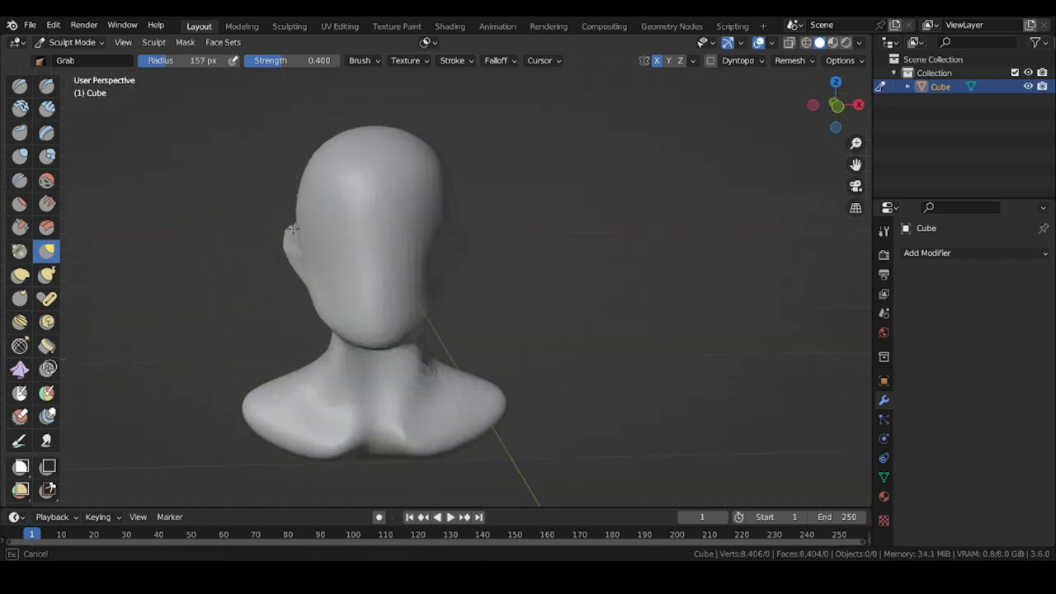
mouse_move(293, 229)
middle_down()
mouse_move(397, 306)
mouse_move(460, 287)
mouse_move(429, 284)
mouse_move(487, 302)
middle_up()
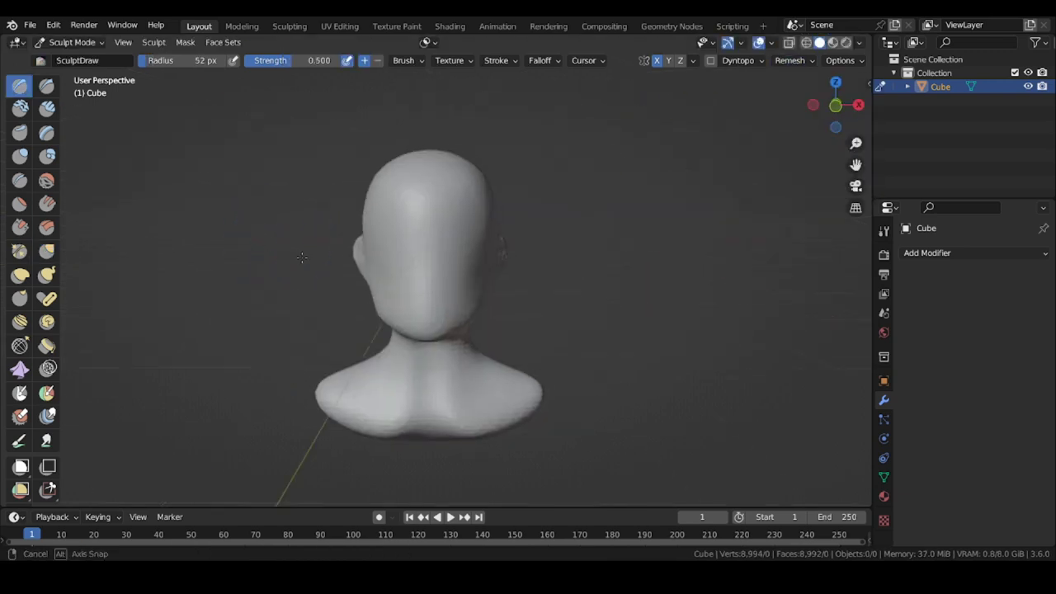
- Carve the eye-socket band below the brow and form a basic nose with the Draw brush
scroll(405, 254, up, 1)
ctrl+middle_drag(451, 253, 474, 252)
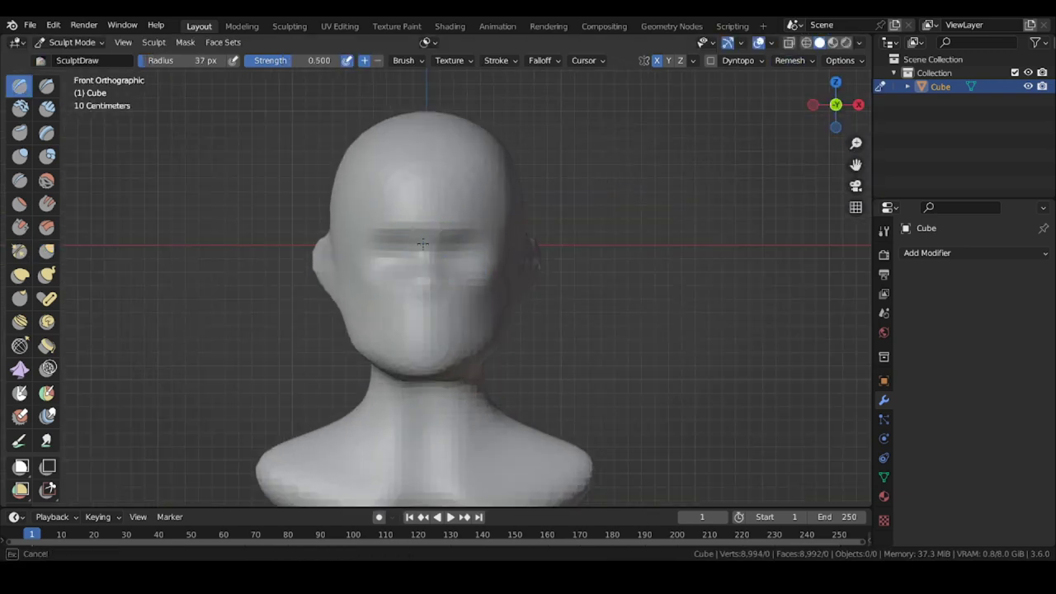
drag(426, 256, 427, 285)
middle_drag(409, 286, 274, 288)
mouse_move(450, 263)
middle_down()
mouse_move(481, 252)
mouse_move(427, 241)
middle_up()
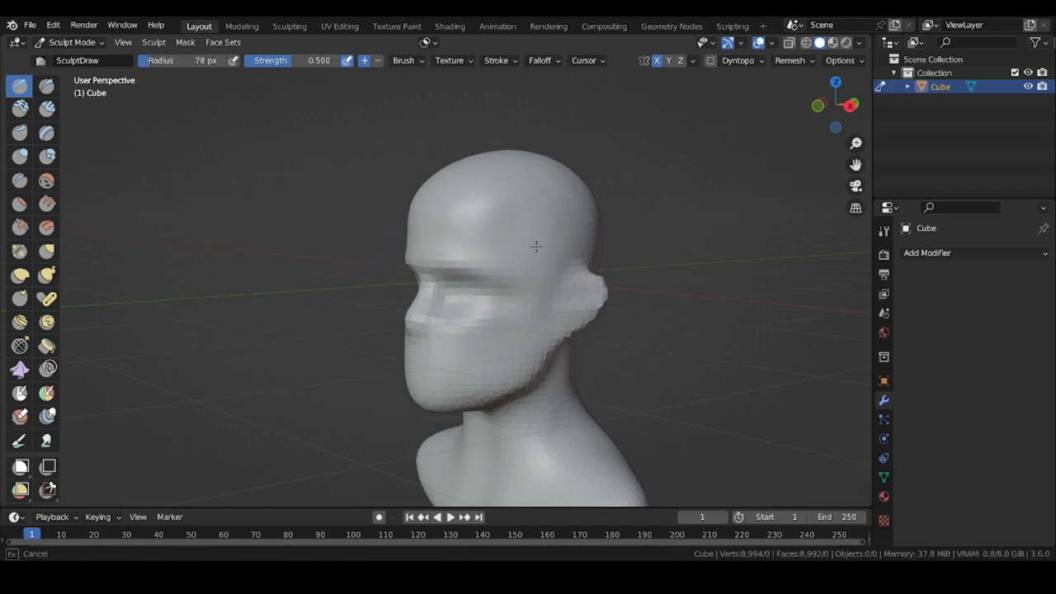
- Define the sides of the nose and the cheek areas with a resized Draw brush
middle_drag(537, 247, 571, 249)
key(f)
click(475, 323)
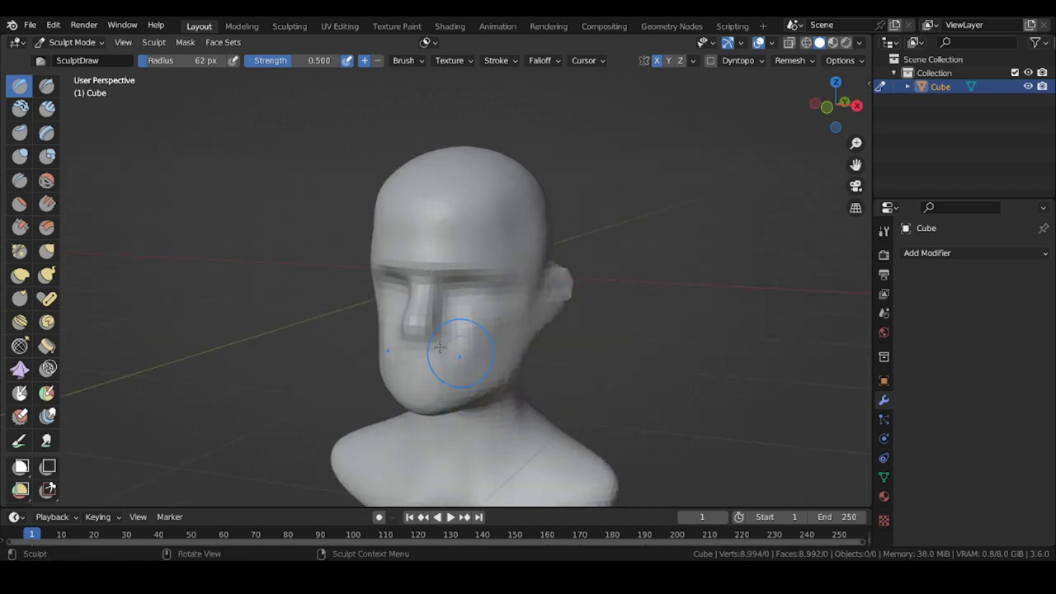
key(KP_3)
middle_drag(419, 259, 538, 259)
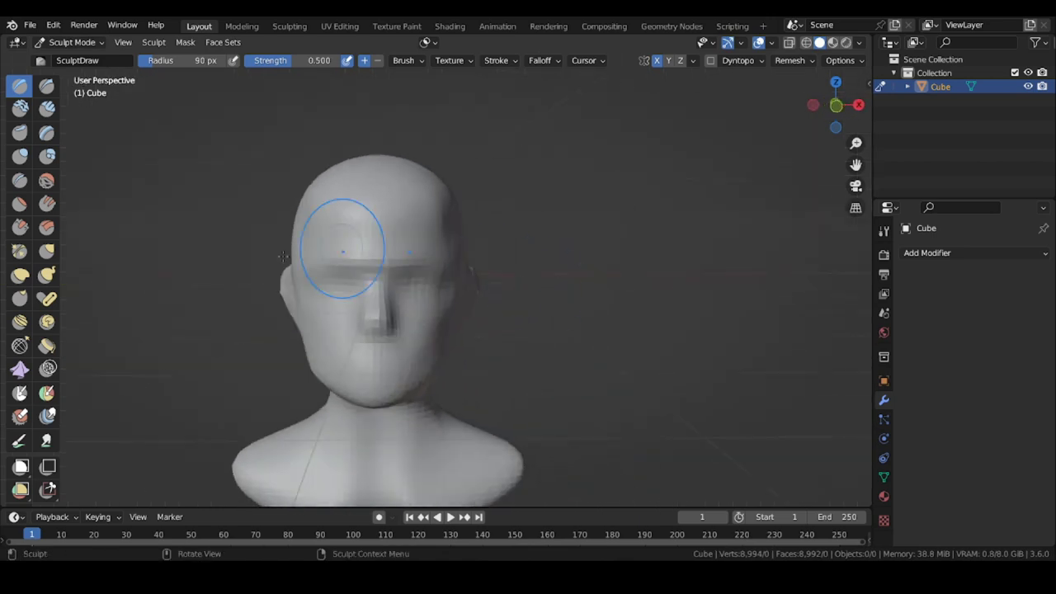
- Return to Object Mode, add a UV sphere and rotate it 90 degrees about the X axis
shift+middle_drag(342, 250, 388, 204)
click(73, 43)
click(76, 61)
click(181, 43)
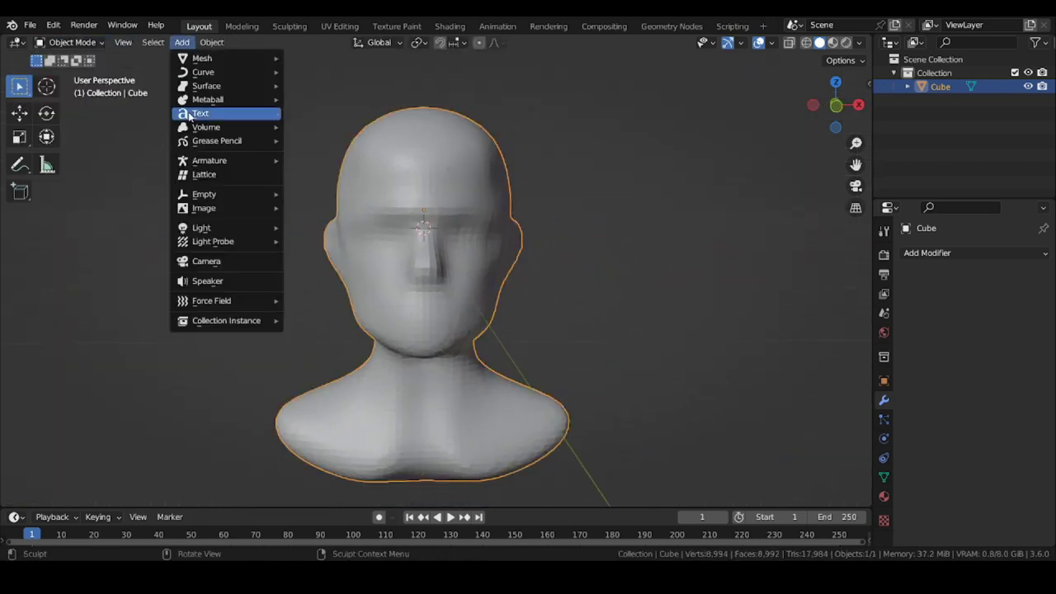
mouse_move(203, 58)
click(304, 97)
text(rx90)
key(Return)
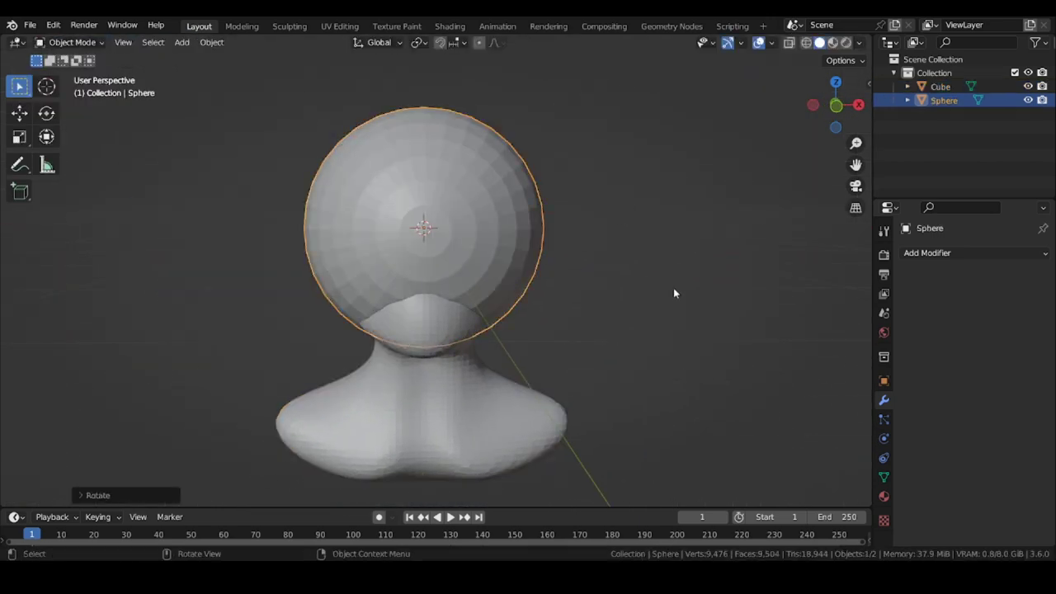
- Scale the sphere down to eyeball size and move it into one eye socket
key(s)
click(464, 236)
key(g)
click(508, 242)
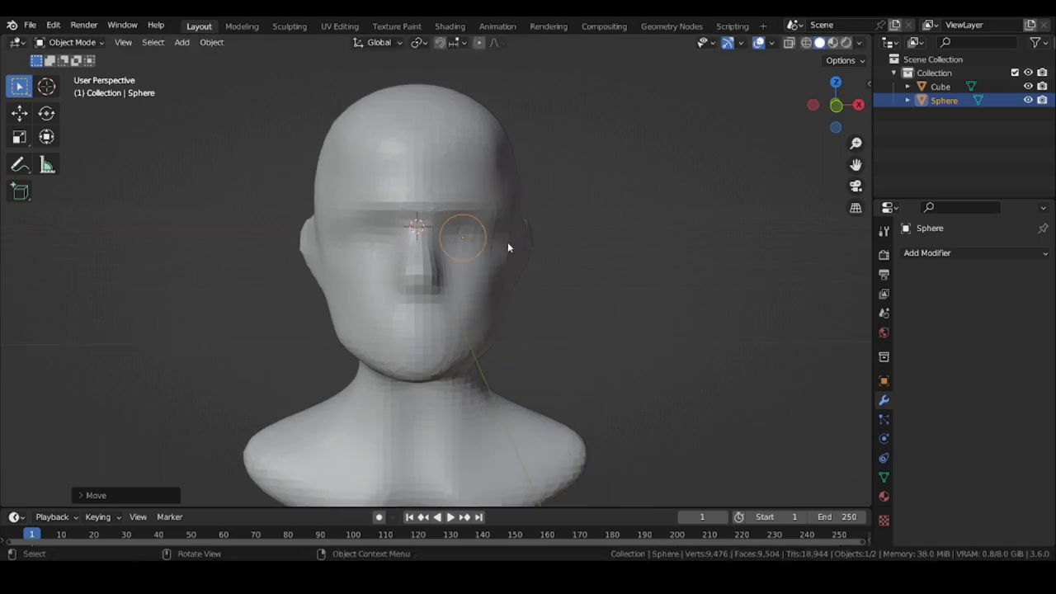
- Fine-tune the eyeball's size and mirror it across X with a Mirror modifier using Cube as the mirror object
scroll(536, 245, up, 1)
key(s)
click(556, 263)
click(927, 253)
click(761, 409)
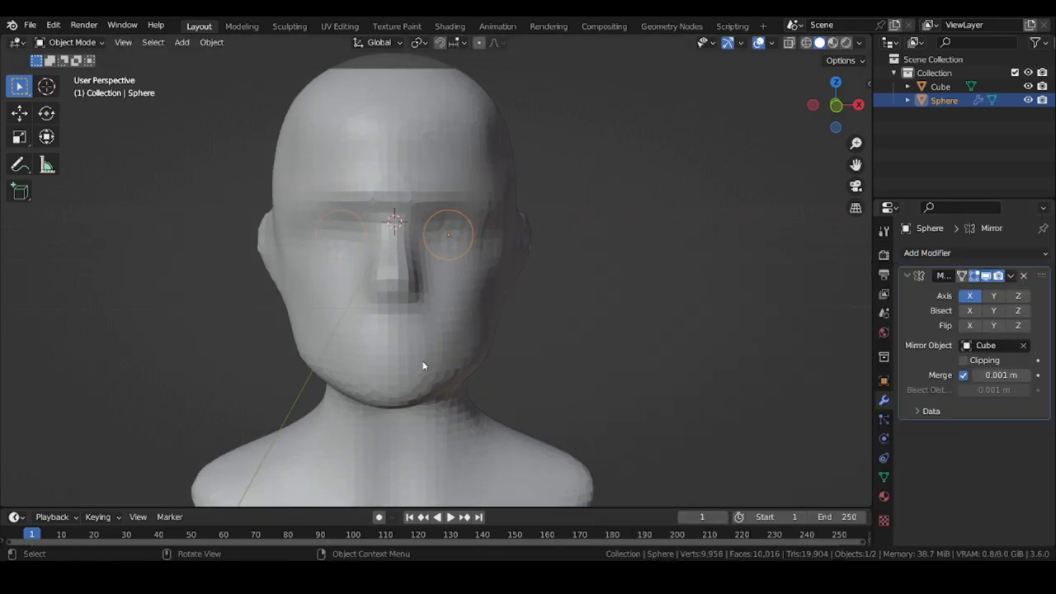
- Bring up the reference image board beside the bust and enlarge the front-facing portrait with long wavy hair
click(239, 578)
middle_drag(633, 152, 720, 207)
scroll(734, 248, up, 5)
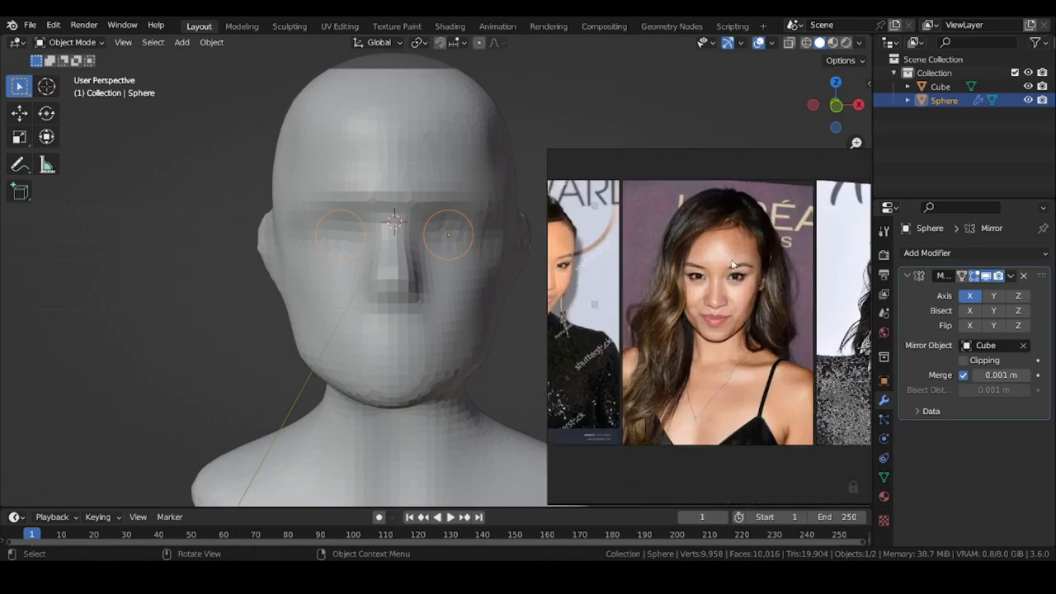
scroll(733, 265, up, 2)
scroll(280, 291, down, 3)
mouse_move(281, 292)
middle_down()
mouse_move(300, 292)
mouse_move(282, 291)
middle_up()
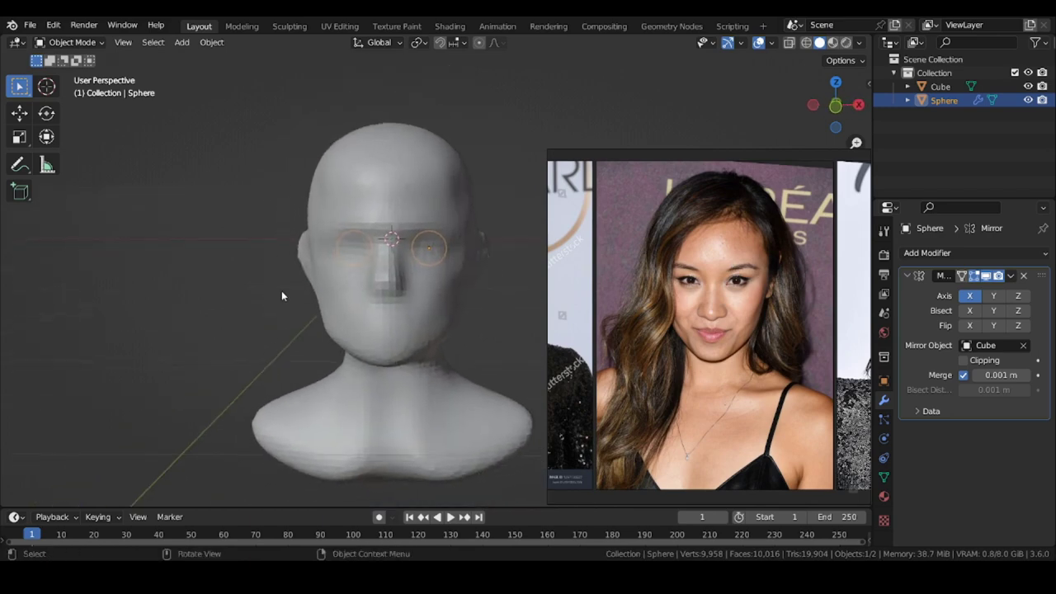
- Move the eyeball along X toward the nose and adjust its depth along Y in side view
click(440, 237)
click(435, 240)
key(g)
key(x)
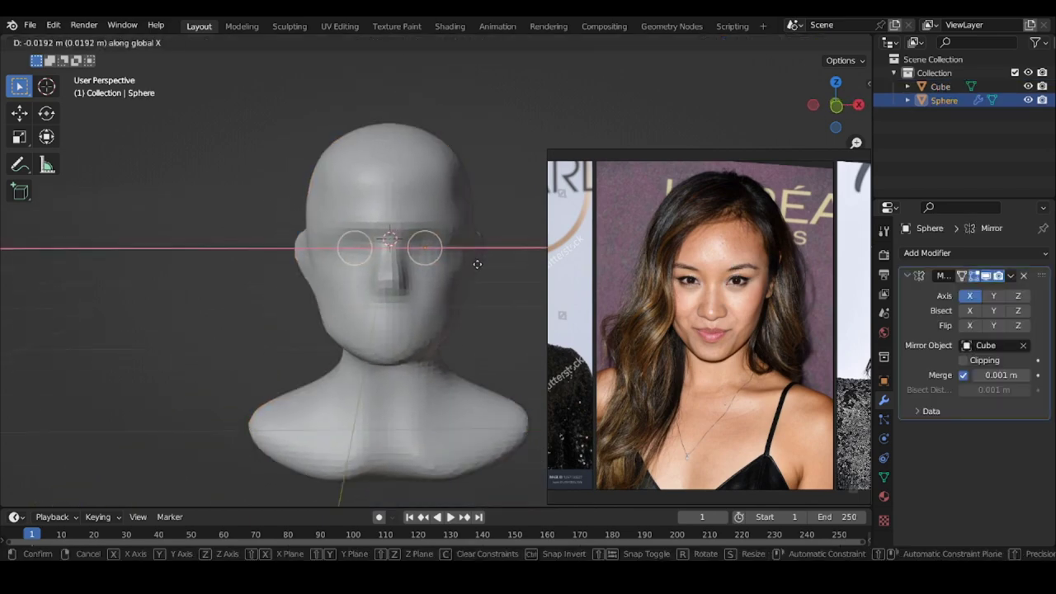
click(477, 264)
key(KP_3)
key(g)
key(y)
click(434, 280)
- Enlarge the side-profile reference photo and reposition the eyeball in side view to match it
scroll(712, 299, down, 12)
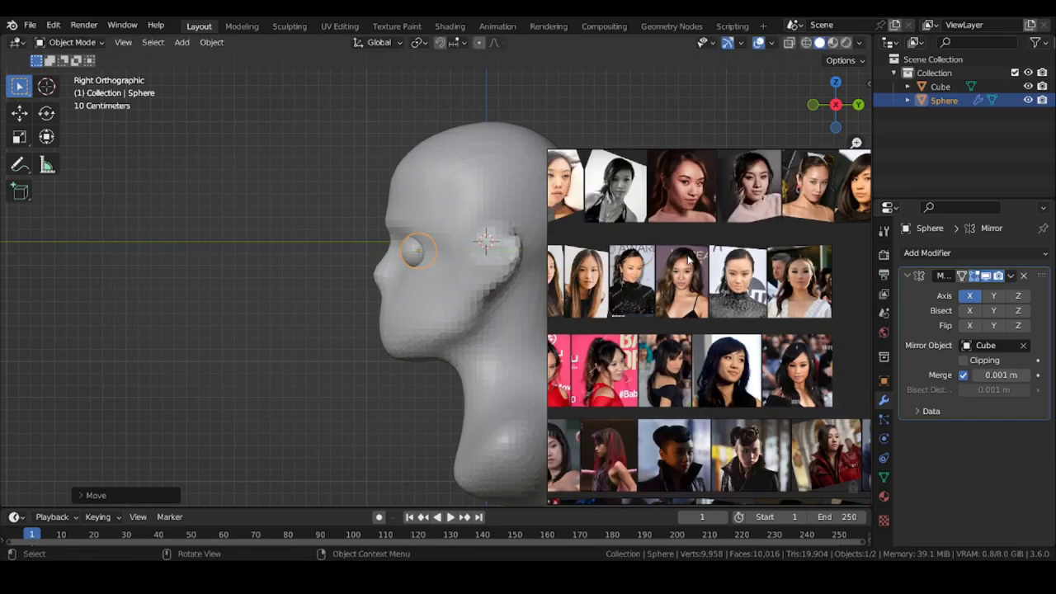
scroll(675, 410, up, 12)
scroll(397, 246, up, 2)
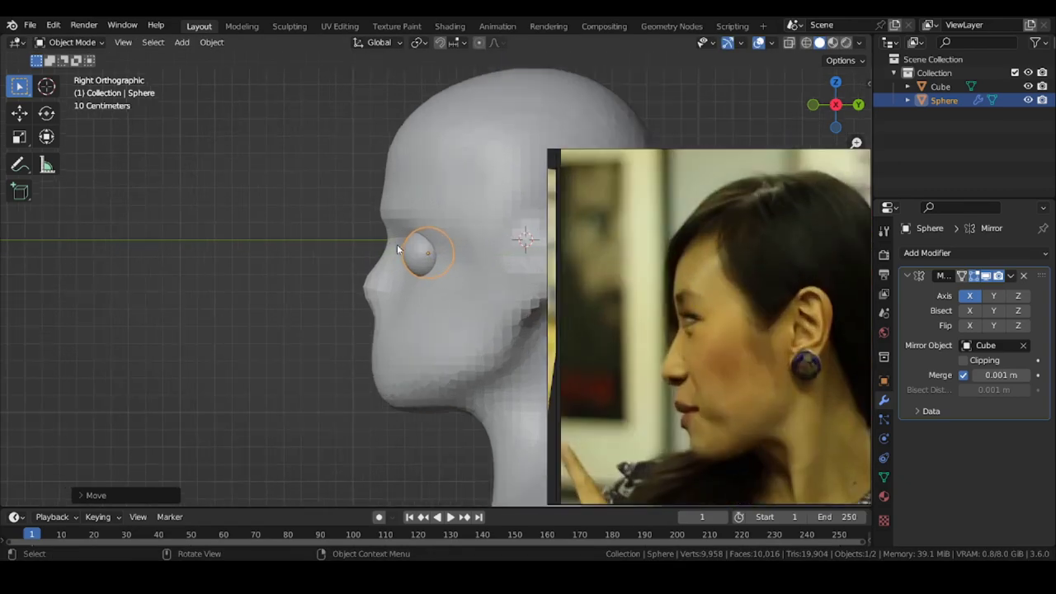
key(g)
click(455, 271)
- Select the head mesh, bring back the front-facing reference portrait and enter Sculpt Mode
scroll(446, 270, down, 3)
middle_drag(330, 261, 473, 277)
click(423, 272)
scroll(685, 318, down, 12)
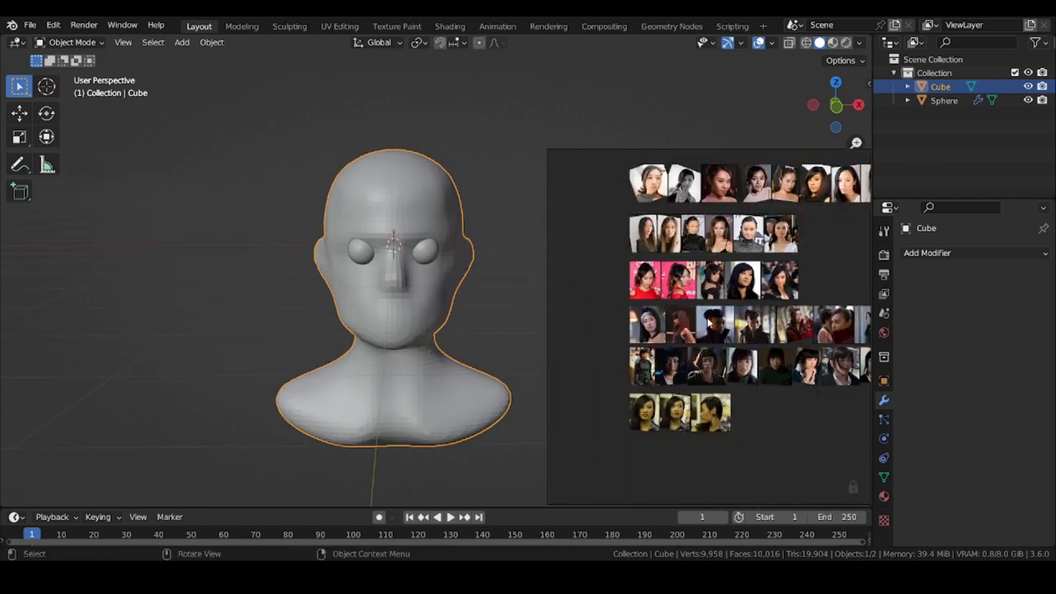
scroll(720, 235, up, 10)
scroll(723, 278, up, 4)
key(ctrl+Tab)
click(402, 383)
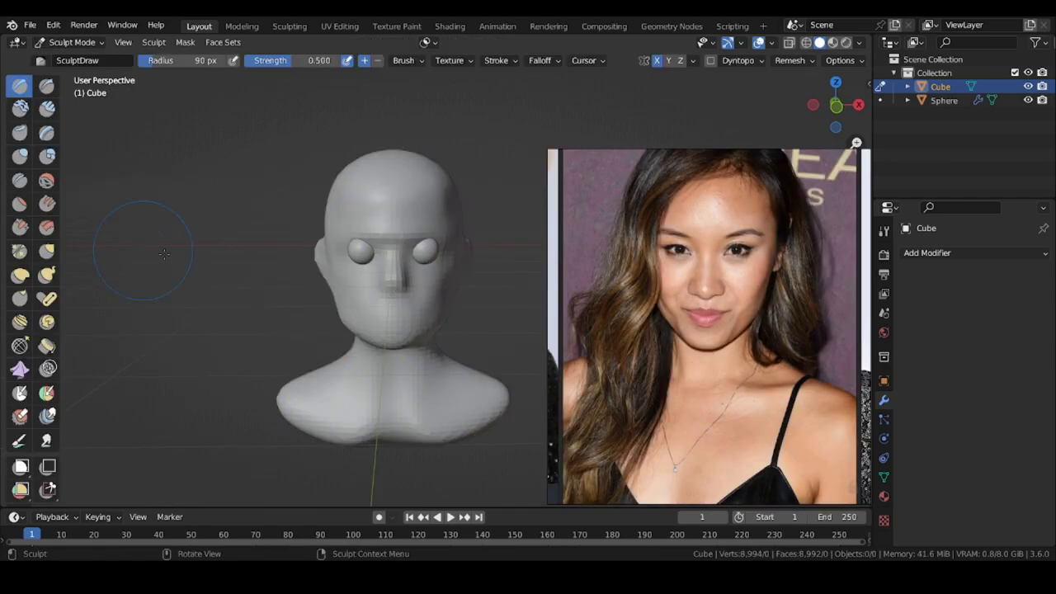
- Reshape the face around the eyeballs from several angles using the Grab brush at 185 and 153 px
scroll(381, 243, up, 5)
key(g)
middle_drag(343, 247, 304, 128)
key(f)
click(421, 285)
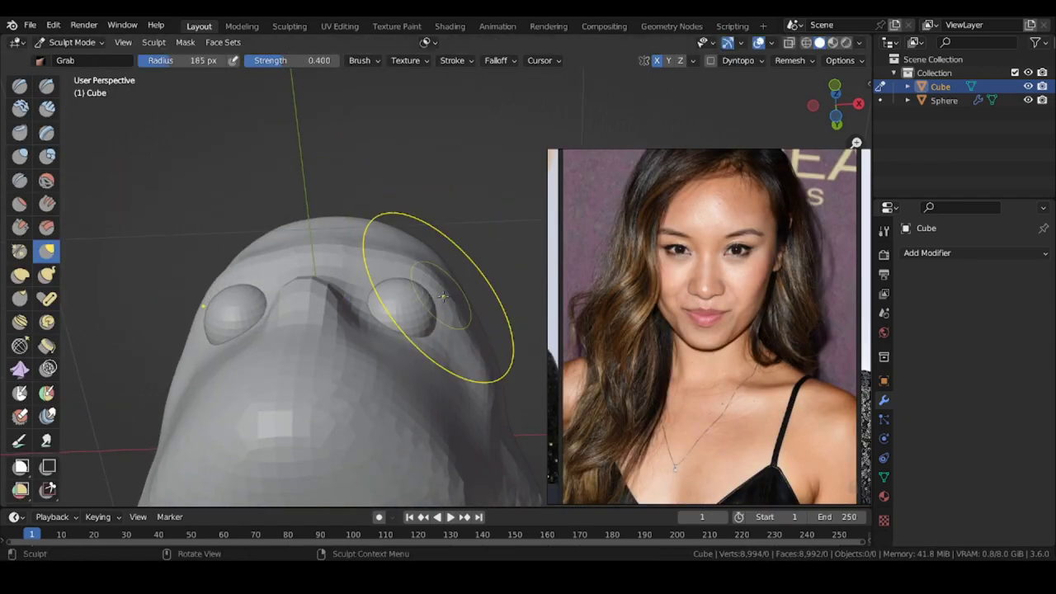
mouse_move(372, 289)
middle_down()
mouse_move(241, 361)
mouse_move(338, 371)
middle_up()
key(f)
click(447, 378)
middle_drag(422, 284, 295, 294)
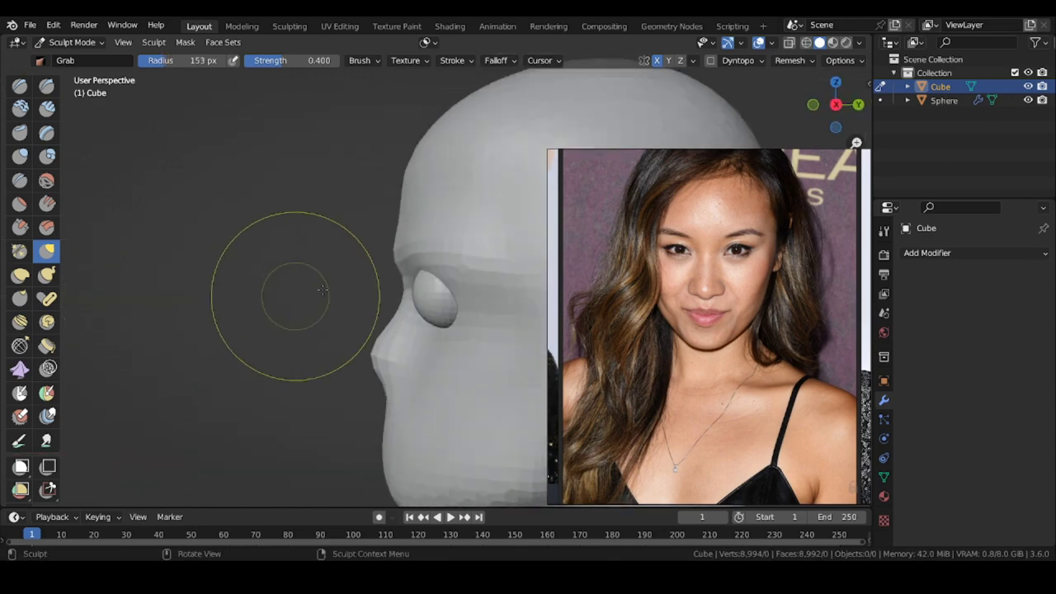
shift+middle_drag(436, 336, 376, 329)
mouse_move(374, 328)
alt+mouse_down()
mouse_move(500, 322)
mouse_move(540, 339)
alt+mouse_up()
alt+drag(278, 328, 295, 347)
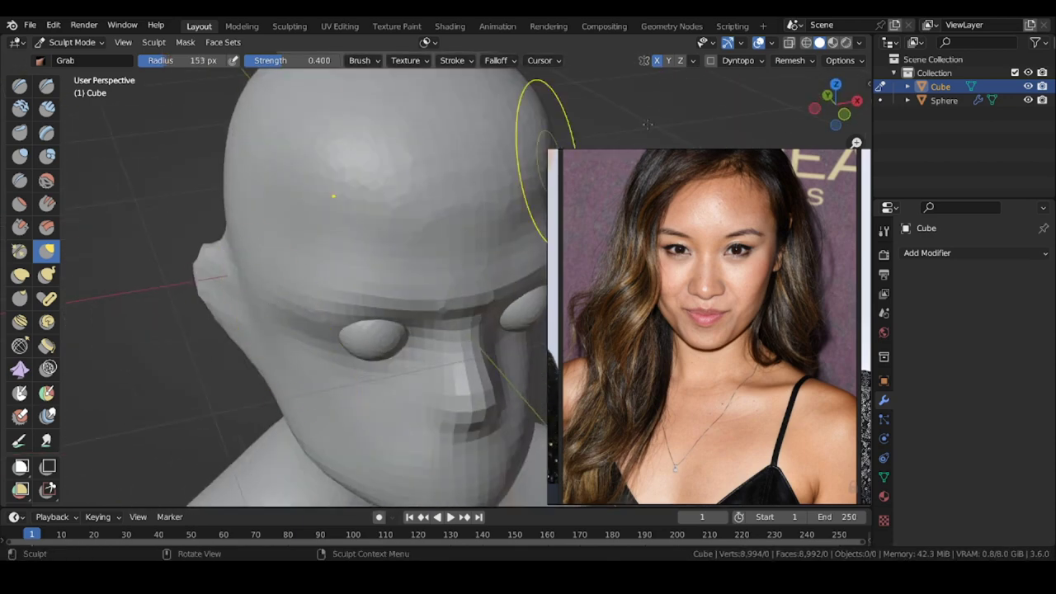
- Adjust the viewport shading options and reshape the side of the face with a resized Grab brush
click(859, 42)
click(859, 93)
middle_drag(198, 298, 217, 264)
key(f)
click(237, 263)
middle_drag(355, 258, 289, 241)
- Deepen the inner eye corners beside the nose bridge with a 48 px subtracting Draw brush
click(20, 86)
middle_drag(364, 248, 355, 251)
ctrl+drag(378, 237, 374, 223)
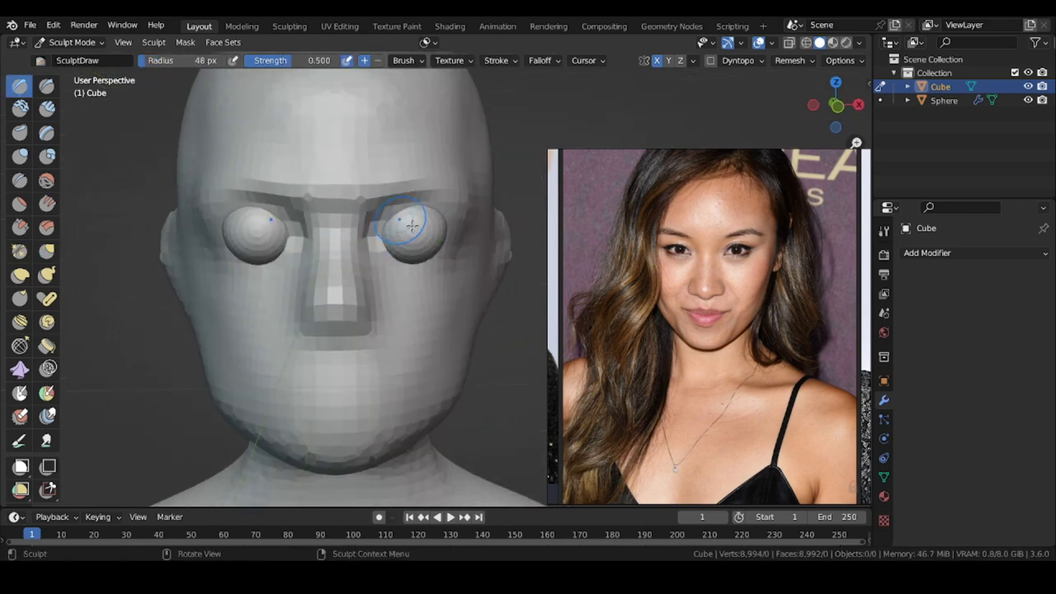
middle_drag(412, 226, 393, 228)
- Build up the cheekbones below the eyes with a 98 px Draw brush
key(f)
click(477, 268)
drag(472, 272, 428, 277)
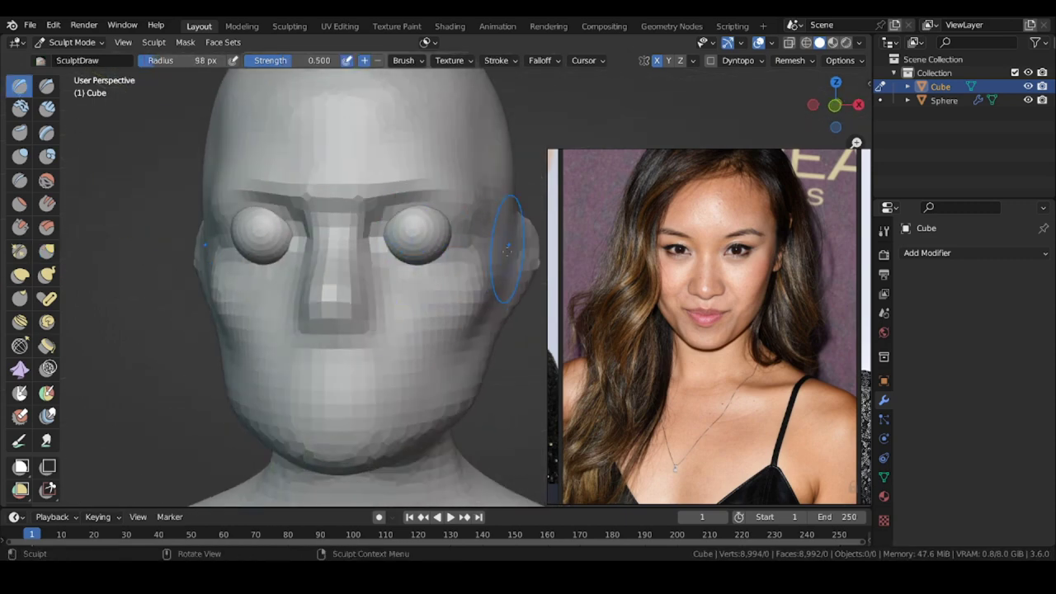
- Lower the Draw brush to strength 0.3 and radius 62 px and sculpt the cheeks beside the nose
key(shift+f)
click(472, 289)
middle_drag(330, 287, 380, 290)
middle_drag(299, 294, 281, 289)
middle_drag(363, 289, 329, 285)
key(f)
click(330, 285)
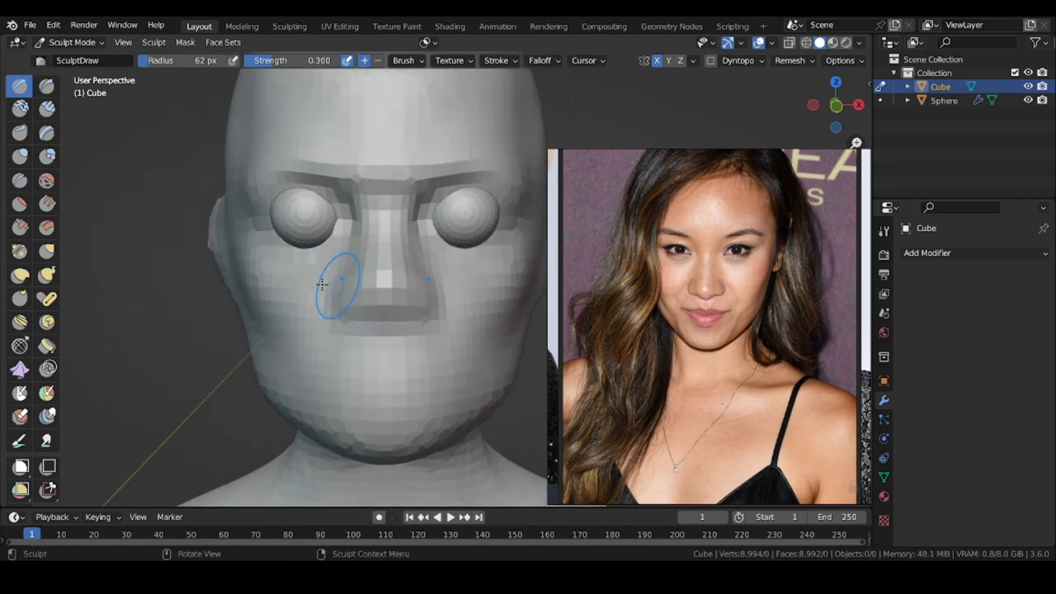
- Reshape the base and wings of the nose with a 102 px Grab brush
key(g)
key(f)
drag(356, 297, 368, 299)
middle_drag(382, 330, 390, 328)
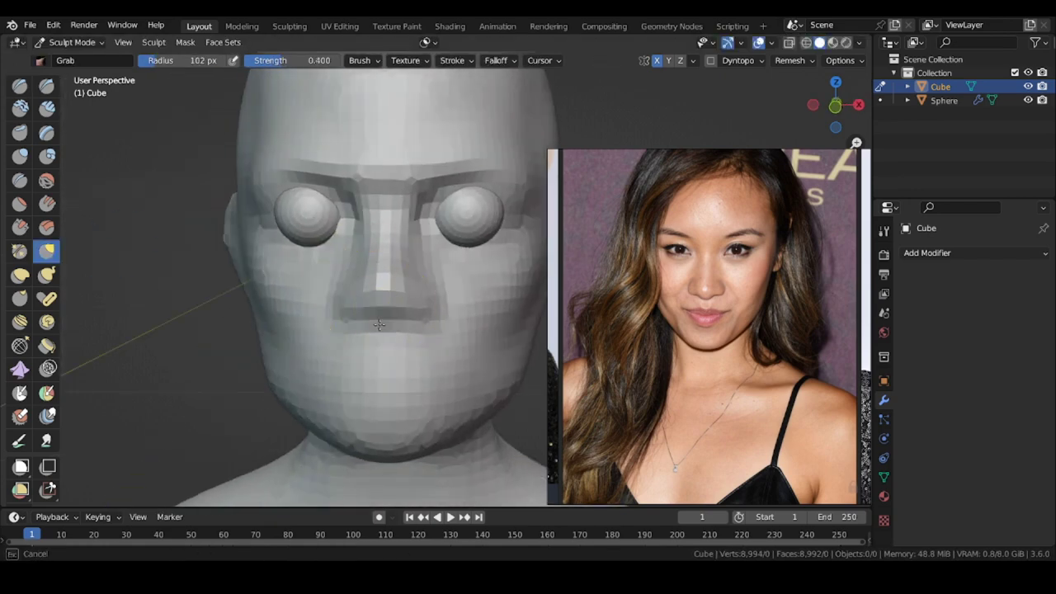
- Pull the nose tip forward in side view with a 158 px Grab brush
mouse_move(446, 307)
middle_down()
mouse_move(350, 310)
mouse_move(386, 313)
middle_up()
key(f)
click(412, 317)
drag(383, 310, 356, 312)
- Enlarge the side-profile reference photo and turn the head to the matching side with a resized Grab brush
scroll(661, 338, down, 10)
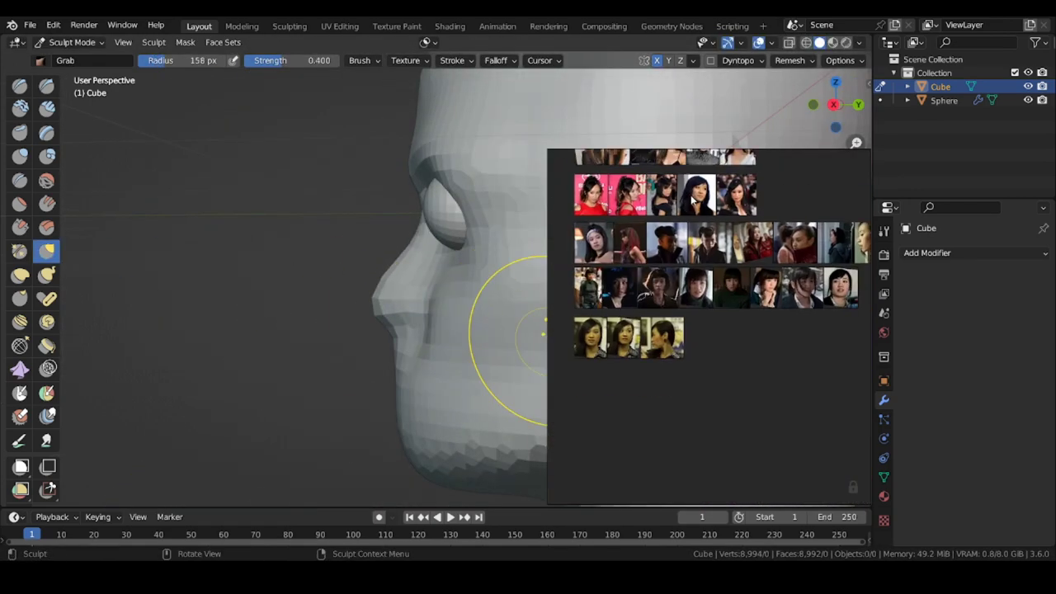
scroll(673, 343, up, 10)
middle_drag(299, 298, 294, 300)
key(f)
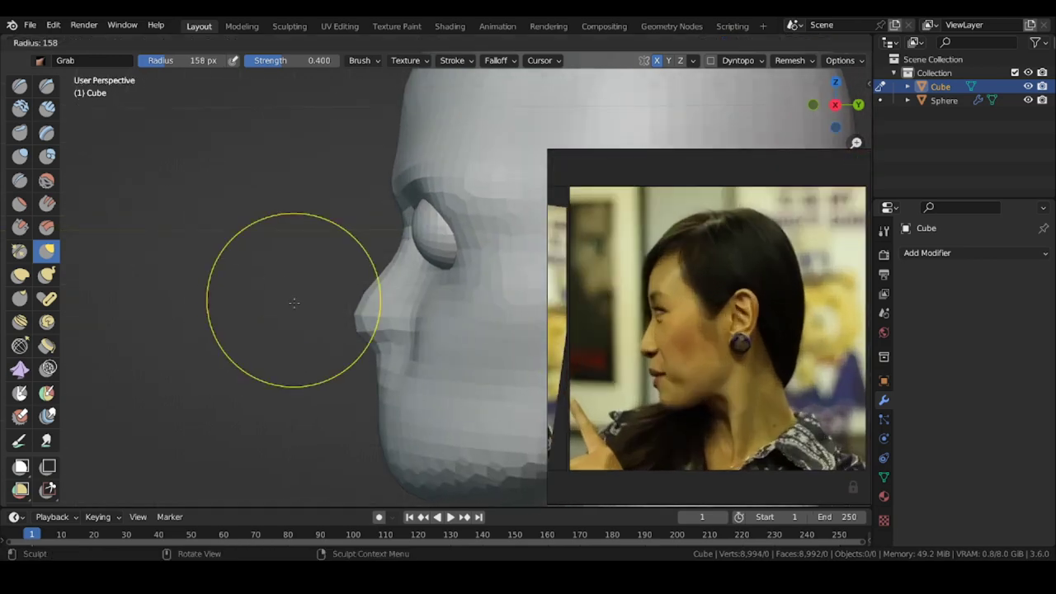
click(265, 296)
- Reshape the forehead profile in side view with a 216 px Grab brush
shift+middle_drag(395, 188, 369, 286)
key(f)
click(394, 190)
scroll(344, 194, down, 2)
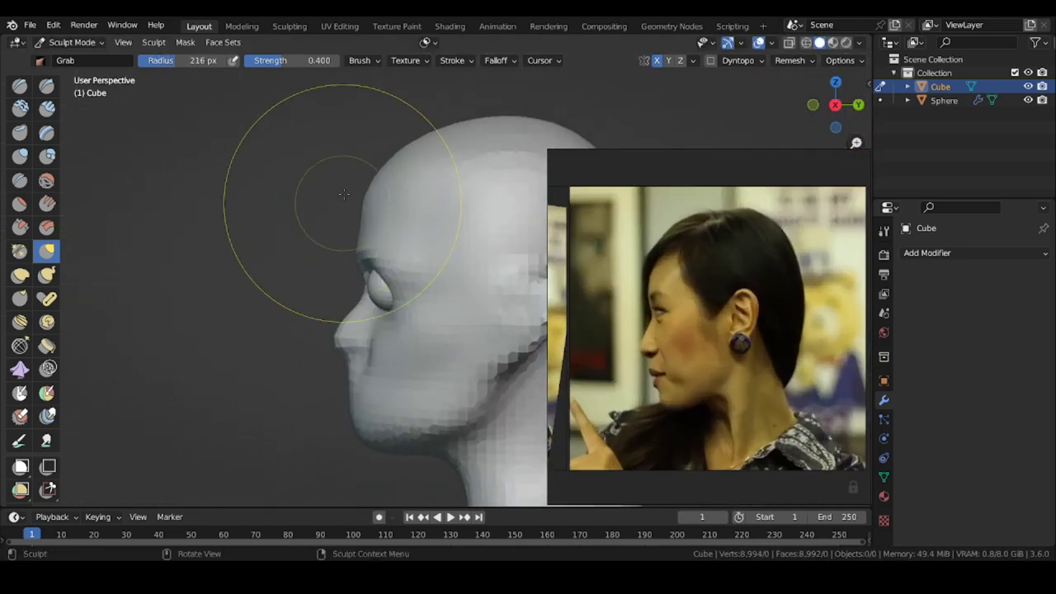
shift+middle_drag(332, 173, 255, 187)
key(f)
drag(398, 144, 403, 152)
- Refine the brow and eye-socket area in side view with the Grab brush at 170 and 129 px
key(f)
shift+middle_drag(248, 314, 295, 227)
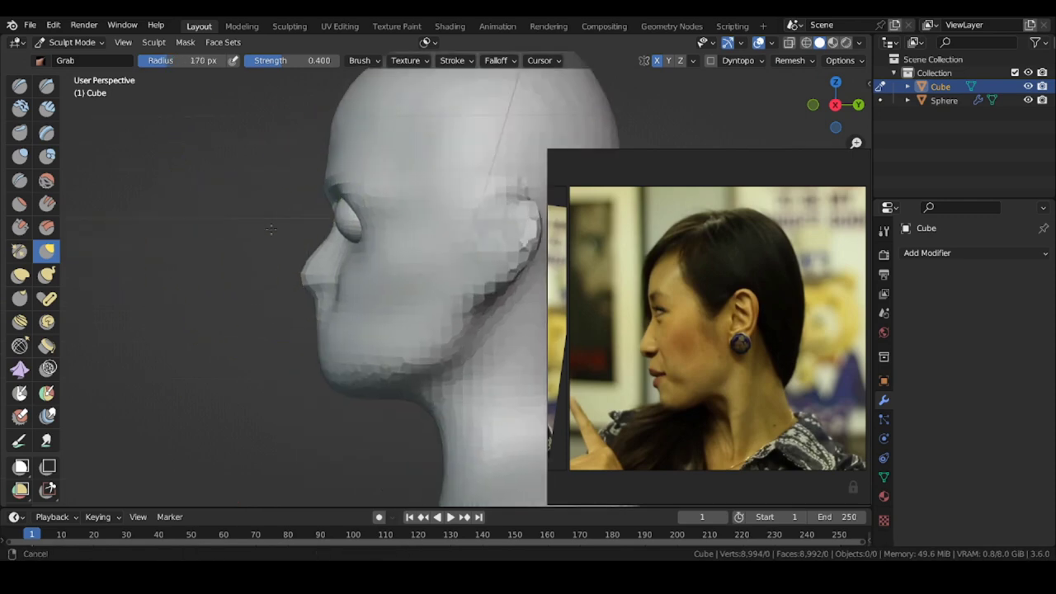
scroll(248, 237, up, 2)
middle_drag(235, 239, 241, 239)
key(f)
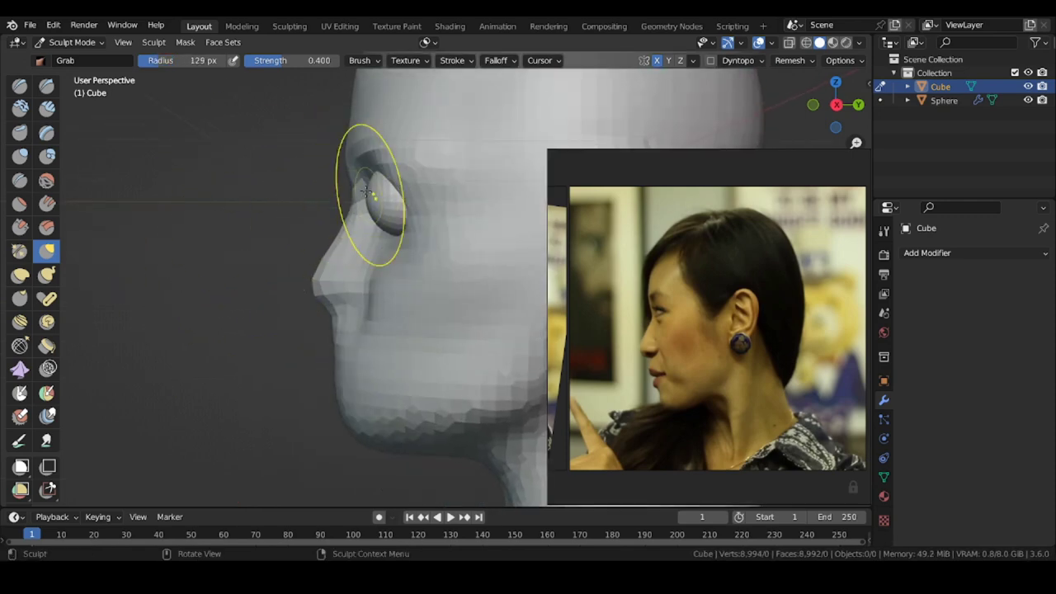
drag(439, 150, 442, 153)
- Reshape the mouth area and lower cheek in side view with a 151 px Grab brush
key(f)
click(362, 228)
shift+middle_drag(289, 338, 285, 293)
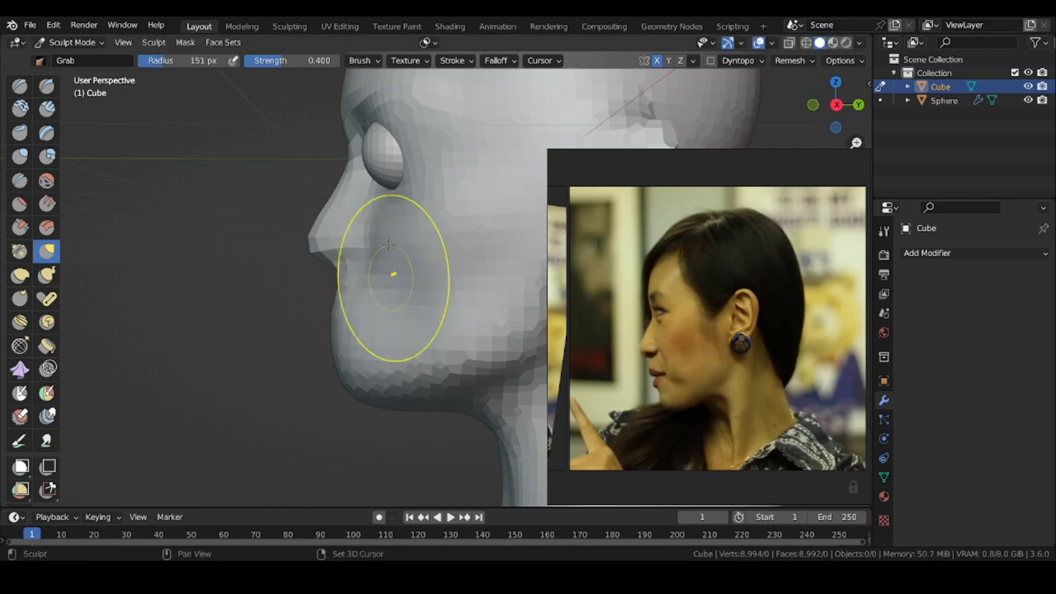
- Turn the head to the front and bring up the front-facing reference photo for comparison
middle_drag(317, 325, 429, 341)
key(f)
click(377, 335)
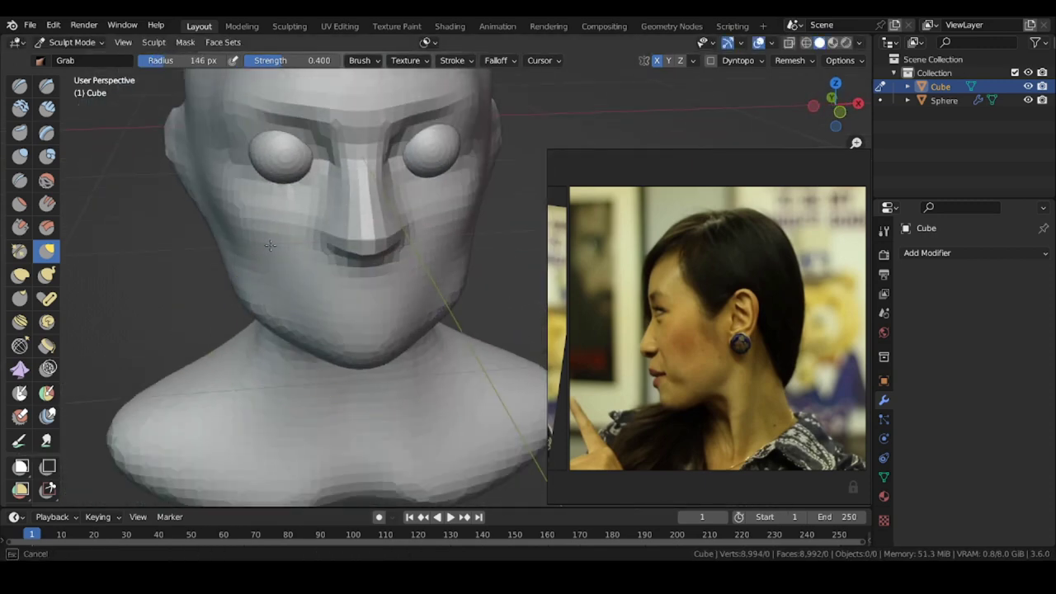
scroll(694, 382, down, 7)
scroll(699, 295, up, 8)
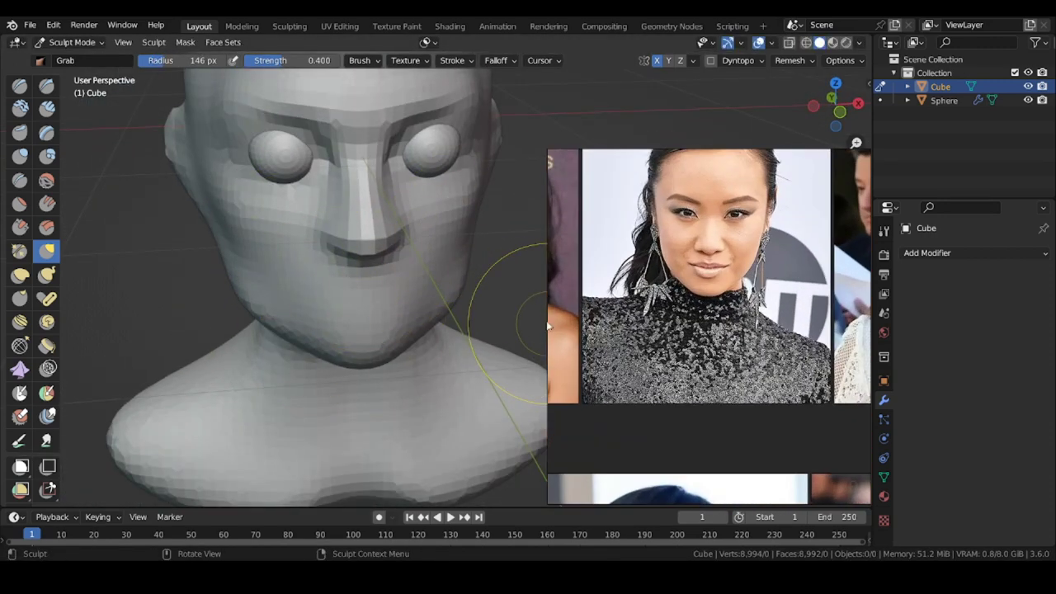
mouse_move(413, 289)
middle_down()
mouse_move(388, 257)
mouse_move(248, 256)
mouse_move(330, 276)
middle_up()
middle_drag(255, 323, 227, 299)
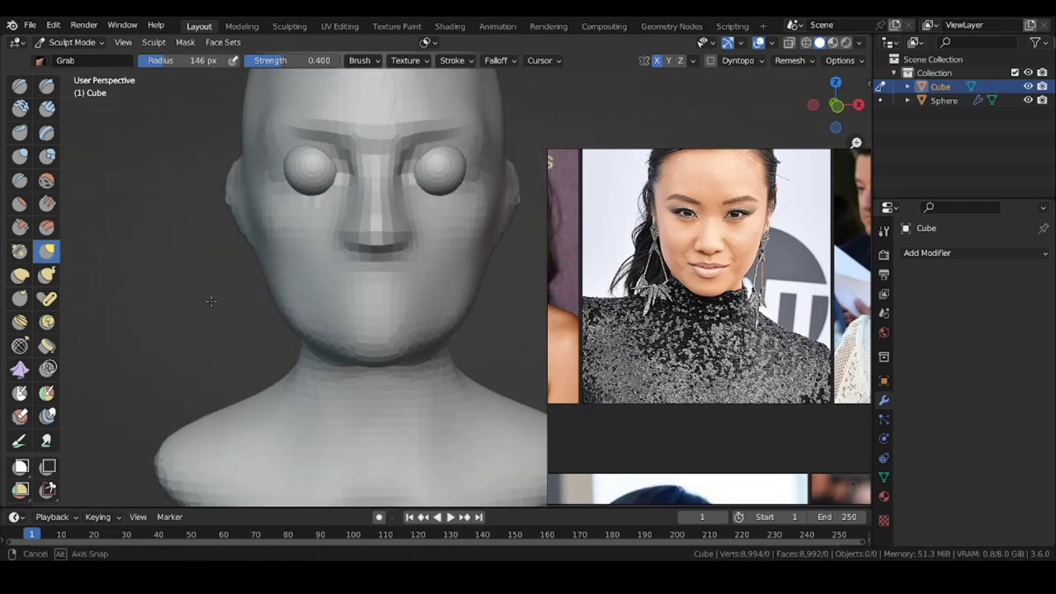
shift+middle_drag(216, 221, 231, 311)
middle_drag(238, 198, 231, 288)
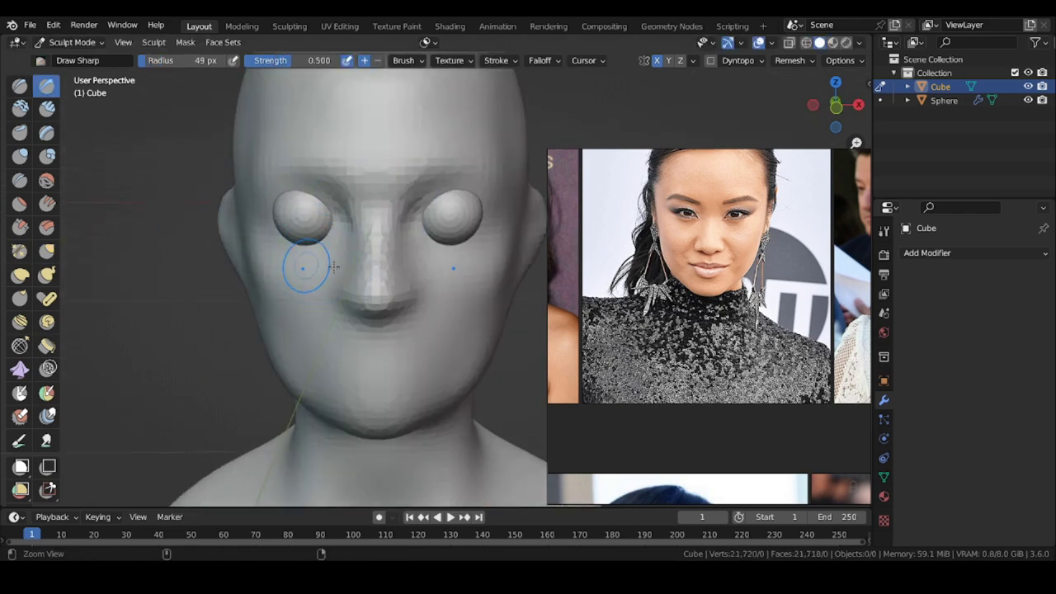
- Build up the upper and lower eyelids over the eyeballs with the Clay Strips brush at 63 and 26 px
ctrl+middle_drag(302, 264, 415, 325)
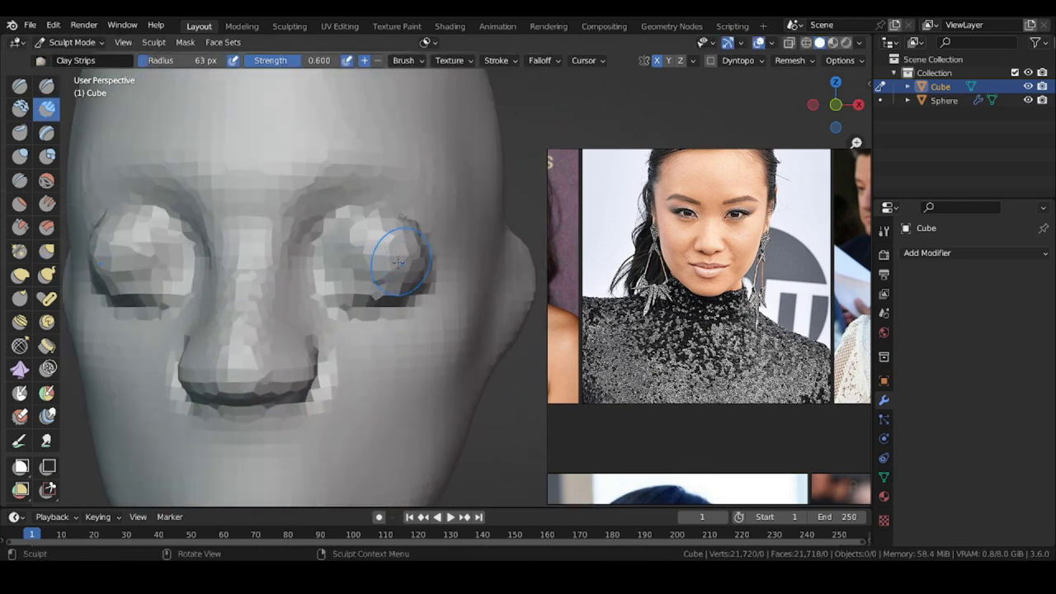
drag(385, 245, 352, 268)
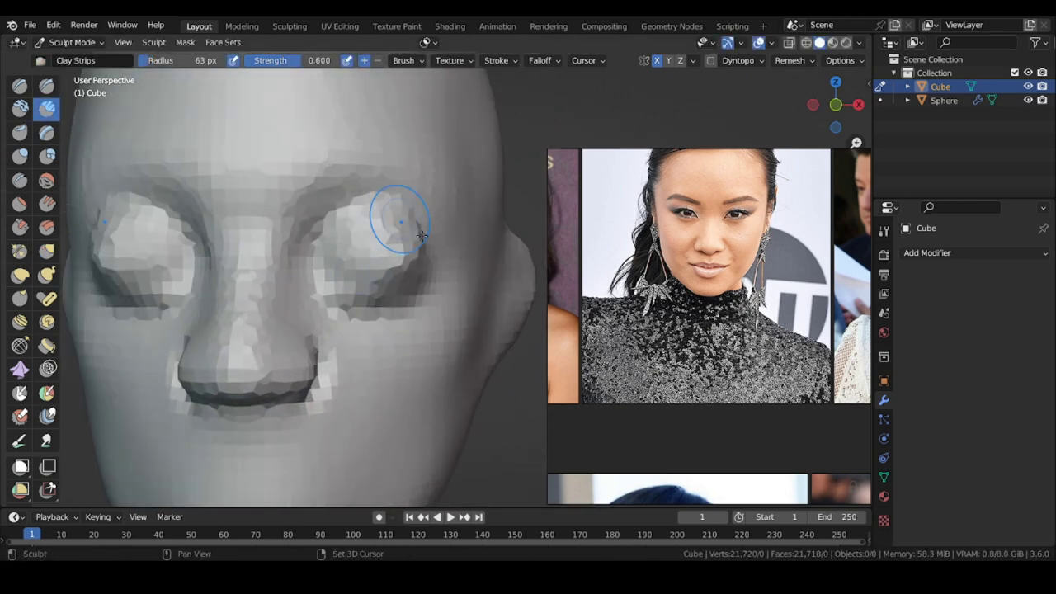
drag(421, 235, 369, 279)
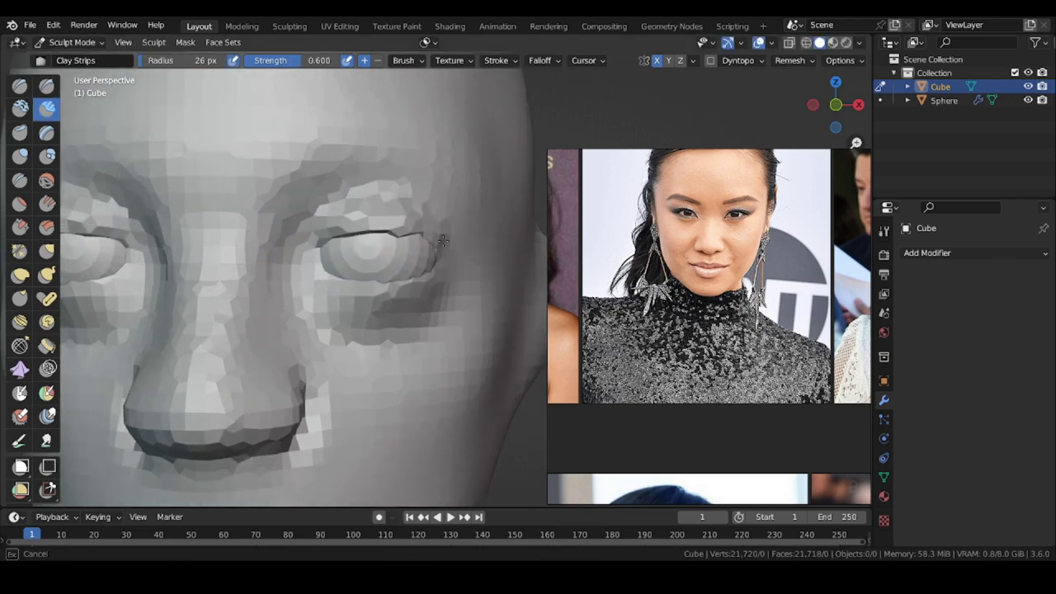
drag(437, 272, 313, 282)
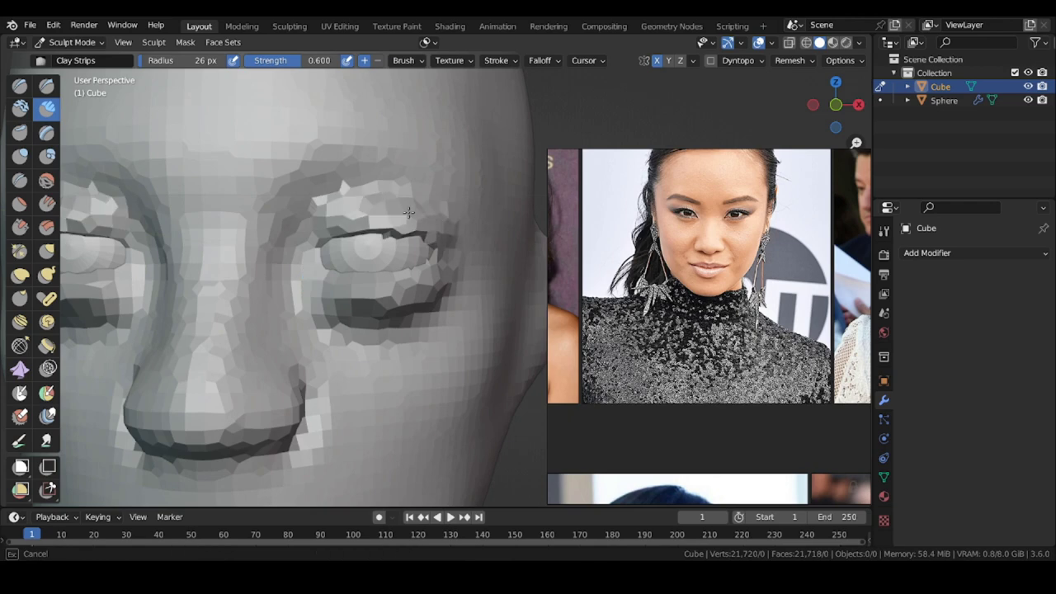
drag(409, 213, 421, 225)
mouse_move(412, 240)
middle_down()
mouse_move(289, 239)
mouse_move(405, 247)
middle_up()
scroll(388, 289, down, 2)
key(f)
mouse_move(377, 344)
middle_down()
mouse_move(264, 330)
mouse_move(351, 313)
middle_up()
key(f)
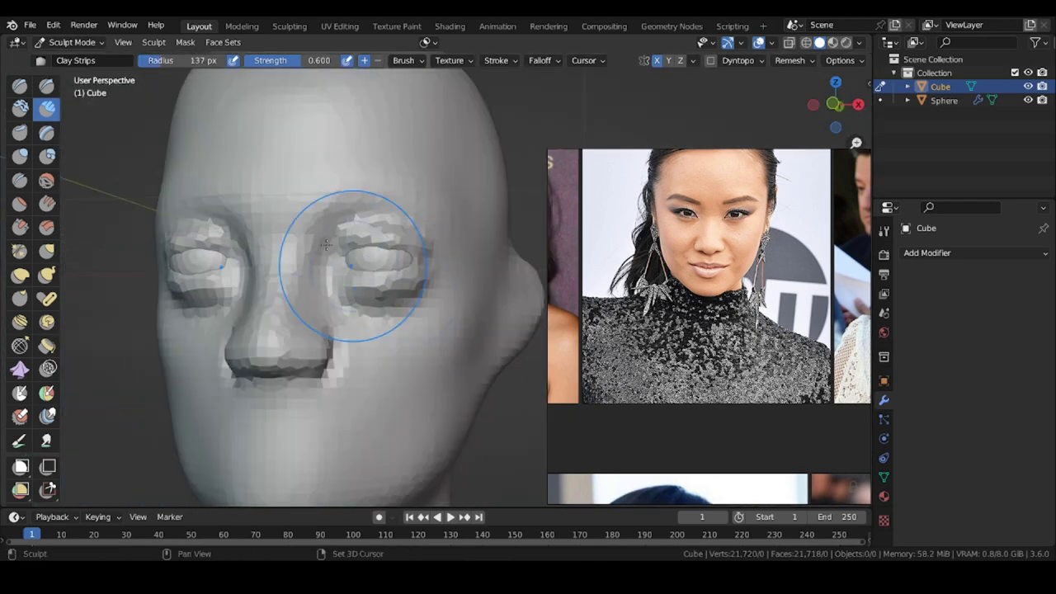
- Move the eyeball sphere slightly deeper into the head along Y in Object Mode, and return the head to Sculpt Mode
click(61, 45)
click(69, 59)
click(365, 266)
mouse_move(487, 270)
middle_down()
mouse_move(368, 266)
mouse_move(377, 248)
middle_up()
click(20, 113)
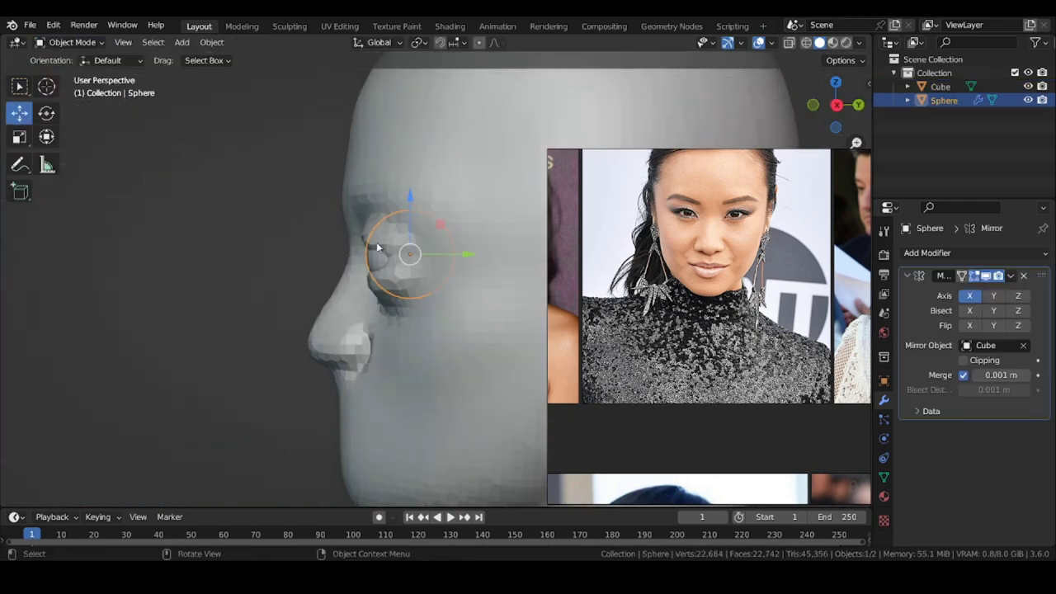
drag(470, 255, 485, 258)
click(462, 190)
click(69, 43)
click(71, 89)
middle_drag(223, 240, 321, 245)
- Refine the crease between the eyelids and the eyeball with the Draw Sharp brush
click(47, 87)
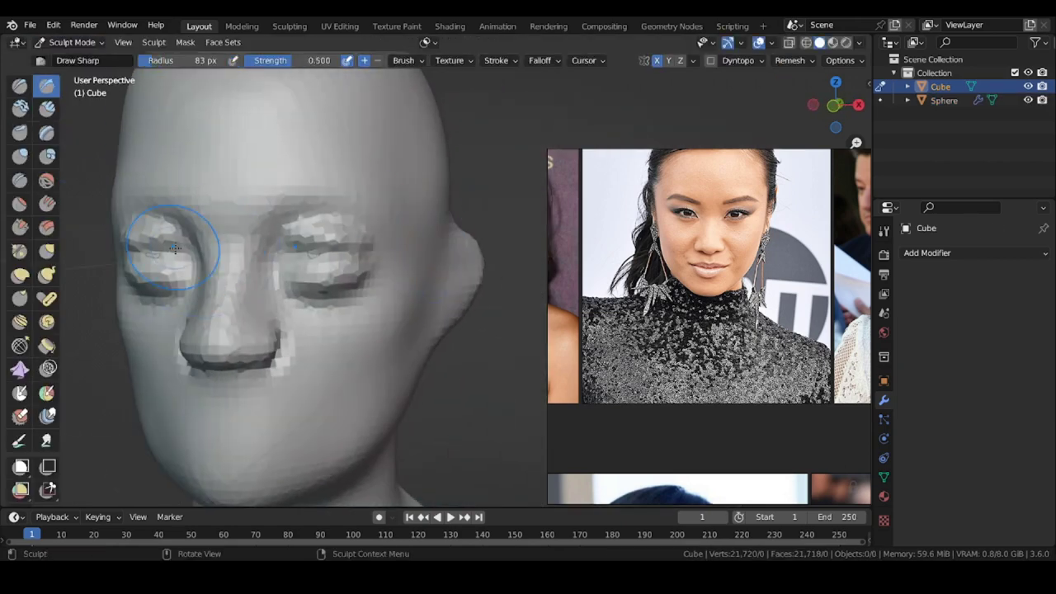
scroll(272, 248, up, 3)
mouse_move(366, 235)
mouse_down()
mouse_move(377, 233)
mouse_move(363, 242)
mouse_up()
mouse_move(380, 238)
middle_down()
mouse_move(314, 186)
mouse_move(224, 249)
mouse_move(388, 238)
mouse_move(347, 237)
mouse_move(380, 241)
mouse_move(371, 198)
middle_up()
- Reshape the outer brow and eye area from below with a 201 px Grab brush
key(g)
key(f)
drag(497, 247, 485, 246)
middle_drag(462, 239, 458, 185)
drag(458, 180, 448, 189)
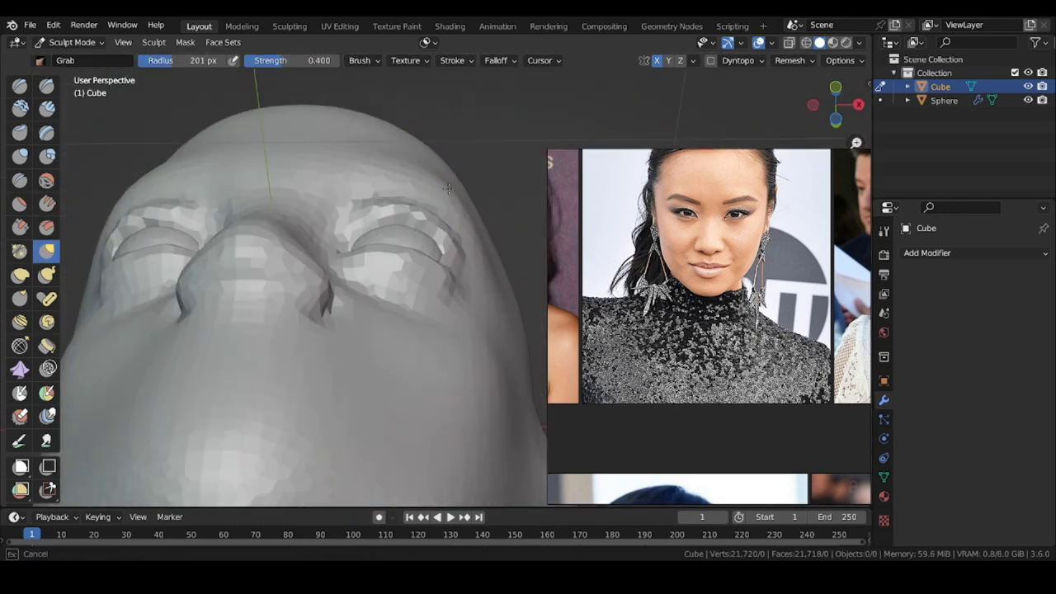
middle_drag(448, 198, 413, 161)
drag(394, 171, 388, 182)
mouse_move(389, 190)
middle_down()
mouse_move(425, 378)
mouse_move(413, 404)
middle_up()
- Build up the cheekbones from below the eyes toward the ears with a 78 px Clay Strips brush
key(c)
shift+middle_drag(185, 310, 397, 306)
key(f)
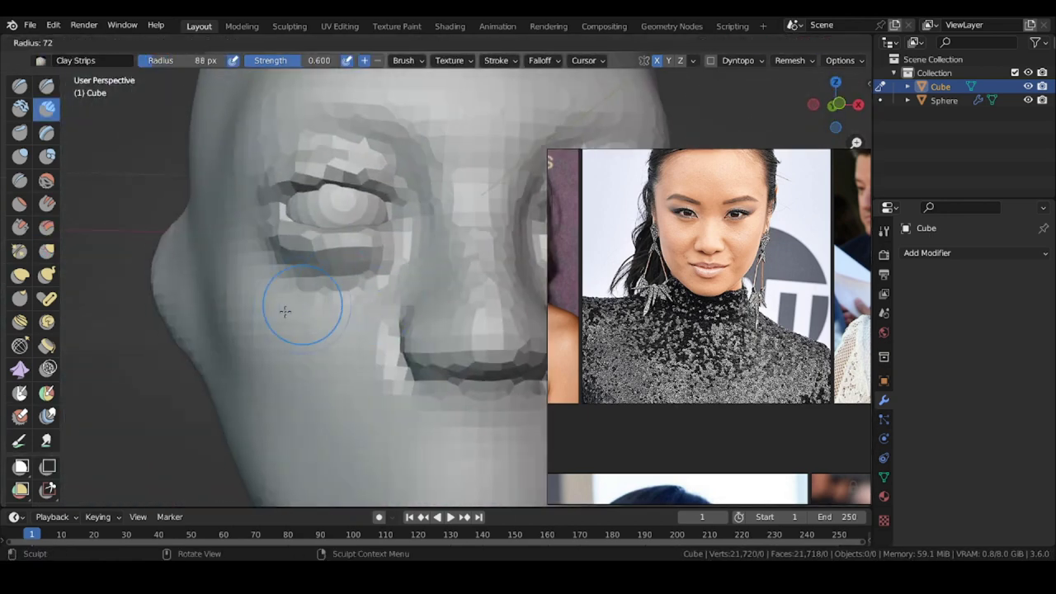
click(289, 311)
scroll(305, 326, down, 2)
middle_drag(323, 335, 333, 311)
drag(330, 313, 268, 288)
middle_drag(255, 285, 363, 280)
mouse_move(248, 265)
mouse_down()
mouse_move(149, 245)
mouse_move(252, 255)
mouse_up()
middle_drag(346, 268, 251, 272)
drag(260, 285, 233, 266)
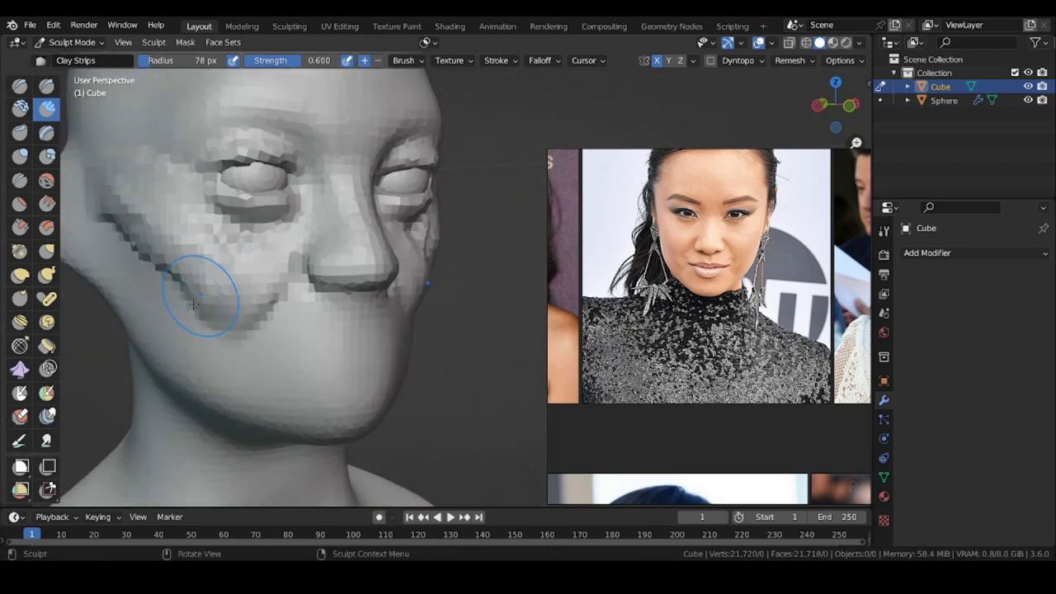
- Add Clay Strips volume along the lower cheeks and jaw and around the mouth and chin
shift+middle_drag(194, 304, 263, 240)
drag(285, 343, 226, 283)
middle_drag(388, 289, 318, 285)
mouse_move(437, 306)
mouse_down()
mouse_move(389, 297)
mouse_move(446, 334)
mouse_up()
drag(316, 245, 334, 231)
shift+middle_drag(398, 297, 362, 292)
- Switch to the Draw Sharp brush, enlarge it to 145 px and smooth the cheek, mouth and eye surfaces
click(47, 86)
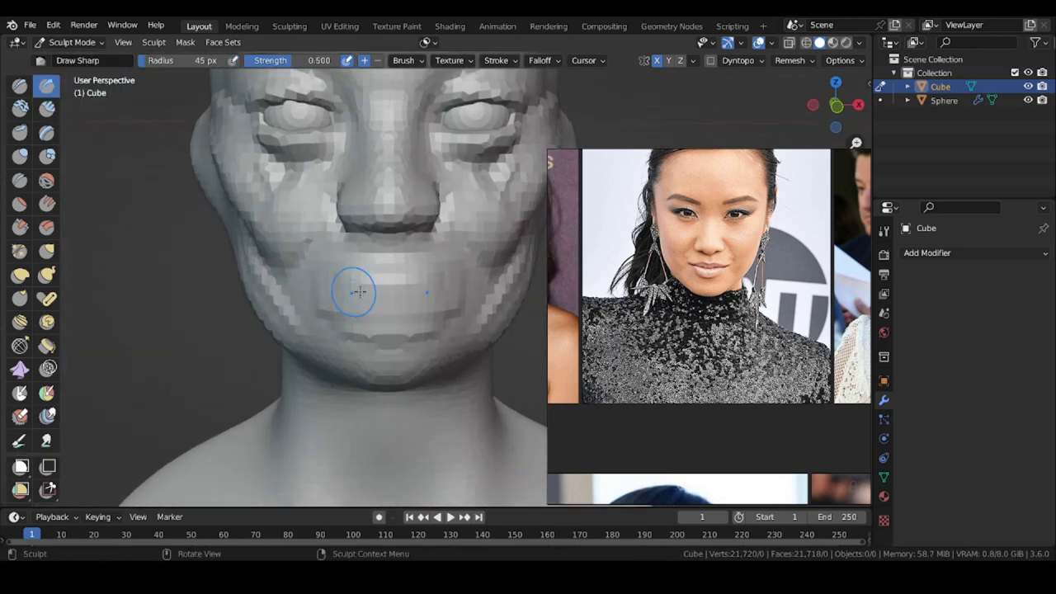
click(461, 298)
scroll(445, 256, down, 2)
shift+middle_drag(434, 169, 371, 196)
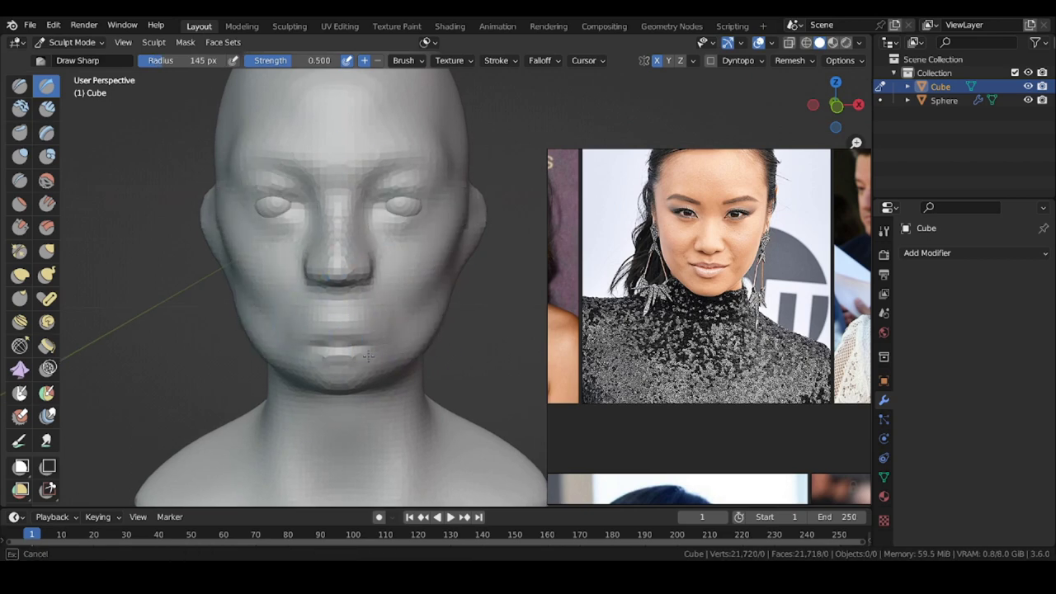
- Carve sharp creases along the lower eyelid and outer eye corner with a 53 px Draw Sharp brush
scroll(386, 215, up, 6)
key(f)
click(349, 215)
scroll(363, 219, down, 1)
shift+middle_drag(458, 198, 416, 253)
key(f)
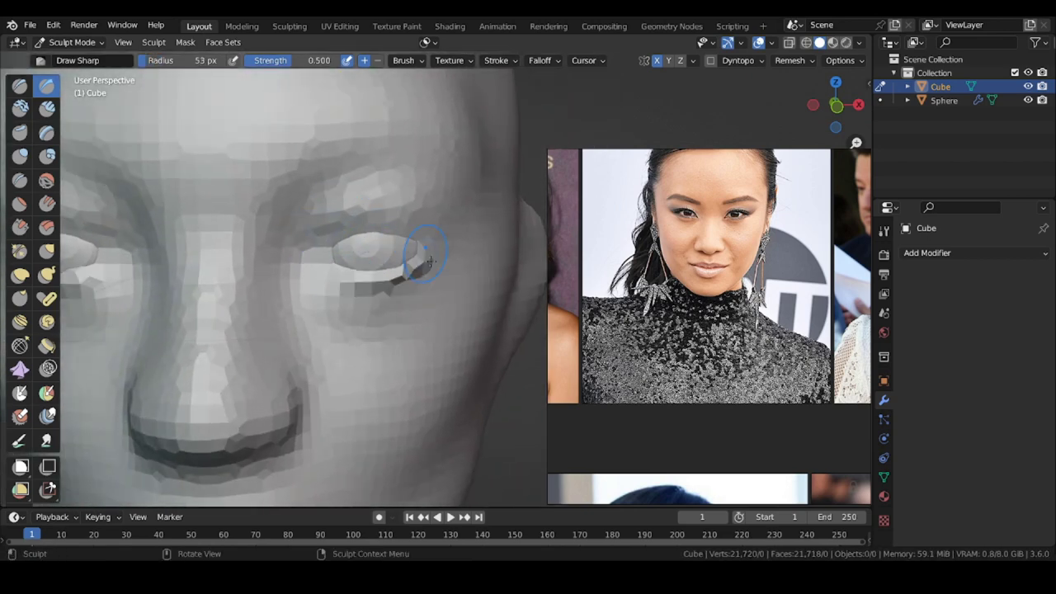
- Adjust the eyelid contour around the eyeball with a resized Grab brush
click(49, 250)
key(f)
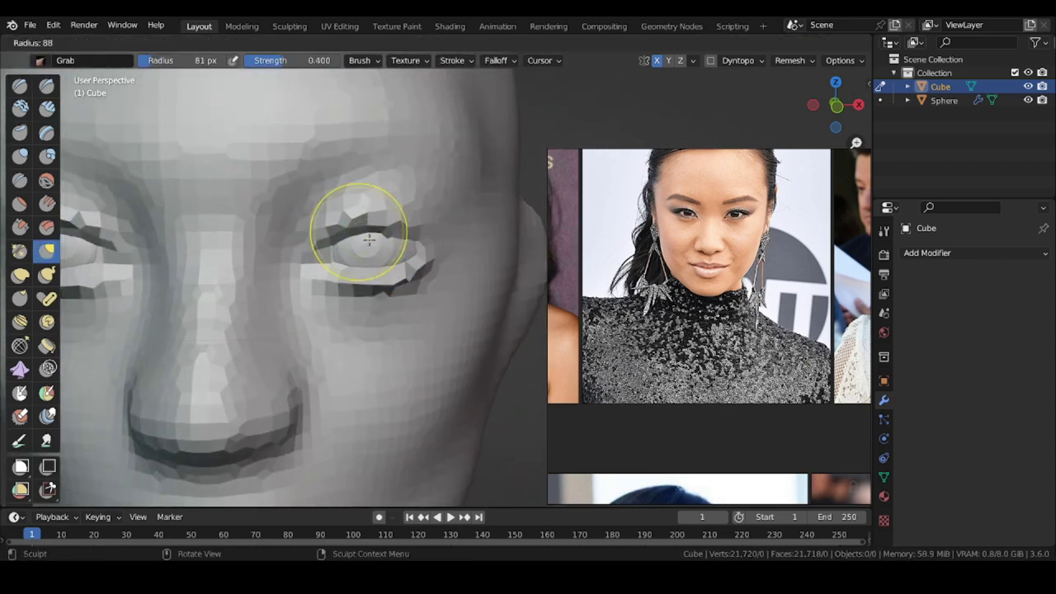
click(413, 232)
mouse_move(383, 246)
mouse_down()
mouse_move(387, 235)
mouse_move(345, 218)
mouse_up()
scroll(314, 244, up, 1)
key(f)
click(311, 243)
- Sharpen the inner and outer eye corners with an 80 px Crease brush
click(13, 186)
drag(302, 267, 306, 268)
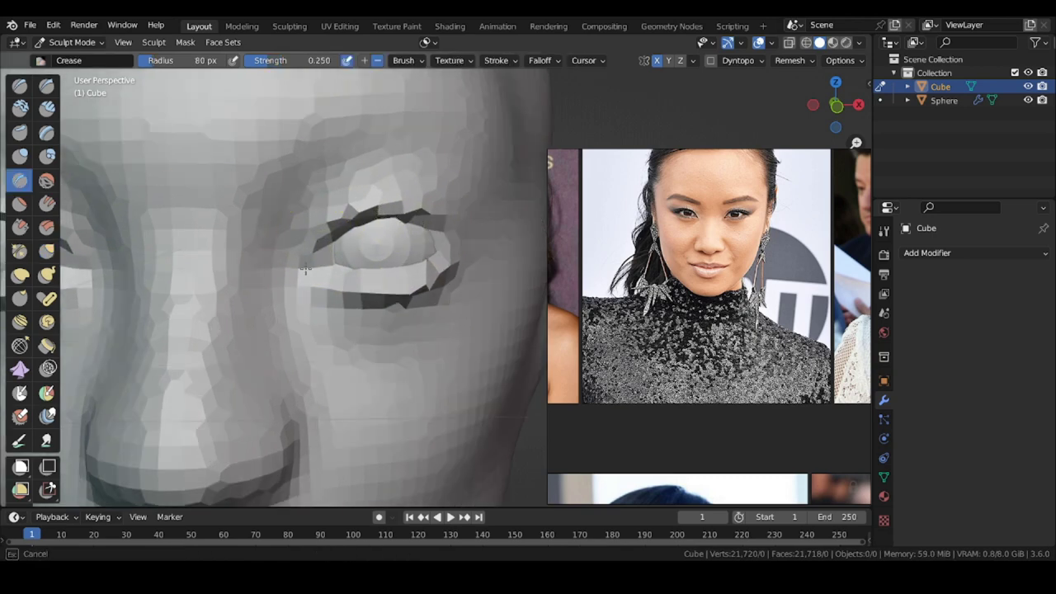
mouse_move(330, 259)
middle_down()
mouse_move(434, 290)
mouse_move(443, 275)
middle_up()
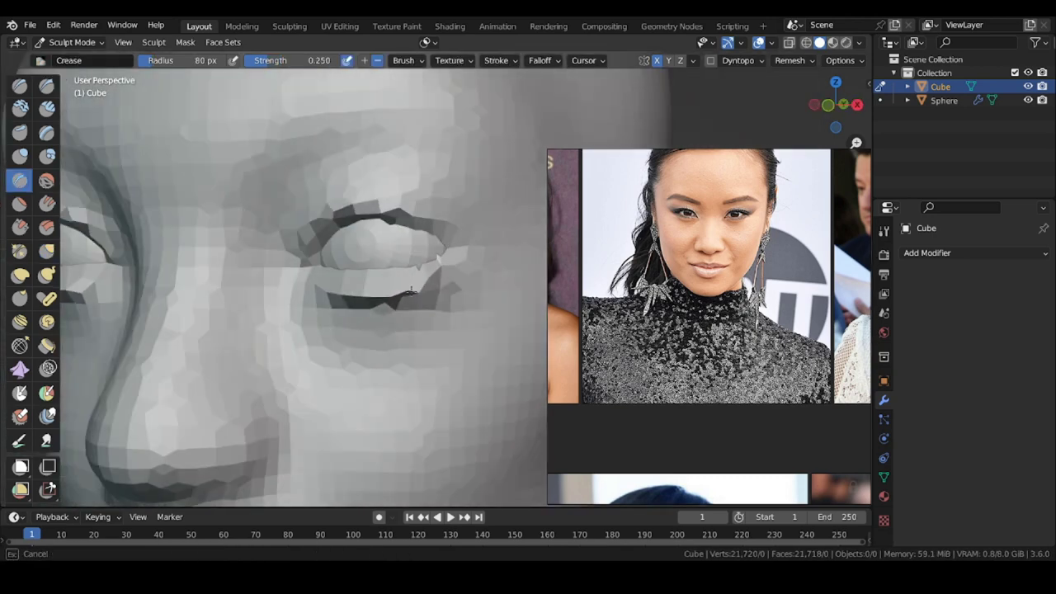
drag(447, 217, 465, 254)
scroll(461, 258, down, 1)
mouse_move(458, 262)
middle_down()
mouse_move(316, 297)
mouse_move(437, 282)
mouse_move(396, 256)
mouse_move(412, 284)
middle_up()
- Add volume to the upper eyelid and below the brow with a 69 px Clay Strips brush
click(47, 109)
scroll(417, 262, up, 1)
shift+middle_drag(438, 247, 419, 309)
key(f)
click(413, 206)
drag(396, 177, 369, 168)
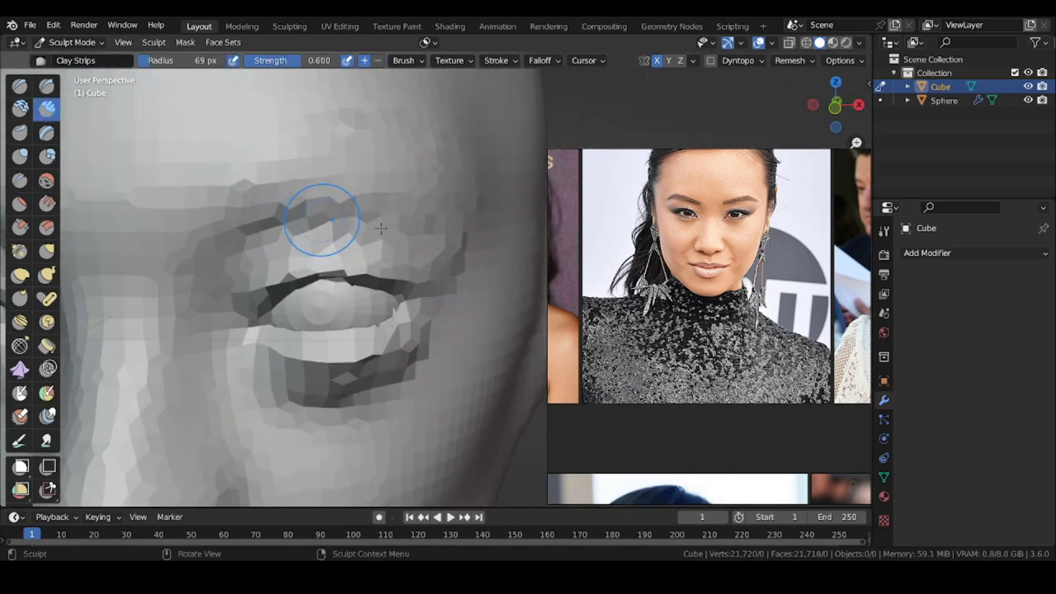
- Bring up the smiling three-quarter reference photo and turn the head to a matching three-quarter angle
scroll(376, 229, down, 3)
scroll(268, 335, down, 2)
mouse_move(222, 338)
middle_down()
mouse_move(295, 304)
mouse_move(322, 268)
mouse_move(318, 219)
mouse_move(297, 321)
middle_up()
scroll(350, 251, up, 2)
scroll(421, 209, up, 1)
key(f)
click(430, 192)
scroll(323, 267, down, 3)
scroll(619, 298, down, 5)
middle_drag(595, 296, 685, 397)
scroll(758, 346, up, 5)
mouse_move(137, 338)
middle_down()
mouse_move(194, 341)
mouse_move(219, 288)
mouse_move(208, 293)
middle_up()
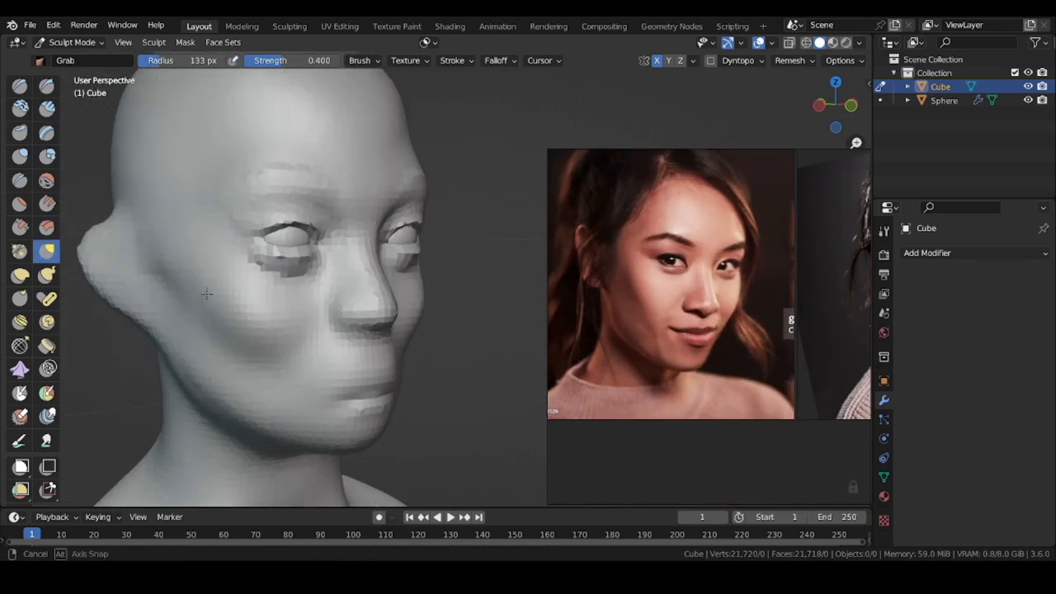
- Sculpt the temple and the side of the cheek in three-quarter view with a 138 px Draw brush
click(19, 86)
shift+middle_drag(254, 257, 267, 255)
key(f)
click(254, 256)
ctrl+drag(221, 327, 197, 292)
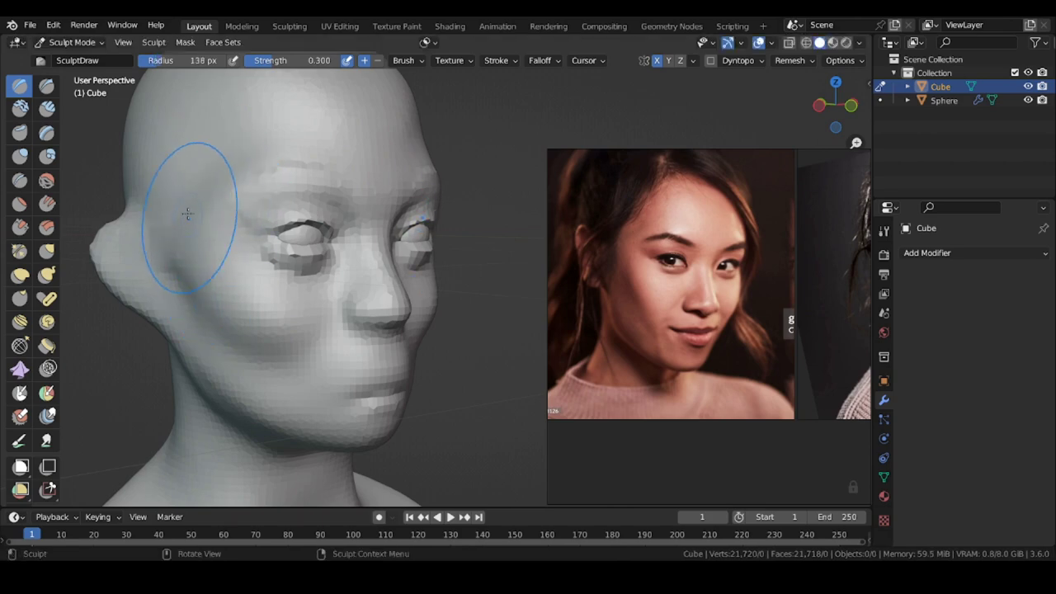
drag(189, 311, 195, 317)
shift+middle_drag(198, 318, 236, 274)
- Reshape the jaw corner and the area below the ear with a resized Grab brush
click(47, 254)
middle_drag(247, 347, 310, 347)
key(f)
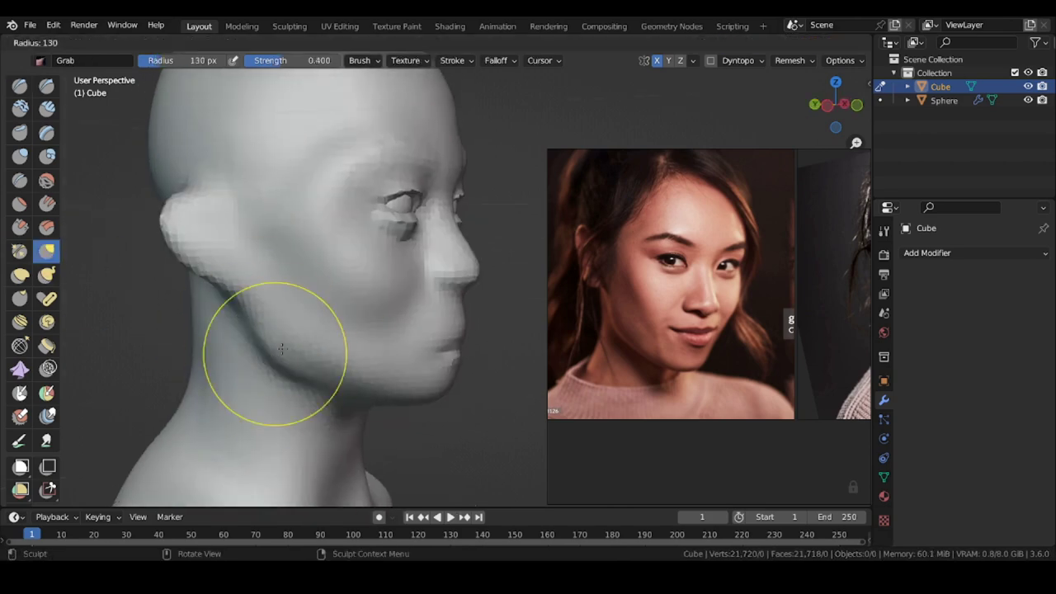
click(372, 355)
drag(289, 363, 296, 358)
drag(270, 291, 266, 289)
- Sculpt the neck muscles and collarbone area with the Draw brush at 64 and 82 px
click(20, 86)
mouse_move(297, 462)
shift+middle_down()
mouse_move(323, 271)
mouse_move(268, 274)
shift+middle_up()
key(f)
click(334, 330)
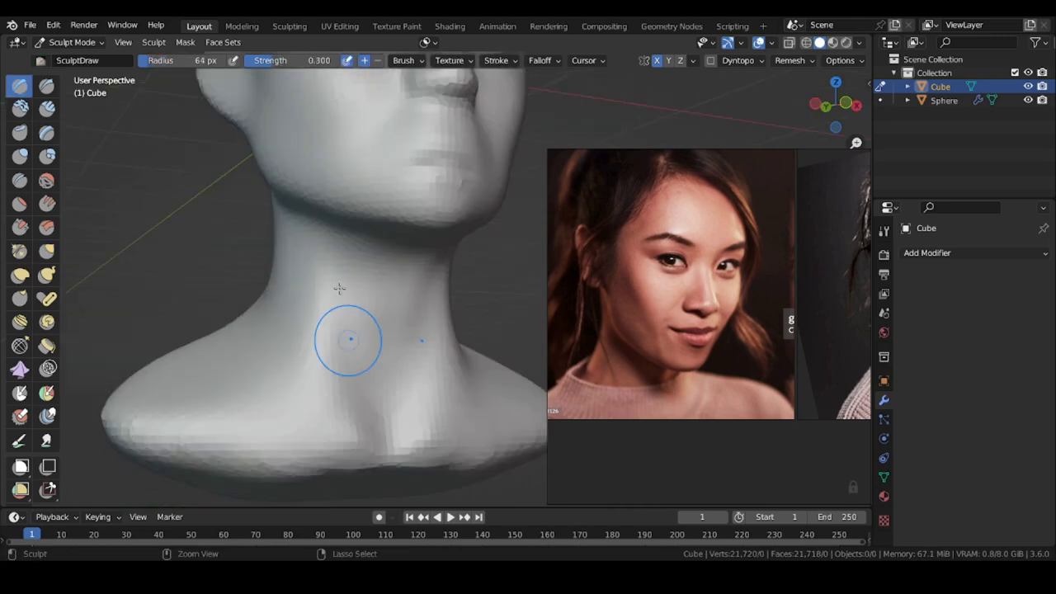
middle_drag(386, 297, 351, 292)
key(f)
click(384, 272)
alt+drag(360, 330, 405, 329)
alt+shift+drag(338, 248, 355, 346)
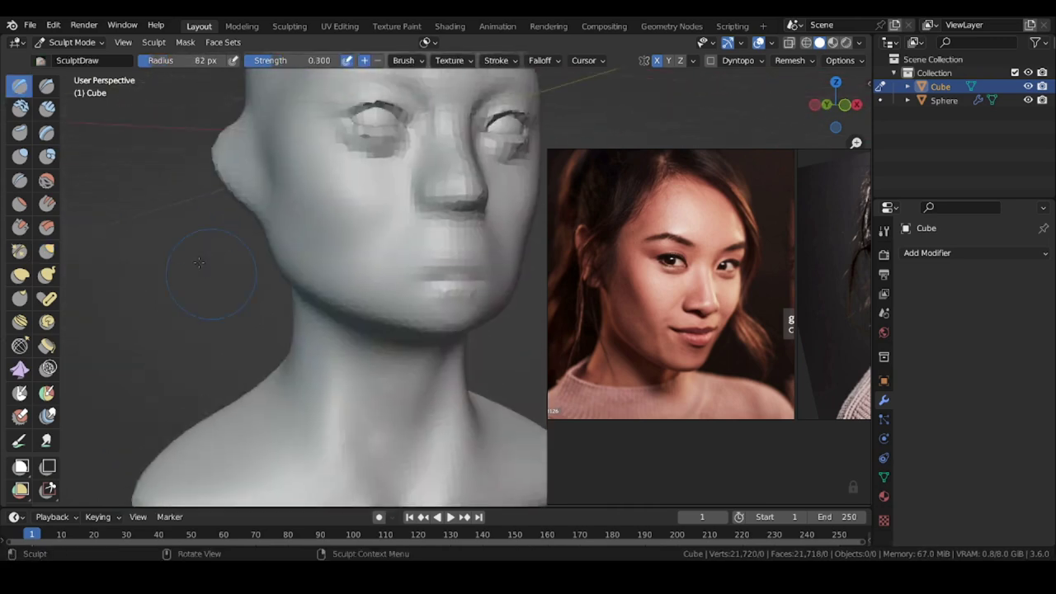
- Define where the top of the ear meets the head, using the Draw Sharp brush and a 107 px Draw brush
alt+drag(247, 318, 330, 322)
click(47, 85)
key(f)
mouse_move(305, 247)
alt+mouse_down()
mouse_move(338, 314)
mouse_move(314, 280)
alt+mouse_up()
alt+drag(347, 347, 330, 289)
middle_drag(347, 344, 348, 273)
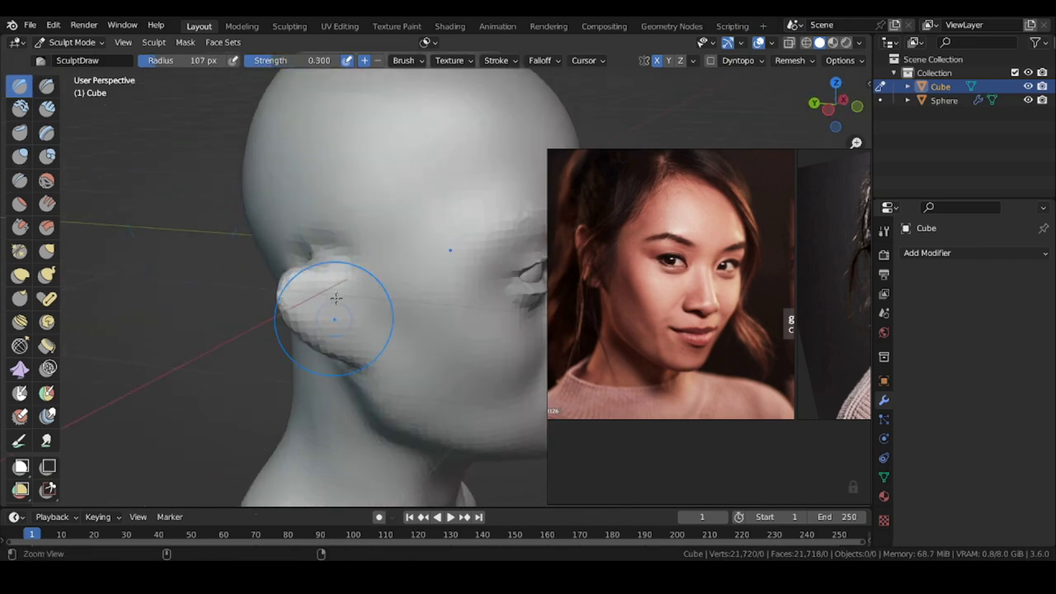
- Hollow out the inner ear and shape its rim with a 70 px Draw brush
ctrl+alt+drag(336, 298, 337, 264)
key(f)
click(338, 310)
mouse_move(343, 323)
ctrl+mouse_down()
mouse_move(344, 314)
mouse_move(322, 322)
ctrl+mouse_up()
mouse_move(297, 309)
middle_down()
mouse_move(318, 289)
mouse_move(276, 264)
mouse_move(312, 287)
middle_up()
key(f)
click(312, 285)
middle_drag(306, 331, 442, 288)
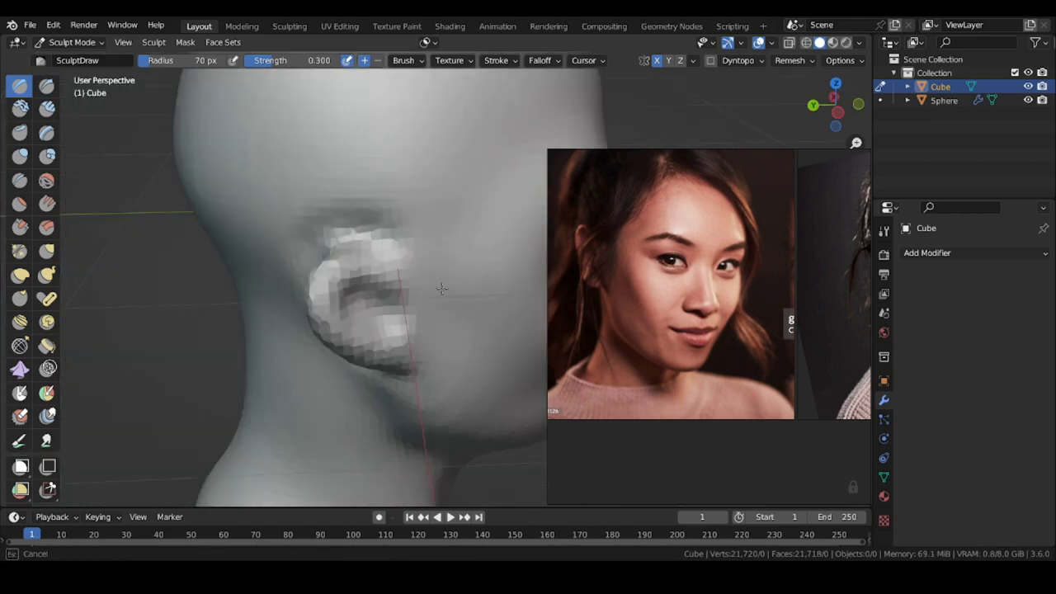
- Remesh the head to a finer voxel resolution in front view
ctrl+middle_drag(397, 217, 396, 322)
middle_drag(396, 322, 280, 305)
ctrl+middle_drag(280, 305, 281, 322)
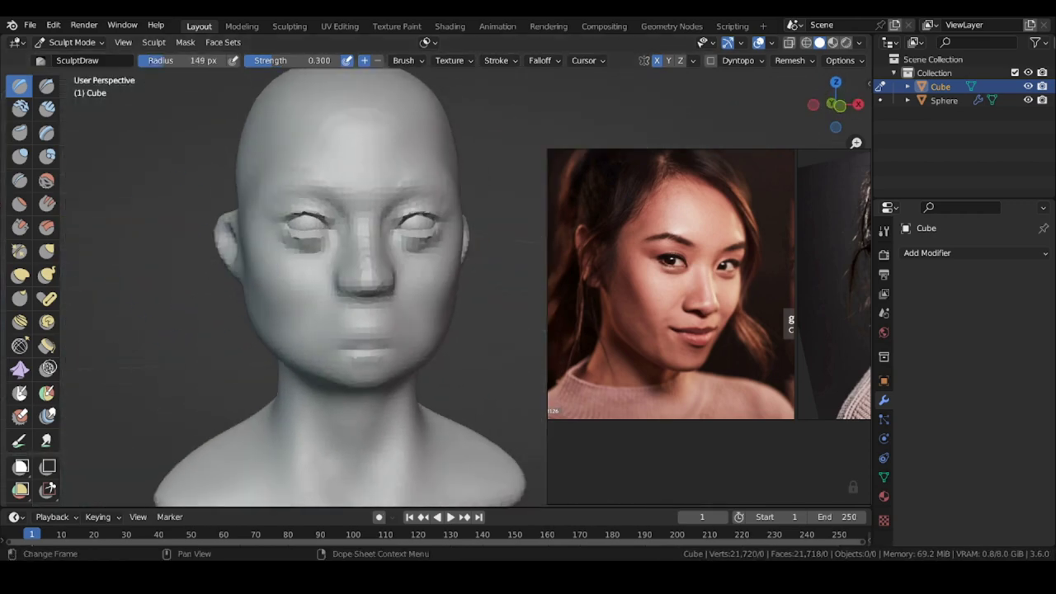
click(210, 576)
click(790, 61)
click(792, 192)
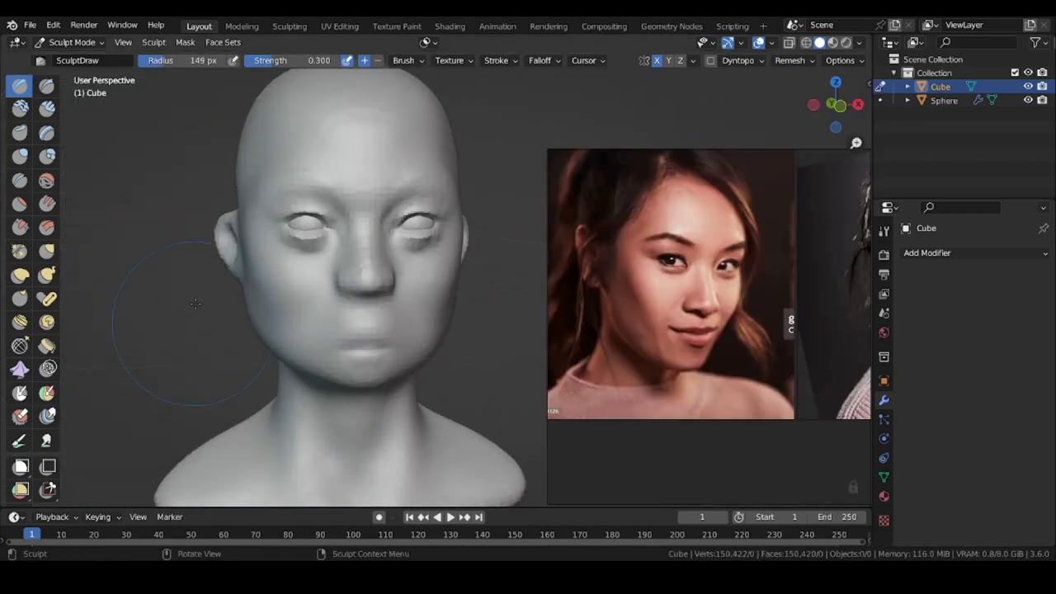
- Shape the brow area above the eye with a 185 px Draw brush
middle_drag(404, 198, 396, 177)
key(f)
click(515, 189)
drag(413, 191, 430, 198)
- Carve the crease around the wings of the nose with the Crease brush
middle_drag(388, 289, 254, 310)
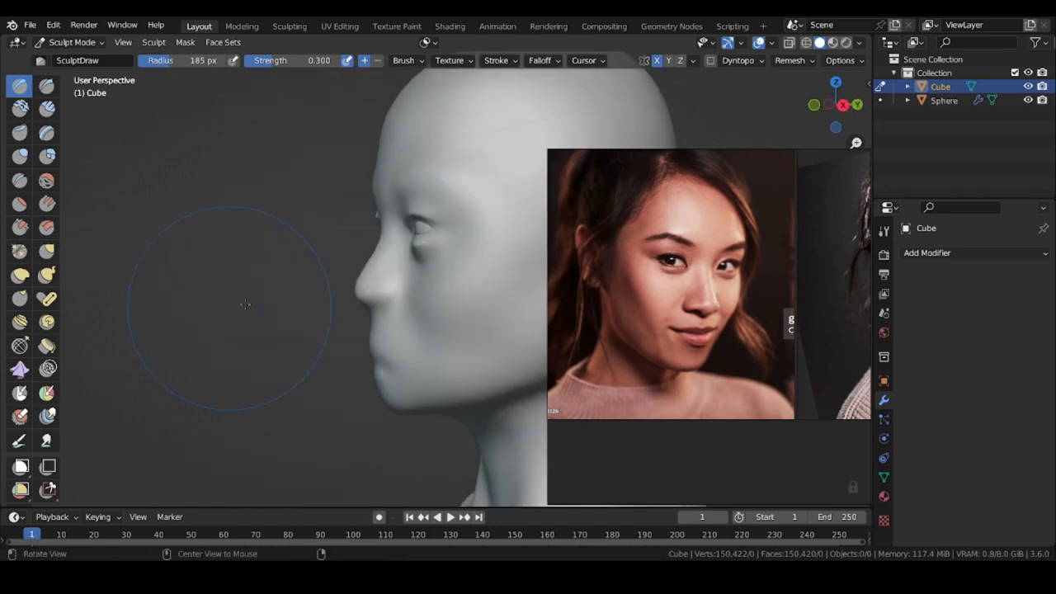
shift+middle_drag(528, 264, 343, 256)
mouse_move(186, 317)
middle_down()
mouse_move(301, 285)
mouse_move(309, 313)
middle_up()
key(shift+c)
middle_drag(260, 285, 328, 278)
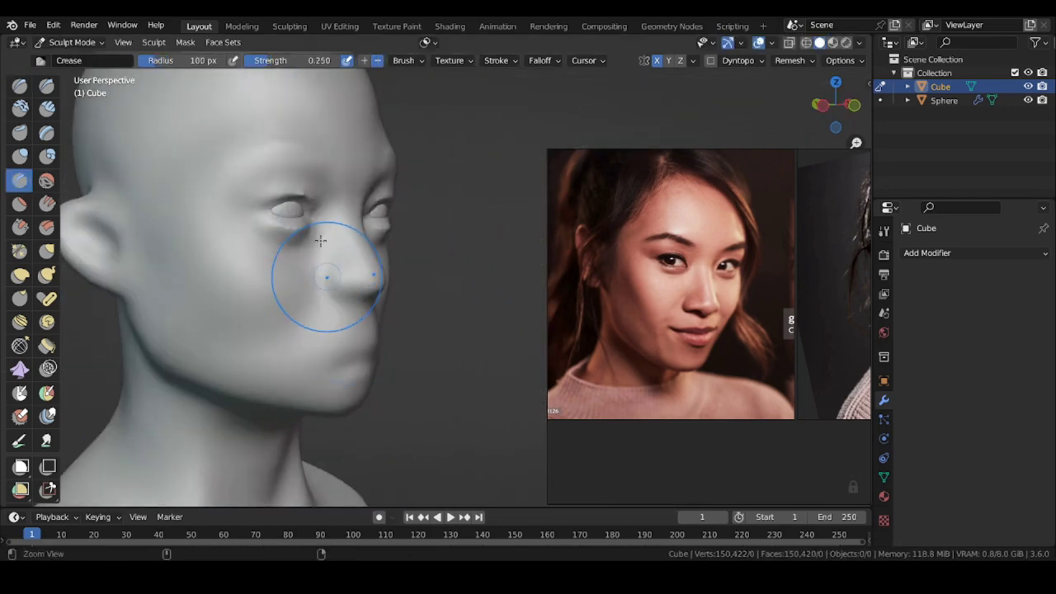
scroll(327, 279, up, 5)
key(f)
click(318, 285)
- Carve the nostrils into the underside of the nose with a 59 px Draw Sharp brush
click(46, 86)
middle_drag(372, 363, 240, 231)
drag(421, 269, 401, 248)
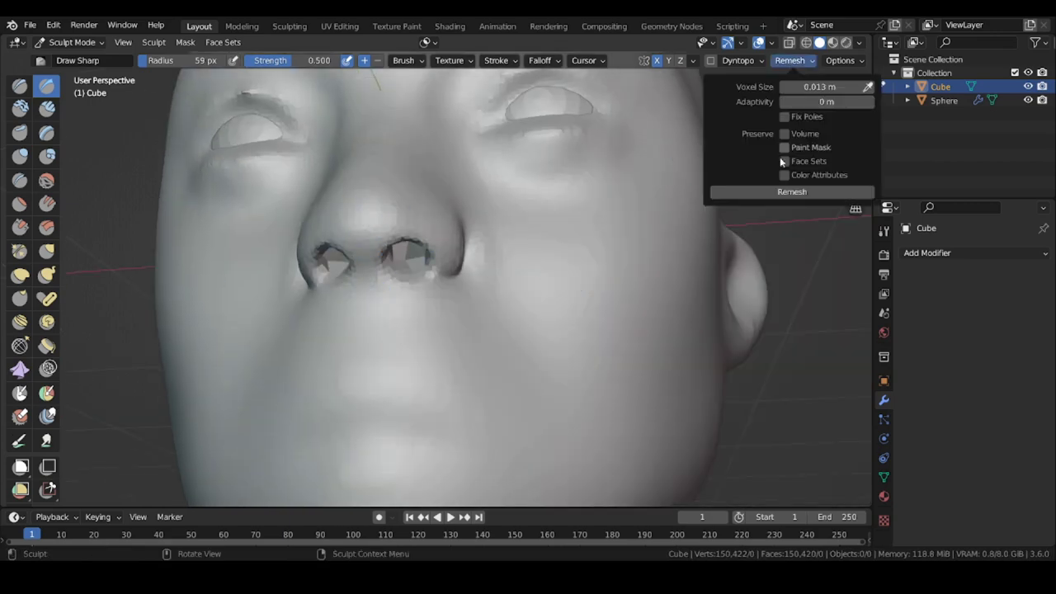
- Carve the edges of the upper and lower eyelids around the eye with a 45 px Draw Sharp brush
middle_drag(280, 289, 309, 309)
scroll(355, 248, up, 4)
key(f)
click(365, 283)
shift+middle_drag(347, 198, 364, 301)
drag(357, 312, 321, 319)
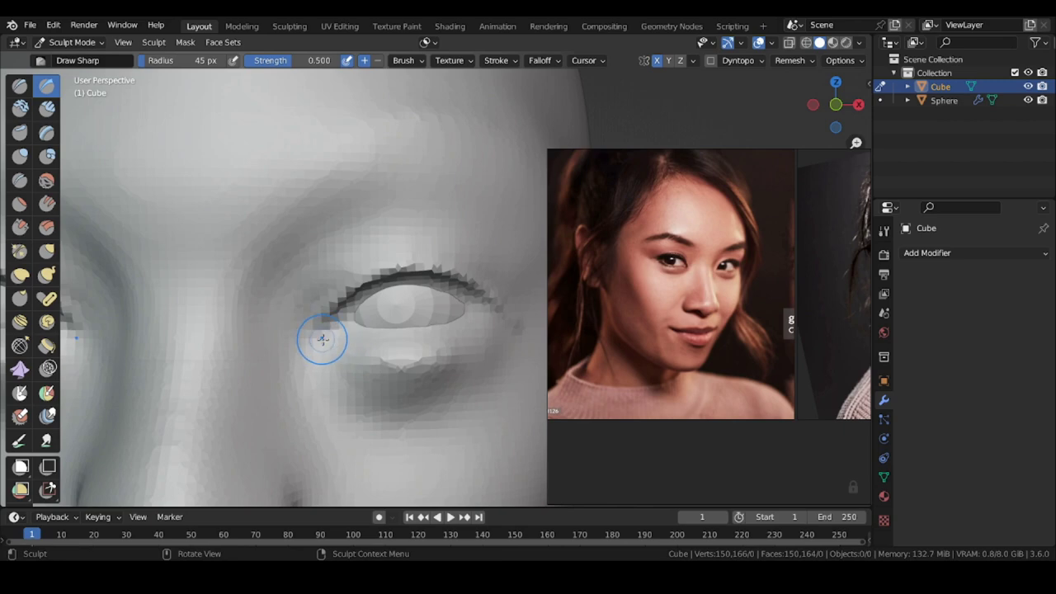
drag(482, 327, 489, 324)
mouse_move(488, 324)
middle_down()
mouse_move(417, 317)
mouse_move(480, 311)
middle_up()
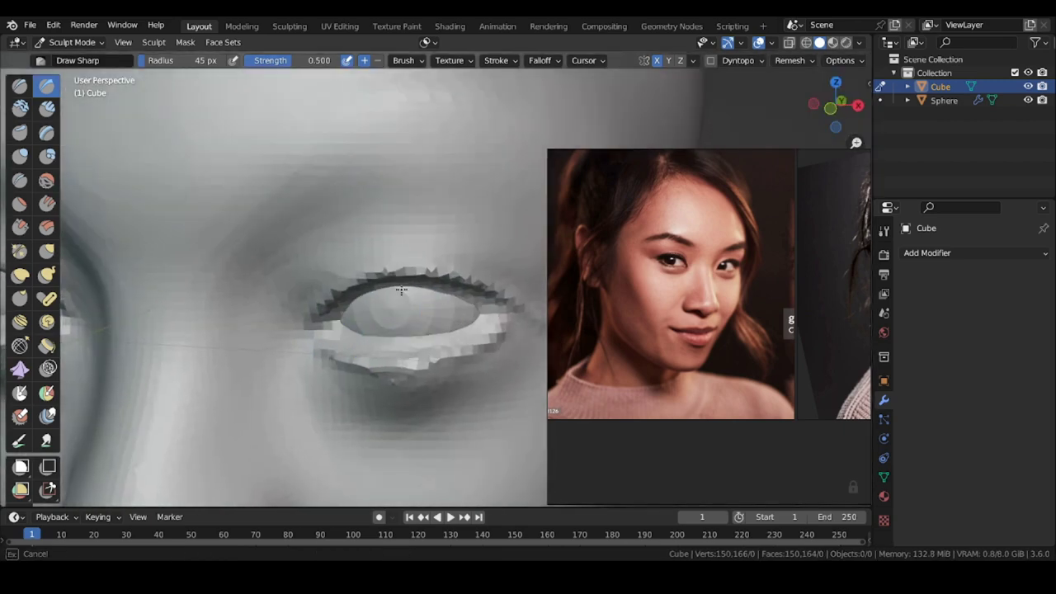
- Reshape the eyelid opening around the eyeball with a 105 px Grab brush
mouse_move(401, 290)
middle_down()
mouse_move(479, 311)
mouse_move(401, 300)
middle_up()
click(45, 255)
drag(402, 299, 406, 305)
middle_drag(406, 305, 487, 315)
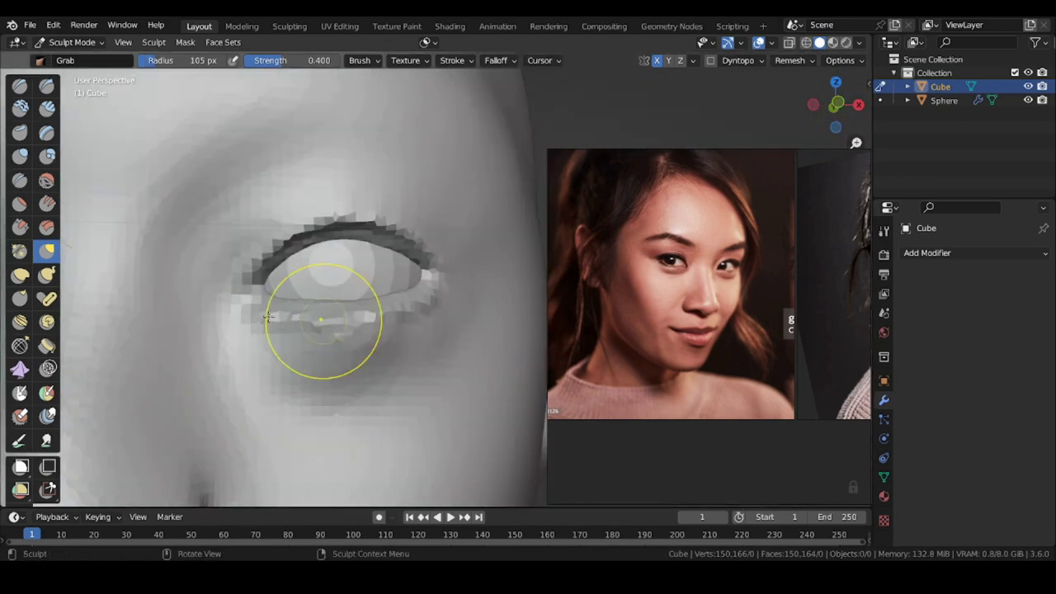
- Shift the mirrored eyeballs slightly along the global Y axis and return the head to Sculpt Mode
ctrl+middle_drag(210, 222, 213, 351)
middle_drag(213, 351, 286, 361)
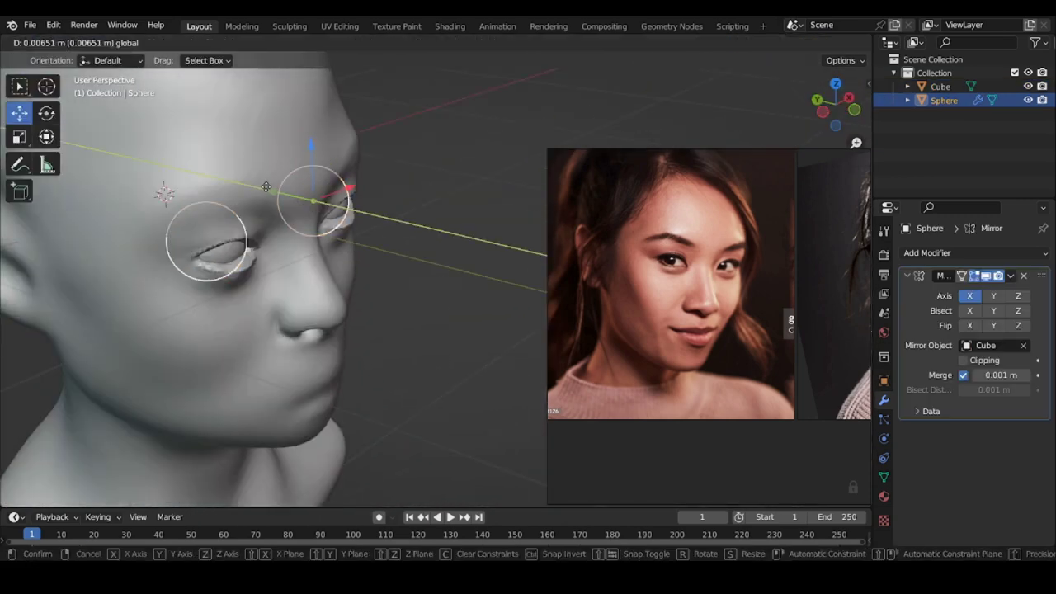
click(941, 86)
click(71, 43)
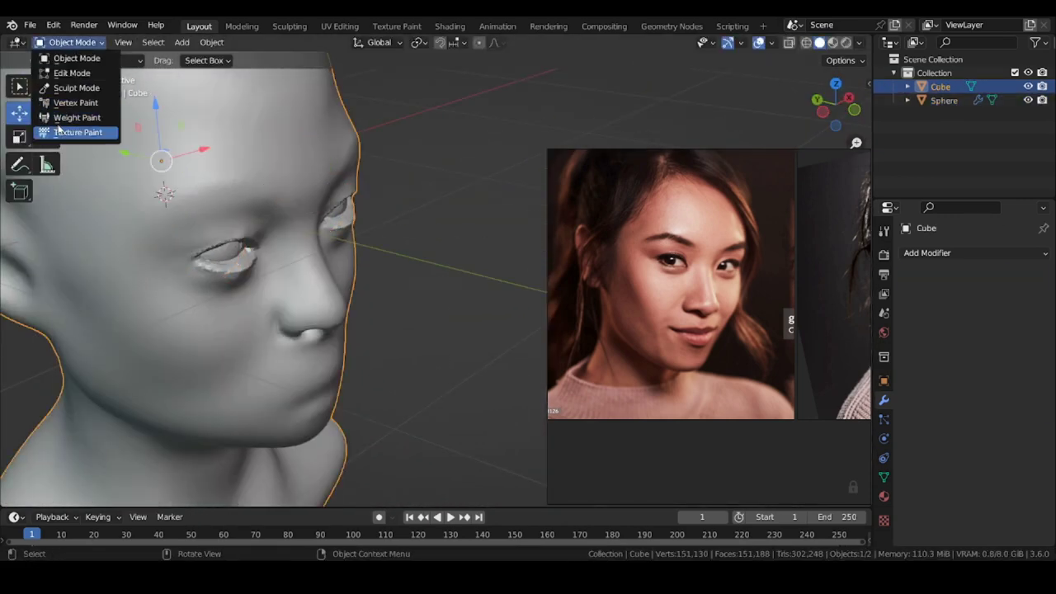
click(66, 89)
- Fit the eyelids around the eyeball from the side with a 155 px Grab brush
middle_drag(496, 273, 355, 256)
key(f)
click(427, 248)
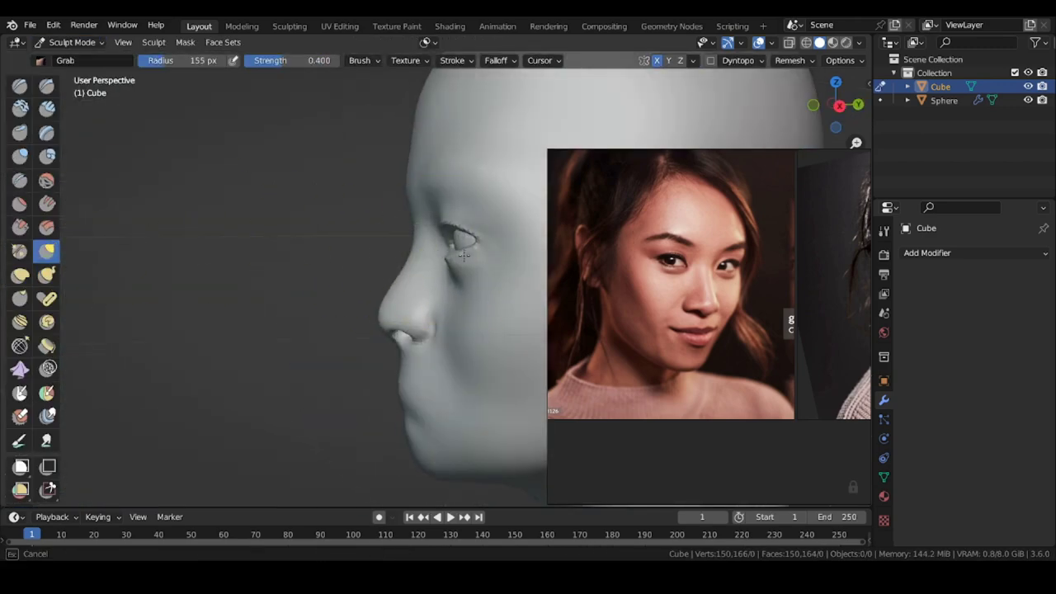
middle_drag(495, 277, 599, 310)
middle_drag(231, 211, 306, 207)
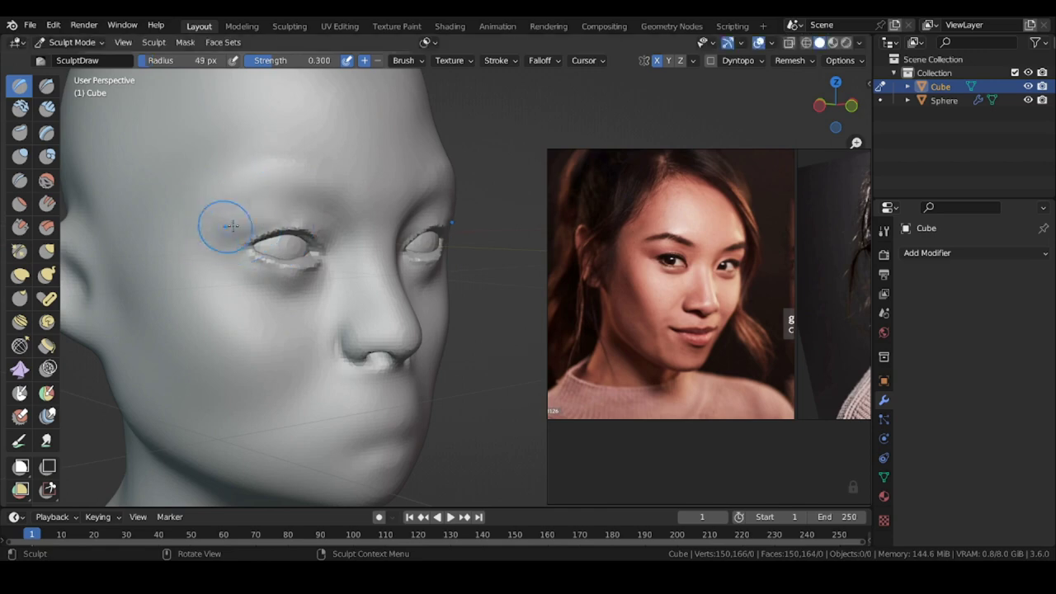
- Adjust the eye contours and the area beside the nose bridge with the Grab brush
click(47, 251)
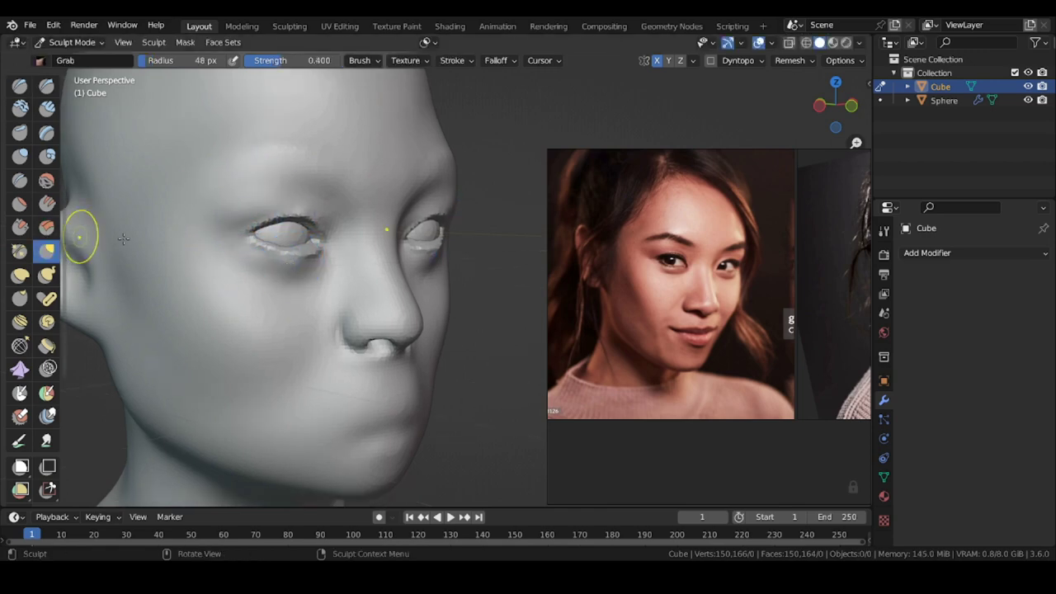
middle_drag(288, 240, 355, 236)
drag(374, 229, 364, 226)
middle_drag(487, 239, 396, 233)
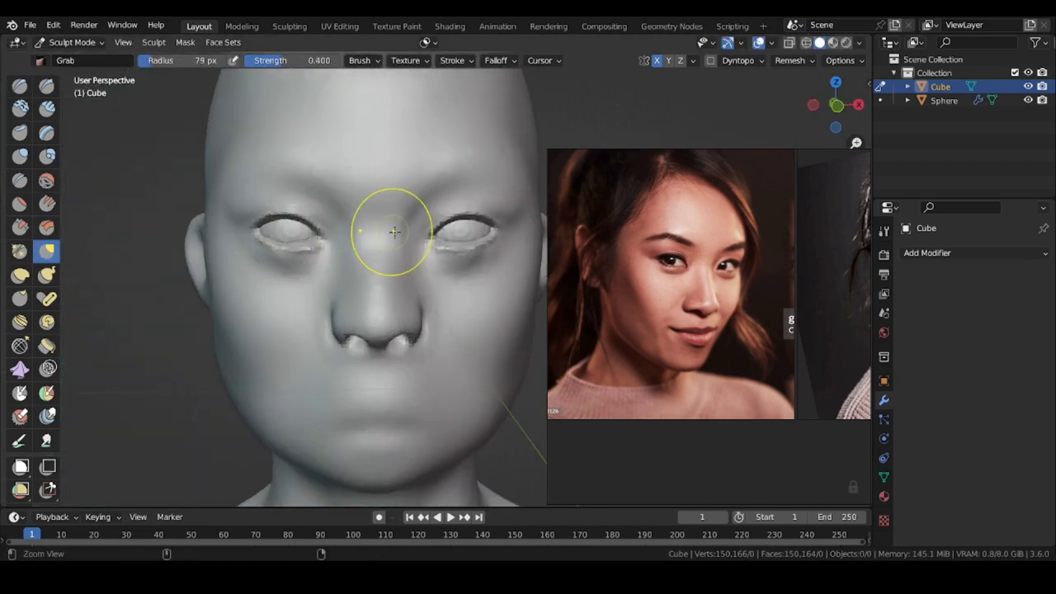
- Reshape the nose bridge between the eyes with a 73 px Grab brush
scroll(396, 233, up, 1)
key(f)
click(391, 220)
drag(391, 216, 397, 218)
mouse_move(293, 295)
middle_down()
mouse_move(319, 297)
mouse_move(301, 307)
middle_up()
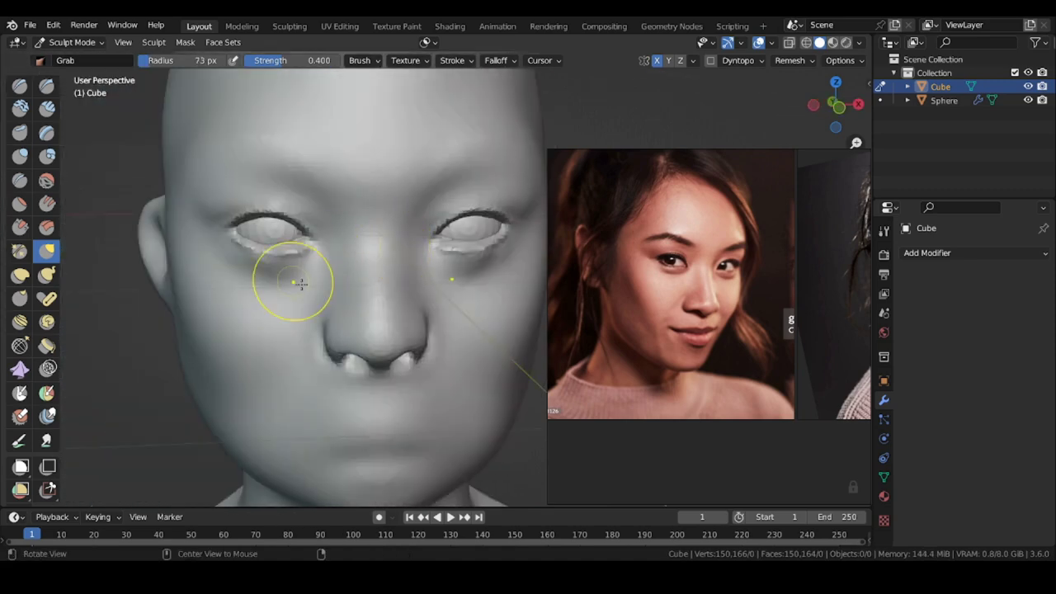
- Carve the fold above the upper eyelid with a 29 px Draw Sharp brush
alt+drag(301, 284, 368, 281)
click(47, 86)
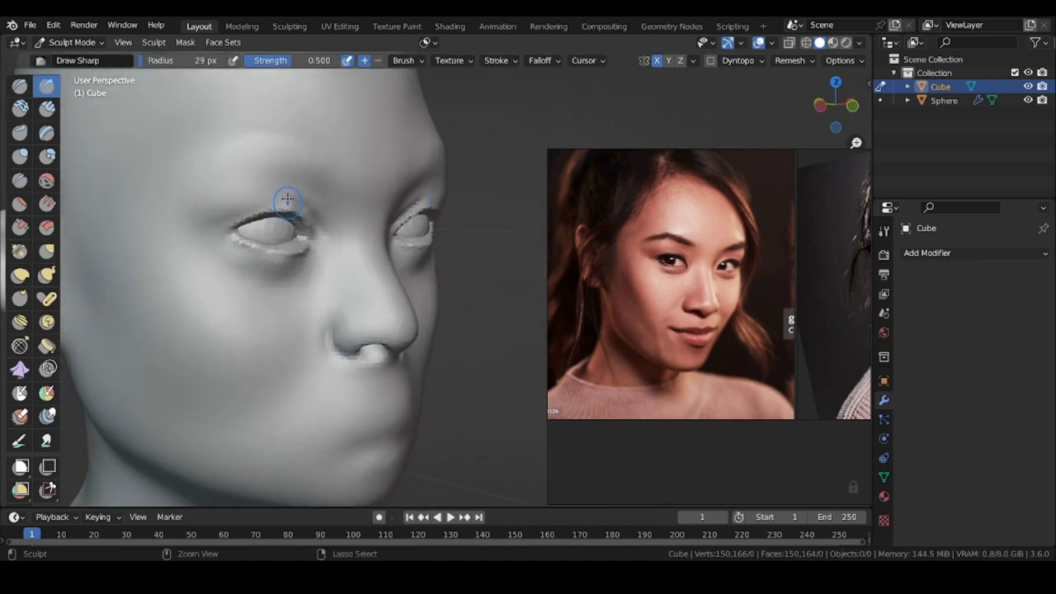
alt+drag(250, 194, 206, 197)
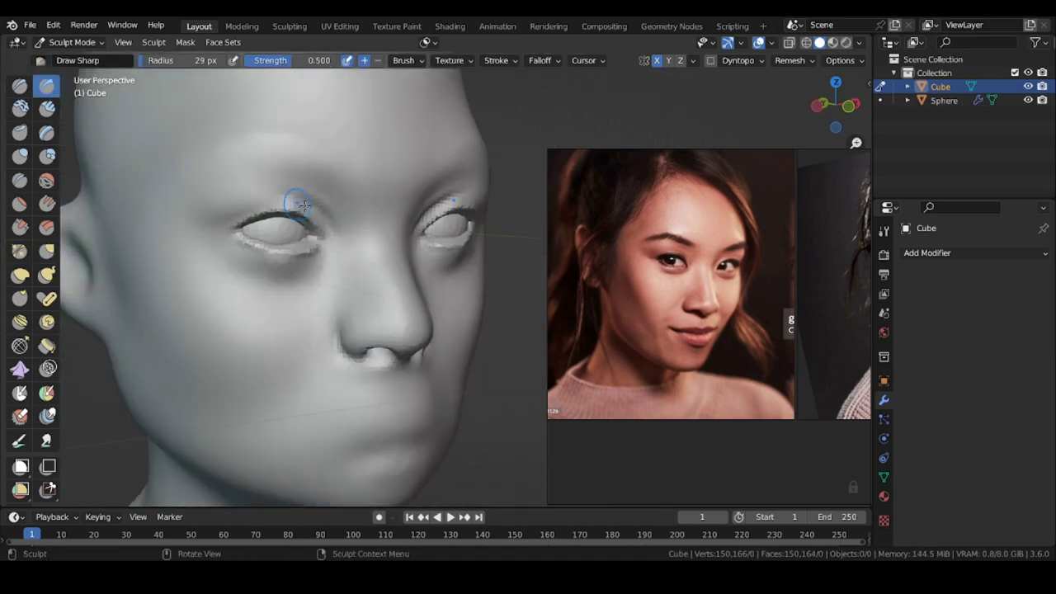
alt+drag(297, 206, 265, 206)
mouse_move(266, 206)
ctrl+alt+mouse_down()
mouse_move(223, 191)
mouse_move(305, 210)
mouse_move(313, 248)
ctrl+alt+mouse_up()
key(f)
click(317, 272)
- Reshape the middle of the face around the nose with the Grab brush
click(47, 252)
mouse_move(309, 323)
alt+shift+mouse_down()
mouse_move(305, 290)
mouse_move(339, 324)
alt+shift+mouse_up()
mouse_move(341, 325)
alt+mouse_down()
mouse_move(288, 313)
mouse_move(318, 310)
mouse_move(354, 276)
alt+mouse_up()
key(f)
click(359, 287)
drag(361, 288, 375, 281)
- Push in the side of the lower cheek next to the mouth with a 184 px Grab brush
mouse_move(368, 281)
middle_down()
mouse_move(259, 345)
mouse_move(259, 306)
mouse_move(321, 300)
middle_up()
key(f)
key(f)
click(460, 358)
drag(433, 355, 418, 356)
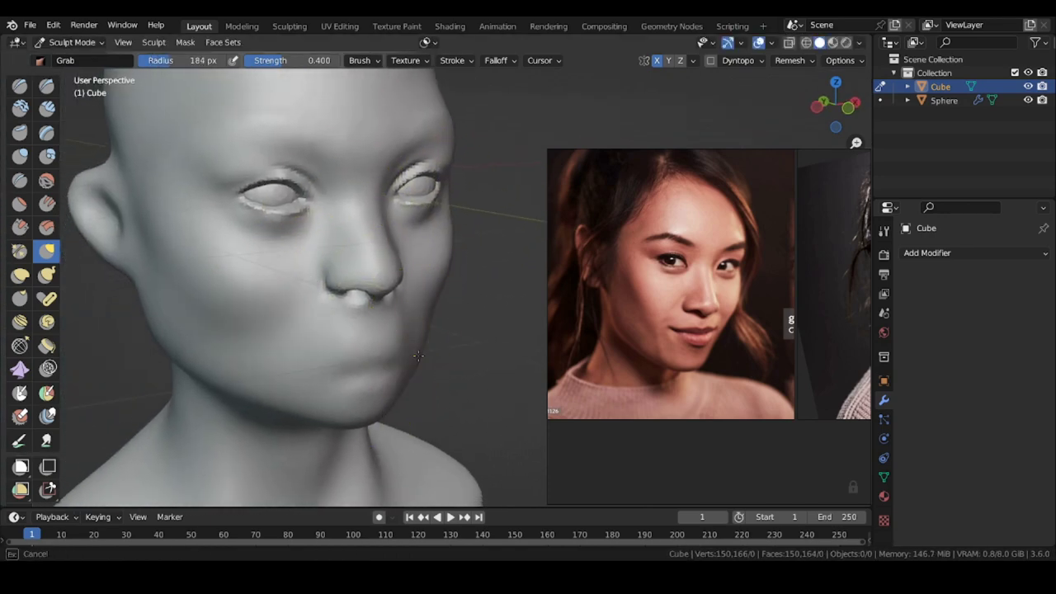
- Adjust the outer eye and temple area with the Grab brush to match the pink sweater reference portrait
click(20, 180)
scroll(554, 300, down, 4)
middle_drag(722, 277, 619, 274)
scroll(619, 268, up, 4)
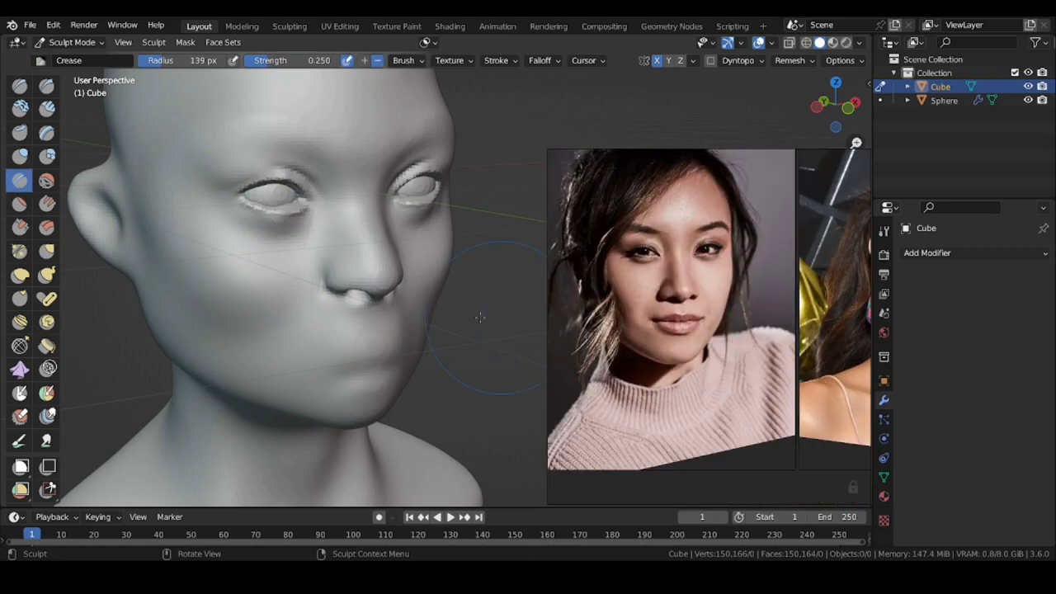
middle_drag(290, 295, 246, 290)
key(g)
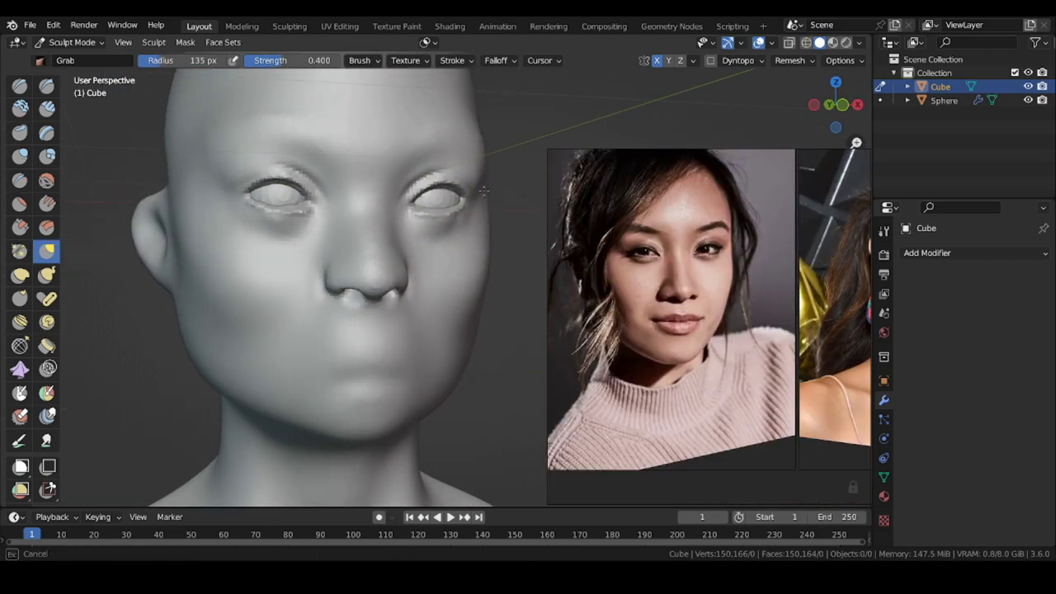
click(420, 161)
scroll(451, 151, up, 5)
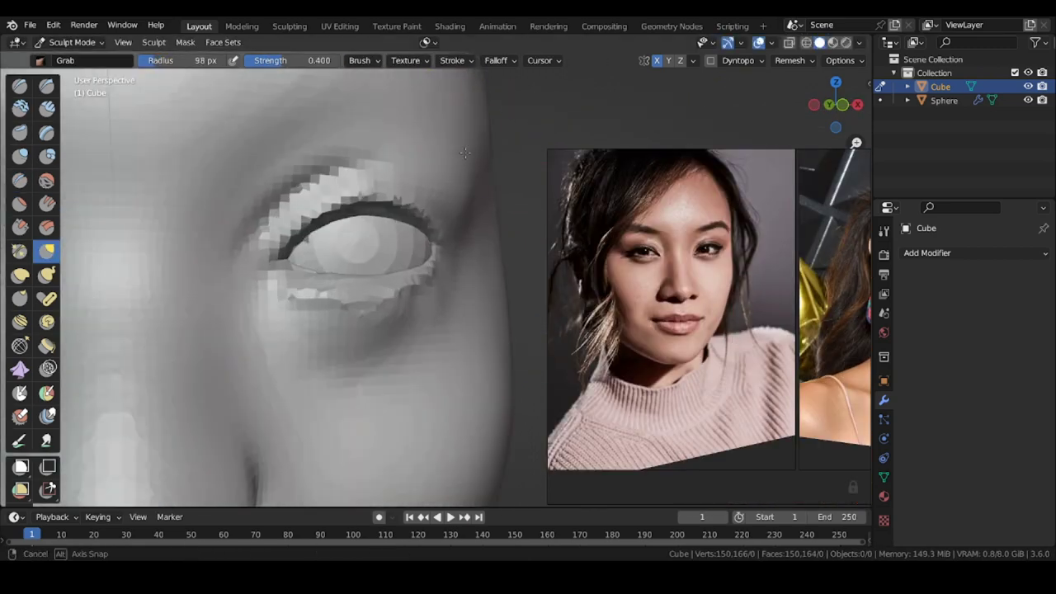
- Build up the temple beside the outer brow with a 143 px Draw brush
click(20, 86)
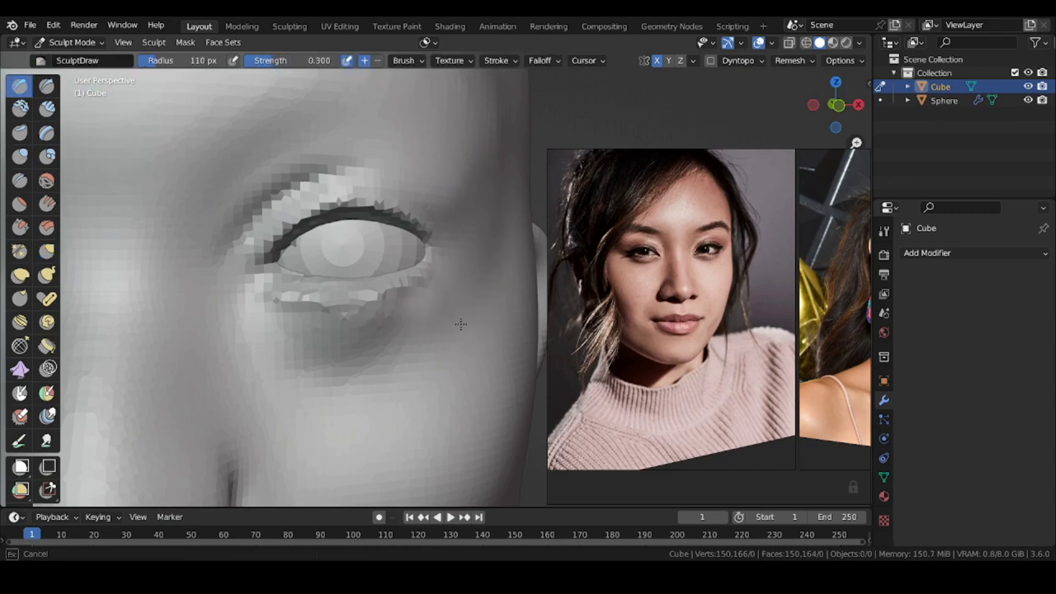
key(f)
click(477, 320)
scroll(472, 184, down, 4)
middle_drag(500, 187, 473, 142)
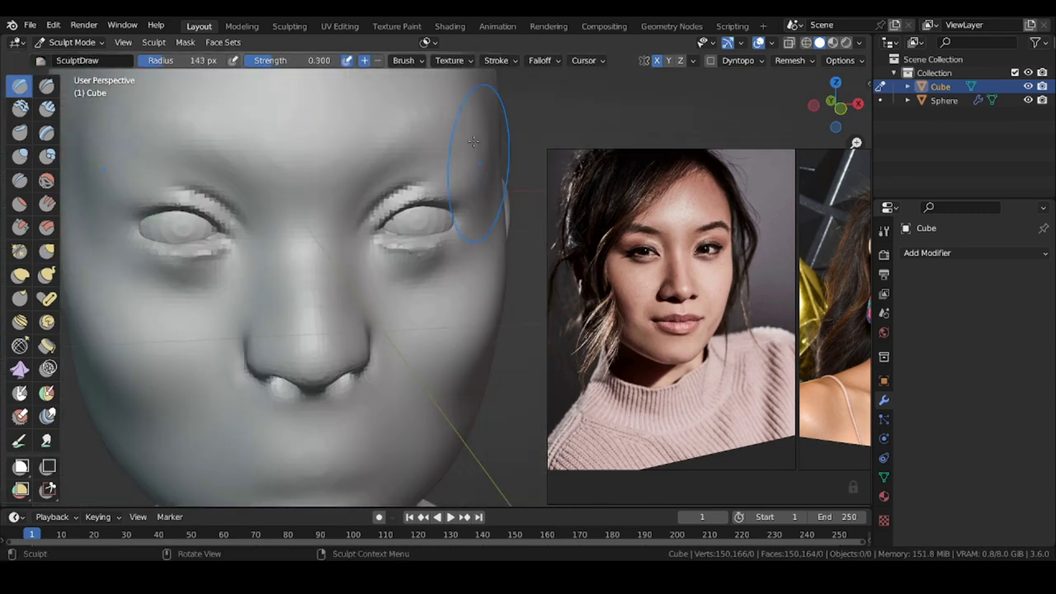
- Sharpen the outer corner of the eyelids with a 75 px Draw Sharp brush
scroll(487, 198, down, 2)
middle_drag(302, 251, 357, 255)
click(47, 86)
scroll(297, 189, up, 3)
drag(335, 218, 312, 208)
mouse_move(324, 214)
middle_down()
mouse_move(398, 230)
mouse_move(297, 205)
middle_up()
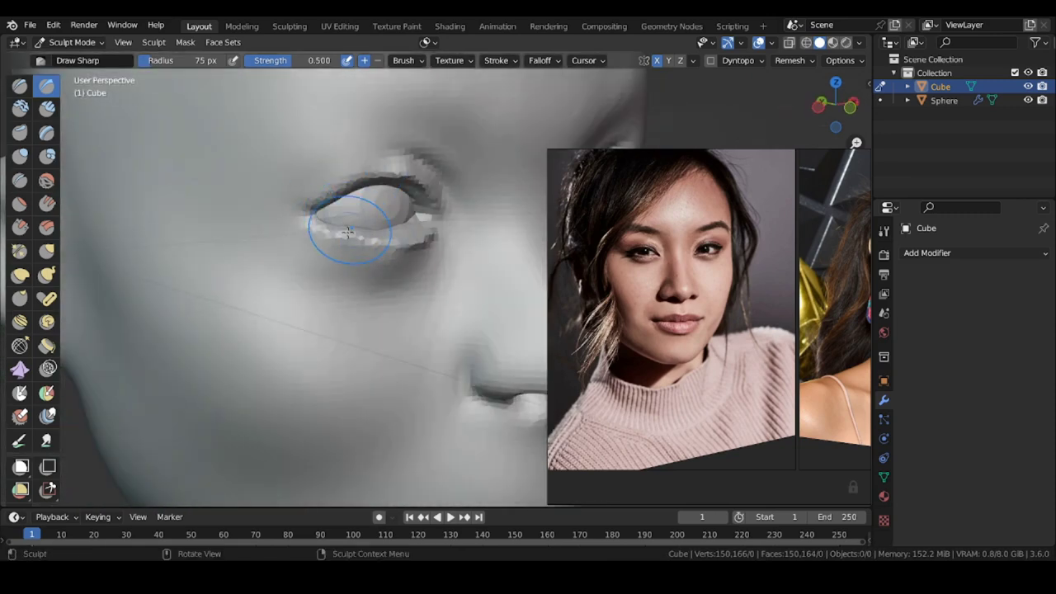
- Carve the parting line of the mouth below the nose with the Draw Sharp brush
scroll(348, 233, down, 5)
middle_drag(321, 277, 232, 285)
scroll(355, 313, up, 1)
shift+middle_drag(366, 326, 365, 258)
drag(373, 317, 455, 326)
middle_drag(322, 334, 350, 332)
key(f)
click(326, 331)
middle_drag(288, 322, 202, 285)
click(20, 180)
scroll(299, 299, up, 2)
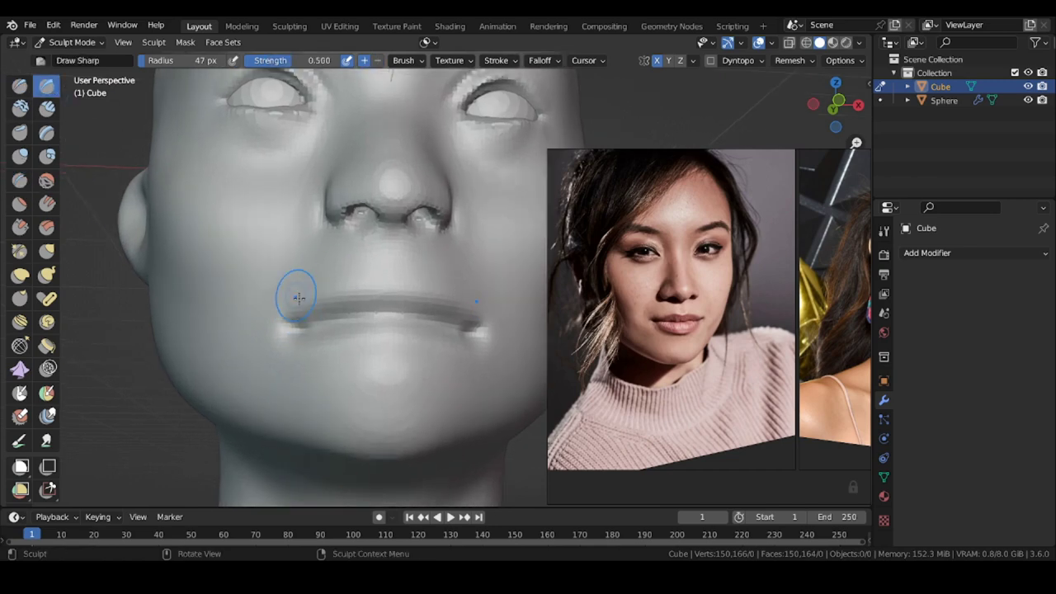
- Outline the upper and lower lips out to the mouth corners with a 47 px Draw Sharp brush
drag(306, 314, 297, 318)
drag(376, 281, 303, 312)
middle_drag(304, 312, 307, 337)
mouse_move(373, 358)
mouse_down()
mouse_move(328, 352)
mouse_move(301, 333)
mouse_up()
drag(373, 360, 301, 334)
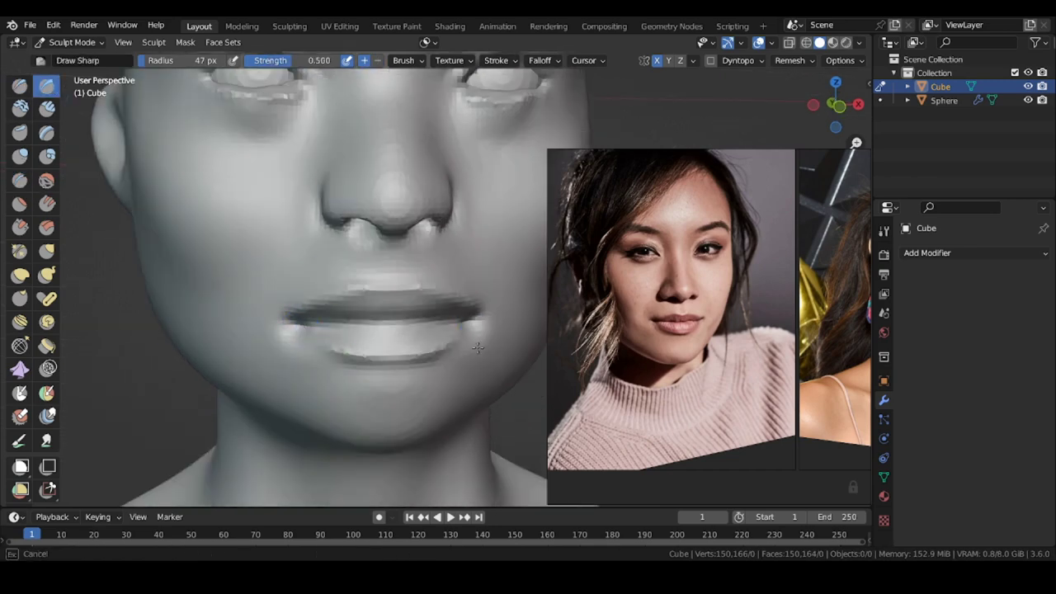
- Build up the volume of the upper and lower lips with the Draw brush
mouse_move(303, 336)
middle_down()
mouse_move(409, 347)
mouse_move(355, 318)
middle_up()
key(x)
drag(368, 299, 331, 307)
mouse_move(355, 307)
middle_down()
mouse_move(307, 311)
mouse_move(306, 324)
middle_up()
key(f)
click(370, 308)
drag(368, 307, 314, 313)
middle_drag(313, 313, 317, 338)
mouse_move(351, 338)
mouse_down()
mouse_move(387, 342)
mouse_move(355, 344)
mouse_up()
mouse_move(375, 345)
middle_down()
mouse_move(494, 330)
mouse_move(256, 324)
mouse_move(214, 310)
middle_up()
- Define the groove beneath the lower lip with the Draw Sharp brush
click(46, 86)
middle_drag(330, 346, 351, 326)
ctrl+drag(353, 345, 430, 350)
- Shape the corners of the mouth with a 68 px Draw brush and a 57 px Draw Sharp brush
key(x)
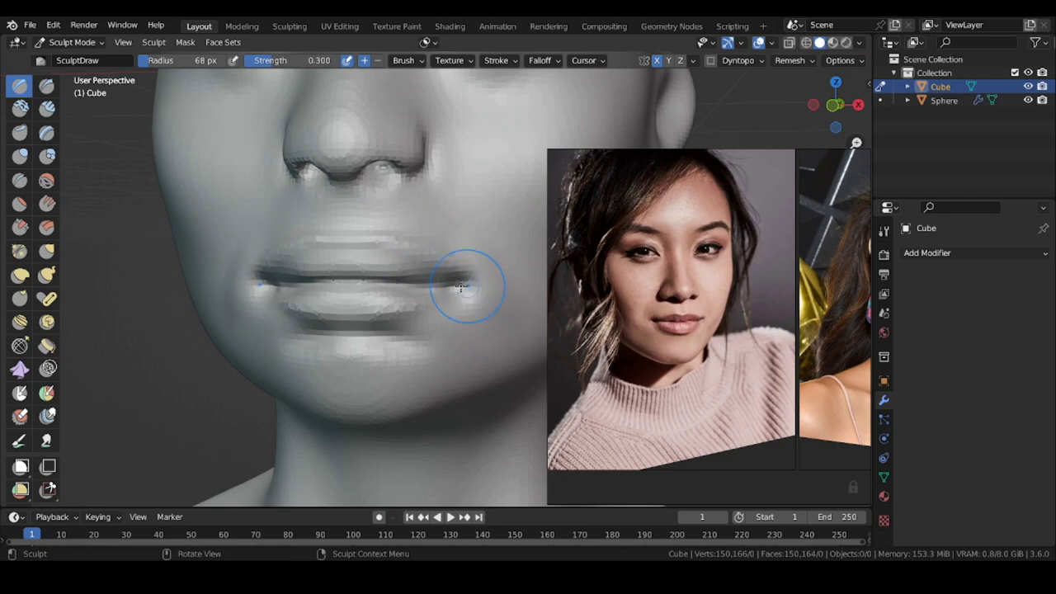
middle_drag(413, 287, 504, 285)
click(46, 86)
middle_drag(208, 267, 264, 264)
drag(273, 257, 256, 284)
scroll(281, 216, down, 4)
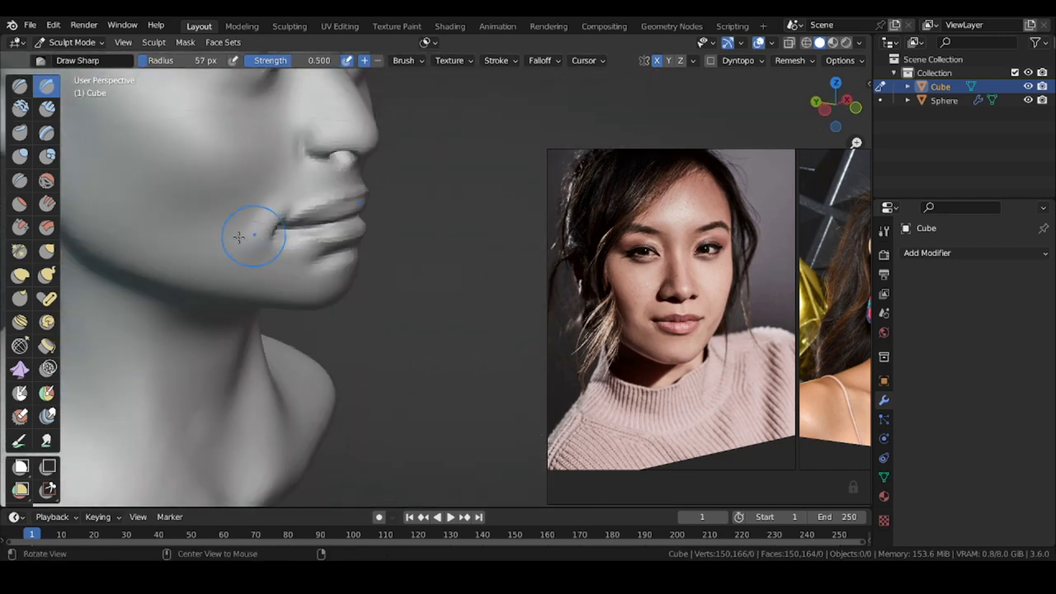
- Reshape the upper forehead with a 121 px Grab brush, using the long-haired three-quarter reference portrait
middle_drag(237, 236, 194, 252)
scroll(248, 256, down, 2)
scroll(617, 301, down, 4)
middle_drag(618, 304, 532, 309)
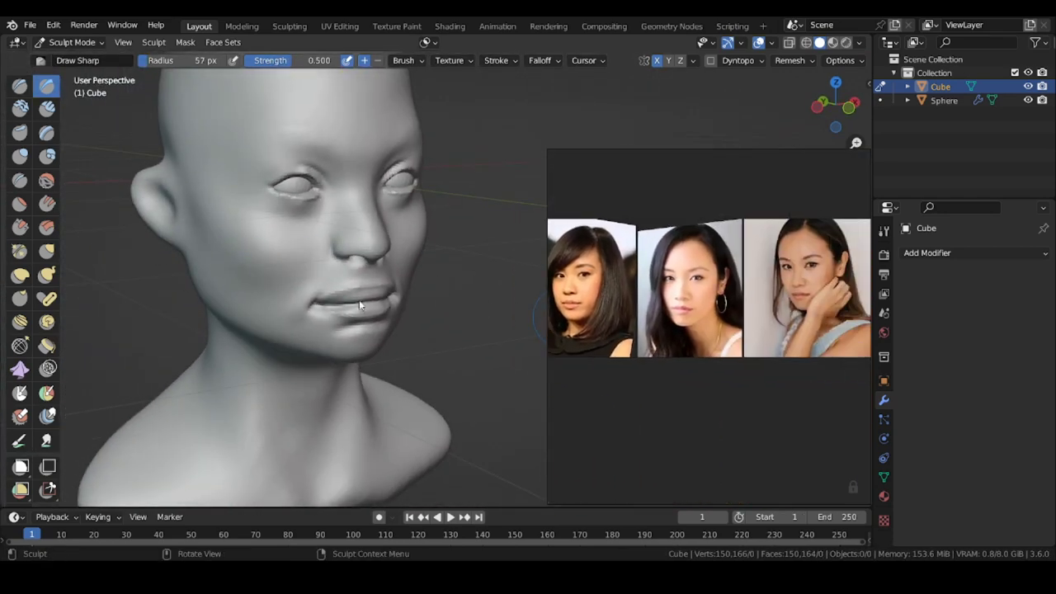
middle_drag(746, 377, 809, 346)
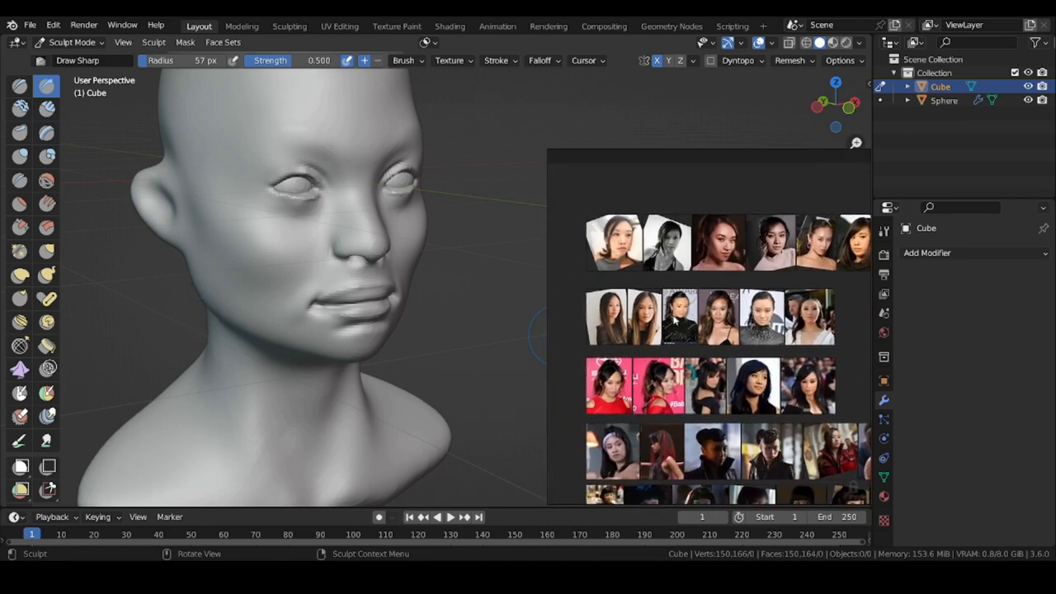
scroll(604, 316, up, 8)
mouse_move(142, 305)
middle_down()
mouse_move(168, 296)
mouse_move(143, 282)
mouse_move(154, 324)
middle_up()
key(g)
key(f)
click(439, 124)
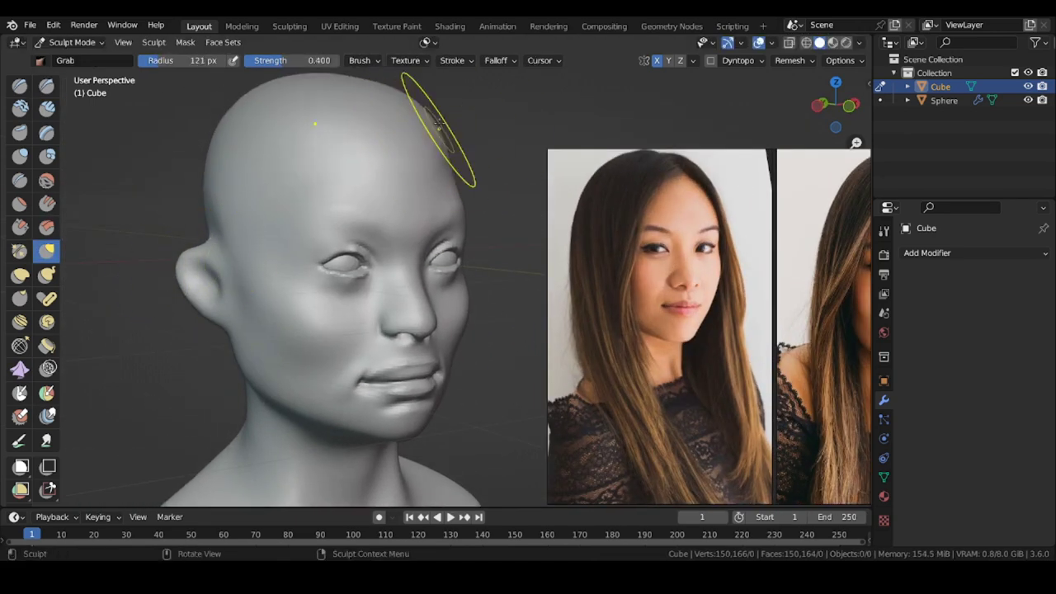
- Adjust the outline of the forehead above the far brow with a 114 px Grab brush
shift+middle_drag(432, 199, 432, 191)
key(f)
click(429, 192)
drag(439, 194, 446, 196)
- Reshape the lips and the area under the nose with a 100 px Grab brush
shift+middle_drag(362, 234, 359, 204)
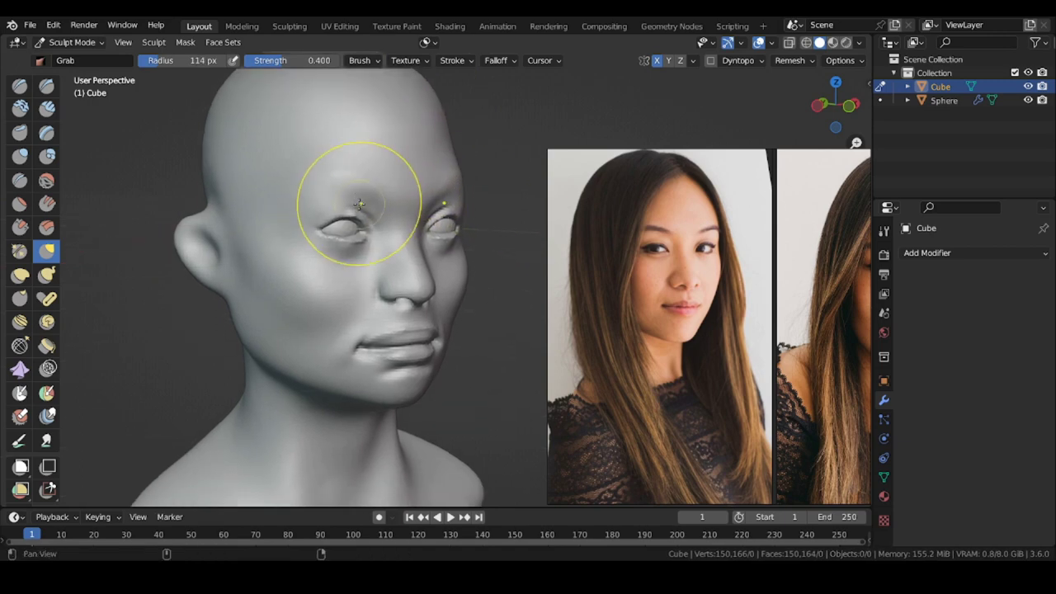
key(f)
click(375, 284)
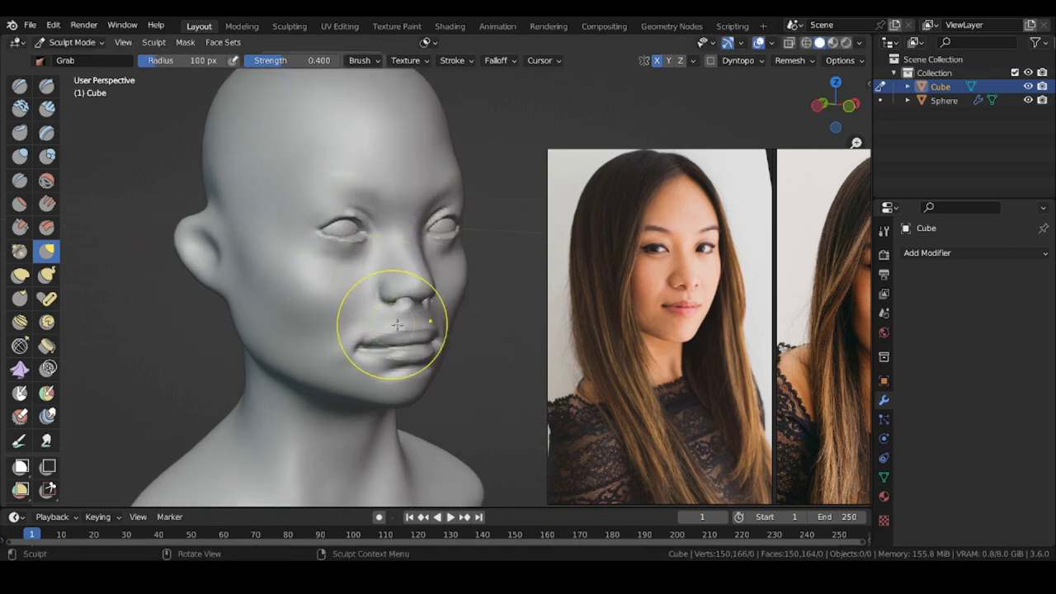
drag(397, 324, 390, 361)
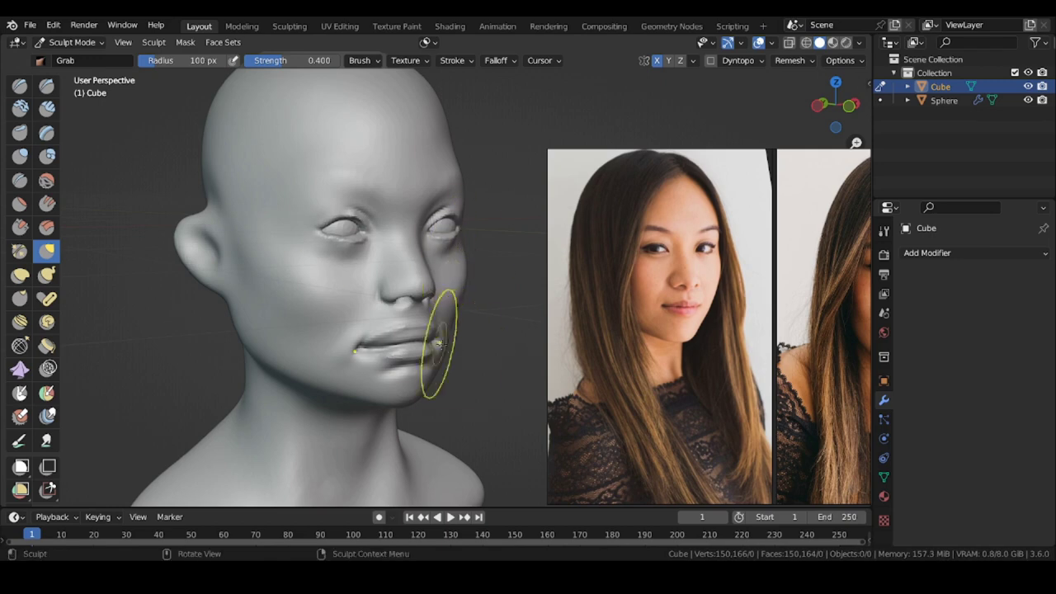
- Refine the mouth and chin proportions with the Grab brush at several radii
mouse_move(377, 340)
middle_down()
mouse_move(318, 329)
mouse_move(338, 293)
middle_up()
key(f)
click(330, 287)
mouse_move(315, 331)
ctrl+middle_down()
mouse_move(380, 287)
mouse_move(352, 372)
ctrl+middle_up()
key(f)
click(402, 321)
key(f)
click(381, 372)
- Adjust the chin and jaw with a 130 px Grab brush to match the front-facing black turtleneck reference photo
scroll(662, 396, down, 5)
scroll(670, 334, up, 5)
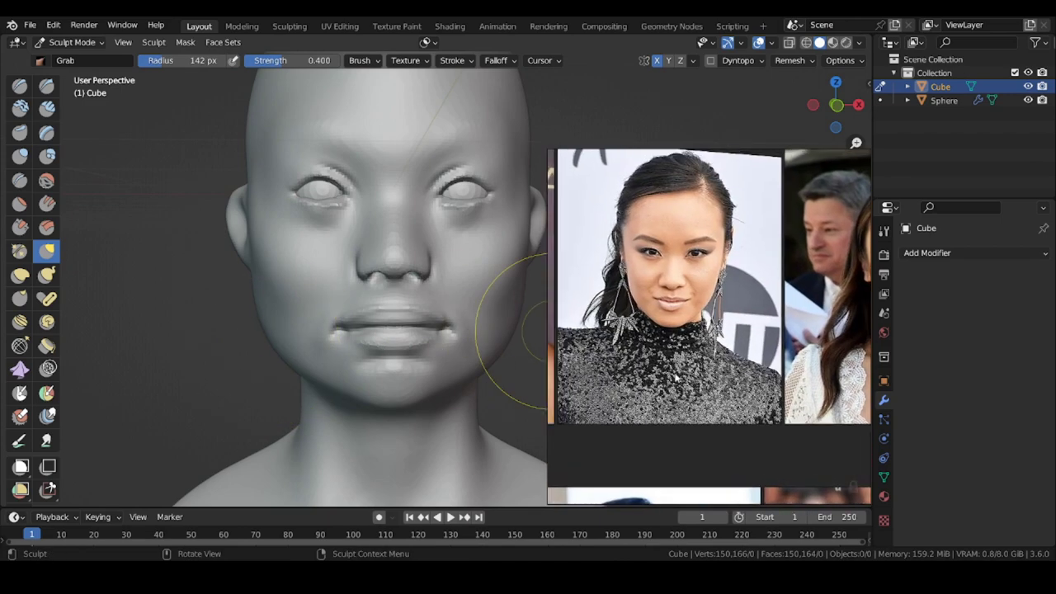
middle_drag(669, 334, 693, 339)
ctrl+middle_drag(247, 280, 239, 326)
shift+middle_drag(239, 326, 185, 305)
drag(379, 345, 376, 342)
key(f)
click(320, 321)
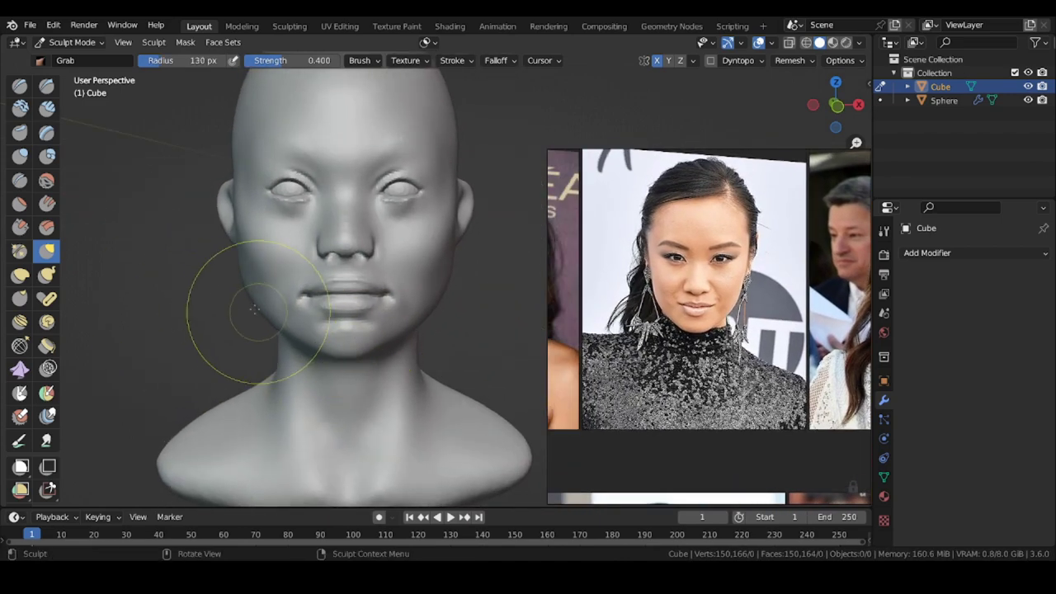
- Reshape the sides of the upper skull with a 201 px Grab brush
shift+middle_drag(232, 241, 243, 314)
key(f)
click(333, 245)
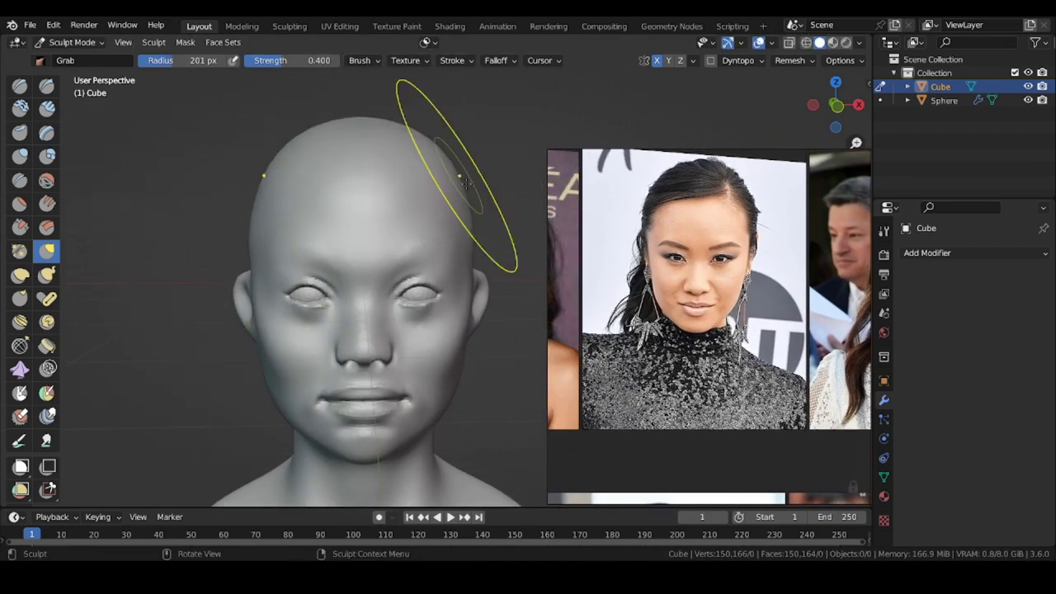
- Narrow the sides of the cheeks with a 178 px Grab brush
shift+middle_drag(383, 188, 391, 161)
key(f)
click(470, 322)
drag(471, 322, 464, 323)
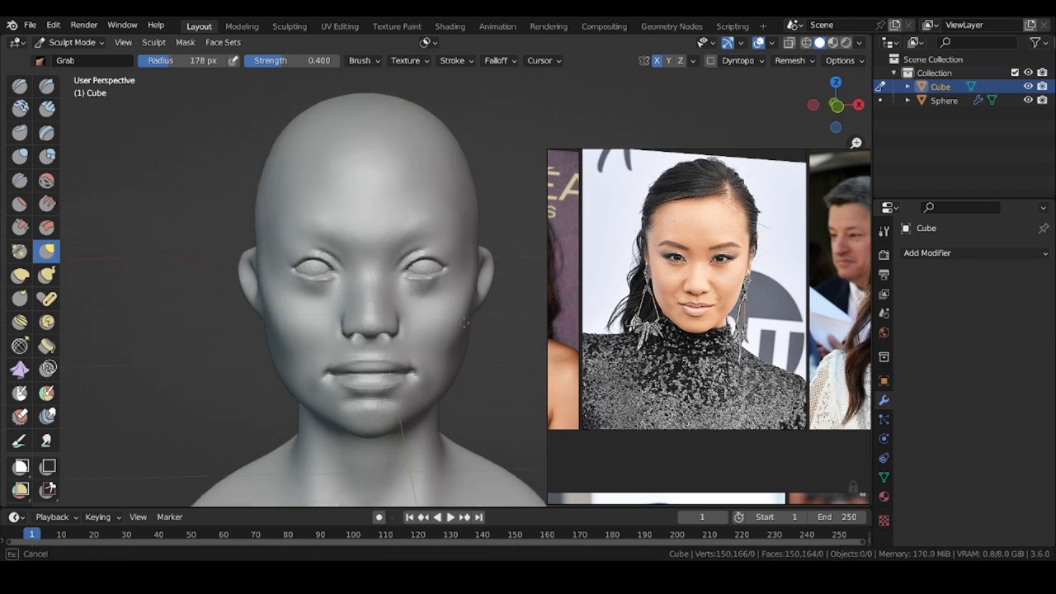
- Refine the width and position of the mouth with a 124 px Grab brush
shift+middle_drag(202, 292, 199, 255)
scroll(297, 306, up, 2)
key(f)
click(297, 340)
shift+middle_drag(297, 344, 300, 330)
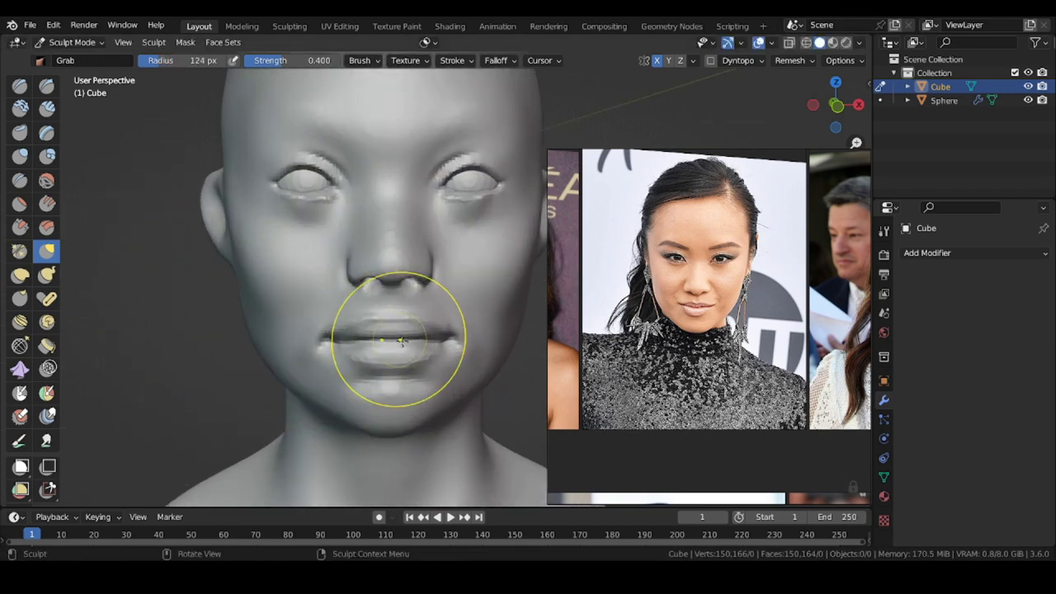
- Refine the side contours of the face with a 99 px Grab brush and check the head in profile
mouse_move(354, 266)
shift+middle_down()
mouse_move(355, 292)
mouse_move(164, 290)
mouse_move(163, 276)
shift+middle_up()
scroll(421, 276, up, 2)
key(f)
click(431, 298)
scroll(450, 282, down, 3)
click(391, 274)
middle_drag(392, 274, 423, 274)
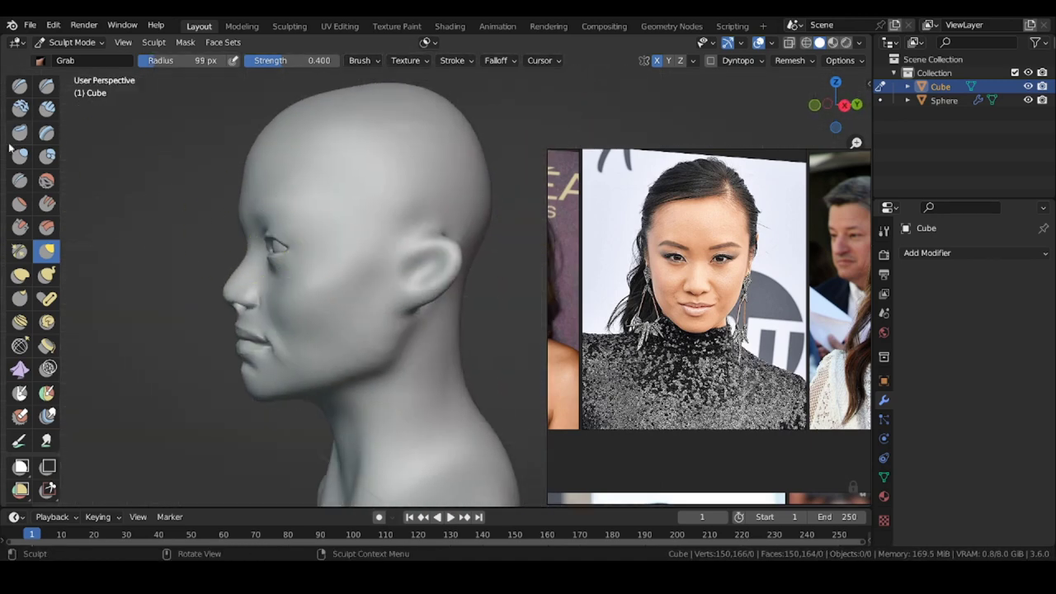
- Thicken the back of the ear with a 65 px Inflate/Deflate brush
click(20, 180)
scroll(403, 224, up, 2)
middle_drag(403, 223, 281, 227)
scroll(455, 221, up, 2)
key(f)
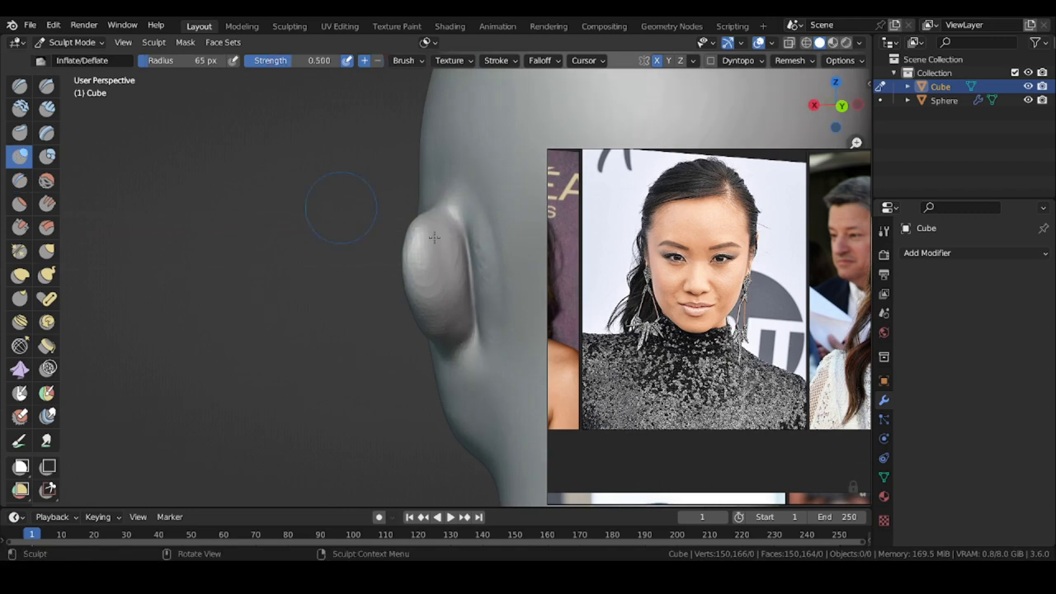
middle_drag(515, 349, 614, 346)
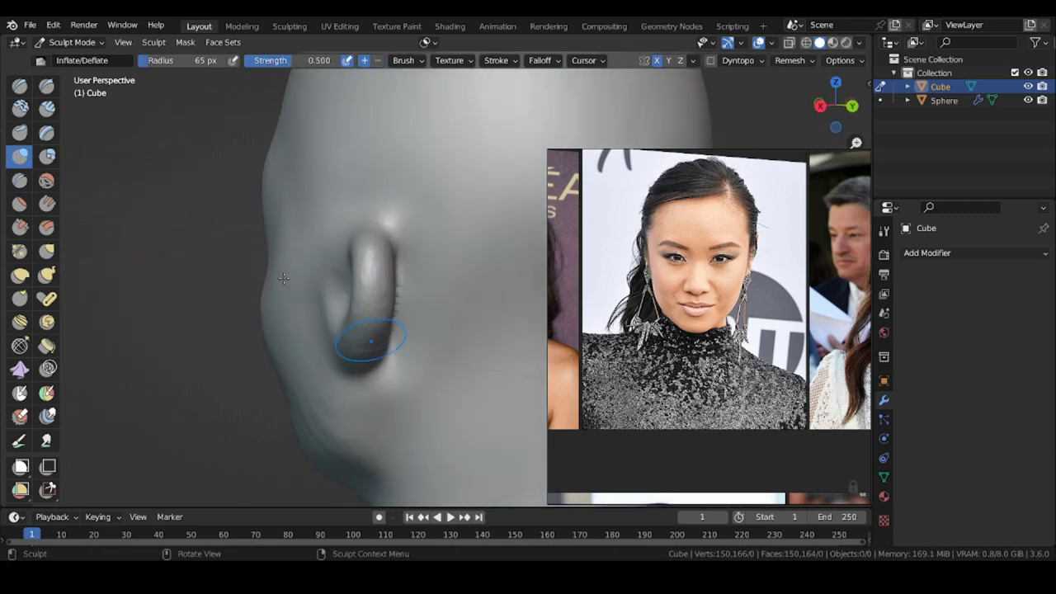
- Cut a sharp crease between the back of the ear and the skull with a 65 px Draw Sharp brush
click(47, 86)
middle_drag(462, 273, 371, 271)
scroll(404, 264, up, 1)
ctrl+drag(425, 326, 418, 243)
middle_drag(418, 243, 445, 289)
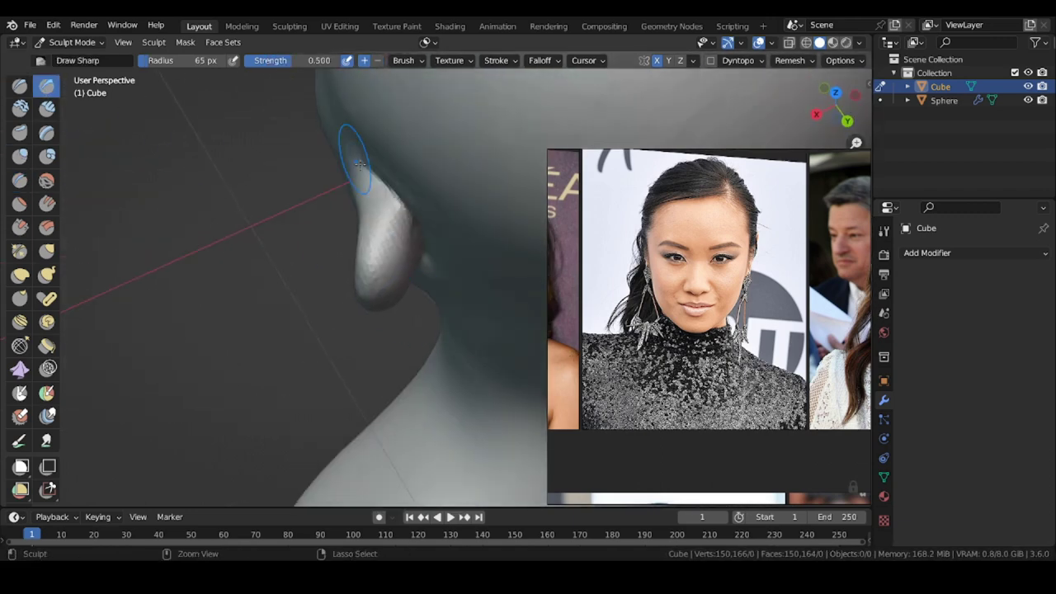
ctrl+drag(355, 155, 412, 239)
mouse_move(413, 239)
middle_down()
mouse_move(396, 190)
mouse_move(431, 217)
middle_up()
ctrl+drag(417, 214, 427, 369)
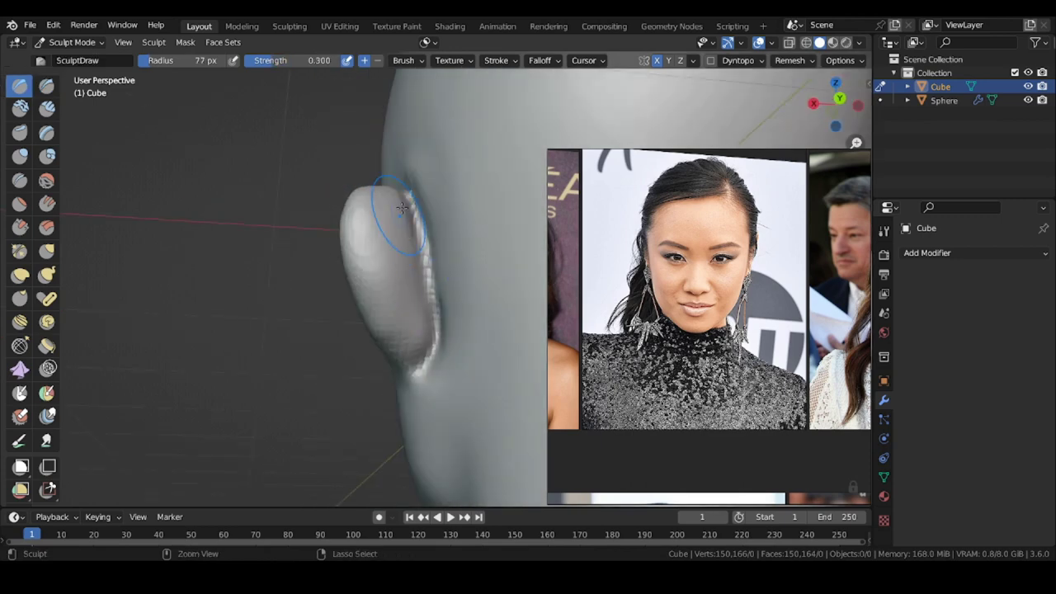
- Shape the back of the ear and its upper attachment to the head with 58 to 71 px Draw brushes
middle_drag(400, 330, 430, 353)
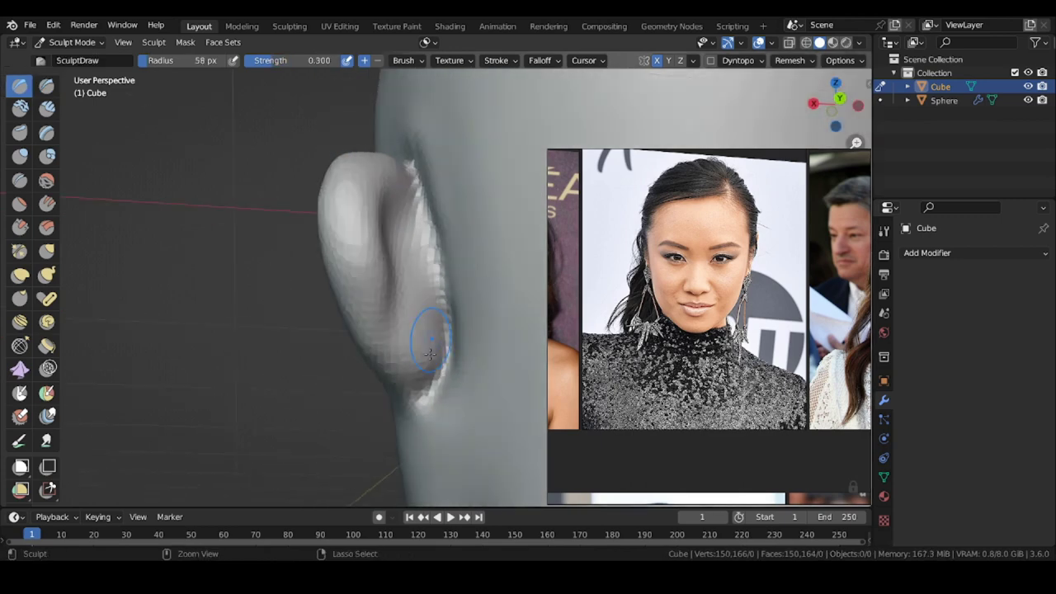
drag(421, 363, 424, 371)
mouse_move(424, 372)
middle_down()
mouse_move(505, 318)
mouse_move(548, 307)
middle_up()
middle_drag(363, 274, 284, 247)
key(bracketright)
key(bracketright)
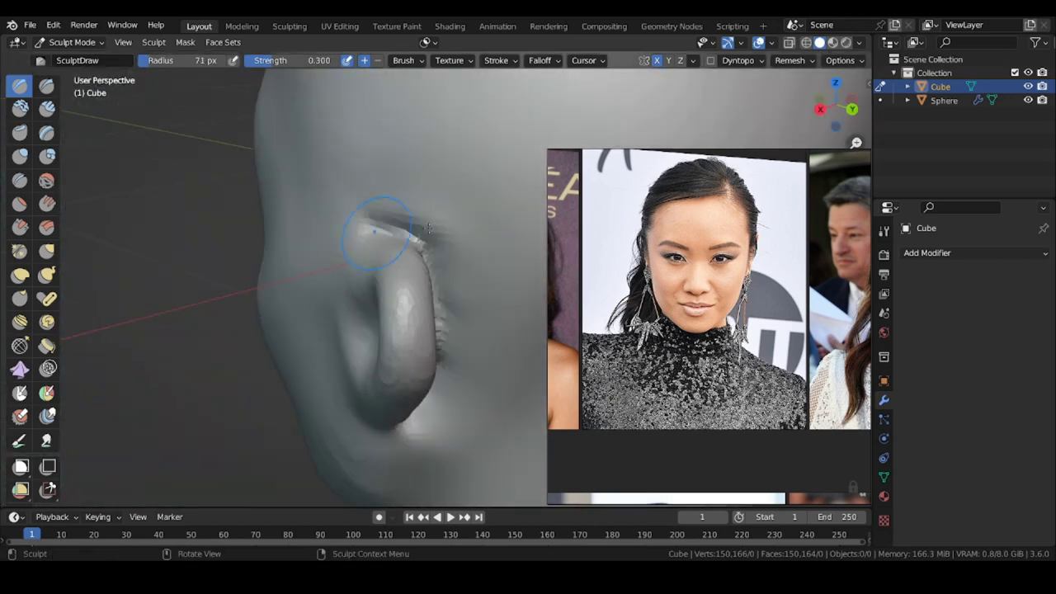
middle_drag(350, 222, 413, 229)
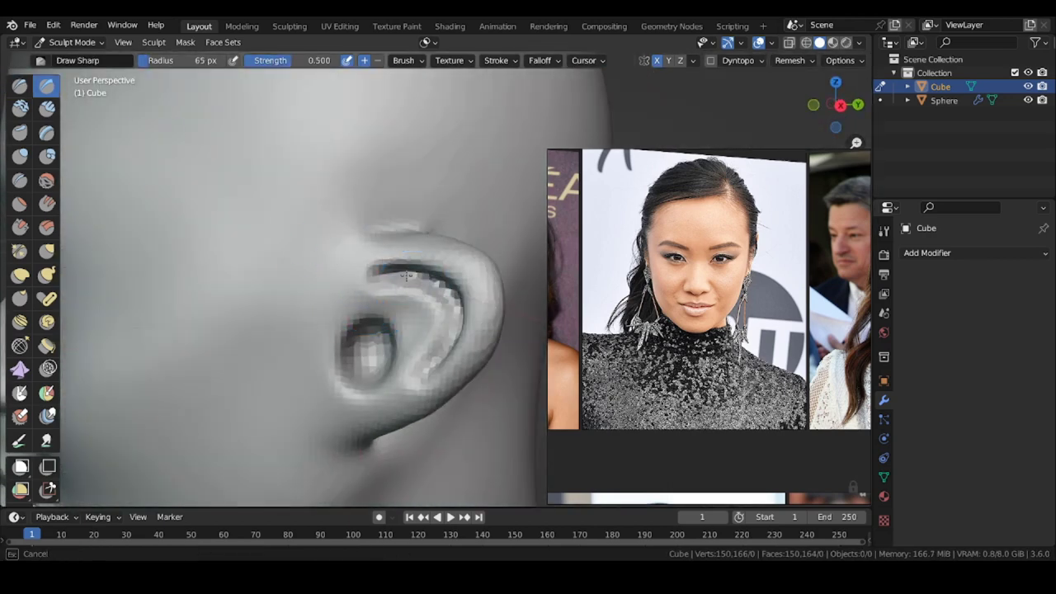
- Carve the groove under the upper rim of the ear with a 65 px Draw Sharp brush
drag(406, 275, 429, 285)
mouse_move(429, 286)
middle_down()
mouse_move(460, 309)
mouse_move(496, 302)
middle_up()
drag(396, 235, 429, 252)
mouse_move(429, 252)
middle_down()
mouse_move(462, 248)
mouse_move(346, 249)
middle_up()
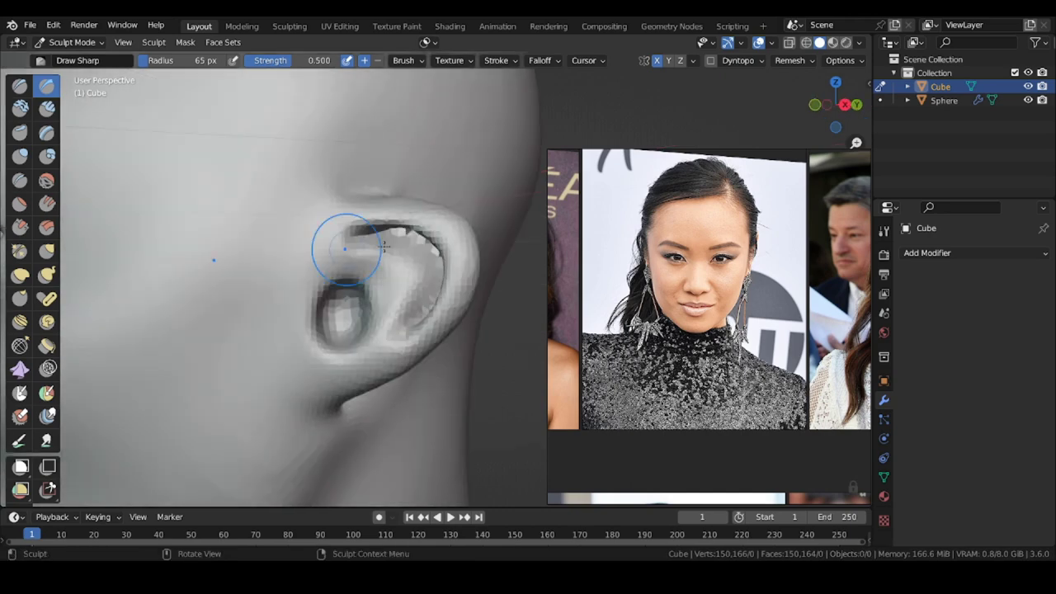
- Form the tragus and the ear canal opening with Draw Sharp and a 28 px Draw brush
middle_drag(570, 285, 611, 284)
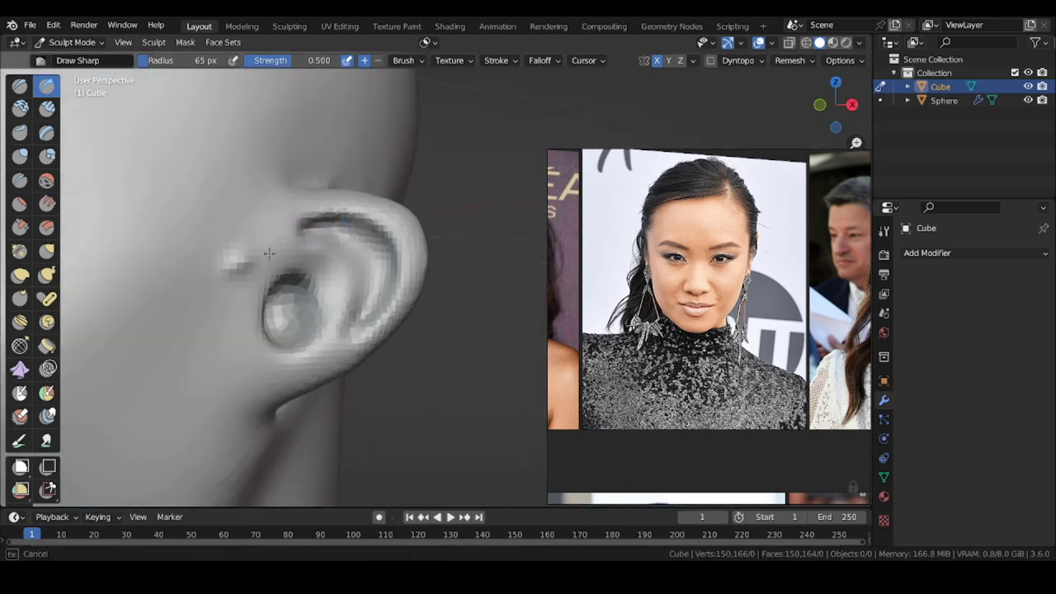
mouse_move(269, 253)
middle_down()
mouse_move(330, 310)
mouse_move(294, 233)
mouse_move(339, 212)
middle_up()
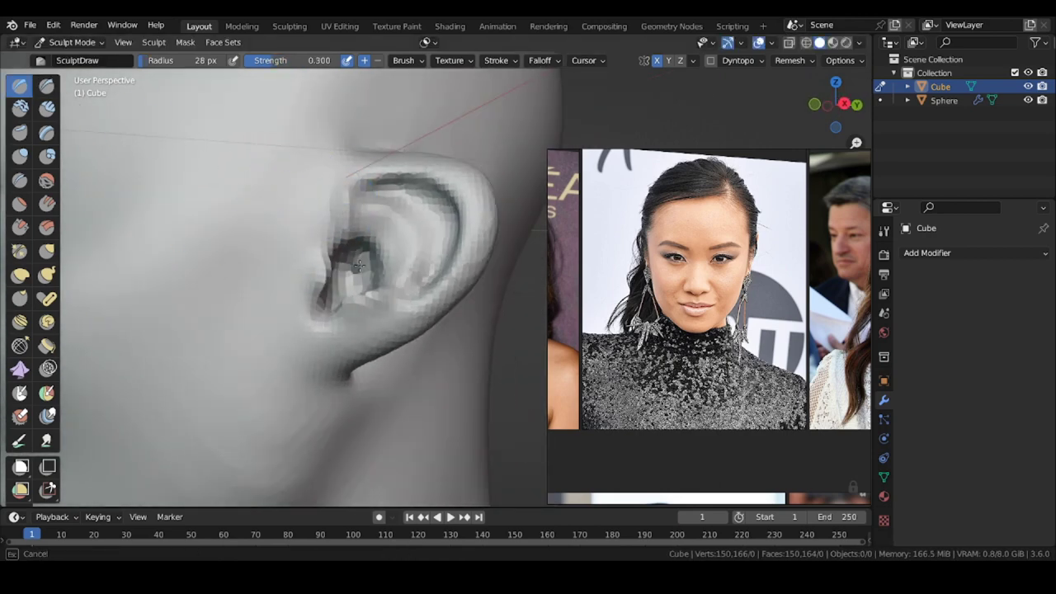
drag(351, 249, 353, 238)
- Reshape the upper outline of the ear with a 147 px Grab brush
mouse_move(352, 171)
middle_down()
mouse_move(297, 187)
mouse_move(293, 249)
middle_up()
key(g)
key(f)
click(352, 250)
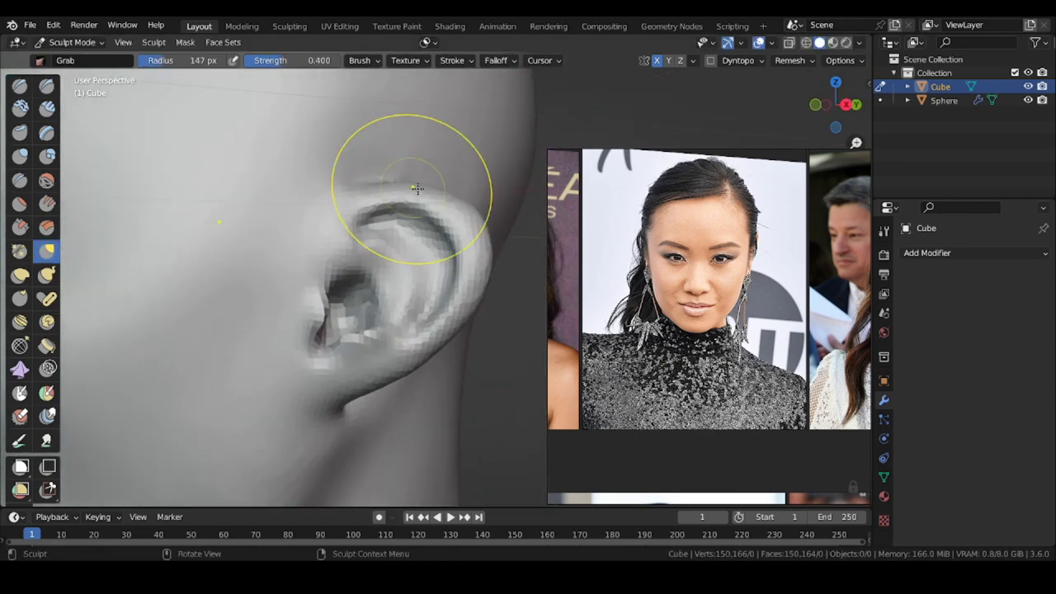
middle_drag(297, 385, 278, 305)
- Sculpt the folds inside the ear with a 43 px Draw brush
key(x)
key(f)
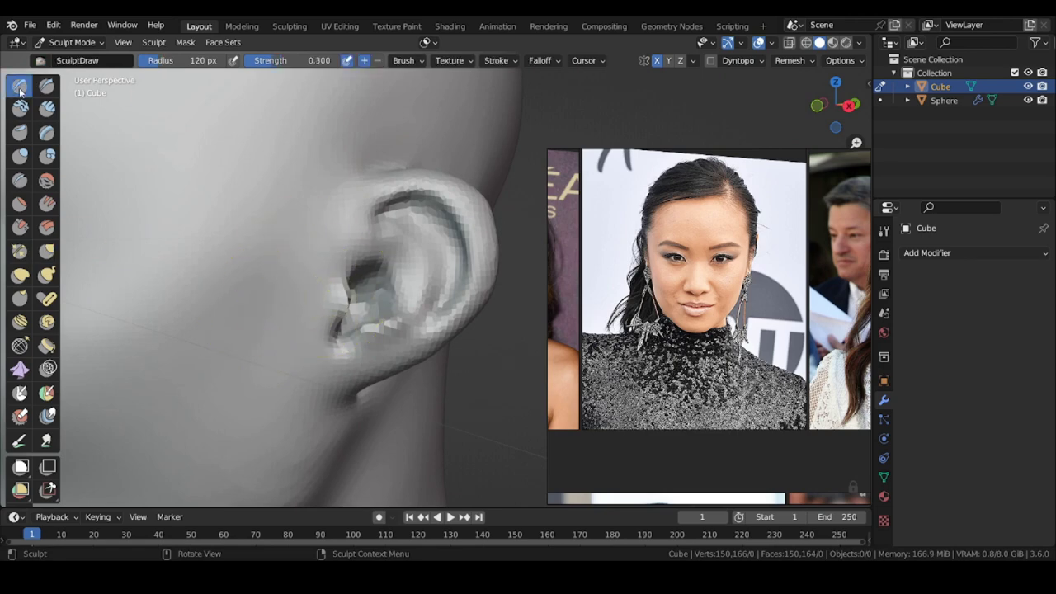
click(293, 246)
middle_drag(293, 246, 360, 247)
drag(361, 247, 363, 252)
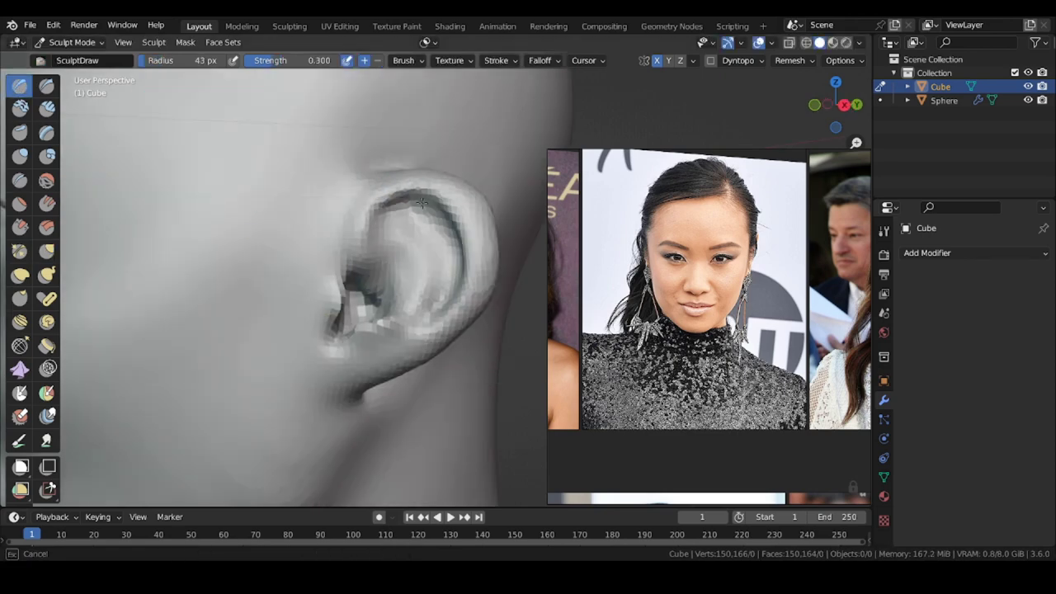
middle_drag(355, 295, 373, 298)
- Refine the notch beside the tragus with a resized Draw brush
key(f)
click(374, 307)
drag(347, 316, 343, 319)
middle_drag(221, 299, 202, 289)
- Adjust the tragus and the rear rim of the ear with an 86 px Grab brush
key(g)
key(f)
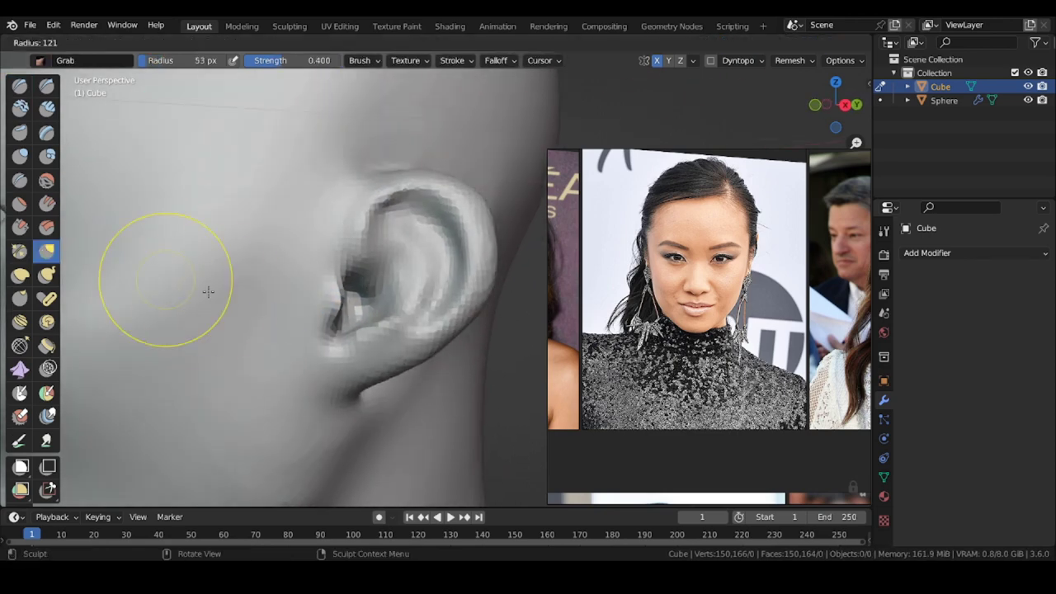
click(248, 294)
drag(325, 309, 332, 297)
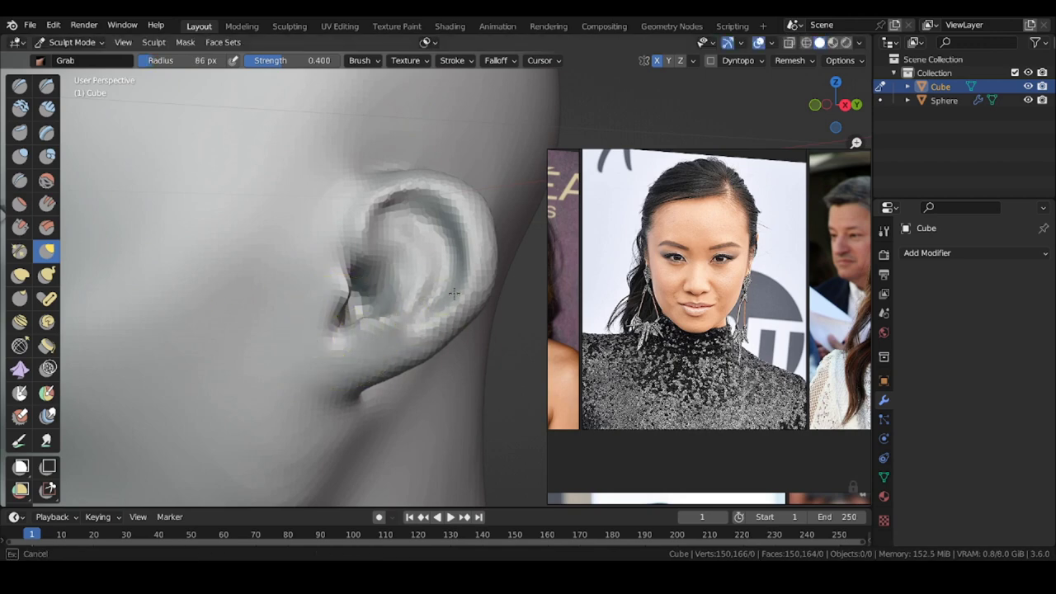
drag(454, 293, 452, 290)
- Reshape the front edge of the ear from a frontal view with a 69 px Grab brush
mouse_move(355, 223)
middle_down()
mouse_move(344, 212)
mouse_move(368, 132)
middle_up()
middle_drag(285, 107, 350, 142)
key(f)
click(330, 190)
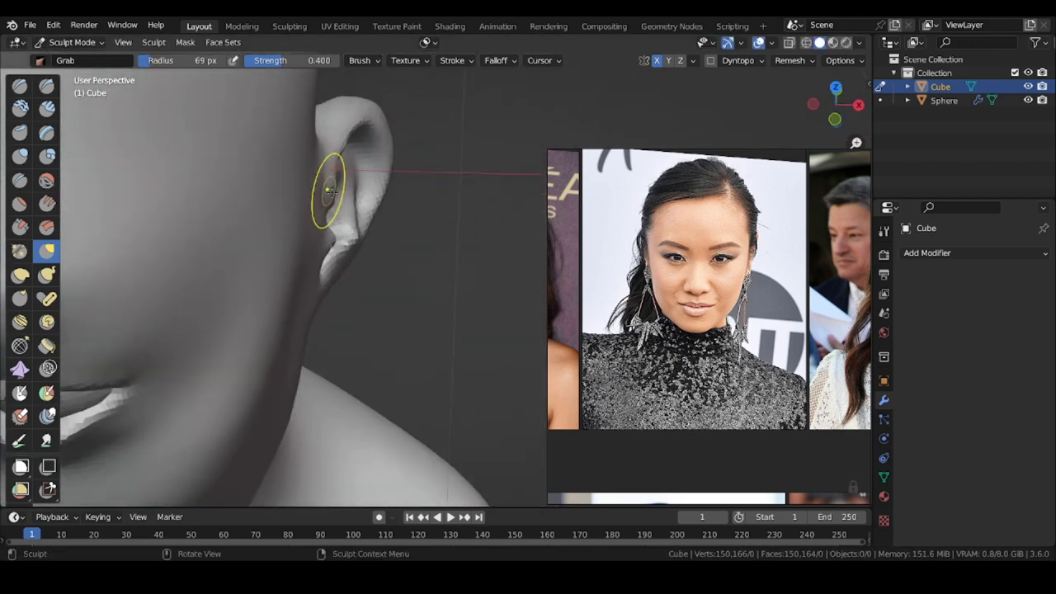
alt+drag(330, 191, 165, 157)
key(f)
click(289, 170)
- Refine the ear's inner bowl and its angle to the head with resized Grab brushes
ctrl+alt+drag(264, 170, 229, 156)
key(f)
click(316, 219)
mouse_move(296, 161)
alt+shift+mouse_down()
mouse_move(315, 217)
mouse_move(334, 215)
alt+shift+mouse_up()
mouse_move(338, 219)
alt+mouse_down()
mouse_move(473, 328)
mouse_move(474, 280)
alt+mouse_up()
alt+drag(330, 247, 376, 256)
key(f)
click(342, 285)
- Crease the line under the earlobe with a 50 px Crease brush
key(shift+c)
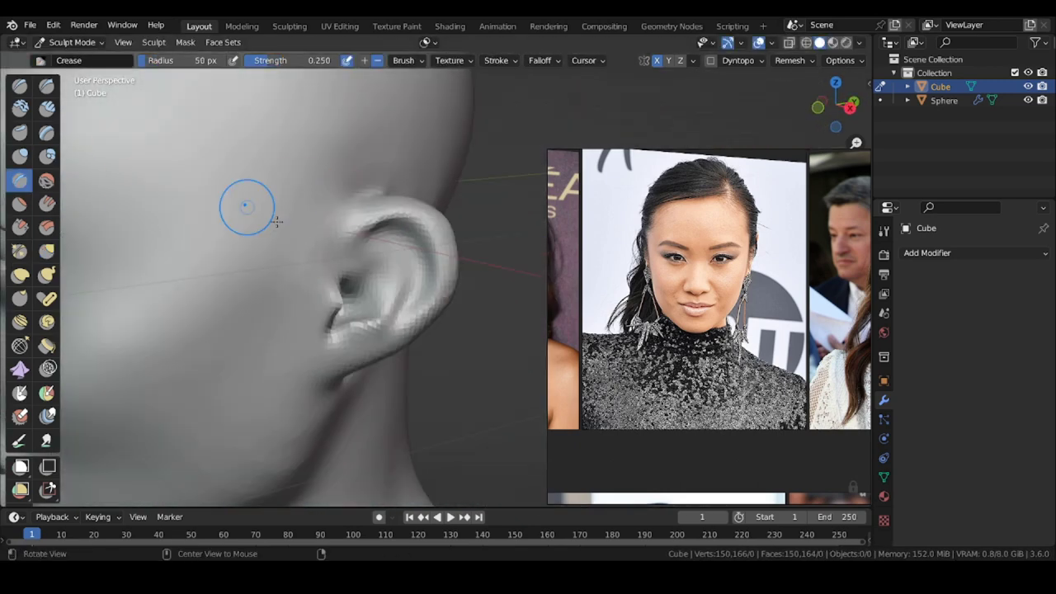
middle_drag(276, 221, 320, 227)
middle_drag(415, 268, 355, 330)
middle_drag(239, 319, 322, 367)
middle_drag(376, 214, 363, 157)
- Crease the top attachment and outer rim of the ear with a 75 px Crease brush
key(f)
click(385, 176)
drag(384, 206, 388, 178)
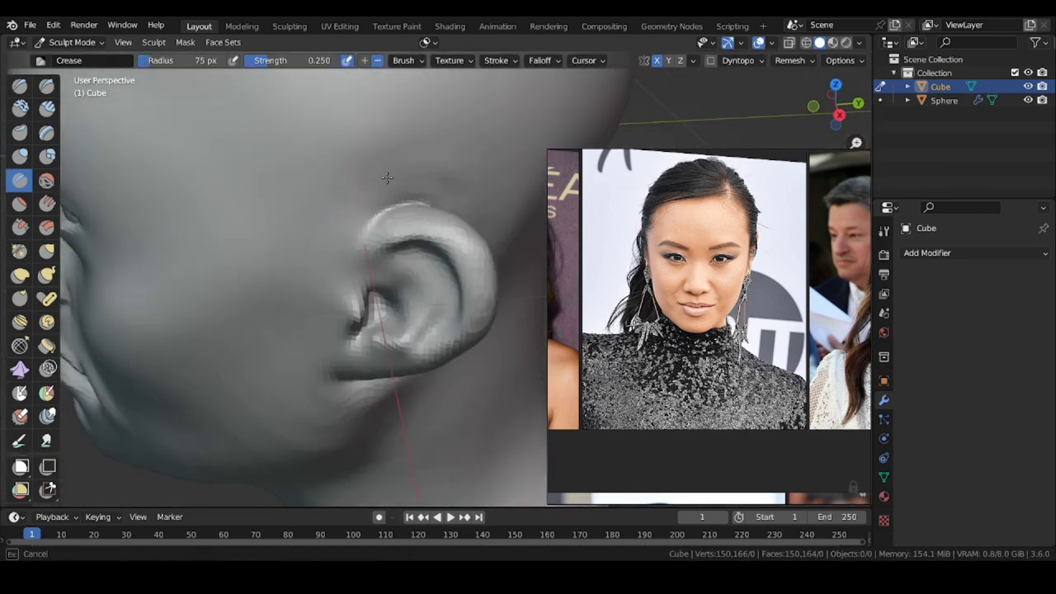
middle_drag(495, 273, 376, 264)
drag(446, 215, 462, 314)
- Build up the earlobe and its rear edge with a 55 px Draw brush
mouse_move(375, 355)
middle_down()
mouse_move(448, 301)
mouse_move(528, 265)
mouse_move(528, 289)
middle_up()
key(x)
middle_drag(520, 248, 434, 239)
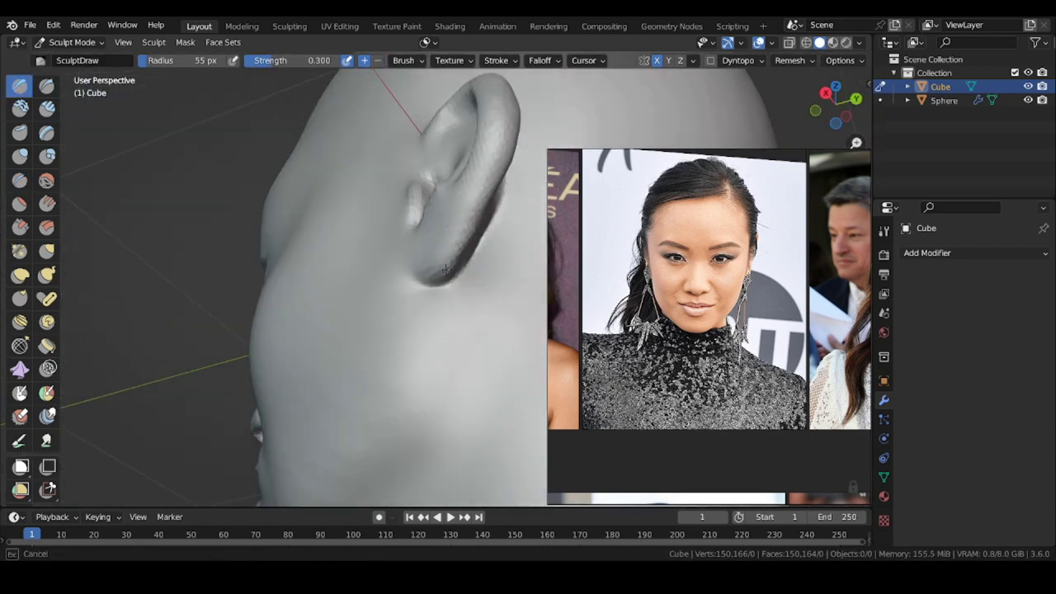
drag(446, 269, 462, 252)
mouse_move(512, 264)
middle_down()
mouse_move(462, 218)
mouse_move(536, 248)
middle_up()
drag(475, 272, 481, 278)
middle_drag(446, 276, 495, 285)
- Define the fold above the earlobe and the groove under the upper rim with a 42 px Draw brush
key(f)
click(406, 293)
mouse_move(405, 291)
ctrl+middle_down()
mouse_move(410, 252)
mouse_move(420, 272)
ctrl+middle_up()
middle_drag(349, 212, 466, 286)
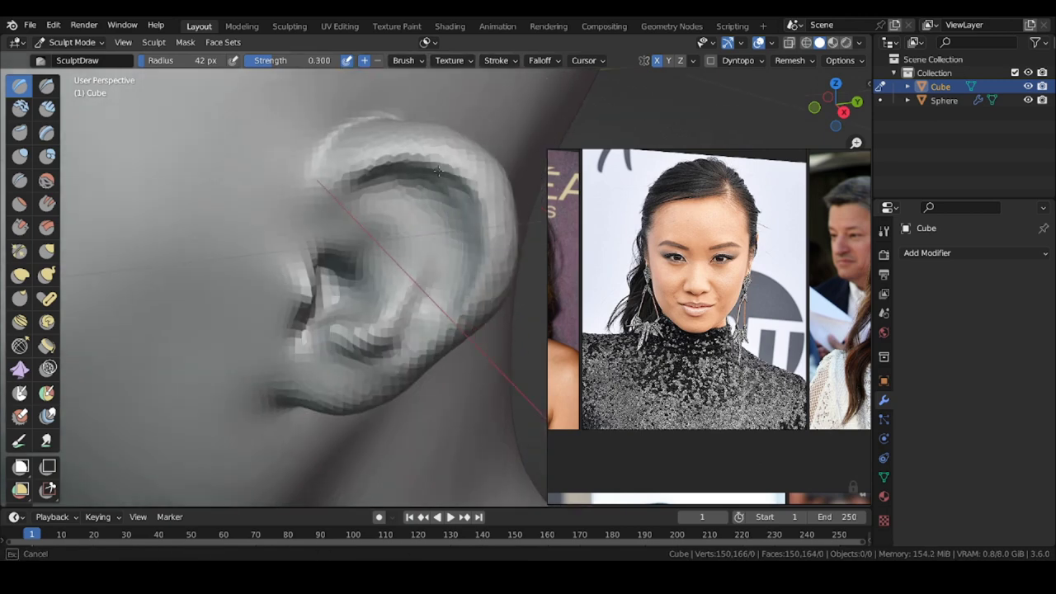
middle_drag(433, 226, 426, 205)
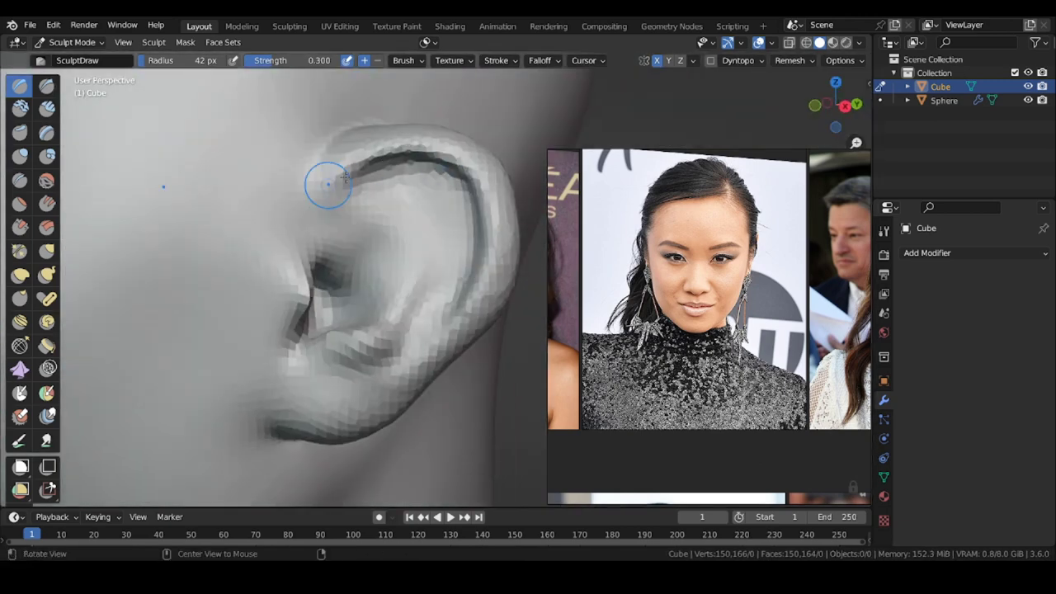
- Sculpt the antihelix ridge and deepen the ear bowl with a 50 px Draw brush
key(f)
click(348, 228)
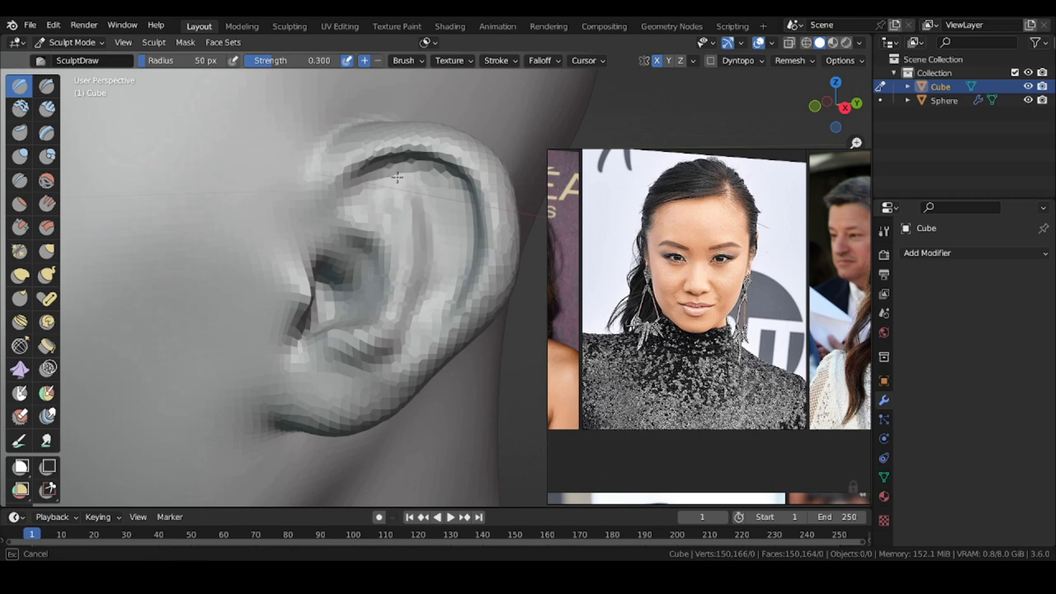
middle_drag(388, 245, 365, 245)
key(f)
click(365, 245)
ctrl+drag(376, 248, 341, 266)
- Adjust the overall form of the ear with the Grab brush
middle_drag(334, 236, 193, 226)
key(g)
middle_drag(412, 211, 303, 202)
mouse_move(312, 242)
middle_down()
mouse_move(308, 189)
mouse_move(223, 239)
mouse_move(349, 307)
middle_up()
scroll(303, 198, down, 4)
- Refine the inner ear ridge from the front with a 49 px Draw brush
click(23, 87)
scroll(320, 199, up, 4)
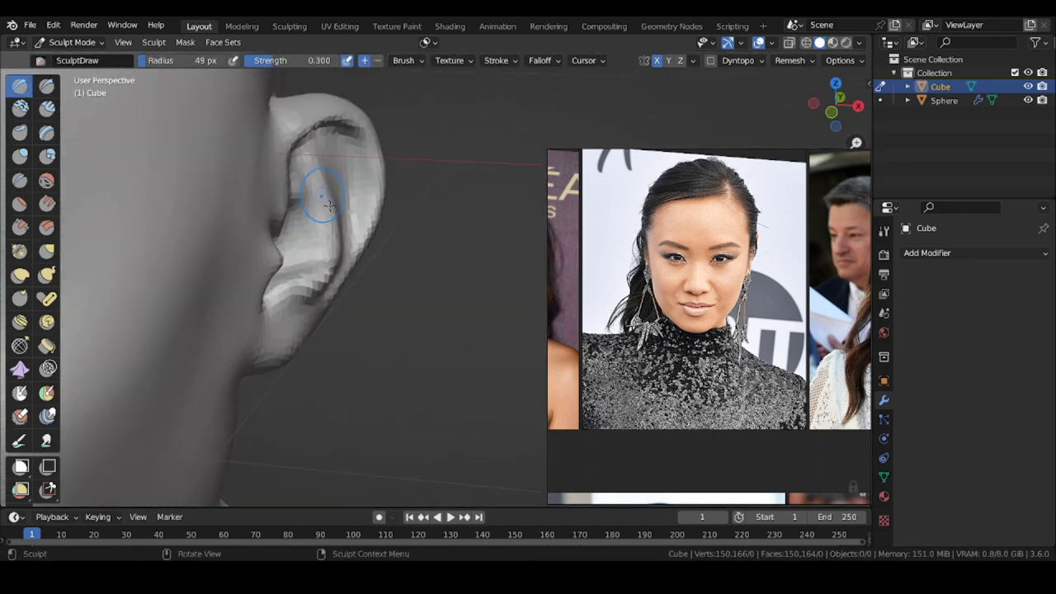
middle_drag(329, 206, 186, 247)
- Shift the outer rim of the ear with 101 px and 84 px Grab brushes
key(g)
mouse_move(248, 265)
middle_down()
mouse_move(271, 247)
mouse_move(272, 198)
mouse_move(275, 256)
middle_up()
middle_drag(293, 301, 446, 281)
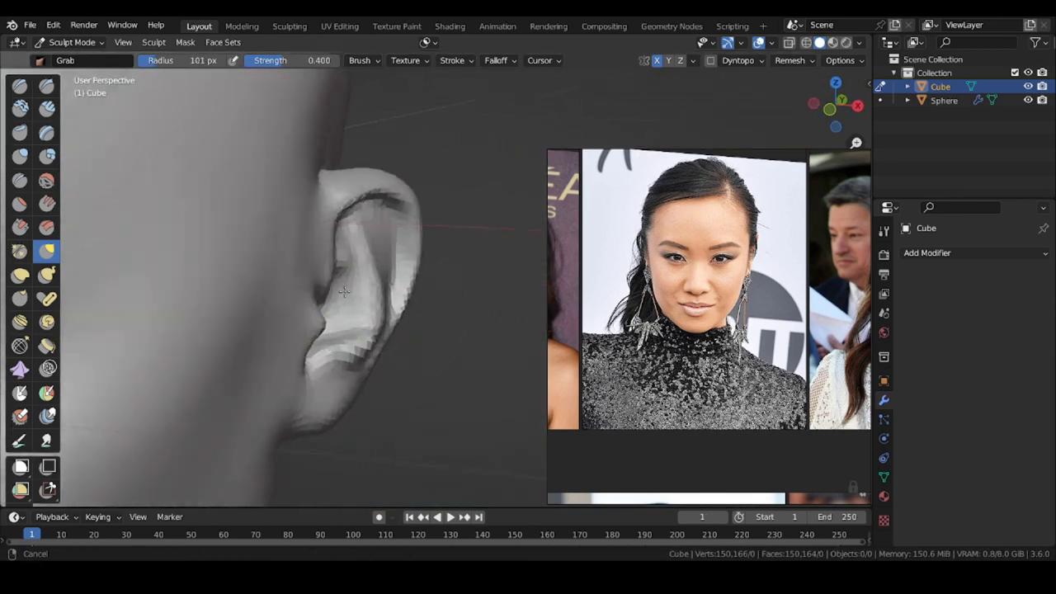
drag(413, 248, 404, 251)
mouse_move(330, 285)
middle_down()
mouse_move(230, 292)
mouse_move(338, 297)
middle_up()
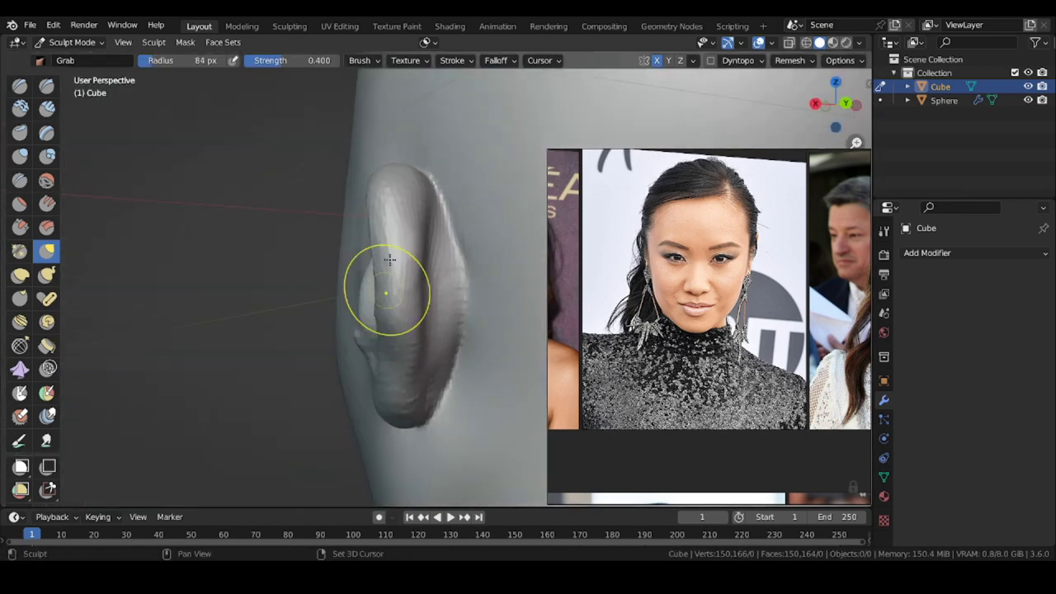
- Detail the back of the ear and the area above the ear canal with a 45 px Draw brush
click(19, 86)
key(f)
click(389, 269)
mouse_move(346, 239)
middle_down()
mouse_move(386, 262)
mouse_move(377, 330)
mouse_move(420, 352)
mouse_move(503, 351)
mouse_move(510, 330)
middle_up()
key(f)
click(306, 244)
middle_drag(307, 245, 321, 272)
drag(299, 323, 308, 335)
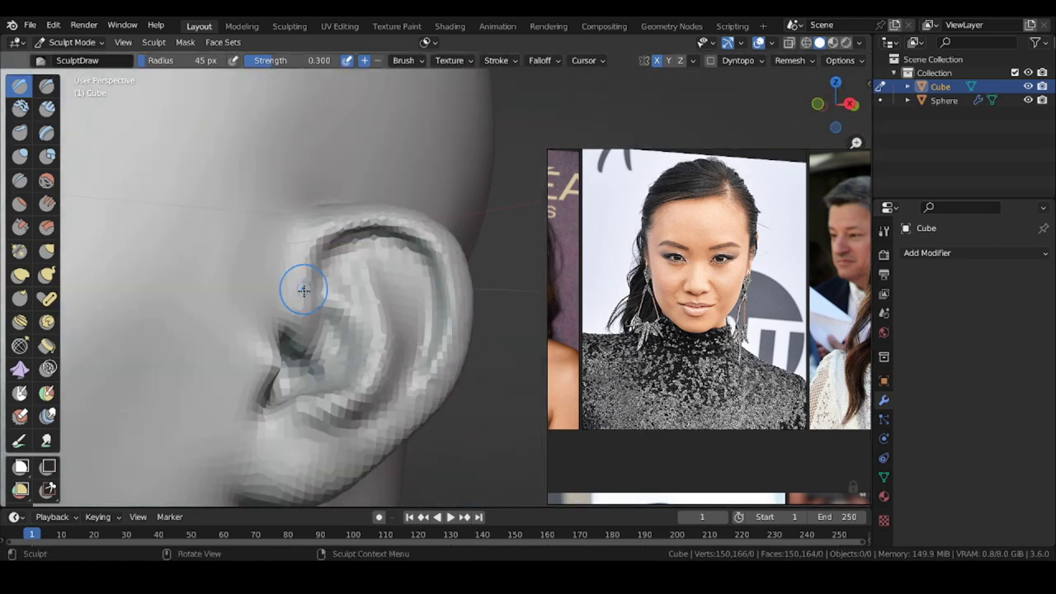
- Adjust the shape of the ear and side of the head with the Grab brush from front and side views
middle_drag(304, 290, 495, 318)
scroll(306, 332, down, 6)
scroll(507, 302, down, 2)
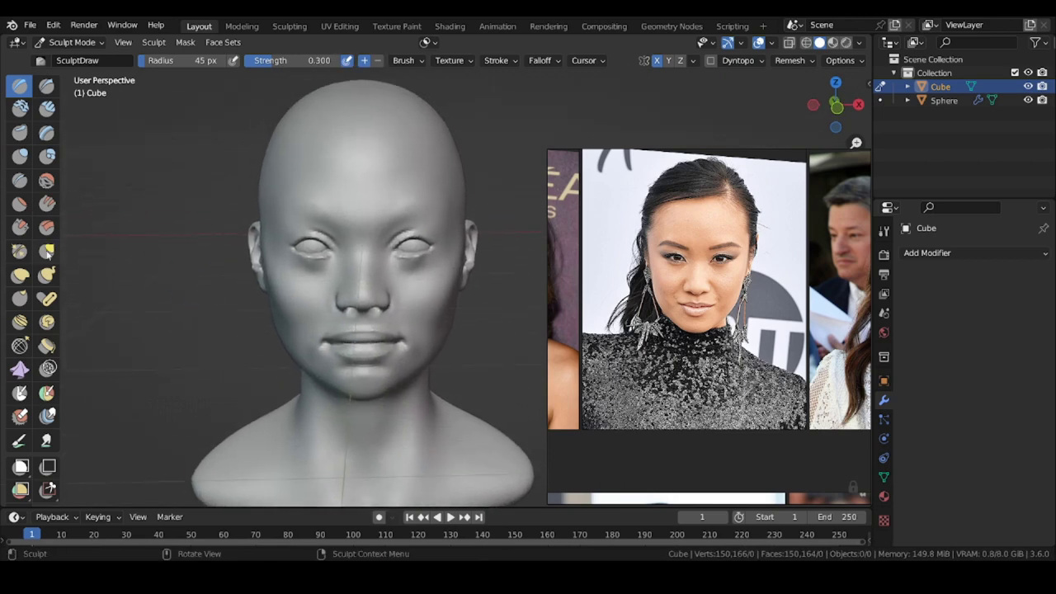
alt+shift+drag(240, 113, 238, 142)
middle_drag(466, 182, 281, 223)
scroll(281, 222, up, 3)
key(f)
click(193, 232)
middle_drag(363, 202, 340, 219)
drag(397, 257, 401, 254)
mouse_move(203, 258)
middle_down()
mouse_move(347, 198)
mouse_move(438, 198)
mouse_move(528, 224)
middle_up()
mouse_move(136, 305)
middle_down()
mouse_move(233, 333)
mouse_move(363, 317)
middle_up()
- Shape the transition between the ear, jaw and neck with a 150 px Draw brush
key(x)
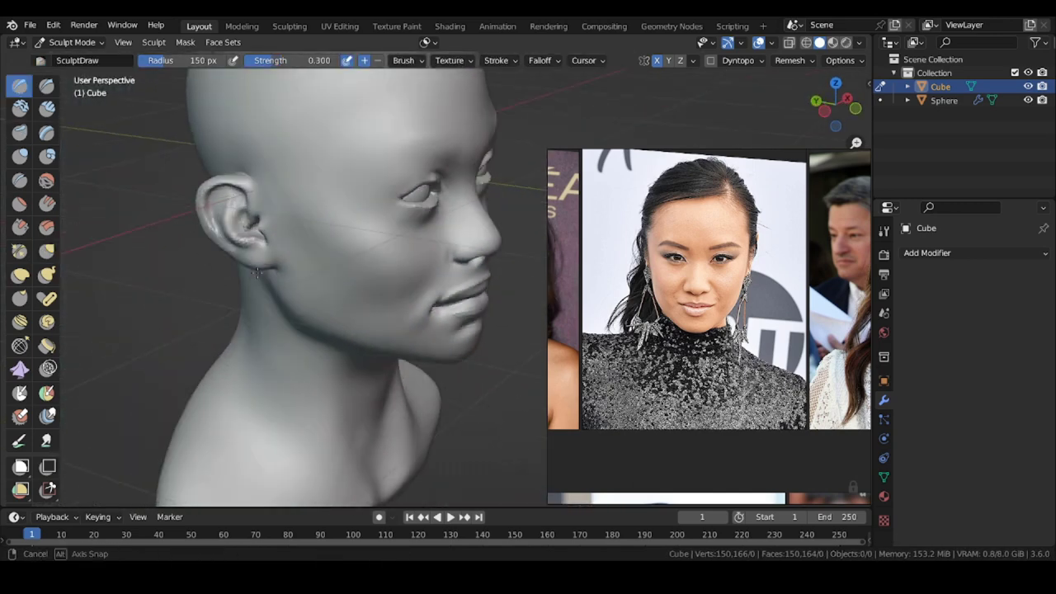
scroll(314, 330, up, 2)
key(f)
click(314, 330)
mouse_move(265, 330)
middle_down()
mouse_move(318, 326)
mouse_move(299, 307)
middle_up()
key(f)
middle_drag(263, 240, 322, 284)
mouse_move(256, 305)
ctrl+middle_down()
mouse_move(258, 260)
mouse_move(316, 299)
mouse_move(295, 302)
mouse_move(309, 306)
ctrl+middle_up()
- Carve the hollow behind the jaw below the earlobe with a resized Draw brush
key(g)
key(x)
key(f)
click(234, 306)
scroll(248, 306, up, 3)
mouse_move(322, 302)
ctrl+mouse_down()
mouse_move(342, 325)
mouse_move(326, 324)
ctrl+mouse_up()
- Build up the side of the neck below the ear with a 97 px Draw brush
mouse_move(213, 272)
middle_down()
mouse_move(264, 264)
mouse_move(237, 211)
middle_up()
key(f)
click(264, 239)
middle_drag(268, 260, 219, 269)
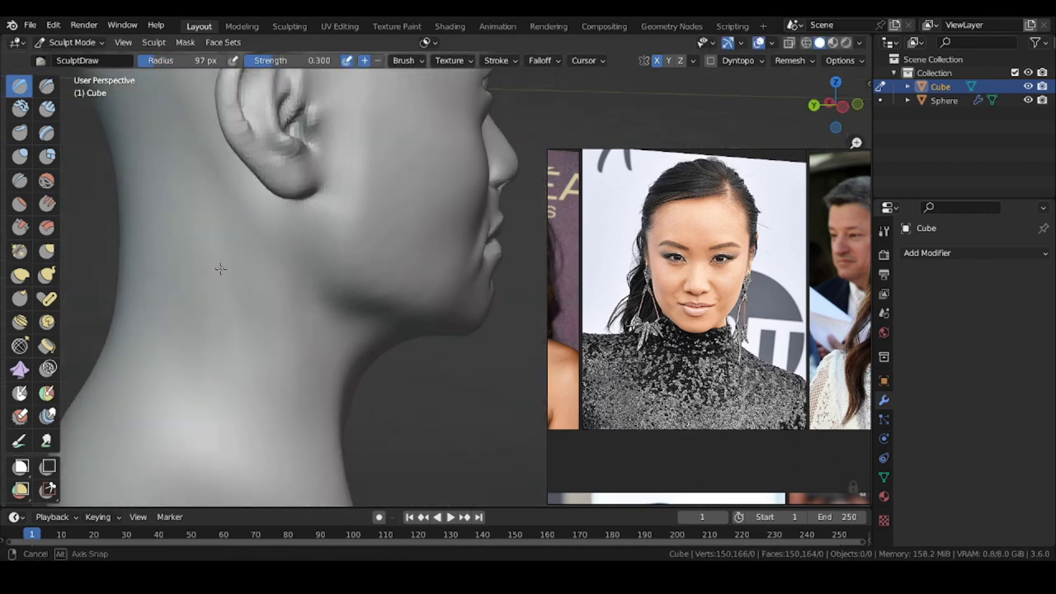
key(f)
click(269, 229)
- Define the neck muscle running down from behind the ear with a 110 px Draw brush
middle_drag(256, 232, 277, 239)
key(f)
click(278, 321)
mouse_move(259, 280)
middle_down()
mouse_move(179, 281)
mouse_move(221, 280)
middle_up()
key(f)
click(268, 268)
drag(266, 247, 279, 302)
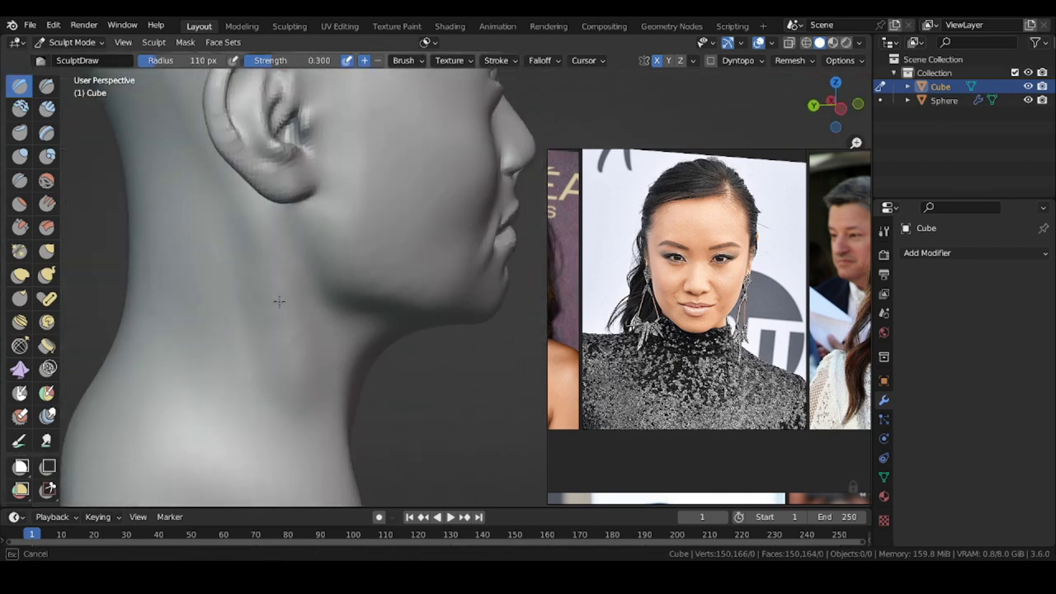
mouse_move(353, 217)
middle_down()
mouse_move(330, 272)
mouse_move(283, 314)
mouse_move(211, 247)
mouse_move(177, 256)
middle_up()
middle_drag(289, 389, 228, 372)
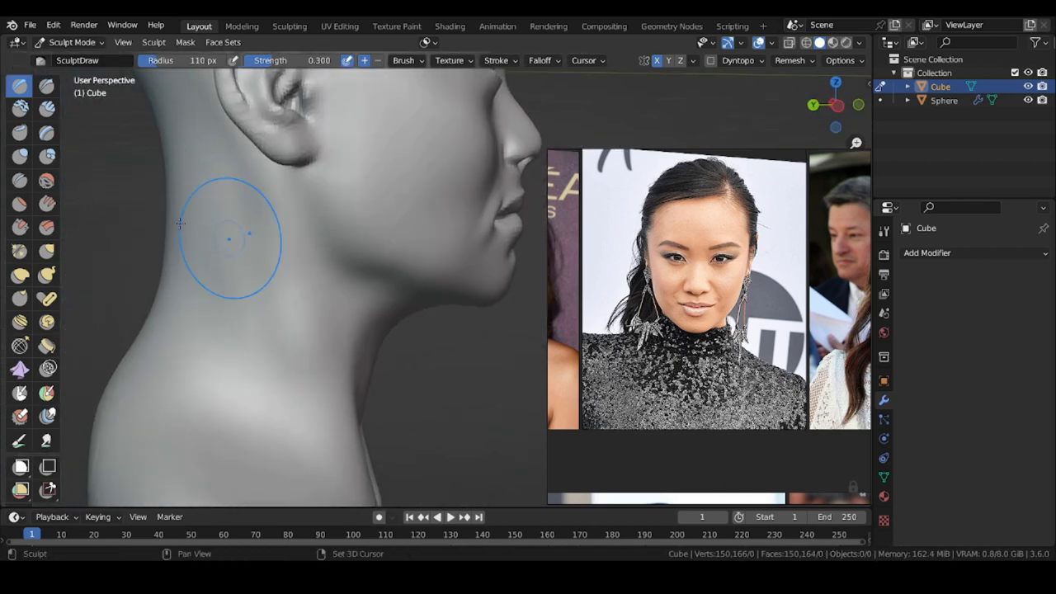
- Flatten the bulges on the side of the neck with a 133 px Scrape brush
key(shift+t)
middle_drag(278, 248, 235, 256)
shift+middle_drag(264, 346, 198, 223)
drag(330, 364, 349, 408)
middle_drag(177, 198, 253, 215)
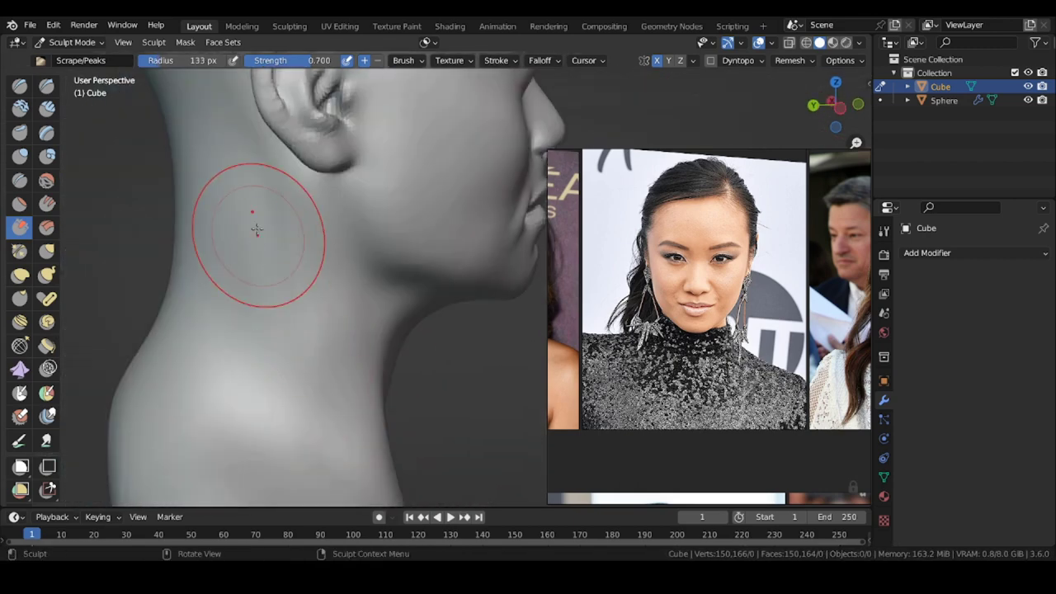
- Build up the lower side of the neck with a Draw brush stroke
mouse_move(124, 202)
middle_down()
mouse_move(168, 209)
mouse_move(162, 216)
middle_up()
key(x)
drag(280, 331, 311, 359)
- Adjust the area behind the ear from the back of the head with a 138 px Grab brush
middle_drag(348, 444, 177, 230)
mouse_move(422, 262)
middle_down()
mouse_move(263, 201)
mouse_move(318, 206)
middle_up()
key(g)
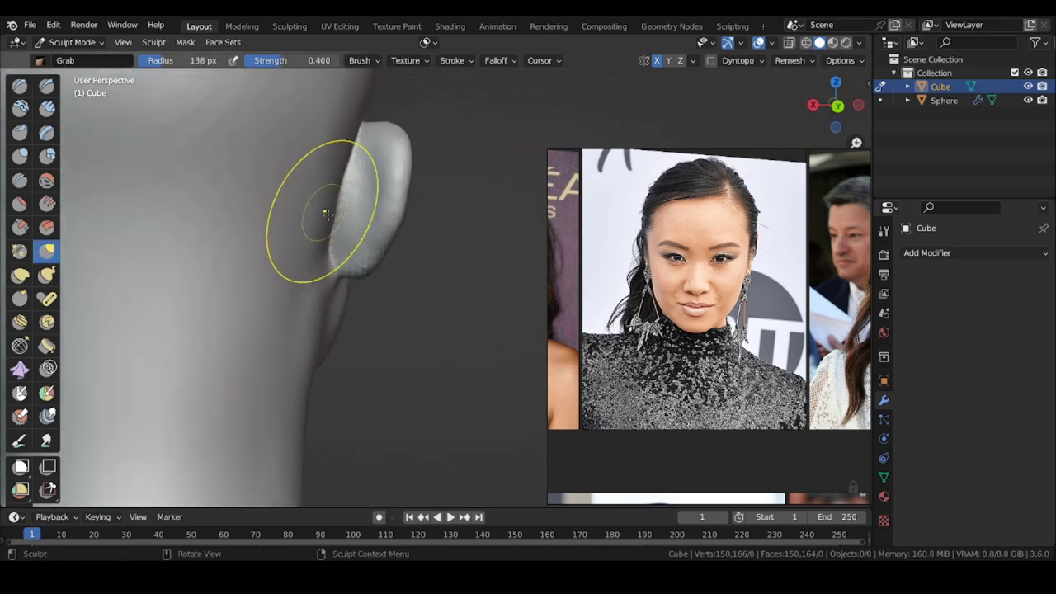
middle_drag(445, 239, 323, 269)
mouse_move(235, 179)
middle_down()
mouse_move(304, 330)
mouse_move(146, 279)
mouse_move(178, 301)
middle_up()
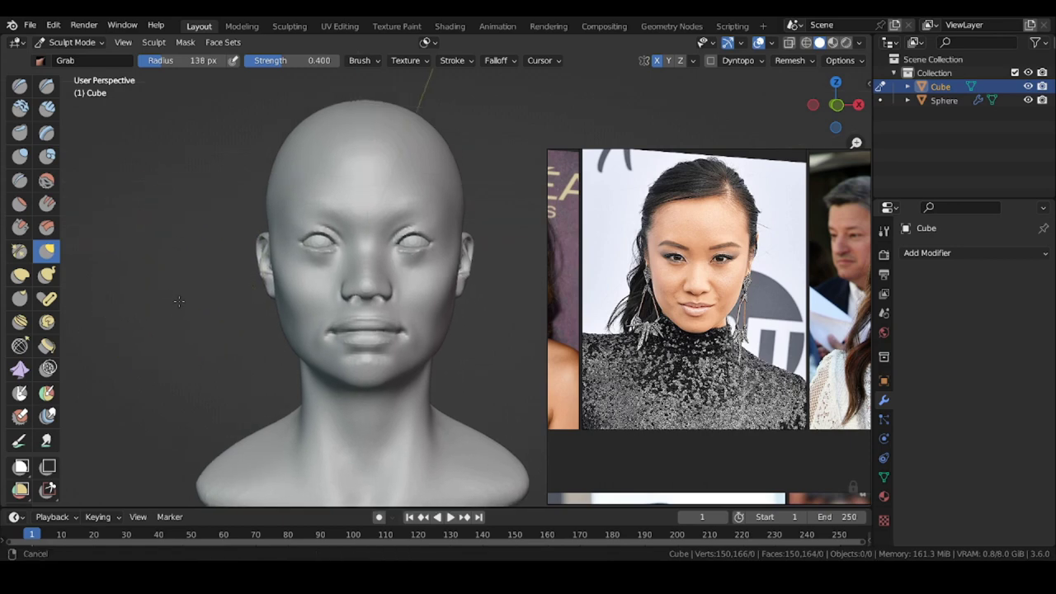
- Shift the mirrored eyeballs slightly inward along X in Object Mode, and return to sculpting the head
scroll(322, 235, up, 2)
key(ctrl+Tab)
click(320, 238)
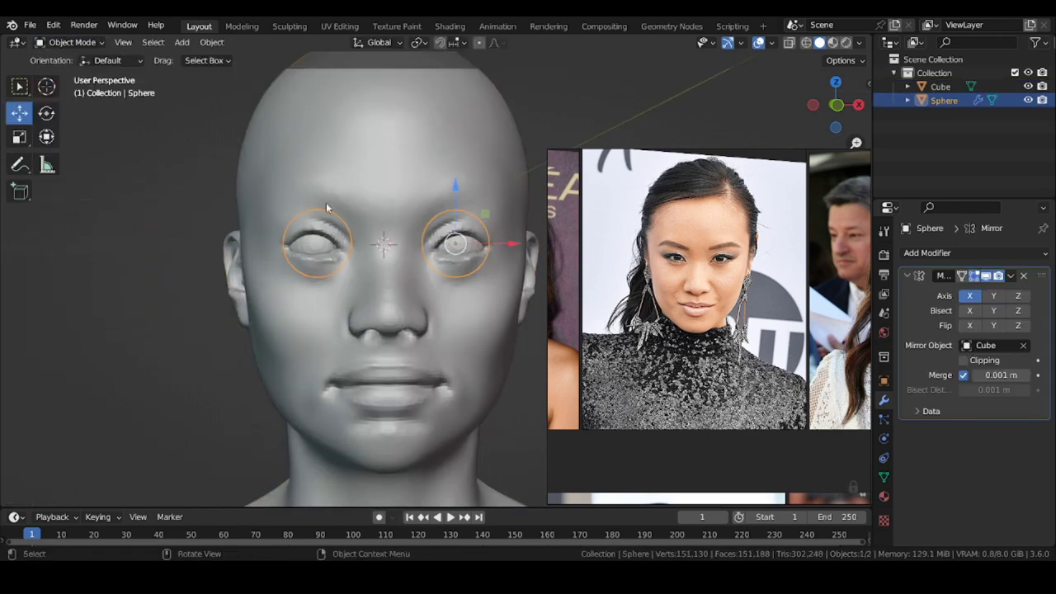
drag(506, 247, 503, 247)
click(429, 177)
click(71, 42)
click(64, 88)
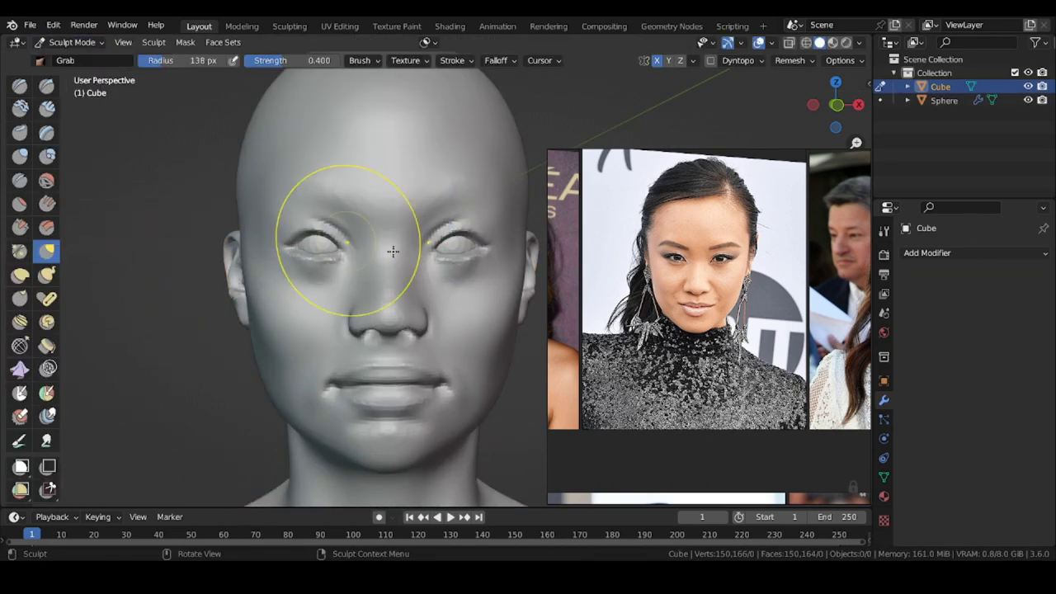
- Pull the outer corners of the eyelids slightly inward with the Grab brush at 146 and 126 px
scroll(445, 246, up, 3)
drag(433, 252, 423, 252)
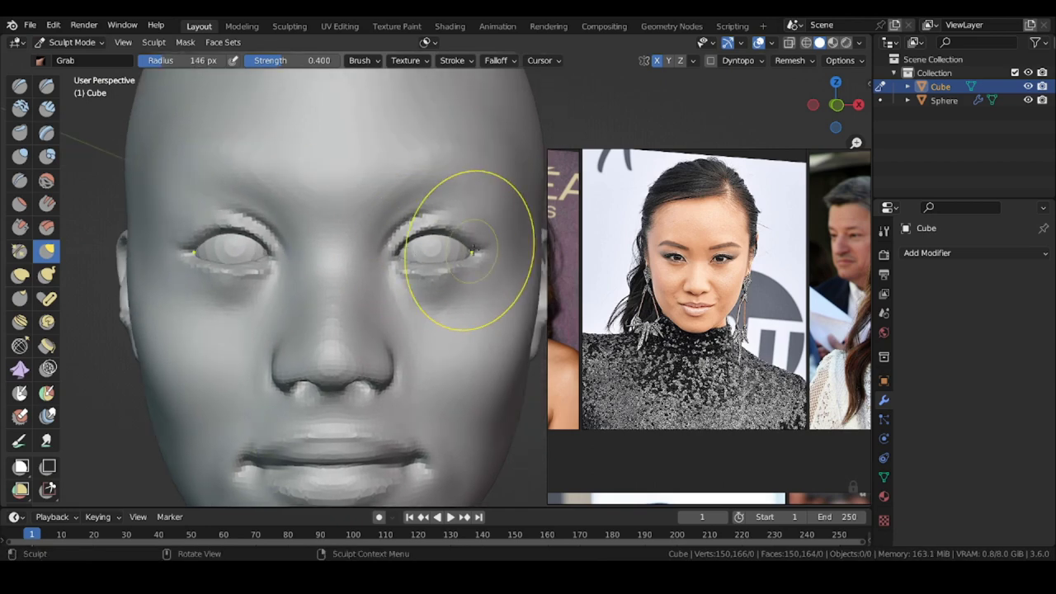
mouse_move(379, 240)
middle_down()
mouse_move(318, 244)
mouse_move(386, 248)
middle_up()
key(f)
click(469, 263)
scroll(468, 257, up, 2)
drag(448, 251, 444, 250)
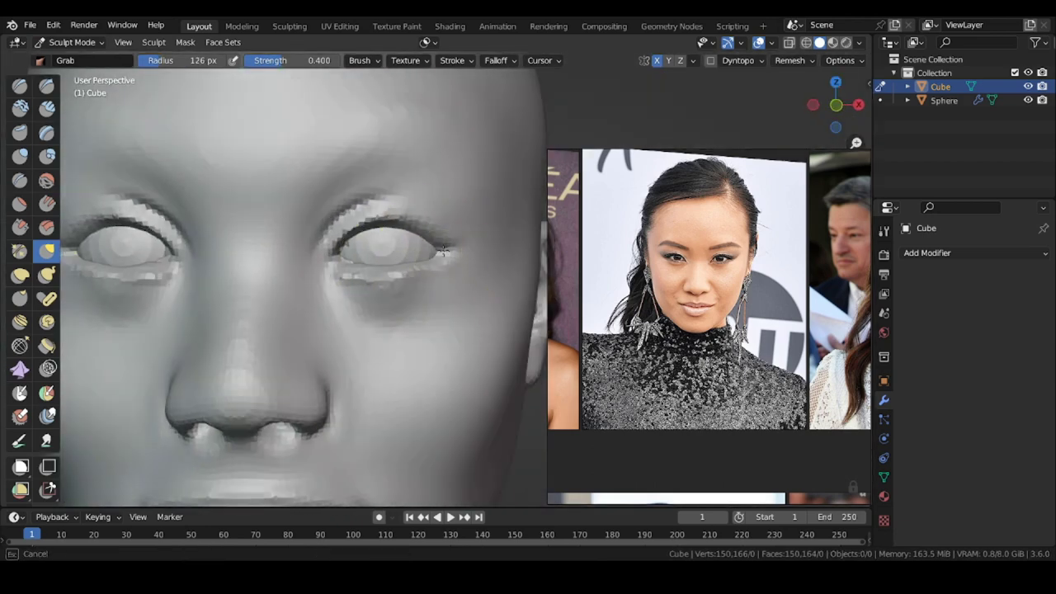
- Fit the inner part of the lower eyelid to the eyeball with a Grab brush starting at 91 px
key(f)
click(411, 263)
scroll(417, 256, up, 1)
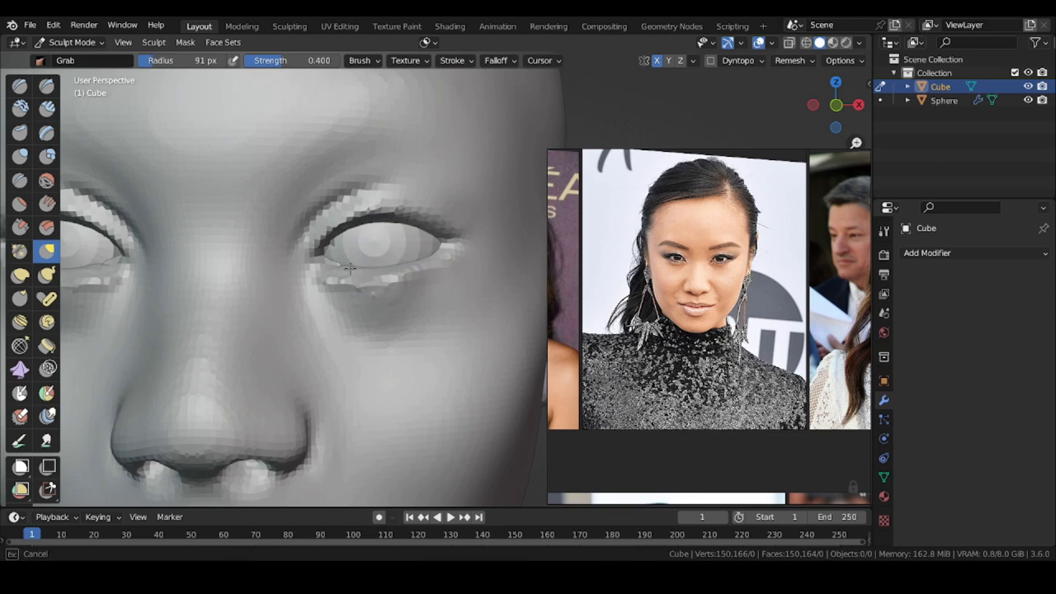
drag(350, 269, 346, 266)
key(f)
click(388, 281)
scroll(391, 282, up, 1)
key(f)
click(276, 247)
- Carve the hollow beneath the lower eyelid with the Draw brush inverted
scroll(302, 247, down, 3)
middle_drag(345, 320, 396, 318)
key(x)
scroll(285, 224, up, 2)
shift+middle_drag(194, 248, 247, 250)
ctrl+drag(288, 266, 360, 252)
- Build up the cheekbone below the outer eye corner with an 82 px Draw brush
key(f)
click(340, 254)
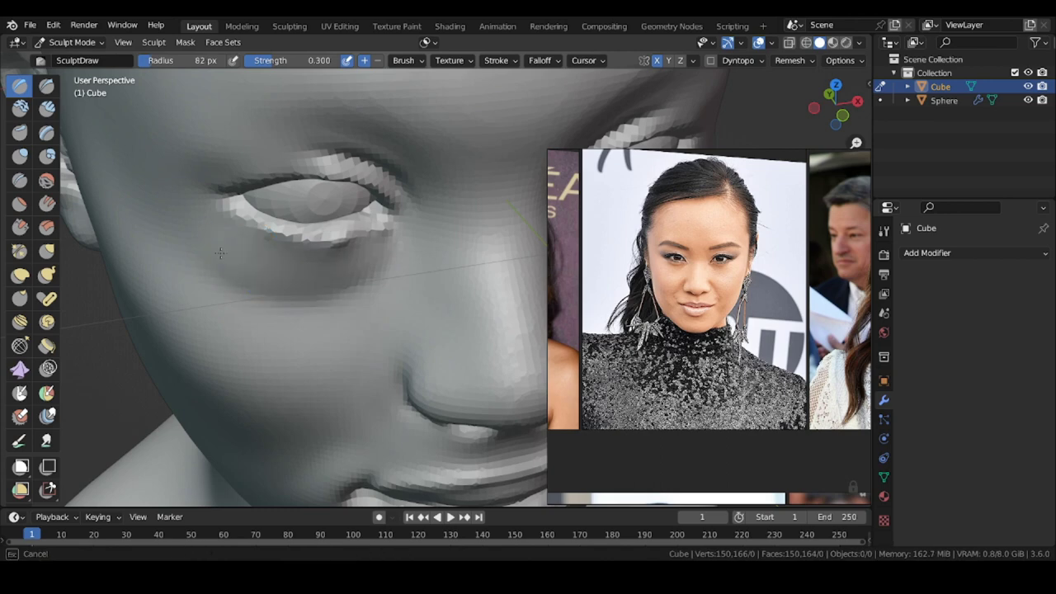
drag(203, 270, 222, 266)
mouse_move(252, 254)
middle_down()
mouse_move(215, 225)
mouse_move(175, 227)
middle_up()
scroll(247, 272, down, 3)
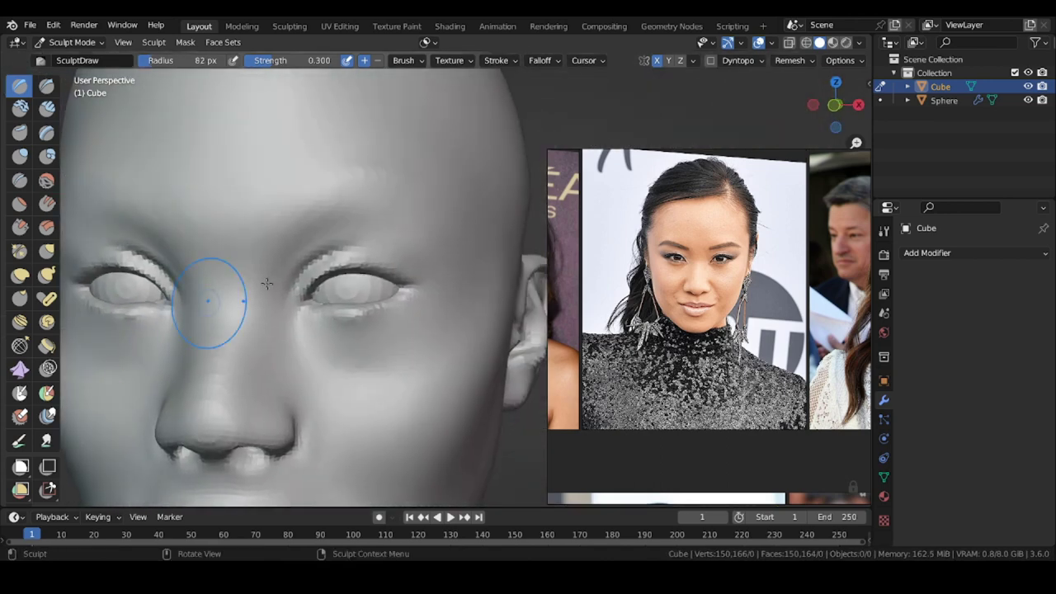
- Refine the surface around the lower eyelid and below the inner eye corner with a resized Draw brush
scroll(347, 289, up, 2)
middle_drag(386, 307, 405, 312)
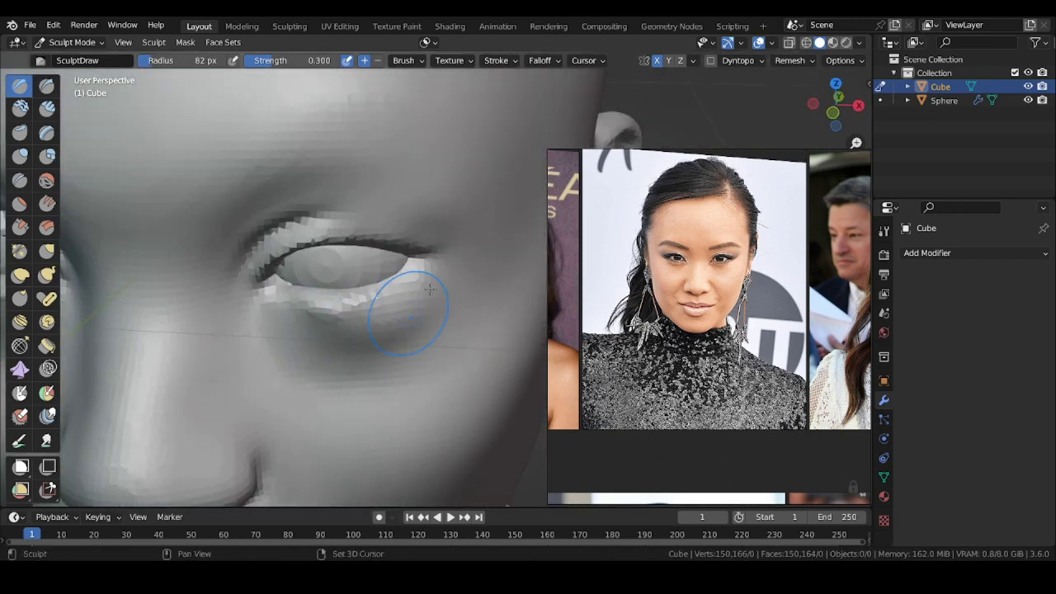
mouse_move(330, 330)
middle_down()
mouse_move(278, 353)
mouse_move(289, 318)
middle_up()
key(f)
click(281, 309)
drag(281, 310, 277, 303)
- Fill out the upper eyelid above the outer half of the eye with the Draw brush at 111 and 87 px
middle_drag(250, 312, 261, 262)
key(f)
click(380, 281)
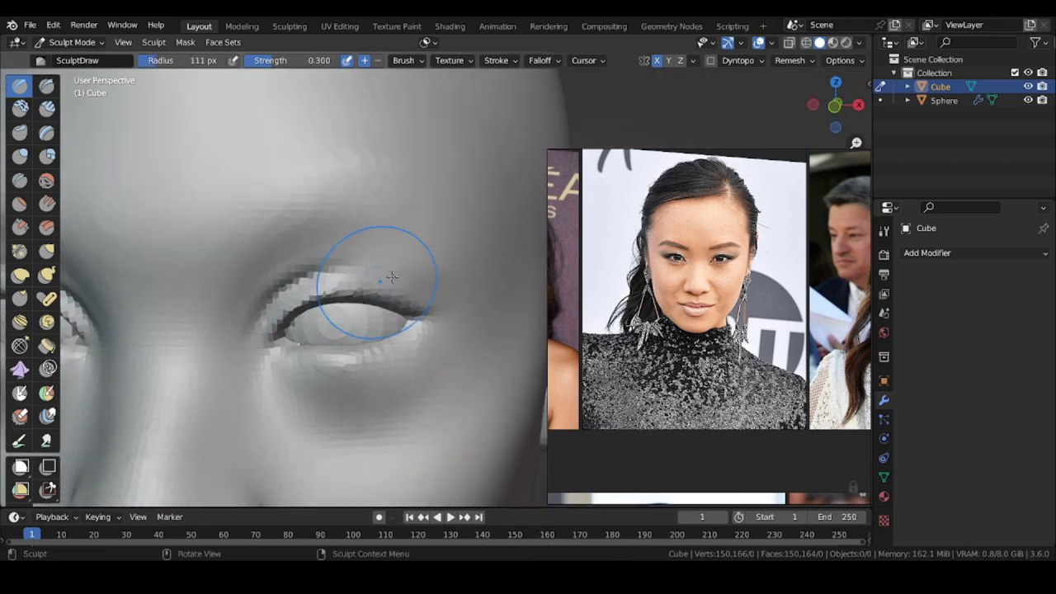
middle_drag(391, 278, 330, 278)
key(f)
click(388, 283)
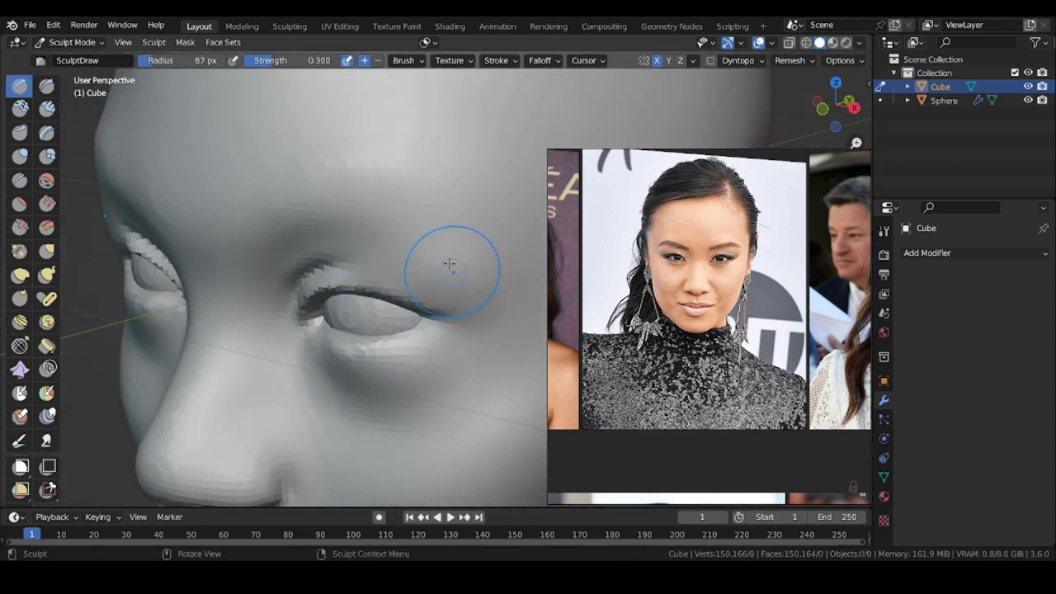
- Smooth out the volume between the outer brow and the temple with a 130 px Draw brush
middle_drag(449, 264, 412, 269)
key(f)
click(419, 269)
middle_drag(347, 223, 396, 247)
scroll(413, 354, down, 2)
- Browse the reference board for a three-quarter view of the face to compare with the sculpt
middle_drag(405, 365, 508, 326)
mouse_move(198, 317)
middle_down()
mouse_move(259, 287)
mouse_move(310, 279)
middle_up()
scroll(599, 378, down, 5)
scroll(792, 247, up, 5)
scroll(702, 306, down, 6)
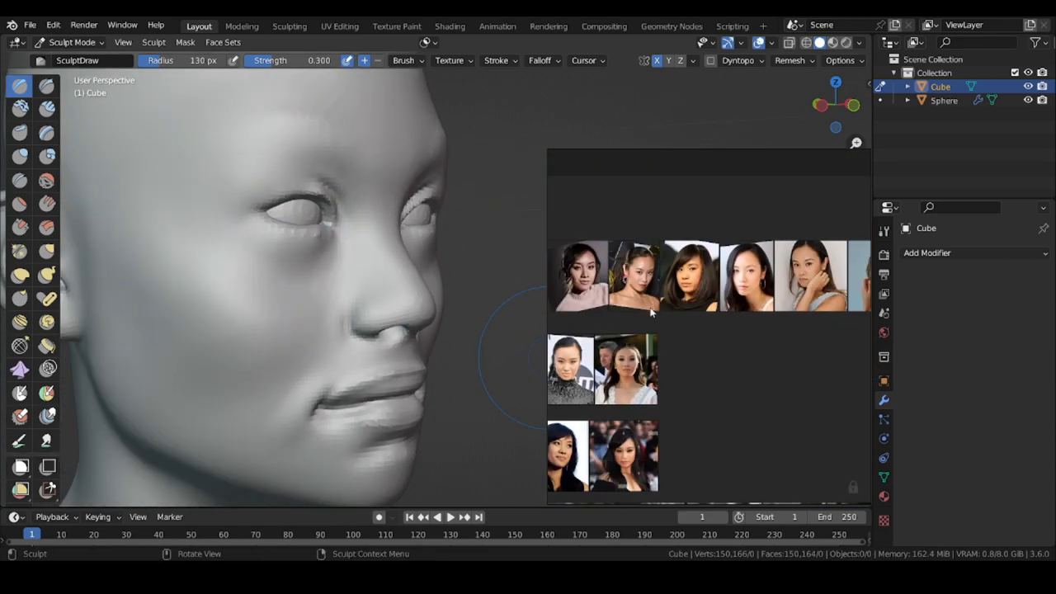
middle_drag(652, 312, 747, 314)
scroll(649, 282, up, 6)
middle_drag(650, 282, 776, 308)
- Reshape the cheek beside the nose in a three-quarter view with the Grab brush
mouse_move(277, 317)
middle_down()
mouse_move(255, 316)
mouse_move(243, 273)
mouse_move(230, 295)
mouse_move(219, 283)
mouse_move(285, 289)
middle_up()
scroll(255, 310, down, 1)
scroll(702, 288, up, 4)
scroll(248, 285, down, 2)
key(g)
scroll(314, 306, up, 1)
drag(343, 313, 356, 306)
mouse_move(330, 307)
middle_down()
mouse_move(188, 306)
mouse_move(264, 302)
middle_up()
- Refine the crease between nose and mouth corner with a 74 px Draw Sharp brush and smooth it
click(46, 86)
scroll(321, 252, up, 3)
middle_drag(330, 252, 302, 272)
scroll(313, 277, up, 1)
click(347, 272)
shift+drag(348, 269, 315, 314)
scroll(319, 267, down, 1)
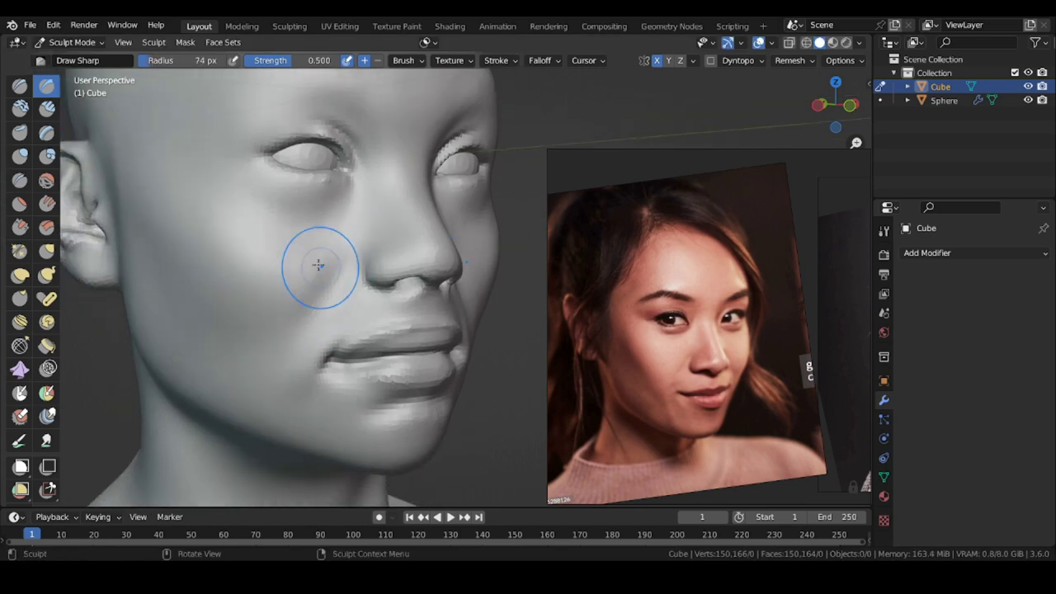
- Shape the cheekbone between ear and eye with the Draw brush at 62 and 78 px
scroll(281, 260, down, 1)
click(20, 86)
middle_drag(235, 239, 264, 242)
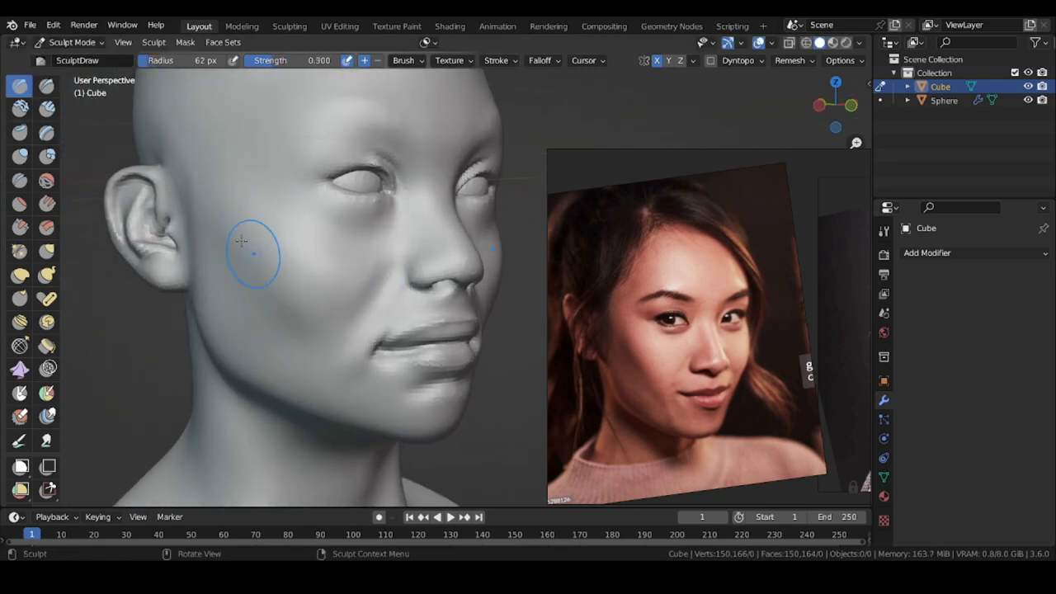
mouse_move(311, 351)
middle_down()
mouse_move(290, 258)
mouse_move(340, 283)
middle_up()
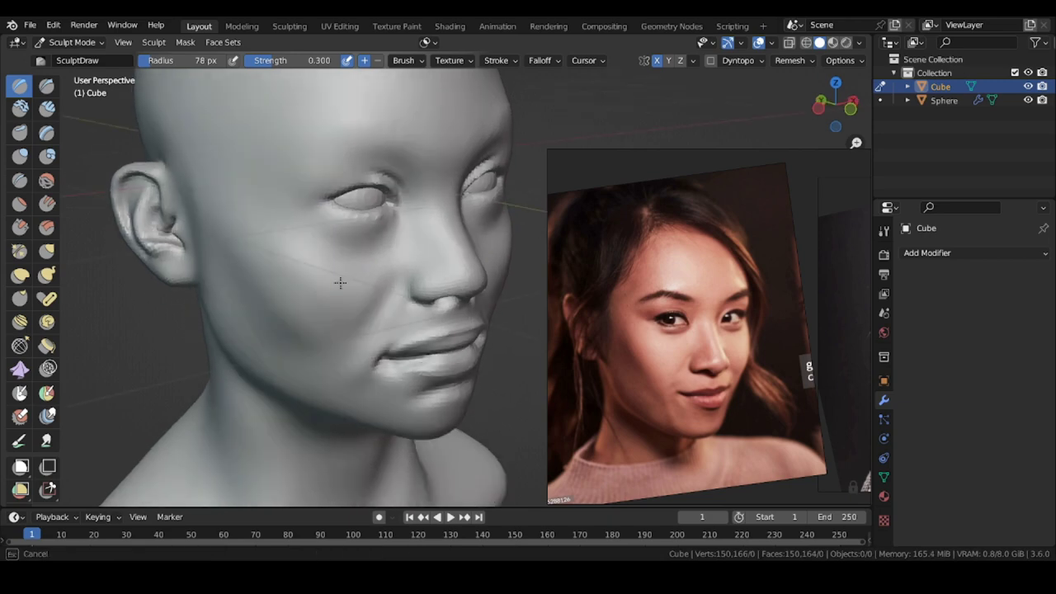
mouse_move(331, 226)
middle_down()
mouse_move(403, 232)
mouse_move(394, 245)
mouse_move(446, 266)
middle_up()
scroll(405, 228, up, 1)
- Sculpt the transition from cheek to side of the nose with the Draw brush at 40 and 50 px
key(f)
click(435, 266)
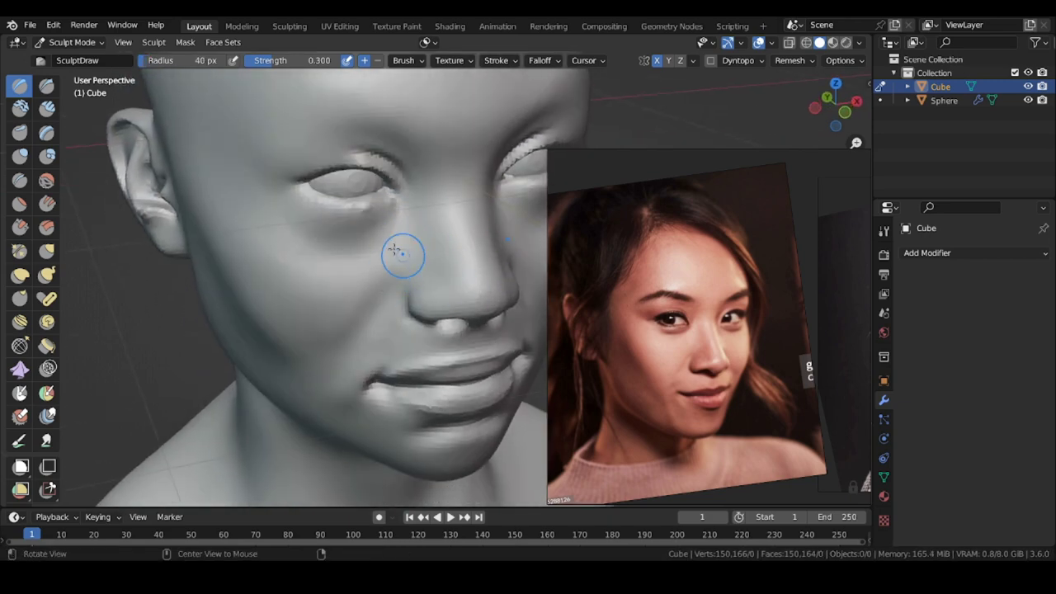
alt+drag(395, 250, 401, 245)
key(f)
click(405, 281)
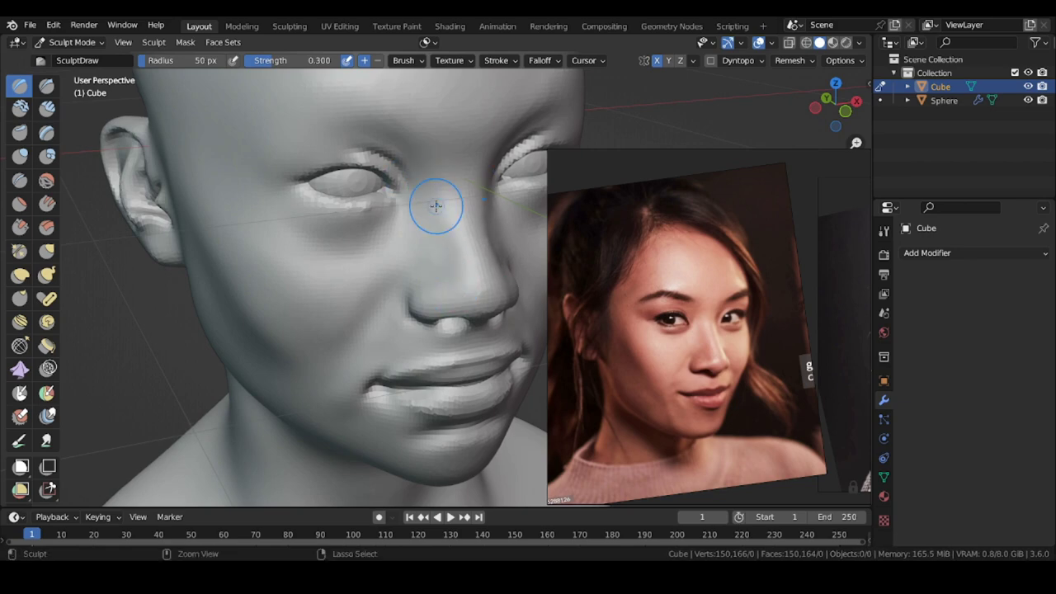
mouse_move(416, 252)
middle_down()
mouse_move(402, 287)
mouse_move(403, 230)
mouse_move(452, 255)
mouse_move(449, 304)
middle_up()
mouse_move(329, 261)
alt+mouse_down()
mouse_move(285, 253)
mouse_move(342, 264)
mouse_move(329, 265)
alt+mouse_up()
- Blend the side of the nose bridge into the inner eye area with a resized Draw brush
key(f)
click(462, 251)
drag(469, 245, 471, 253)
alt+drag(343, 255, 391, 264)
mouse_move(442, 192)
alt+mouse_down()
mouse_move(394, 182)
mouse_move(334, 195)
mouse_move(382, 215)
mouse_move(437, 213)
alt+mouse_up()
key(f)
click(350, 196)
mouse_move(347, 207)
alt+shift+mouse_down()
mouse_move(345, 256)
mouse_move(366, 289)
alt+shift+mouse_up()
- Narrow the upper nose bridge between the eyes with a Grab brush starting at 97 px
middle_drag(363, 272, 307, 266)
key(g)
middle_drag(375, 266, 371, 245)
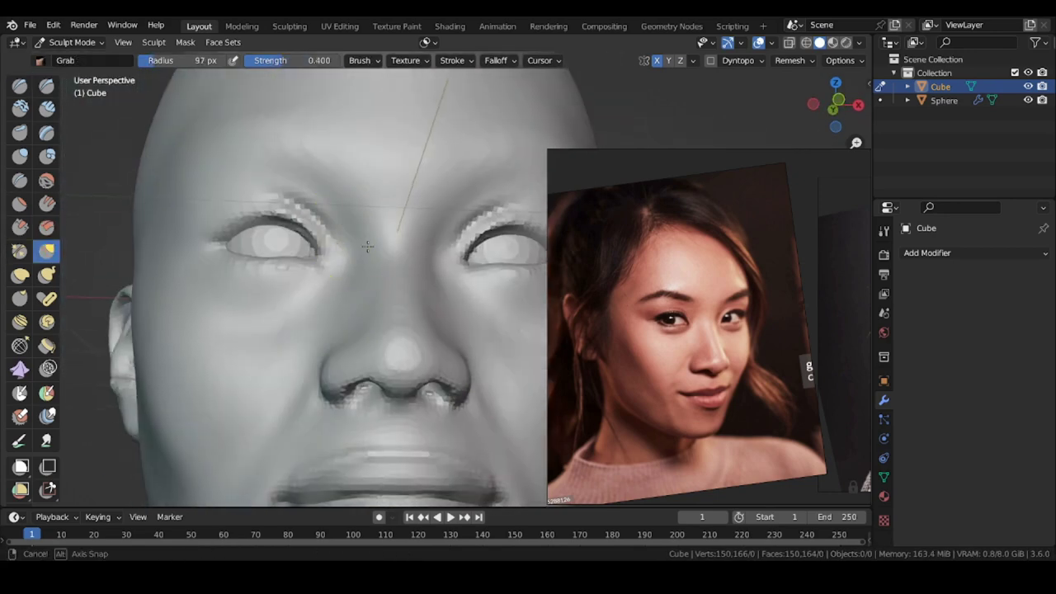
key(f)
click(347, 204)
drag(346, 203, 345, 201)
drag(437, 255, 434, 254)
middle_drag(429, 255, 426, 286)
- Adjust the side of the nose below the inner eye corner with an 86 px Grab brush
key(f)
click(363, 247)
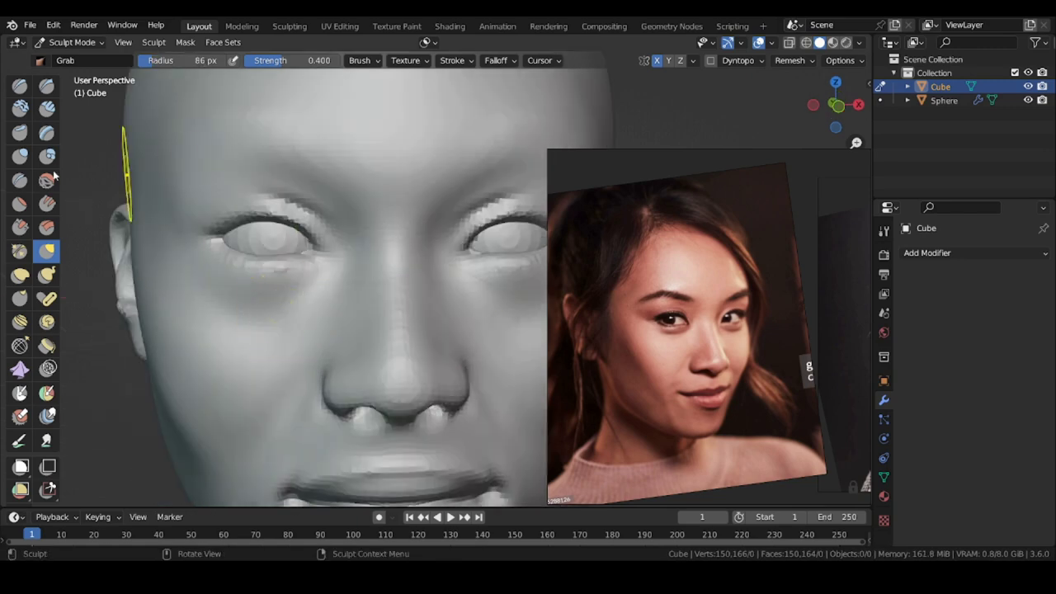
drag(340, 266, 343, 271)
key(f)
click(358, 271)
- Sculpt the fold running from the nose wing toward the mouth corner with a 68 px Draw brush
mouse_move(347, 285)
middle_down()
mouse_move(349, 262)
mouse_move(425, 256)
middle_up()
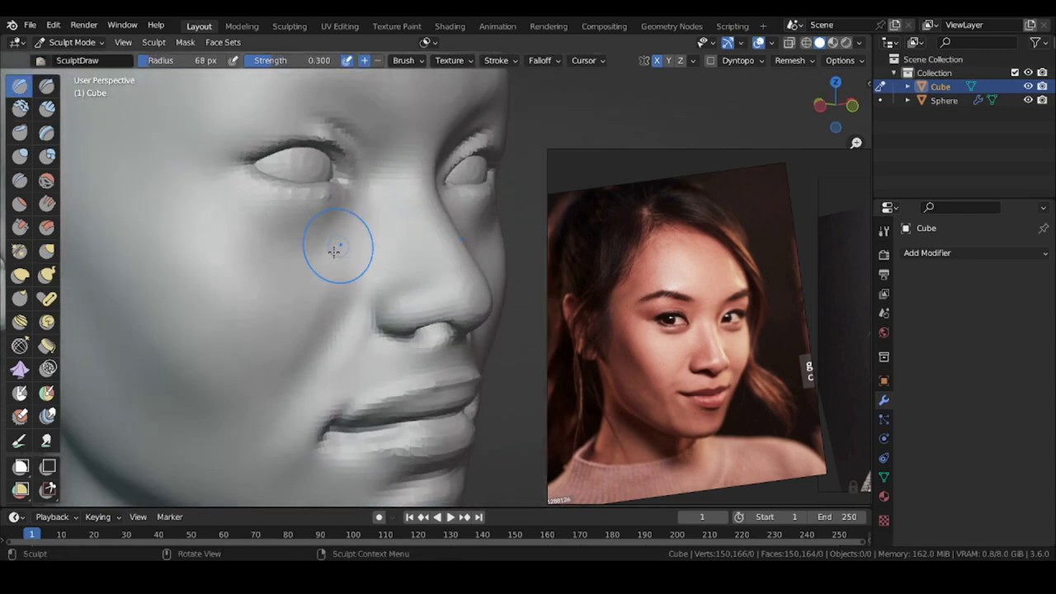
middle_drag(350, 252, 350, 262)
mouse_move(360, 266)
mouse_down()
mouse_move(367, 276)
mouse_move(325, 318)
mouse_up()
shift+middle_drag(324, 314, 336, 291)
key(f)
click(329, 285)
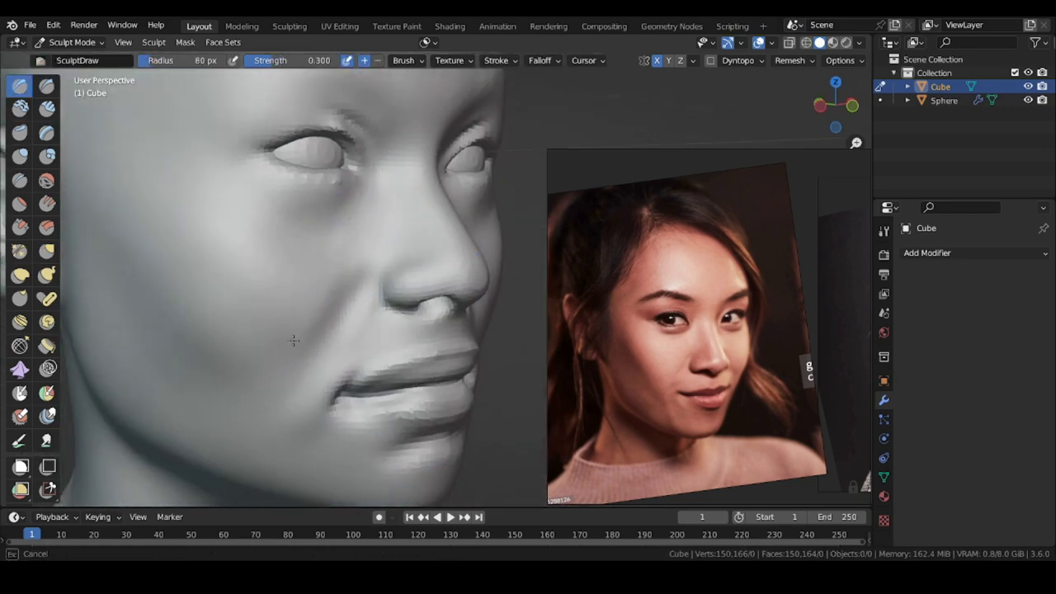
- Soften the cheek between the mouth corner and the ear with a 99 px Draw brush
ctrl+middle_drag(235, 325, 241, 280)
mouse_move(242, 285)
middle_down()
mouse_move(223, 297)
mouse_move(276, 279)
mouse_move(258, 317)
middle_up()
mouse_move(258, 318)
ctrl+middle_down()
mouse_move(265, 292)
mouse_move(266, 304)
mouse_move(276, 287)
mouse_move(317, 279)
ctrl+middle_up()
key(f)
click(284, 289)
drag(272, 290, 265, 297)
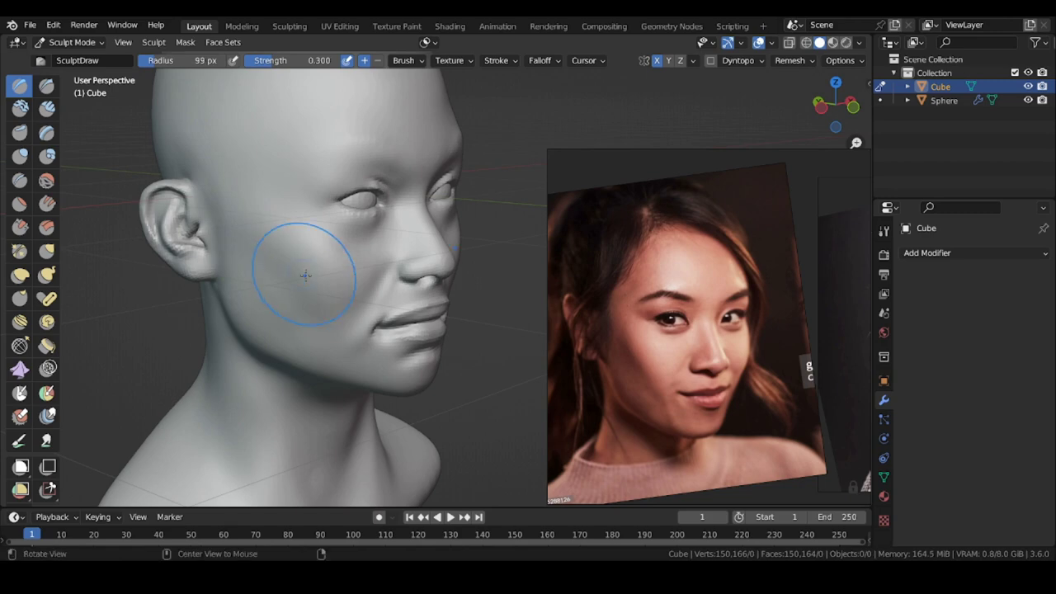
- Compare the head with the reference photos and find a side profile picture on the board
middle_drag(305, 274, 274, 276)
scroll(685, 347, down, 6)
scroll(675, 327, up, 6)
mouse_move(206, 317)
middle_down()
mouse_move(170, 309)
mouse_move(176, 300)
middle_up()
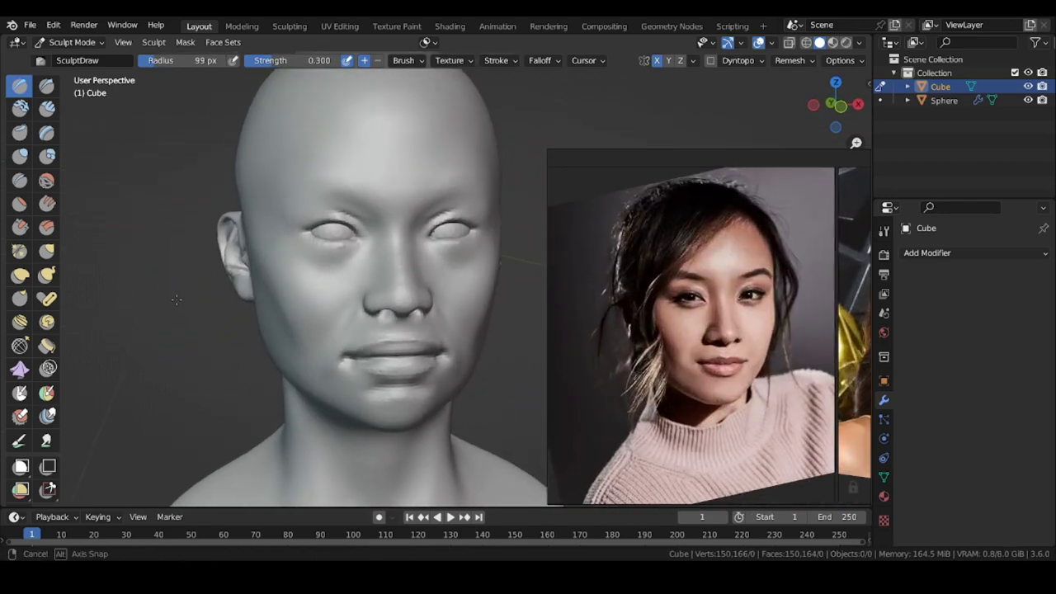
alt+shift+drag(177, 300, 174, 258)
key(g)
mouse_move(457, 323)
alt+mouse_down()
mouse_move(415, 330)
mouse_move(514, 340)
alt+mouse_up()
scroll(597, 377, down, 8)
mouse_move(607, 421)
alt+mouse_down()
mouse_move(671, 372)
mouse_move(683, 288)
alt+mouse_up()
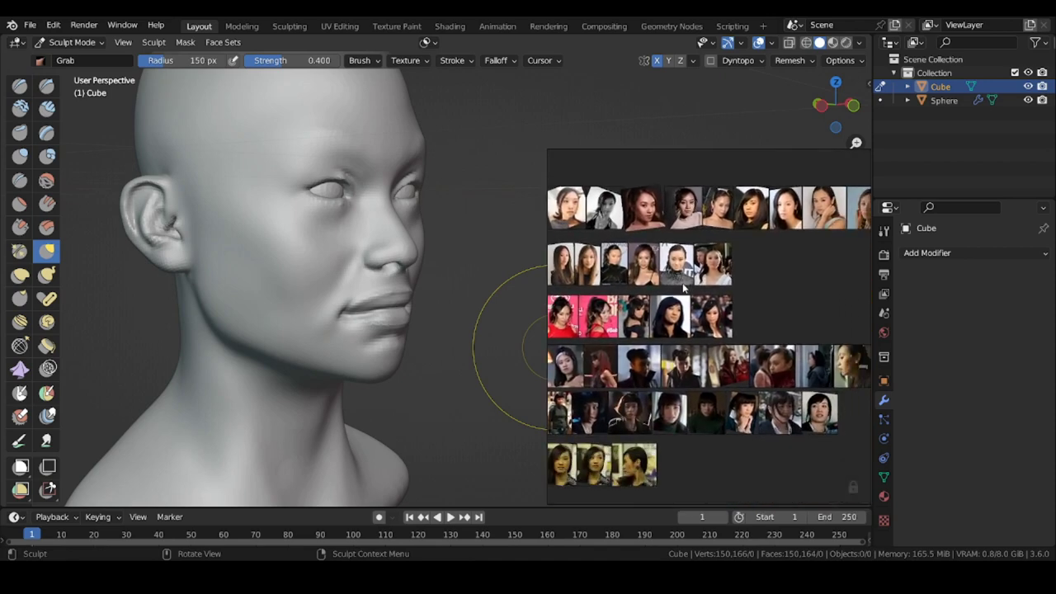
middle_drag(684, 288, 632, 244)
scroll(806, 408, up, 8)
- Reshape the nose and adjoining cheek in side view with the Grab brush at 117 and 141 px
middle_drag(421, 349, 228, 355)
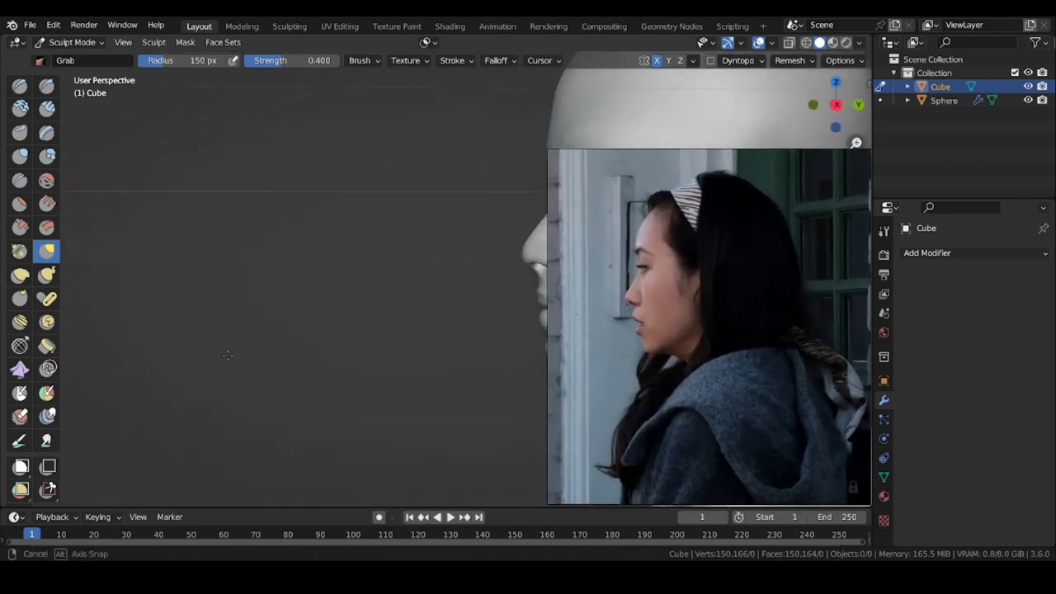
shift+middle_drag(462, 305, 301, 352)
ctrl+middle_drag(372, 363, 390, 282)
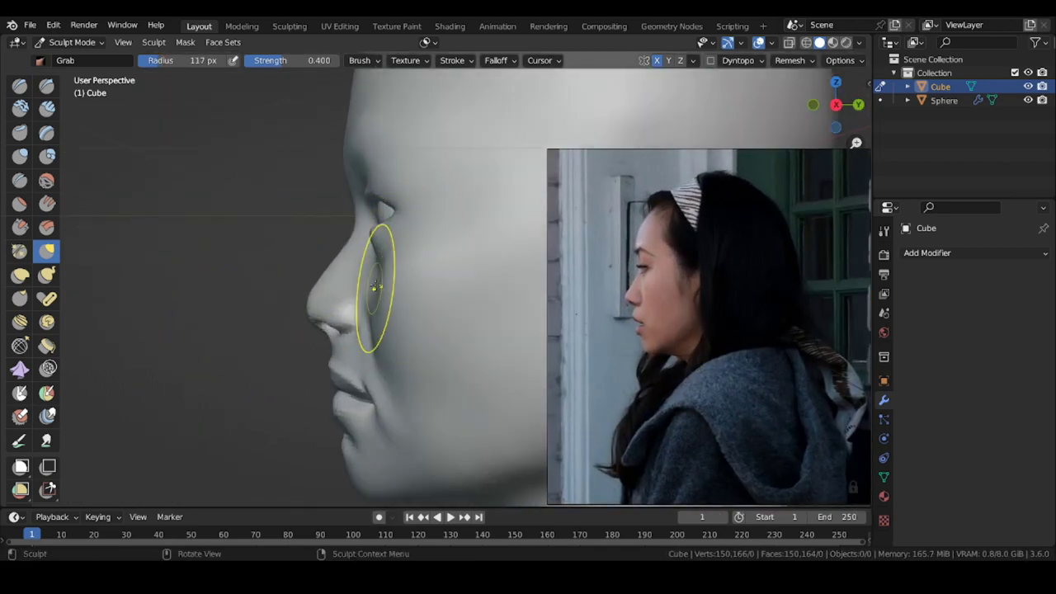
middle_drag(263, 252, 254, 265)
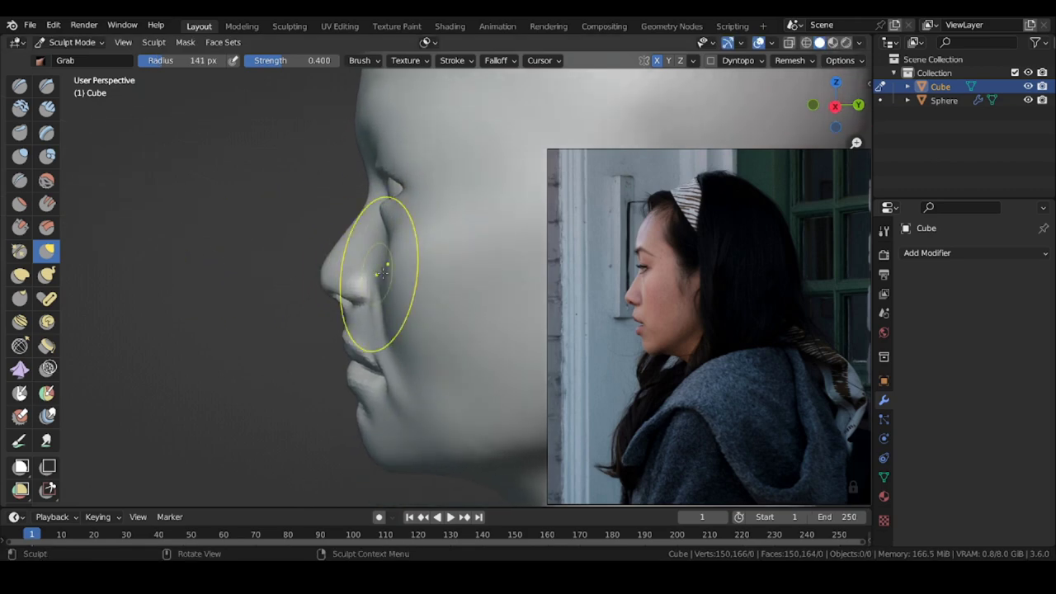
middle_drag(288, 331, 279, 329)
key(f)
click(419, 359)
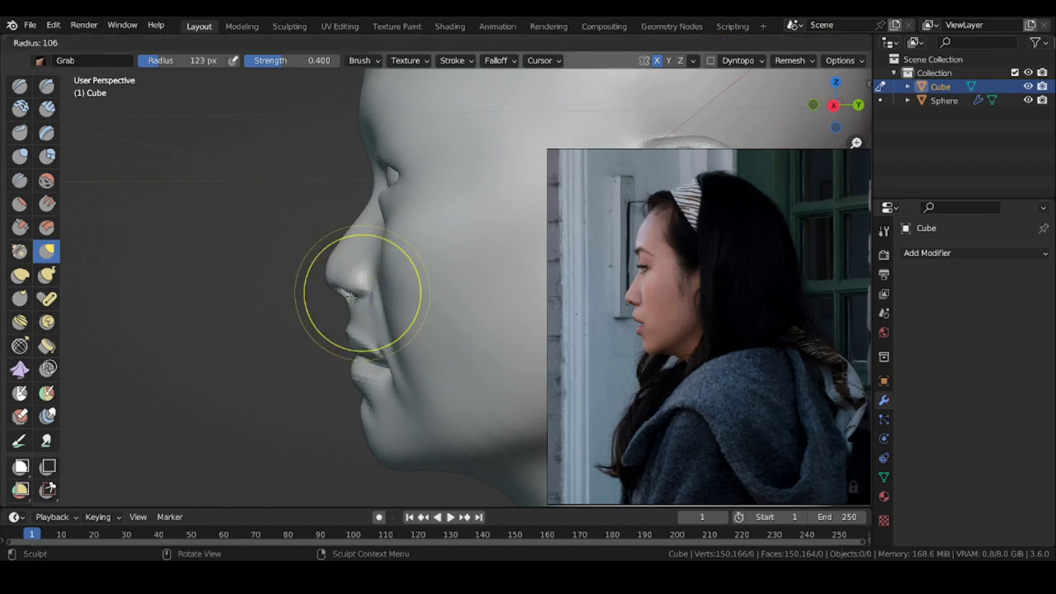
- Adjust the profile around the nose base and mouth with a resized Grab brush to match the side reference
shift+middle_drag(297, 344, 302, 279)
key(f)
click(307, 365)
mouse_move(307, 366)
ctrl+middle_down()
mouse_move(272, 250)
mouse_move(266, 260)
mouse_move(252, 247)
mouse_move(292, 196)
mouse_move(242, 172)
ctrl+middle_up()
key(f)
click(383, 218)
mouse_move(277, 222)
shift+middle_down()
mouse_move(290, 264)
mouse_move(320, 253)
shift+middle_up()
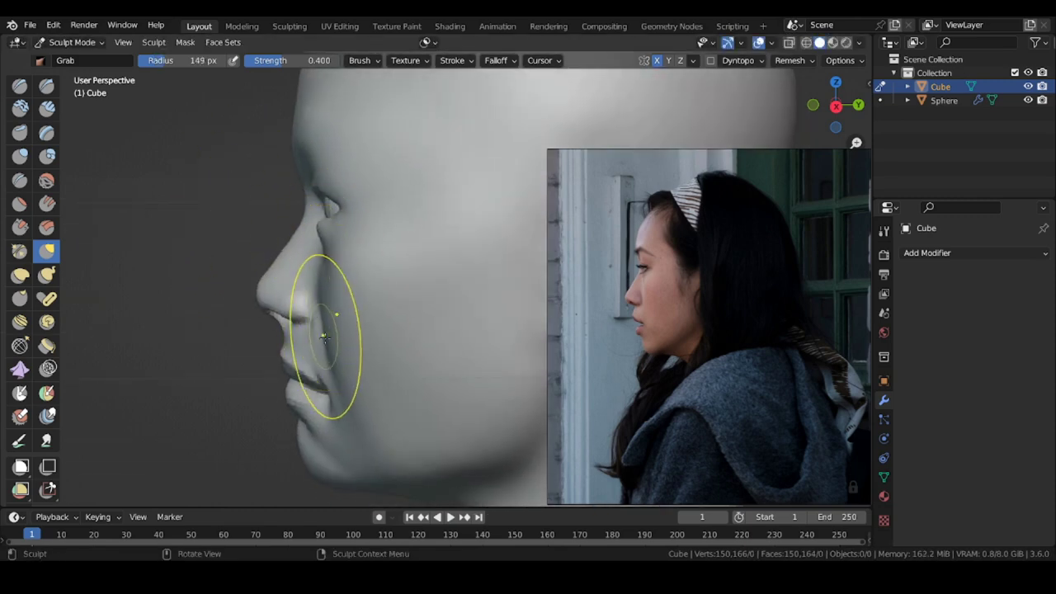
- Refine the nose bridge and brow profile with a 123 px Grab brush
middle_drag(312, 287, 247, 266)
key(f)
click(236, 220)
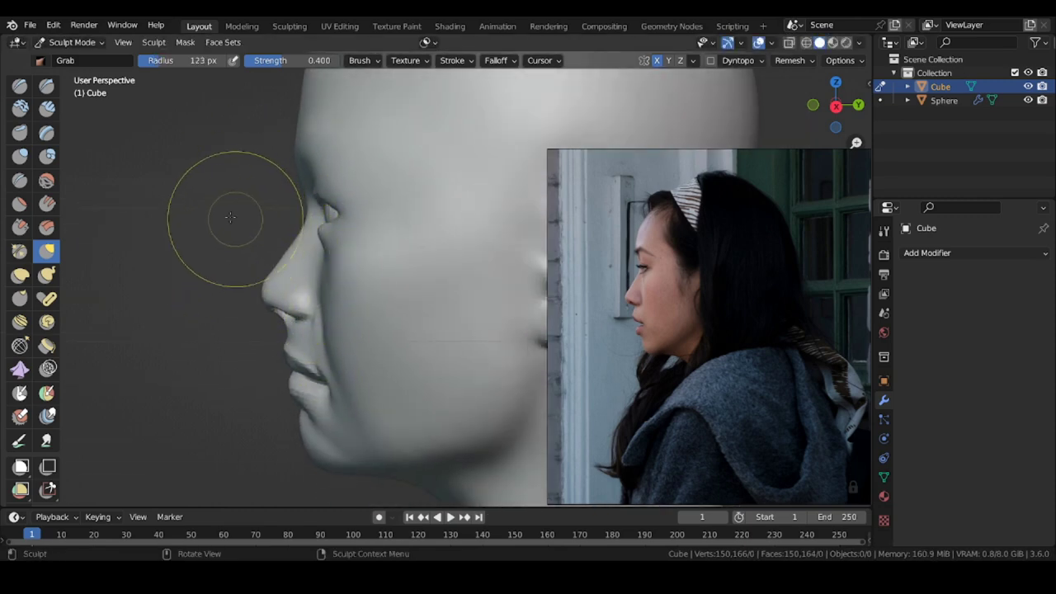
middle_drag(236, 220, 249, 233)
- Adjust the mouth and chin profile in side view with the Grab brush enlarged to 192 px
key(f)
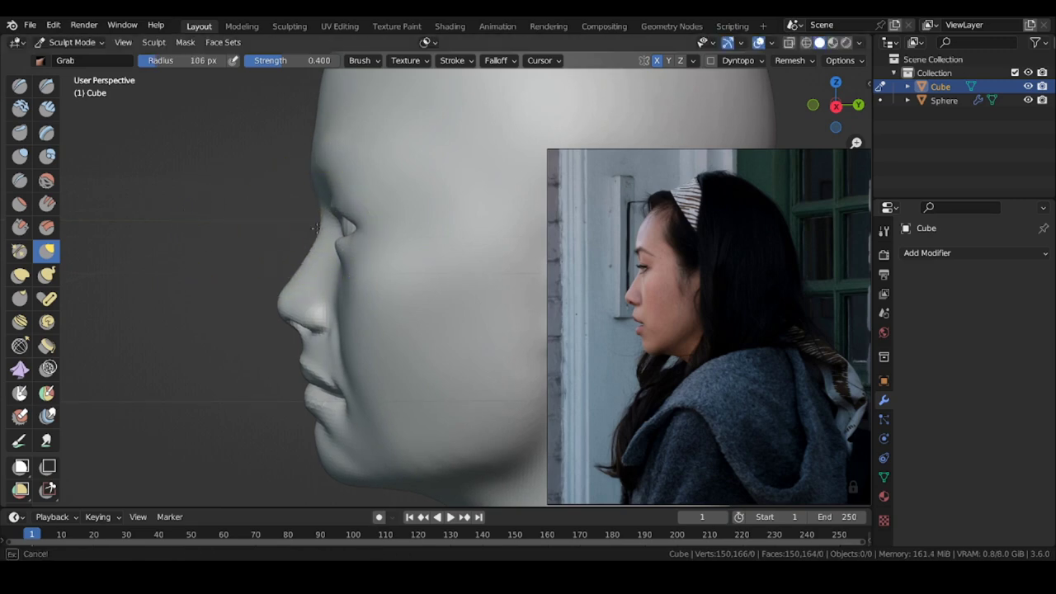
click(274, 302)
drag(288, 334, 285, 336)
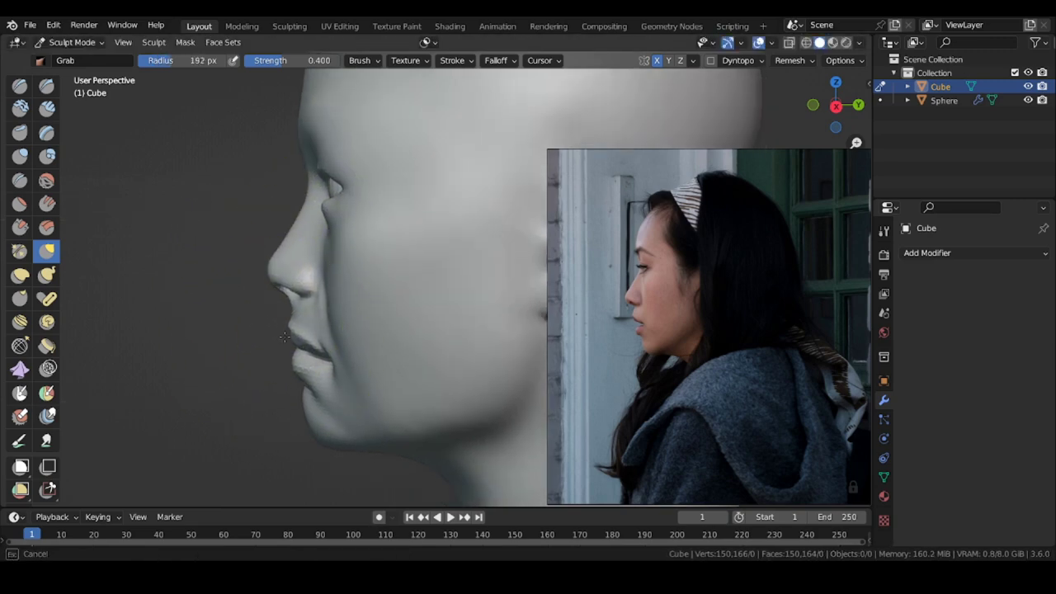
middle_drag(290, 402, 273, 383)
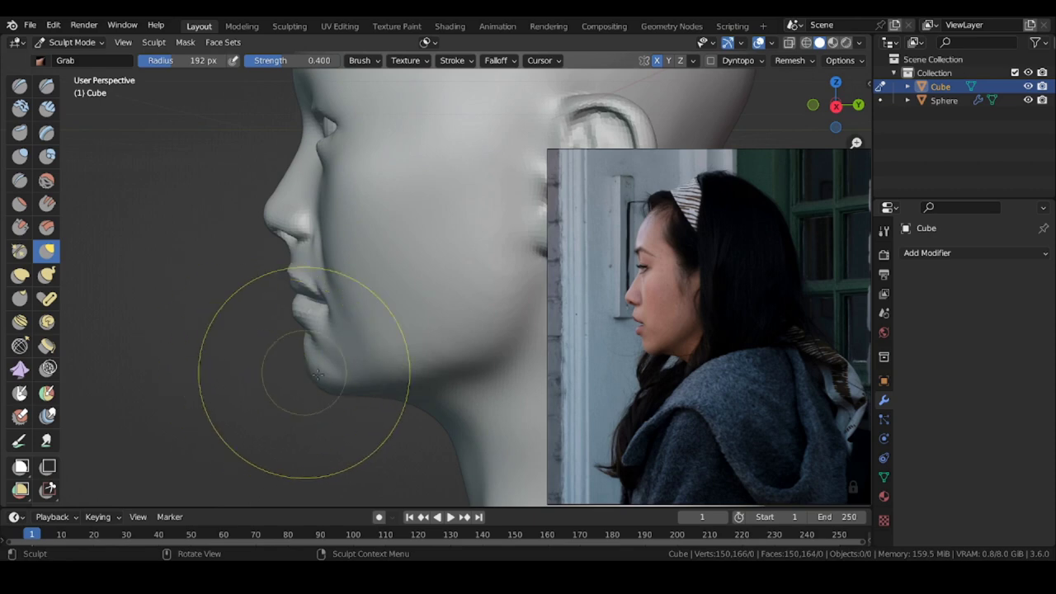
shift+middle_drag(350, 303, 357, 363)
key(f)
click(374, 363)
- Refine the overall forehead and face profile in side view with the Grab brush at 152 px
shift+middle_drag(256, 269, 268, 372)
mouse_move(277, 289)
ctrl+middle_down()
mouse_move(291, 322)
mouse_move(307, 239)
ctrl+middle_up()
key(f)
click(310, 223)
ctrl+middle_drag(340, 152, 334, 192)
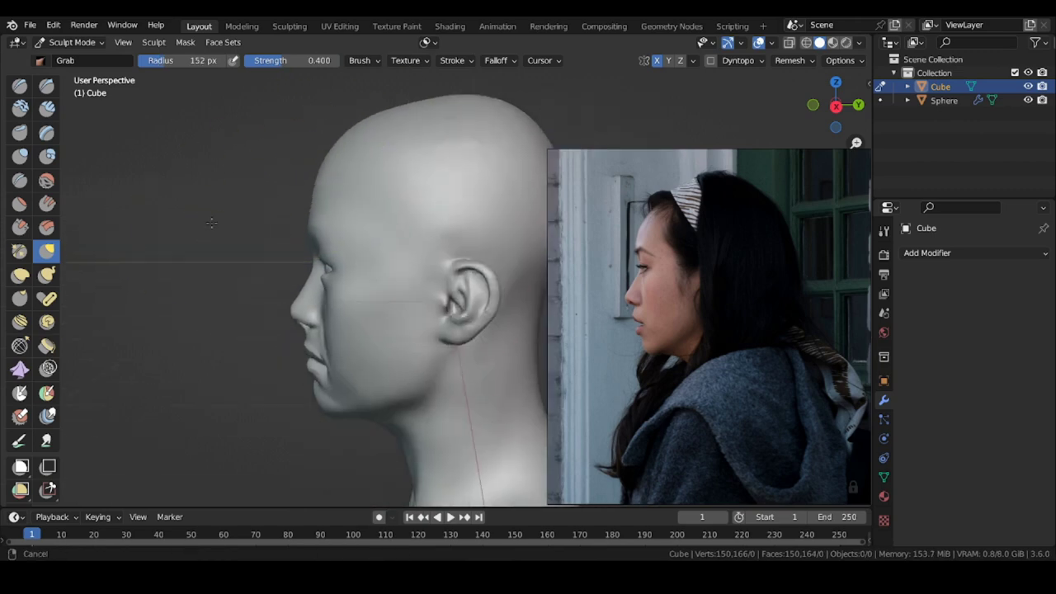
ctrl+middle_drag(257, 283, 289, 223)
key(f)
click(345, 269)
shift+middle_drag(332, 267, 317, 192)
- Reshape the nose wings and the base of the nose from below with a 54 px Grab brush
middle_drag(247, 256, 363, 252)
click(47, 86)
mouse_move(302, 282)
ctrl+middle_down()
mouse_move(308, 247)
mouse_move(195, 262)
mouse_move(320, 257)
ctrl+middle_up()
key(x)
key(f)
middle_drag(417, 270, 388, 172)
key(g)
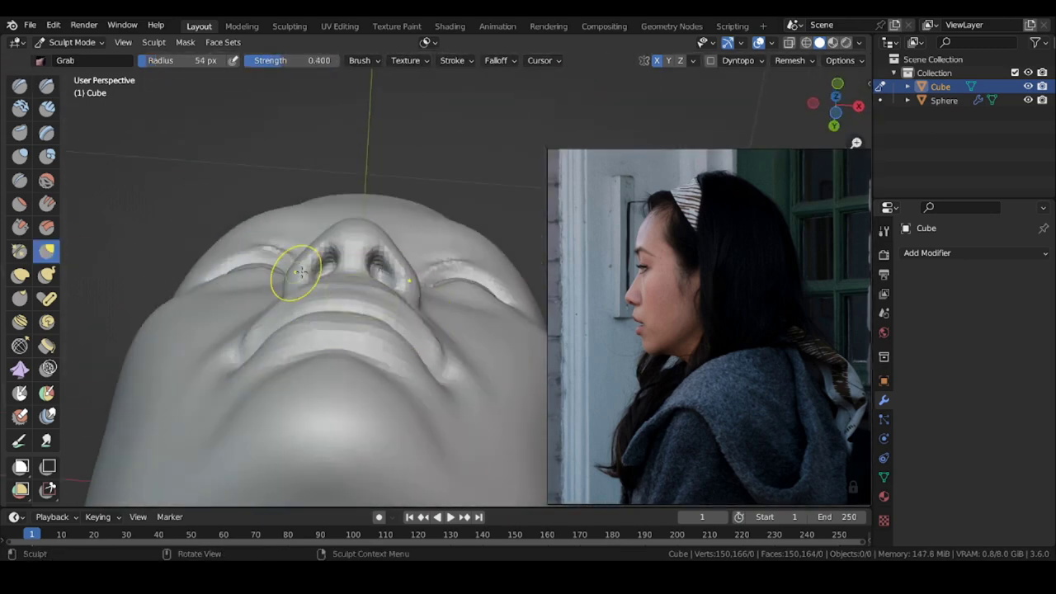
key(f)
click(339, 283)
drag(348, 287, 349, 280)
- Refine the upper lip with a 28 px SculptDraw brush and adjust the mouth corners with Grab at 105 px
mouse_move(360, 322)
middle_down()
mouse_move(361, 339)
mouse_move(198, 425)
mouse_move(366, 405)
mouse_move(364, 446)
middle_up()
key(x)
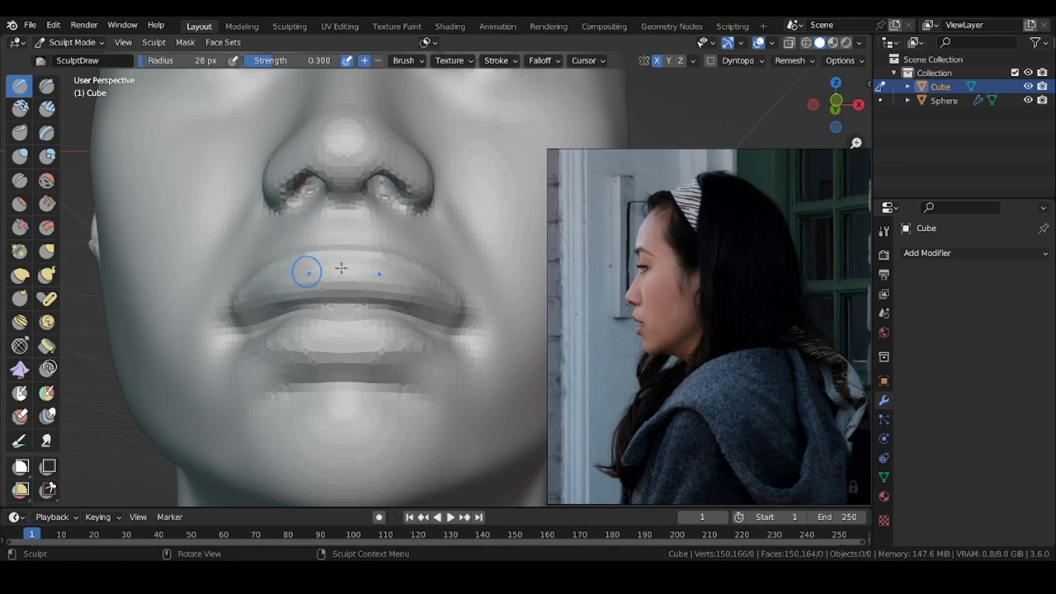
middle_drag(307, 272, 371, 284)
key(g)
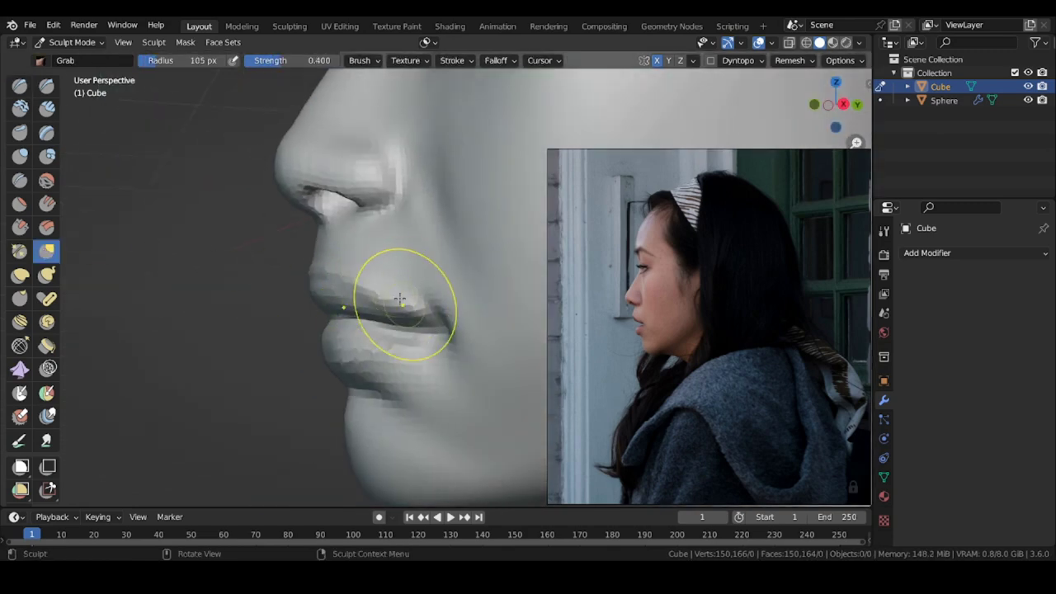
middle_drag(355, 334, 394, 349)
drag(393, 349, 392, 343)
- Adjust the curve of the lips from a low angle with a resized Grab brush
mouse_move(330, 337)
middle_down()
mouse_move(386, 336)
mouse_move(411, 221)
middle_up()
key(f)
click(409, 330)
drag(413, 336, 413, 331)
middle_drag(414, 330, 339, 239)
middle_drag(372, 318, 269, 252)
- Refine the outer eye area and the side of the nose with the SculptDraw brush at 57 px
scroll(264, 281, down, 4)
middle_drag(259, 309, 338, 302)
scroll(363, 264, up, 4)
key(x)
key(f)
click(384, 230)
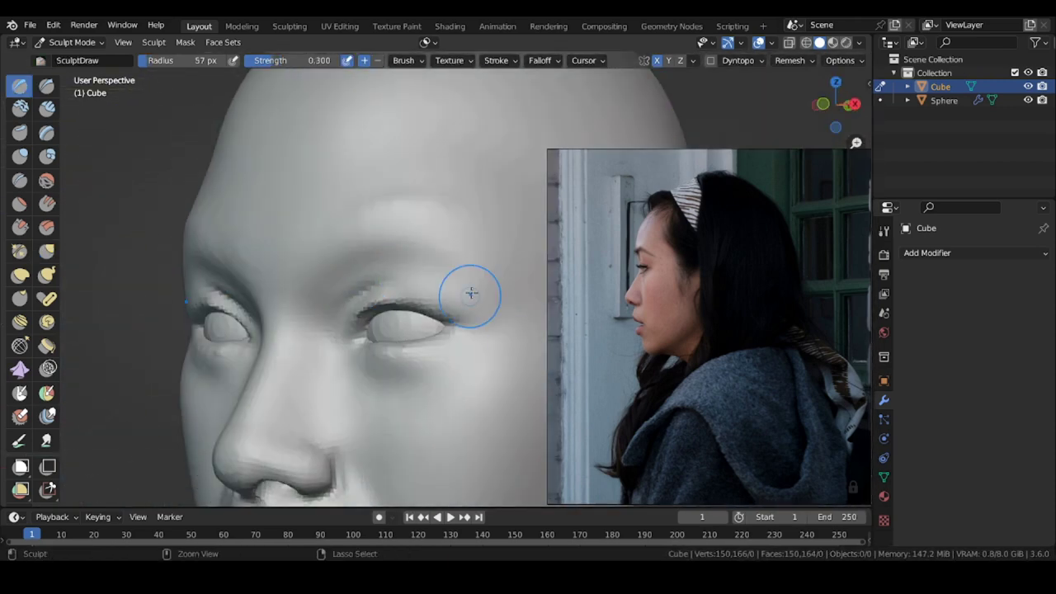
middle_drag(471, 293, 273, 249)
scroll(353, 292, up, 1)
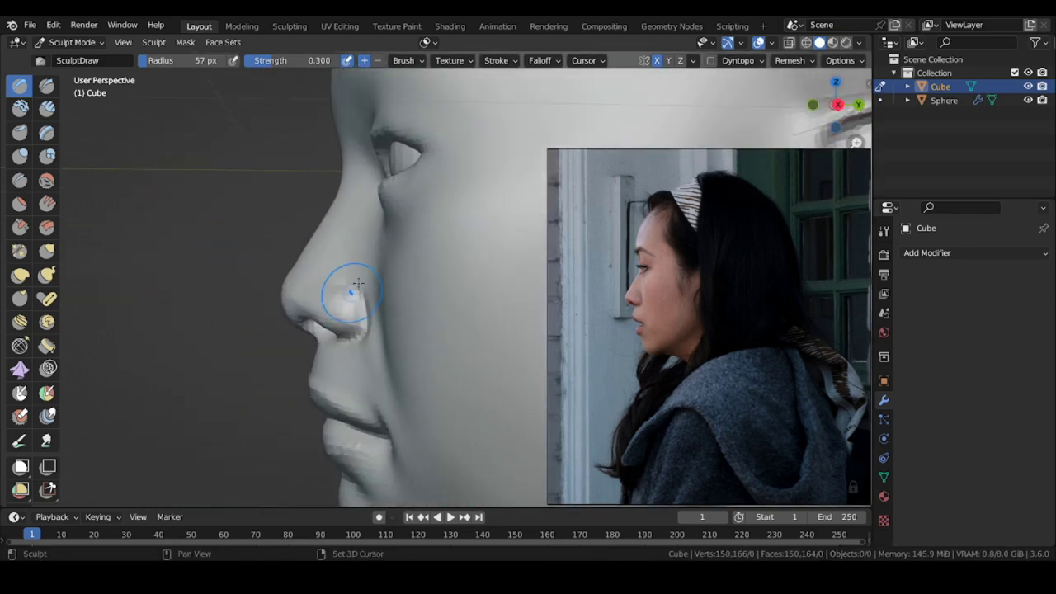
middle_drag(353, 293, 387, 295)
scroll(355, 297, up, 1)
- Reshape the nose wing in side view with a resized Grab brush
key(g)
key(f)
click(359, 303)
middle_drag(330, 360, 429, 400)
- Sculpt the cheek beside the nose down towards the mouth corner with SculptDraw at 71 and 95 px
key(x)
scroll(446, 347, up, 1)
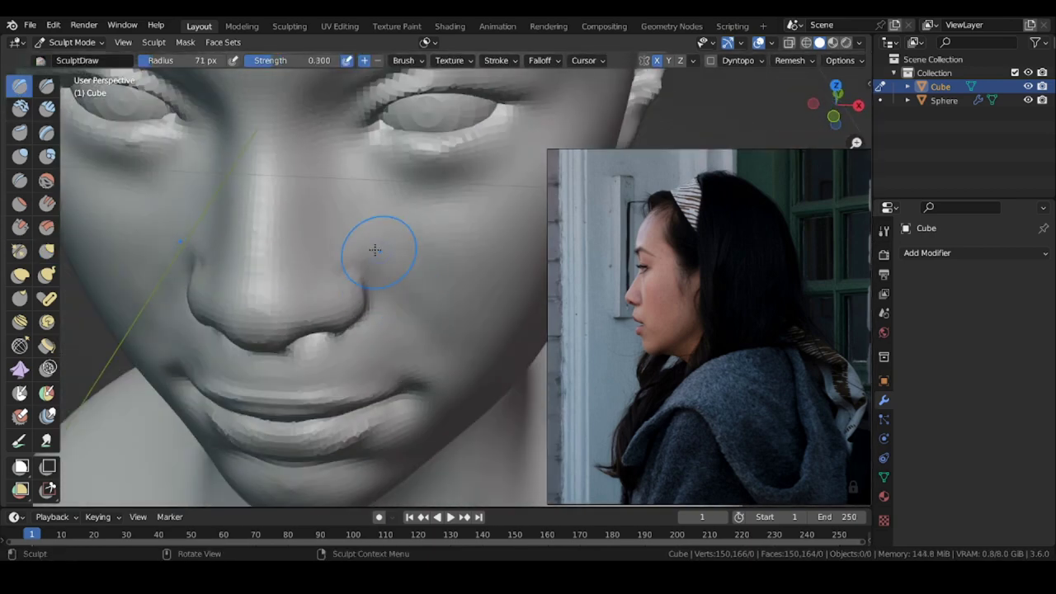
mouse_move(375, 250)
middle_down()
mouse_move(308, 242)
mouse_move(357, 222)
middle_up()
key(f)
click(382, 213)
drag(431, 279, 438, 288)
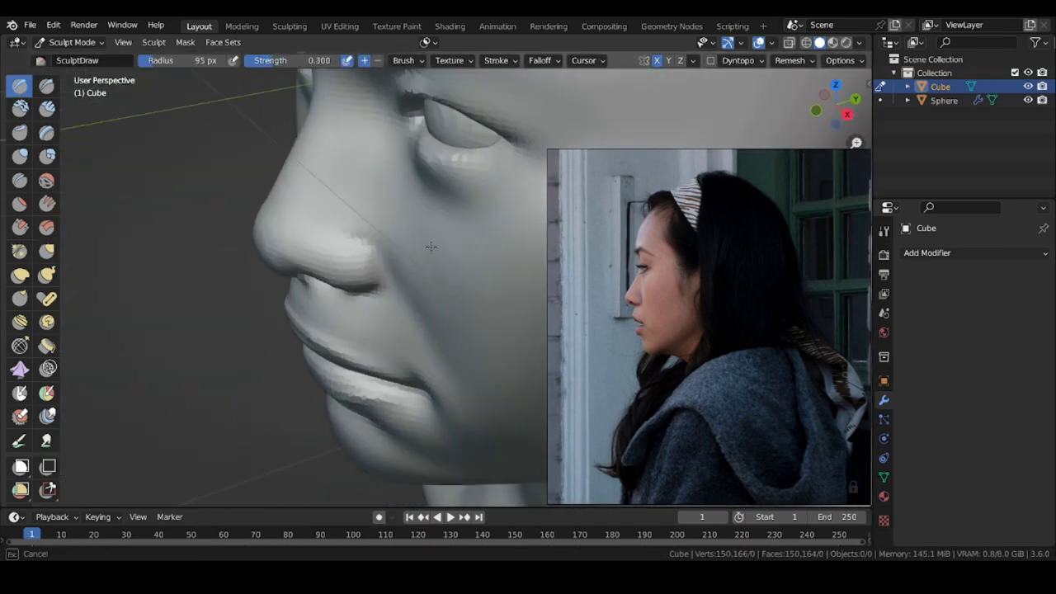
drag(431, 247, 450, 313)
mouse_move(442, 276)
middle_down()
mouse_move(382, 269)
mouse_move(495, 268)
middle_up()
mouse_move(361, 234)
middle_down()
mouse_move(330, 248)
mouse_move(200, 261)
mouse_move(257, 243)
middle_up()
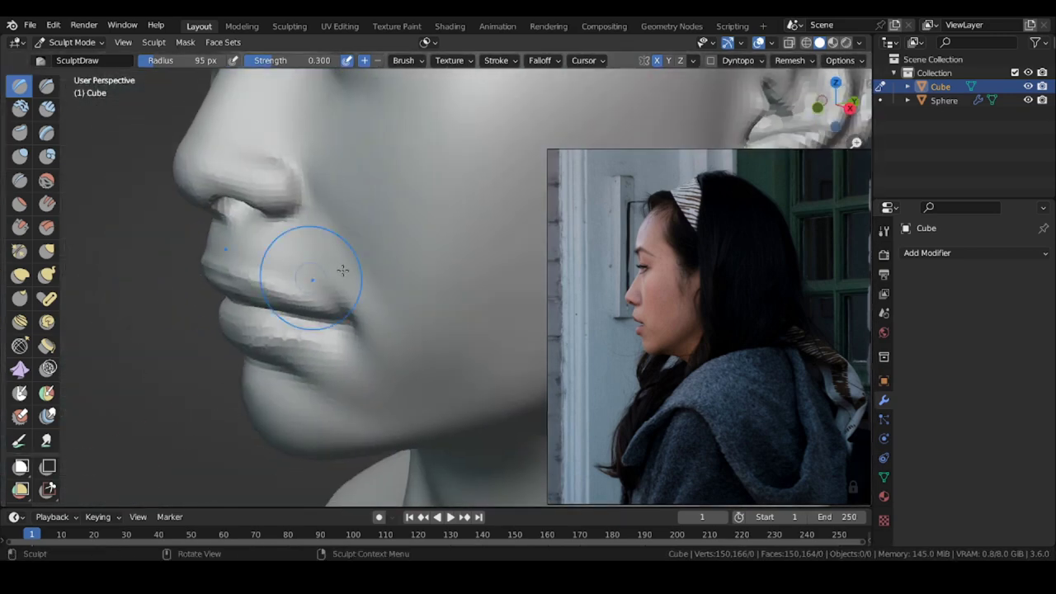
- Compare the whole head with the references and find the close-up side-profile photo on the board
key(f)
scroll(364, 281, down, 5)
middle_drag(364, 281, 392, 448)
middle_drag(264, 272, 124, 259)
scroll(554, 375, down, 3)
scroll(647, 389, down, 4)
middle_drag(808, 378, 677, 380)
scroll(676, 380, up, 4)
scroll(677, 380, down, 1)
scroll(475, 382, down, 2)
mouse_move(208, 331)
middle_down()
mouse_move(165, 337)
mouse_move(414, 282)
middle_up()
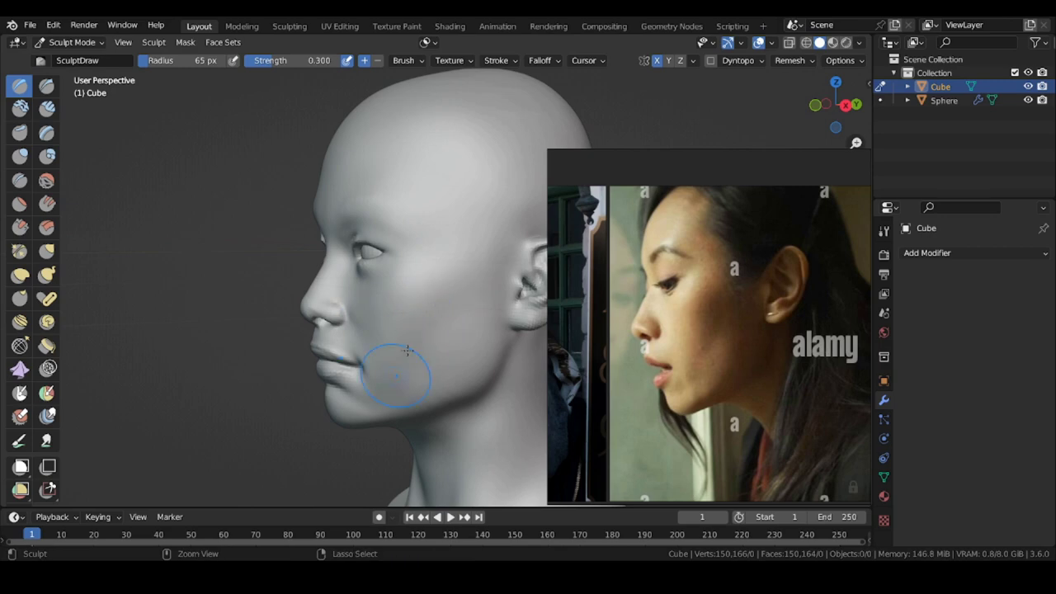
- Refine the cheek and cheekbone with SculptDraw at 65 and 78 px, checking the form from side and front
scroll(331, 317, up, 2)
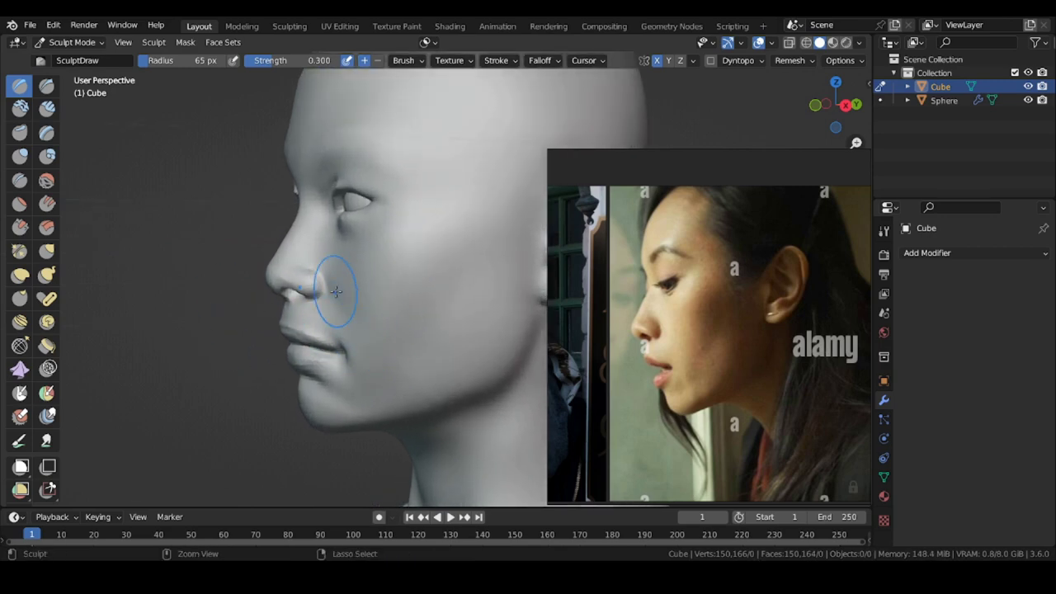
middle_drag(391, 335, 432, 295)
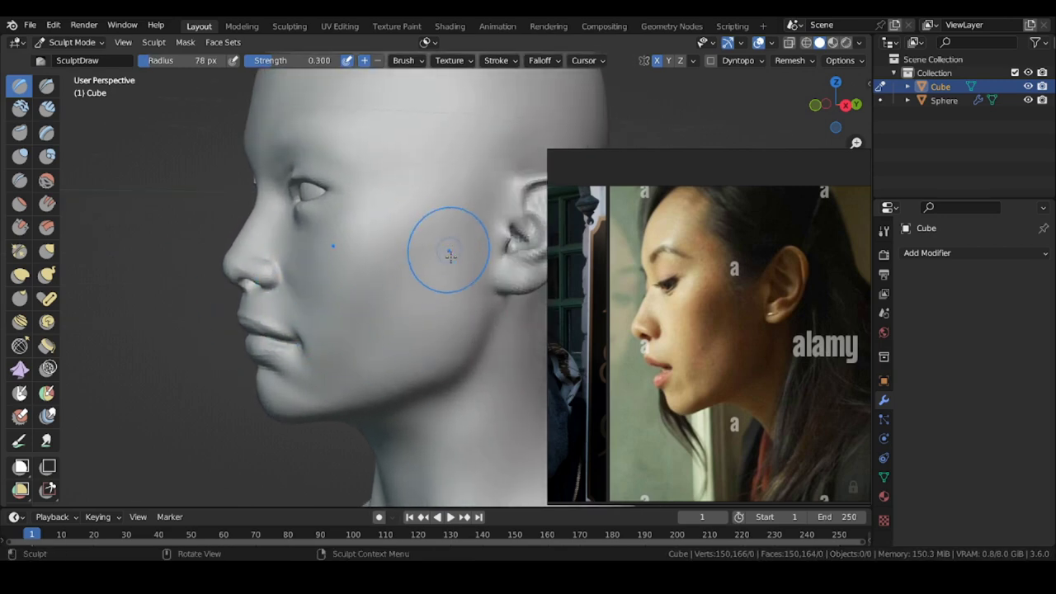
middle_drag(451, 256, 429, 264)
middle_drag(343, 285, 406, 234)
middle_drag(397, 293, 450, 310)
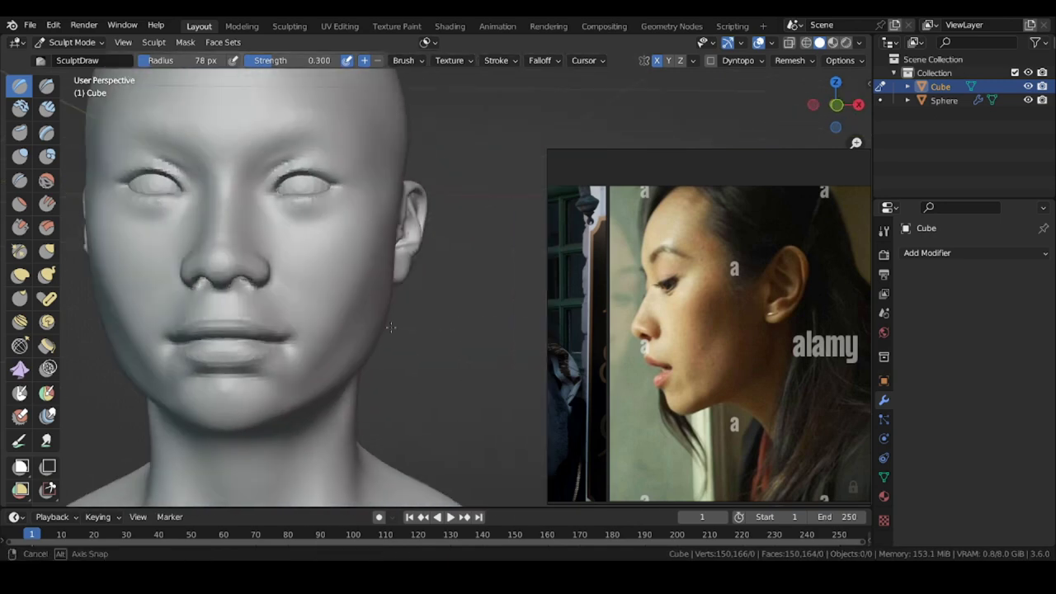
shift+middle_drag(91, 289, 167, 302)
mouse_move(247, 310)
middle_down()
mouse_move(201, 322)
mouse_move(188, 304)
mouse_move(200, 292)
mouse_move(190, 288)
mouse_move(265, 290)
middle_up()
- Reshape the nostrils from below with a 71 px Grab brush, using the front-facing portrait as reference
key(g)
scroll(776, 299, down, 6)
scroll(720, 391, up, 6)
middle_drag(246, 326, 287, 254)
mouse_move(287, 254)
ctrl+middle_down()
mouse_move(353, 241)
mouse_move(370, 306)
mouse_move(368, 262)
ctrl+middle_up()
ctrl+middle_drag(369, 262, 369, 248)
drag(360, 252, 364, 247)
mouse_move(358, 276)
ctrl+middle_down()
mouse_move(348, 259)
mouse_move(355, 249)
ctrl+middle_up()
drag(370, 299, 373, 302)
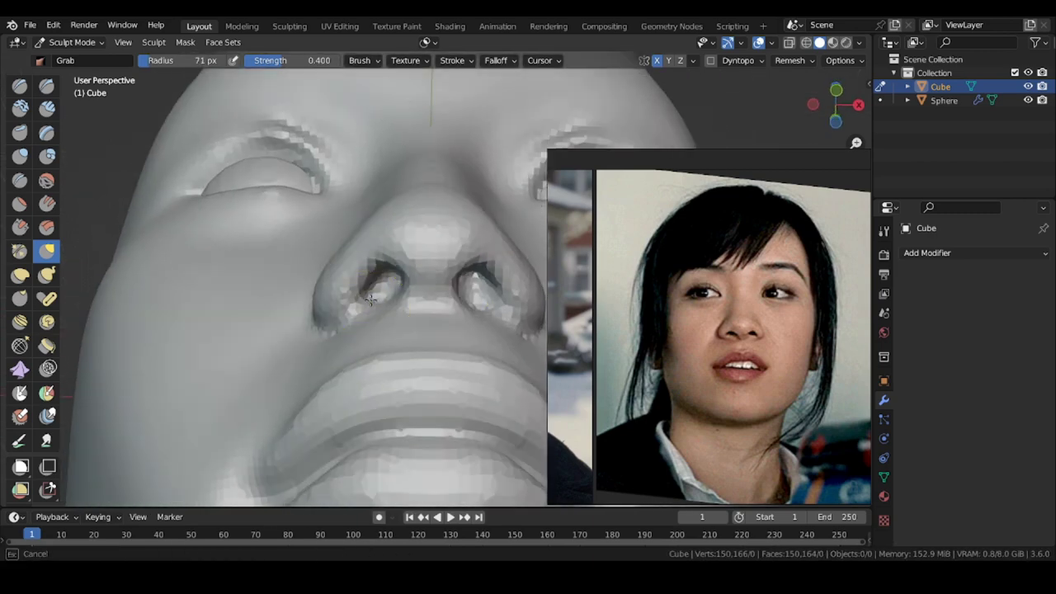
- Define the nostril openings with the Draw Sharp brush at 43 px
mouse_move(345, 294)
middle_down()
mouse_move(393, 290)
mouse_move(334, 303)
middle_up()
key(2)
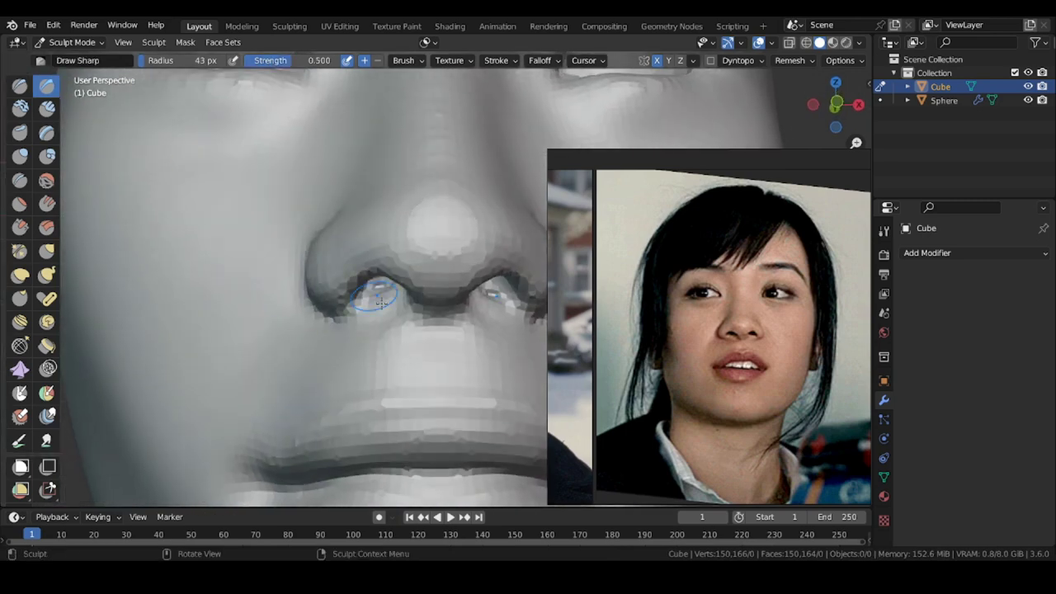
mouse_move(397, 313)
shift+middle_down()
mouse_move(344, 293)
mouse_move(376, 342)
mouse_move(404, 285)
mouse_move(318, 277)
mouse_move(396, 305)
mouse_move(215, 274)
shift+middle_up()
key(f)
click(380, 342)
- Adjust the nostril rims and nose tip with the Grab brush at 100 and 83 px
key(g)
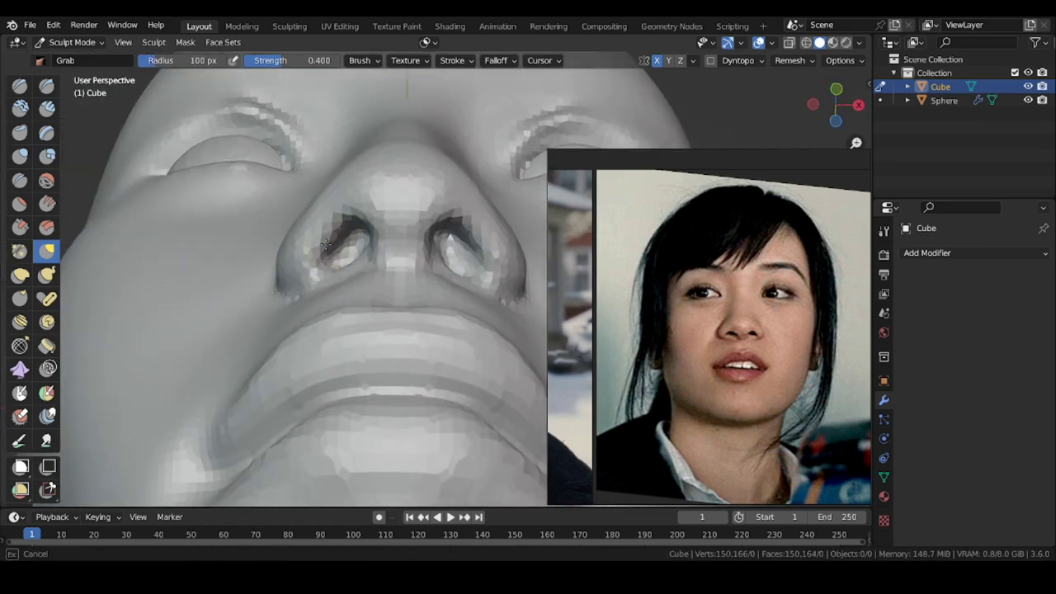
drag(326, 245, 320, 245)
middle_drag(320, 239, 283, 273)
drag(418, 187, 422, 183)
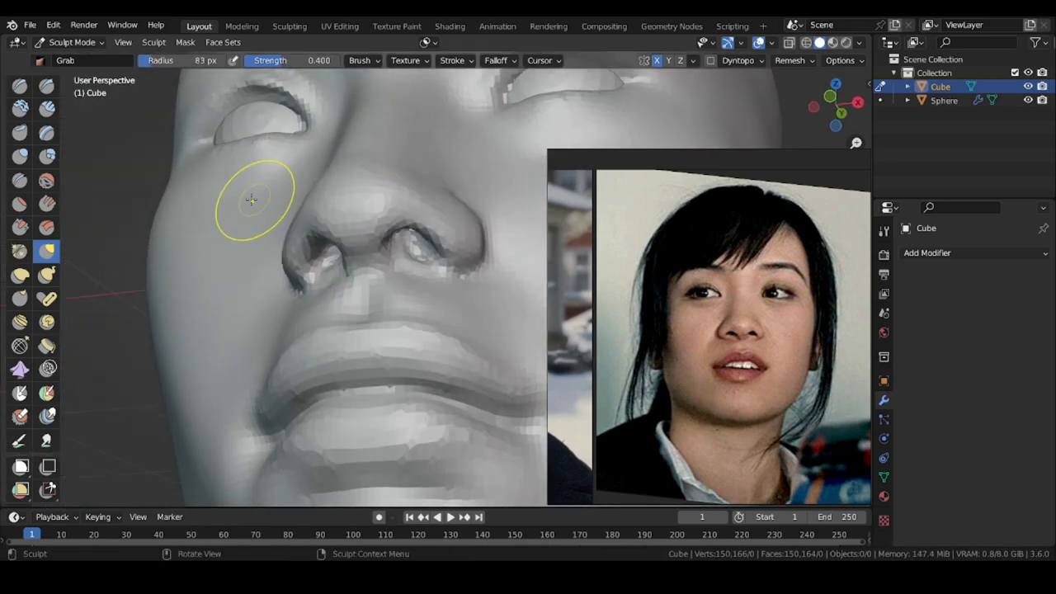
middle_drag(429, 201, 402, 188)
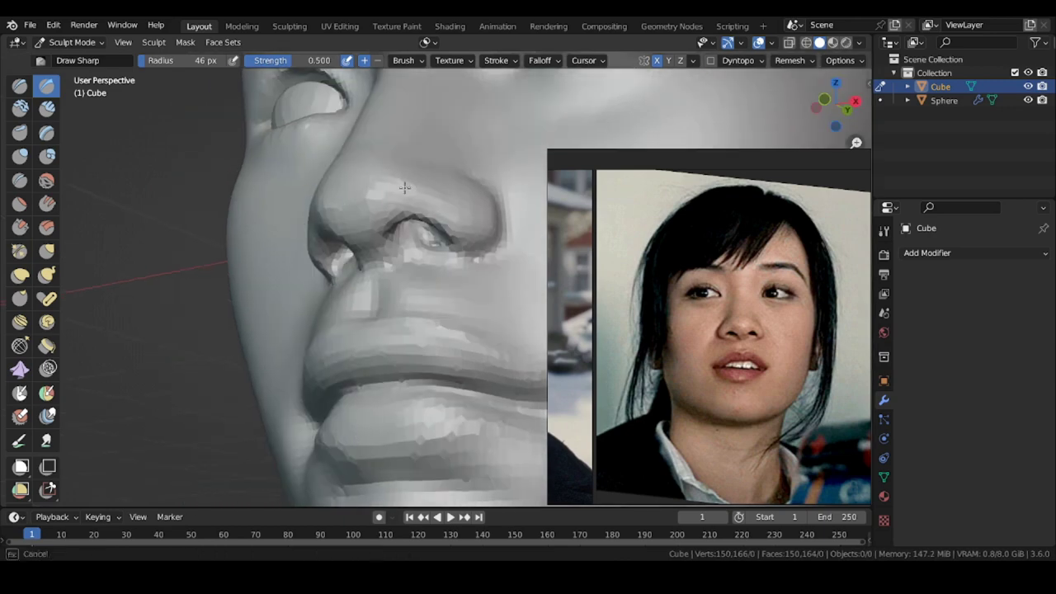
- Reshape the upper and lower lips with the Grab brush at 46 and 74 px
scroll(363, 215, down, 3)
middle_drag(330, 223, 367, 231)
scroll(363, 247, down, 3)
mouse_move(354, 273)
middle_down()
mouse_move(276, 299)
mouse_move(366, 244)
middle_up()
scroll(363, 299, up, 3)
key(g)
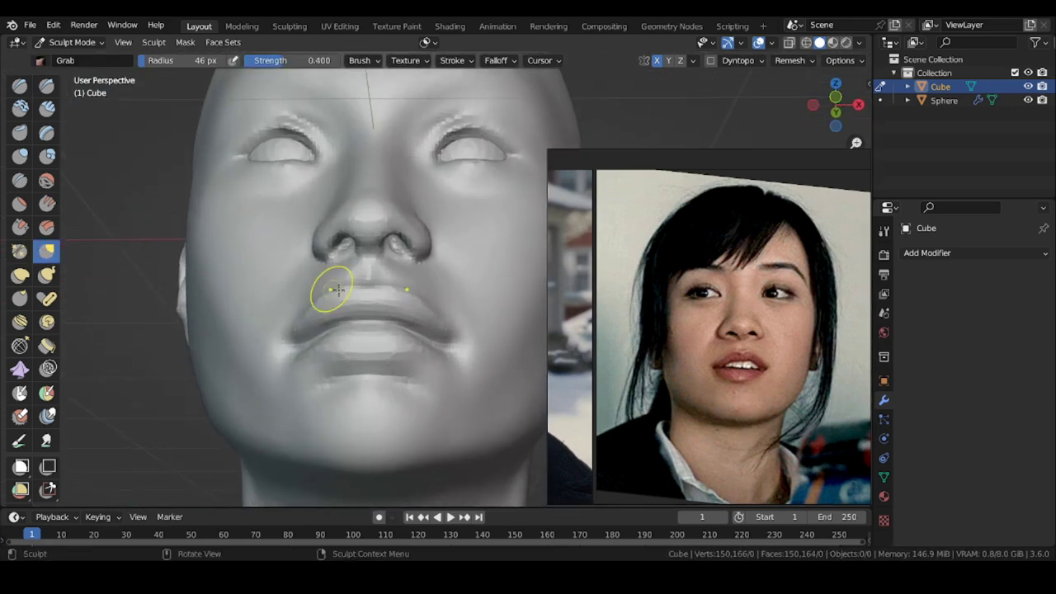
scroll(347, 284, up, 2)
key(f)
click(388, 280)
mouse_move(401, 278)
middle_down()
mouse_move(373, 264)
mouse_move(372, 248)
middle_up()
middle_drag(425, 325, 367, 351)
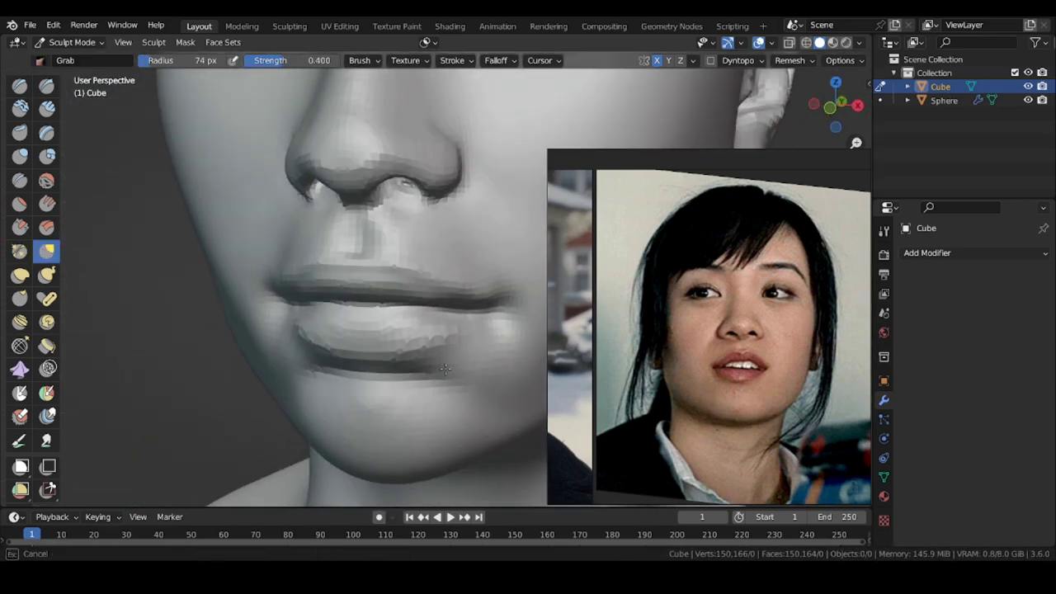
- Adjust the lower lip and mouth corners from below with the Grab brush at 68 and 118 px
mouse_move(185, 290)
middle_down()
mouse_move(225, 299)
mouse_move(229, 342)
mouse_move(248, 330)
mouse_move(280, 252)
middle_up()
key(f)
click(256, 322)
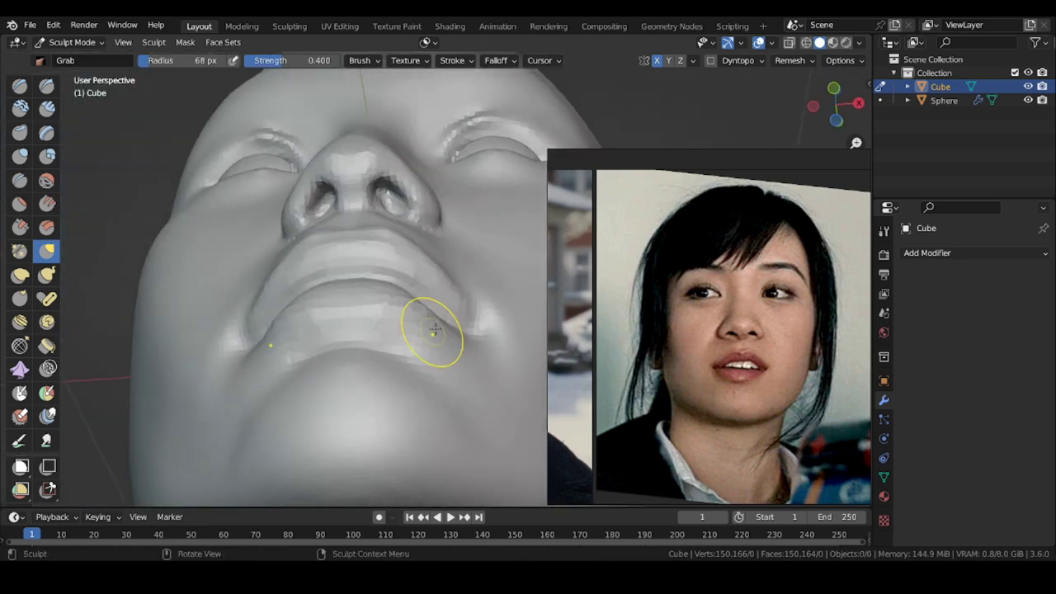
key(f)
click(450, 327)
middle_drag(431, 326, 433, 299)
middle_drag(361, 421, 495, 409)
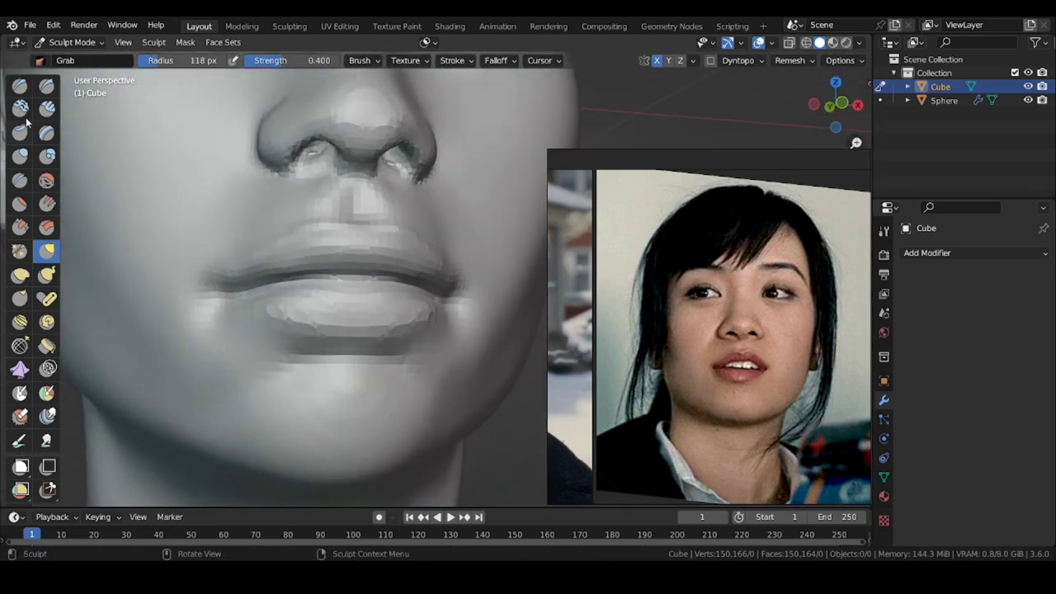
- Refine the mouth corners with SculptDraw at 64 px and sharpen the lip line with Draw Sharp at 52 px
key(x)
mouse_move(247, 318)
middle_down()
mouse_move(239, 281)
mouse_move(264, 280)
mouse_move(259, 181)
mouse_move(281, 307)
mouse_move(271, 325)
middle_up()
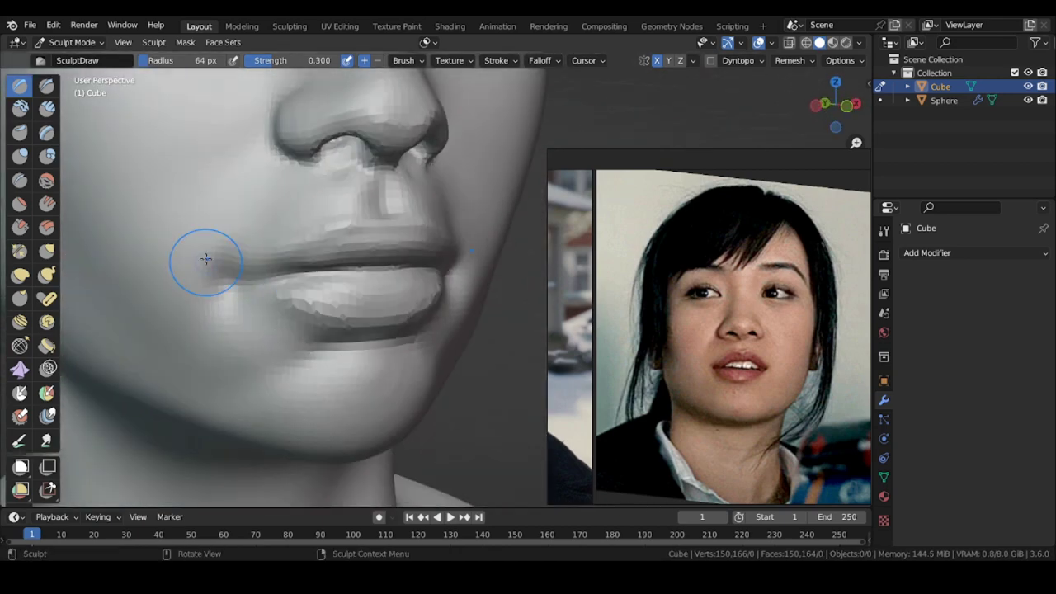
middle_drag(205, 259, 218, 281)
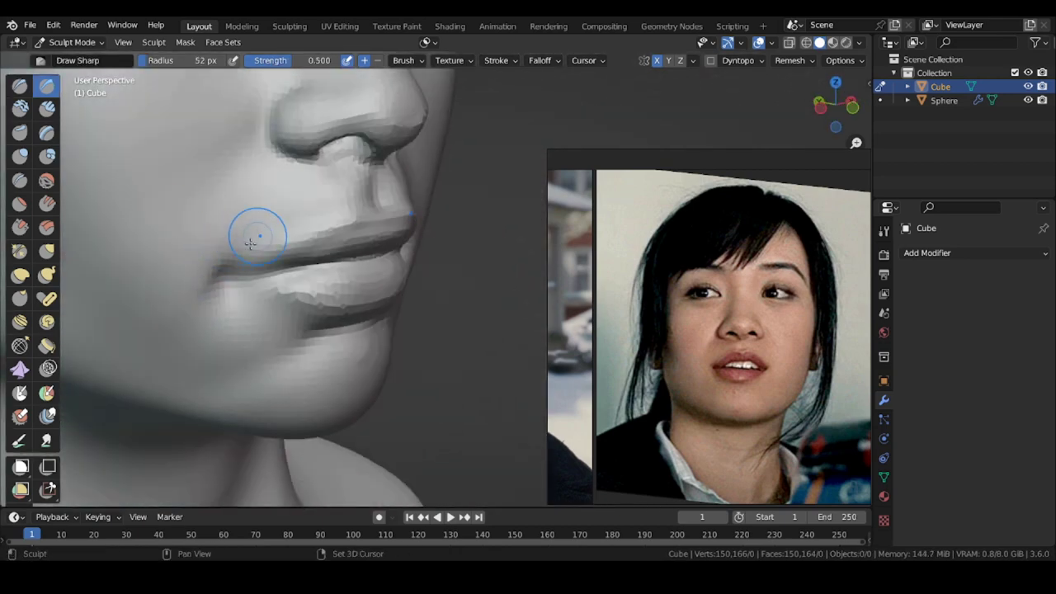
middle_drag(250, 243, 158, 256)
ctrl+middle_drag(238, 275, 233, 312)
middle_drag(233, 312, 167, 308)
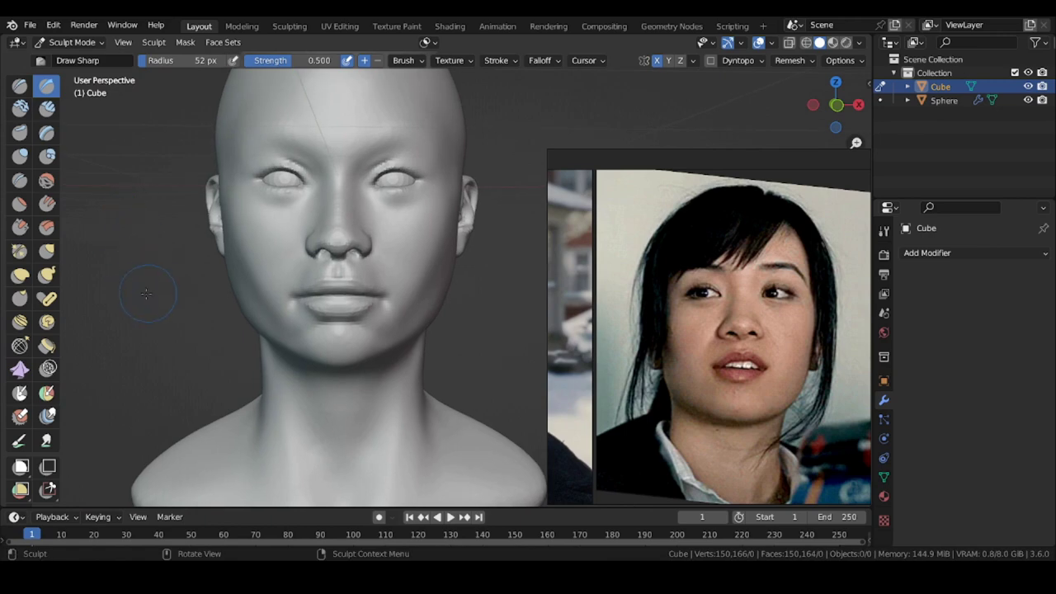
- Reshape the cheeks from below with the Grab brush at 144 and 175 px
click(48, 254)
ctrl+middle_drag(284, 273, 291, 221)
drag(303, 298, 302, 297)
middle_drag(300, 314, 289, 248)
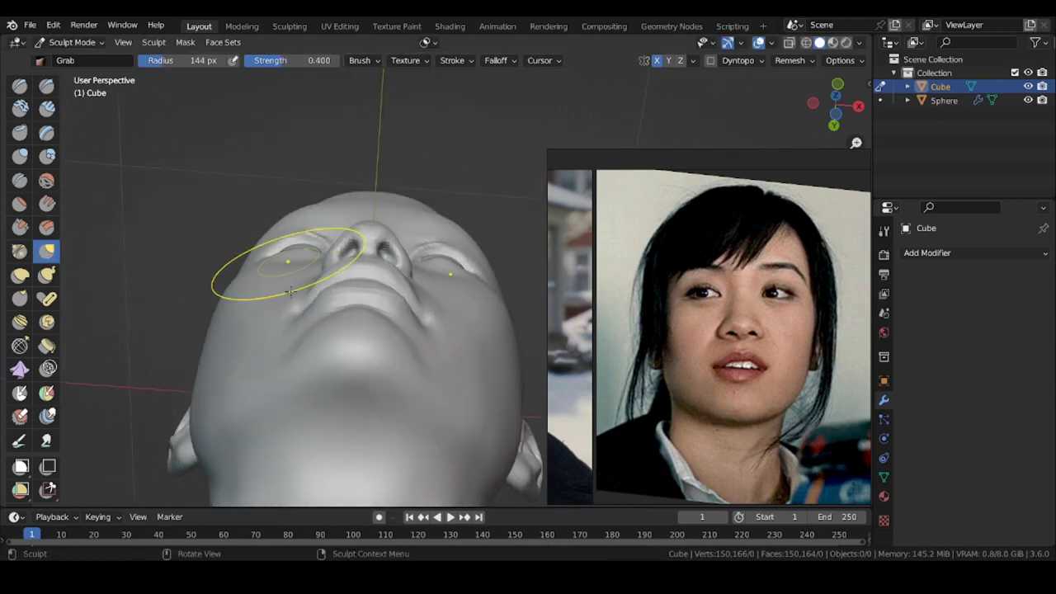
alt+drag(305, 297, 304, 276)
drag(275, 341, 269, 349)
key(f)
click(483, 349)
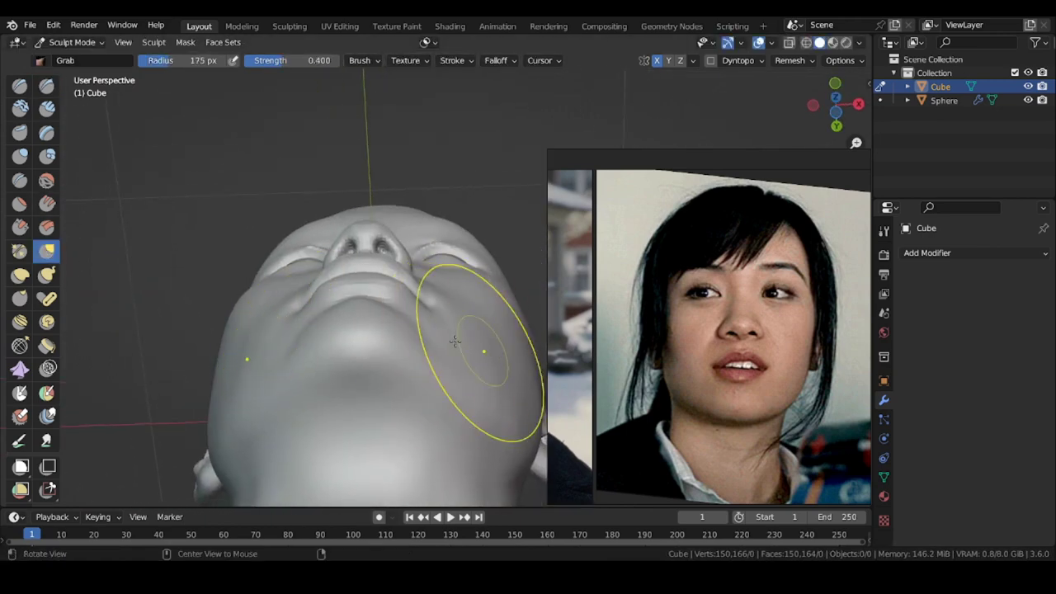
alt+drag(454, 344, 450, 309)
- Adjust the lower lip and the area beneath it with a Grab brush reduced to 116 px
key(f)
click(433, 339)
key(f)
click(390, 314)
middle_drag(351, 266, 354, 427)
mouse_move(330, 304)
middle_down()
mouse_move(340, 337)
mouse_move(340, 214)
middle_up()
key(f)
click(368, 311)
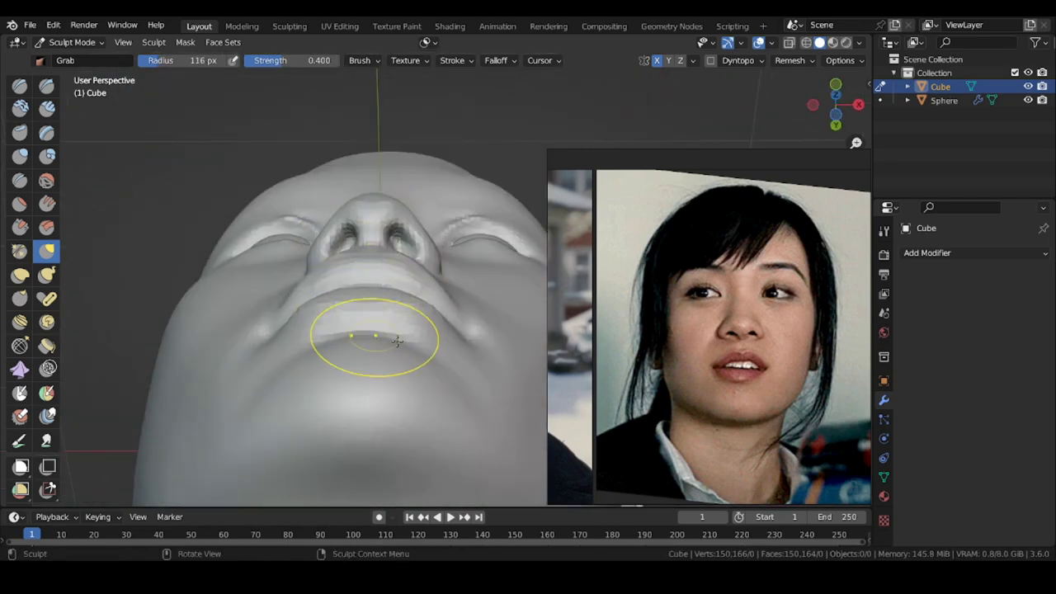
- Refine the cheekbones from below with the Grab brush at 126 px
ctrl+middle_drag(372, 335, 335, 365)
middle_drag(248, 309, 236, 285)
key(f)
click(475, 279)
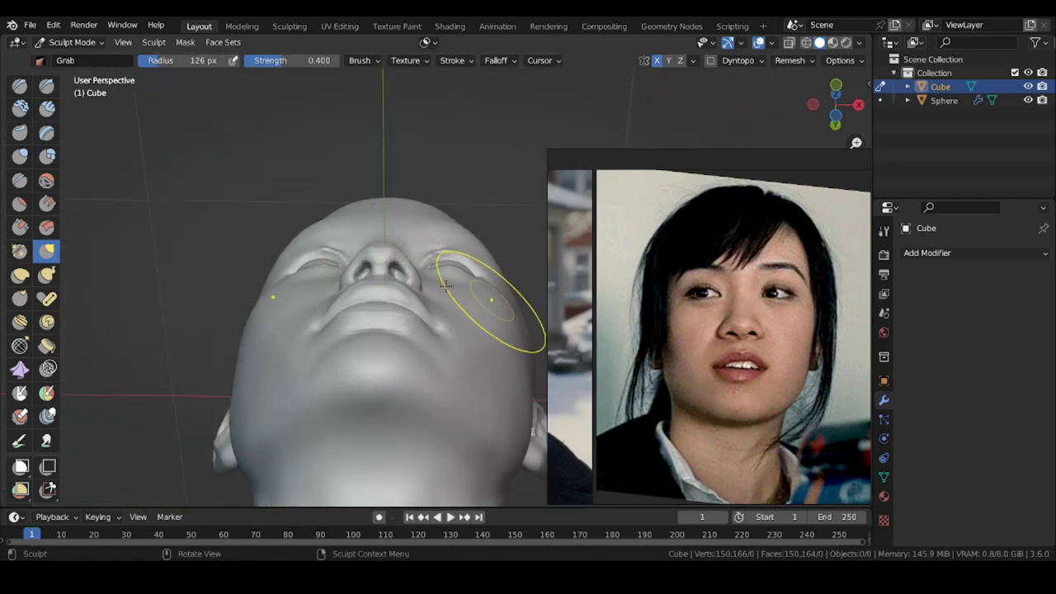
middle_drag(242, 225, 234, 350)
- Carve the fold running from the nose wing to the mouth corner with a 55 px SculptDraw brush
shift+middle_drag(194, 231, 192, 320)
click(47, 86)
key(f)
click(404, 276)
mouse_move(404, 276)
middle_down()
mouse_move(342, 282)
mouse_move(404, 244)
middle_up()
ctrl+drag(414, 248, 456, 340)
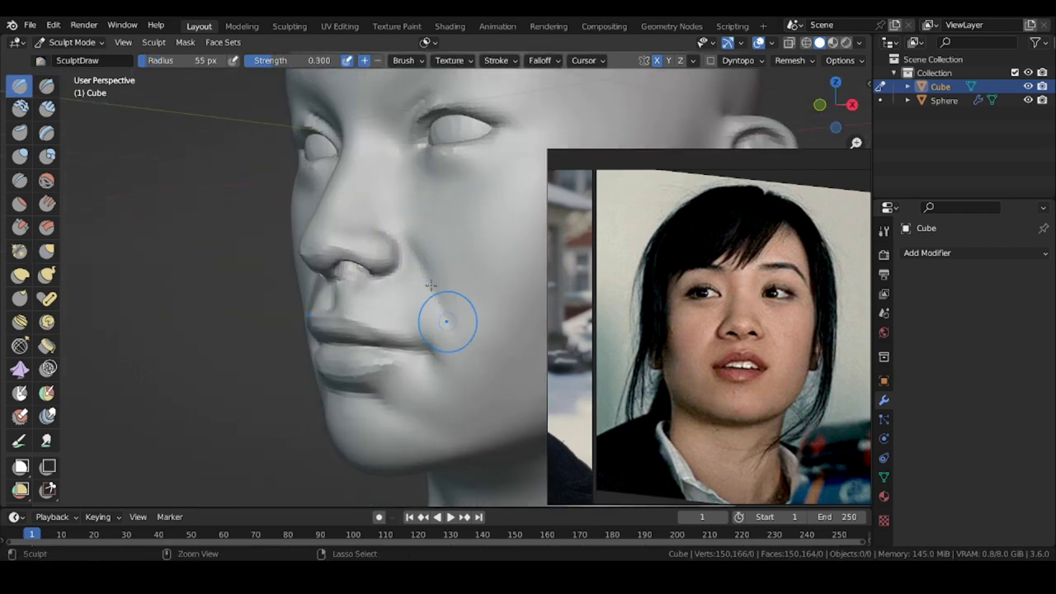
- Carve the crease beside the mouth corner and refine the adjoining cheek with the SculptDraw brush at 55 and 64 px
ctrl+drag(460, 324, 459, 331)
mouse_move(219, 283)
middle_down()
mouse_move(160, 278)
mouse_move(278, 273)
middle_up()
scroll(278, 273, down, 2)
scroll(248, 268, down, 2)
key(f)
click(264, 276)
scroll(270, 277, up, 4)
drag(302, 283, 319, 305)
scroll(296, 252, up, 1)
scroll(170, 149, down, 2)
- Bring up the front-facing reference photo of the woman in the white lace top
scroll(677, 387, down, 5)
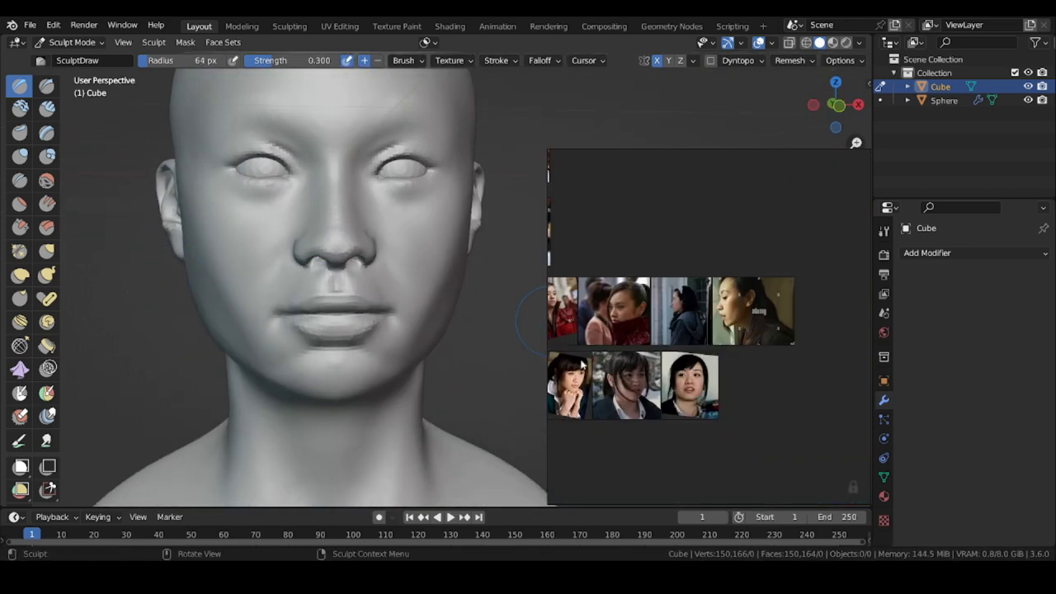
mouse_move(598, 169)
middle_down()
mouse_move(658, 347)
mouse_move(761, 368)
mouse_move(763, 320)
middle_up()
middle_drag(643, 355, 517, 389)
scroll(752, 216, up, 5)
middle_drag(753, 216, 809, 356)
scroll(808, 357, up, 4)
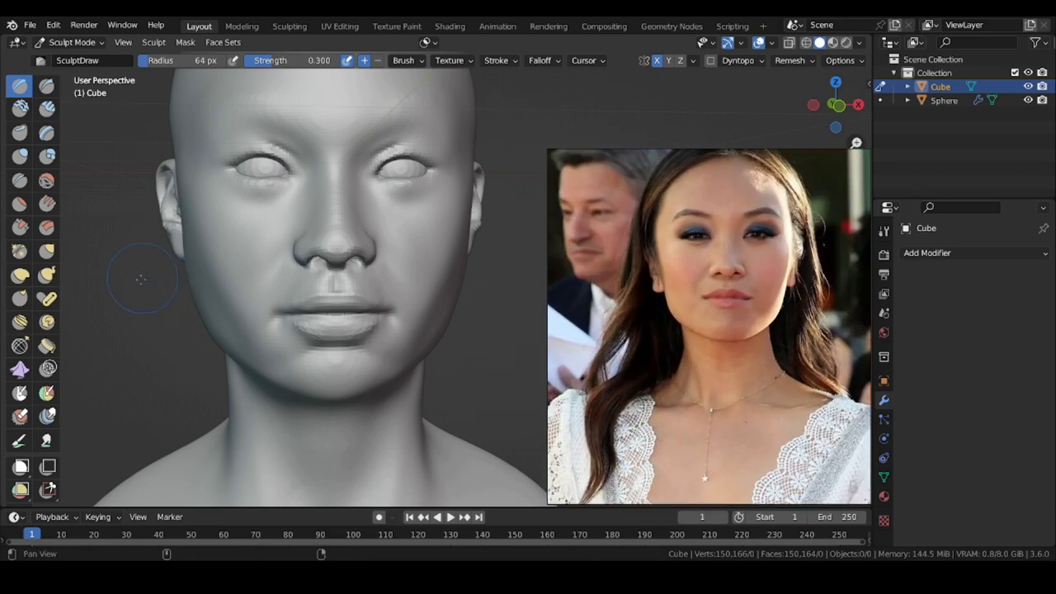
- Adjust the corners of the mouth with a 115 px Grab brush
click(47, 251)
middle_drag(198, 307, 186, 299)
scroll(165, 289, up, 1)
drag(315, 324, 319, 318)
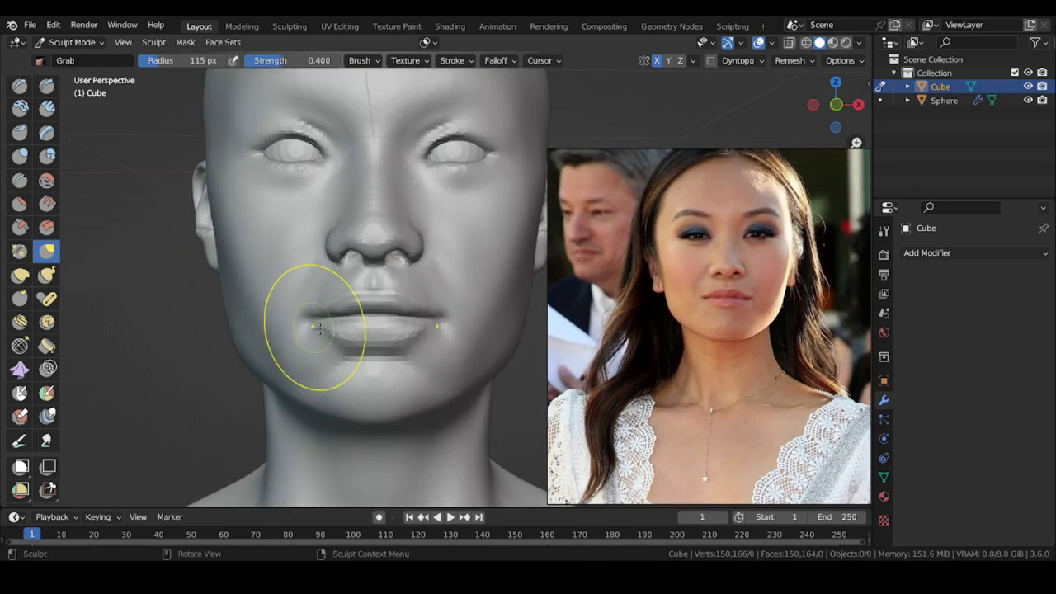
scroll(330, 317, down, 1)
- Build up the side of the jaw below the ear with a 105 px SculptDraw brush
mouse_move(404, 309)
middle_down()
mouse_move(433, 297)
mouse_move(434, 268)
middle_up()
key(x)
scroll(260, 322, up, 2)
key(f)
click(278, 311)
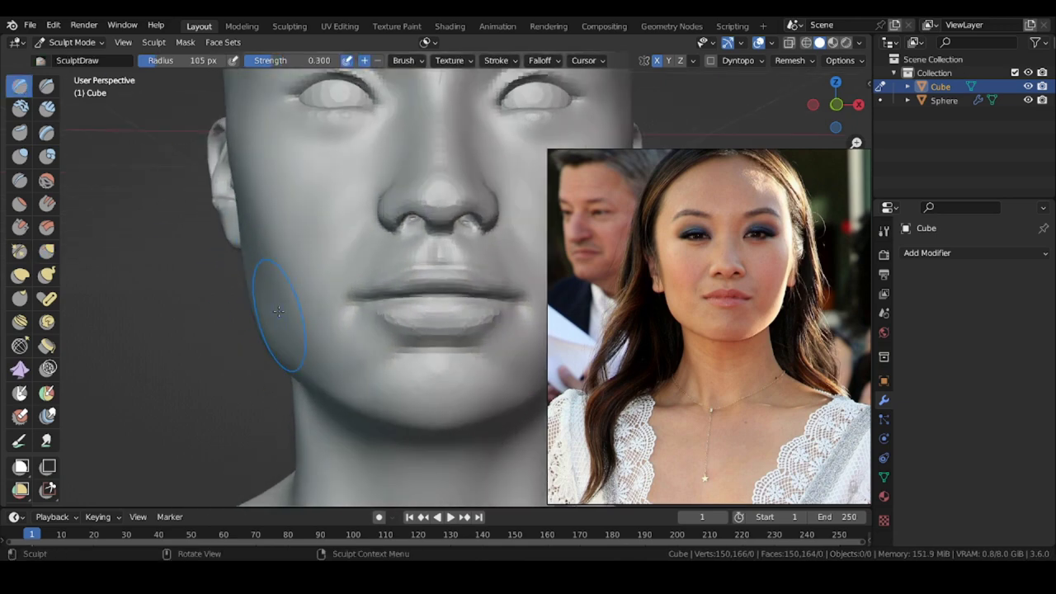
drag(278, 319, 280, 324)
mouse_move(285, 319)
middle_down()
mouse_move(320, 237)
mouse_move(330, 294)
mouse_move(297, 307)
middle_up()
scroll(235, 303, down, 4)
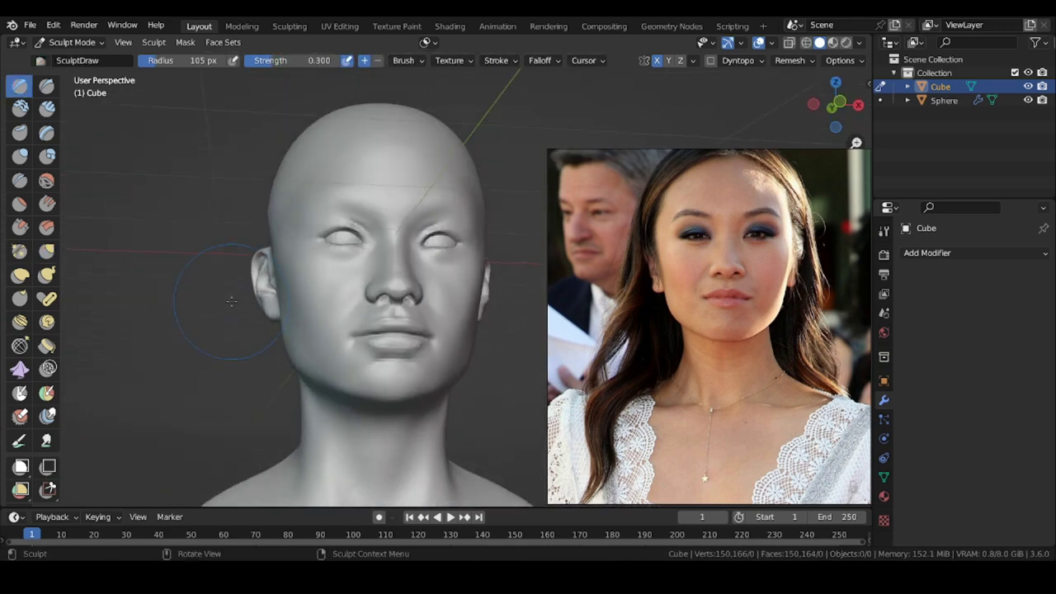
- Refine the outer brow and forehead with the SculptDraw brush at 68 and 112 px
mouse_move(218, 302)
middle_down()
mouse_move(200, 301)
mouse_move(210, 307)
middle_up()
scroll(415, 232, up, 4)
key(f)
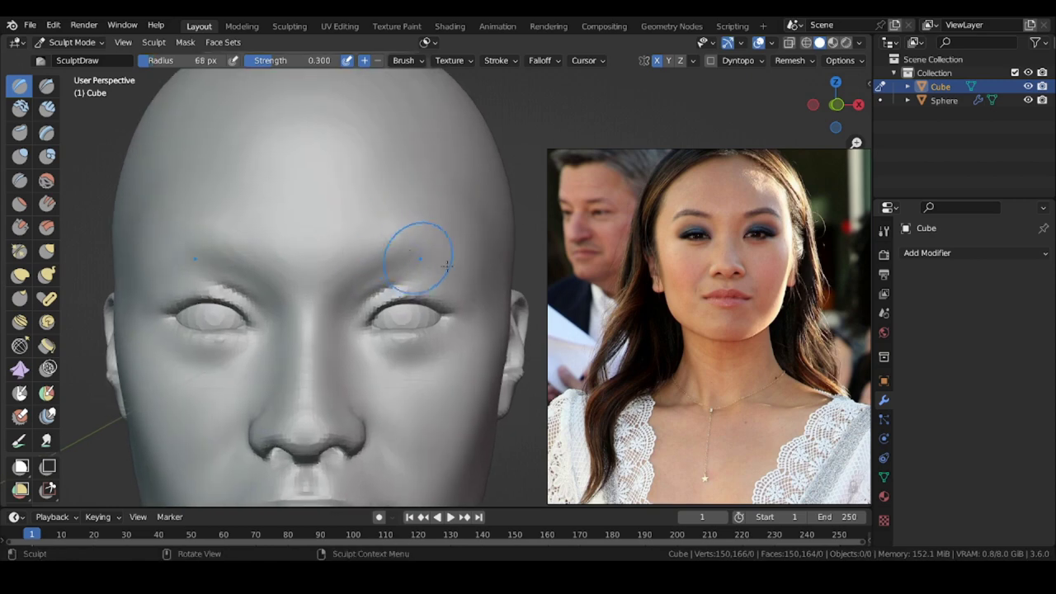
click(446, 266)
middle_drag(456, 282, 459, 262)
mouse_move(451, 184)
middle_down()
mouse_move(396, 218)
mouse_move(439, 210)
middle_up()
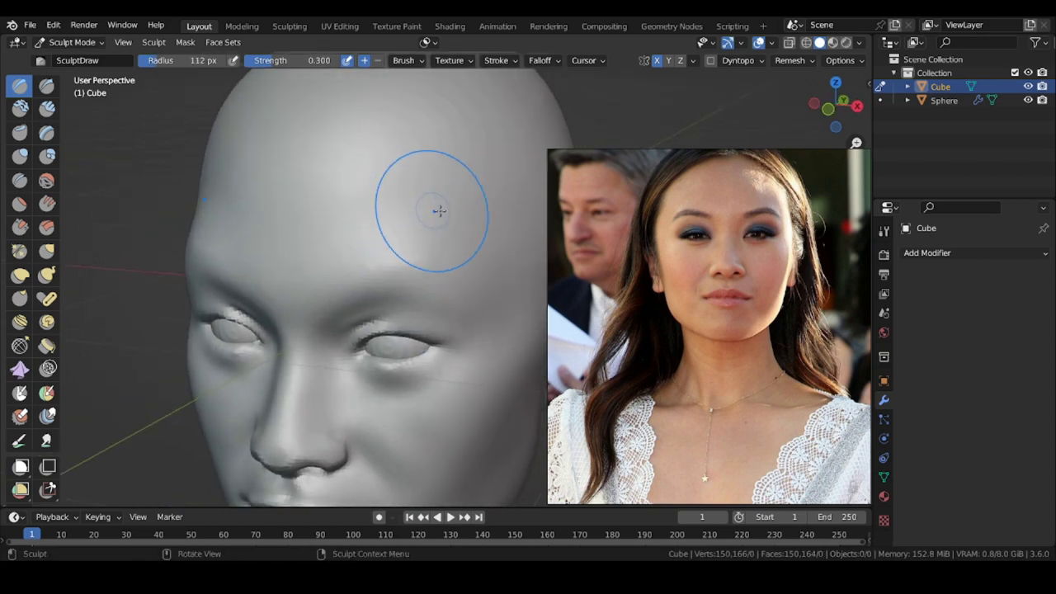
middle_drag(431, 168, 452, 162)
scroll(309, 239, down, 1)
- Refine the nose bridge between the eyes with a 75 px SculptDraw brush
middle_drag(145, 274, 180, 276)
scroll(361, 278, up, 5)
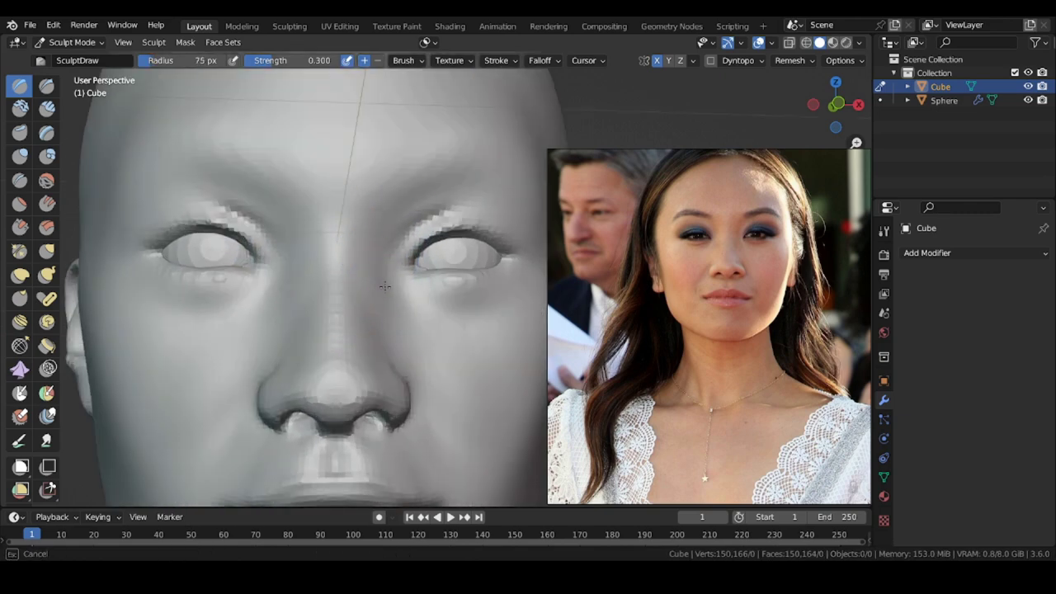
middle_drag(385, 287, 379, 298)
key(f)
click(378, 206)
mouse_move(378, 206)
middle_down()
mouse_move(310, 213)
mouse_move(372, 208)
middle_up()
- Shape the middle of the forehead above the brows with a resized SculptDraw brush
mouse_move(318, 124)
shift+middle_down()
mouse_move(293, 231)
mouse_move(429, 248)
mouse_move(320, 257)
shift+middle_up()
scroll(291, 234, down, 1)
key(f)
click(373, 155)
mouse_move(358, 155)
middle_down()
mouse_move(384, 132)
mouse_move(346, 101)
mouse_move(370, 103)
middle_up()
mouse_move(339, 173)
middle_down()
mouse_move(340, 197)
mouse_move(384, 186)
mouse_move(301, 194)
mouse_move(391, 210)
mouse_move(443, 205)
mouse_move(351, 166)
mouse_move(289, 181)
mouse_move(365, 160)
mouse_move(295, 151)
mouse_move(347, 145)
middle_up()
drag(347, 145, 370, 147)
- Adjust the ears and the sides of the head with a Grab brush enlarged to 192 px
scroll(330, 152, down, 4)
mouse_move(197, 220)
middle_down()
mouse_move(170, 297)
mouse_move(179, 284)
middle_up()
key(g)
key(f)
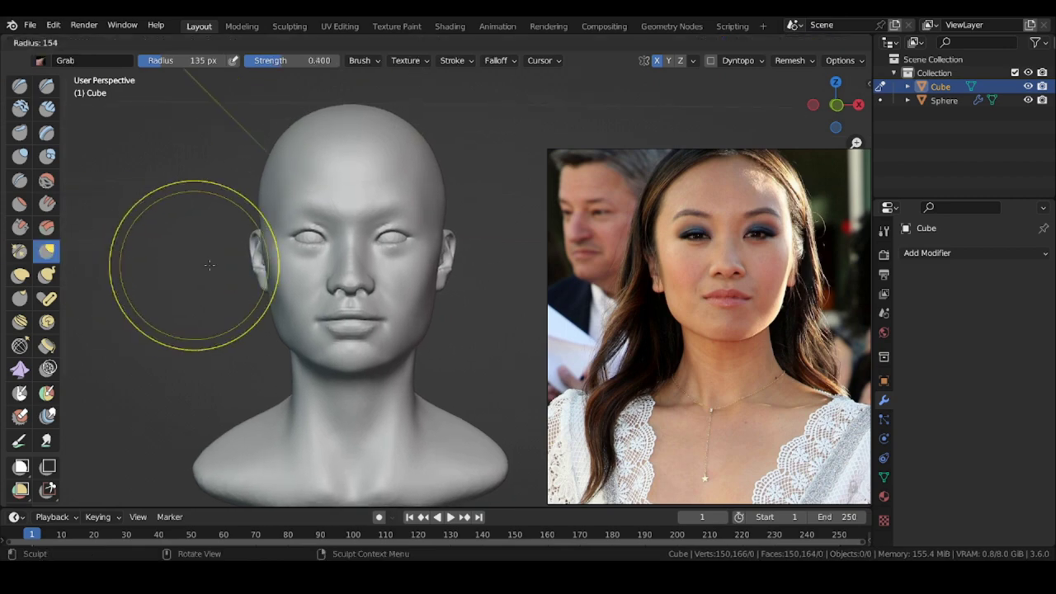
click(292, 266)
drag(260, 233, 256, 230)
shift+middle_drag(221, 221, 231, 242)
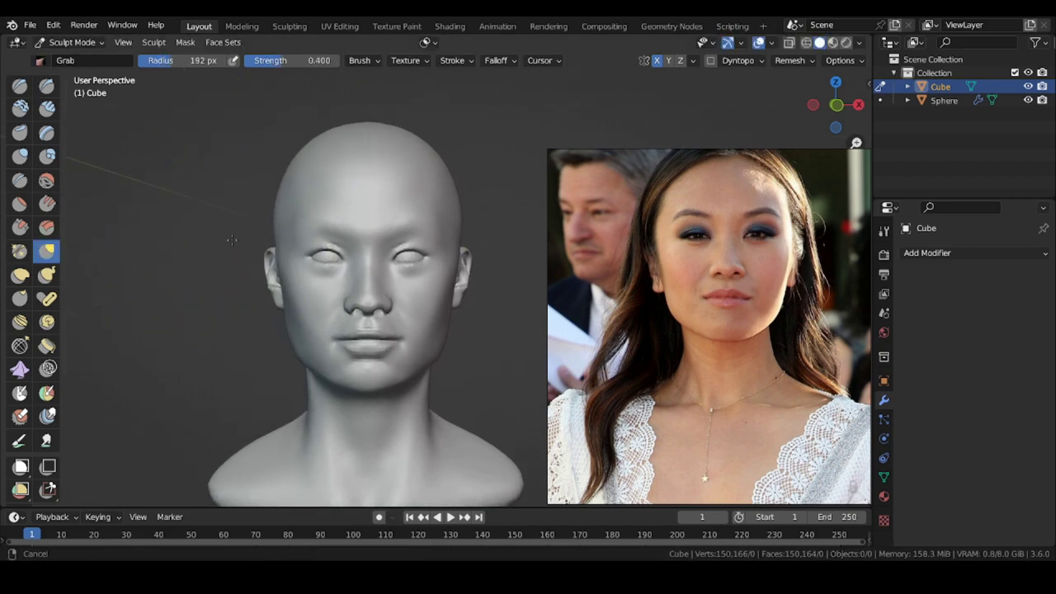
key(f)
click(463, 217)
shift+middle_drag(203, 290, 204, 265)
- Nudge the upper edge of the lower lip upward with an 85 px Grab brush
key(f)
click(346, 322)
ctrl+middle_drag(368, 326, 371, 255)
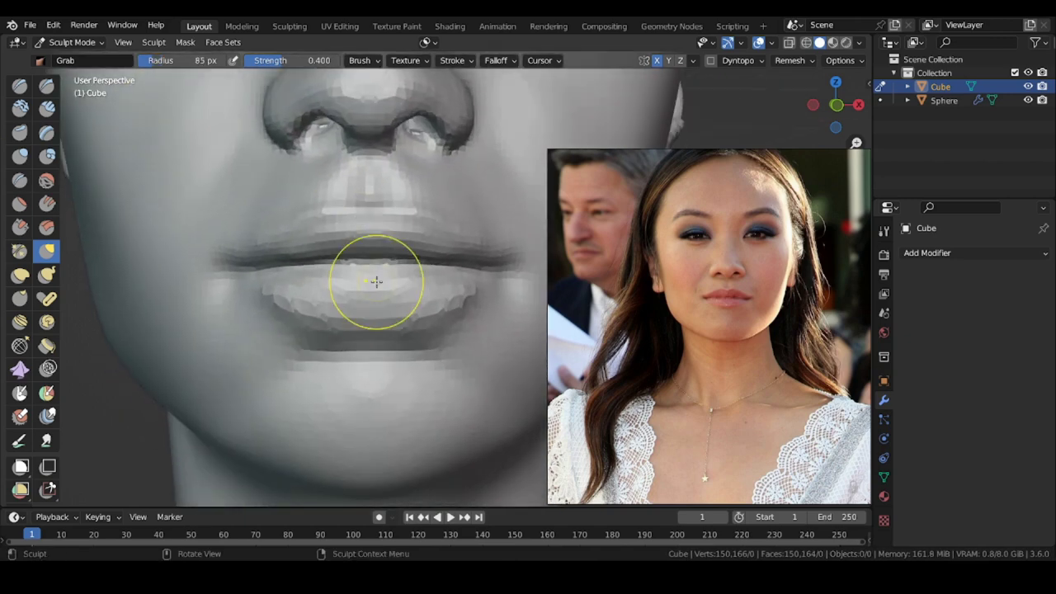
drag(413, 275, 413, 268)
mouse_move(446, 267)
middle_down()
mouse_move(384, 271)
mouse_move(537, 271)
middle_up()
- Reshape the area below the mouth corners with a 161 px Grab brush
key(f)
click(388, 268)
ctrl+middle_drag(266, 304, 231, 337)
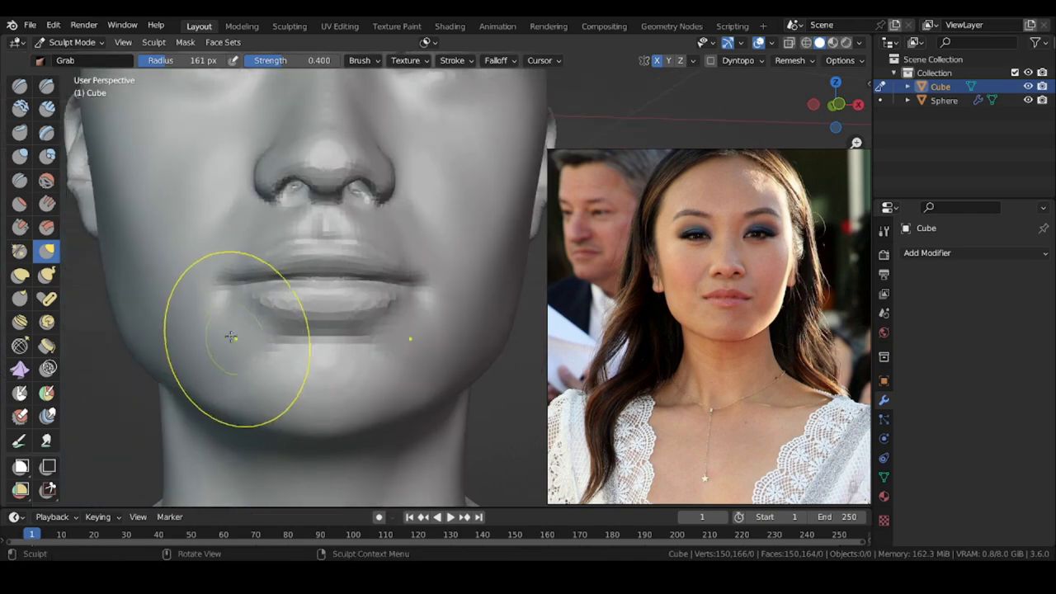
key(f)
click(248, 330)
- Adjust the curvature of the lips from below with a 95 px Grab brush
ctrl+middle_drag(289, 317, 311, 148)
key(f)
click(348, 318)
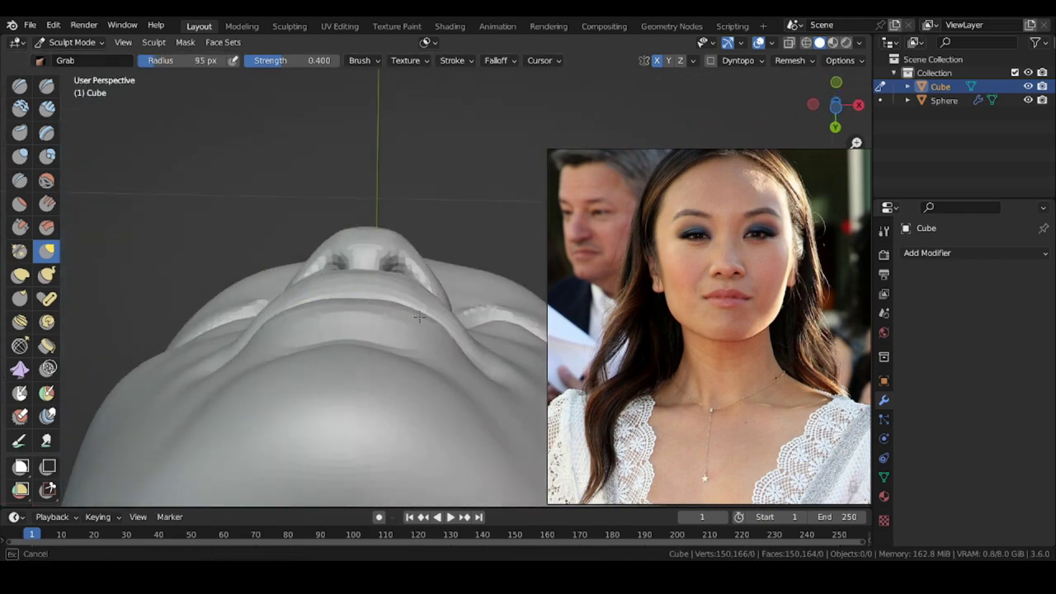
drag(383, 315, 383, 309)
mouse_move(379, 312)
middle_down()
mouse_move(277, 373)
mouse_move(330, 351)
mouse_move(293, 340)
middle_up()
ctrl+middle_drag(231, 284, 204, 317)
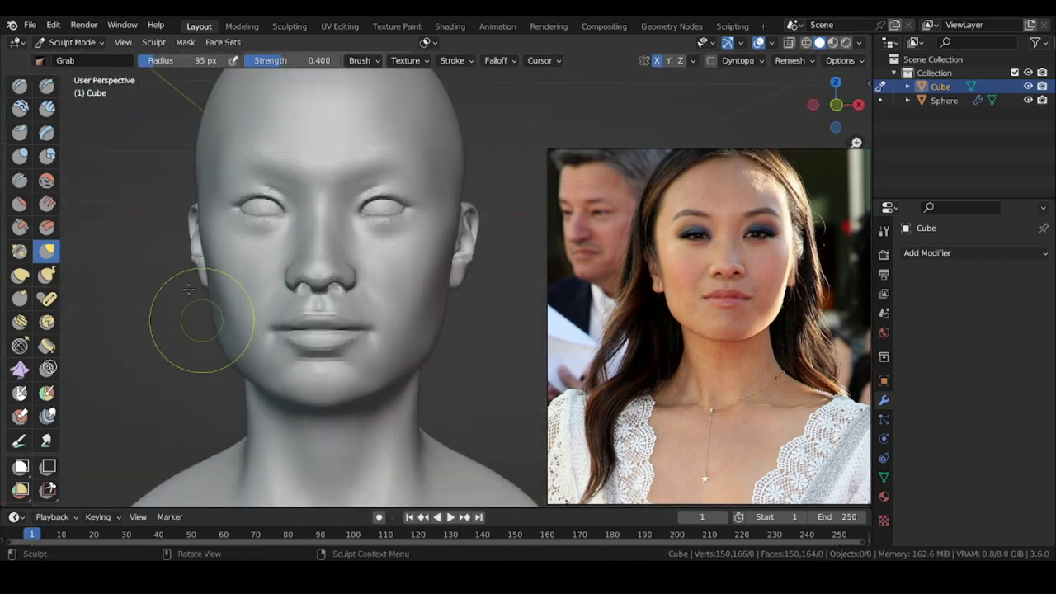
- Sharpen the upper eyelid line and the outer eye corner with the Crease brush at 62 and 55 px
shift+middle_drag(148, 245, 183, 279)
ctrl+middle_drag(415, 235, 404, 161)
click(20, 179)
key(f)
click(363, 248)
ctrl+middle_drag(397, 251, 363, 219)
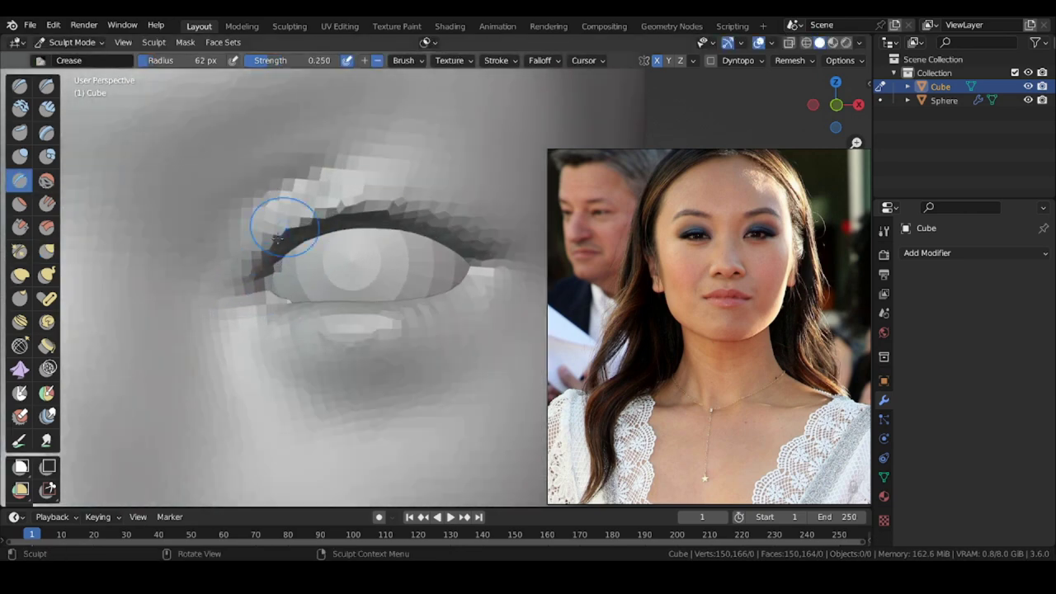
key(f)
click(464, 264)
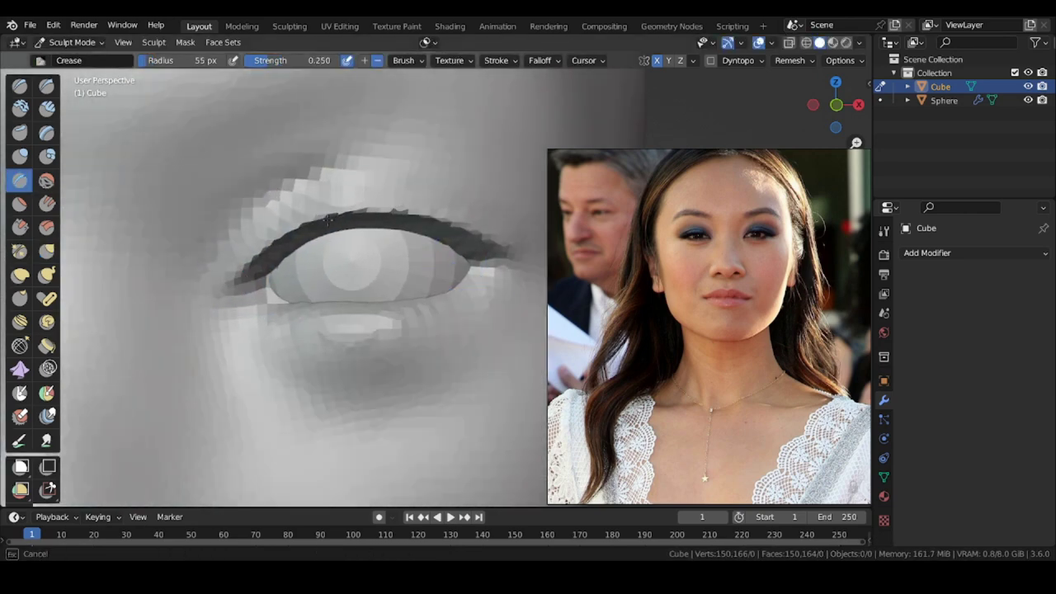
drag(434, 322, 496, 276)
middle_drag(252, 327, 249, 374)
drag(451, 216, 500, 233)
middle_drag(175, 277, 175, 169)
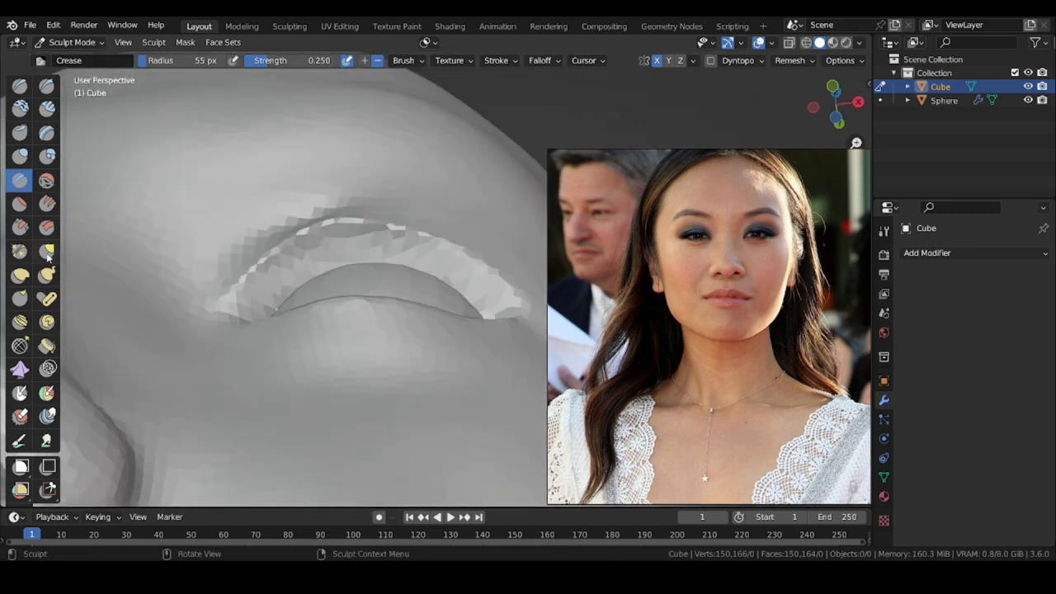
- Flatten the rim of the lower eyelid with a 66 px Scrape brush
middle_drag(322, 269, 324, 240)
key(g)
mouse_move(239, 284)
middle_down()
mouse_move(241, 408)
mouse_move(251, 403)
middle_up()
key(shift+t)
key(f)
click(281, 320)
drag(327, 306, 357, 305)
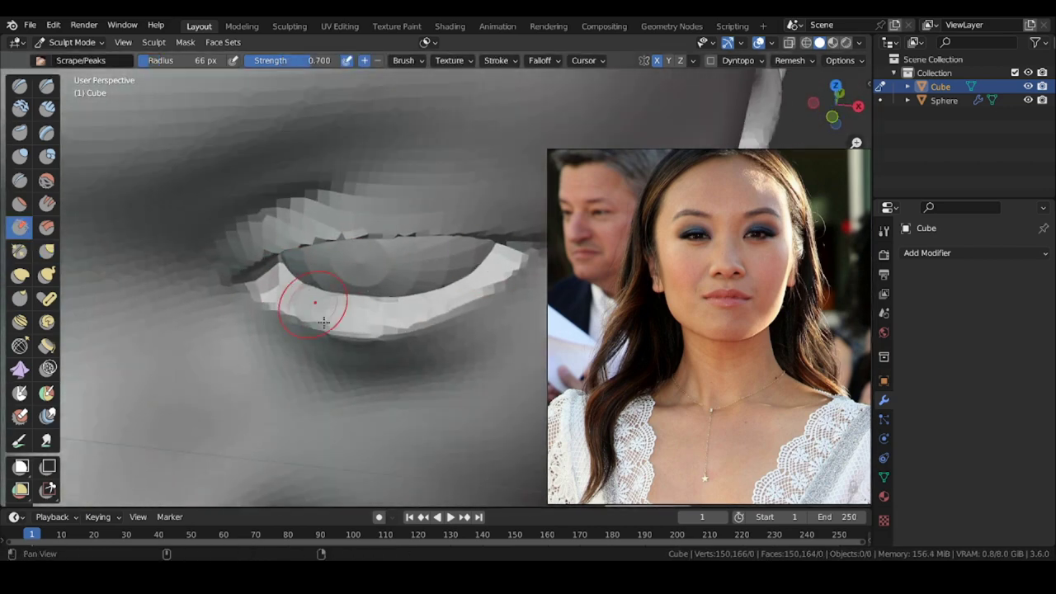
- Crease the edge of the lower eyelid and carve in along it with a 72 px SculptDraw brush
shift+middle_drag(324, 322, 221, 306)
key(shift+c)
mouse_move(248, 307)
mouse_down()
mouse_move(308, 308)
mouse_move(386, 283)
mouse_up()
mouse_move(172, 309)
shift+middle_down()
mouse_move(193, 280)
mouse_move(197, 247)
shift+middle_up()
key(x)
ctrl+drag(285, 288, 404, 276)
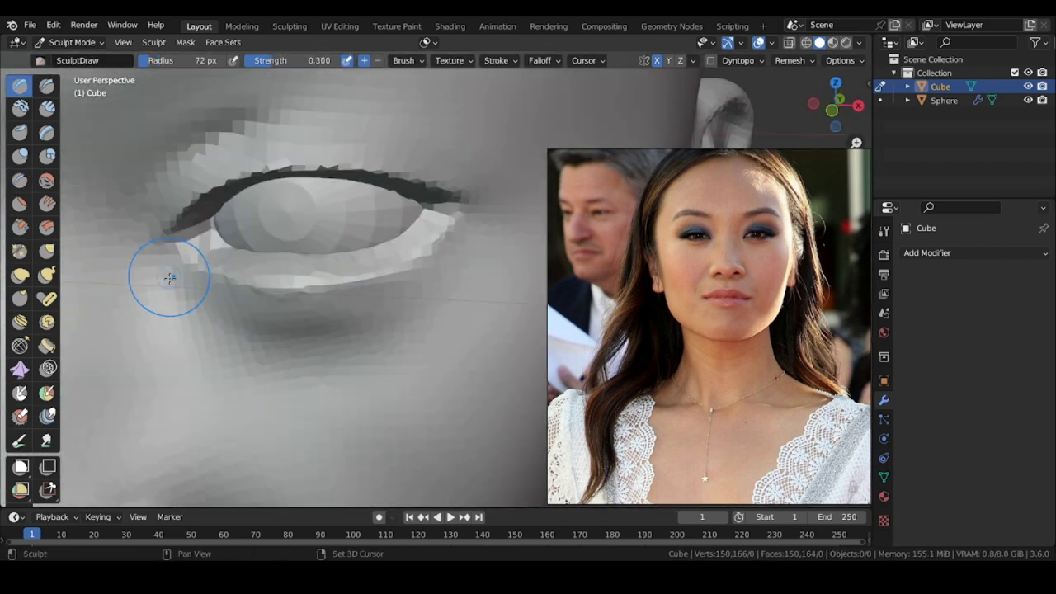
- Reshape the inner corner of the eye with a 137 px Grab brush
mouse_move(170, 278)
middle_down()
mouse_move(290, 266)
mouse_move(251, 209)
mouse_move(264, 170)
middle_up()
key(f)
click(255, 170)
mouse_move(189, 211)
middle_down()
mouse_move(205, 281)
mouse_move(204, 258)
middle_up()
ctrl+middle_drag(204, 257, 202, 299)
mouse_move(202, 299)
shift+middle_down()
mouse_move(297, 302)
mouse_move(273, 227)
mouse_move(284, 240)
shift+middle_up()
key(g)
key(f)
click(295, 258)
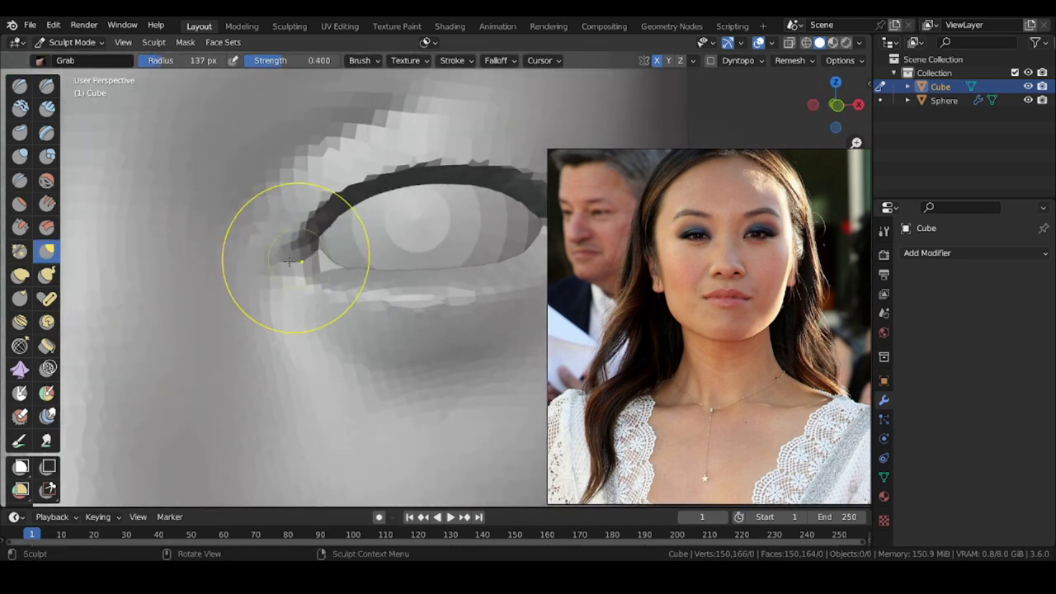
- Adjust the upper eyelid with a 101 px Grab brush and the lower eyelid at 168 px
mouse_move(302, 200)
ctrl+middle_down()
mouse_move(300, 219)
mouse_move(347, 198)
ctrl+middle_up()
key(f)
click(347, 198)
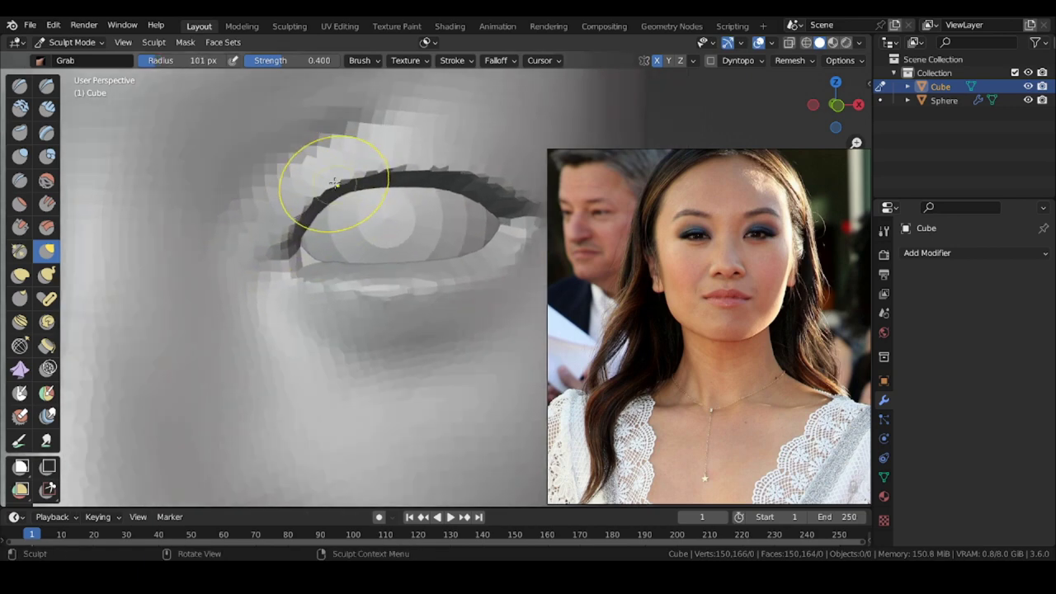
middle_drag(308, 272, 306, 253)
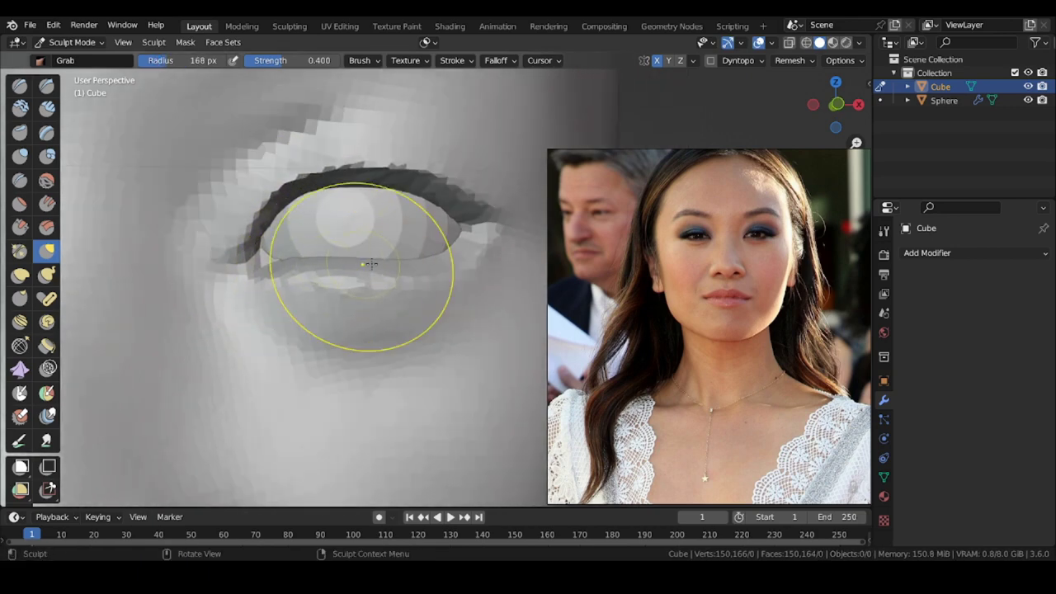
- Find and enlarge the close-up reference photo of the face with dark bangs and a green turtleneck
scroll(555, 245, down, 5)
middle_drag(557, 248, 717, 227)
scroll(718, 240, down, 5)
middle_drag(671, 252, 723, 345)
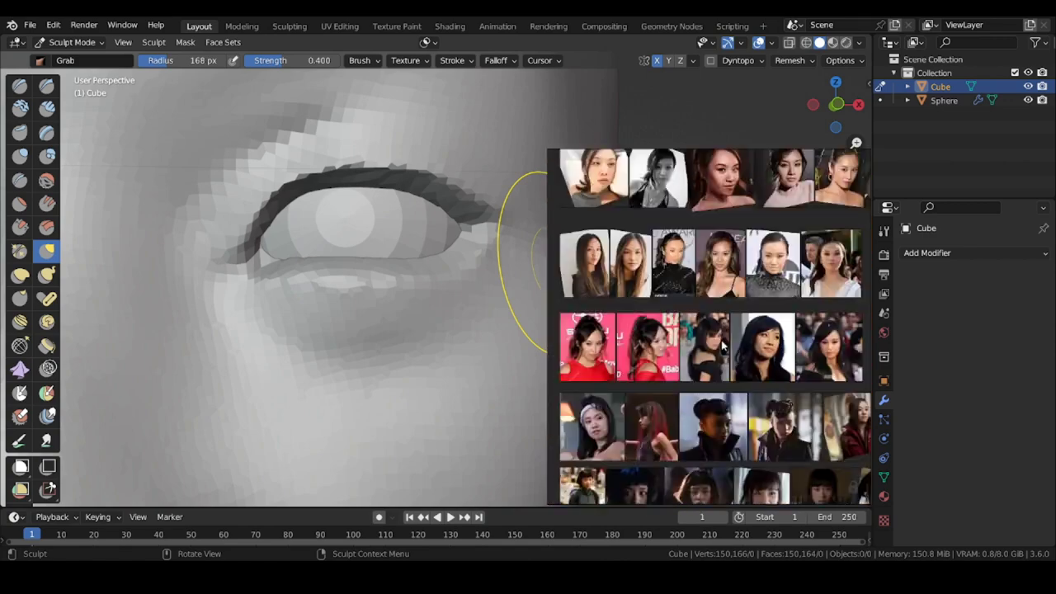
middle_drag(759, 485, 682, 316)
scroll(682, 316, up, 5)
scroll(682, 316, down, 4)
mouse_move(769, 307)
middle_down()
mouse_move(696, 302)
mouse_move(695, 334)
middle_up()
scroll(696, 304, up, 6)
scroll(695, 334, up, 1)
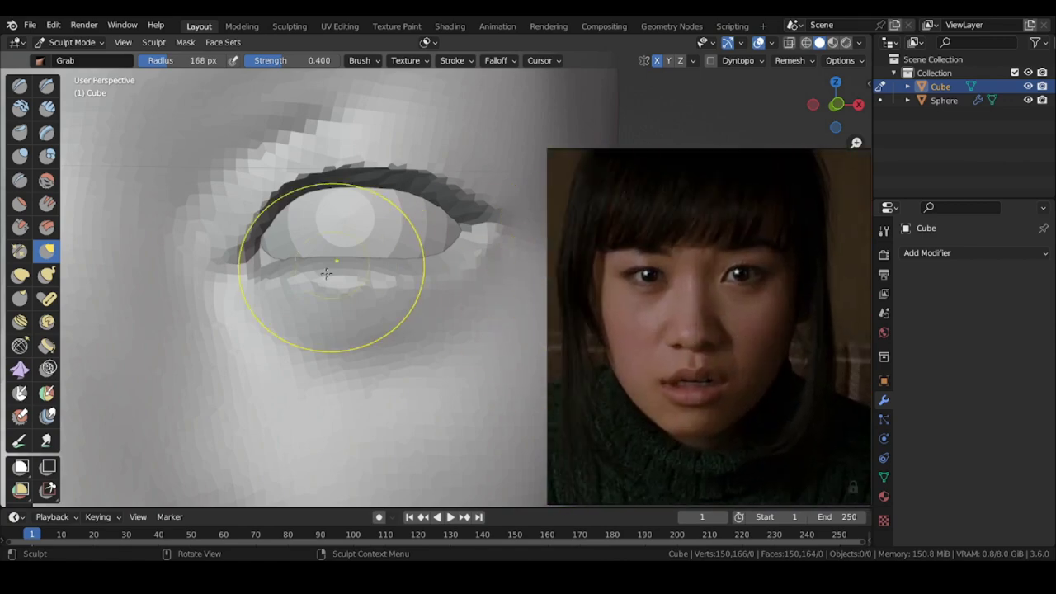
- Pull the middle of the upper eyelid slightly down with a 122 px Grab brush
shift+middle_drag(326, 273, 333, 297)
key(f)
click(340, 213)
drag(343, 207, 342, 216)
- Raise the outer part of the lower eyelid with a 122 px Grab brush, then refine the eye at 77 px
middle_drag(357, 203, 335, 308)
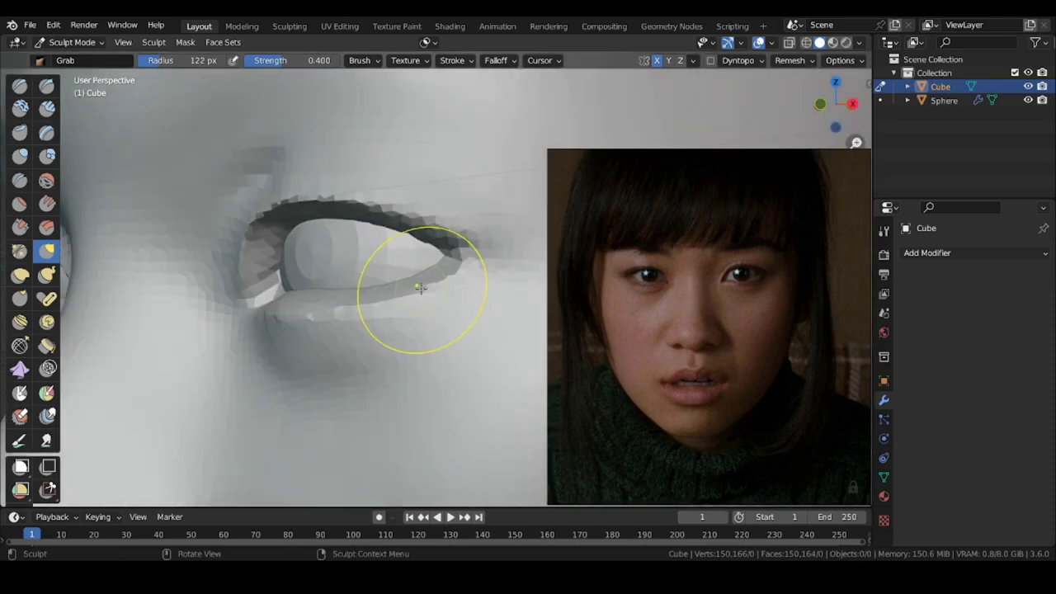
drag(421, 288, 418, 283)
mouse_move(363, 308)
middle_down()
mouse_move(393, 330)
mouse_move(350, 305)
mouse_move(231, 304)
middle_up()
key(f)
click(325, 304)
scroll(320, 277, down, 7)
scroll(223, 304, down, 2)
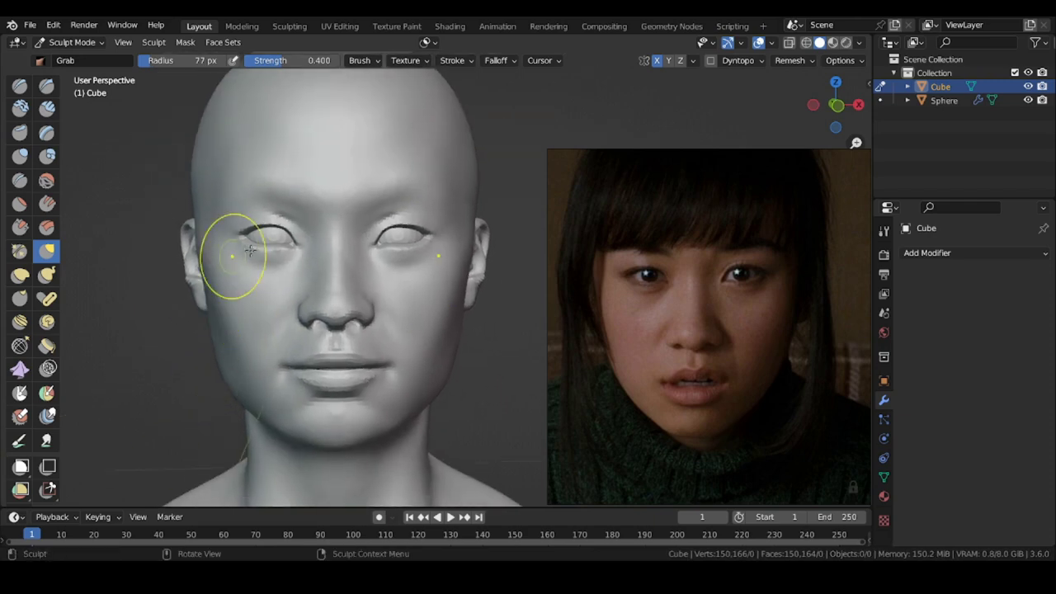
- Smooth the area above the inner eye corner using the SculptDraw brush reduced to 33 px
scroll(232, 255, up, 2)
key(x)
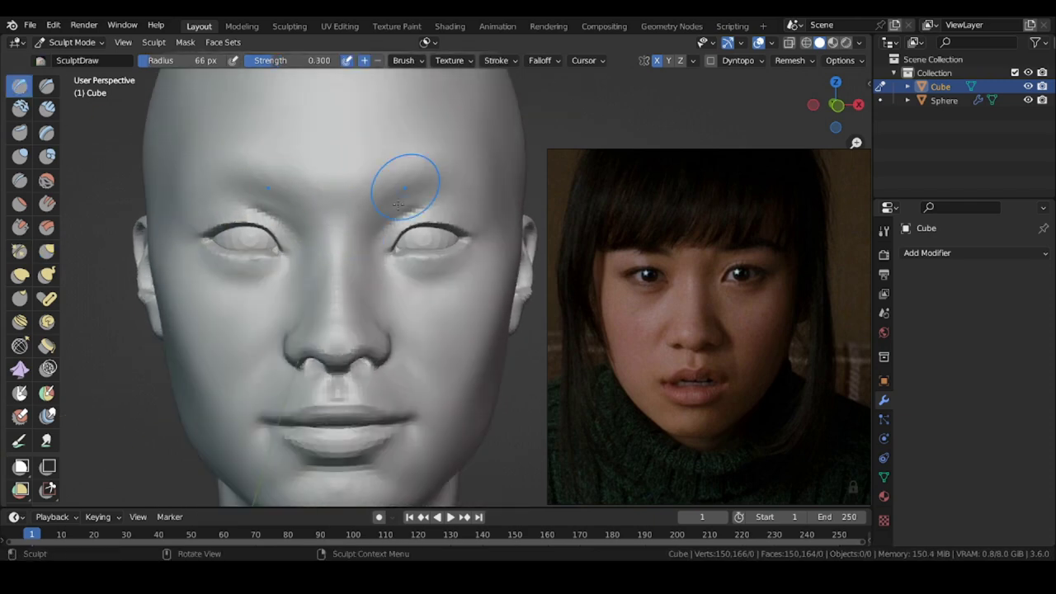
scroll(405, 202, up, 3)
key(f)
click(405, 211)
shift+drag(403, 203, 379, 225)
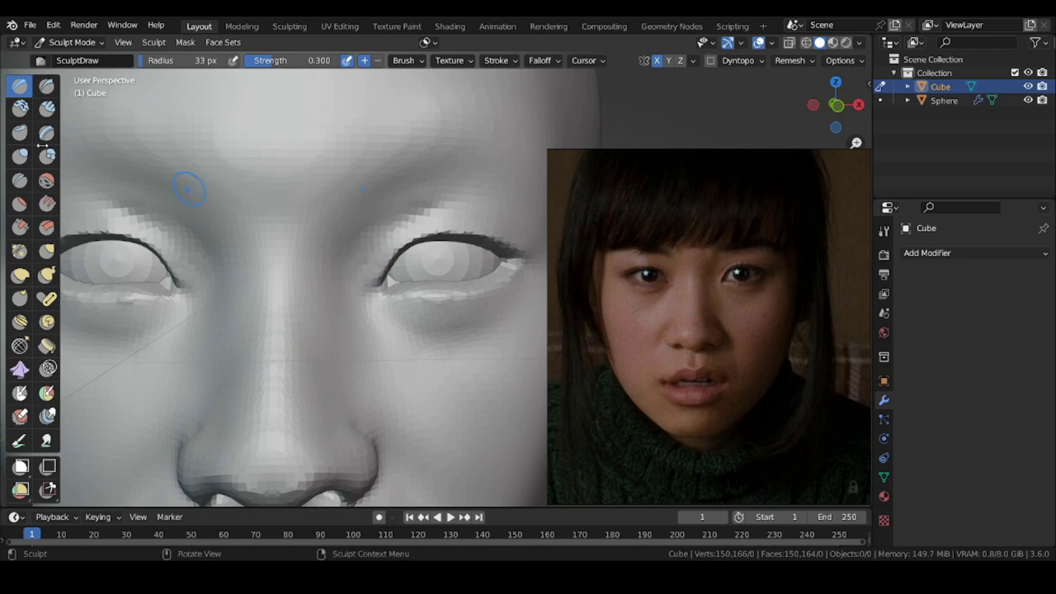
- Sculpt the under-eye area with a 52 px SculptDraw brush and shape the cheek beside the nose at 132 px
shift+middle_drag(188, 189, 118, 177)
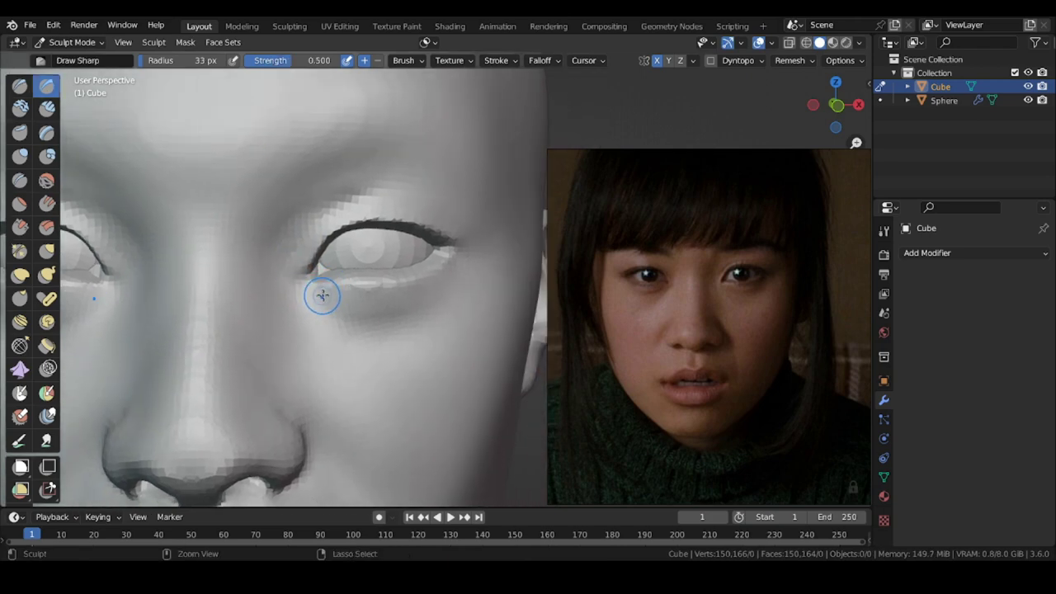
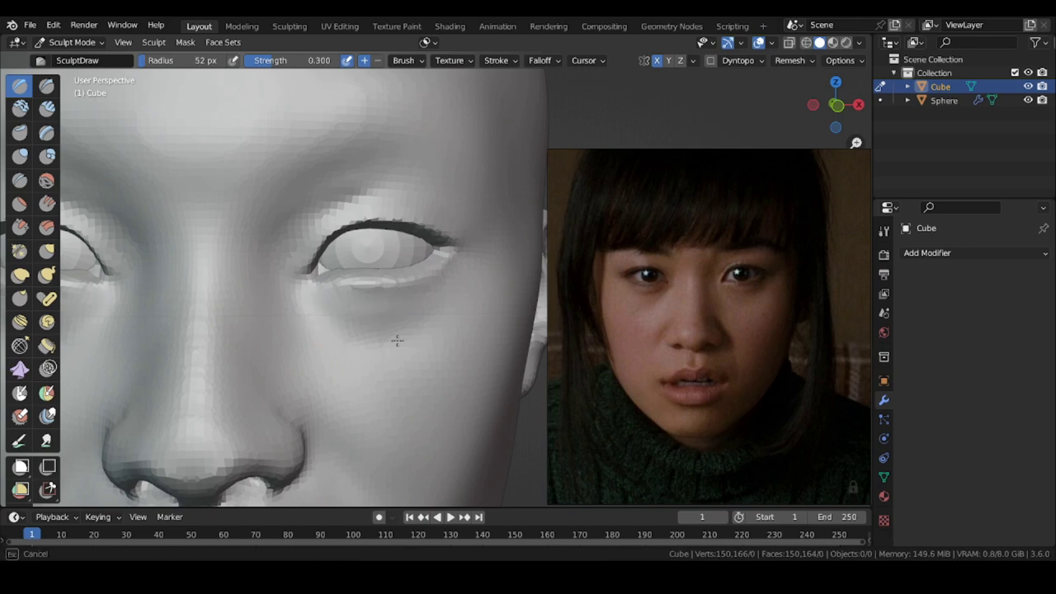
middle_drag(468, 258, 462, 241)
key(f)
click(328, 311)
drag(324, 309, 302, 294)
middle_drag(302, 294, 289, 312)
drag(289, 312, 292, 320)
mouse_move(291, 319)
middle_down()
mouse_move(371, 328)
mouse_move(302, 322)
mouse_move(391, 358)
mouse_move(292, 290)
mouse_move(405, 306)
mouse_move(399, 292)
mouse_move(378, 325)
middle_up()
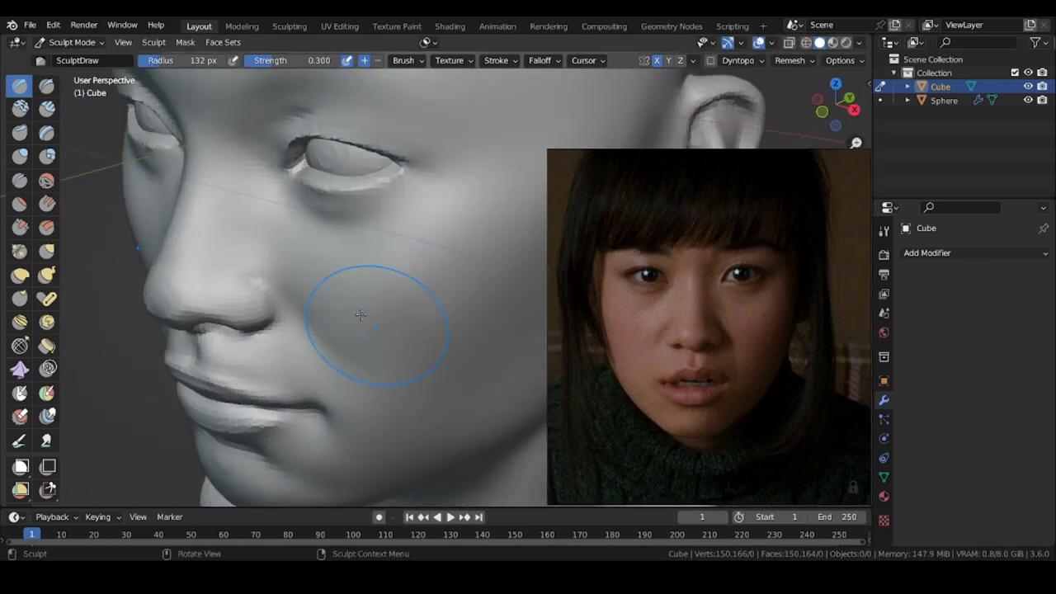
mouse_move(406, 360)
middle_down()
mouse_move(377, 325)
mouse_move(454, 310)
mouse_move(479, 289)
middle_up()
- Define the fold above the upper eyelid with a 57 px Draw Sharp brush and smooth it
mouse_move(434, 262)
shift+middle_down()
mouse_move(459, 309)
mouse_move(517, 310)
shift+middle_up()
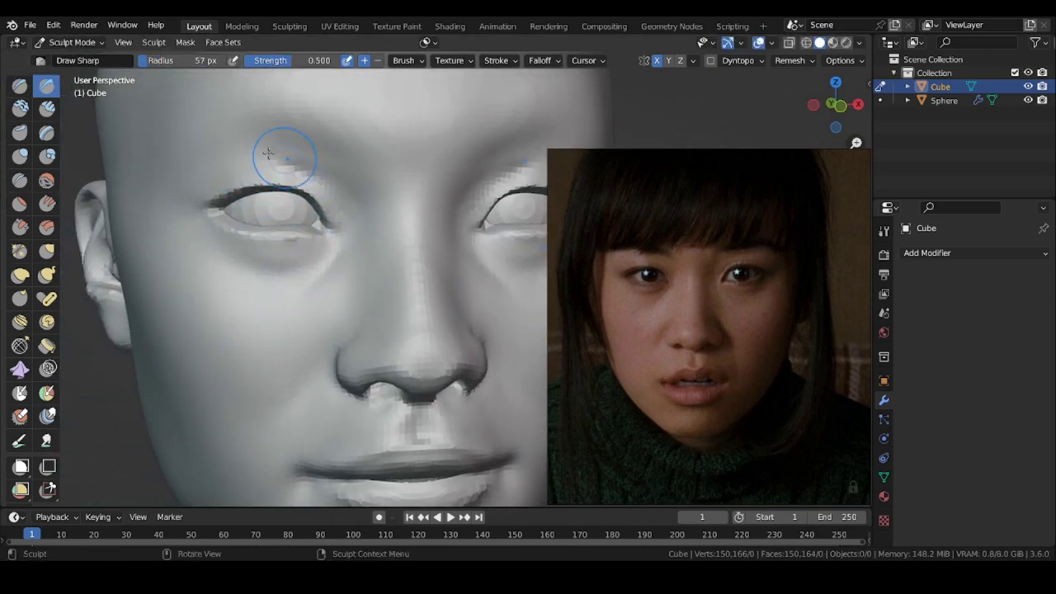
middle_drag(268, 154, 271, 164)
shift+drag(285, 170, 323, 184)
scroll(322, 177, down, 3)
middle_drag(323, 184, 256, 202)
- Adjust the area between the nose and upper lip with a 57 px Grab brush
click(47, 251)
scroll(356, 338, up, 3)
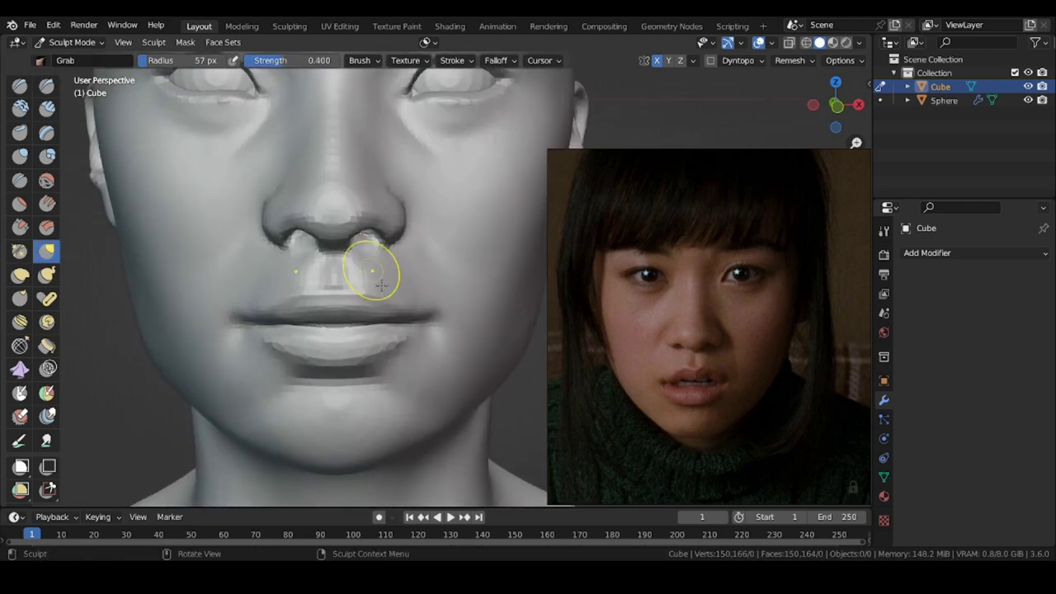
scroll(380, 286, up, 1)
drag(287, 299, 288, 295)
scroll(323, 314, down, 3)
- Reshape the chin and jaw contour with the Grab brush enlarged to 73 px
key(f)
click(284, 367)
scroll(297, 369, down, 1)
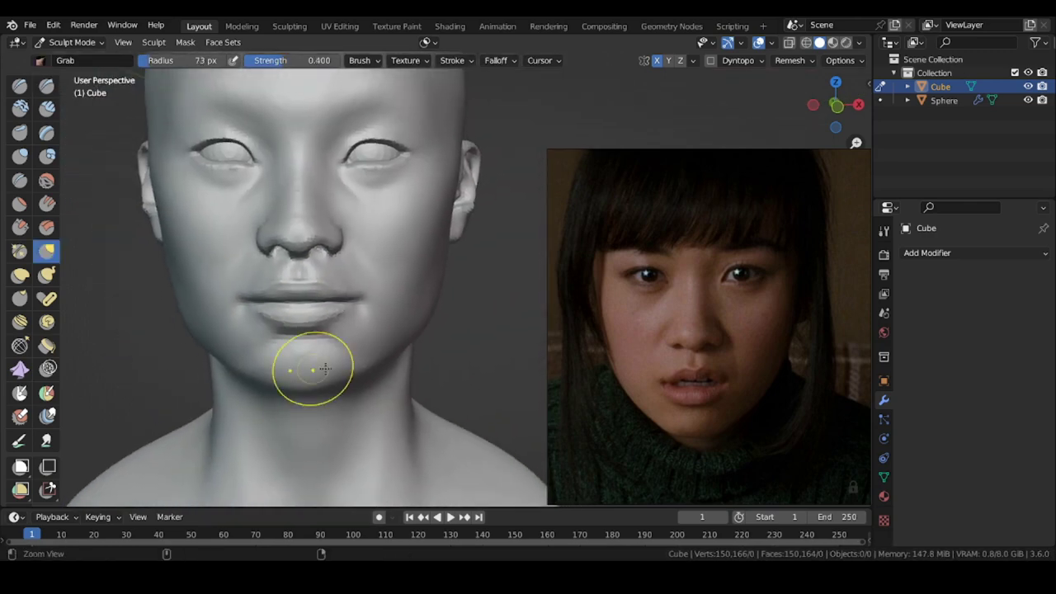
middle_drag(347, 347, 298, 325)
scroll(298, 325, up, 3)
drag(402, 336, 399, 335)
scroll(363, 334, down, 6)
middle_drag(201, 306, 272, 301)
scroll(297, 288, up, 4)
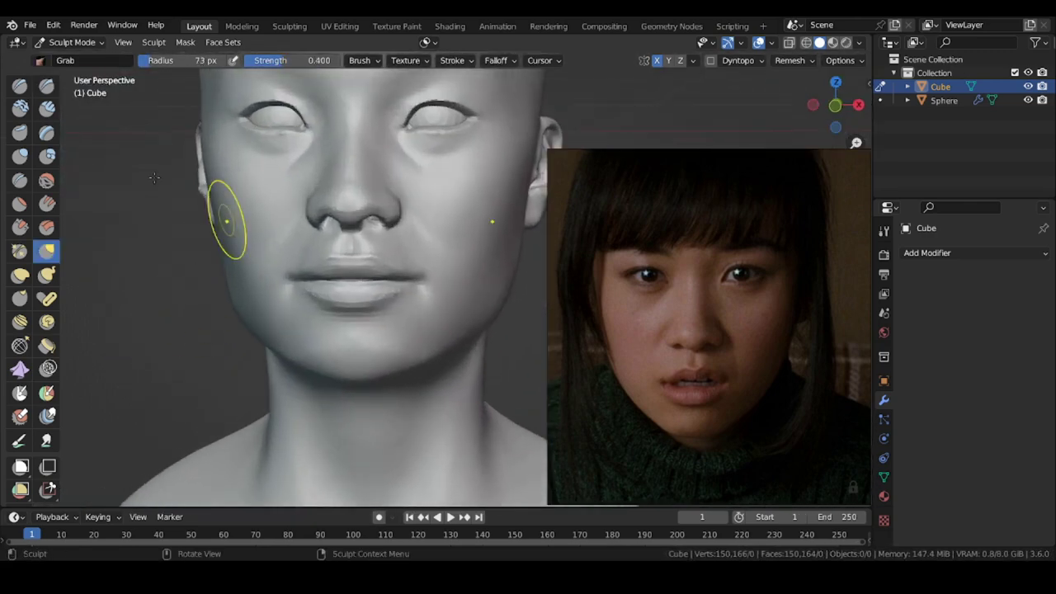
- Try to reshape the area around the mouth with the Grab brush
click(20, 86)
mouse_move(359, 363)
middle_down()
mouse_move(363, 331)
mouse_move(296, 373)
mouse_move(303, 323)
middle_up()
click(48, 251)
drag(309, 326, 313, 323)
mouse_move(320, 324)
middle_down()
mouse_move(250, 323)
mouse_move(320, 312)
mouse_move(330, 327)
mouse_move(230, 321)
mouse_move(302, 318)
middle_up()
scroll(330, 323, up, 2)
key(ctrl+z)
- Reshape the lower face at 136 px and the cheek at 103 px with the Grab brush, following the three-quarter reference
scroll(298, 338, down, 4)
scroll(563, 314, down, 5)
scroll(634, 307, up, 5)
middle_drag(161, 309, 257, 307)
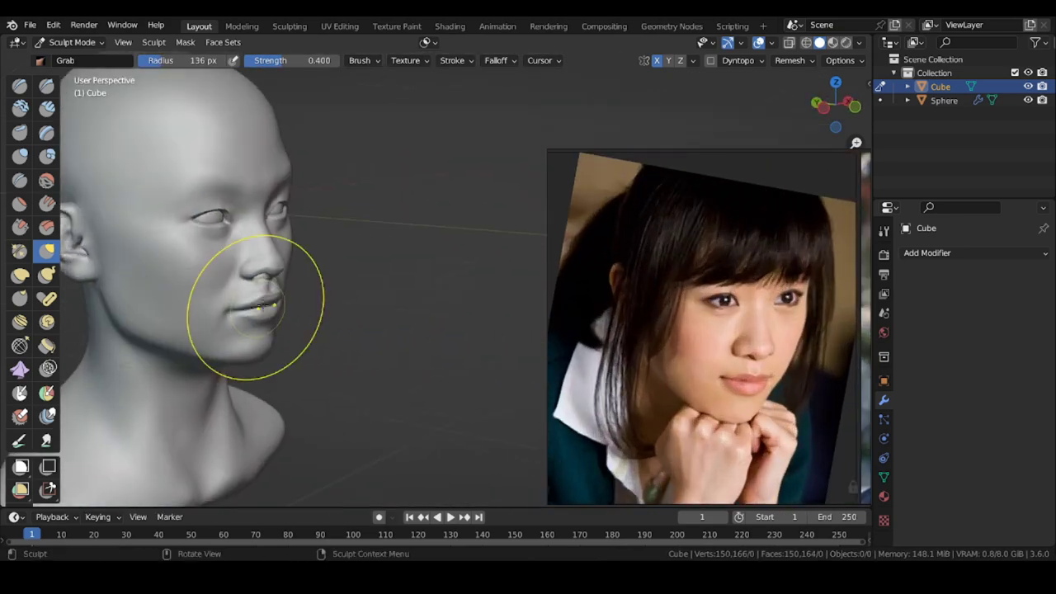
middle_drag(307, 235, 264, 244)
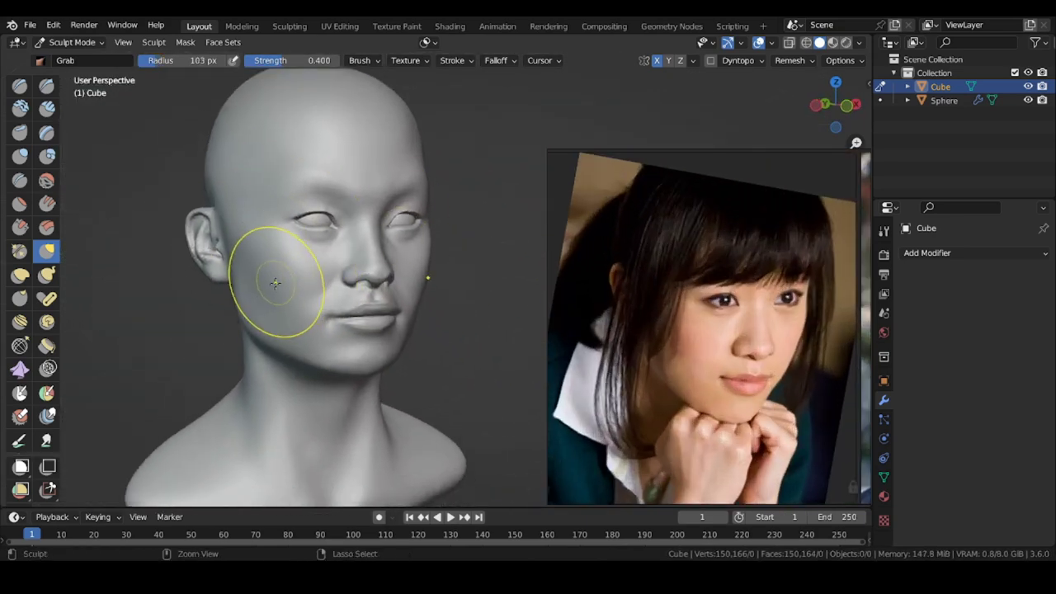
middle_drag(290, 314, 409, 334)
scroll(313, 285, up, 2)
- Sculpt the area around the mouth corner and chin with the SculptDraw brush at 56 px
key(x)
mouse_move(285, 288)
middle_down()
mouse_move(347, 270)
mouse_move(304, 248)
mouse_move(332, 283)
mouse_move(285, 285)
middle_up()
key(f)
click(347, 269)
key(f)
click(288, 269)
scroll(553, 327, down, 6)
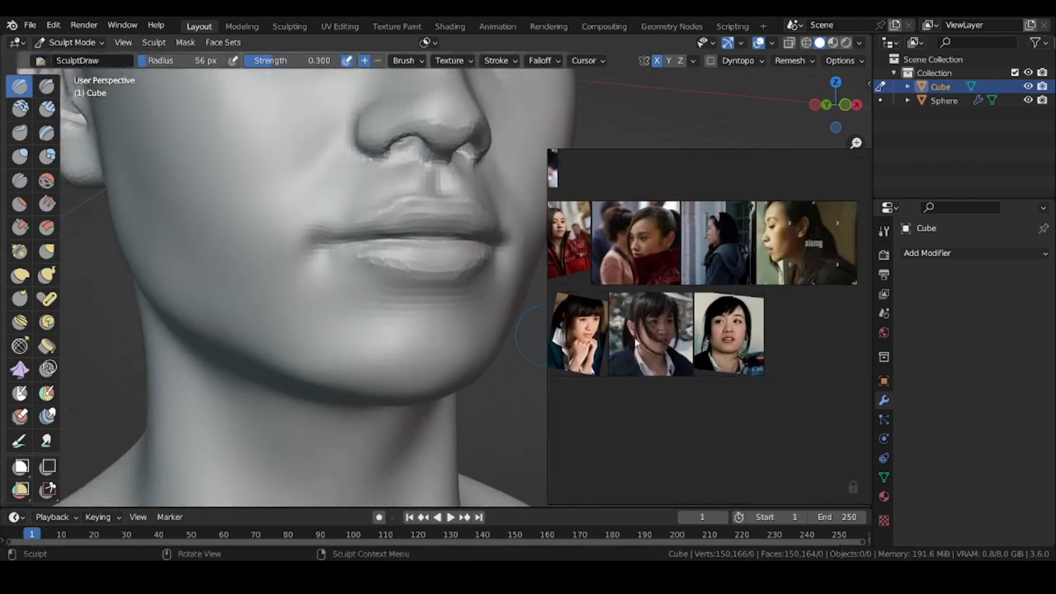
- Bring up the side-profile reference photo and sculpt the chin below the lower lip with a 62 px SculptDraw brush
middle_drag(636, 344, 698, 448)
mouse_move(606, 383)
middle_down()
mouse_move(699, 383)
mouse_move(763, 367)
middle_up()
mouse_move(566, 331)
middle_down()
mouse_move(623, 310)
mouse_move(726, 307)
middle_up()
scroll(673, 291, up, 8)
mouse_move(353, 332)
middle_down()
mouse_move(224, 336)
mouse_move(212, 303)
mouse_move(226, 294)
middle_up()
scroll(350, 324, up, 1)
key(bracketright)
drag(395, 328, 399, 328)
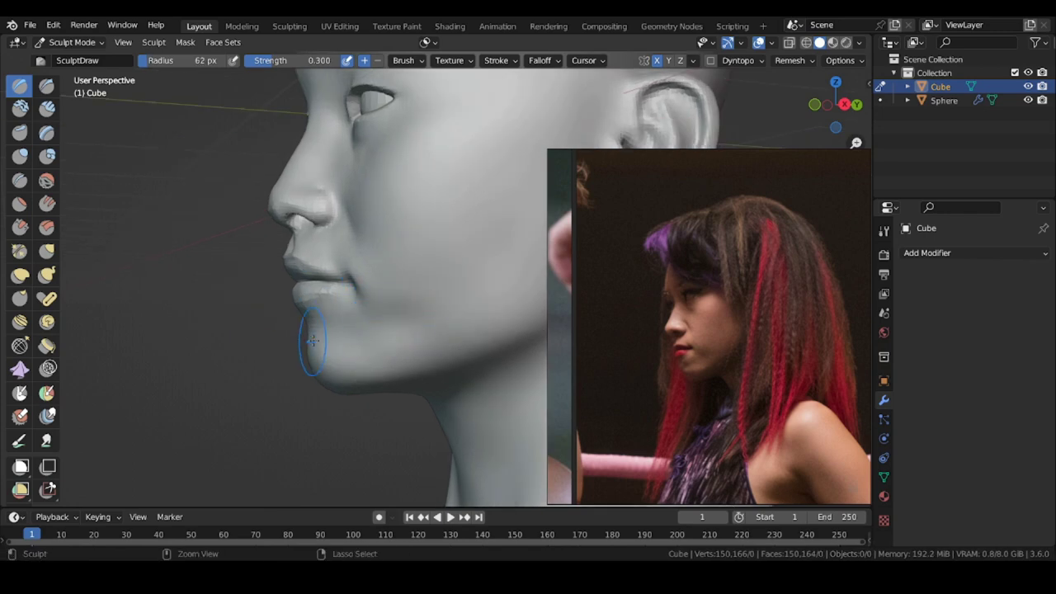
drag(354, 330, 356, 330)
middle_drag(346, 330, 381, 359)
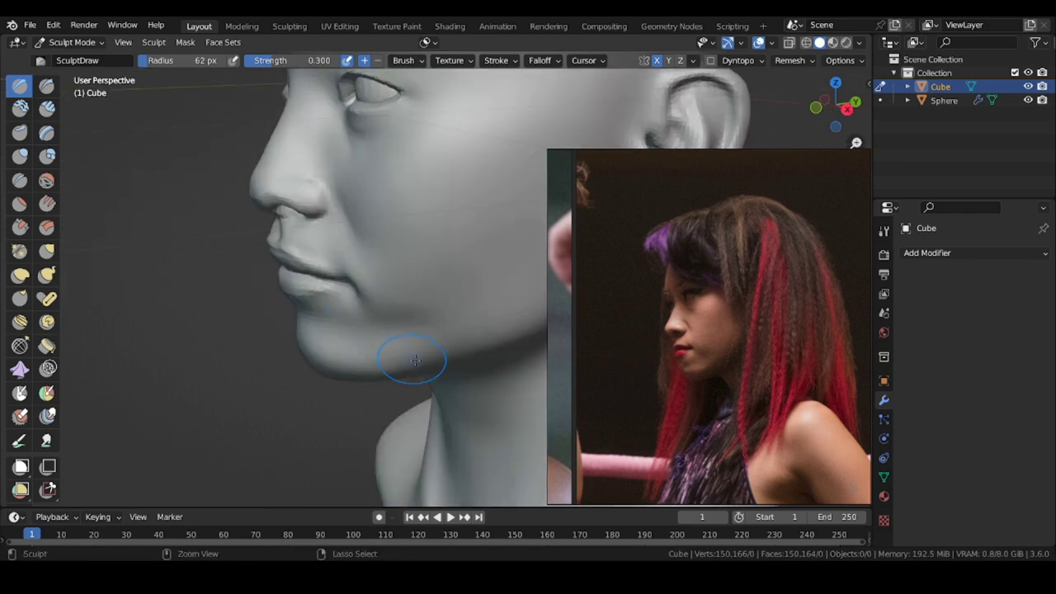
- Soften the area below the mouth corner with a 58 px SculptDraw brush
scroll(319, 276, up, 1)
mouse_move(320, 279)
middle_down()
mouse_move(339, 292)
mouse_move(365, 288)
middle_up()
drag(365, 288, 348, 311)
middle_drag(348, 310, 391, 306)
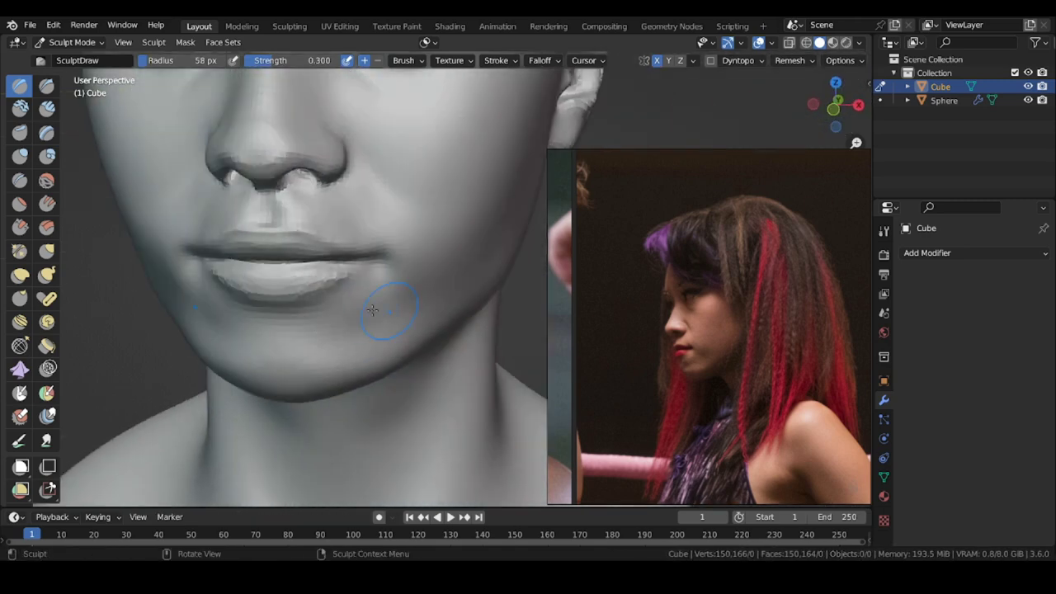
middle_drag(292, 340, 322, 328)
- Build up the mouth corner and the adjoining lower cheek with a 63 px SculptDraw brush
scroll(215, 299, up, 1)
mouse_move(220, 313)
middle_down()
mouse_move(236, 324)
mouse_move(281, 301)
mouse_move(299, 263)
middle_up()
key(d)
drag(306, 255, 295, 273)
mouse_move(295, 277)
middle_down()
mouse_move(218, 282)
mouse_move(296, 282)
middle_up()
click(19, 91)
drag(307, 251, 297, 268)
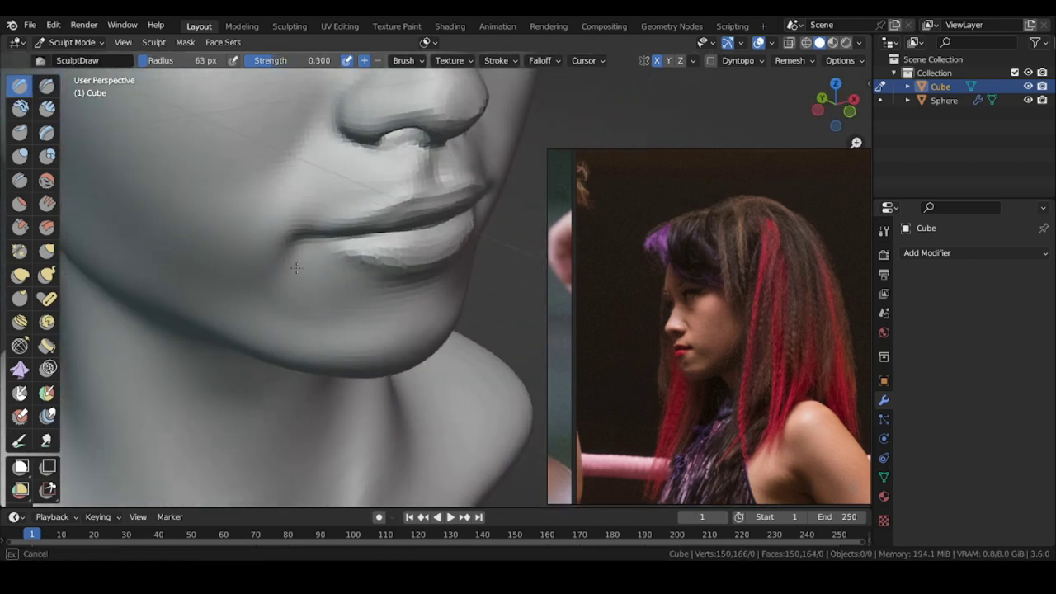
drag(218, 272, 242, 233)
- Sculpt the side of the chin below the mouth with a 61 px SculptDraw brush
middle_drag(286, 289, 162, 278)
key(f)
click(329, 303)
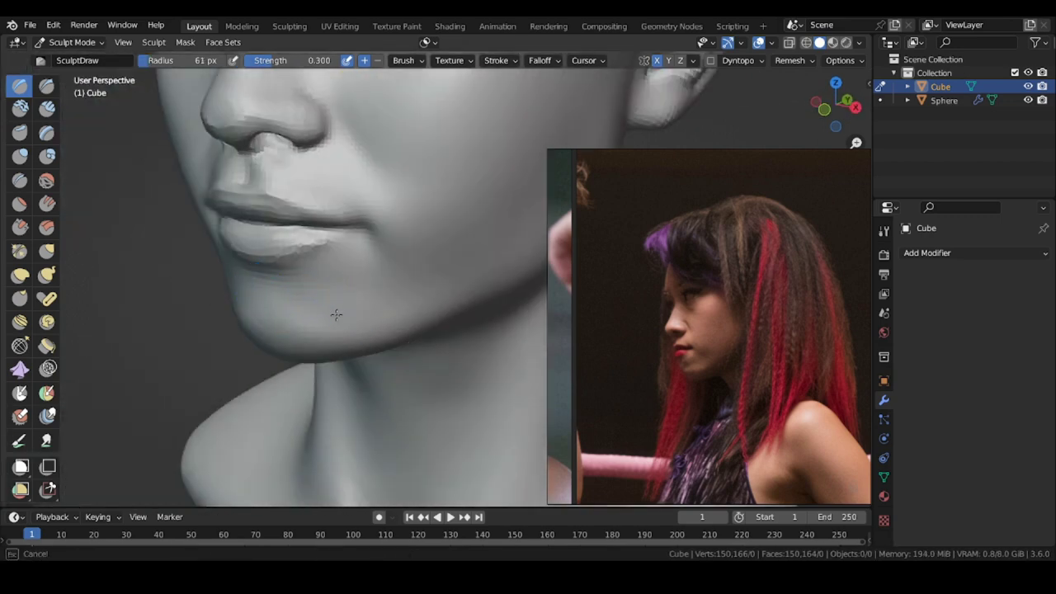
middle_drag(336, 314, 258, 301)
drag(273, 317, 281, 321)
- Shape the cheek beside the mouth corner with the SculptDraw brush enlarged to 73 px
scroll(285, 318, down, 2)
middle_drag(285, 318, 363, 319)
key(f)
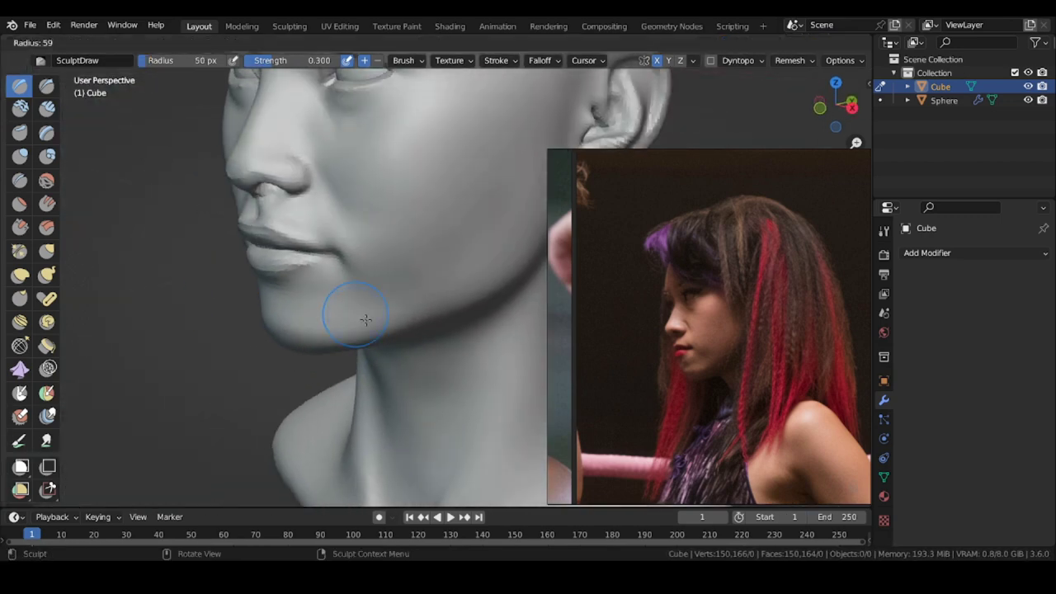
click(381, 318)
mouse_move(352, 231)
middle_down()
mouse_move(366, 276)
mouse_move(297, 282)
mouse_move(432, 252)
mouse_move(337, 365)
mouse_move(382, 288)
middle_up()
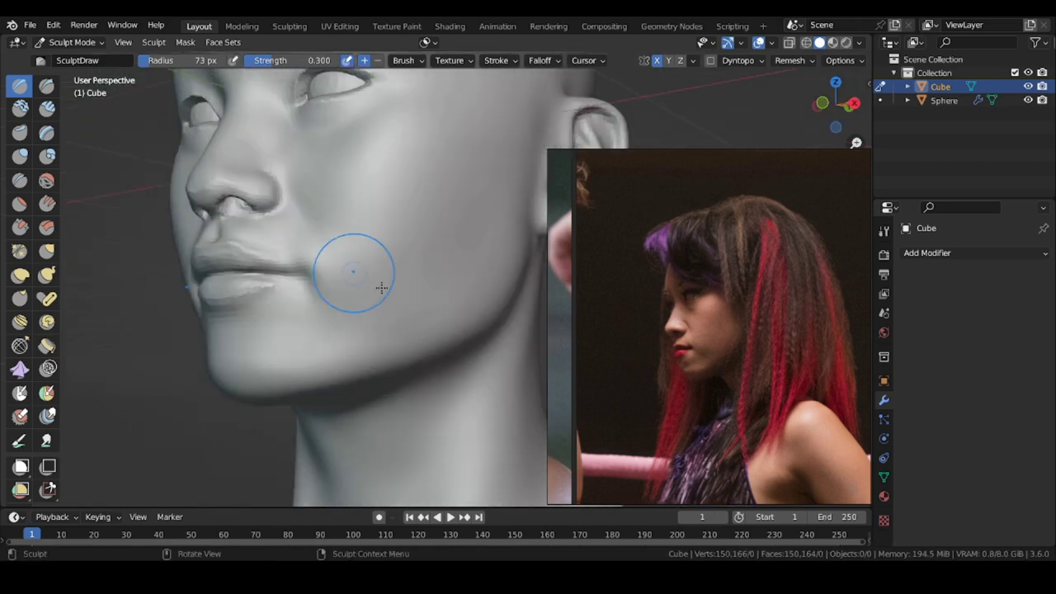
shift+middle_drag(314, 387, 363, 433)
scroll(400, 363, down, 3)
- Refine the cheek below the eye from several angles with the 73 px SculptDraw brush
mouse_move(406, 359)
middle_down()
mouse_move(450, 379)
mouse_move(371, 363)
middle_up()
scroll(375, 347, up, 2)
shift+middle_drag(379, 306, 423, 336)
mouse_move(330, 289)
middle_down()
mouse_move(372, 273)
mouse_move(342, 299)
mouse_move(470, 305)
mouse_move(345, 264)
middle_up()
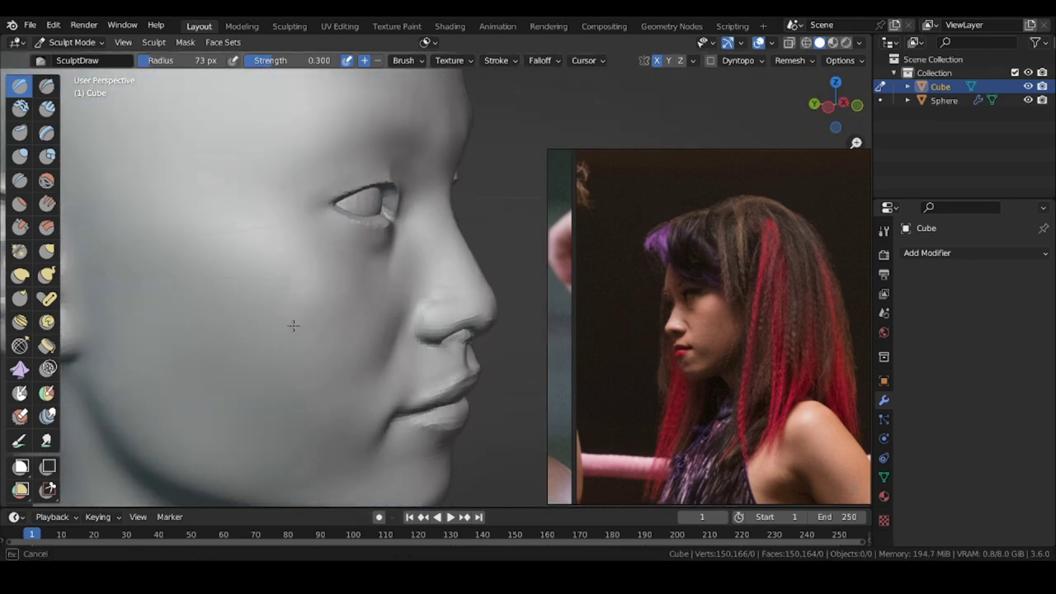
middle_drag(293, 326, 392, 291)
middle_drag(215, 273, 144, 271)
scroll(248, 280, down, 2)
scroll(627, 338, down, 6)
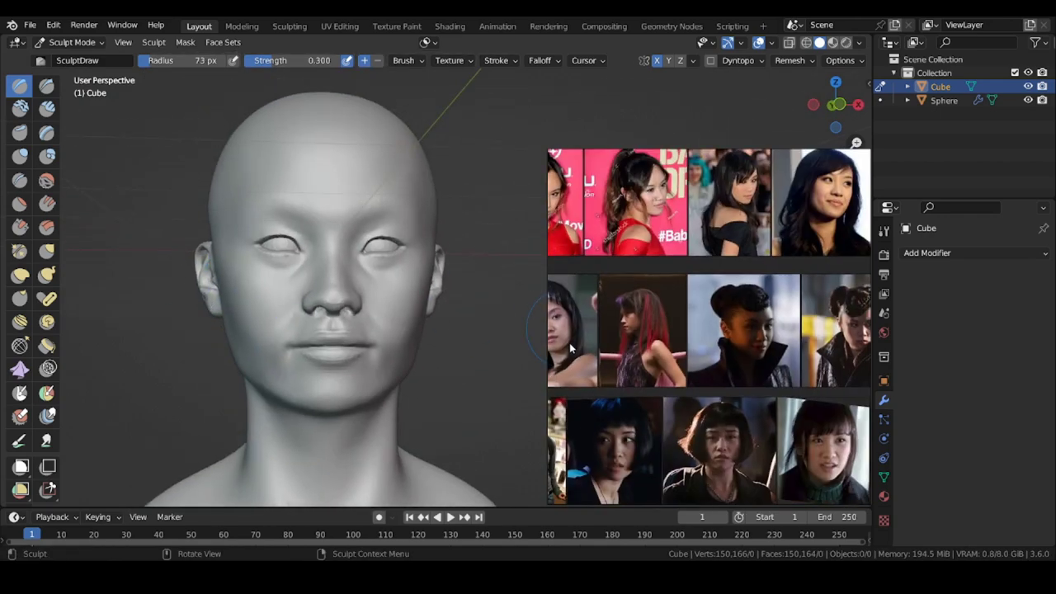
- Bring up the dark-collared coat reference photo and sculpt the upper cheek beside the eye with a 78 px SculptDraw brush
middle_drag(570, 343, 514, 341)
scroll(776, 331, up, 6)
middle_drag(798, 394, 863, 437)
mouse_move(128, 153)
middle_down()
mouse_move(170, 208)
mouse_move(165, 179)
middle_up()
key(f)
click(400, 231)
scroll(383, 232, up, 3)
shift+middle_drag(383, 231, 420, 201)
key(f)
click(192, 262)
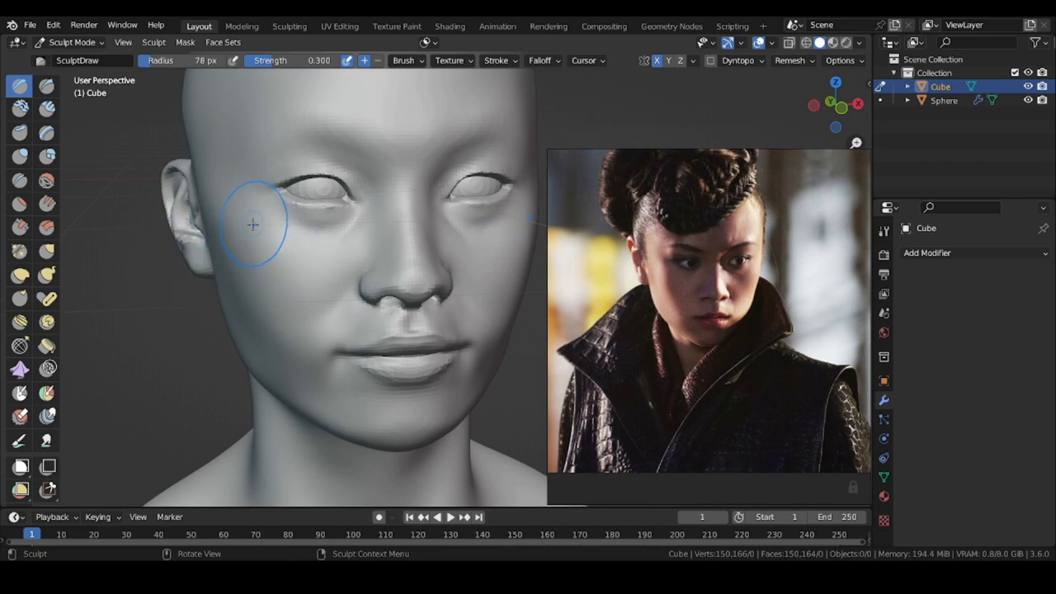
- Shape the temple beside the outer eye corner with the SculptDraw brush at 84 px
middle_drag(253, 224, 253, 281)
mouse_move(291, 211)
middle_down()
mouse_move(244, 234)
mouse_move(272, 244)
mouse_move(322, 202)
mouse_move(306, 179)
mouse_move(228, 245)
mouse_move(264, 212)
middle_up()
scroll(266, 238, up, 1)
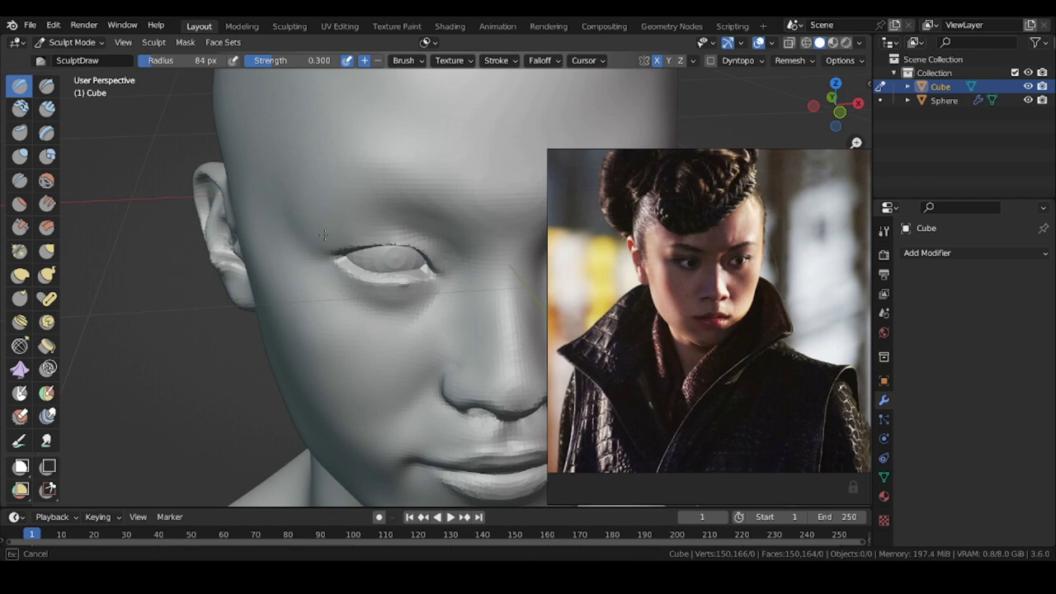
mouse_move(324, 235)
middle_down()
mouse_move(313, 244)
mouse_move(253, 220)
mouse_move(272, 219)
mouse_move(164, 218)
mouse_move(175, 216)
middle_up()
middle_drag(262, 203, 319, 245)
- Flatten the side of the face beside the eye with the Scrape brush
click(19, 226)
drag(315, 242, 304, 216)
mouse_move(310, 247)
middle_down()
mouse_move(312, 216)
mouse_move(322, 254)
middle_up()
mouse_move(303, 238)
mouse_down()
mouse_move(289, 175)
mouse_move(330, 197)
mouse_move(319, 208)
mouse_up()
- Sculpt the cheekbone and the hollow beneath it with the SculptDraw brush at 87 px
scroll(323, 188, up, 2)
key(f)
click(318, 191)
middle_drag(301, 235, 309, 225)
key(f)
click(294, 228)
middle_drag(238, 253, 269, 244)
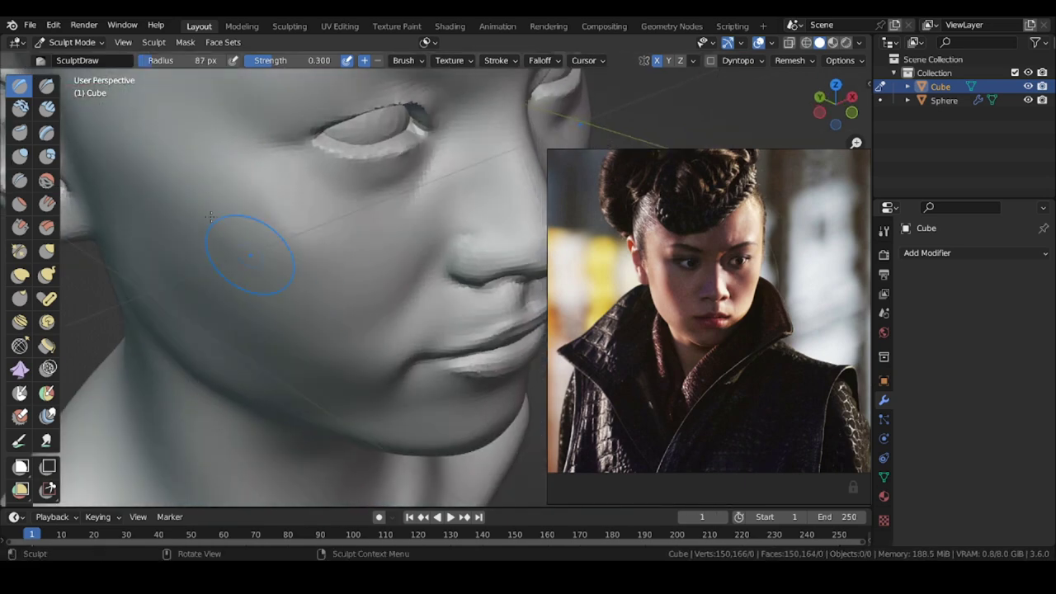
mouse_move(339, 310)
middle_down()
mouse_move(279, 278)
mouse_move(233, 193)
mouse_move(279, 189)
middle_up()
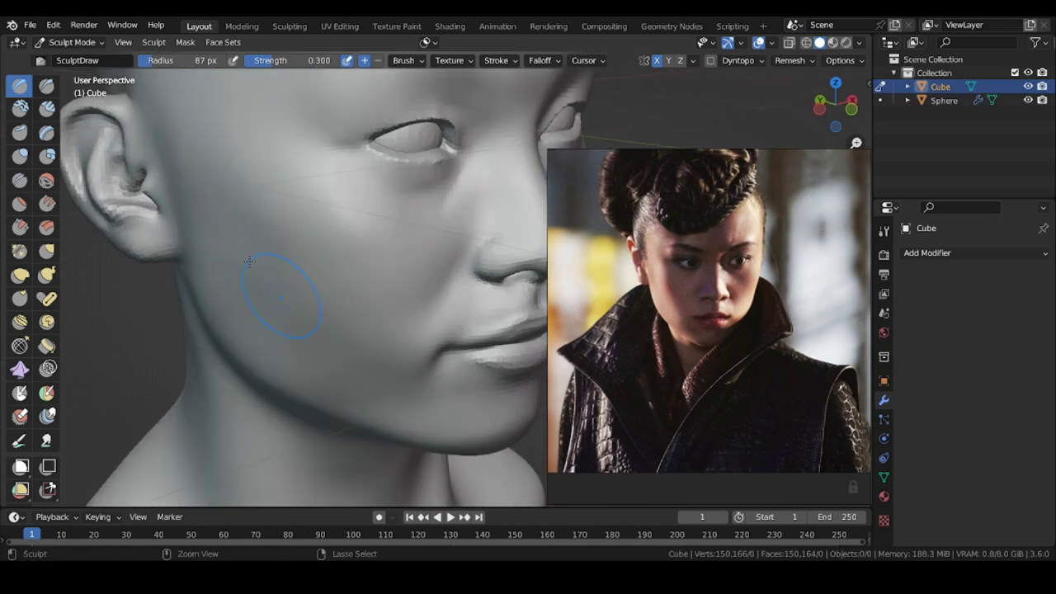
scroll(250, 194, down, 4)
middle_drag(250, 194, 246, 235)
scroll(281, 257, up, 3)
scroll(282, 261, down, 3)
scroll(238, 228, up, 3)
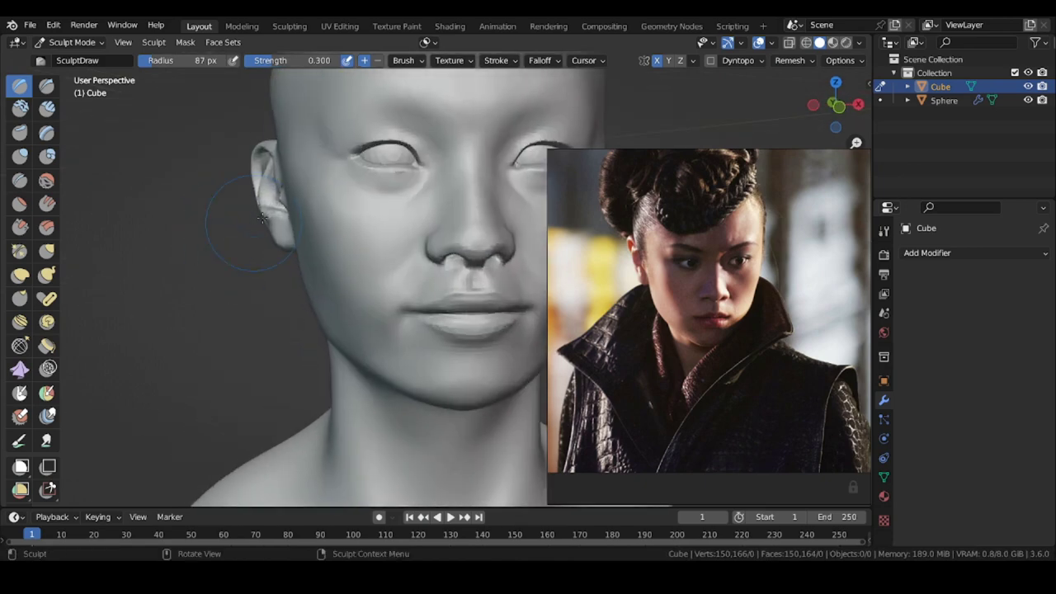
- Define the outer eye corner with the Draw Sharp brush at 72 px and 0.400 strength
mouse_move(363, 289)
shift+middle_down()
mouse_move(371, 307)
mouse_move(216, 327)
shift+middle_up()
mouse_move(458, 232)
middle_down()
mouse_move(400, 245)
mouse_move(387, 235)
mouse_move(402, 222)
middle_up()
key(f)
click(386, 233)
scroll(386, 234, up, 2)
click(47, 86)
key(shift+f)
click(474, 222)
scroll(475, 222, up, 1)
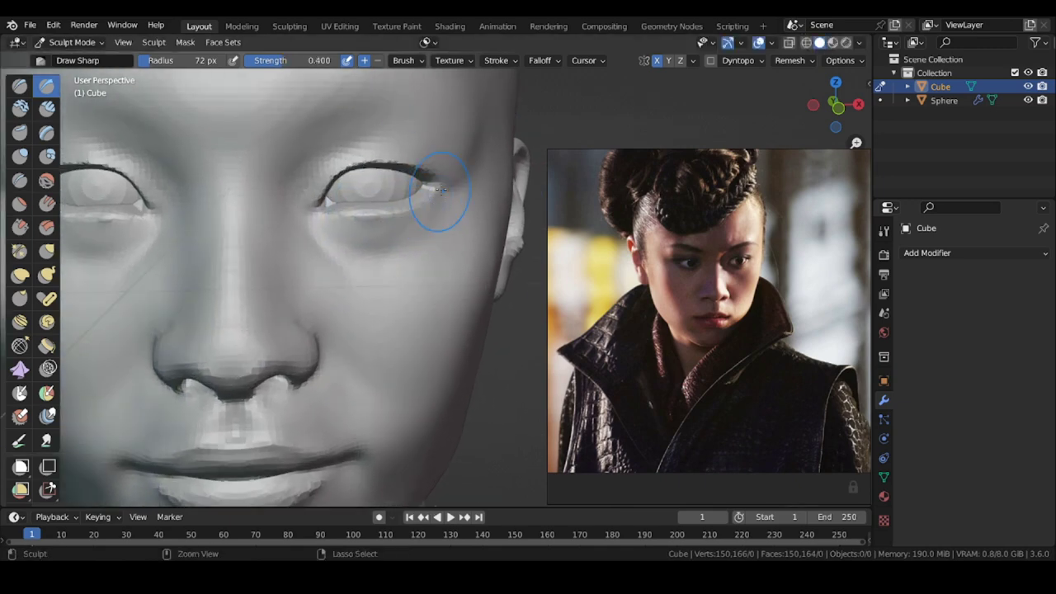
drag(438, 218, 444, 223)
- Refine the crease under the eye with the Draw Sharp brush reduced to 51 px
key(shift+f)
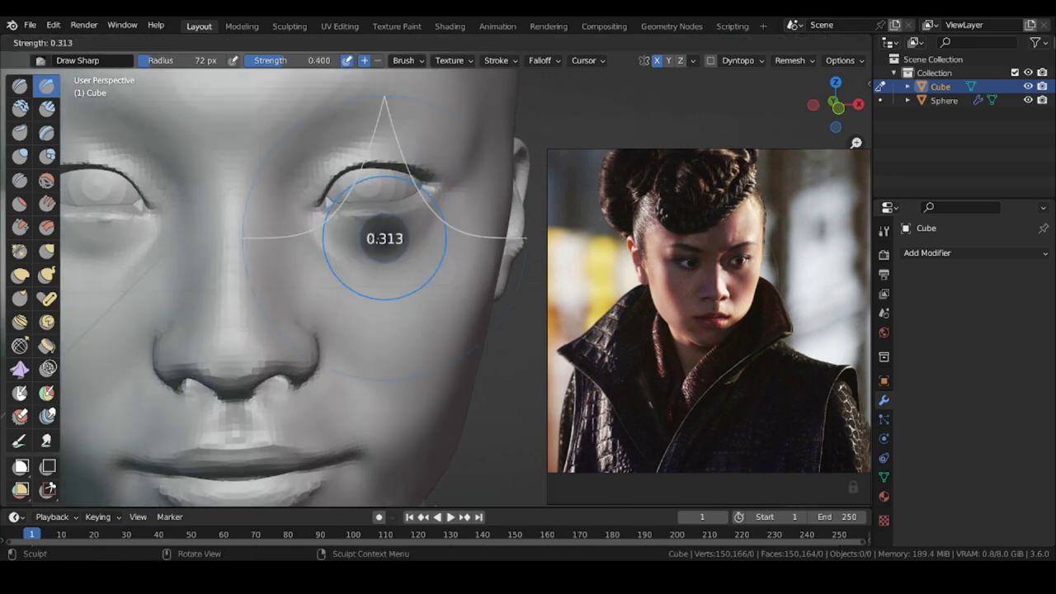
right_click(465, 237)
key(f)
click(453, 233)
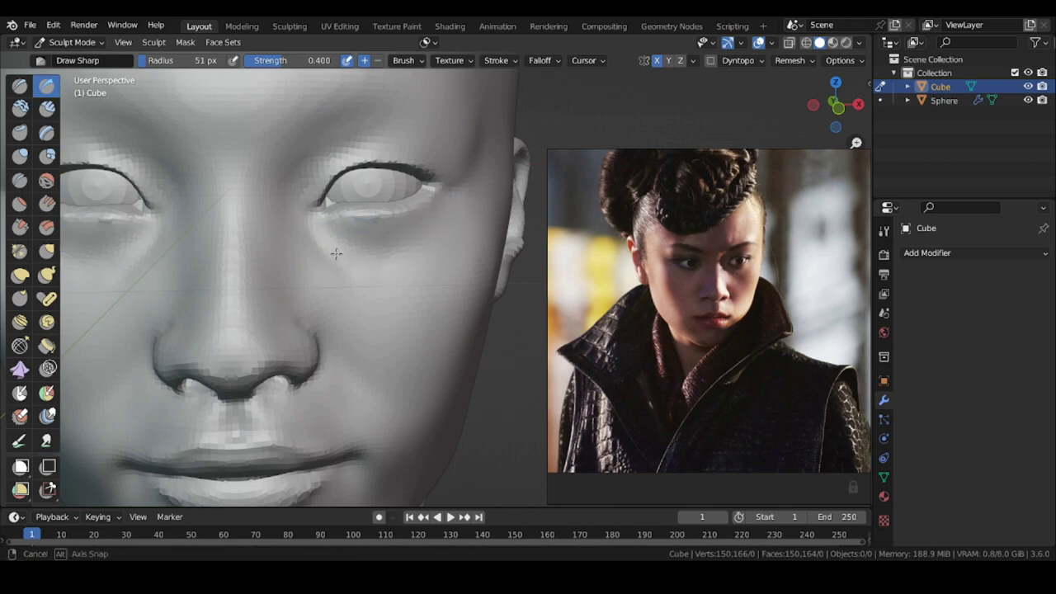
mouse_move(336, 254)
middle_down()
mouse_move(334, 318)
mouse_move(339, 268)
middle_up()
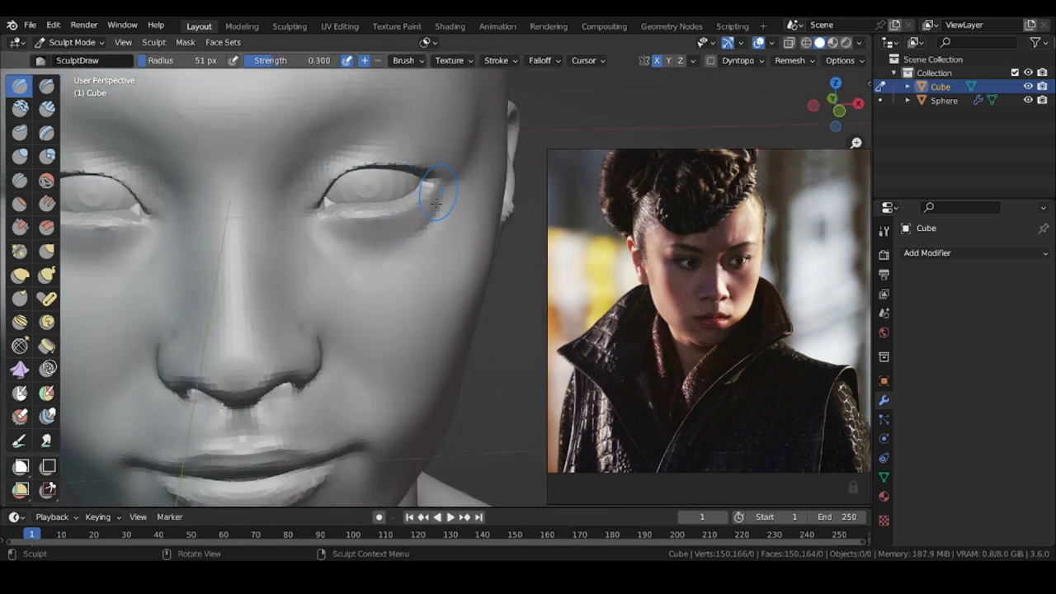
- Sculpt the inner brow at 39 px and the side of the nose at 61 px with the SculptDraw brush
scroll(330, 255, down, 1)
mouse_move(285, 252)
middle_down()
mouse_move(260, 235)
mouse_move(263, 175)
middle_up()
key(f)
click(279, 179)
key(f)
click(129, 104)
scroll(318, 173, up, 1)
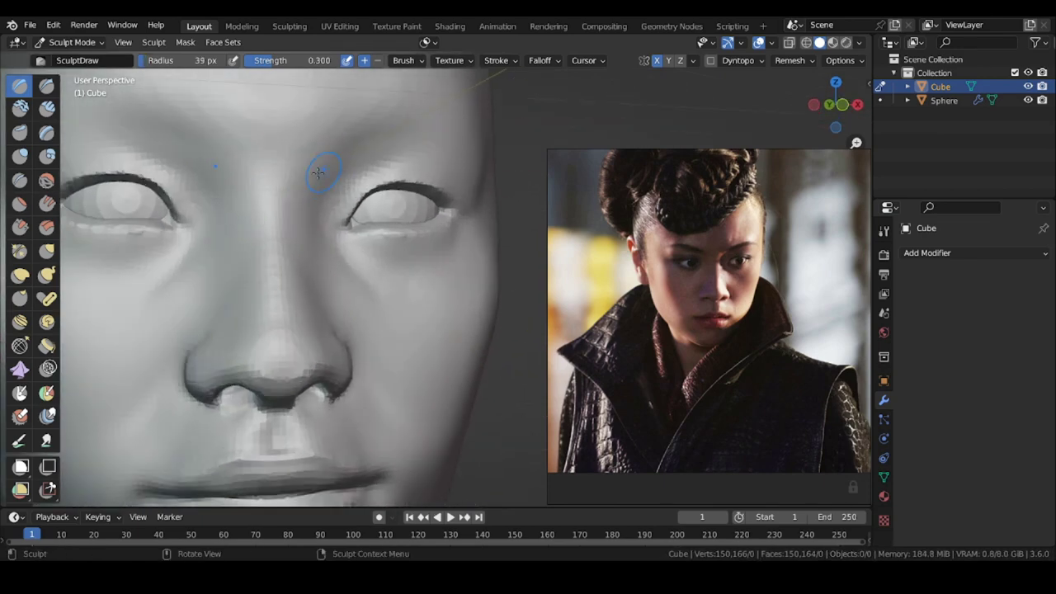
middle_drag(262, 280, 287, 289)
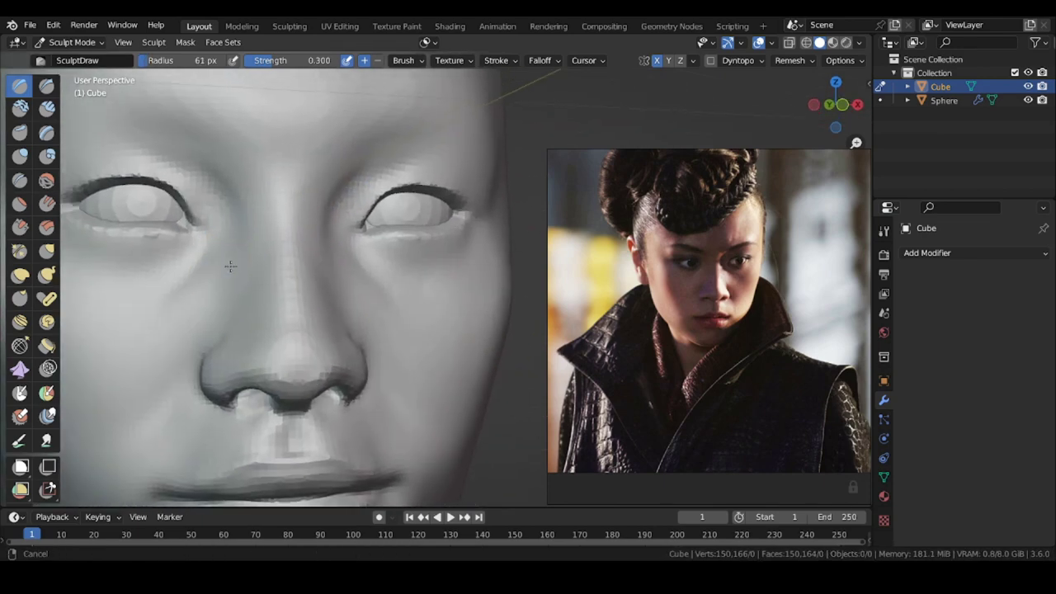
- Refine the nose and its surrounding cheek surface with the SculptDraw brush at 59 px
scroll(275, 299, down, 2)
mouse_move(219, 296)
middle_down()
mouse_move(255, 292)
mouse_move(366, 325)
middle_up()
mouse_move(288, 293)
middle_down()
mouse_move(280, 298)
mouse_move(309, 231)
mouse_move(308, 264)
middle_up()
scroll(354, 290, up, 1)
key(f)
click(411, 312)
drag(409, 313, 419, 312)
middle_drag(417, 312, 388, 318)
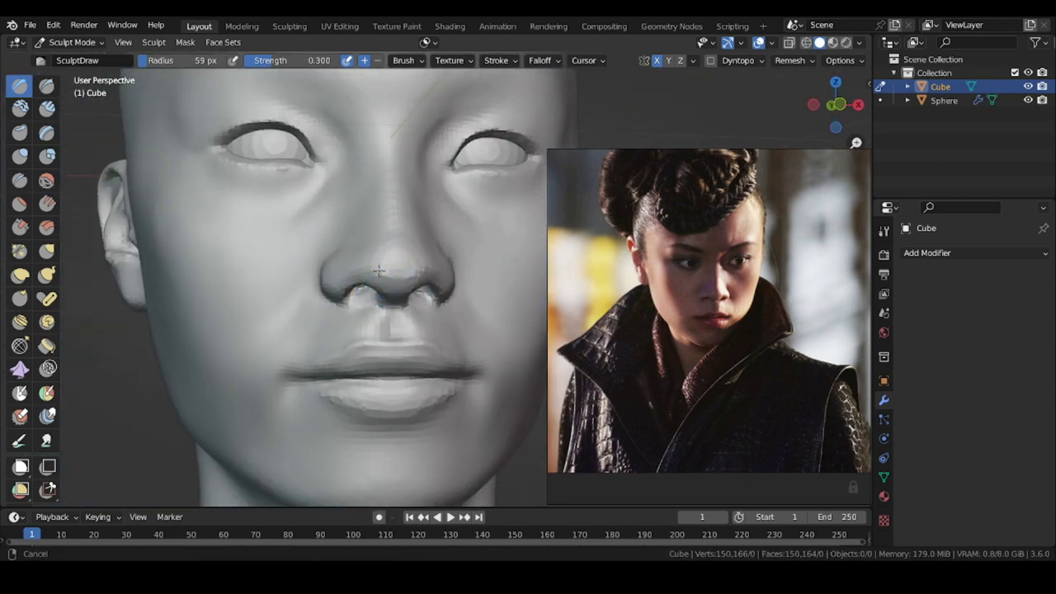
- Add fullness to the lower lip with the Inflate/Deflate brush at 45 px
scroll(330, 289, down, 1)
key(g)
mouse_move(253, 284)
middle_down()
mouse_move(256, 305)
mouse_move(230, 278)
mouse_move(150, 272)
mouse_move(197, 257)
middle_up()
key(i)
scroll(347, 306, up, 2)
key(f)
click(394, 336)
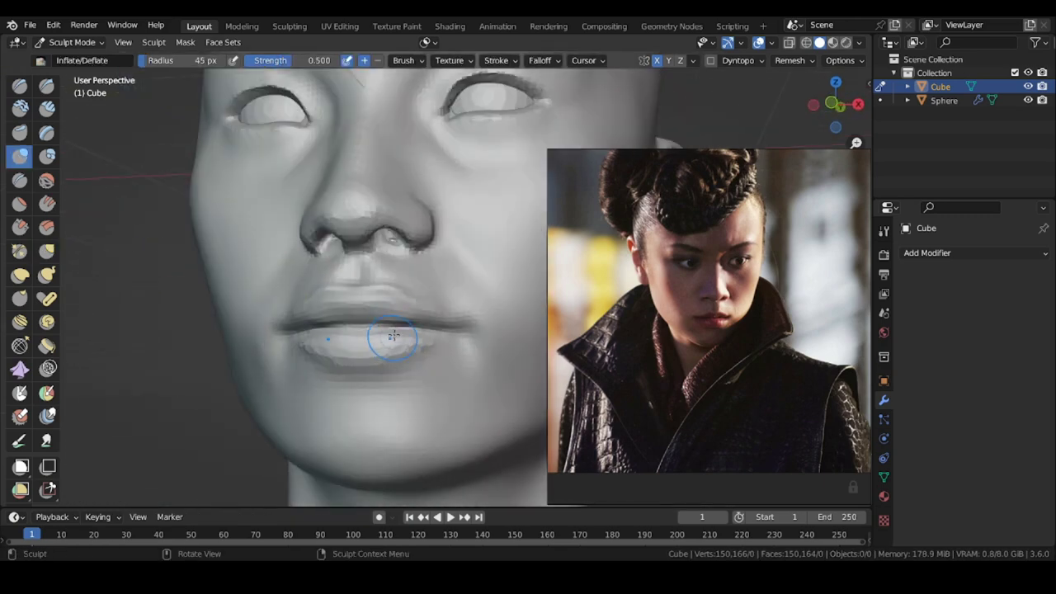
mouse_move(396, 341)
middle_down()
mouse_move(266, 347)
mouse_move(384, 342)
middle_up()
scroll(384, 342, down, 4)
- Reshape the upper lip and the surface above it with the Grab brush at 68 px
key(g)
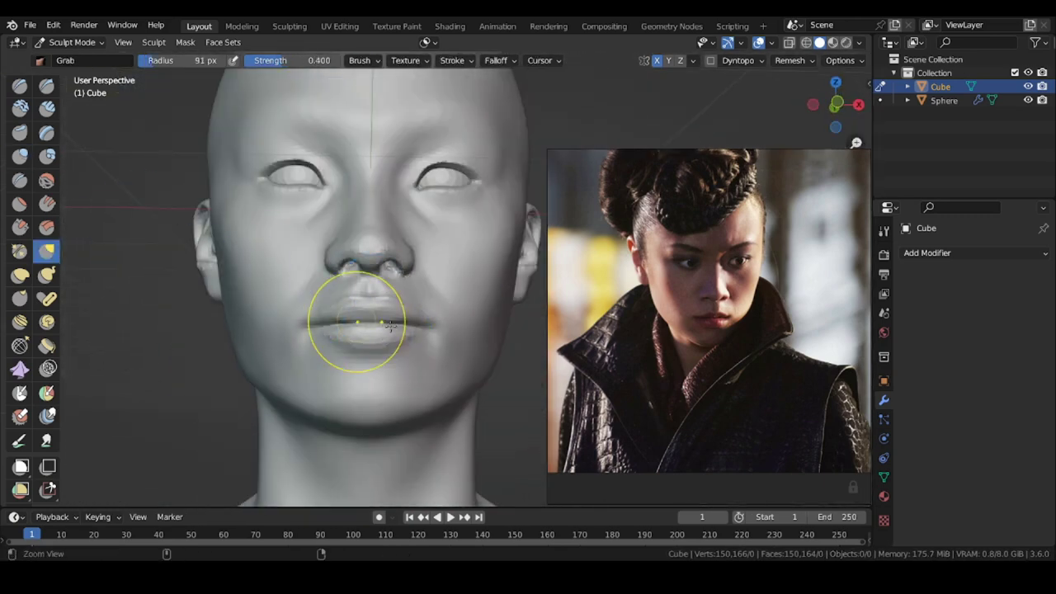
scroll(368, 319, up, 6)
middle_drag(412, 287, 371, 289)
key(f)
click(452, 300)
middle_drag(452, 300, 529, 296)
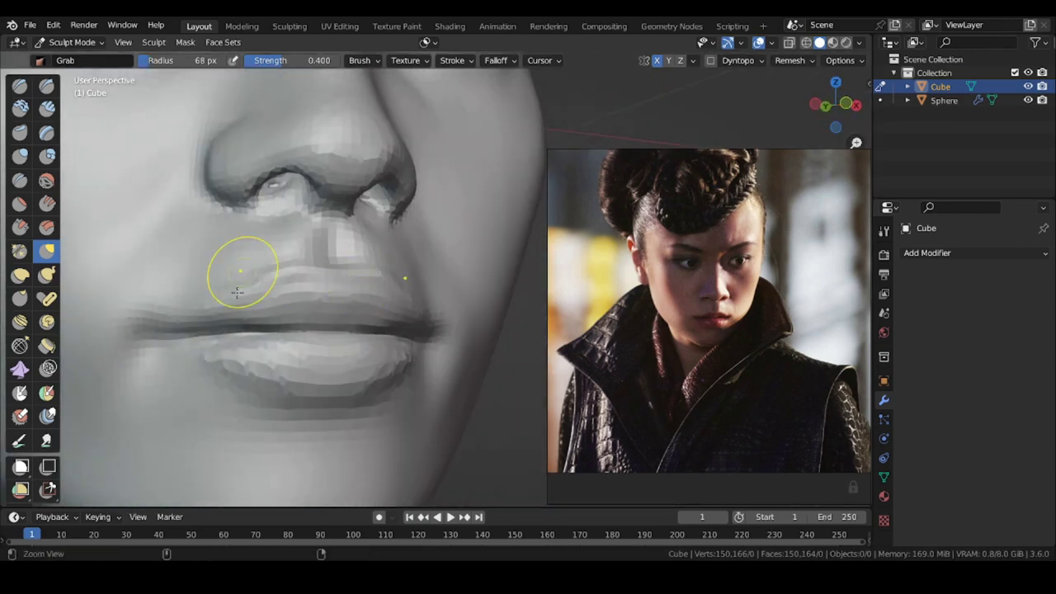
scroll(239, 284, down, 1)
scroll(349, 309, down, 3)
mouse_move(361, 285)
shift+middle_down()
mouse_move(349, 309)
mouse_move(278, 260)
mouse_move(330, 263)
mouse_move(277, 261)
mouse_move(418, 314)
mouse_move(346, 330)
mouse_move(357, 437)
shift+middle_up()
scroll(349, 309, up, 5)
scroll(278, 259, down, 5)
- Bring up the reference photo in the red costume and compare the head from a matching three-quarter angle
click(17, 157)
scroll(242, 276, up, 5)
scroll(347, 330, down, 7)
scroll(591, 333, down, 4)
scroll(834, 297, up, 6)
middle_drag(743, 330, 670, 307)
mouse_move(478, 279)
middle_down()
mouse_move(180, 260)
mouse_move(172, 239)
middle_up()
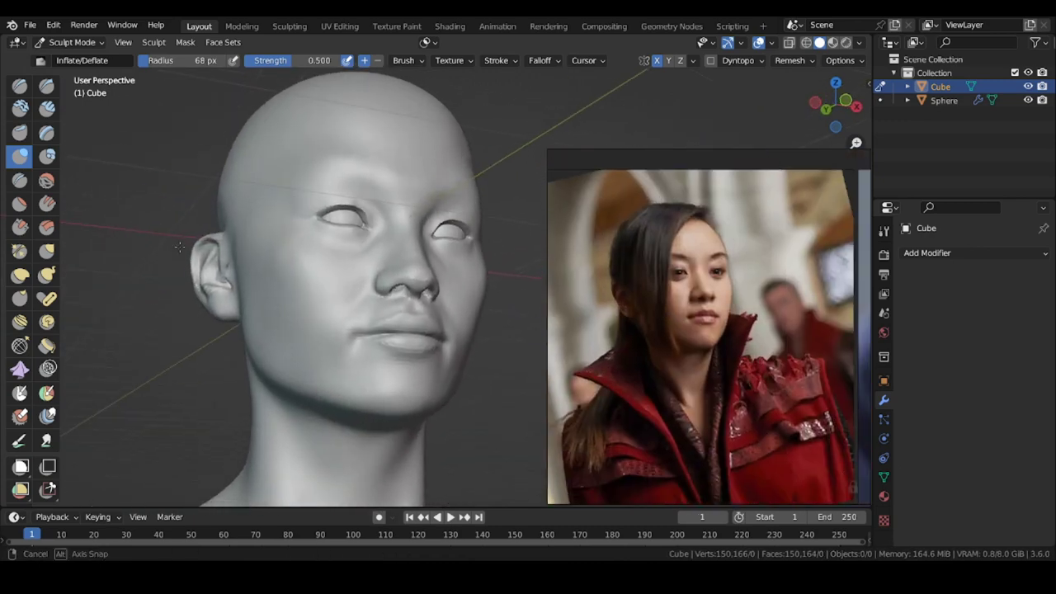
scroll(648, 293, up, 4)
scroll(382, 229, up, 4)
- Adjust the eye contour with the Grab brush from front and three-quarter angles
key(g)
scroll(354, 196, up, 3)
key(f)
middle_drag(354, 195, 478, 190)
drag(339, 225, 330, 225)
mouse_move(330, 224)
middle_down()
mouse_move(291, 230)
mouse_move(263, 257)
middle_up()
key(f)
drag(285, 241, 277, 232)
mouse_move(277, 233)
middle_down()
mouse_move(331, 216)
mouse_move(328, 188)
mouse_move(247, 184)
mouse_move(307, 232)
mouse_move(361, 228)
mouse_move(351, 198)
middle_up()
- Sharpen the crease at the inner eye corner with the Draw Sharp brush at 56 px and 61 px
click(44, 87)
middle_drag(353, 241, 355, 198)
key(f)
click(352, 197)
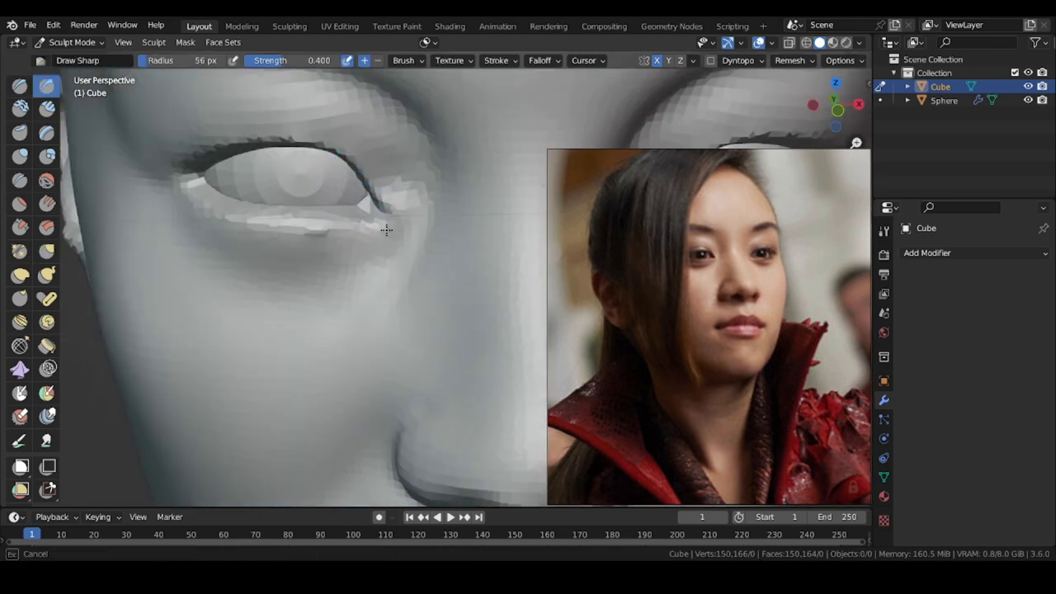
drag(386, 229, 390, 232)
mouse_move(386, 231)
middle_down()
mouse_move(382, 217)
mouse_move(332, 288)
mouse_move(336, 251)
middle_up()
key(f)
click(381, 231)
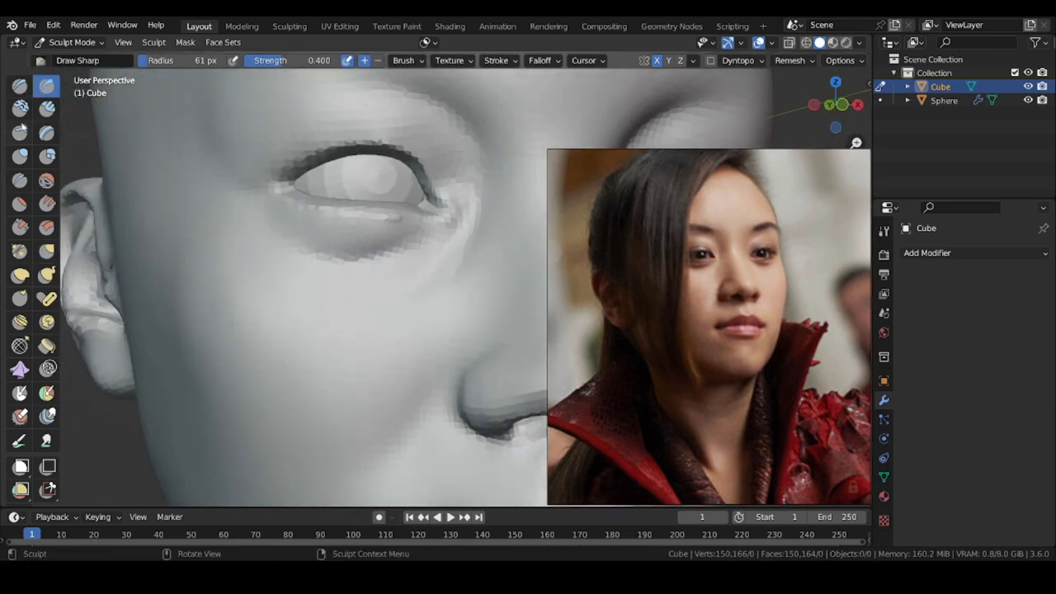
- Reshape the area beneath the lower eyelid with the Grab brush at 67 px
click(21, 88)
mouse_move(281, 207)
middle_down()
mouse_move(335, 220)
mouse_move(276, 198)
mouse_move(410, 254)
mouse_move(325, 243)
mouse_move(305, 259)
mouse_move(288, 256)
middle_up()
scroll(325, 242, down, 5)
shift+middle_drag(289, 256, 190, 264)
click(47, 251)
middle_drag(323, 270, 335, 261)
scroll(374, 256, up, 4)
key(f)
click(388, 260)
drag(393, 261, 395, 263)
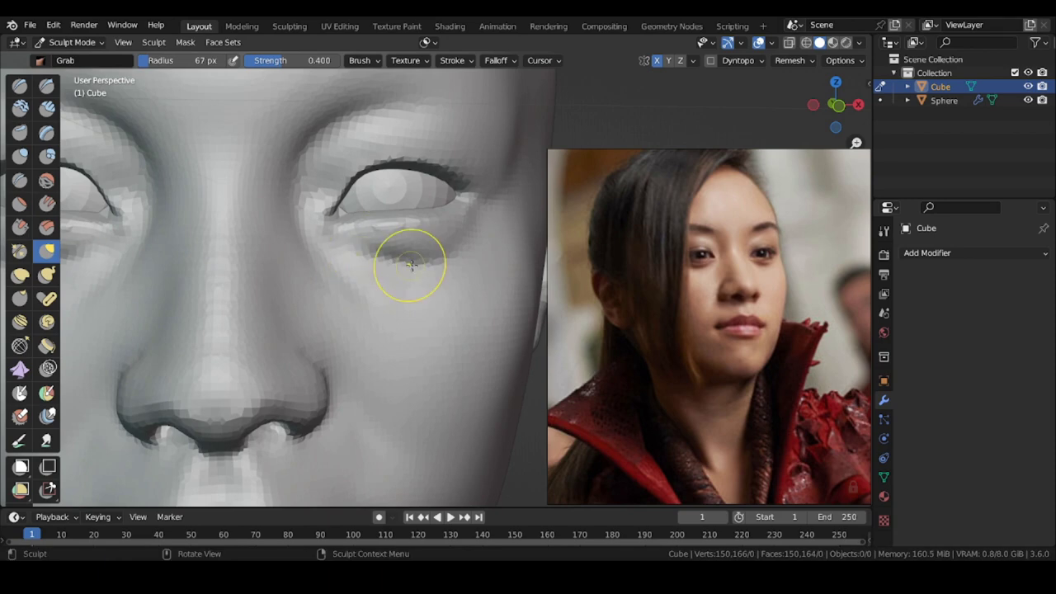
- Refine the upper eye area and the inner under-eye surface with the Grab brush enlarged to 76 px
mouse_move(454, 251)
middle_down()
mouse_move(402, 259)
mouse_move(404, 245)
mouse_move(402, 302)
middle_up()
shift+middle_drag(379, 285, 489, 292)
scroll(355, 187, up, 1)
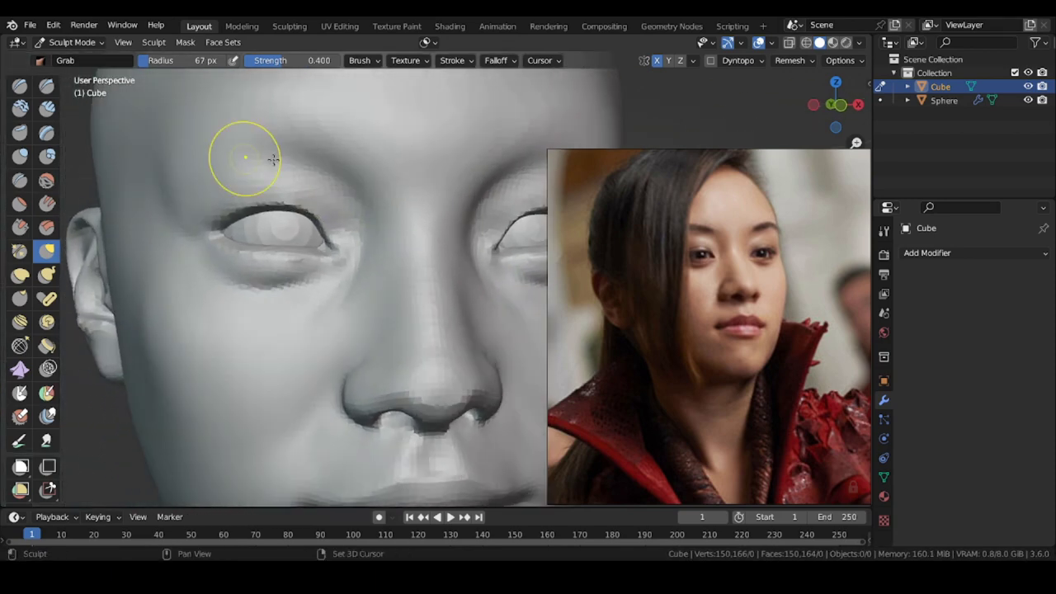
middle_drag(315, 180, 309, 181)
key(f)
click(354, 212)
scroll(354, 212, up, 1)
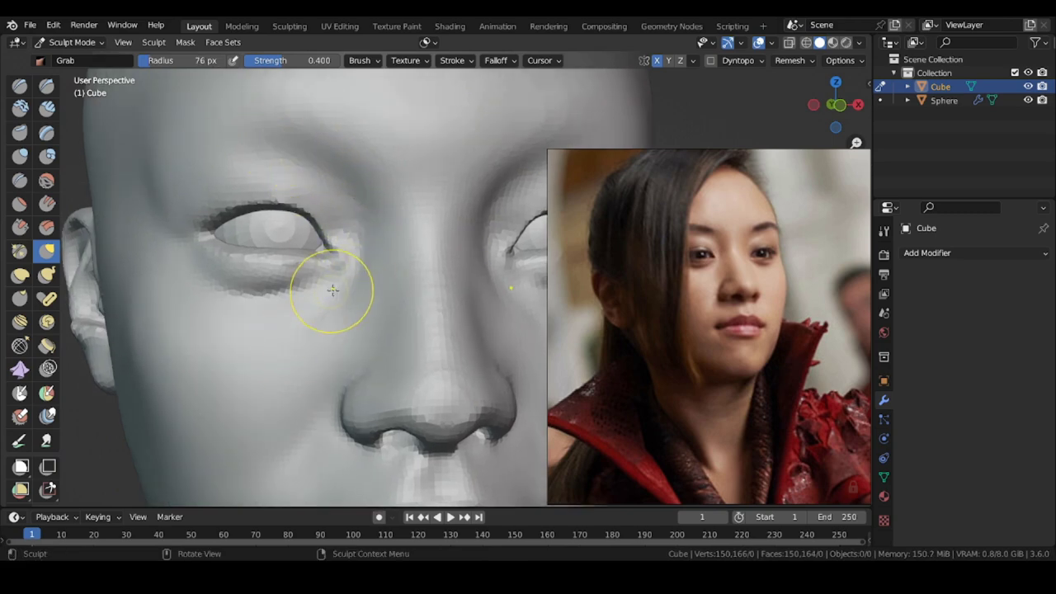
- Adjust the proportions around the nose and eyes with the Grab brush enlarged to 106 px
alt+drag(466, 272, 481, 265)
ctrl+alt+drag(485, 178, 482, 248)
ctrl+alt+drag(413, 247, 425, 172)
key(f)
click(436, 201)
ctrl+middle_drag(416, 180, 198, 273)
mouse_move(198, 273)
middle_down()
mouse_move(247, 269)
mouse_move(266, 292)
mouse_move(307, 185)
middle_up()
middle_drag(307, 185, 321, 190)
key(f)
click(363, 272)
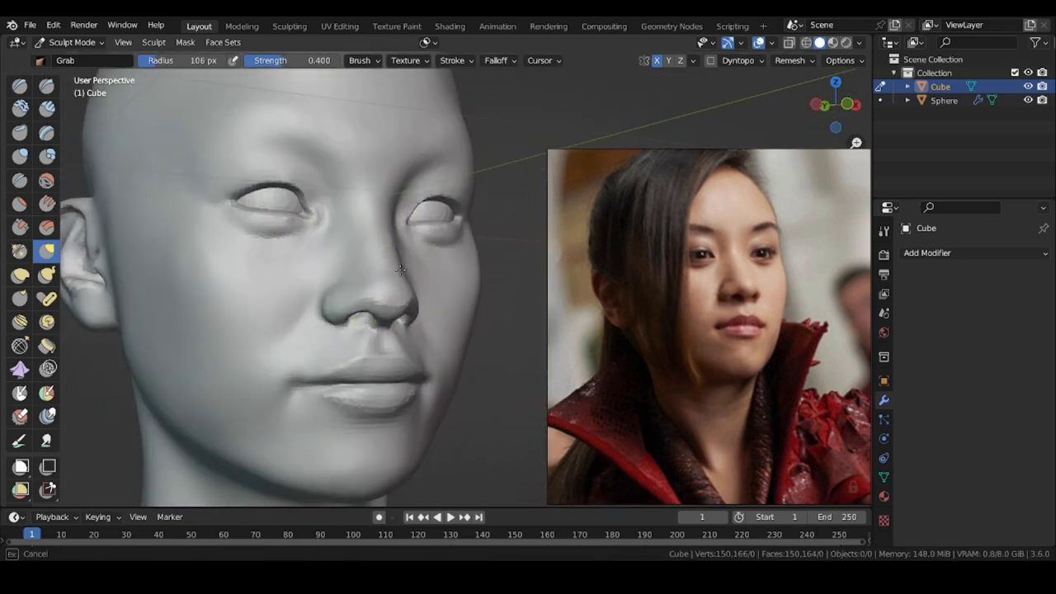
- Bring up the reference photo with the face turned aside and compare the head from a matching angle
scroll(644, 297, down, 3)
middle_drag(792, 318, 640, 302)
scroll(739, 309, up, 2)
middle_drag(739, 308, 727, 326)
scroll(612, 297, up, 1)
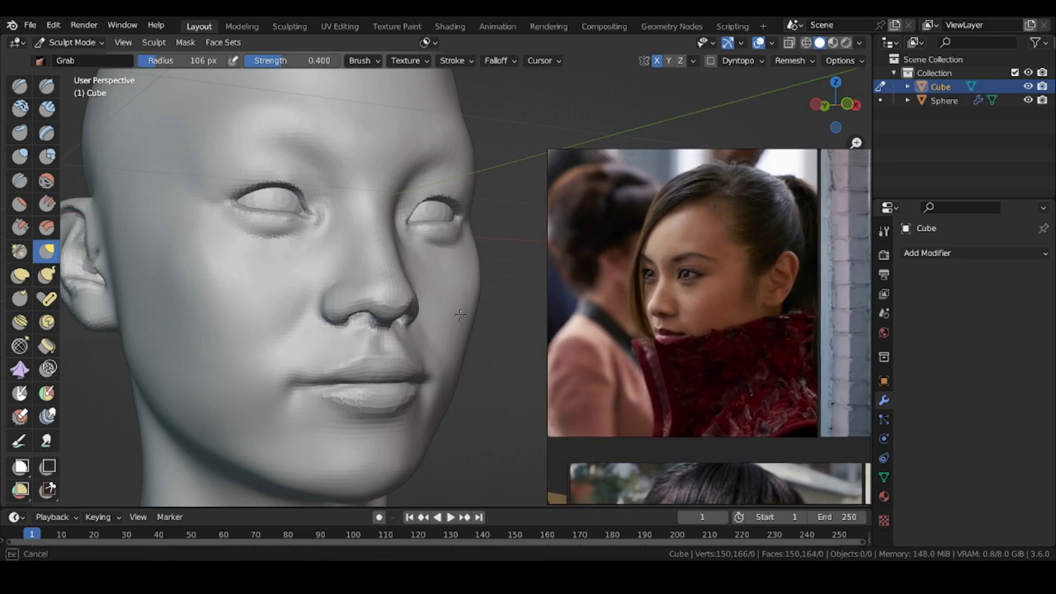
ctrl+middle_drag(460, 315, 450, 346)
mouse_move(429, 314)
middle_down()
mouse_move(236, 281)
mouse_move(275, 276)
mouse_move(254, 255)
middle_up()
key(f)
click(246, 256)
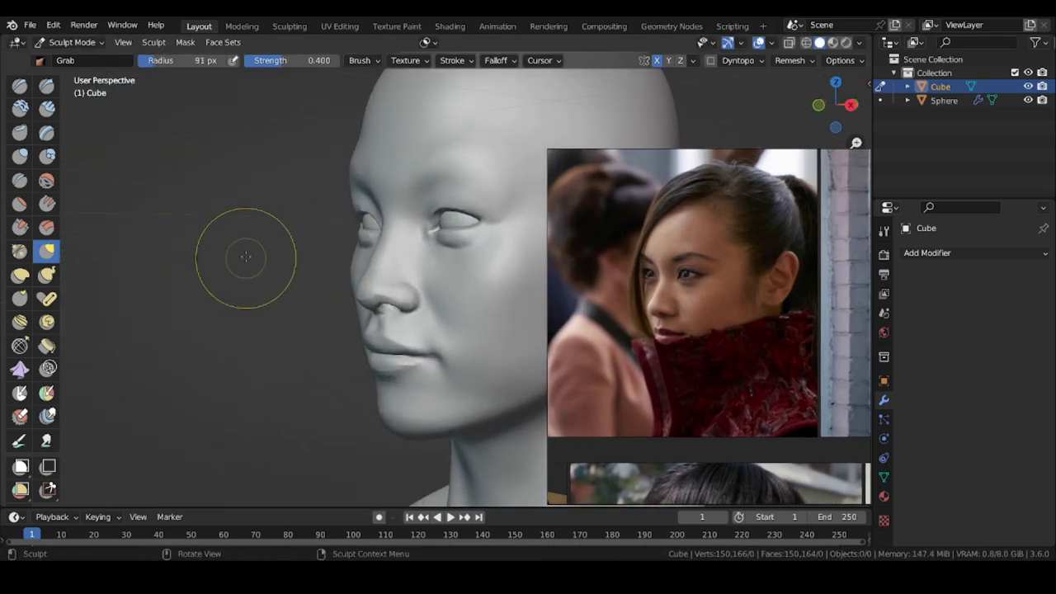
- Mask the upper eyelid and inner eye area with Lasso Mask and adjust the lower lid with the Grab brush at 94 px
click(20, 251)
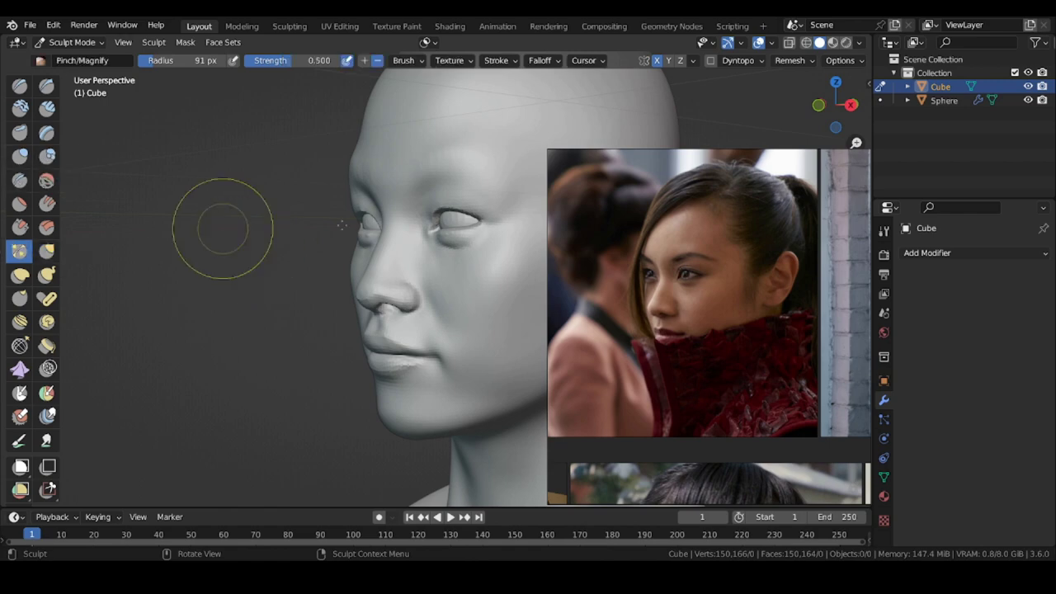
scroll(462, 221, up, 5)
click(47, 251)
scroll(396, 205, up, 3)
scroll(388, 206, down, 2)
key(q)
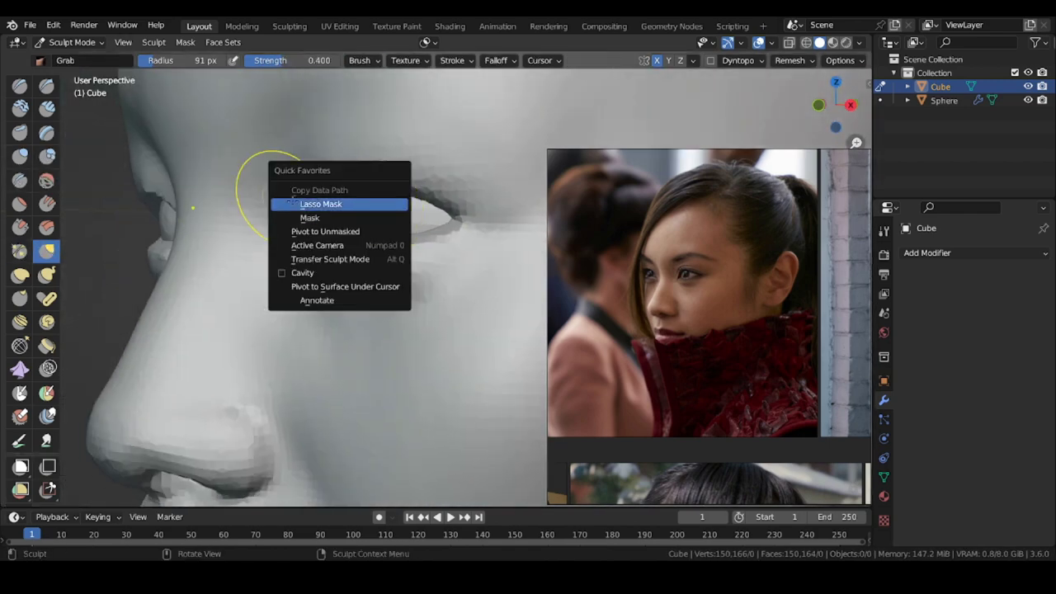
click(296, 204)
mouse_move(297, 261)
mouse_down()
mouse_move(364, 216)
mouse_move(181, 197)
mouse_up()
key(g)
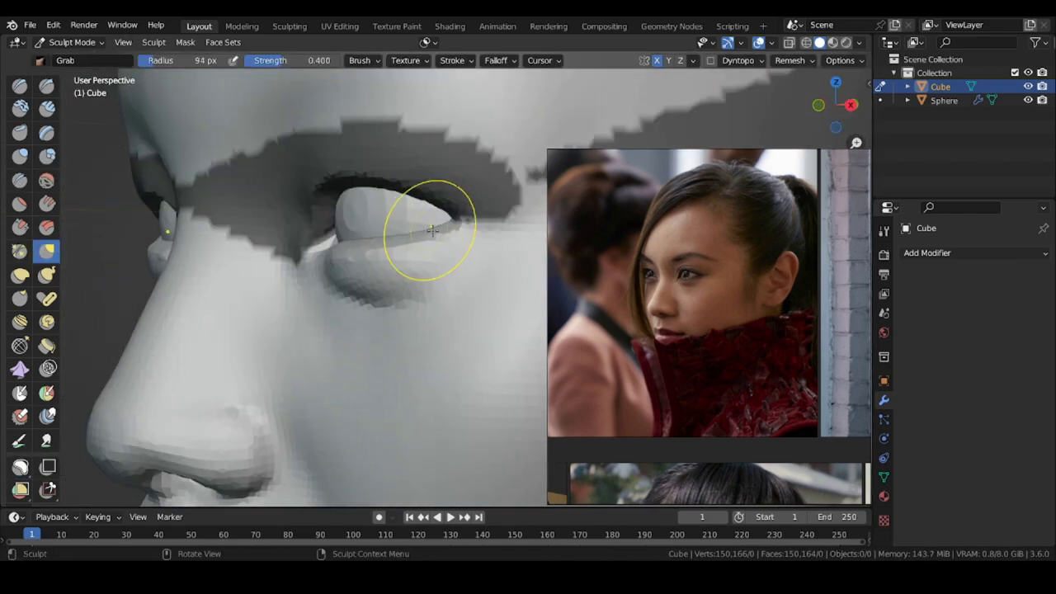
- Clear the mask and reshape the inner eye corner and upper lid with the Grab brush at 142 px
click(184, 42)
click(203, 87)
scroll(252, 207, down, 5)
scroll(305, 183, up, 5)
key(f)
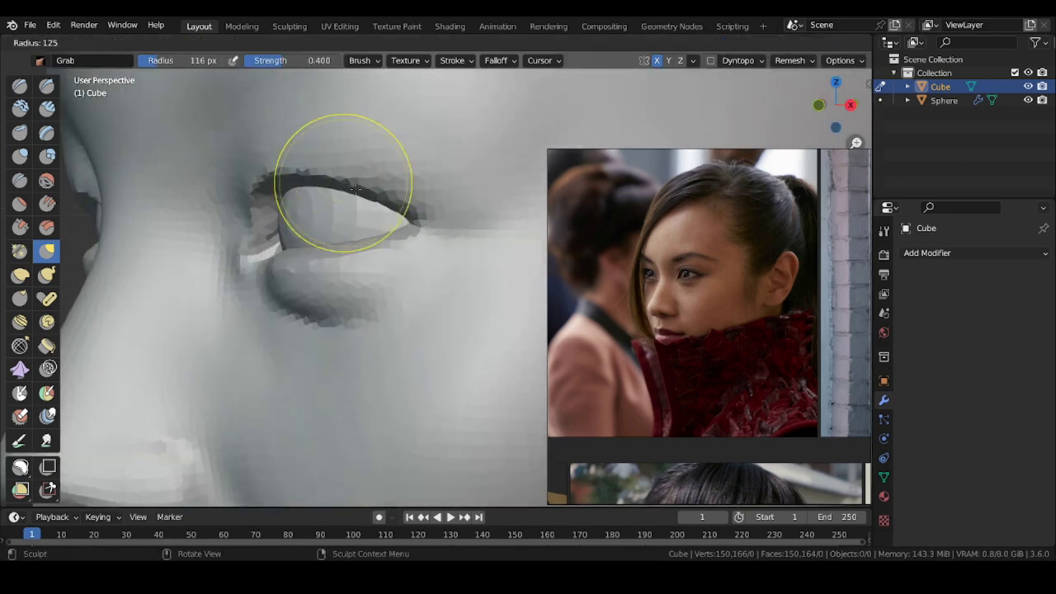
click(352, 189)
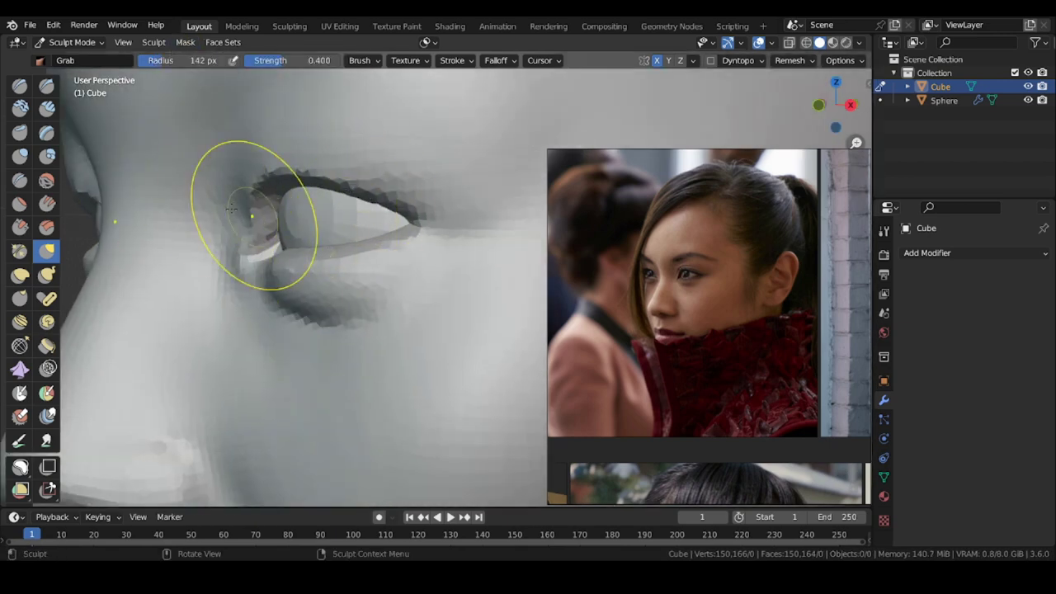
mouse_move(224, 254)
middle_down()
mouse_move(326, 314)
mouse_move(430, 278)
middle_up()
scroll(359, 309, down, 2)
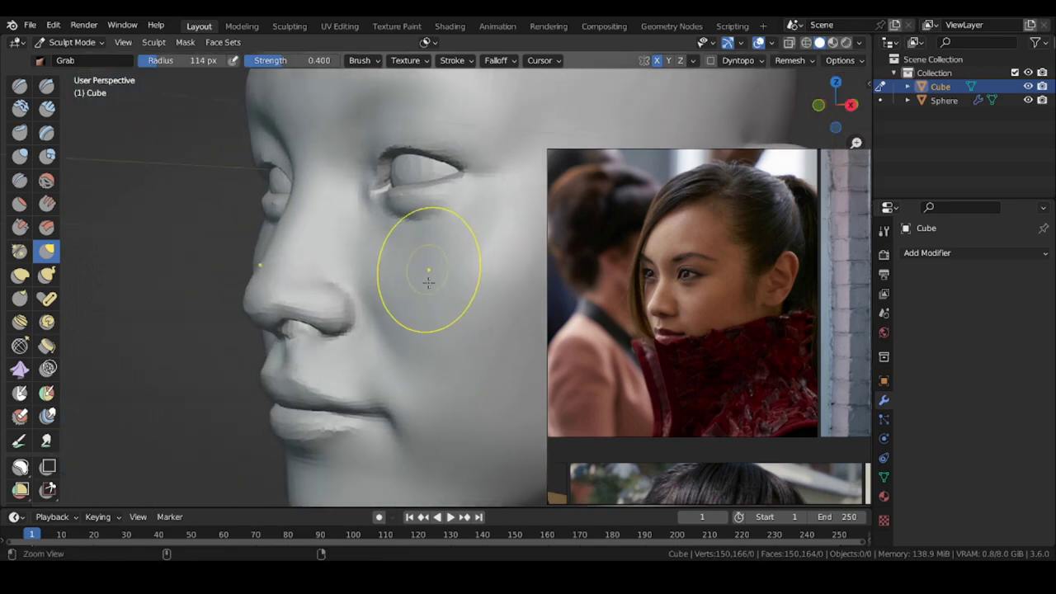
- Adjust the facial contour in three-quarter view with the Grab brush at 113 px, checking against the enlarged reference photo
scroll(429, 279, down, 2)
mouse_move(221, 286)
middle_down()
mouse_move(233, 283)
mouse_move(223, 276)
middle_up()
scroll(232, 283, down, 1)
mouse_move(206, 240)
shift+middle_down()
mouse_move(232, 344)
mouse_move(266, 239)
mouse_move(254, 233)
shift+middle_up()
key(f)
click(294, 248)
scroll(260, 260, down, 2)
scroll(267, 238, up, 2)
key(f)
click(210, 253)
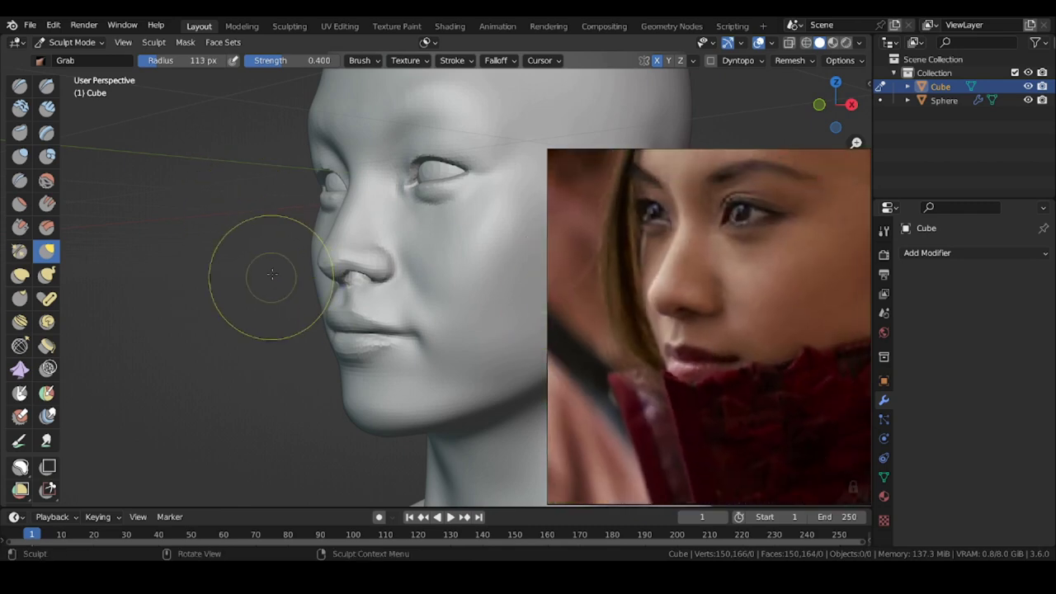
- Carve the cheek surface beside the nose with the SculptDraw brush at 78 px
click(20, 89)
shift+middle_drag(370, 257, 335, 254)
mouse_move(365, 265)
ctrl+mouse_down()
mouse_move(396, 317)
mouse_move(379, 238)
ctrl+mouse_up()
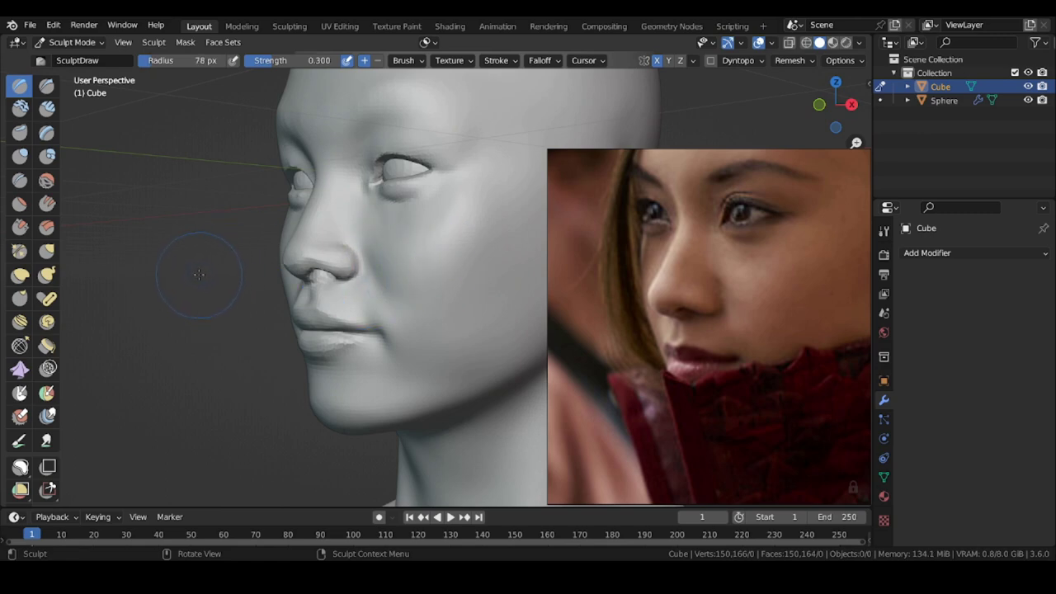
- Reshape the nostril wing and base of the nose with the Grab brush
click(49, 250)
mouse_move(203, 296)
middle_down()
mouse_move(216, 235)
mouse_move(188, 285)
middle_up()
ctrl+middle_drag(307, 263, 320, 156)
middle_drag(324, 281, 325, 264)
key(f)
click(338, 284)
drag(336, 292, 339, 298)
mouse_move(358, 312)
middle_down()
mouse_move(383, 325)
mouse_move(519, 326)
mouse_move(403, 324)
mouse_move(490, 264)
mouse_move(450, 309)
middle_up()
mouse_move(272, 239)
ctrl+middle_down()
mouse_move(255, 299)
mouse_move(182, 318)
mouse_move(198, 239)
ctrl+middle_up()
key(f)
click(376, 307)
drag(374, 307, 375, 314)
- Refine the underside of the nose around the nostrils with the SculptDraw brush at 50 px
key(x)
mouse_move(239, 304)
middle_down()
mouse_move(307, 246)
mouse_move(311, 190)
middle_up()
ctrl+middle_drag(310, 247, 312, 219)
drag(317, 238, 313, 234)
mouse_move(336, 269)
middle_down()
mouse_move(305, 287)
mouse_move(382, 356)
mouse_move(373, 387)
middle_up()
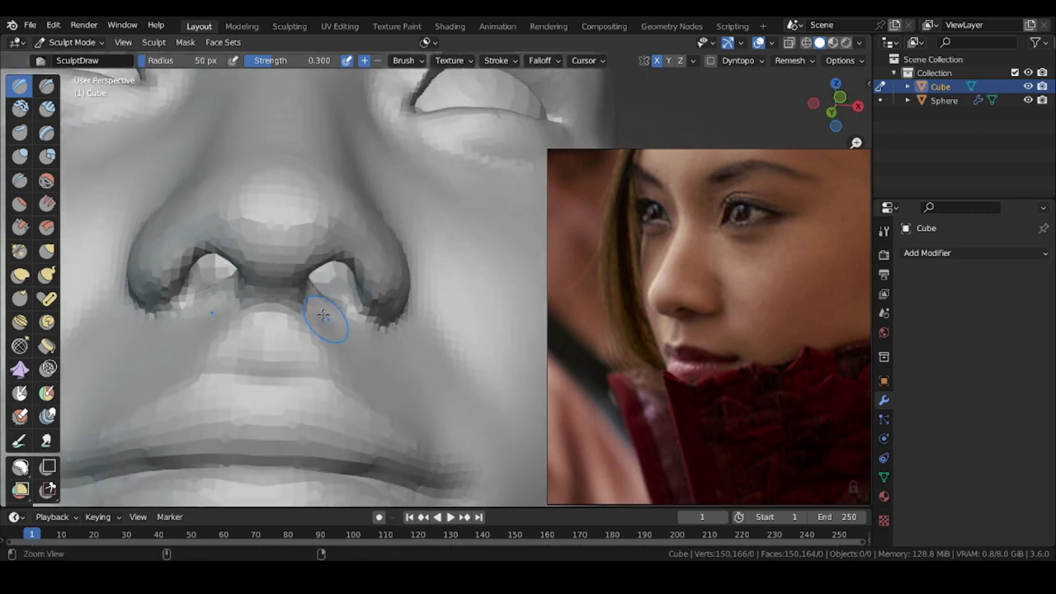
middle_drag(325, 317, 271, 347)
scroll(271, 347, down, 6)
mouse_move(186, 263)
middle_down()
mouse_move(130, 305)
mouse_move(155, 298)
middle_up()
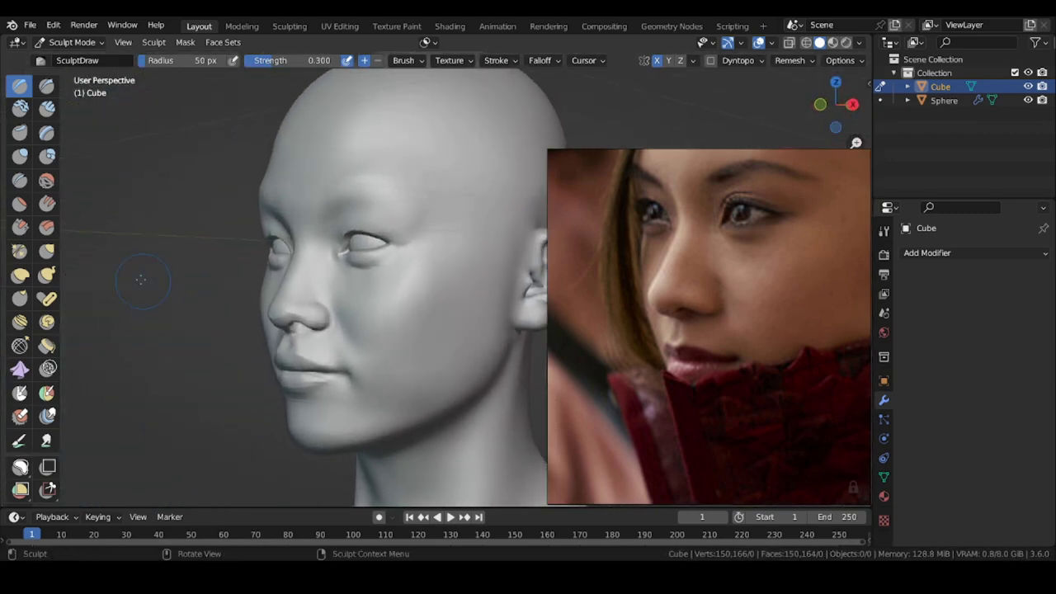
- Adjust the nose bridge and inner eye region with the Grab brush at 103 px
key(g)
key(f)
drag(300, 255, 292, 222)
click(315, 247)
key(f)
click(306, 256)
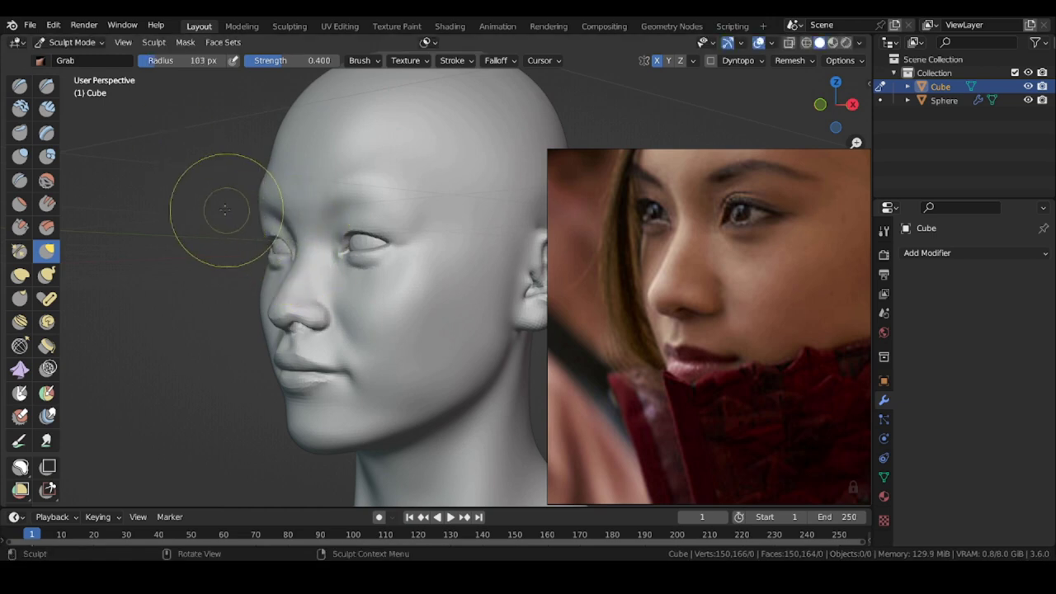
- Refine the nose profile in three-quarter view with the Grab brush reduced to 69 px
key(f)
click(296, 249)
ctrl+middle_drag(280, 274, 285, 241)
drag(292, 284, 285, 280)
mouse_move(210, 236)
ctrl+middle_down()
mouse_move(218, 266)
mouse_move(220, 256)
mouse_move(207, 287)
ctrl+middle_up()
key(f)
click(275, 276)
mouse_move(205, 282)
middle_down()
mouse_move(176, 272)
mouse_move(206, 251)
middle_up()
key(f)
click(218, 288)
mouse_move(208, 268)
middle_down()
mouse_move(193, 257)
mouse_move(211, 271)
mouse_move(196, 295)
middle_up()
middle_drag(197, 295, 206, 315)
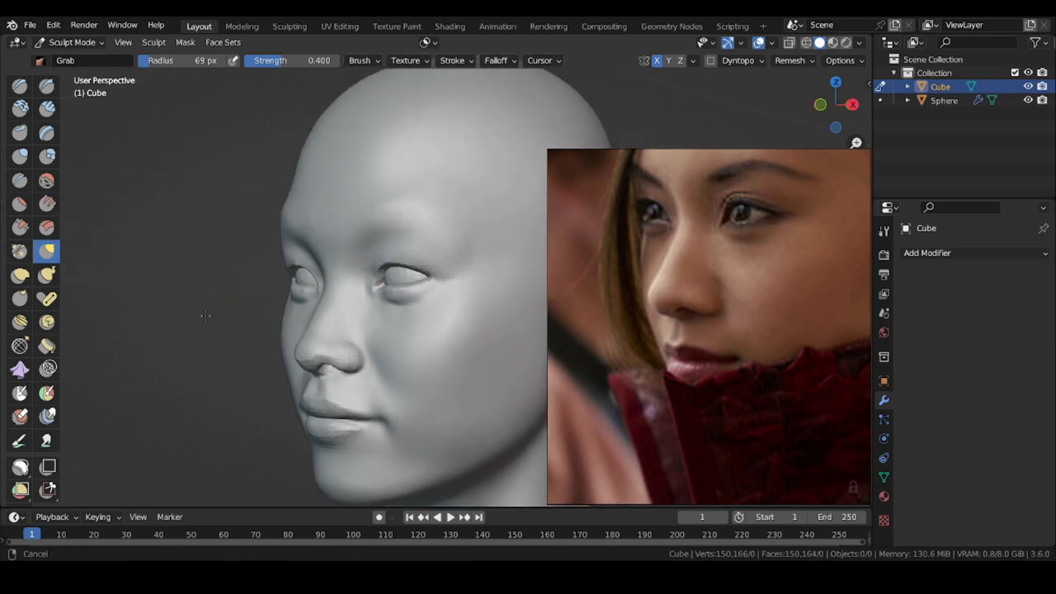
middle_drag(206, 314, 220, 268)
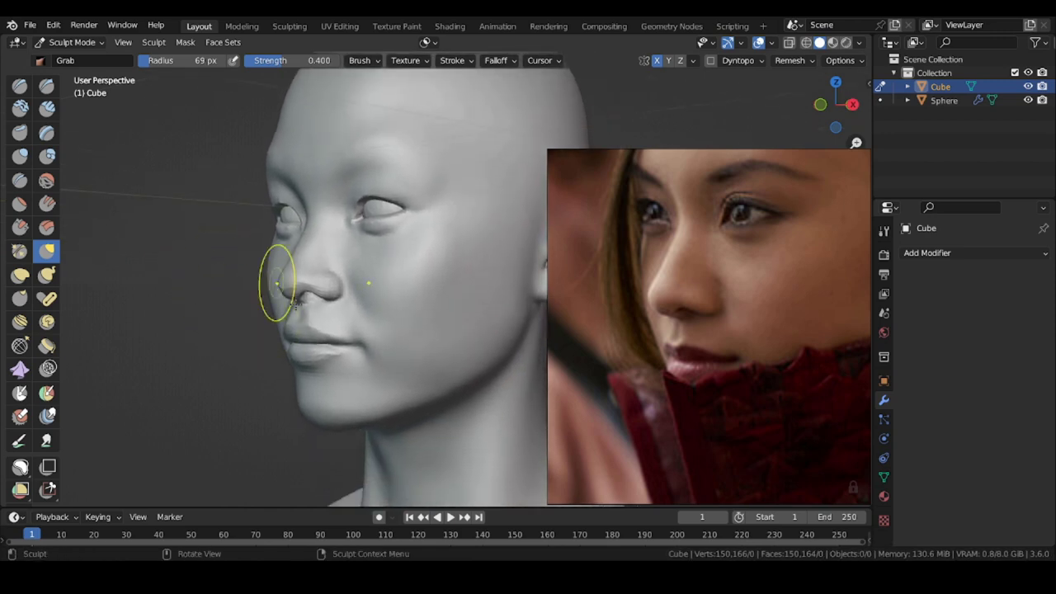
- Sharpen and deepen the corner of the mouth with the Draw Sharp brush at 59 px
click(48, 86)
scroll(309, 264, up, 6)
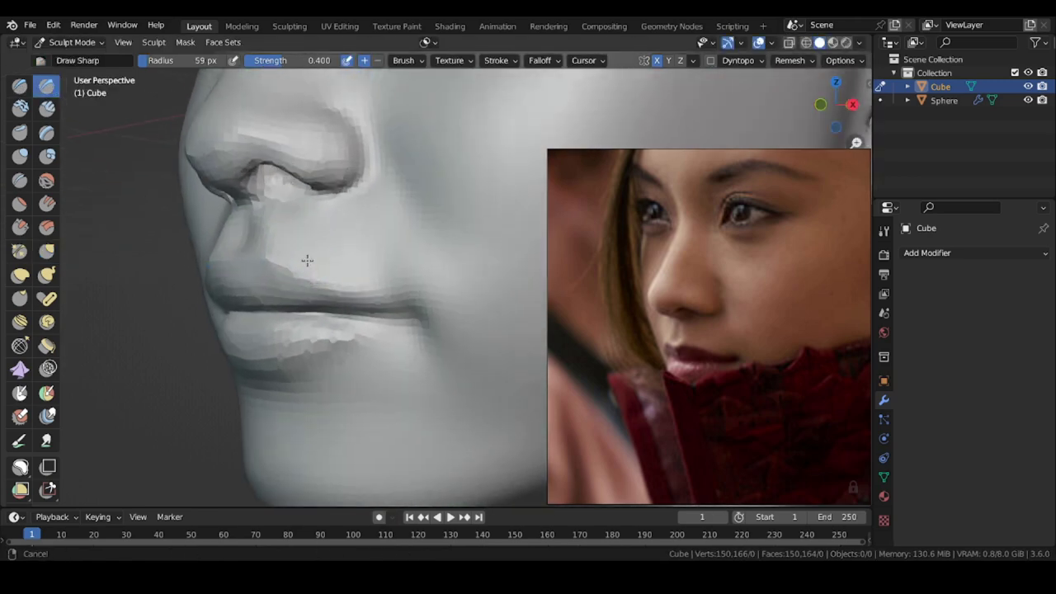
drag(401, 305, 427, 321)
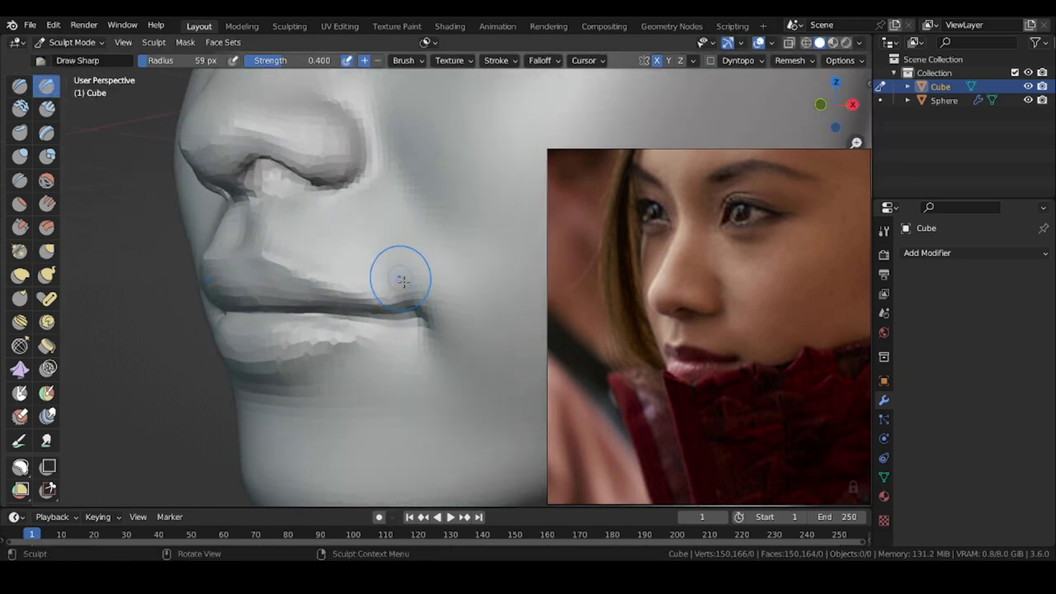
middle_drag(401, 278, 391, 269)
ctrl+drag(412, 316, 369, 327)
mouse_move(406, 340)
middle_down()
mouse_move(450, 344)
mouse_move(413, 341)
middle_up()
drag(433, 333, 440, 349)
ctrl+middle_drag(385, 275, 401, 297)
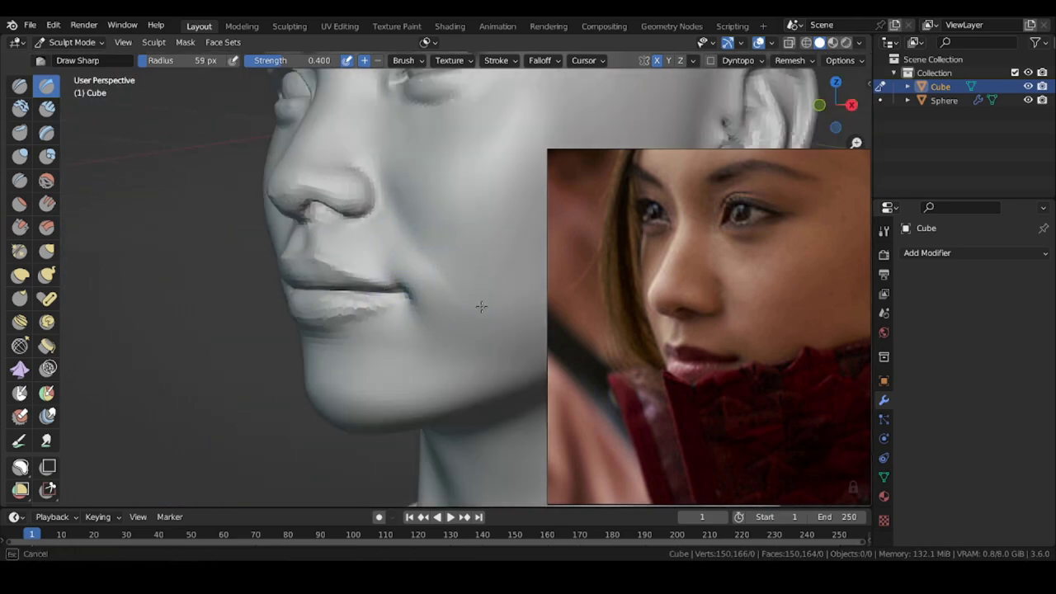
- Refine the area between the nose and the upper lip with the SculptDraw brush at 71 px
middle_drag(155, 254, 166, 264)
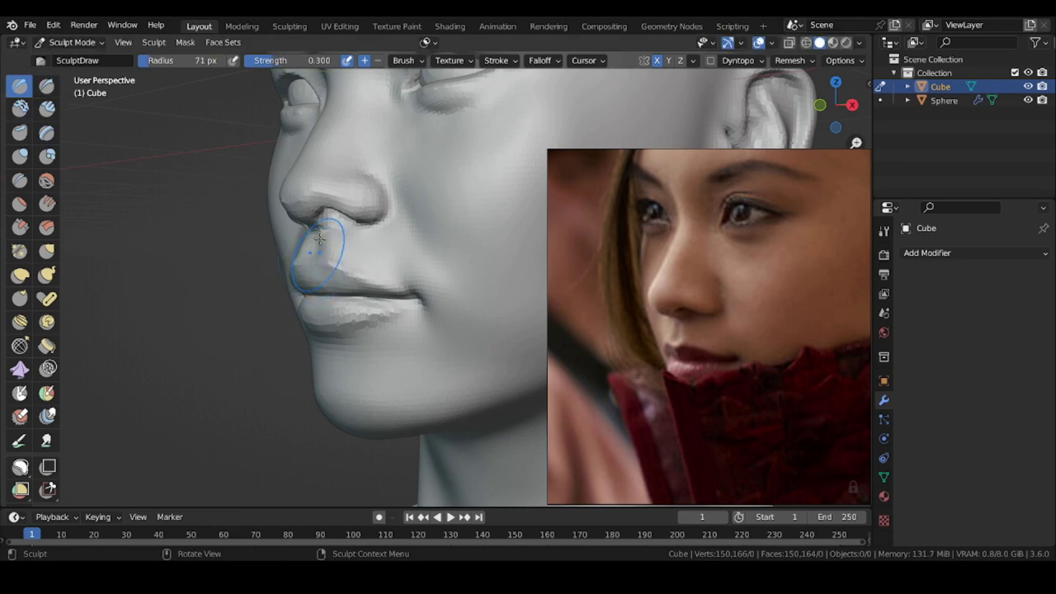
scroll(319, 239, up, 2)
mouse_move(405, 237)
alt+mouse_down()
mouse_move(389, 247)
mouse_move(406, 210)
mouse_move(383, 252)
alt+mouse_up()
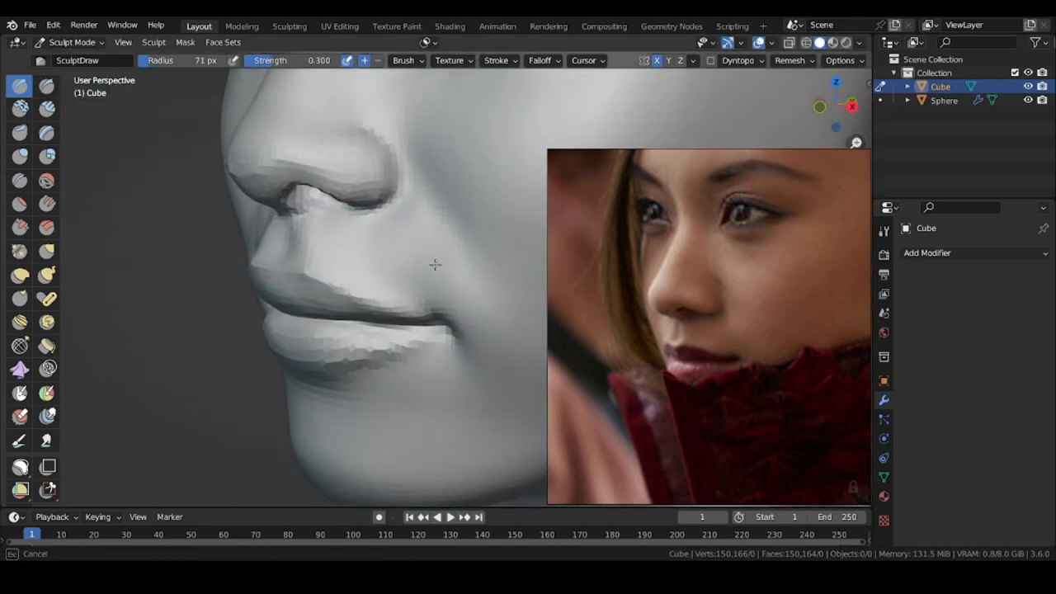
mouse_move(405, 267)
middle_down()
mouse_move(355, 247)
mouse_move(395, 240)
middle_up()
mouse_move(493, 262)
middle_down()
mouse_move(434, 241)
mouse_move(435, 270)
middle_up()
scroll(463, 285, down, 3)
scroll(462, 276, up, 3)
- Work the fold from the nostril wing toward the mouth corner with Draw Sharp at 55 px and SculptDraw at 62 px
key(f)
click(424, 197)
key(2)
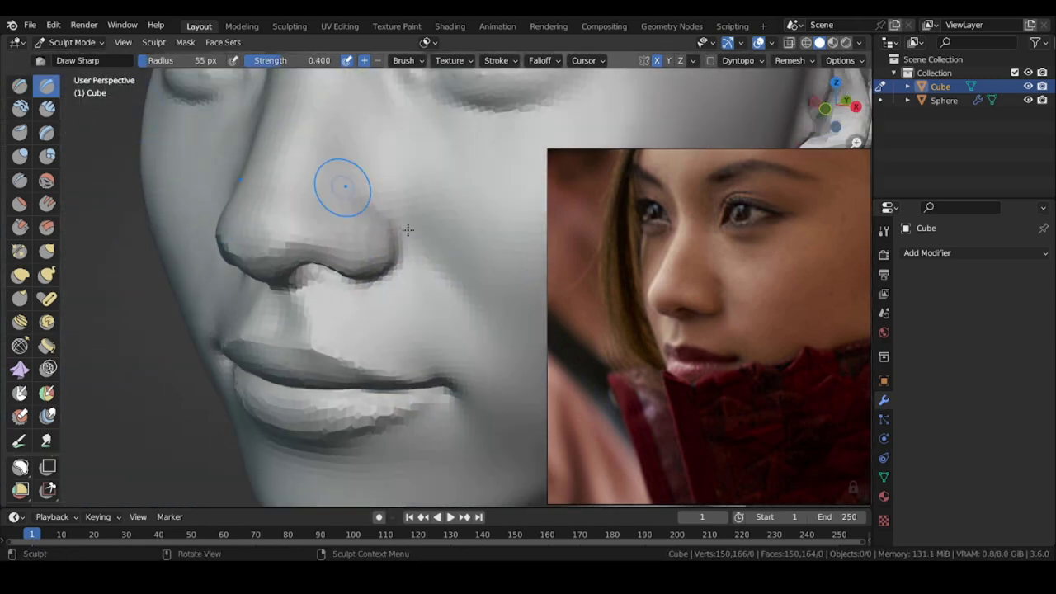
drag(406, 232, 472, 318)
key(x)
drag(438, 276, 452, 293)
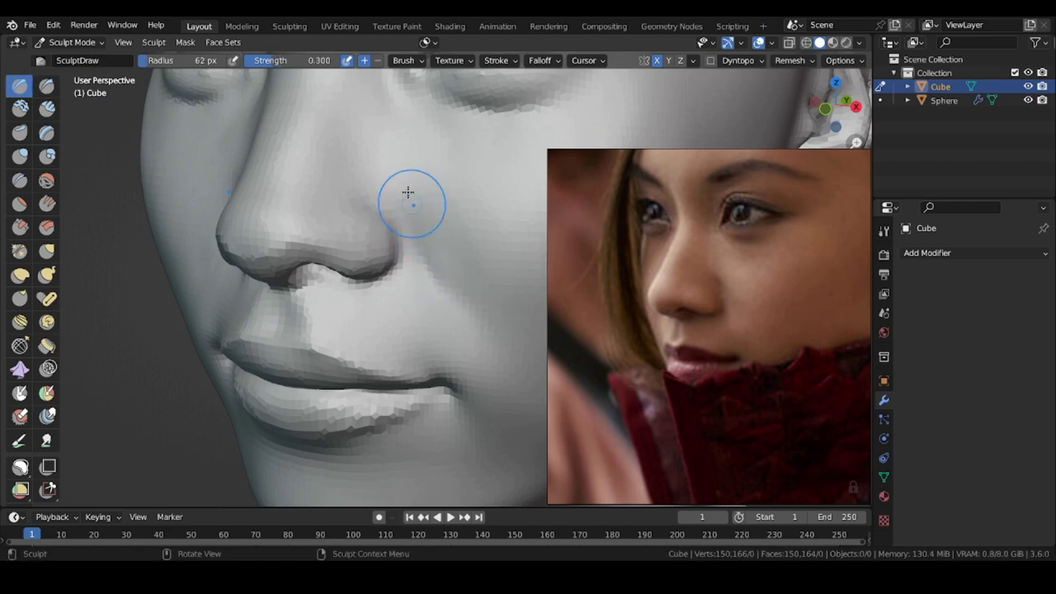
- Refine the cheek beside the nostril with the SculptDraw brush at 97 px
middle_drag(400, 244, 463, 301)
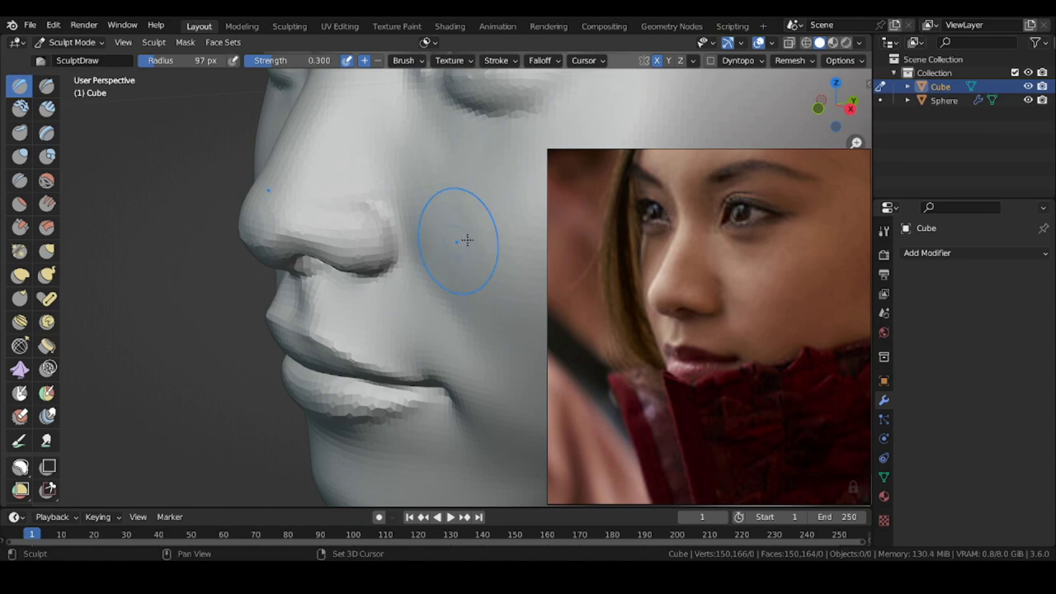
scroll(467, 240, down, 5)
mouse_move(289, 304)
middle_down()
mouse_move(332, 309)
mouse_move(293, 289)
middle_up()
scroll(314, 293, down, 3)
- Compare the head in side view with the side-profile reference photo
scroll(567, 336, down, 5)
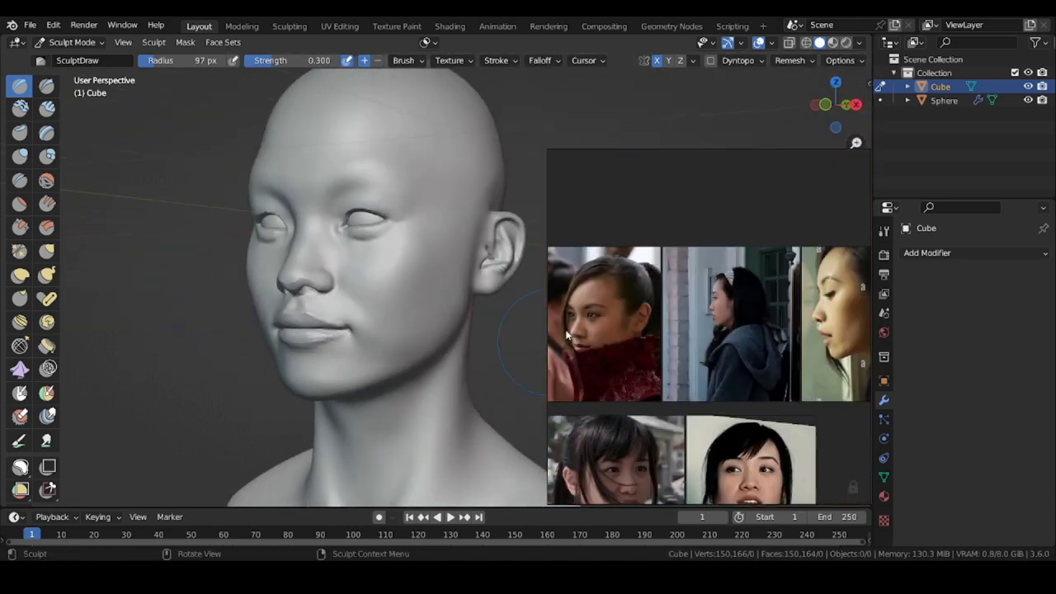
middle_drag(730, 313, 666, 303)
scroll(668, 302, up, 7)
middle_drag(271, 301, 206, 307)
mouse_move(227, 312)
shift+middle_down()
mouse_move(212, 277)
mouse_move(285, 293)
shift+middle_up()
scroll(462, 198, up, 3)
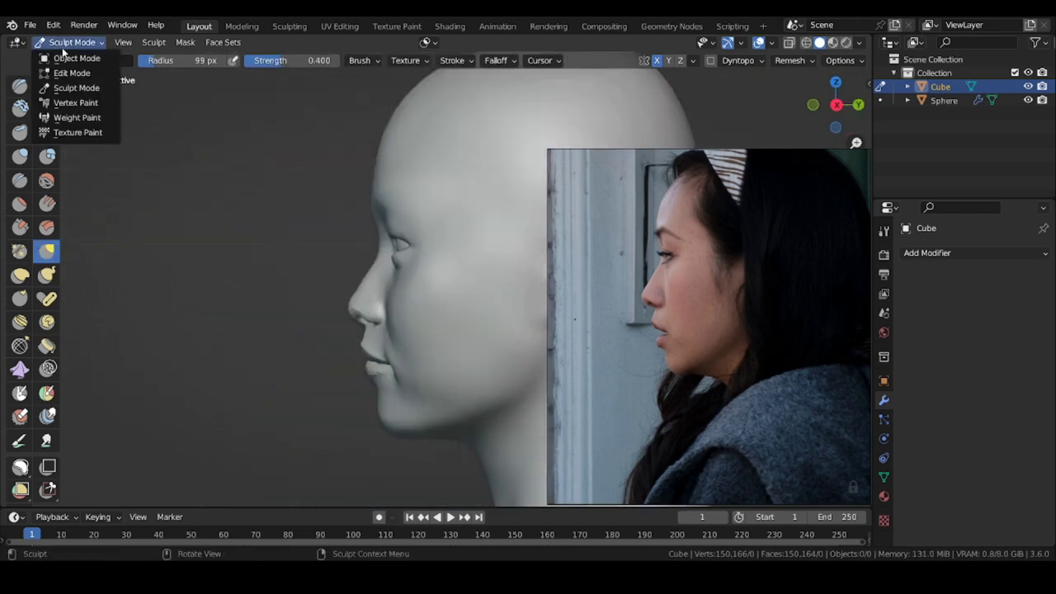
- Mask the skin around both eyes, including the upper and lower lids
click(82, 54)
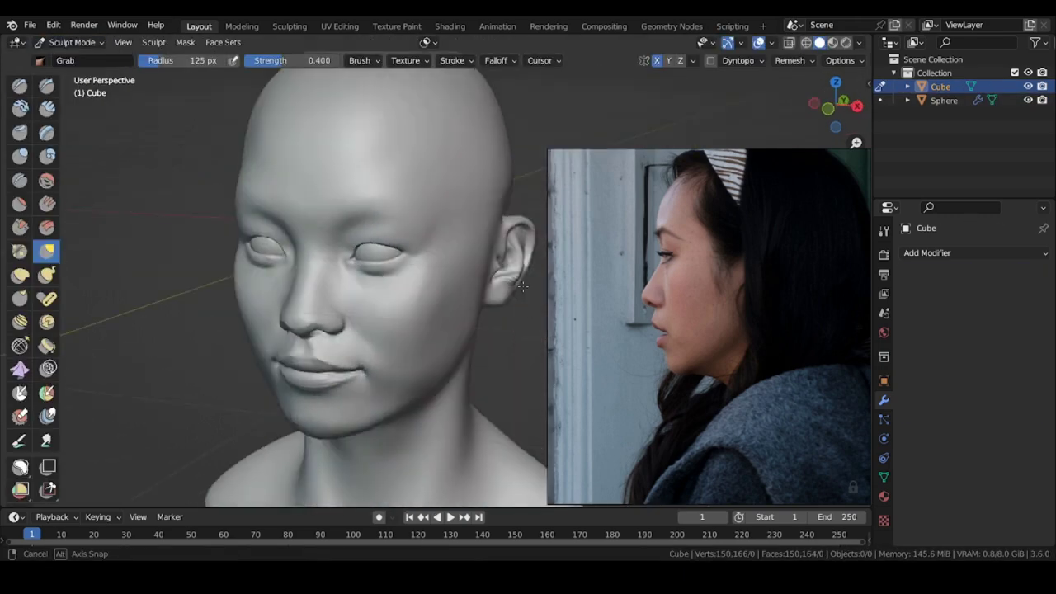
right_click(283, 240)
middle_drag(283, 240, 330, 264)
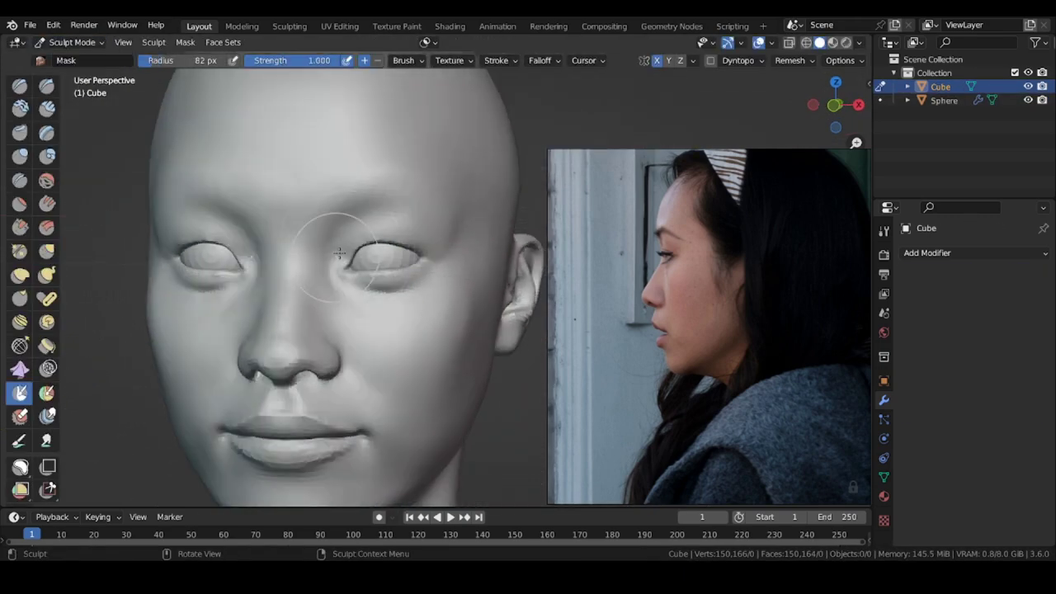
scroll(332, 270, up, 2)
mouse_move(333, 269)
mouse_down()
mouse_move(397, 217)
mouse_move(396, 291)
mouse_move(337, 277)
mouse_up()
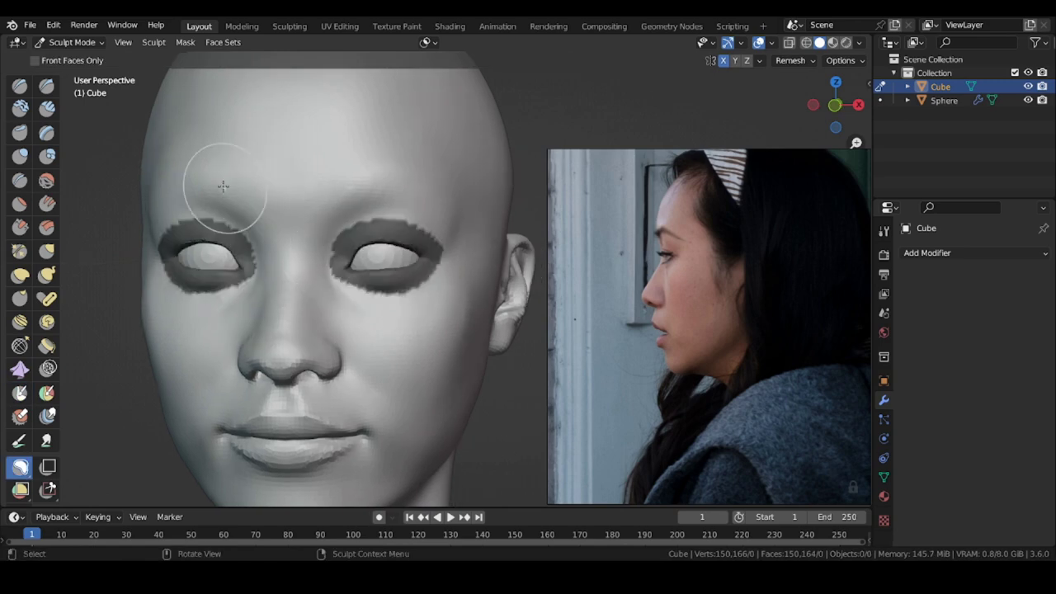
- Smooth the edges of the eye mask and invert it so that only the eye regions stay editable
mouse_move(226, 185)
middle_down()
mouse_move(426, 187)
mouse_move(198, 146)
middle_up()
scroll(426, 186, down, 2)
click(185, 43)
click(198, 134)
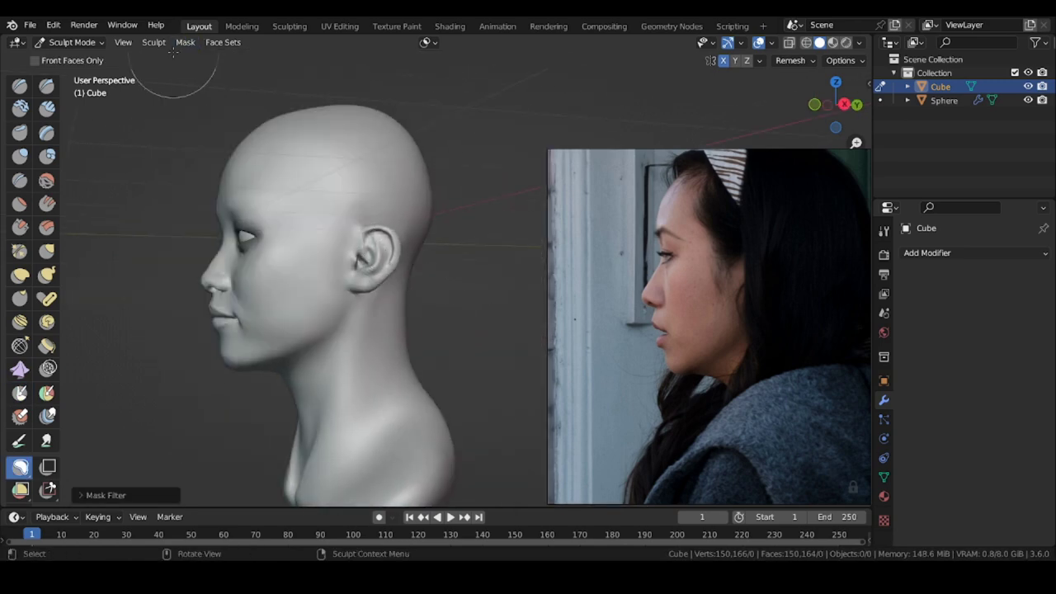
click(154, 232)
shift+middle_drag(153, 232, 253, 183)
click(186, 43)
click(188, 57)
- Shift the unmasked eye regions slightly forward along the Y axis with the Move tool and clear the mask
scroll(33, 412, down, 5)
click(20, 455)
shift+middle_drag(252, 183, 223, 185)
drag(519, 212, 517, 212)
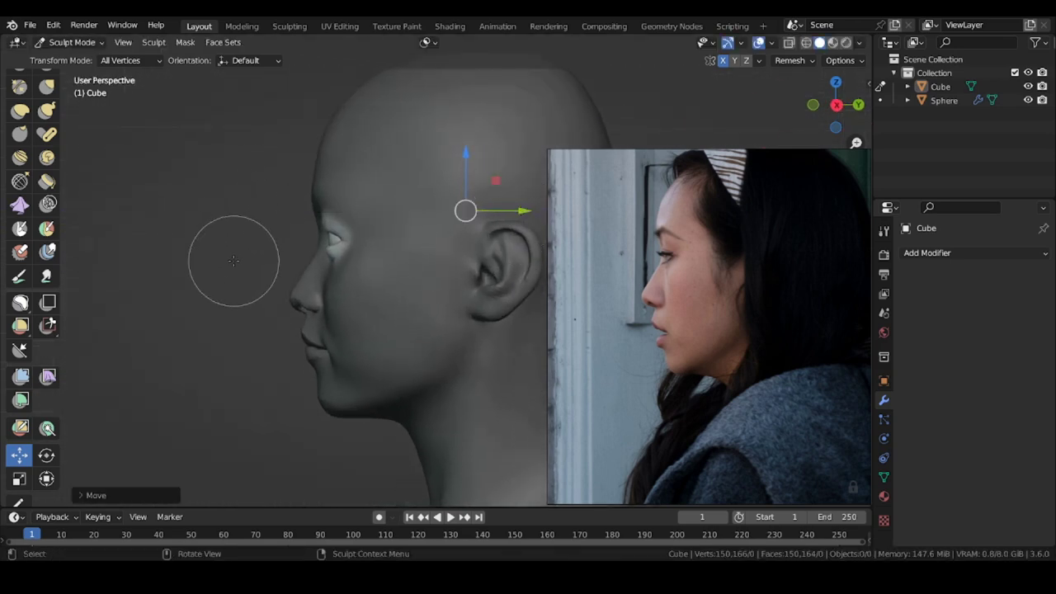
click(185, 43)
click(211, 85)
- Refine the upper eyelid near the inner eye corner with the SculptDraw brush at 52 px
scroll(33, 190, up, 5)
click(20, 86)
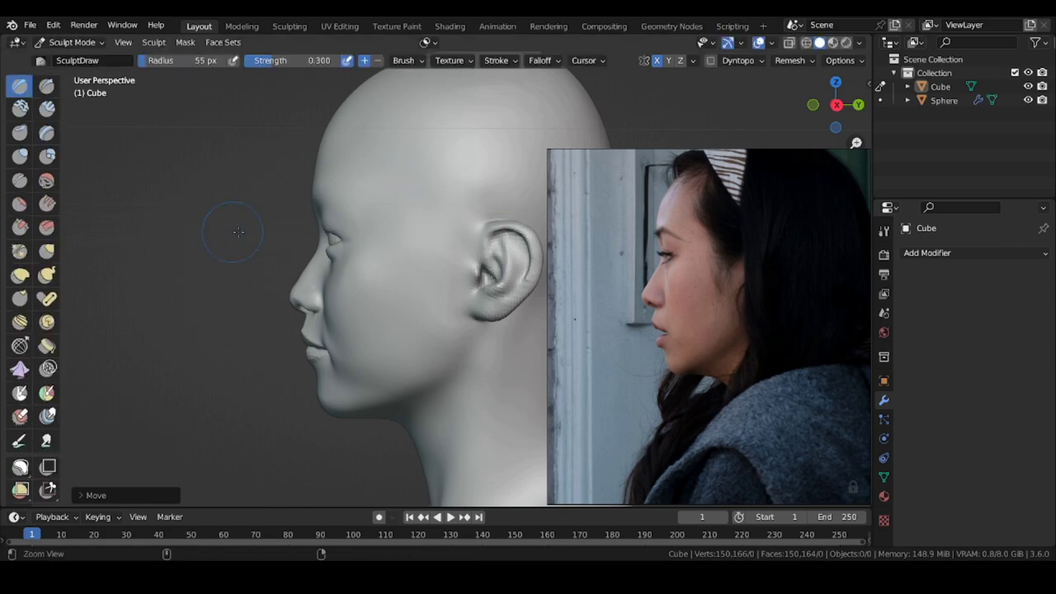
mouse_move(239, 232)
middle_down()
mouse_move(350, 237)
mouse_move(359, 213)
mouse_move(269, 226)
mouse_move(359, 226)
middle_up()
key(f)
click(380, 216)
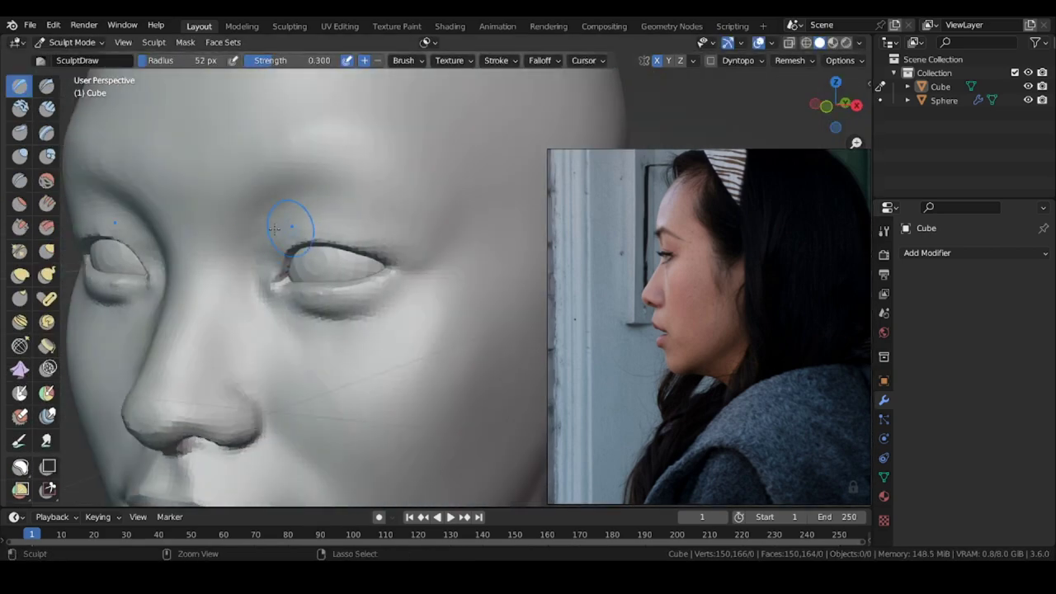
mouse_move(277, 235)
middle_down()
mouse_move(355, 233)
mouse_move(257, 231)
middle_up()
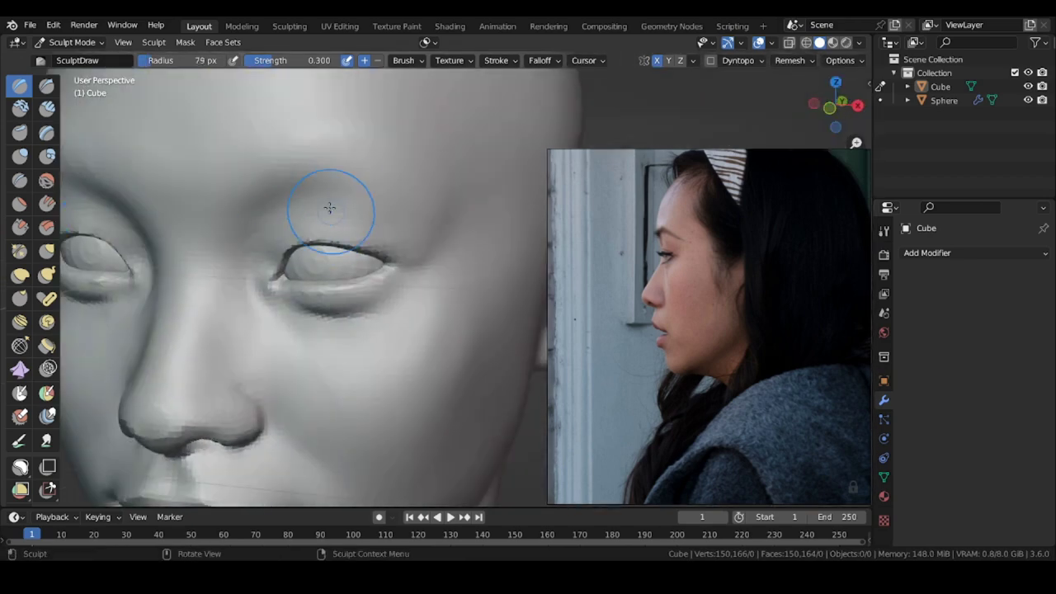
- Shape the upper lid and inner eye corner with the SculptDraw brush enlarged to about 80 px
shift+middle_drag(352, 227, 378, 184)
ctrl+middle_drag(378, 184, 381, 164)
key(f)
click(385, 281)
mouse_move(293, 277)
middle_down()
mouse_move(186, 264)
mouse_move(292, 276)
middle_up()
drag(273, 287, 269, 309)
mouse_move(270, 308)
middle_down()
mouse_move(212, 300)
mouse_move(309, 206)
middle_up()
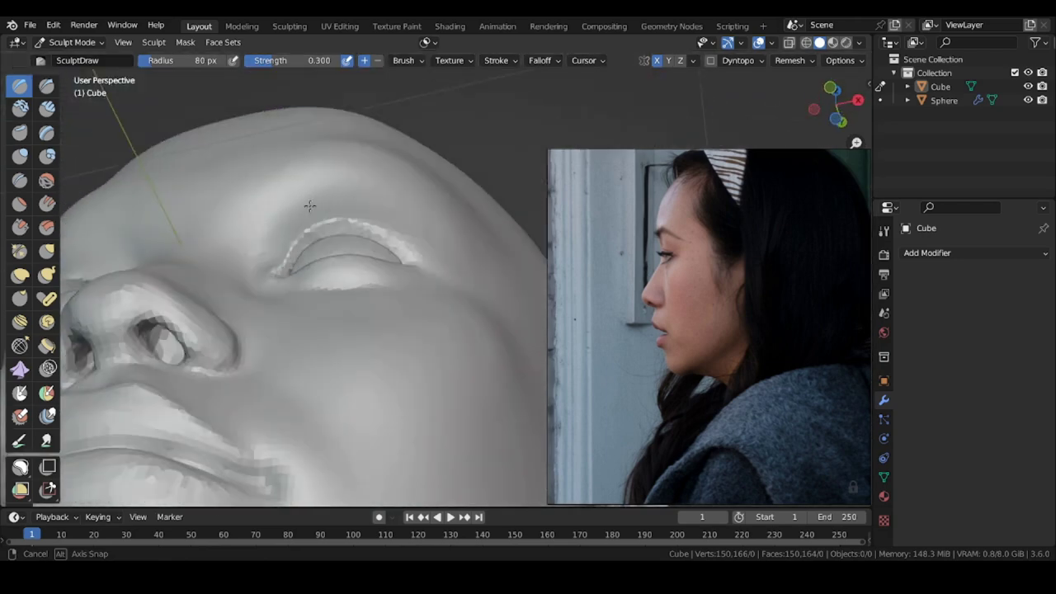
- Adjust the outer end of the upper eyelid with the Grab brush, working from below
key(g)
middle_drag(376, 284, 419, 261)
drag(455, 231, 450, 234)
mouse_move(388, 264)
middle_down()
mouse_move(262, 206)
mouse_move(318, 293)
mouse_move(198, 302)
mouse_move(299, 318)
mouse_move(289, 244)
middle_up()
- Refine the skin at the outer eye corner with the SculptDraw brush at 79 px
click(28, 90)
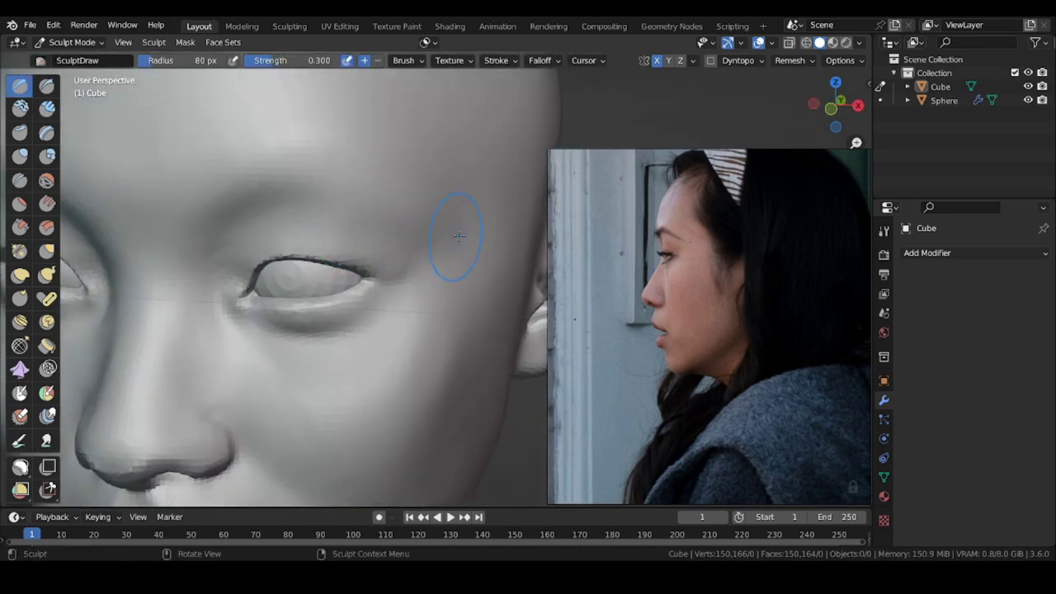
key(f)
click(406, 251)
ctrl+middle_drag(398, 264, 401, 251)
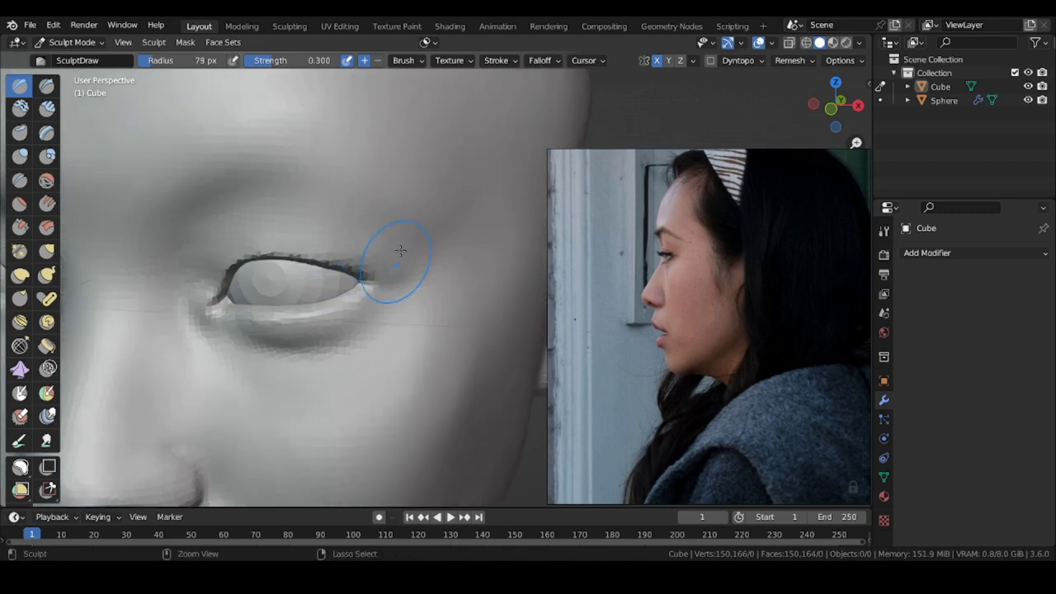
- Define the crease above the upper eyelid with the Draw Sharp brush at 57 px
click(47, 86)
ctrl+drag(264, 171, 182, 257)
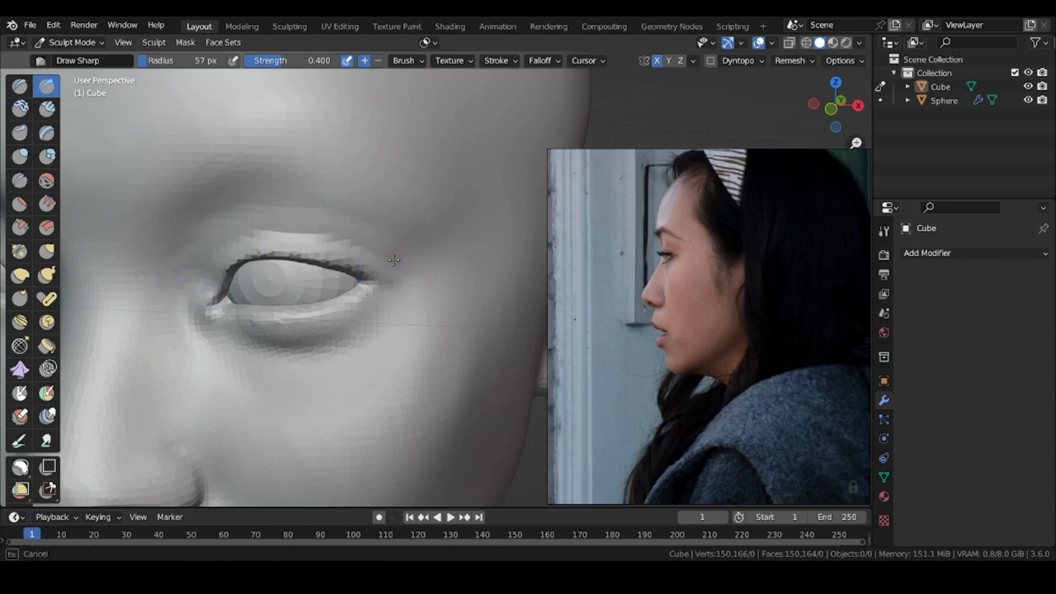
mouse_move(391, 251)
middle_down()
mouse_move(326, 251)
mouse_move(377, 243)
mouse_move(363, 231)
middle_up()
key(f)
click(355, 243)
drag(355, 245, 347, 246)
- Deepen the fold running down from the nostril with the SculptDraw brush reduced from 78 to 70 px
mouse_move(167, 259)
middle_down()
mouse_move(182, 294)
mouse_move(127, 329)
mouse_move(170, 266)
mouse_move(235, 276)
middle_up()
scroll(172, 263, down, 1)
key(x)
scroll(214, 305, up, 2)
key(f)
click(313, 237)
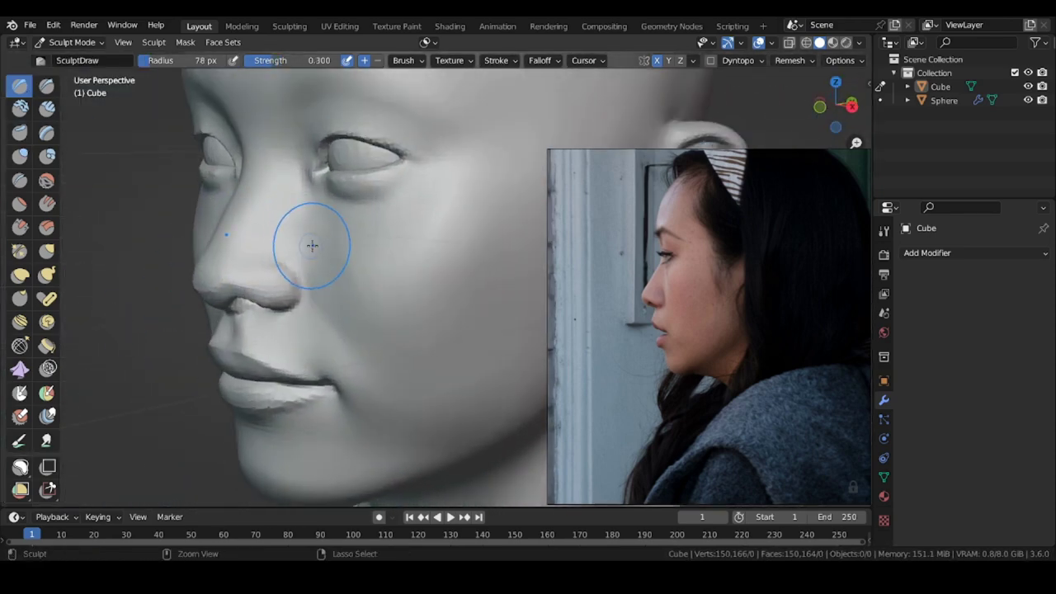
key(bracketleft)
middle_drag(339, 307, 312, 299)
ctrl+drag(334, 268, 354, 326)
mouse_move(198, 280)
middle_down()
mouse_move(246, 280)
mouse_move(191, 279)
mouse_move(213, 281)
middle_up()
scroll(248, 262, up, 2)
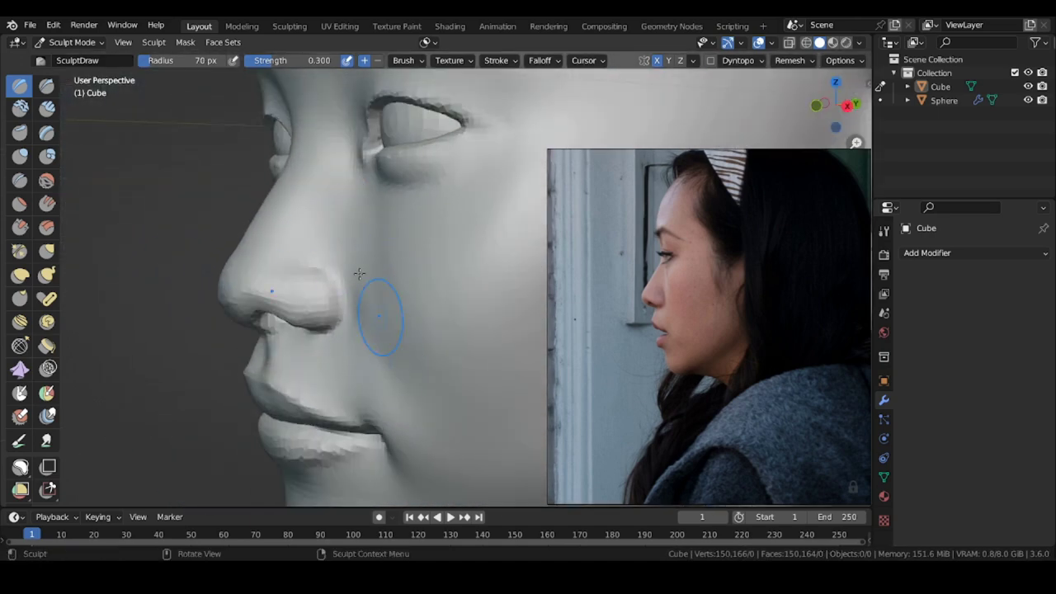
- Refine the cheek and chin area around the mouth corner with the SculptDraw brush at 70 to 78 px
scroll(366, 256, down, 4)
middle_drag(387, 302, 396, 306)
mouse_move(277, 276)
middle_down()
mouse_move(224, 273)
mouse_move(214, 230)
middle_up()
scroll(417, 340, up, 2)
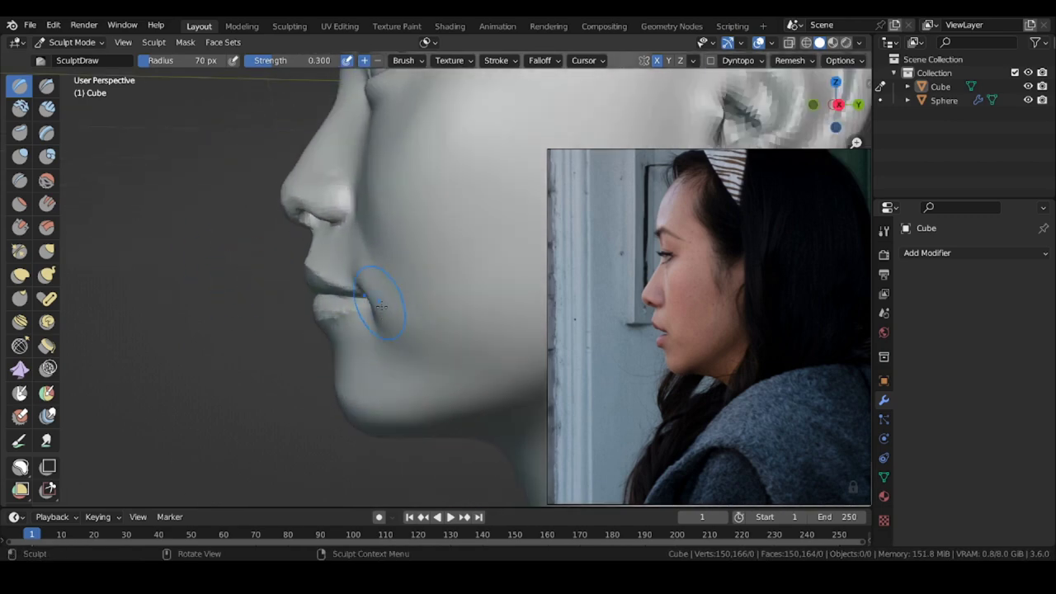
scroll(382, 306, down, 2)
middle_drag(411, 374, 422, 385)
key(f)
click(384, 354)
mouse_move(384, 353)
middle_down()
mouse_move(490, 371)
mouse_move(454, 376)
middle_up()
- Bring up the three-quarter reference photo with the windblown hair and turn the head to the same angle
scroll(490, 372, down, 3)
scroll(648, 330, down, 5)
middle_drag(608, 403, 735, 339)
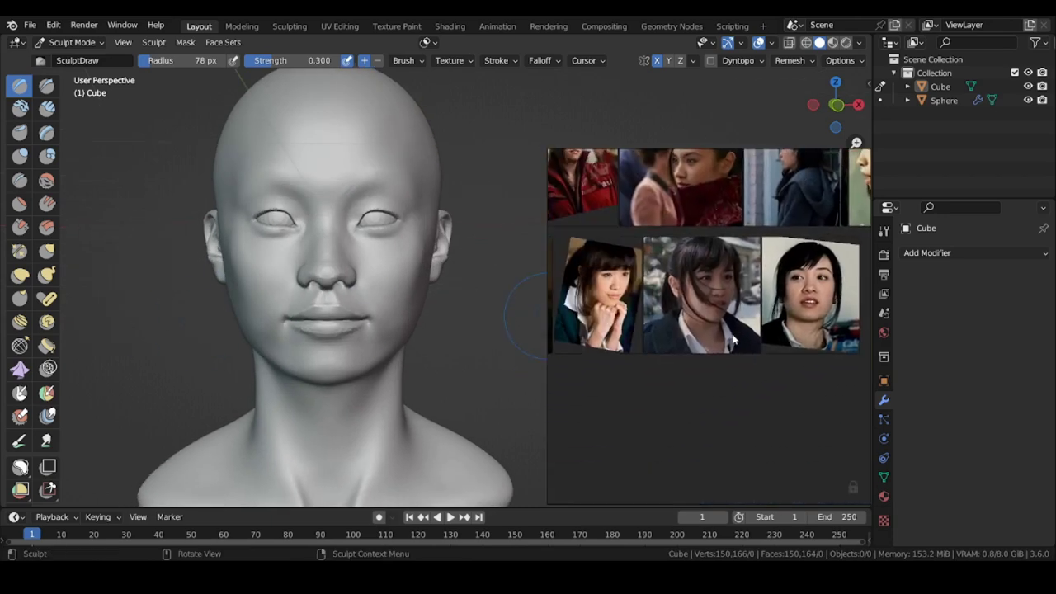
scroll(730, 310, up, 5)
middle_drag(111, 273, 162, 270)
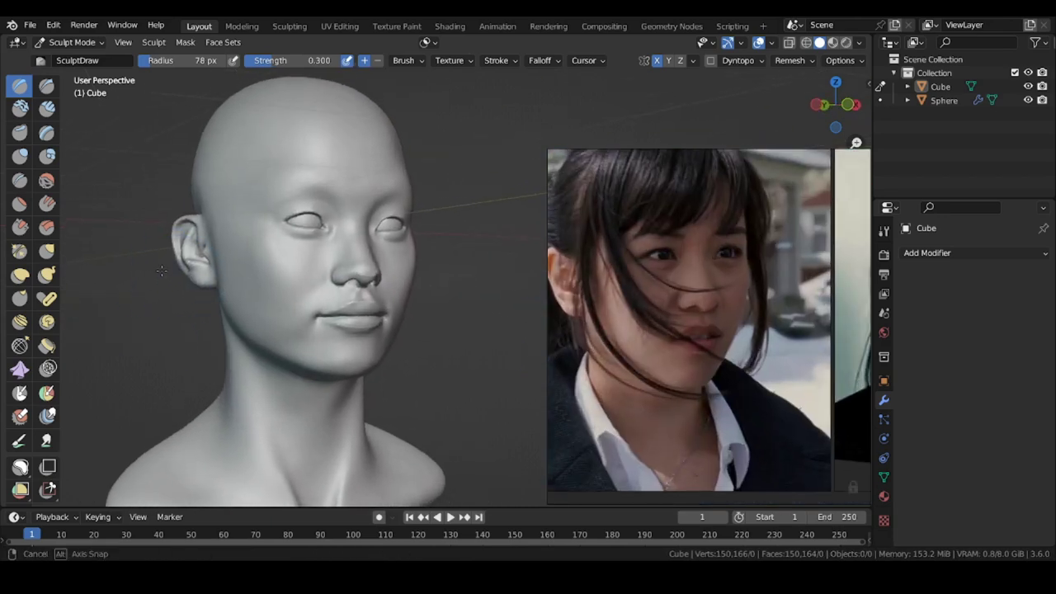
- Adjust the brow and outer eye contour on the far side with the Grab brush at 101 to 112 px
key(g)
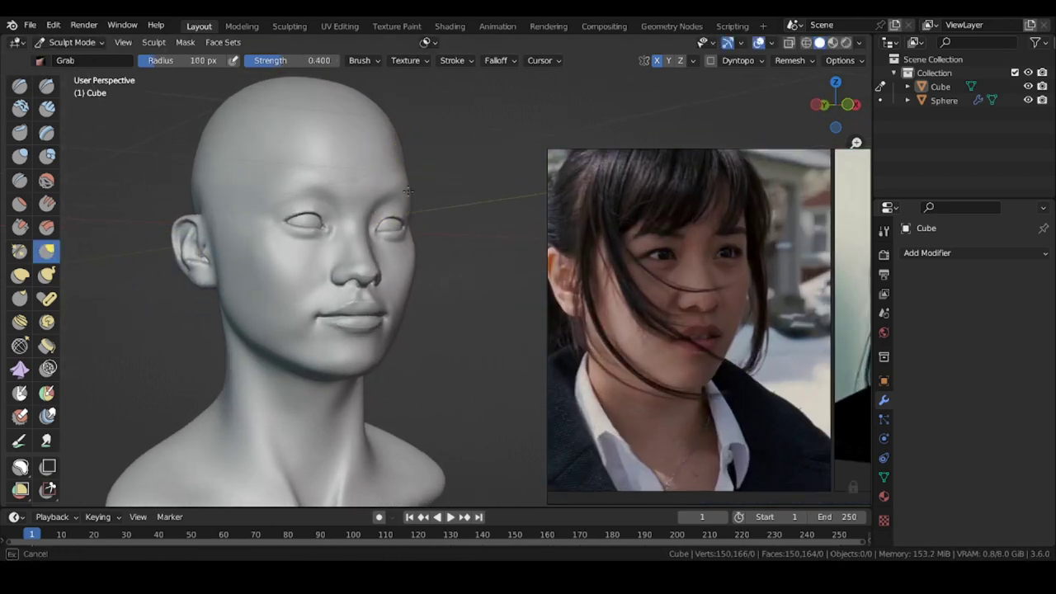
scroll(407, 223, up, 5)
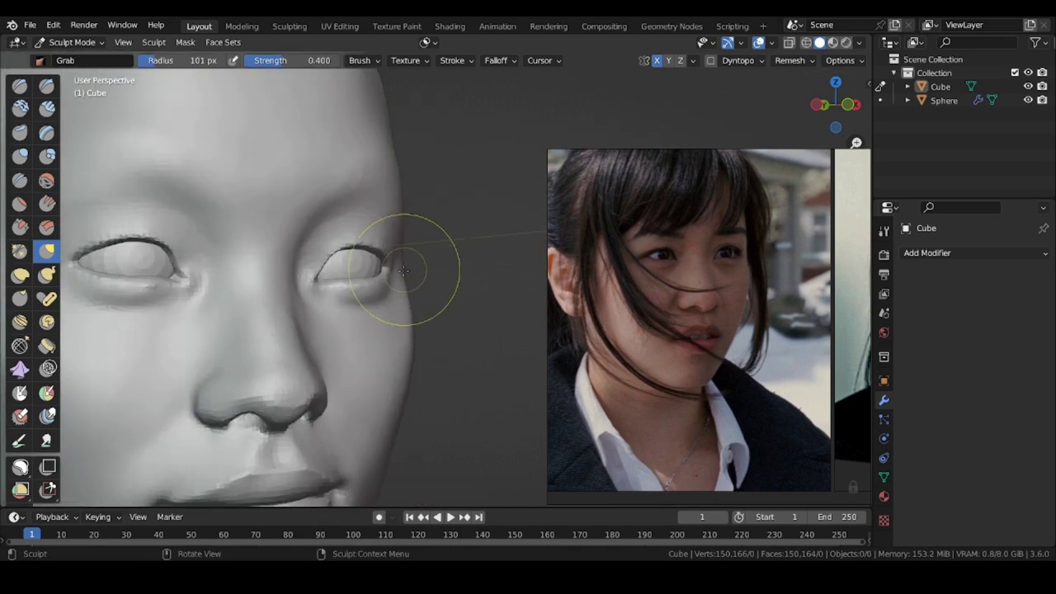
middle_drag(403, 270, 358, 255)
key(bracketright)
mouse_move(434, 206)
middle_down()
mouse_move(424, 211)
mouse_move(429, 234)
mouse_move(177, 231)
middle_up()
middle_drag(66, 192, 123, 181)
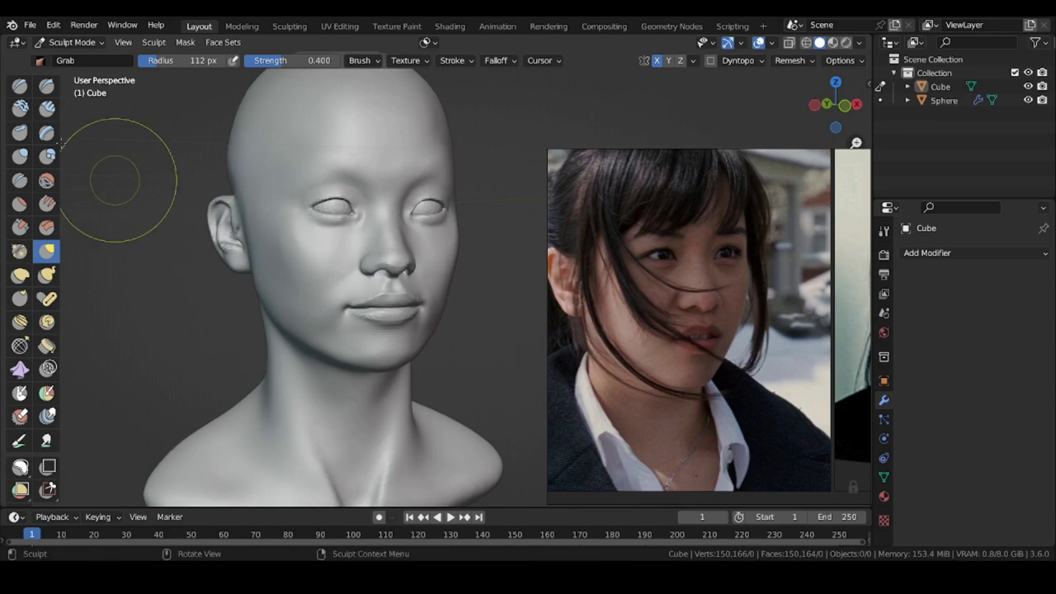
- Define the upper lip border with the Draw Sharp and SculptDraw brushes
click(46, 85)
scroll(388, 265, up, 6)
click(22, 86)
mouse_move(303, 296)
middle_down()
mouse_move(334, 305)
mouse_move(284, 309)
middle_up()
click(47, 86)
mouse_move(355, 304)
ctrl+middle_down()
mouse_move(328, 318)
mouse_move(272, 271)
mouse_move(227, 274)
mouse_move(330, 256)
mouse_move(355, 264)
ctrl+middle_up()
- Reshape the upper lip with the Grab brush and refine its volume with SculptDraw at 49 px
click(49, 248)
mouse_move(360, 224)
middle_down()
mouse_move(366, 288)
mouse_move(345, 221)
middle_up()
mouse_move(384, 291)
middle_down()
mouse_move(328, 289)
mouse_move(303, 266)
mouse_move(357, 320)
mouse_move(358, 257)
mouse_move(312, 244)
middle_up()
key(x)
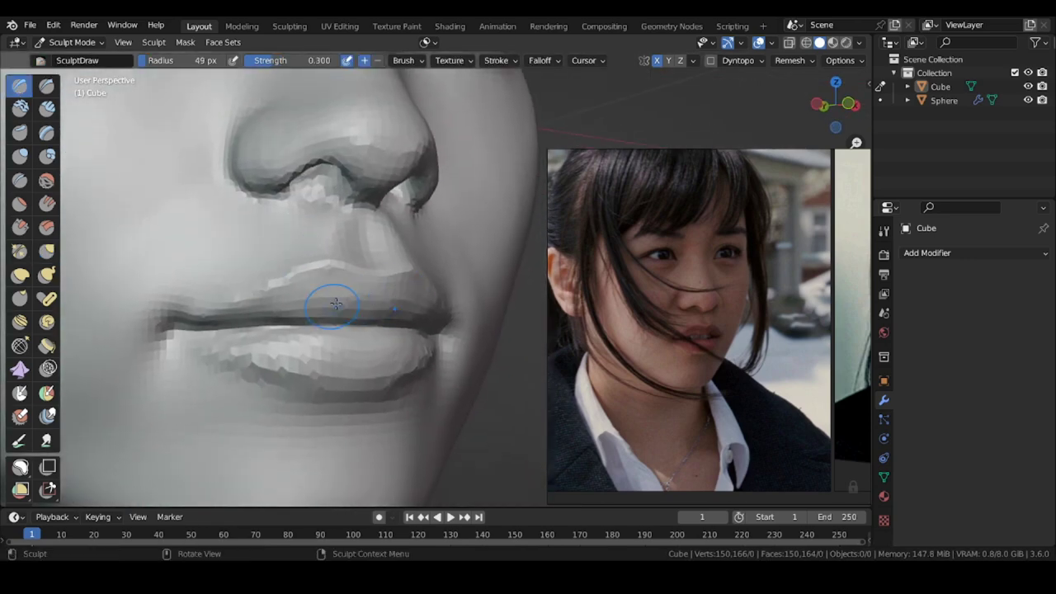
mouse_move(336, 303)
middle_down()
mouse_move(321, 301)
mouse_move(357, 309)
mouse_move(337, 310)
mouse_move(429, 355)
mouse_move(401, 351)
middle_up()
- Adjust the upper lip outline below the nostrils with the Grab brush at 78 px
scroll(294, 311, down, 5)
click(47, 251)
scroll(361, 239, up, 4)
middle_drag(361, 238, 338, 228)
drag(354, 282, 353, 278)
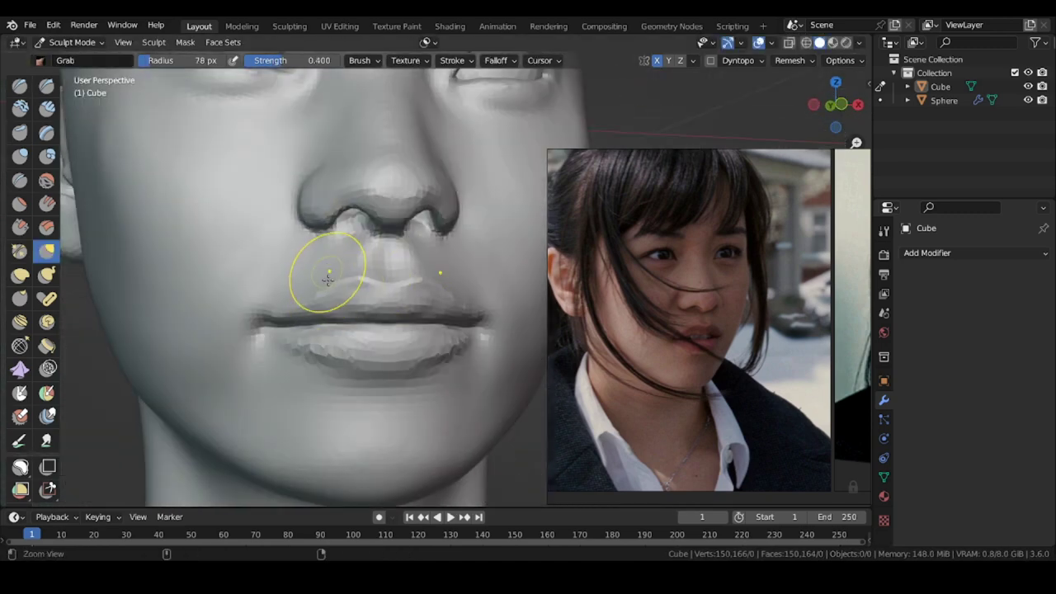
mouse_move(328, 280)
ctrl+middle_down()
mouse_move(207, 323)
mouse_move(177, 302)
ctrl+middle_up()
- Lasso-mask the lower eyelids and the skin beneath them, and smooth the mask edges
mouse_move(264, 223)
ctrl+middle_down()
mouse_move(255, 170)
mouse_move(275, 250)
ctrl+middle_up()
click(185, 252)
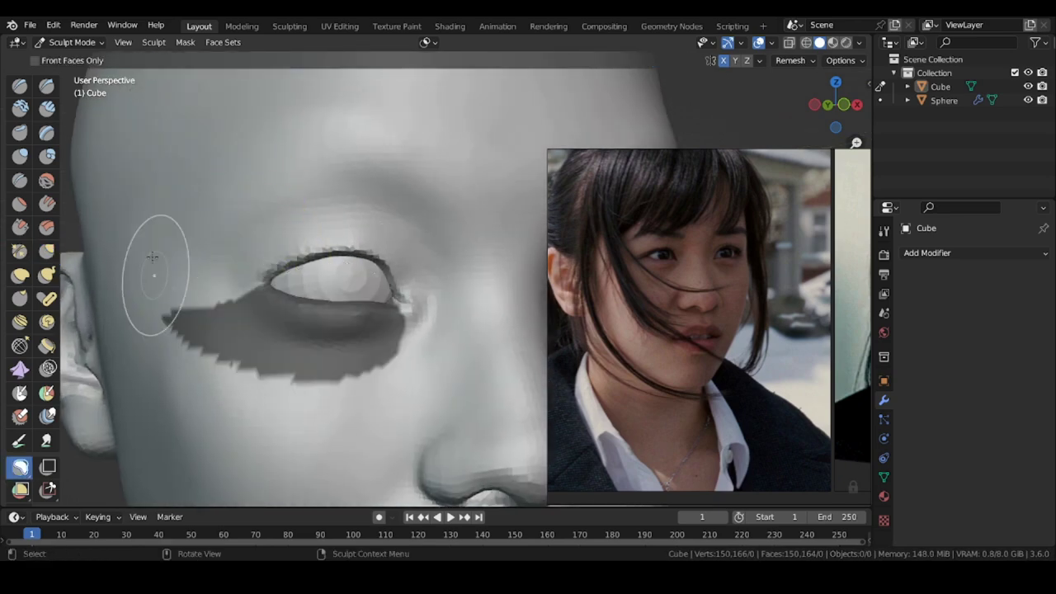
click(185, 43)
click(186, 150)
- Reshape the outer part of the upper eyelid above the mask with the Grab brush at 169 px
key(g)
middle_drag(205, 274, 257, 273)
key(f)
click(277, 271)
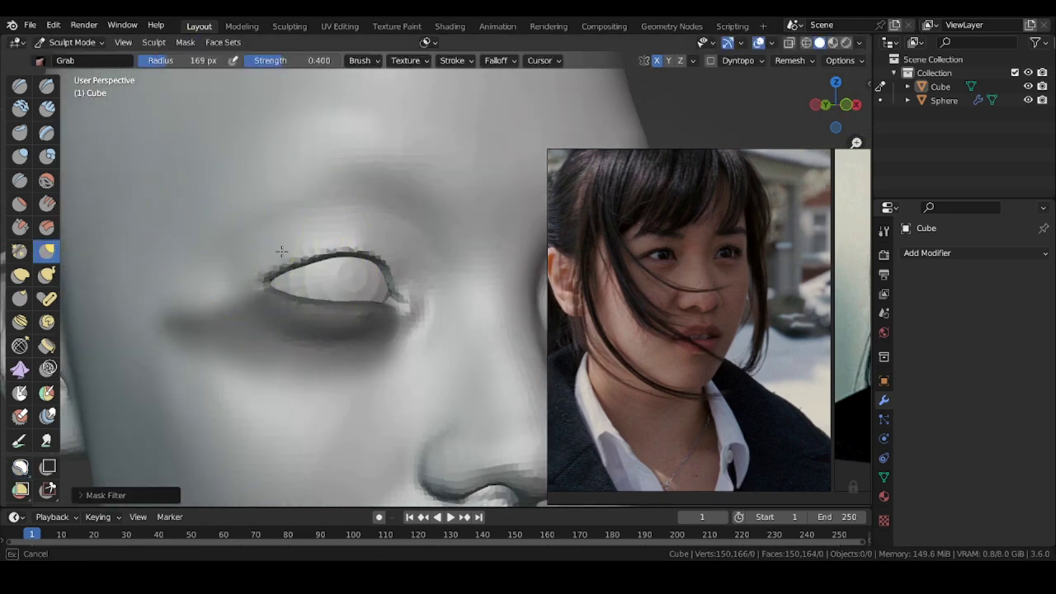
mouse_move(282, 251)
mouse_down()
mouse_move(270, 256)
mouse_move(279, 259)
mouse_up()
scroll(279, 259, down, 4)
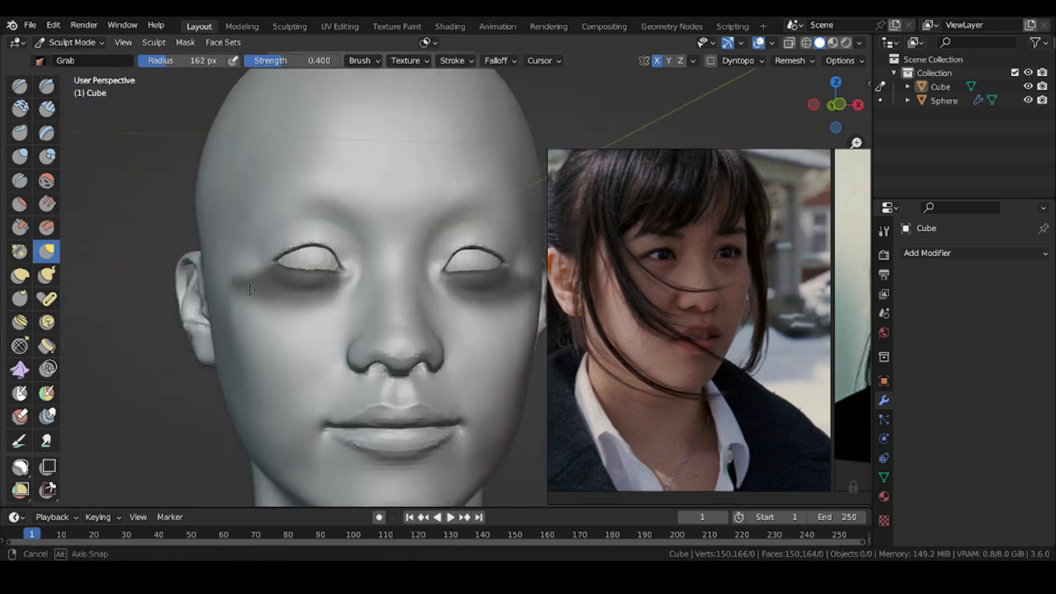
- Fine-tune the upper eyelid shape from several angles with the Grab brush reduced from 162 to 140 px
middle_drag(330, 297, 363, 206)
scroll(388, 264, up, 3)
scroll(462, 305, up, 2)
mouse_move(495, 314)
shift+middle_down()
mouse_move(322, 309)
mouse_move(334, 268)
mouse_move(425, 302)
shift+middle_up()
key(bracketleft)
scroll(396, 306, down, 5)
shift+middle_drag(178, 324, 298, 290)
middle_drag(285, 292, 314, 289)
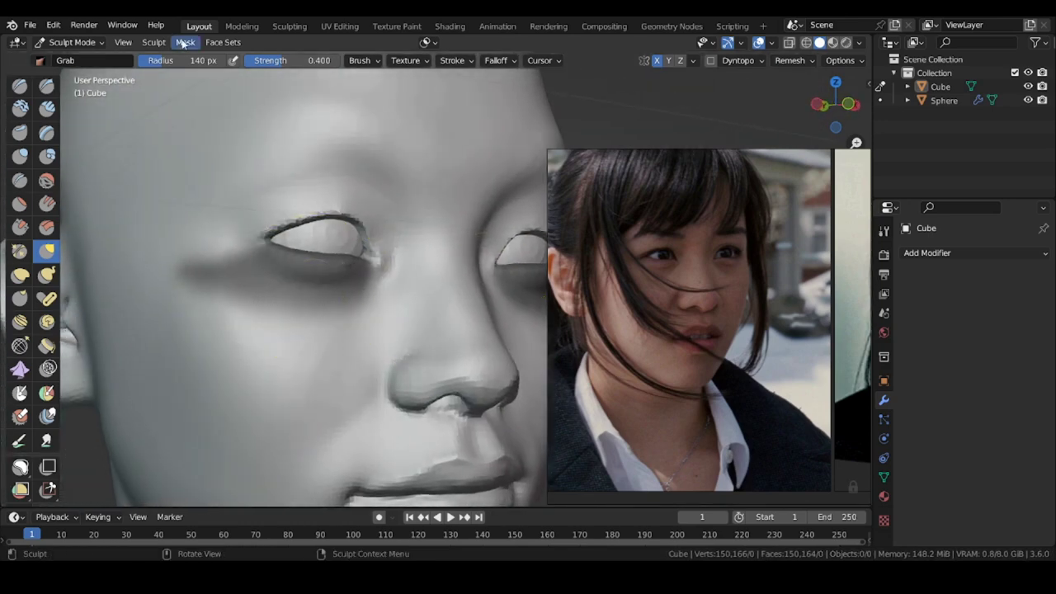
- Invert the mask and adjust the lower eyelid with a smaller Grab brush
click(184, 44)
click(205, 61)
key(bracketleft)
key(bracketleft)
key(bracketleft)
key(bracketleft)
scroll(298, 252, up, 2)
middle_drag(237, 246, 330, 259)
- Finish the lower eyelid area with the Grab brush enlarged to 130 px and clear the mask
key(bracketright)
key(bracketright)
key(bracketright)
key(bracketright)
scroll(330, 262, down, 3)
middle_drag(284, 285, 347, 285)
click(185, 42)
click(206, 86)
- Refine the area beneath the lower eyelid with the Draw brush at 46 px
click(47, 85)
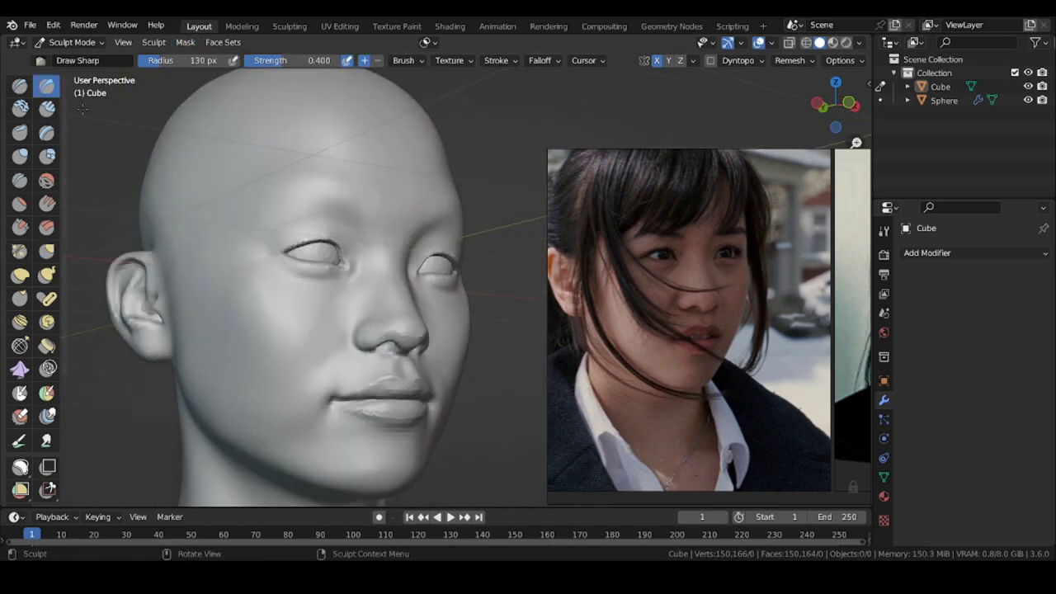
key(f)
click(205, 236)
click(20, 85)
scroll(295, 274, up, 4)
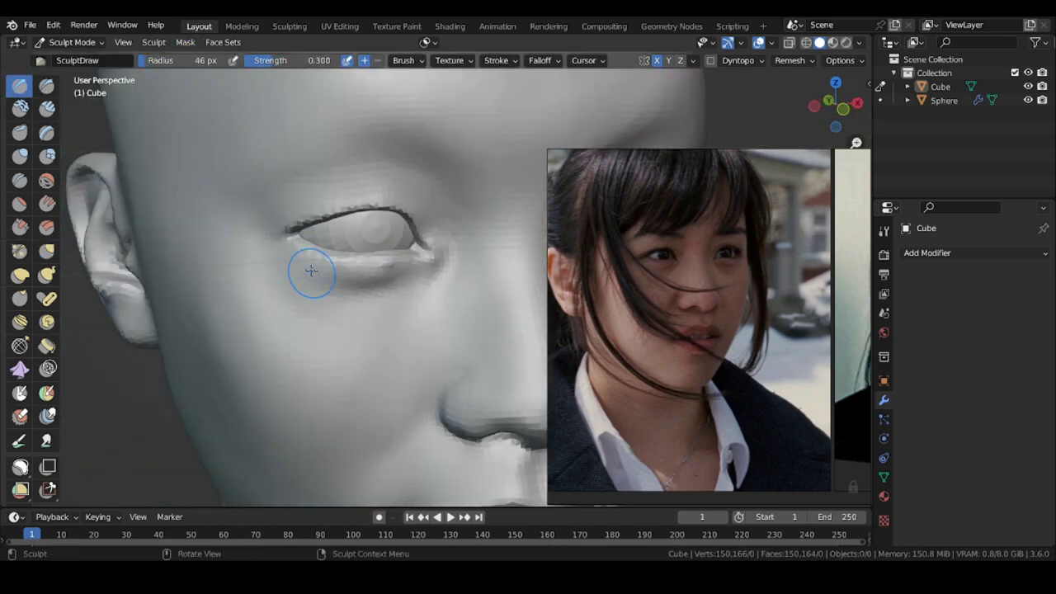
- Adjust the curve of the lower eyelid with the Grab brush at 79 px, checking it from a steep angle
mouse_move(311, 273)
middle_down()
mouse_move(316, 309)
mouse_move(310, 266)
mouse_move(246, 140)
middle_up()
click(47, 251)
scroll(363, 257, up, 2)
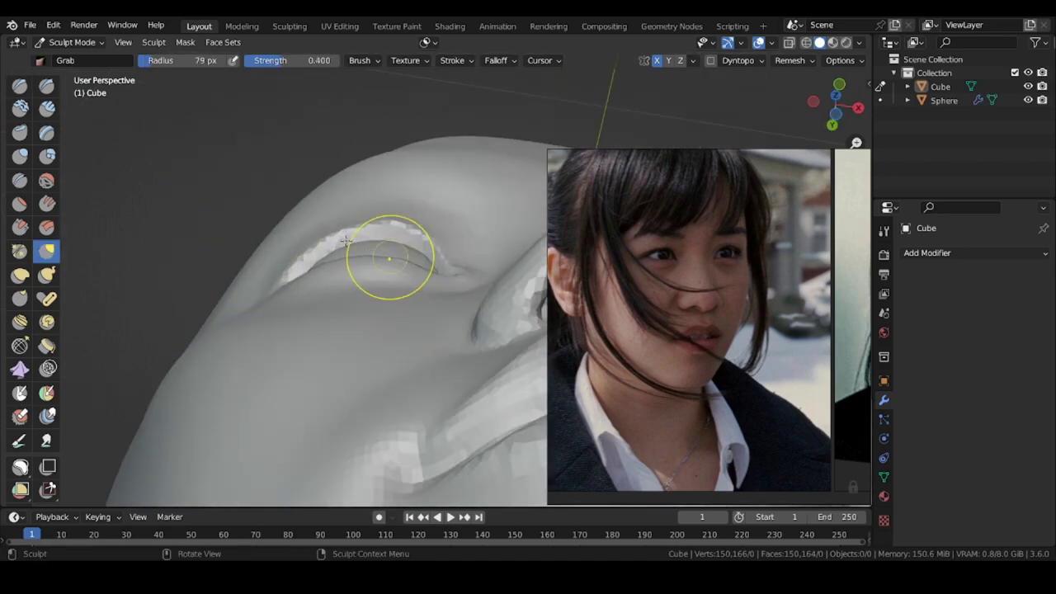
mouse_move(239, 240)
middle_down()
mouse_move(286, 368)
mouse_move(314, 308)
mouse_move(302, 285)
middle_up()
scroll(289, 355, down, 4)
- Sculpt the surface below the inner corner of the eye with the Draw brush at 36 px
key(x)
key(f)
click(294, 208)
scroll(363, 231, up, 3)
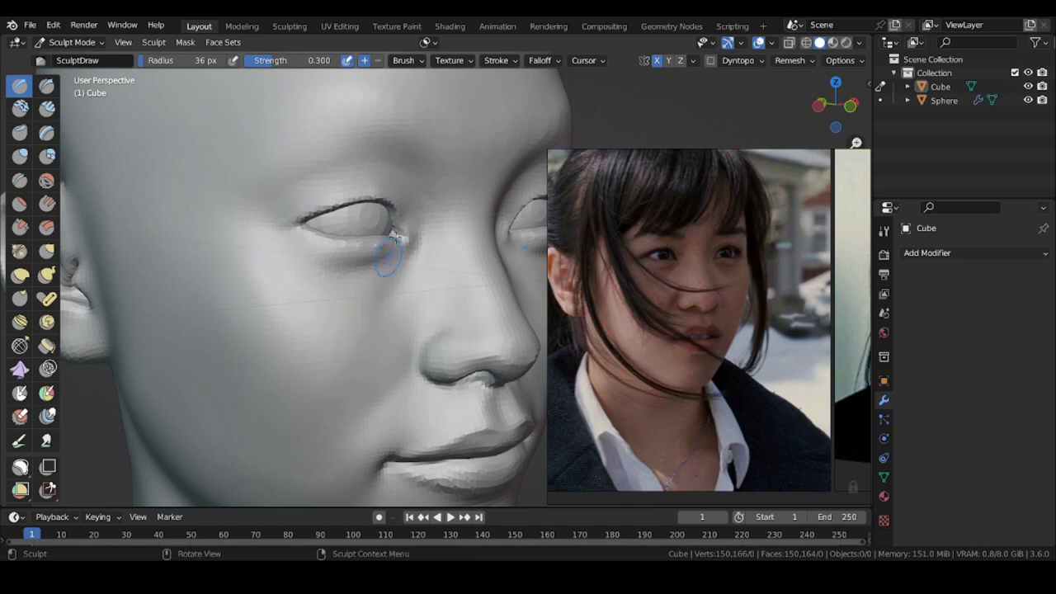
middle_drag(369, 286, 169, 301)
- Carve the tear trough crease from the inner eye corner toward the cheek with the Draw Sharp brush at 41 to 46 px
click(47, 86)
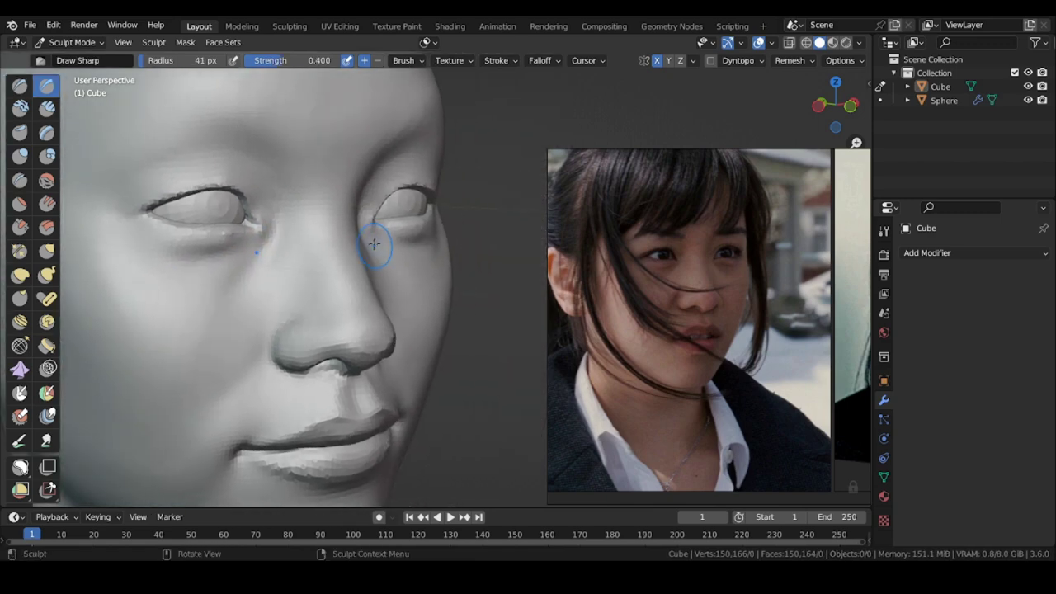
scroll(363, 248, down, 2)
mouse_move(313, 257)
middle_down()
mouse_move(219, 272)
mouse_move(190, 261)
middle_up()
scroll(369, 218, up, 2)
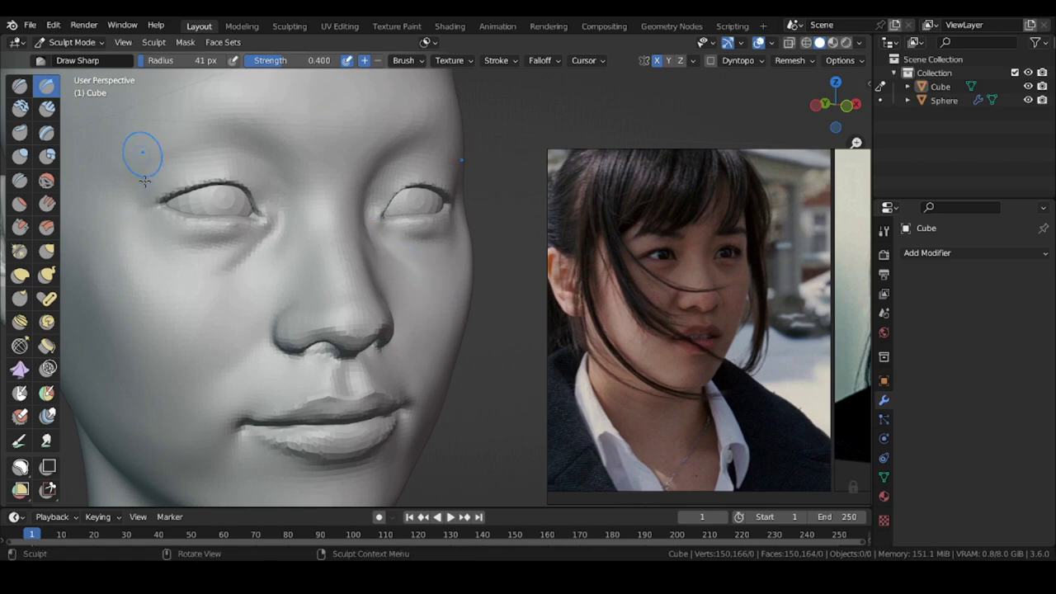
middle_drag(143, 180, 356, 249)
mouse_move(281, 285)
middle_down()
mouse_move(300, 306)
mouse_move(335, 280)
middle_up()
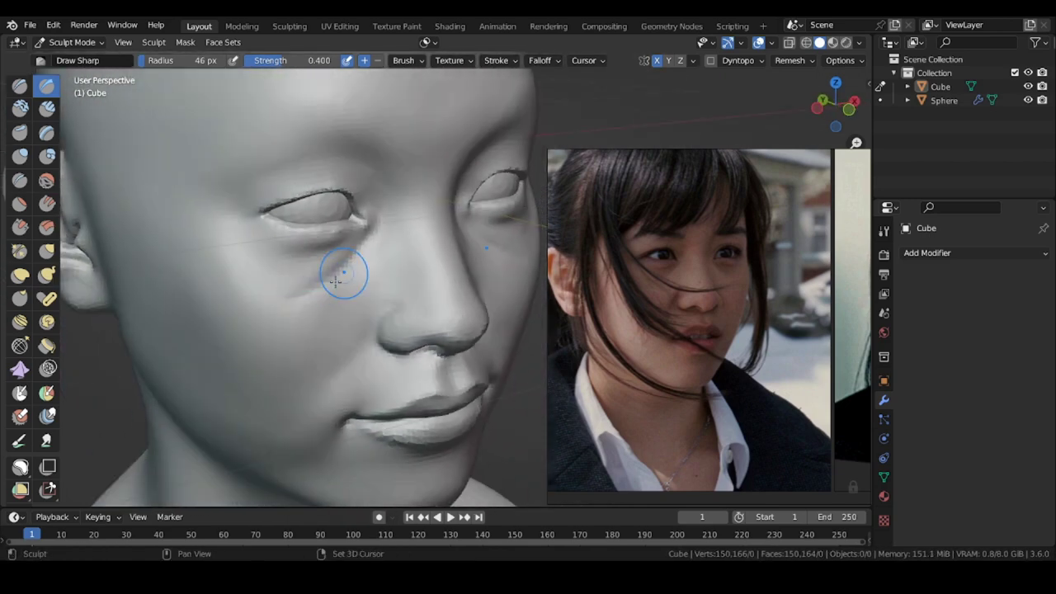
mouse_move(306, 330)
alt+mouse_down()
mouse_move(275, 294)
mouse_move(307, 297)
alt+mouse_up()
scroll(248, 216, down, 2)
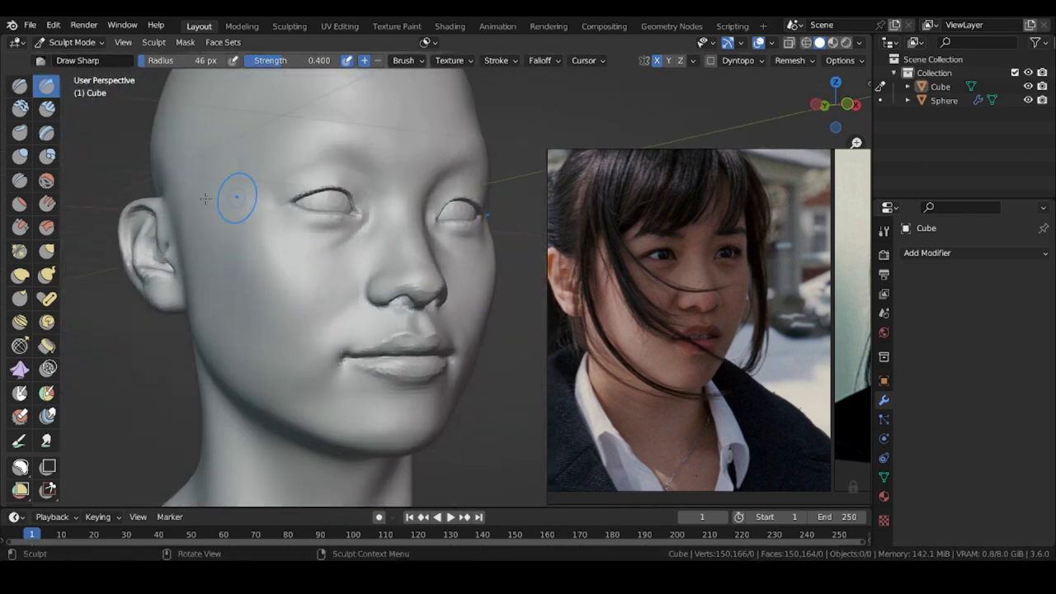
- Shape the nasolabial fold beside the nostril with the Draw brush at 57 px
scroll(364, 267, up, 4)
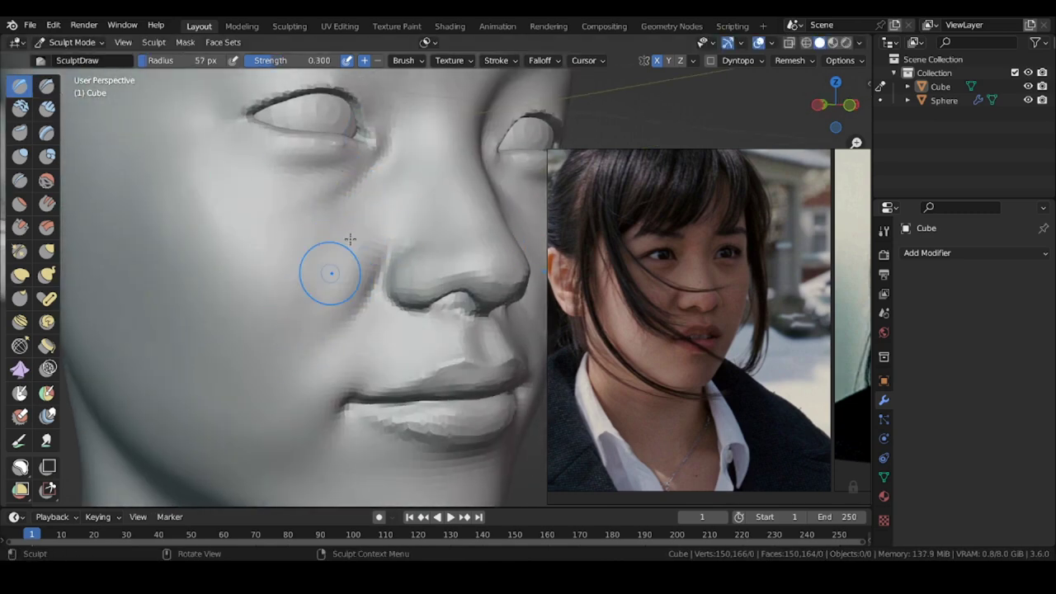
mouse_move(344, 224)
middle_down()
mouse_move(273, 239)
mouse_move(358, 255)
mouse_move(316, 323)
mouse_move(276, 295)
mouse_move(283, 259)
mouse_move(266, 226)
mouse_move(376, 281)
mouse_move(475, 288)
middle_up()
middle_drag(363, 271, 400, 274)
- Reshape the cheek contour beside the nose and mouth from the side with the Grab brush enlarged to 123 px
click(47, 251)
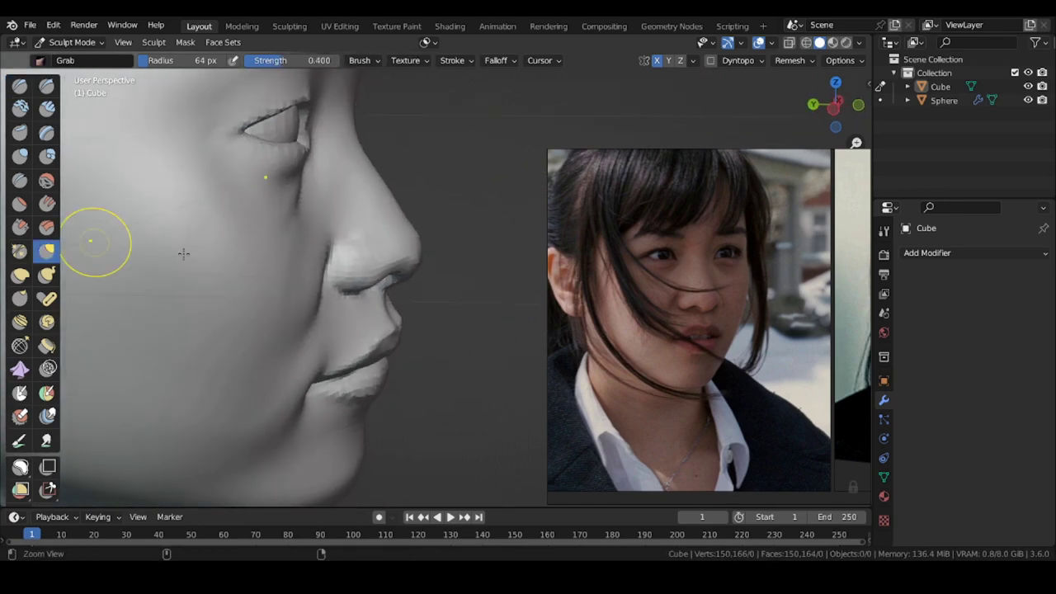
ctrl+middle_drag(183, 254, 216, 216)
mouse_move(307, 330)
middle_down()
mouse_move(338, 251)
mouse_move(324, 340)
middle_up()
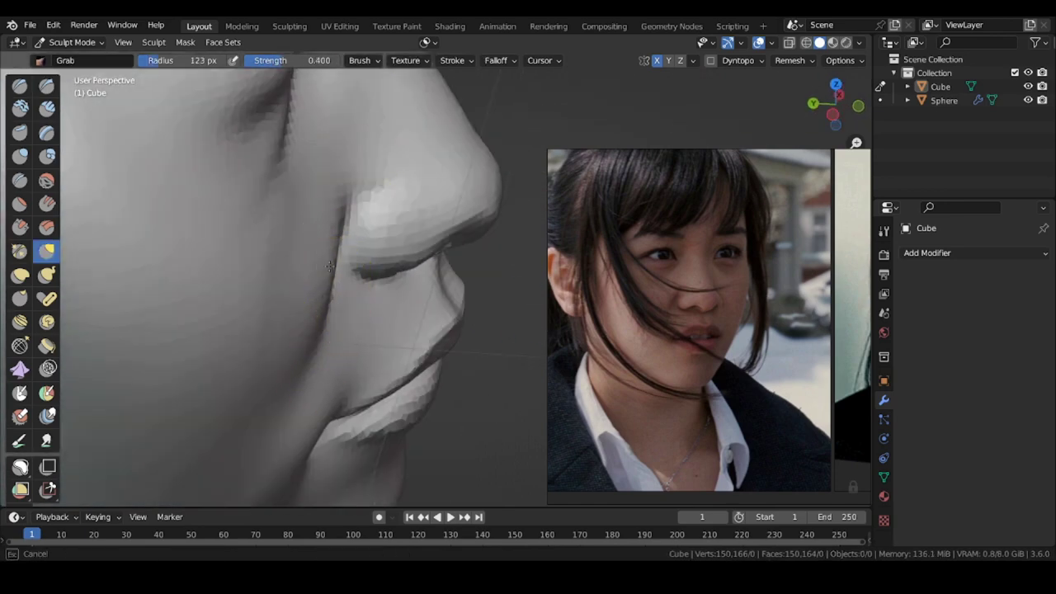
ctrl+middle_drag(330, 267, 322, 309)
mouse_move(322, 281)
middle_down()
mouse_move(235, 256)
mouse_move(273, 301)
mouse_move(318, 258)
mouse_move(207, 256)
middle_up()
mouse_move(203, 256)
ctrl+middle_down()
mouse_move(194, 275)
mouse_move(198, 244)
ctrl+middle_up()
- Fine-tune the cheek and nasolabial area from several angles with the Grab brush reduced to 75 px
middle_drag(462, 236, 379, 186)
middle_drag(441, 276, 505, 285)
key(f)
click(370, 276)
ctrl+middle_drag(495, 221, 488, 262)
middle_drag(216, 290, 281, 283)
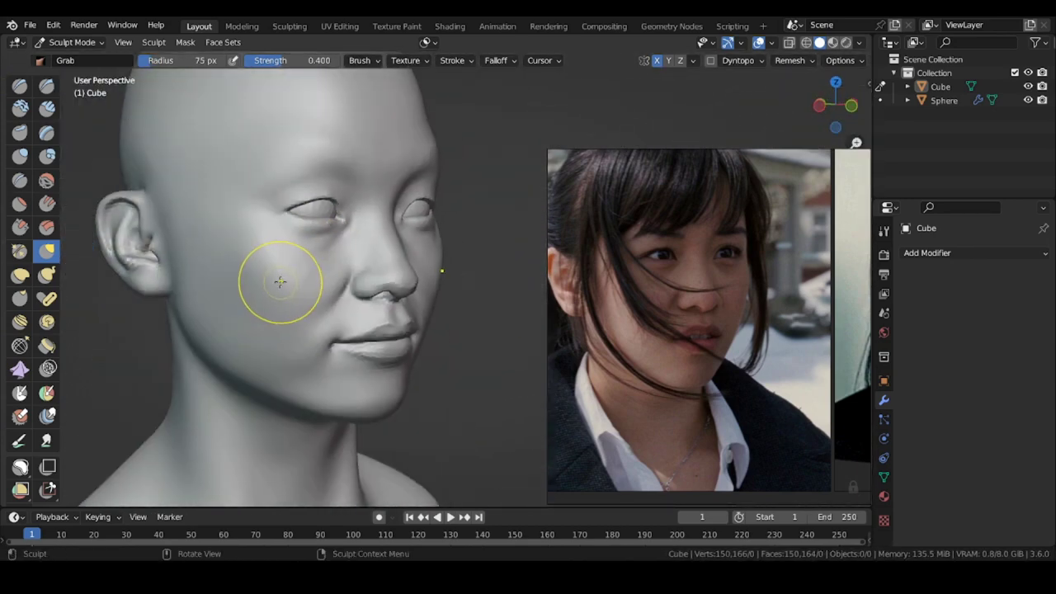
- Build up the cheek and under-eye area with the Draw brush, resizing it to 81 px
key(x)
ctrl+middle_drag(216, 208, 229, 169)
key(f)
click(284, 256)
mouse_move(322, 223)
middle_down()
mouse_move(264, 255)
mouse_move(297, 302)
mouse_move(198, 230)
mouse_move(235, 244)
mouse_move(277, 221)
mouse_move(301, 231)
middle_up()
key(f)
click(273, 221)
- Bring up the near-frontal reference portrait and adjust the nose from the front with the Grab brush reduced to 71 px
scroll(701, 355, down, 4)
scroll(801, 376, up, 4)
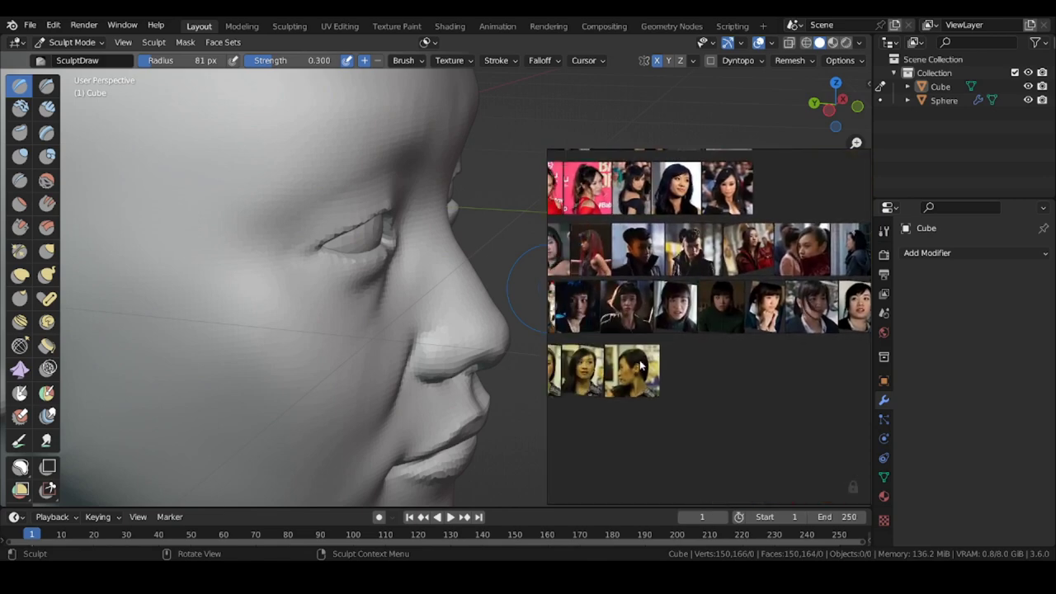
scroll(780, 363, down, 5)
scroll(581, 359, up, 6)
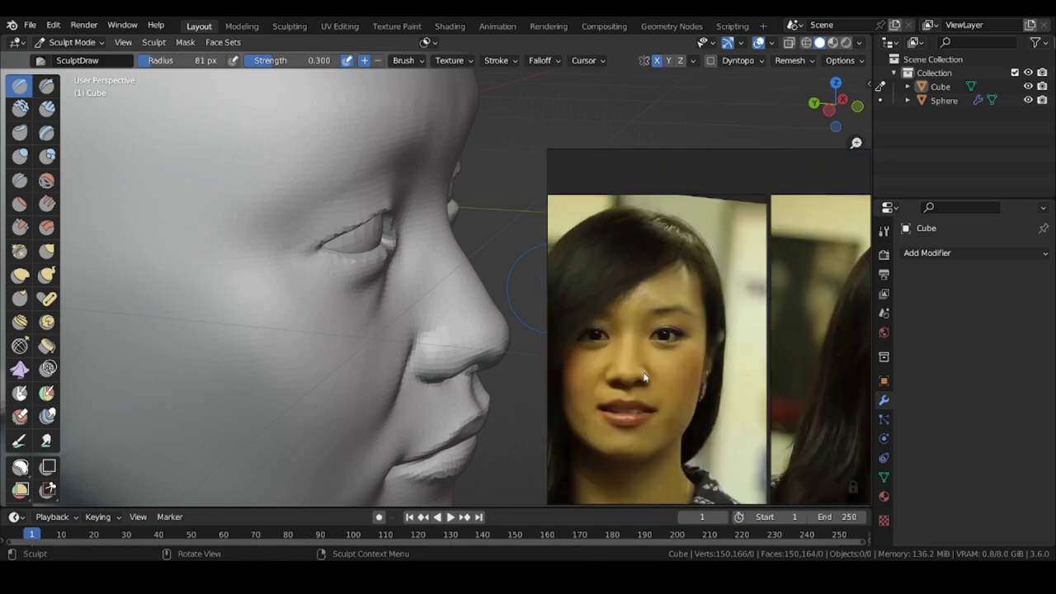
middle_drag(380, 282, 259, 275)
click(47, 251)
scroll(382, 224, up, 2)
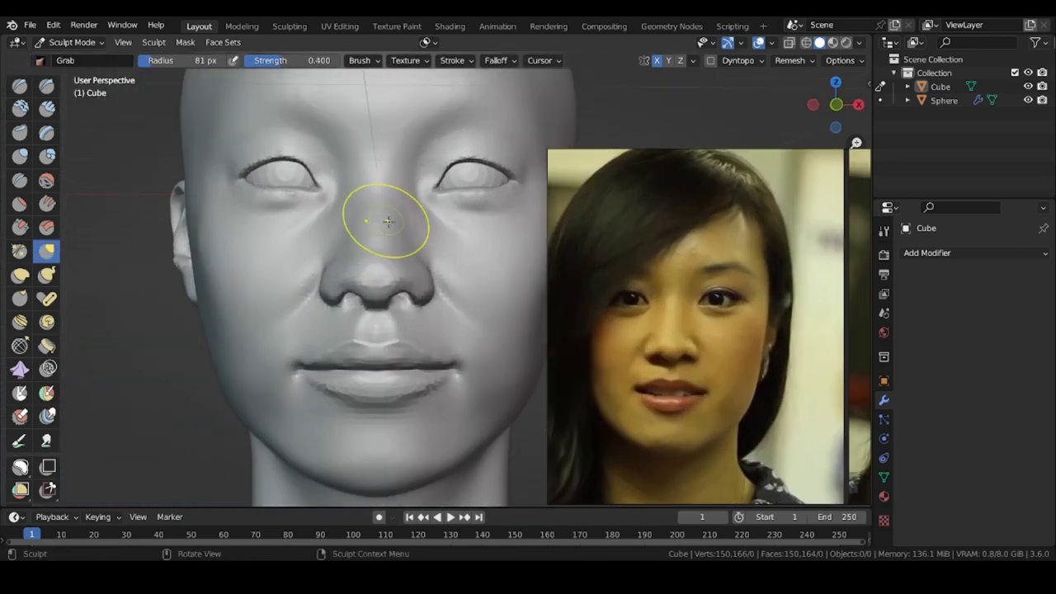
shift+middle_drag(311, 212, 319, 237)
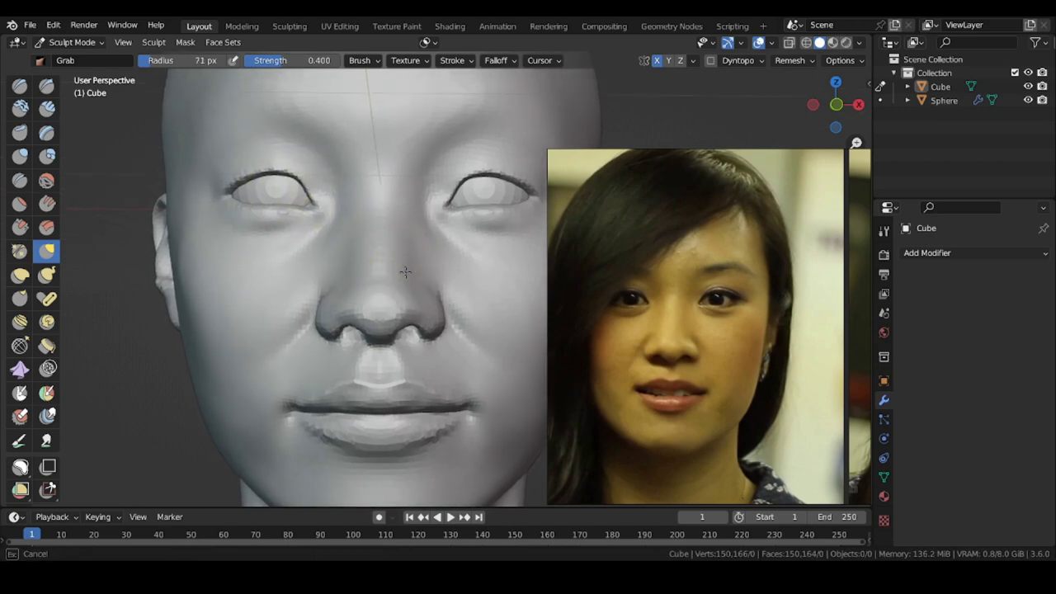
drag(406, 272, 404, 269)
- Adjust the area above the eyes with the Grab brush at 72 px and work on the outer brow with the Draw brush at 84 px
mouse_move(391, 195)
shift+middle_down()
mouse_move(387, 233)
mouse_move(417, 230)
shift+middle_up()
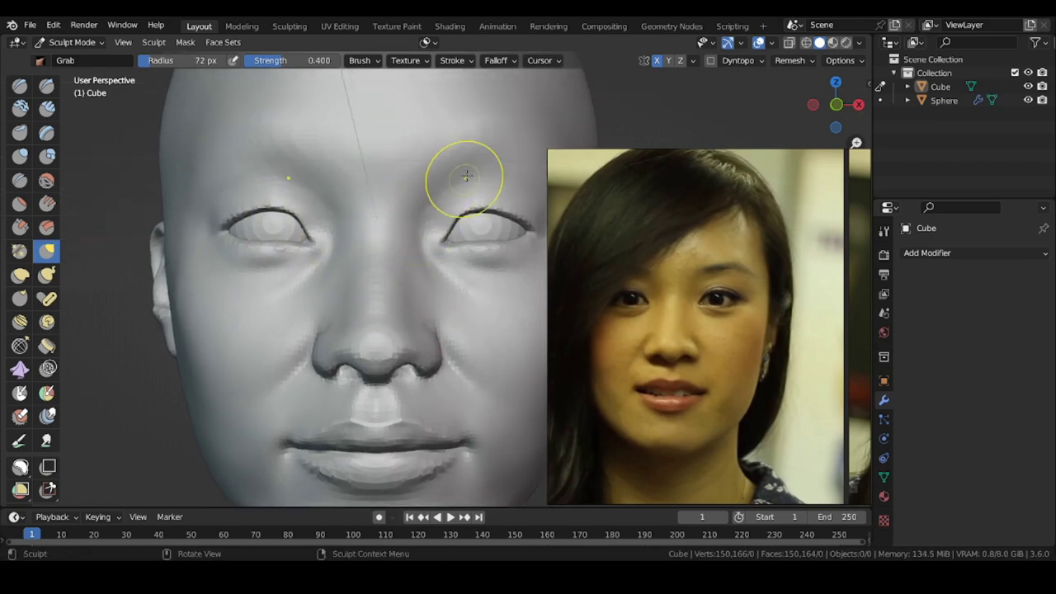
middle_drag(455, 178, 316, 203)
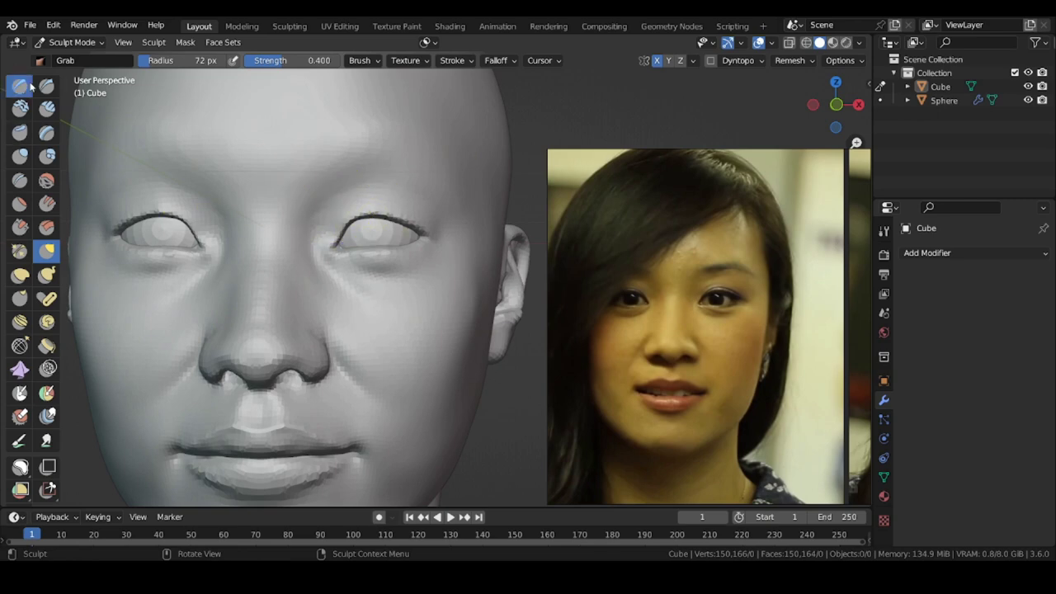
shift+middle_drag(461, 273, 465, 295)
key(bracketright)
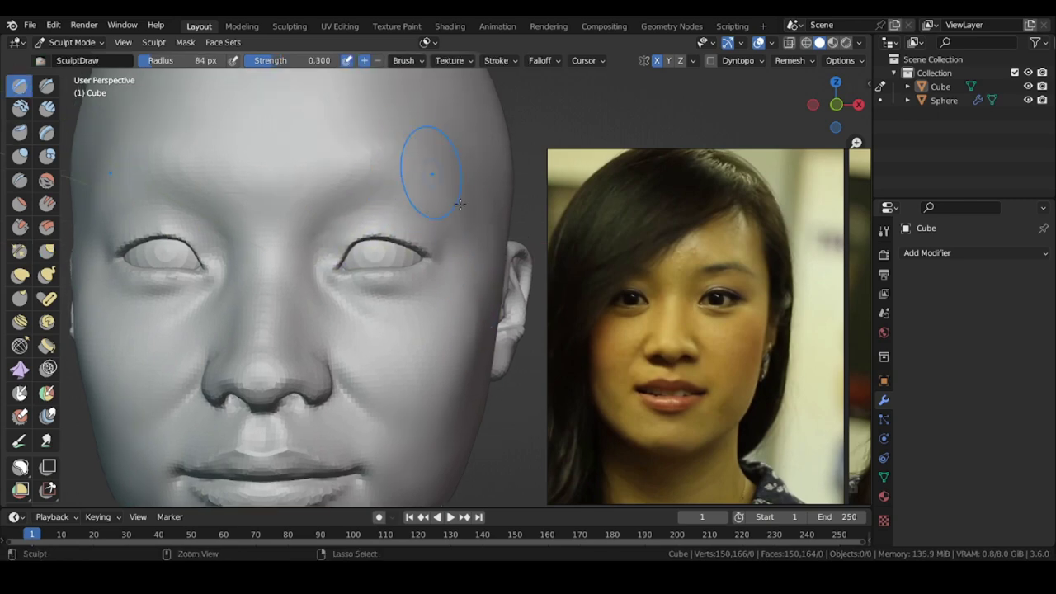
- Flatten the cheek surface of the head with the Scrape/Peaks brush at a 103 px radius
ctrl+middle_drag(461, 204, 415, 190)
mouse_move(434, 239)
ctrl+middle_down()
mouse_move(386, 248)
mouse_move(439, 254)
mouse_move(414, 249)
ctrl+middle_up()
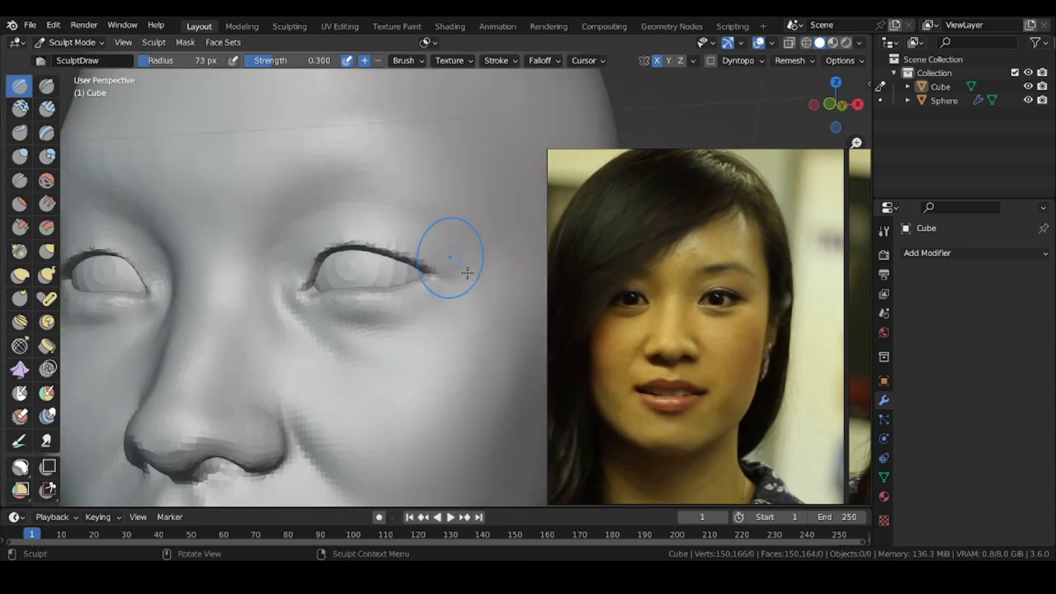
mouse_move(378, 218)
middle_down()
mouse_move(437, 220)
mouse_move(454, 241)
middle_up()
mouse_move(454, 236)
middle_down()
mouse_move(409, 233)
mouse_move(444, 211)
middle_up()
middle_drag(435, 170, 441, 192)
click(20, 227)
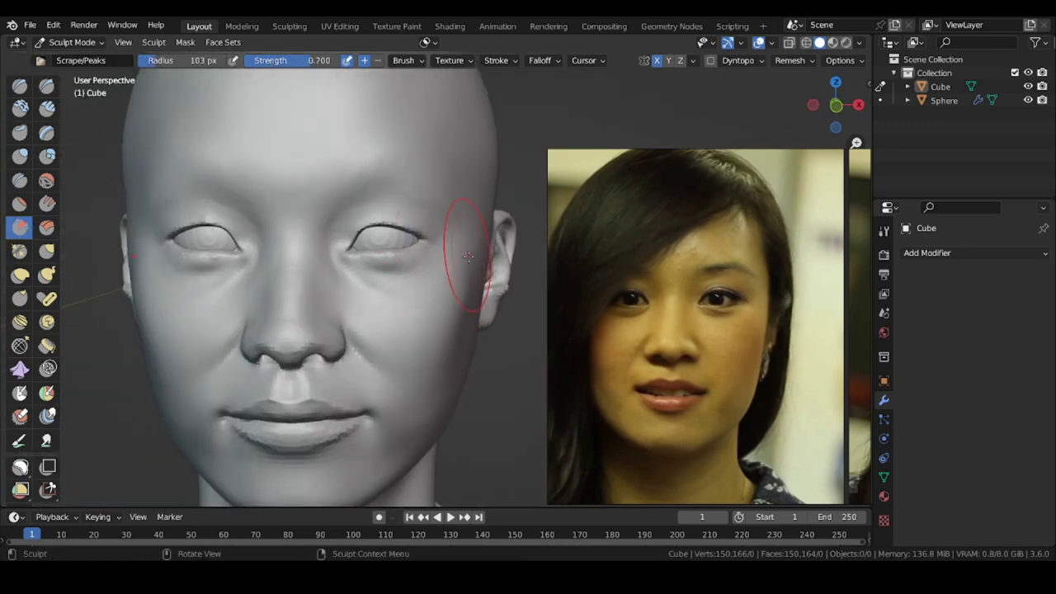
drag(414, 341, 400, 326)
- Adjust the cheek around the mouth corner with the Grab brush at a 98 px radius
mouse_move(360, 286)
shift+middle_down()
mouse_move(363, 228)
mouse_move(501, 173)
shift+middle_up()
key(g)
ctrl+middle_drag(325, 263, 327, 242)
mouse_move(328, 266)
middle_down()
mouse_move(347, 273)
mouse_move(366, 248)
mouse_move(367, 197)
middle_up()
middle_drag(243, 203, 330, 248)
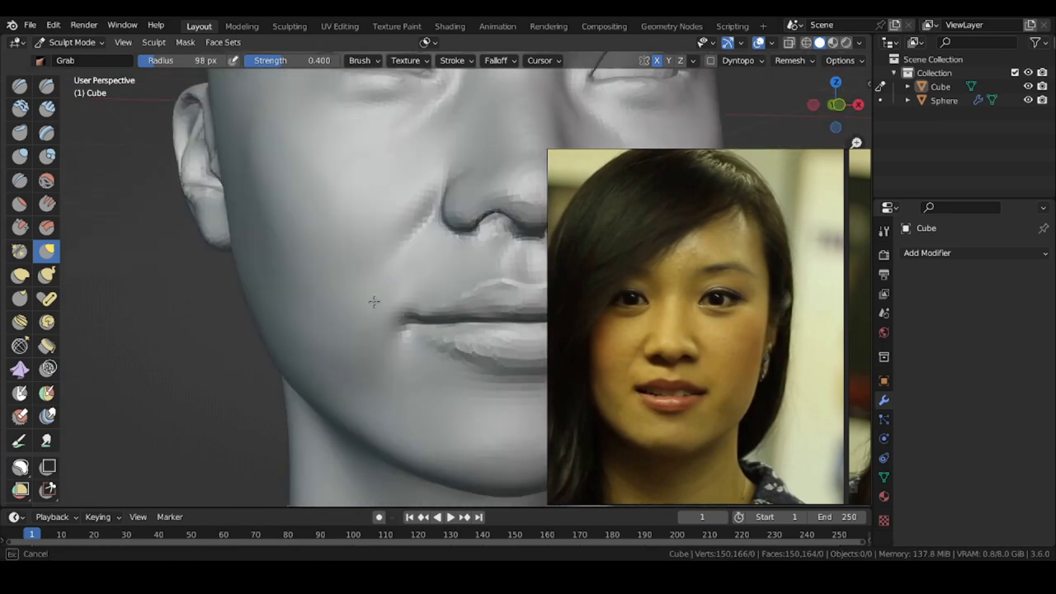
mouse_move(377, 299)
ctrl+middle_down()
mouse_move(377, 363)
mouse_move(331, 300)
mouse_move(421, 330)
ctrl+middle_up()
- Build up the cheek beside the mouth corner with the Draw brush at a 77 px radius
click(20, 85)
ctrl+middle_drag(256, 322, 264, 264)
key(f)
click(381, 210)
mouse_move(331, 239)
middle_down()
mouse_move(355, 227)
mouse_move(300, 245)
mouse_move(450, 192)
middle_up()
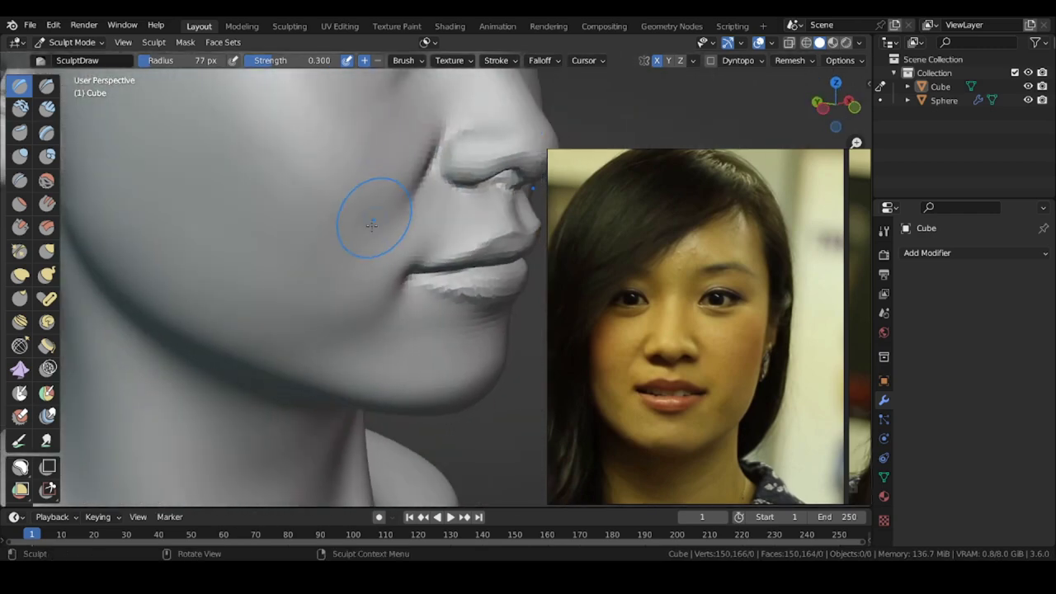
mouse_move(372, 222)
middle_down()
mouse_move(235, 260)
mouse_move(297, 279)
mouse_move(306, 293)
mouse_move(227, 286)
mouse_move(279, 277)
middle_up()
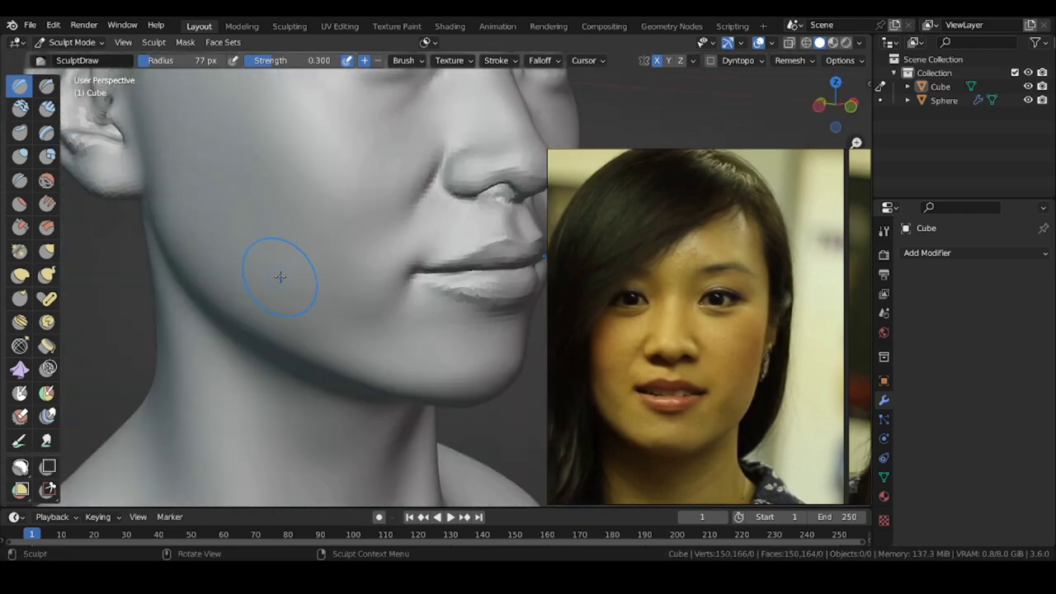
middle_drag(344, 264, 233, 268)
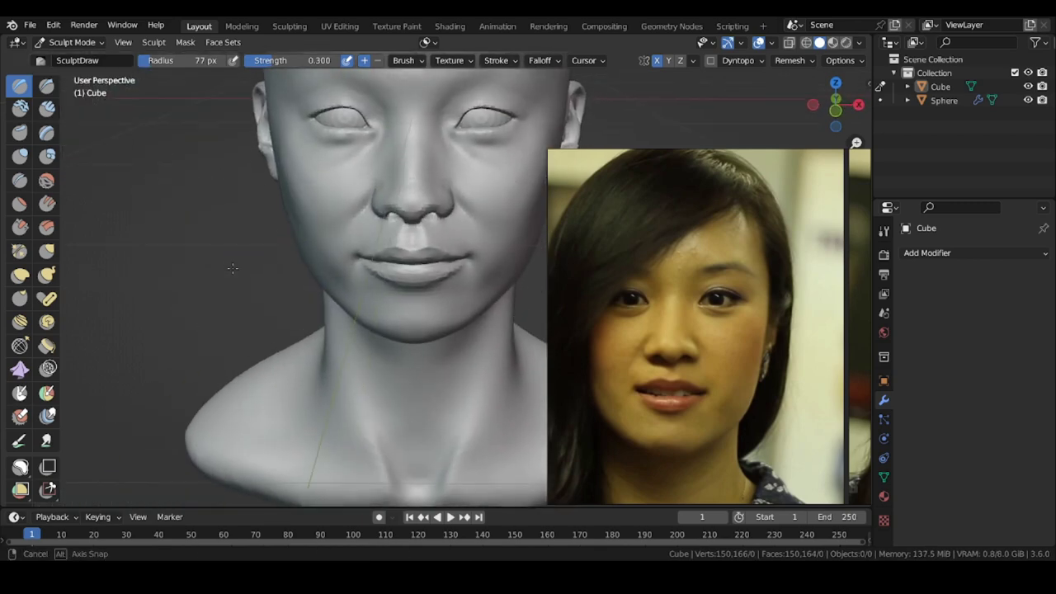
- Bring the three-quarter reference photo into view and nudge the chin's lower edge with the Grab brush at 78 px
scroll(660, 346, down, 5)
scroll(615, 297, up, 5)
middle_drag(684, 375, 711, 404)
middle_drag(182, 279, 193, 247)
key(g)
ctrl+middle_drag(381, 346, 379, 293)
drag(366, 368, 365, 365)
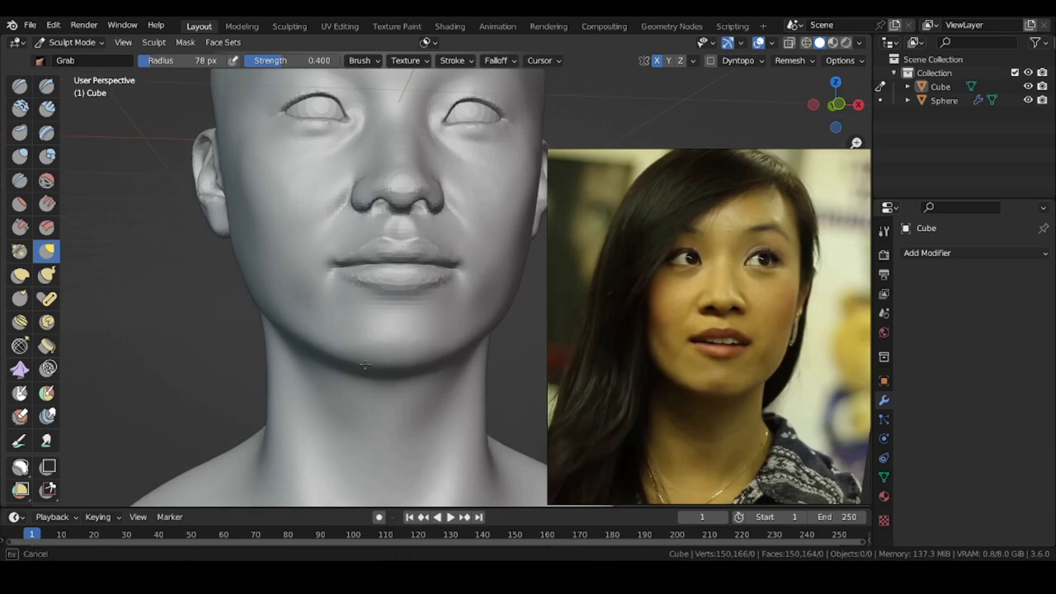
- Adjust the head's outline around the temple and ear with the Grab brush at a 104 px radius
scroll(199, 311, down, 1)
shift+middle_drag(162, 278, 184, 342)
scroll(187, 343, down, 1)
key(f)
click(205, 263)
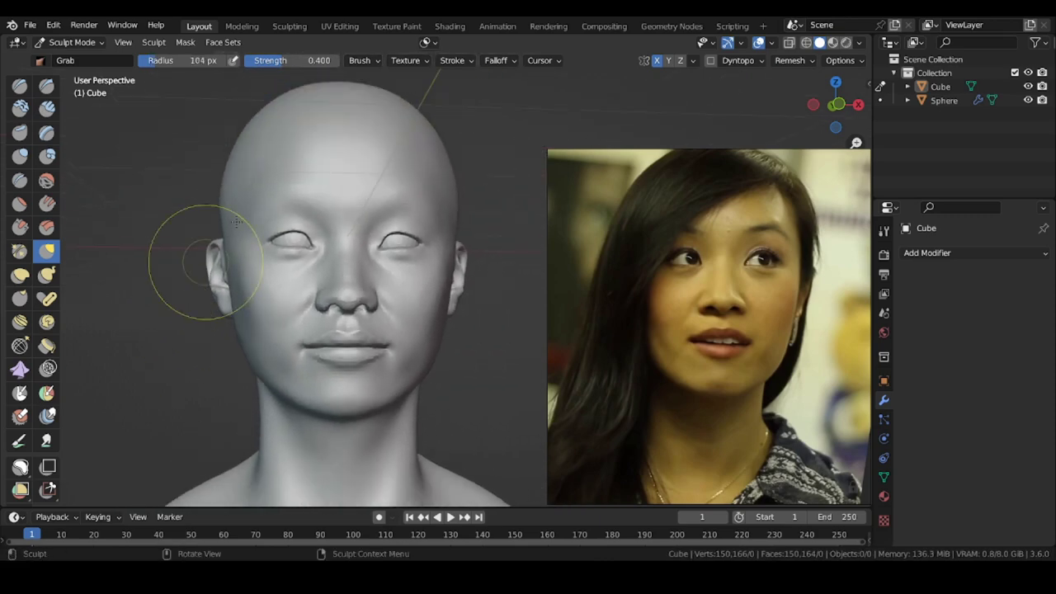
shift+middle_drag(157, 240, 179, 224)
key(f)
click(130, 220)
- Nudge the cheek shape slightly with the Grab brush at a 125 px radius
scroll(289, 211, up, 6)
middle_drag(272, 239, 335, 247)
key(f)
click(307, 275)
drag(310, 275, 307, 273)
middle_drag(302, 277, 227, 285)
scroll(223, 314, down, 5)
shift+middle_drag(194, 378, 198, 307)
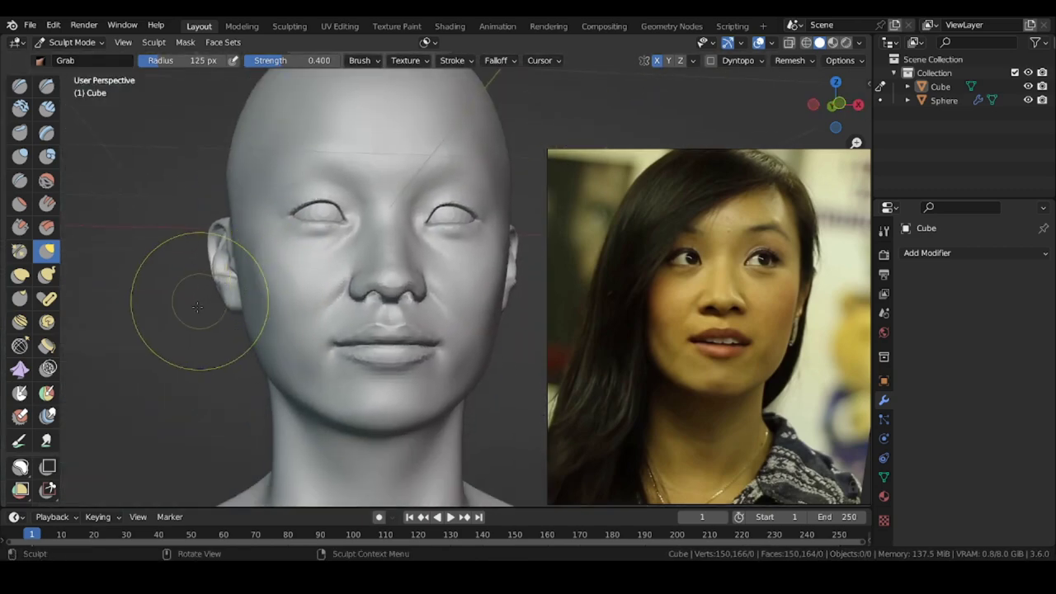
- Refine the area around the nostril wing with the Draw brush at an 81 px radius
mouse_move(393, 278)
middle_down()
mouse_move(311, 273)
mouse_move(437, 274)
middle_up()
key(x)
scroll(330, 280, up, 4)
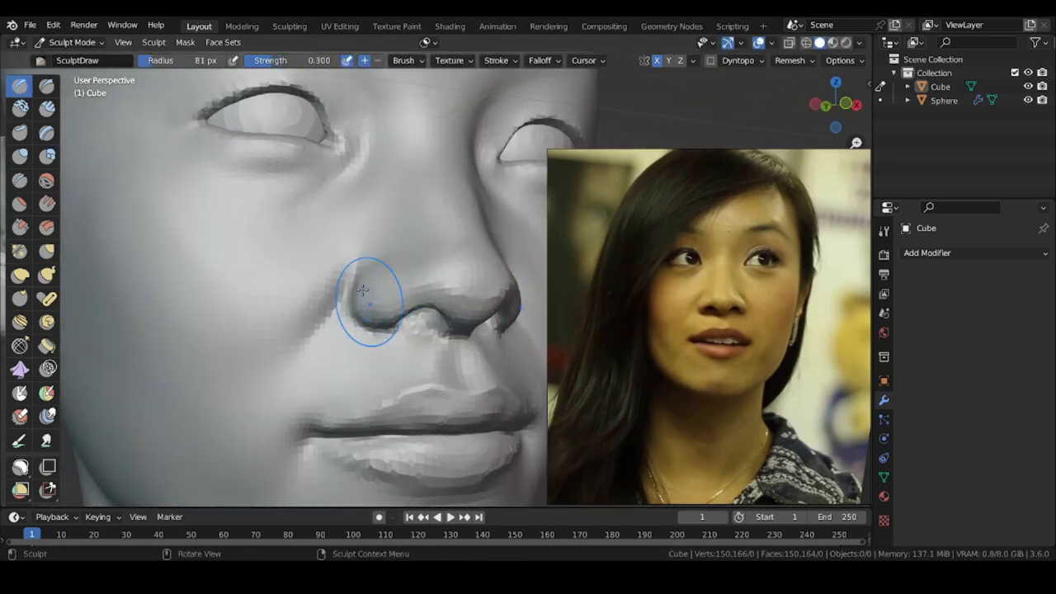
mouse_move(373, 299)
middle_down()
mouse_move(299, 196)
mouse_move(299, 289)
mouse_move(269, 275)
middle_up()
scroll(299, 293, down, 3)
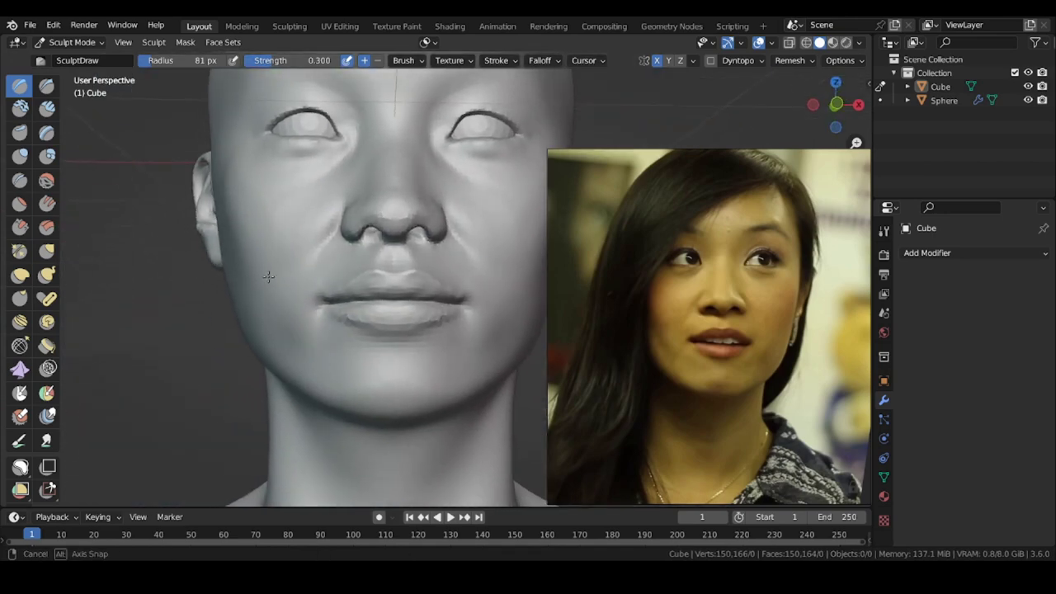
- Adjust the jaw and chin beside the mouth with the Grab brush at an 81 px radius
key(g)
key(f)
click(232, 293)
scroll(384, 281, up, 4)
middle_drag(429, 277, 370, 271)
scroll(384, 314, down, 5)
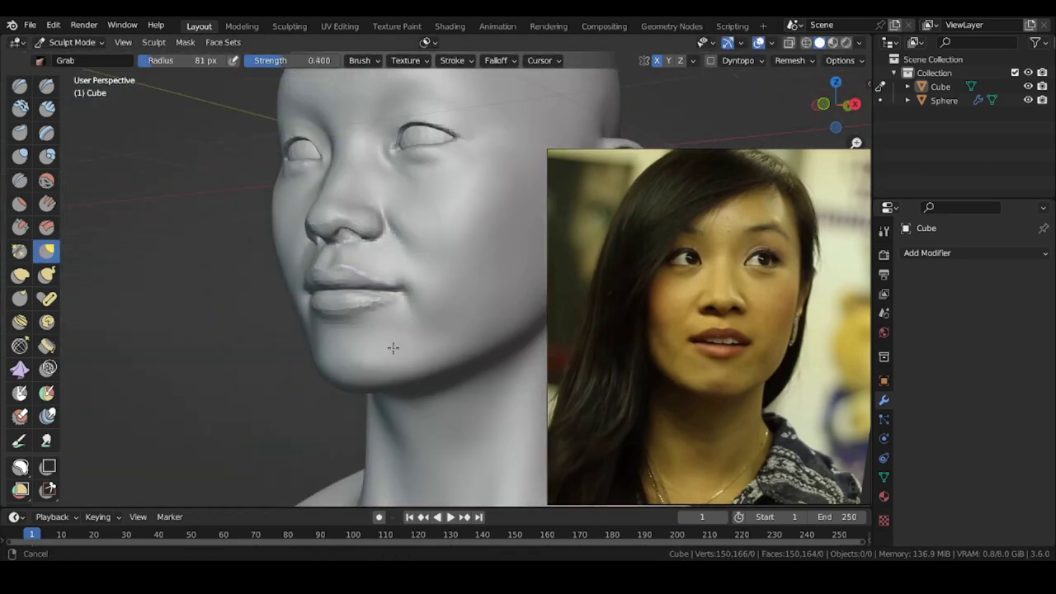
middle_drag(394, 346, 440, 311)
scroll(177, 269, down, 2)
- Flatten the side of the forehead with the Scrape/Peaks brush at a 97 px radius
shift+middle_drag(150, 211, 167, 326)
click(20, 228)
key(f)
click(459, 176)
scroll(460, 176, up, 3)
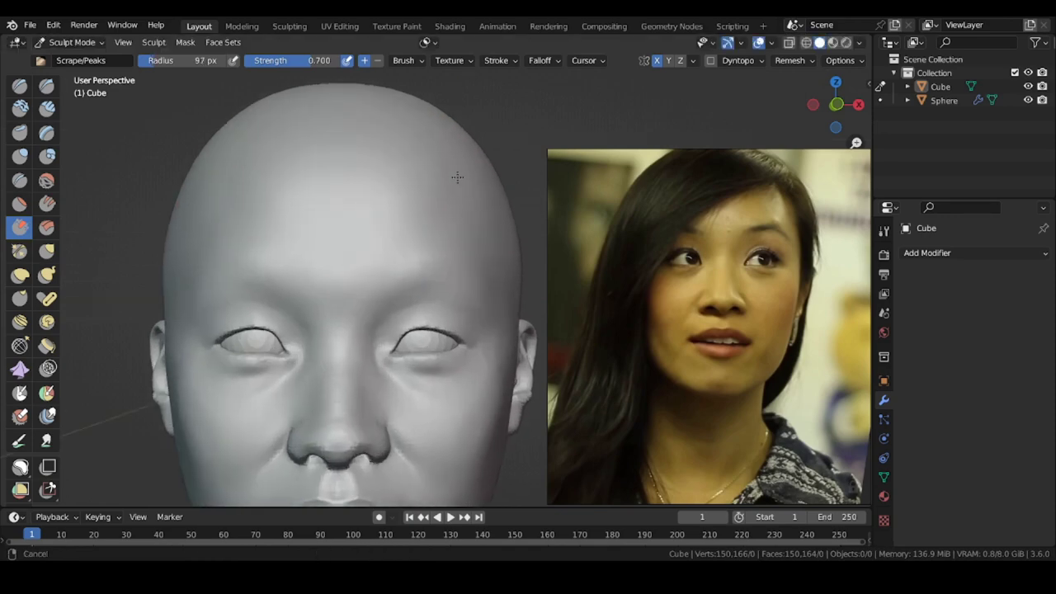
middle_drag(459, 176, 462, 252)
drag(498, 197, 497, 195)
middle_drag(497, 195, 424, 151)
- Add volume to the forehead's outer side above the brow with the Draw brush, enlarging its radius to 107 px
key(x)
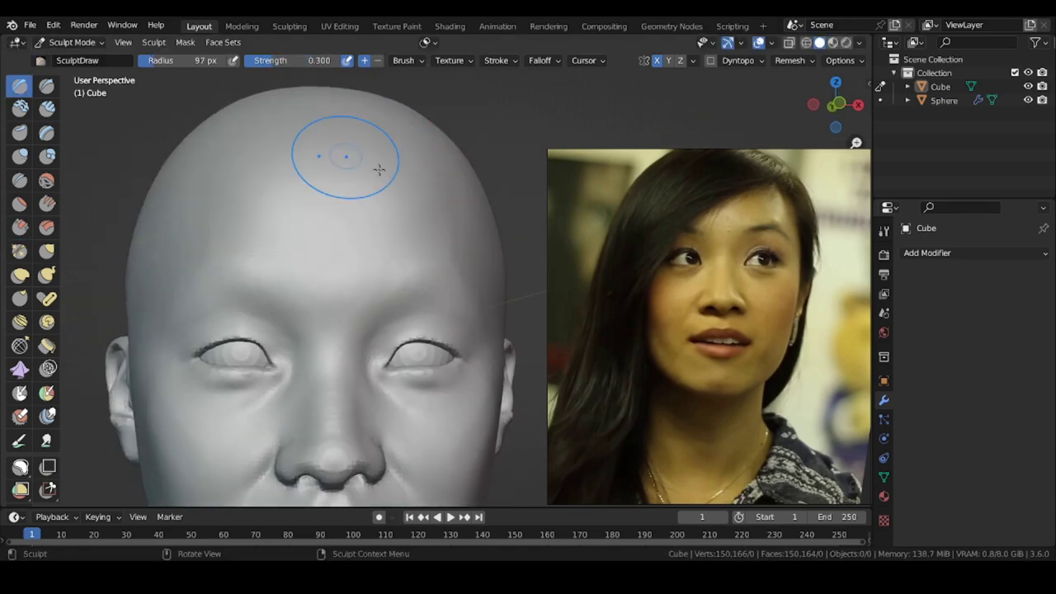
drag(444, 248, 443, 239)
mouse_move(405, 161)
middle_down()
mouse_move(335, 206)
mouse_move(393, 216)
middle_up()
middle_drag(469, 141, 485, 143)
drag(458, 223, 453, 238)
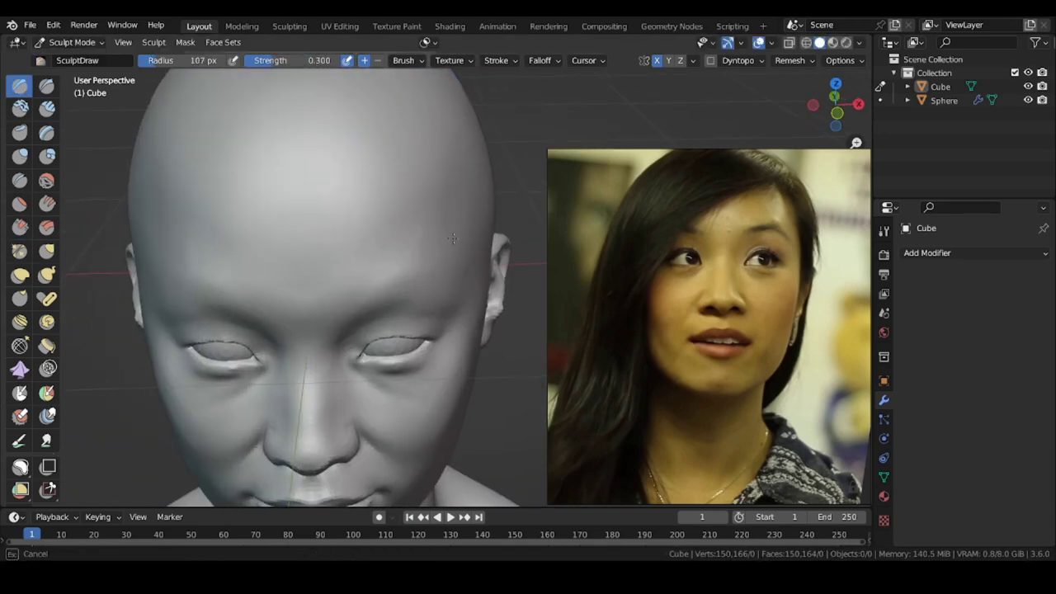
- Carve the forehead above the brow with the Draw brush inverted, at a 90 px radius
middle_drag(412, 164, 385, 122)
middle_drag(350, 175, 358, 202)
shift+middle_drag(256, 186, 338, 174)
middle_drag(435, 251, 371, 272)
ctrl+drag(405, 239, 413, 253)
mouse_move(413, 251)
middle_down()
mouse_move(374, 276)
mouse_move(406, 264)
middle_up()
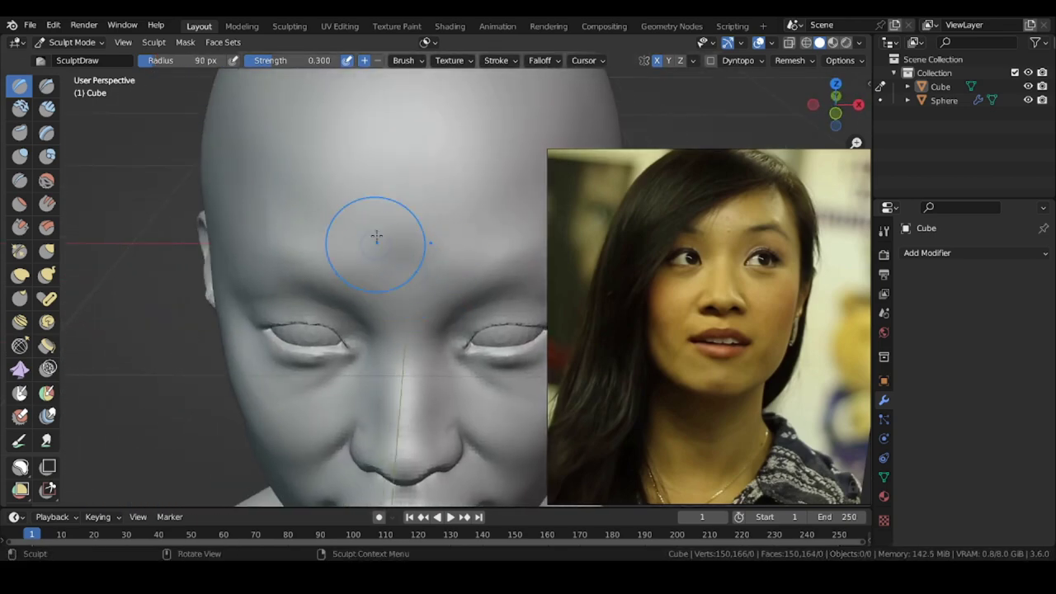
- Compare the head with the profile reference photo and adjust the nose bridge with the Grab brush at 93 px
mouse_move(314, 193)
middle_down()
mouse_move(379, 193)
mouse_move(186, 215)
mouse_move(163, 257)
mouse_move(222, 257)
middle_up()
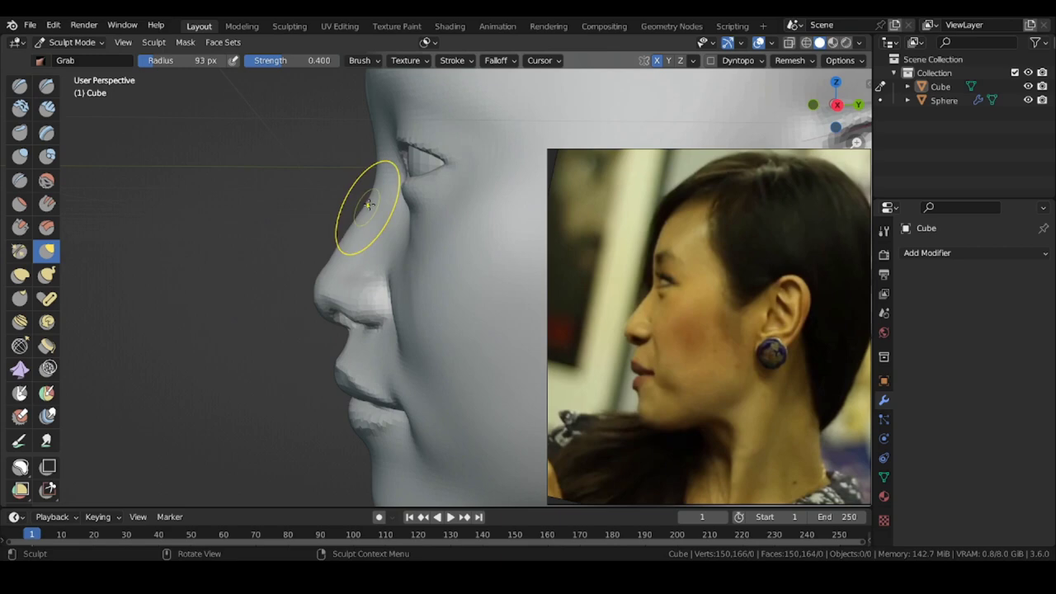
ctrl+middle_drag(302, 203, 289, 246)
mouse_move(243, 203)
shift+middle_down()
mouse_move(186, 228)
mouse_move(180, 309)
shift+middle_up()
- Pull the side of the forehead outward with the Grab brush at a 151 px radius
click(20, 86)
mouse_move(370, 134)
middle_down()
mouse_move(311, 137)
mouse_move(315, 178)
mouse_move(367, 212)
middle_up()
click(47, 251)
middle_drag(388, 144, 390, 157)
drag(391, 155, 396, 155)
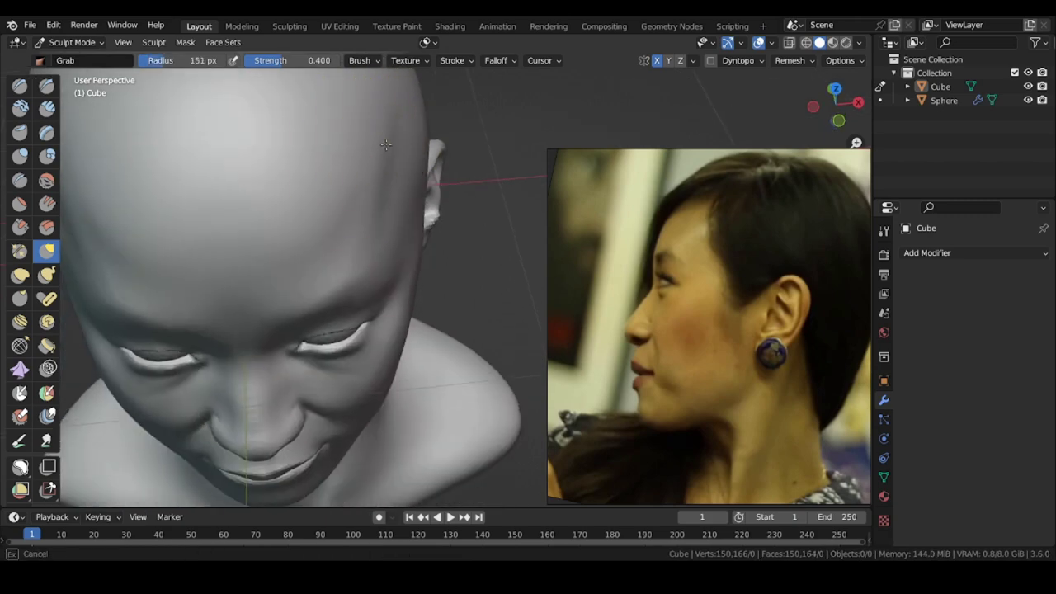
- Widen the temple slightly above the ear with the Grab brush at a 170 px radius
middle_drag(391, 194, 388, 161)
key(f)
click(401, 209)
mouse_move(351, 222)
middle_down()
mouse_move(319, 240)
mouse_move(325, 246)
middle_up()
drag(455, 190, 458, 191)
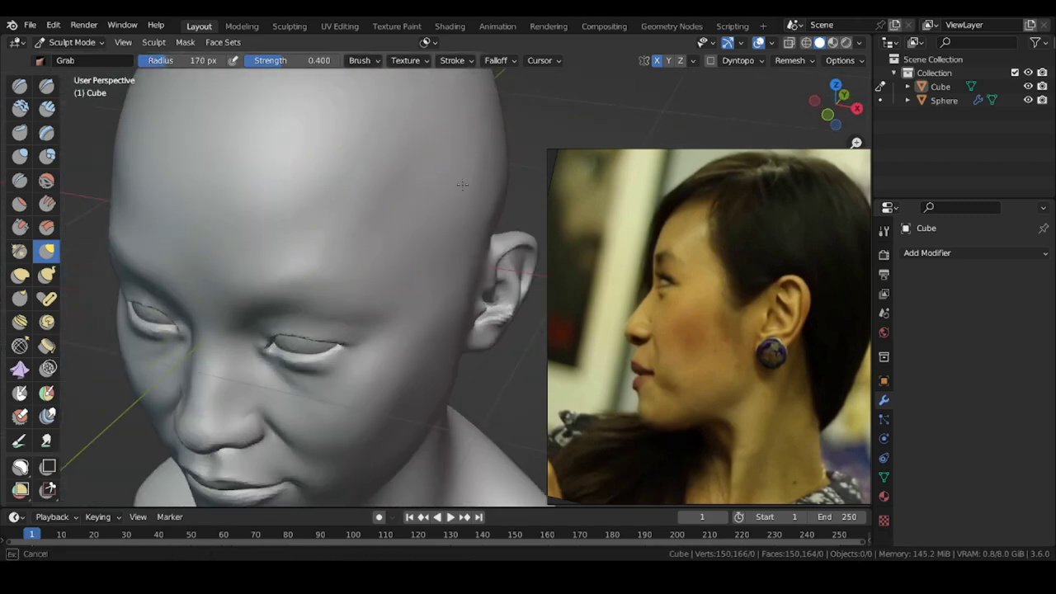
- Reshape the lower inner part of the ear with the Grab brush at an 83 px radius
middle_drag(463, 184, 205, 249)
scroll(407, 206, up, 3)
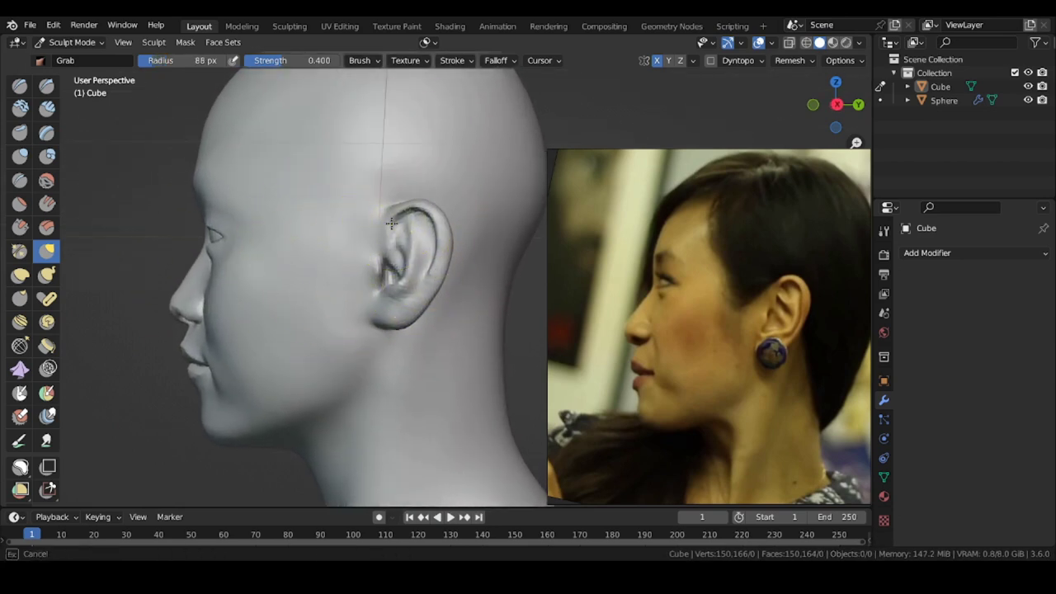
key(f)
click(364, 265)
scroll(371, 264, up, 3)
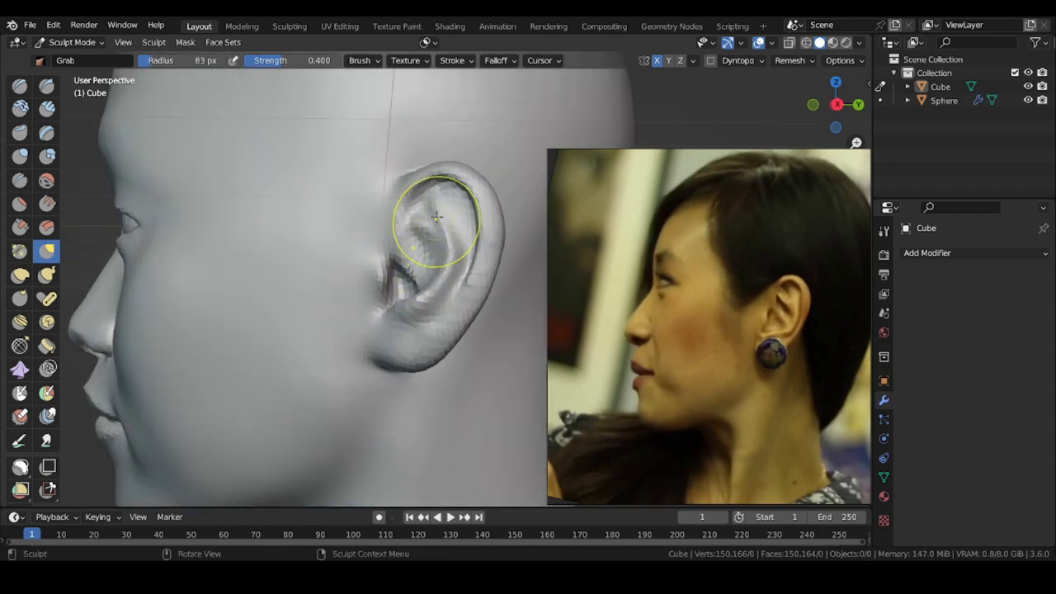
drag(438, 294, 437, 297)
- Pull the ear's tragus up and back with the Grab brush at a 51 px radius
key(f)
alt+drag(374, 312, 413, 309)
key(f)
click(396, 289)
mouse_move(395, 287)
mouse_down()
mouse_move(394, 254)
mouse_move(413, 270)
mouse_up()
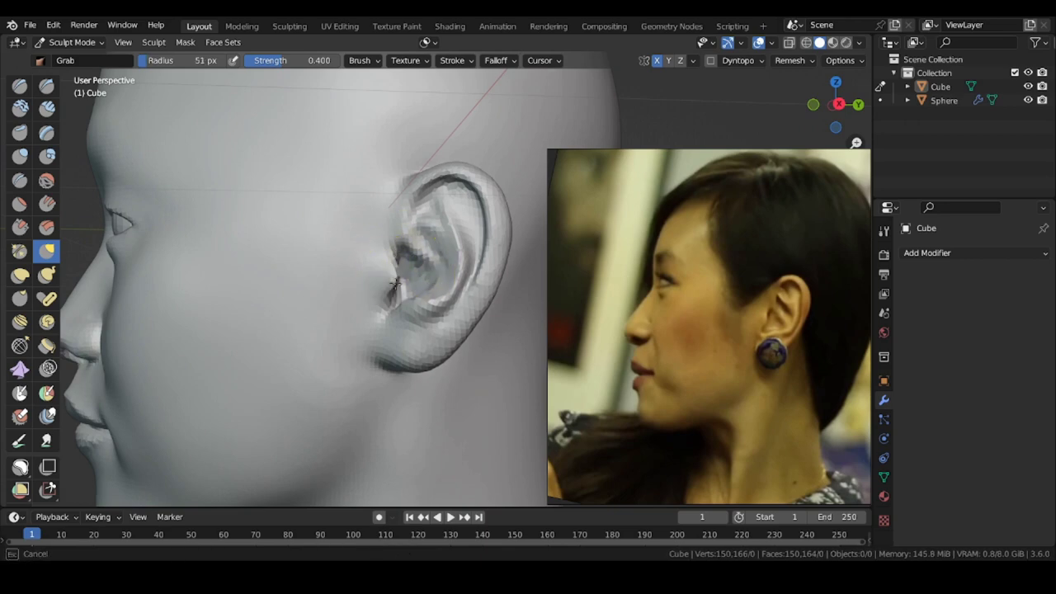
- Reshape the ear's front edge and upper attachment with the Grab brush, enlarging its radius to 91 px
scroll(351, 262, down, 3)
scroll(367, 258, up, 3)
key(bracketright)
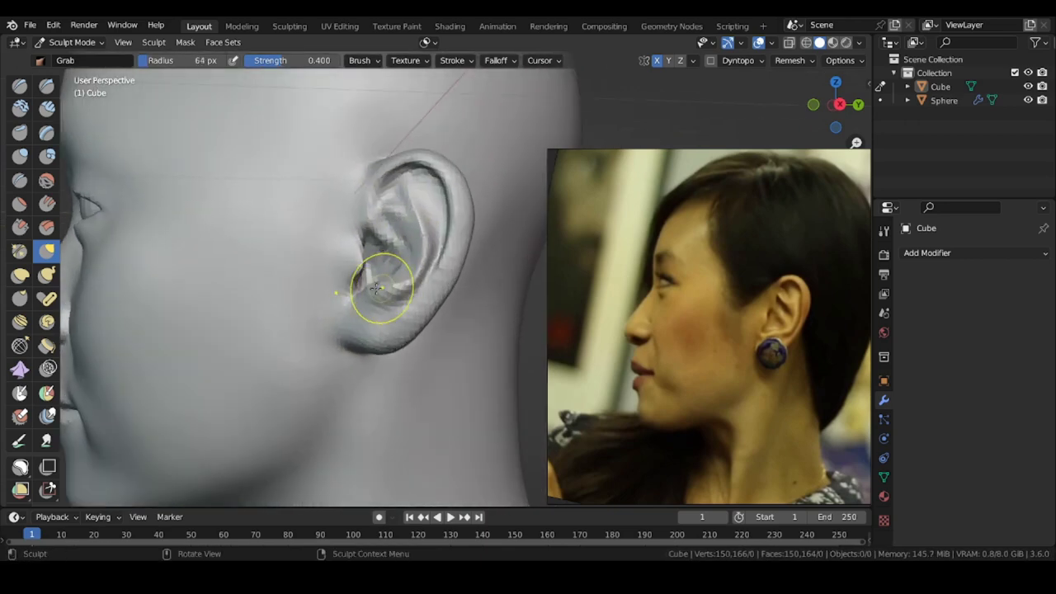
scroll(382, 199, up, 1)
alt+drag(340, 250, 429, 217)
drag(390, 249, 403, 258)
alt+drag(400, 254, 297, 238)
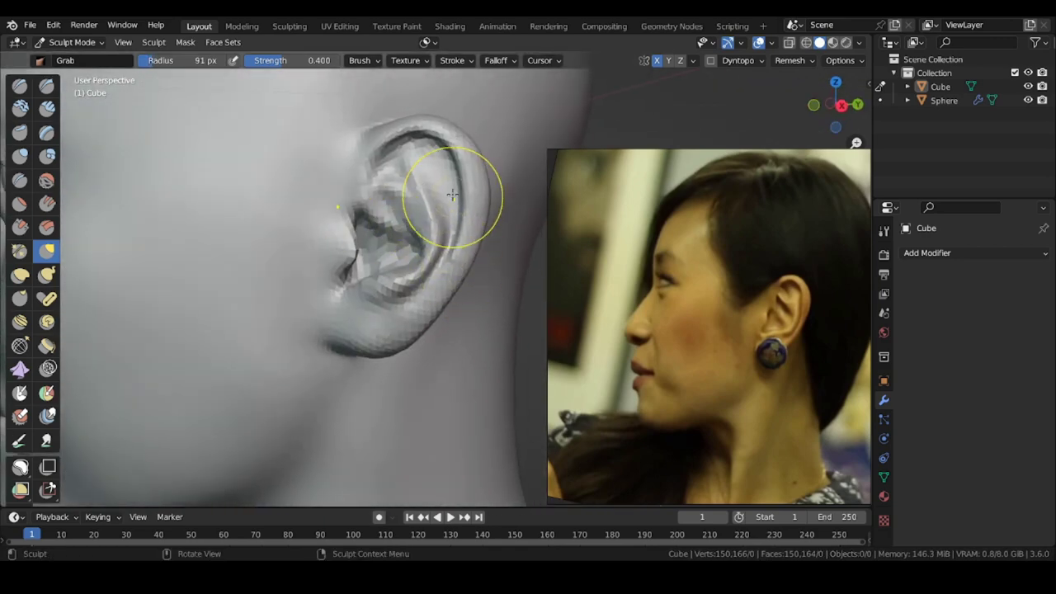
drag(351, 130, 343, 132)
- Build up the junction between the ear's upper rim and the head with the Draw brush at a 62 px radius
scroll(342, 132, down, 3)
mouse_move(342, 132)
middle_down()
mouse_move(247, 182)
mouse_move(361, 252)
mouse_move(405, 240)
mouse_move(290, 223)
mouse_move(437, 216)
mouse_move(458, 185)
mouse_move(356, 198)
mouse_move(437, 185)
middle_up()
key(x)
scroll(377, 179, up, 4)
key(f)
click(357, 255)
middle_drag(356, 255, 425, 248)
drag(368, 209, 377, 188)
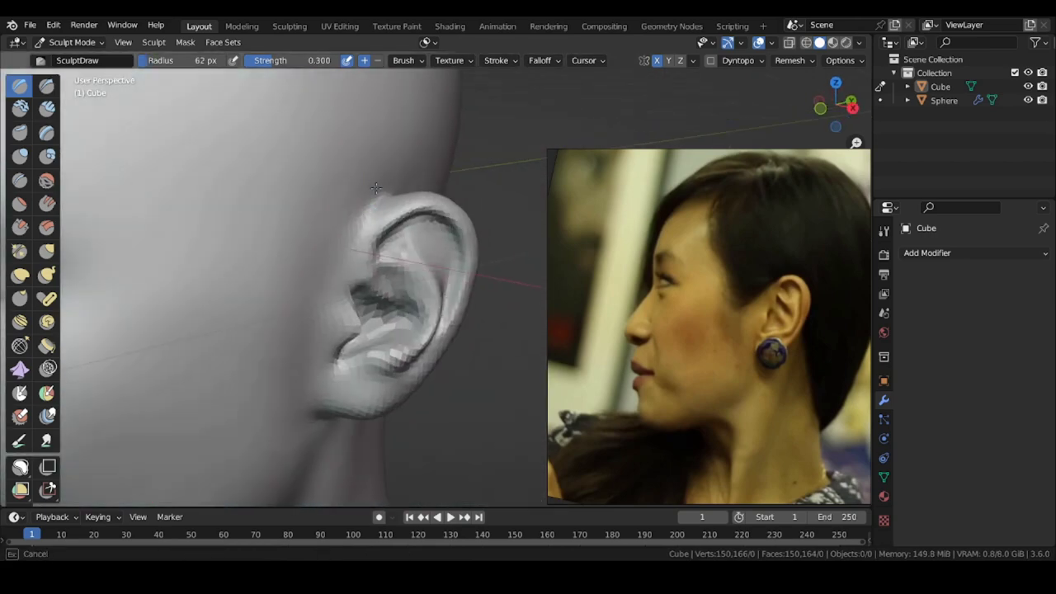
middle_drag(350, 220, 362, 203)
drag(378, 198, 370, 211)
middle_drag(370, 211, 462, 213)
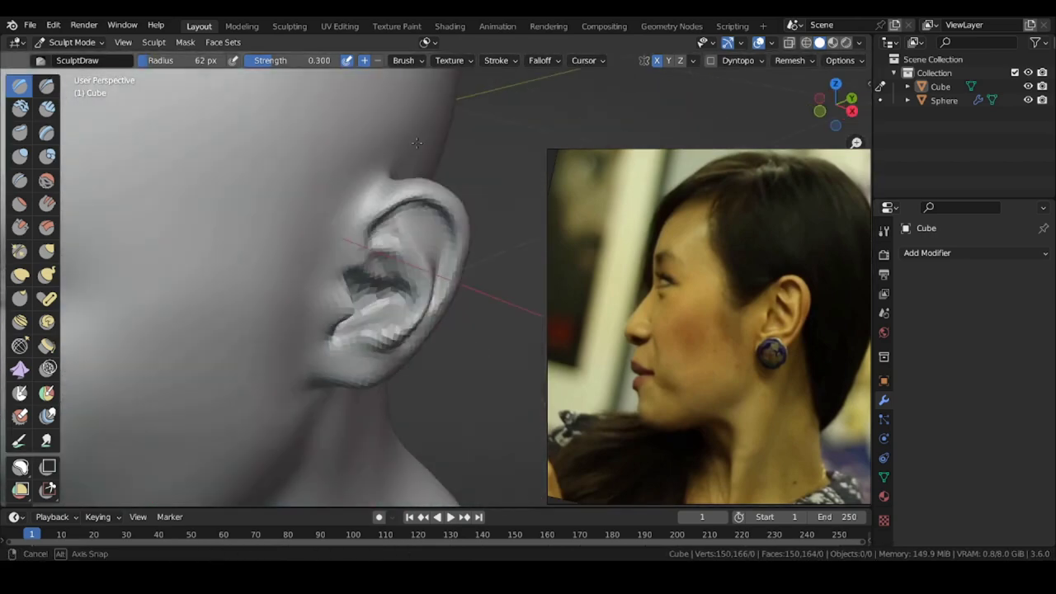
- Adjust the nose bridge in profile and from above with the Grab brush, enlarging its radius from 114 to 131 px
mouse_move(244, 144)
ctrl+middle_down()
mouse_move(255, 236)
mouse_move(311, 316)
ctrl+middle_up()
mouse_move(169, 323)
shift+middle_down()
mouse_move(156, 324)
mouse_move(224, 289)
mouse_move(213, 288)
shift+middle_up()
key(g)
ctrl+middle_drag(321, 269, 318, 186)
key(f)
click(258, 267)
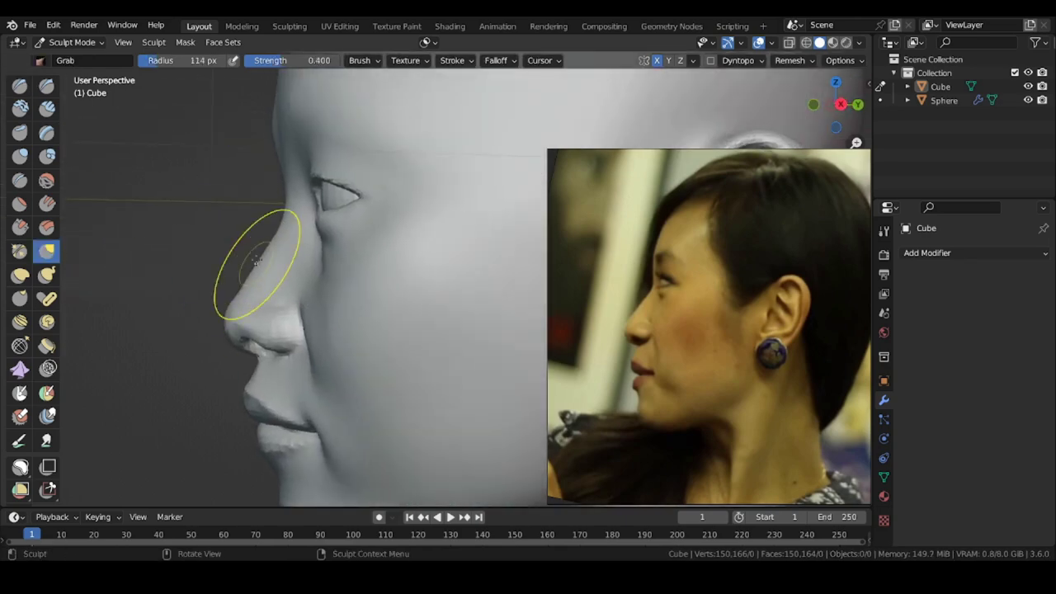
mouse_move(200, 251)
middle_down()
mouse_move(250, 243)
mouse_move(352, 277)
mouse_move(293, 236)
mouse_move(216, 206)
mouse_move(297, 290)
middle_up()
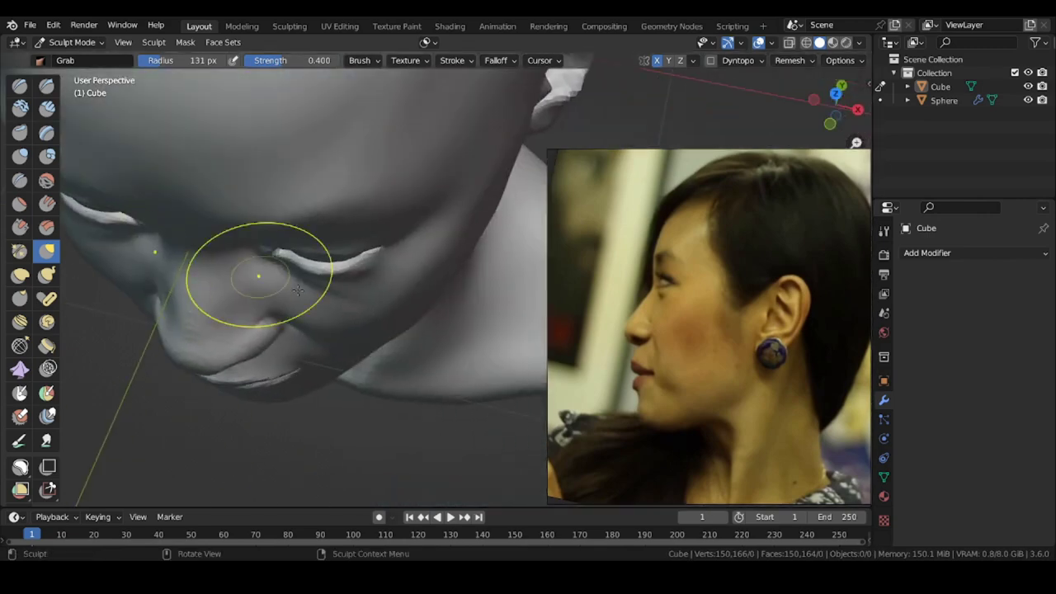
alt+drag(285, 294, 325, 285)
- Define the side of the nose near the inner eye corner with the Draw Sharp brush at 69 px
click(46, 85)
mouse_move(325, 285)
middle_down()
mouse_move(280, 222)
mouse_move(253, 224)
mouse_move(285, 260)
mouse_move(363, 285)
mouse_move(471, 361)
mouse_move(492, 294)
middle_up()
key(f)
click(202, 165)
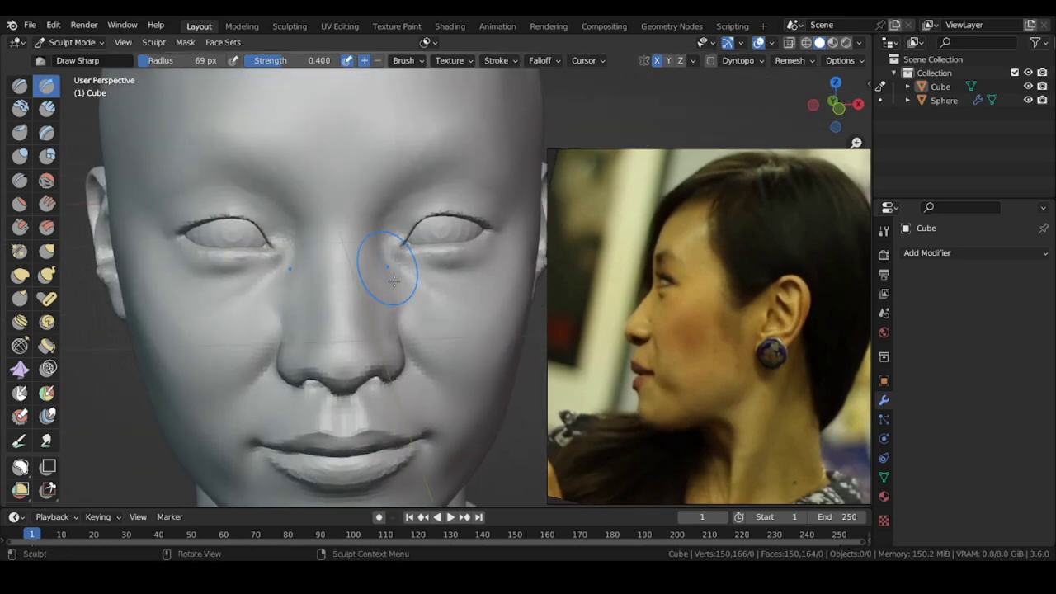
mouse_move(369, 237)
middle_down()
mouse_move(349, 295)
mouse_move(204, 236)
mouse_move(334, 256)
middle_up()
- Fill out the transition between the nose side and the cheek with the Draw brush at a 58 px radius
click(20, 86)
drag(374, 250, 372, 265)
mouse_move(372, 265)
middle_down()
mouse_move(361, 309)
mouse_move(418, 272)
middle_up()
key(f)
click(381, 302)
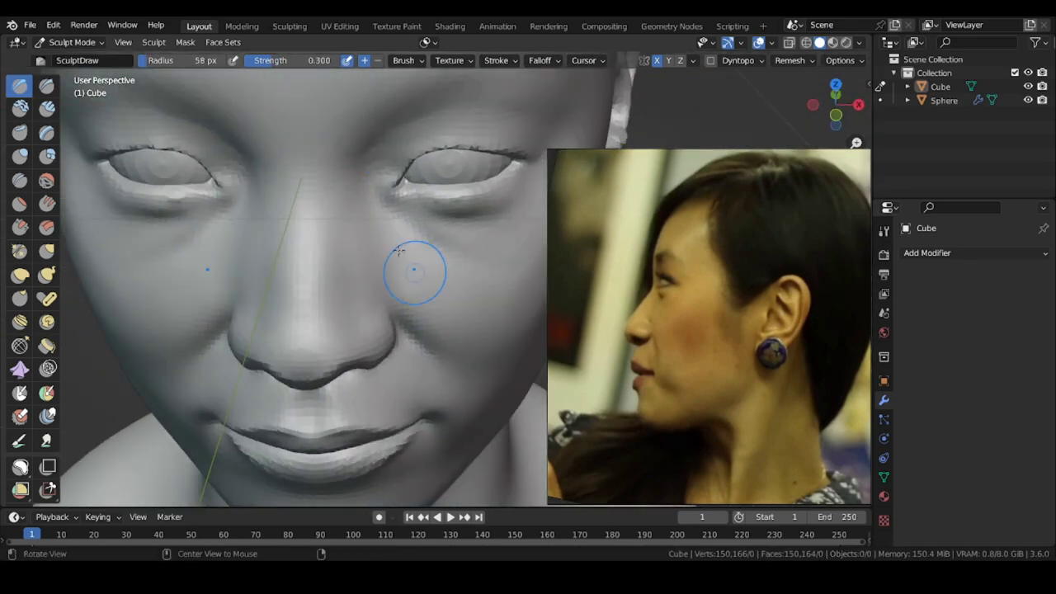
mouse_move(357, 246)
middle_down()
mouse_move(350, 210)
mouse_move(404, 315)
middle_up()
drag(379, 288, 383, 299)
mouse_move(401, 283)
middle_down()
mouse_move(290, 276)
mouse_move(377, 217)
mouse_move(381, 290)
mouse_move(368, 294)
middle_up()
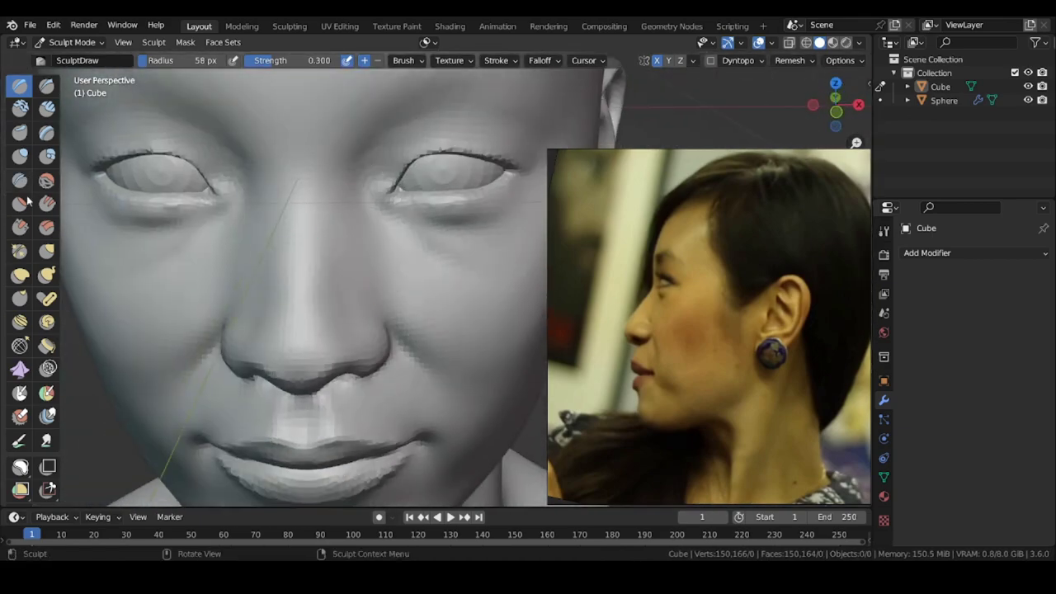
- Adjust the nose and lip profile with the Grab brush at a 129 px radius, following the profile reference
click(46, 251)
middle_drag(264, 206, 280, 282)
key(f)
mouse_move(241, 248)
middle_down()
mouse_move(389, 250)
mouse_move(392, 293)
mouse_move(186, 261)
mouse_move(257, 281)
middle_up()
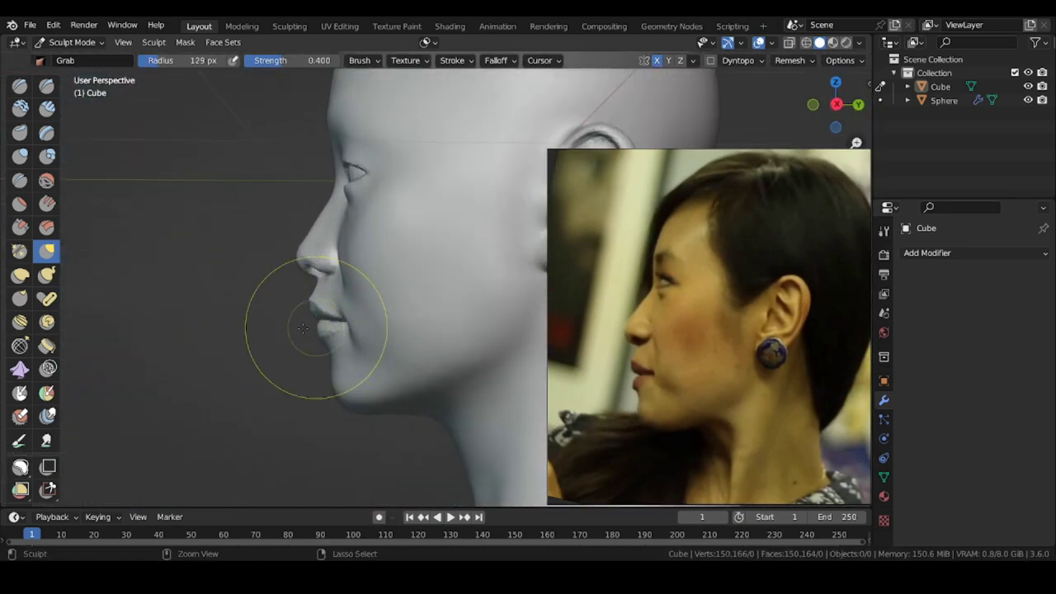
mouse_move(303, 329)
shift+middle_down()
mouse_move(305, 283)
mouse_move(446, 317)
mouse_move(355, 272)
shift+middle_up()
- Define the crease beneath the lower lip with the Draw Sharp brush at a 91 px radius, reducing it to 66 px
click(47, 86)
mouse_move(355, 272)
middle_down()
mouse_move(375, 318)
mouse_move(239, 301)
mouse_move(371, 288)
middle_up()
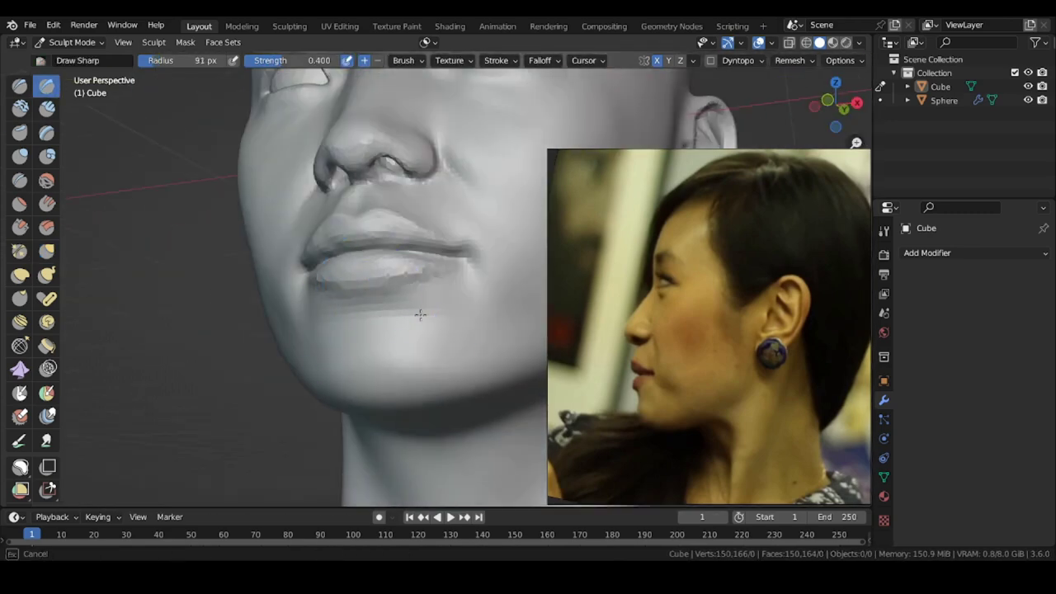
alt+drag(225, 321, 309, 296)
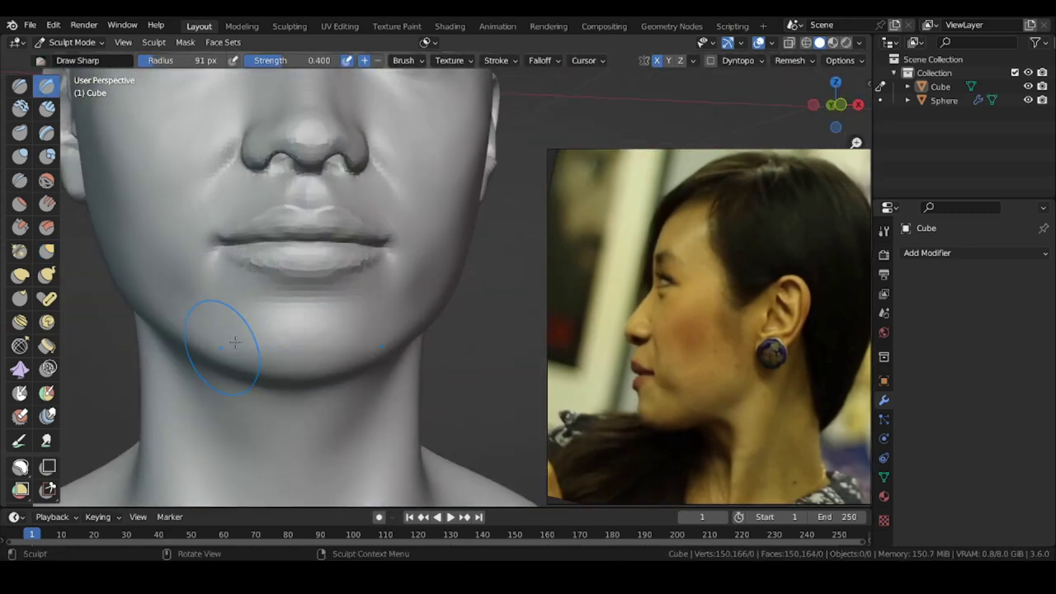
alt+drag(236, 344, 139, 338)
middle_drag(139, 337, 292, 305)
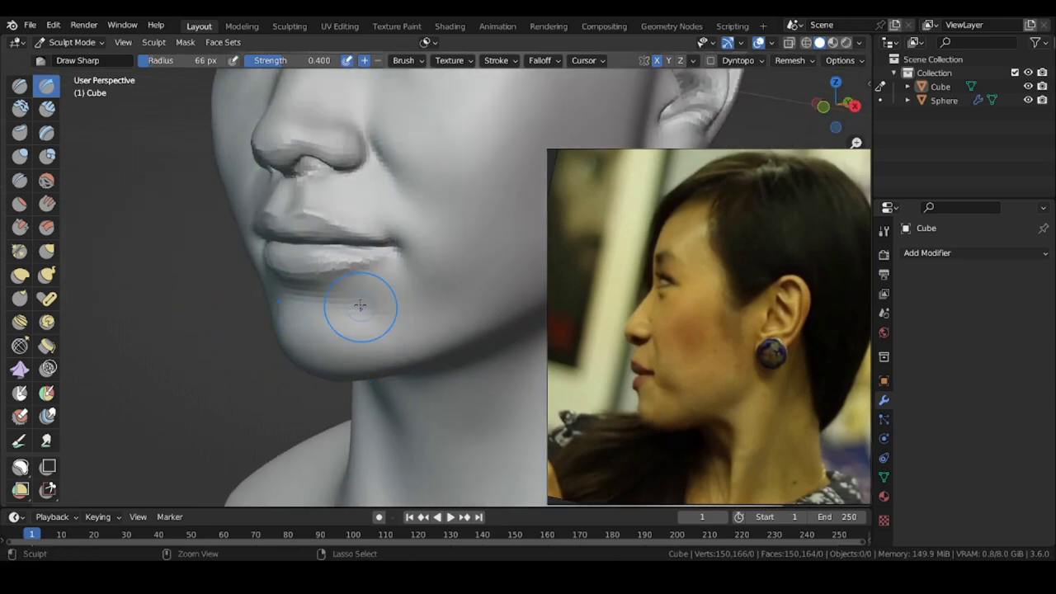
- Adjust the brow area above the eye with the Grab brush at a 108 px radius
middle_drag(355, 279, 157, 355)
scroll(205, 344, down, 4)
middle_drag(181, 308, 179, 301)
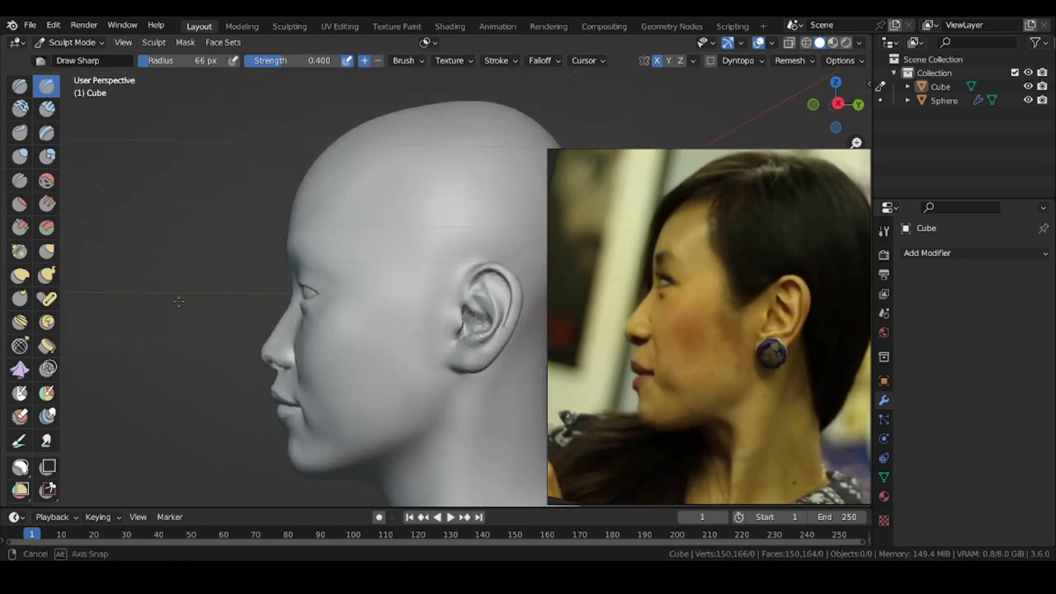
click(51, 250)
middle_drag(178, 248, 331, 234)
scroll(332, 235, up, 2)
key(f)
click(358, 253)
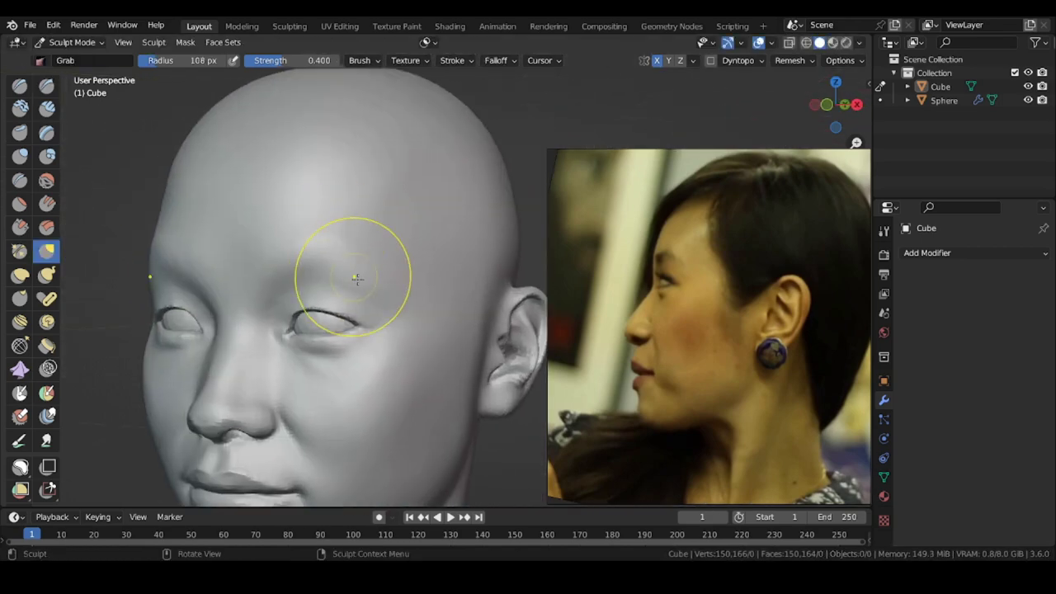
- Reshape the forehead contour in side view with the Grab brush, finishing at a 114 px radius
middle_drag(356, 278, 202, 274)
scroll(195, 211, down, 1)
shift+middle_drag(193, 208, 160, 229)
key(f)
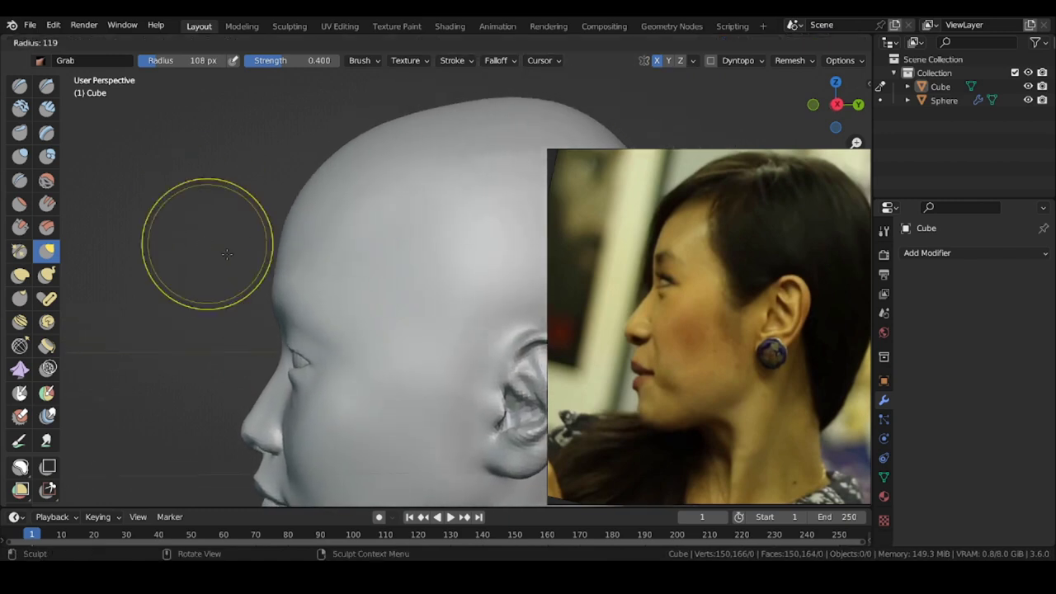
click(283, 245)
drag(286, 216, 290, 209)
mouse_move(221, 245)
shift+middle_down()
mouse_move(221, 159)
mouse_move(267, 150)
shift+middle_up()
key(f)
click(262, 255)
- Bring up the red-dress reference photo, match the head's angle to it and adjust the mouth area with the Grab brush at 102 px
scroll(263, 255, up, 3)
scroll(353, 267, down, 4)
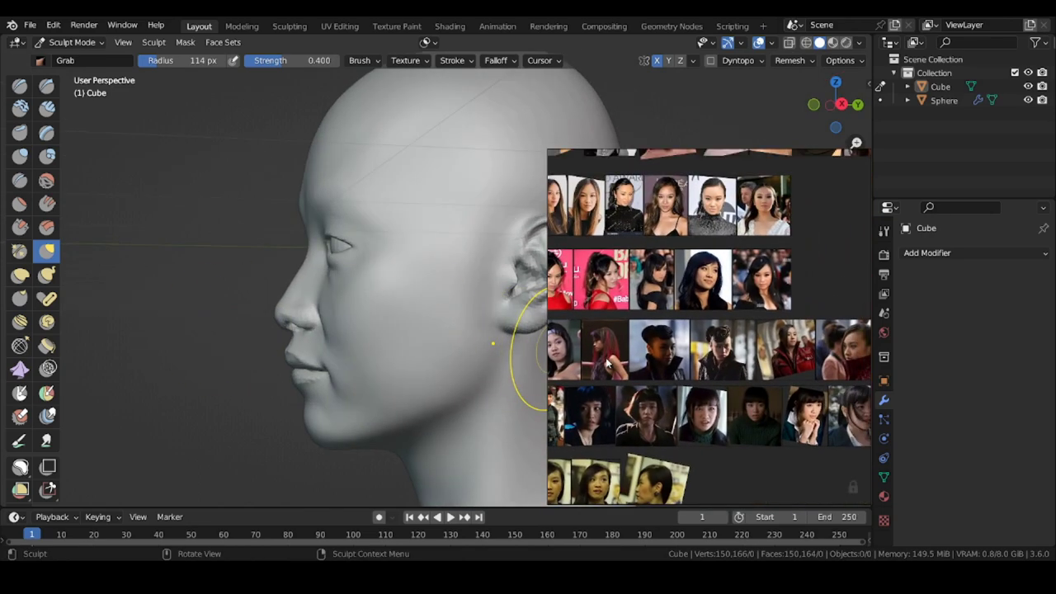
middle_drag(255, 236, 438, 261)
middle_drag(338, 260, 281, 239)
mouse_move(281, 240)
shift+middle_down()
mouse_move(233, 206)
mouse_move(203, 294)
mouse_move(246, 231)
shift+middle_up()
scroll(380, 276, up, 3)
key(f)
click(410, 268)
middle_drag(176, 256, 128, 273)
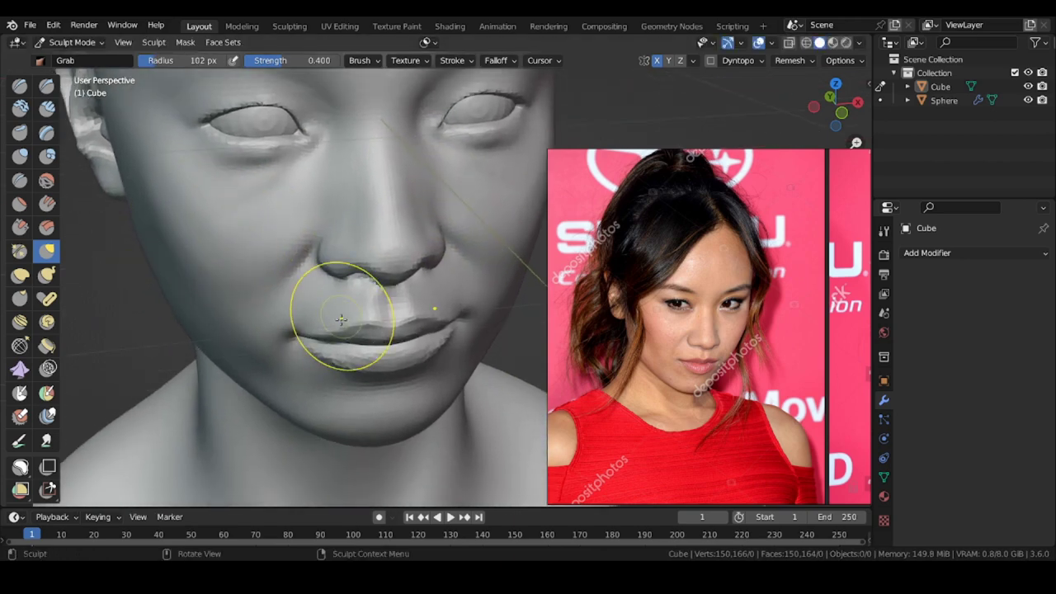
- Refine the shape of the lips and mouth corners with the Grab brush at a 91 px radius
middle_drag(345, 314, 403, 372)
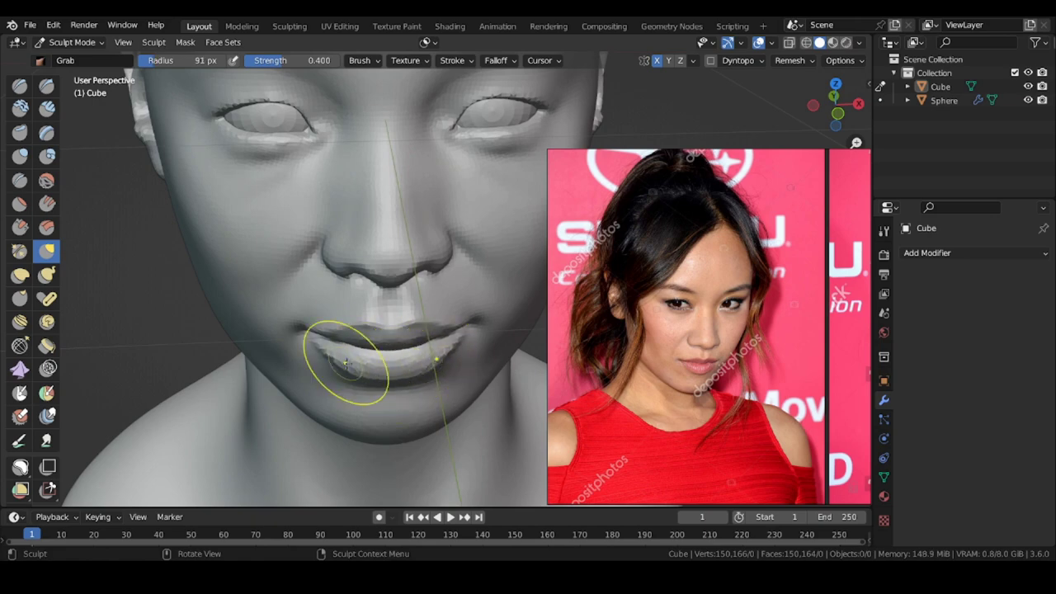
scroll(346, 363, up, 2)
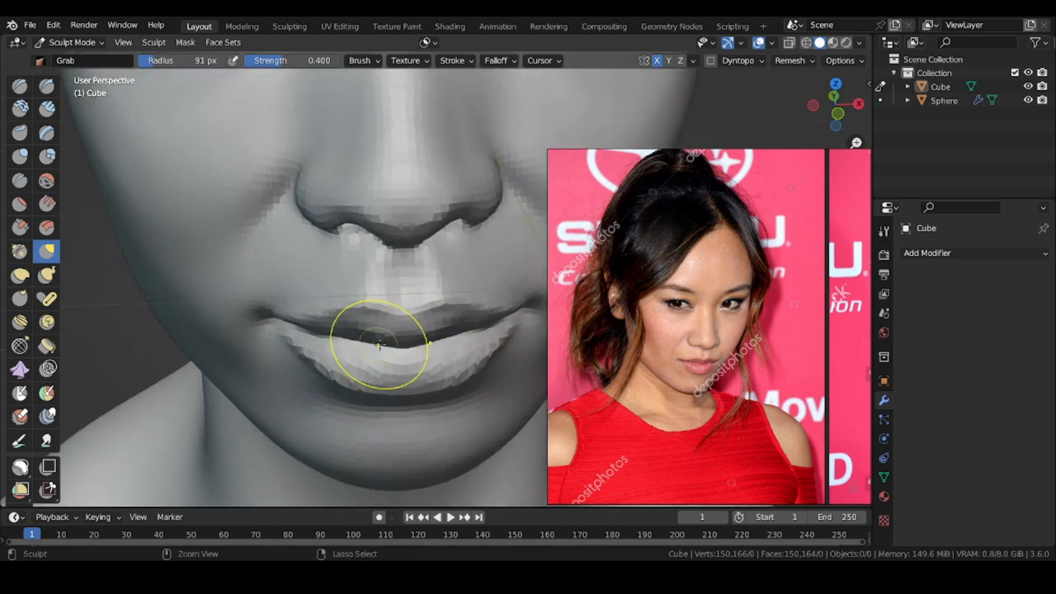
ctrl+middle_drag(364, 340, 266, 304)
mouse_move(178, 276)
middle_down()
mouse_move(135, 186)
mouse_move(166, 232)
mouse_move(145, 283)
middle_up()
- Define the crease beneath the lower eyelid with the Draw Sharp brush at 65 px, using a close-up of the reference eye
scroll(665, 327, up, 3)
click(47, 86)
scroll(255, 246, up, 6)
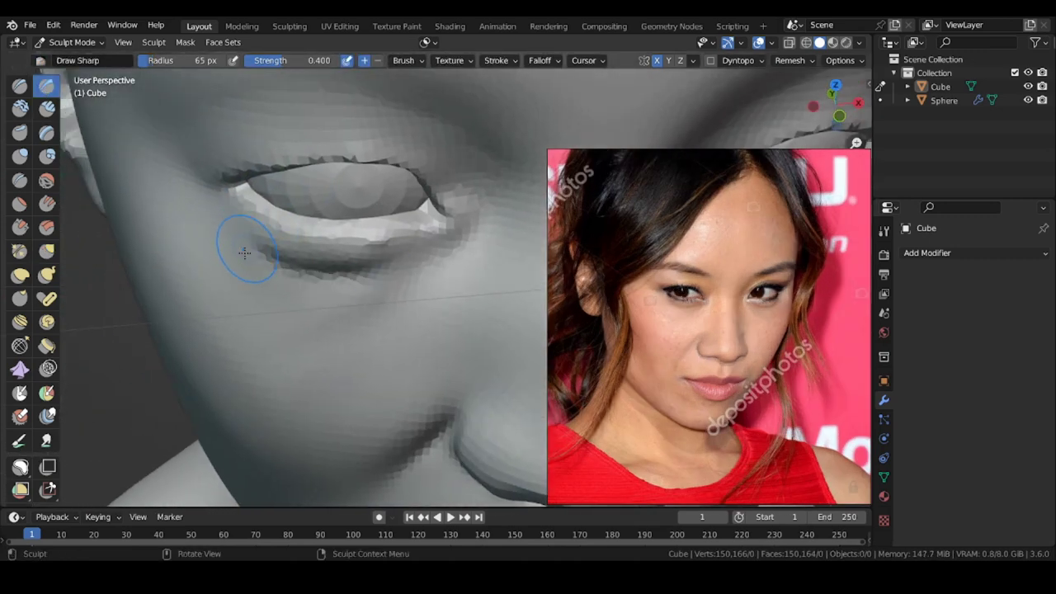
scroll(248, 257, down, 4)
scroll(327, 276, up, 3)
scroll(627, 297, up, 5)
scroll(743, 369, down, 2)
middle_drag(756, 380, 633, 337)
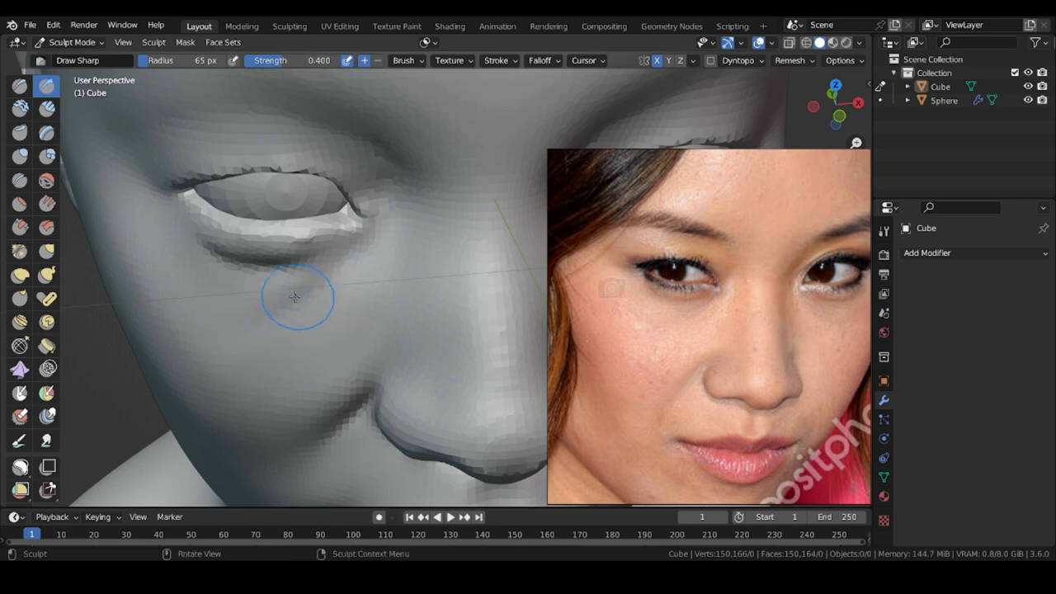
- Adjust the facial contours with the Grab brush at an 82 px radius, comparing the head with the red-dress reference
scroll(154, 296, down, 3)
mouse_move(198, 289)
middle_down()
mouse_move(250, 311)
mouse_move(262, 207)
mouse_move(346, 239)
mouse_move(378, 275)
middle_up()
key(g)
ctrl+middle_drag(438, 289, 445, 227)
mouse_move(486, 293)
middle_down()
mouse_move(330, 291)
mouse_move(338, 351)
middle_up()
mouse_move(338, 306)
middle_down()
mouse_move(242, 313)
mouse_move(203, 278)
middle_up()
scroll(571, 347, down, 3)
middle_drag(582, 351, 623, 335)
scroll(623, 339, down, 2)
mouse_move(208, 307)
middle_down()
mouse_move(186, 304)
mouse_move(217, 302)
middle_up()
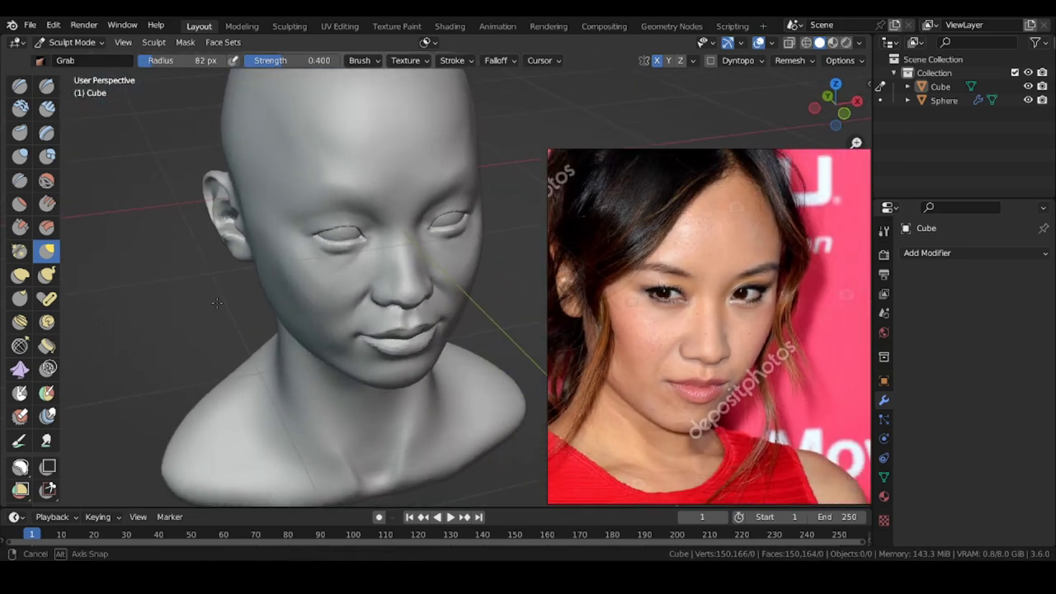
- Build up the lower lip with the Draw brush at 47 px, enlarging the radius to 67 px
ctrl+alt+drag(217, 313, 235, 223)
alt+drag(223, 331, 227, 248)
click(20, 86)
alt+drag(475, 376, 444, 440)
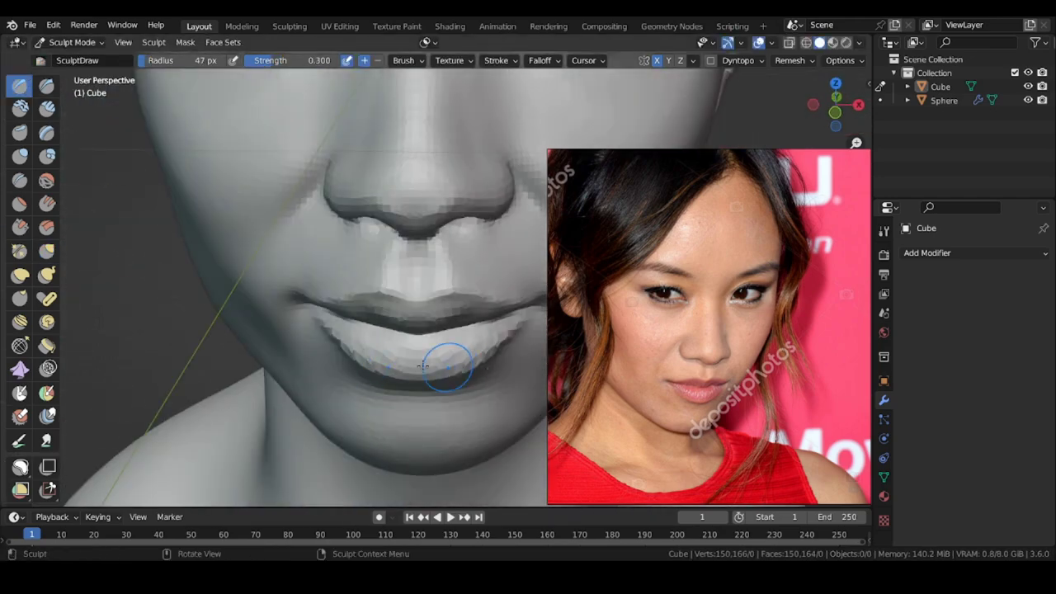
key(f)
click(368, 359)
mouse_move(368, 359)
middle_down()
mouse_move(387, 358)
mouse_move(355, 285)
mouse_move(385, 320)
mouse_move(372, 421)
middle_up()
middle_drag(239, 310, 206, 264)
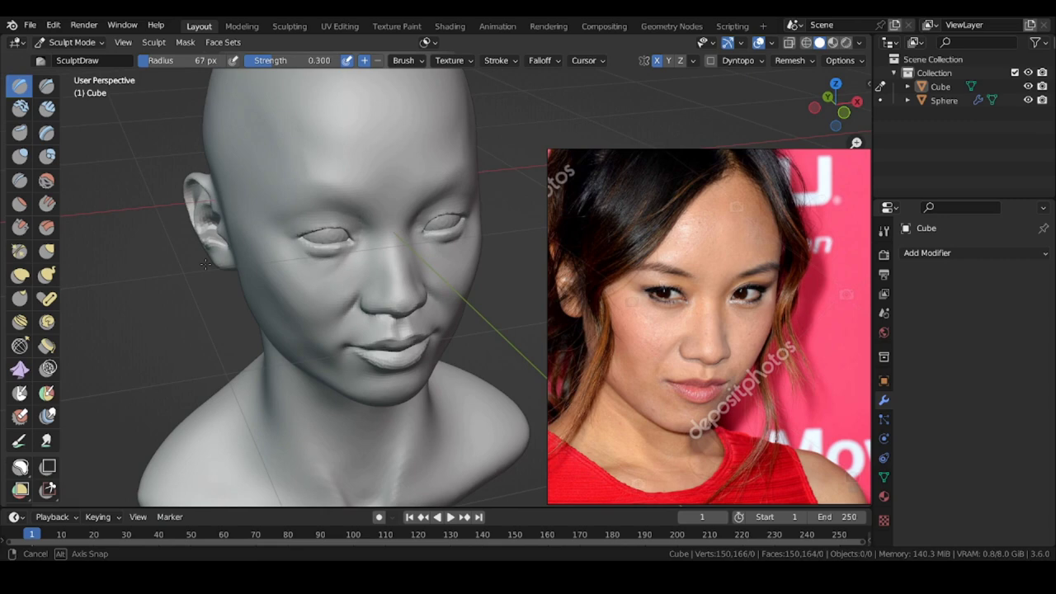
- Reshape the temple and side of the forehead with the Grab brush at 162 px, enlarging it to 199 px
click(43, 250)
mouse_move(328, 227)
ctrl+middle_down()
mouse_move(330, 179)
mouse_move(364, 203)
mouse_move(269, 226)
ctrl+middle_up()
key(f)
click(454, 218)
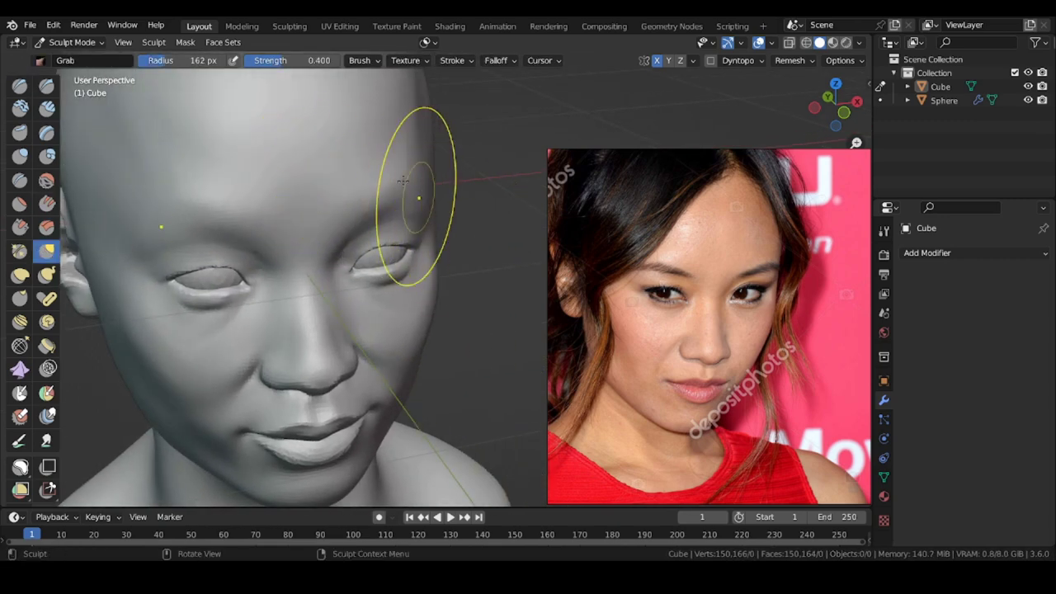
ctrl+middle_drag(378, 143, 419, 217)
key(f)
click(453, 213)
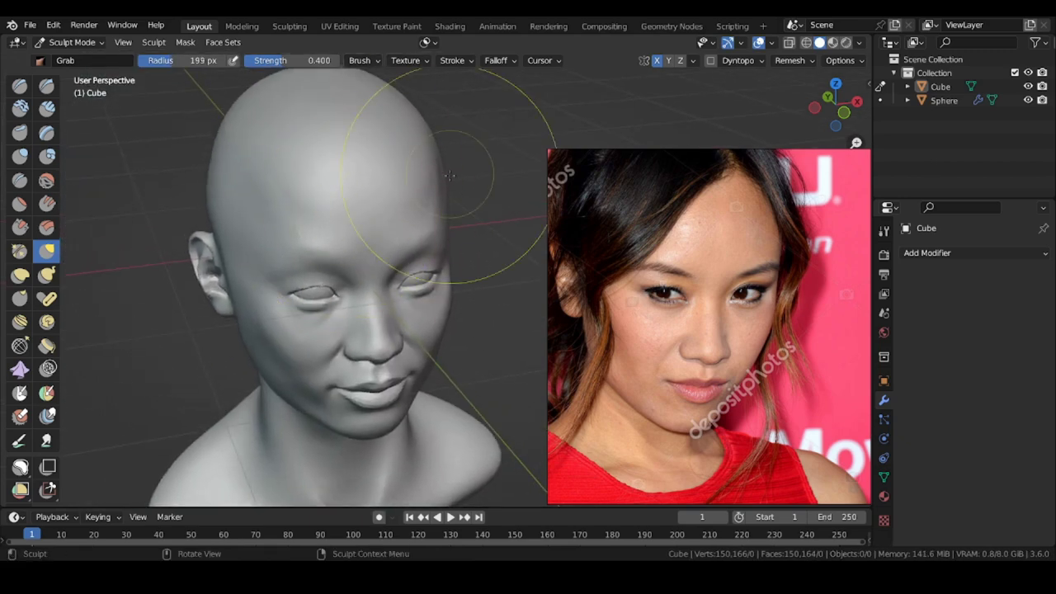
- Match the head's angle to the turned red-dress reference and adjust the cheek contour with the Grab brush at 146 px
middle_drag(263, 168, 139, 202)
scroll(570, 329, down, 5)
scroll(743, 318, up, 5)
middle_drag(180, 319, 175, 295)
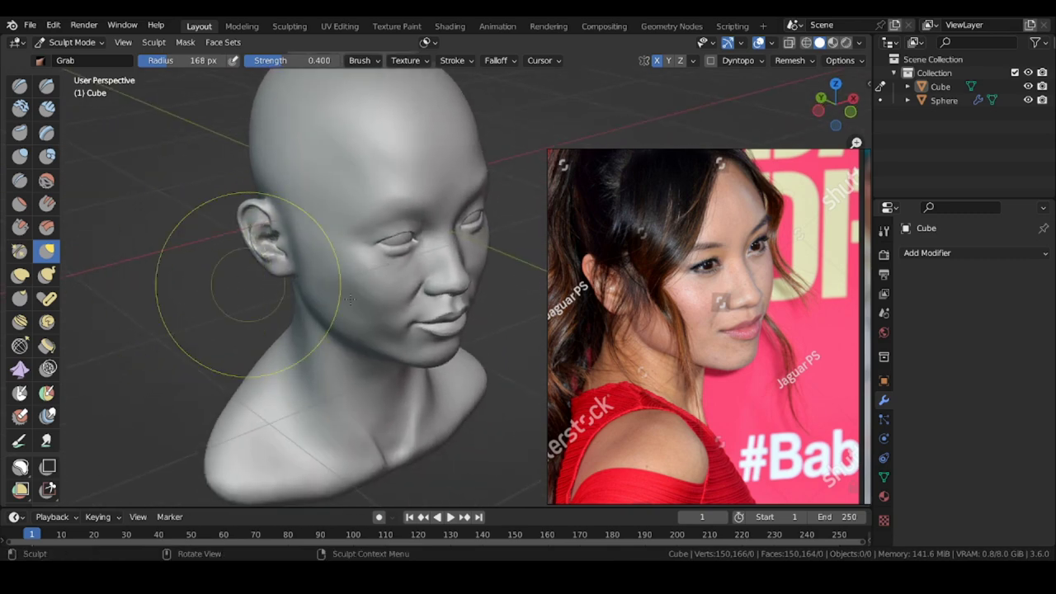
scroll(471, 260, up, 3)
key(f)
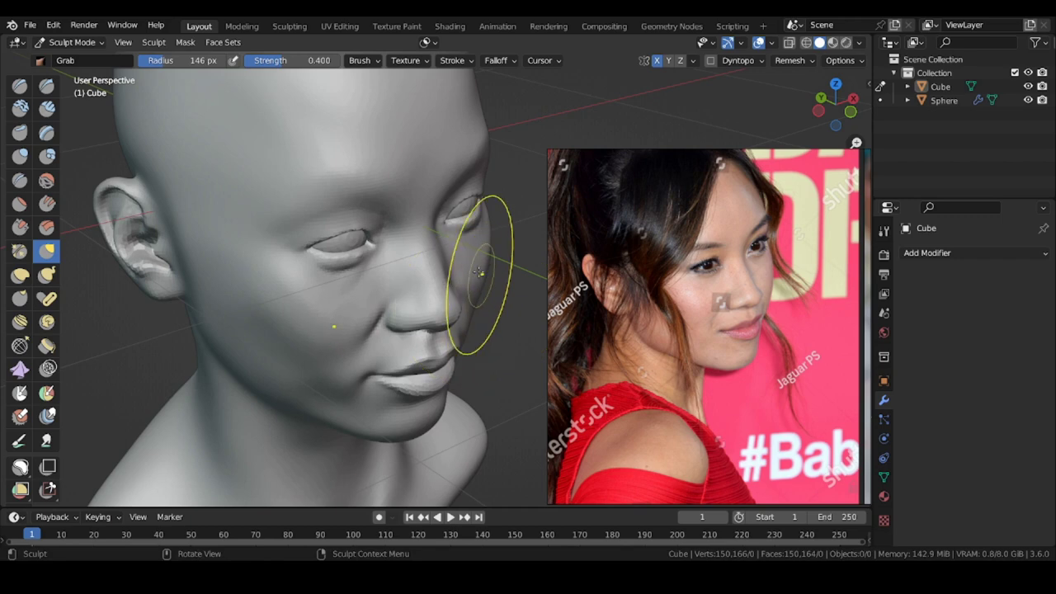
- Adjust the eyelid and the area around the outer eye corner with the Grab brush at a 91 px radius
key(f)
click(189, 246)
ctrl+middle_drag(322, 236, 317, 169)
drag(362, 242, 361, 239)
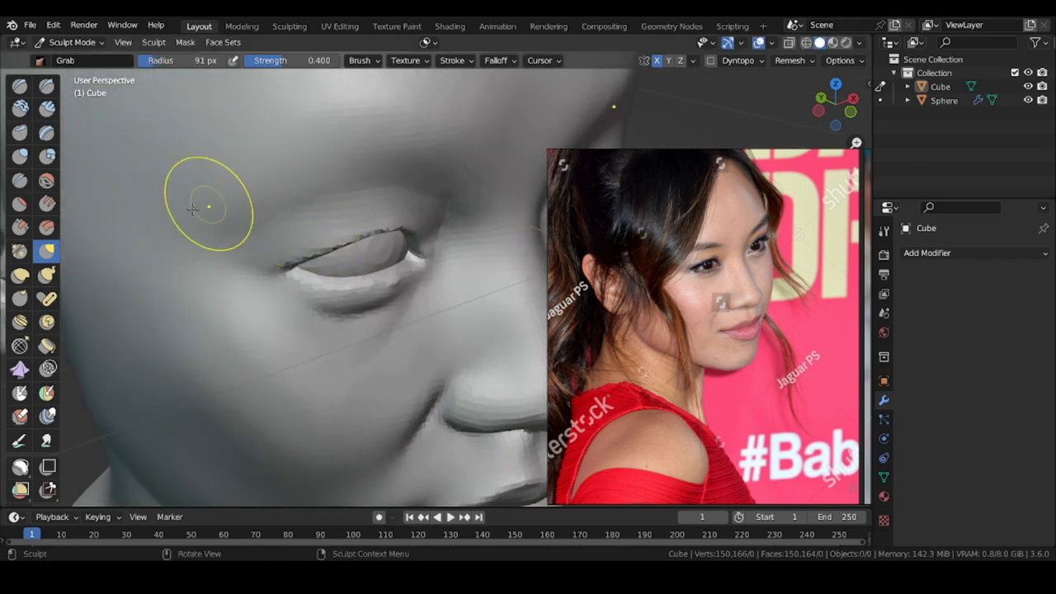
ctrl+middle_drag(408, 288, 350, 302)
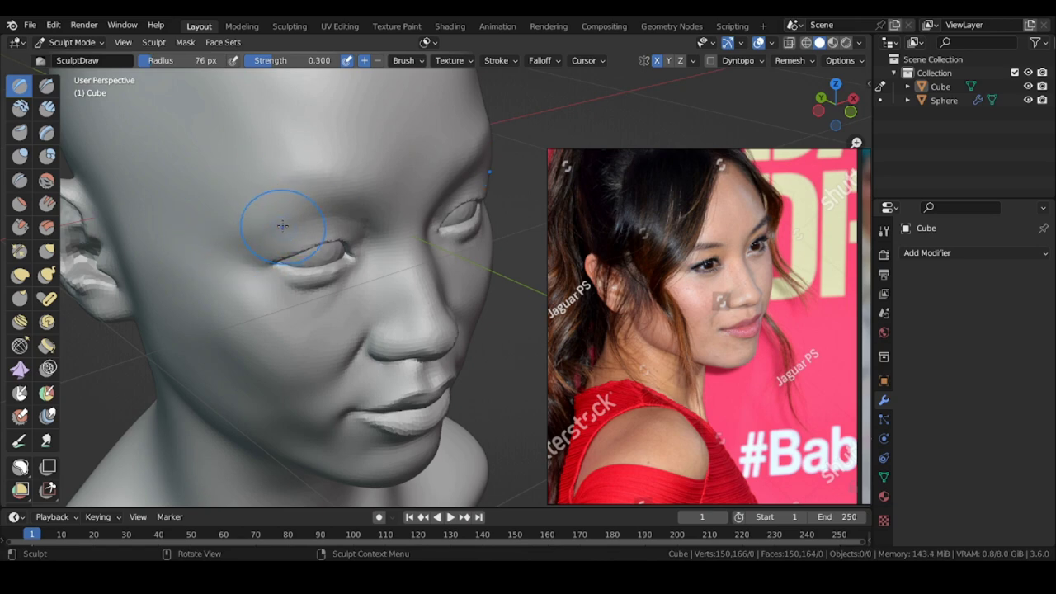
- Build up the brow bone above the eye with the Draw brush at about a 75 px radius
mouse_move(278, 190)
middle_down()
mouse_move(259, 149)
mouse_move(273, 168)
mouse_move(211, 200)
mouse_move(269, 209)
mouse_move(165, 222)
middle_up()
key(f)
click(285, 221)
scroll(297, 216, up, 3)
shift+middle_drag(322, 202, 435, 235)
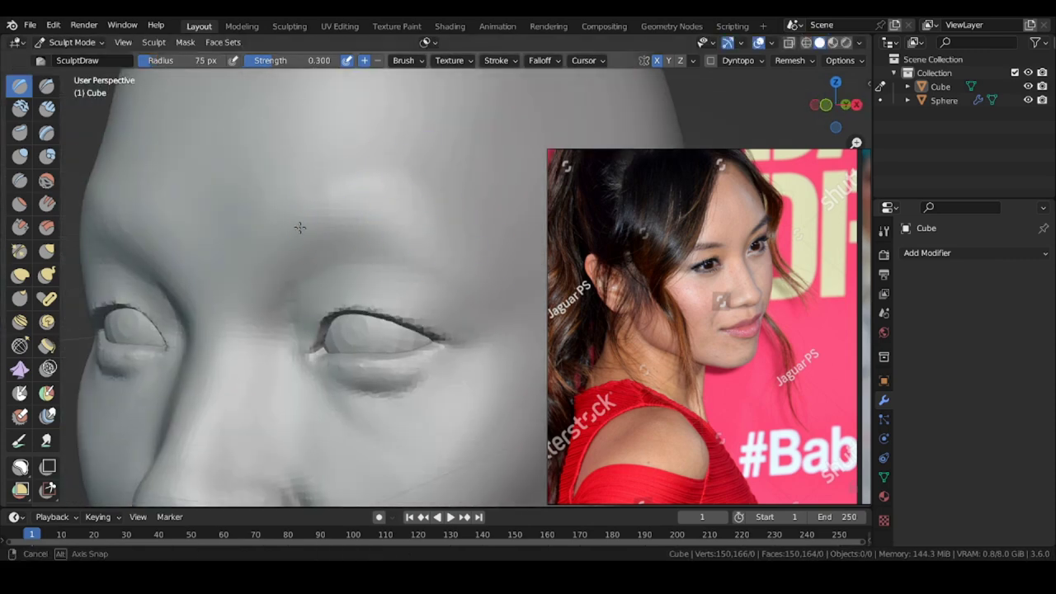
- Shape the brow and the area beside the outer eye corner with the Draw brush at a 113 px radius
mouse_move(299, 228)
middle_down()
mouse_move(323, 229)
mouse_move(320, 157)
mouse_move(289, 187)
middle_up()
key(f)
click(348, 227)
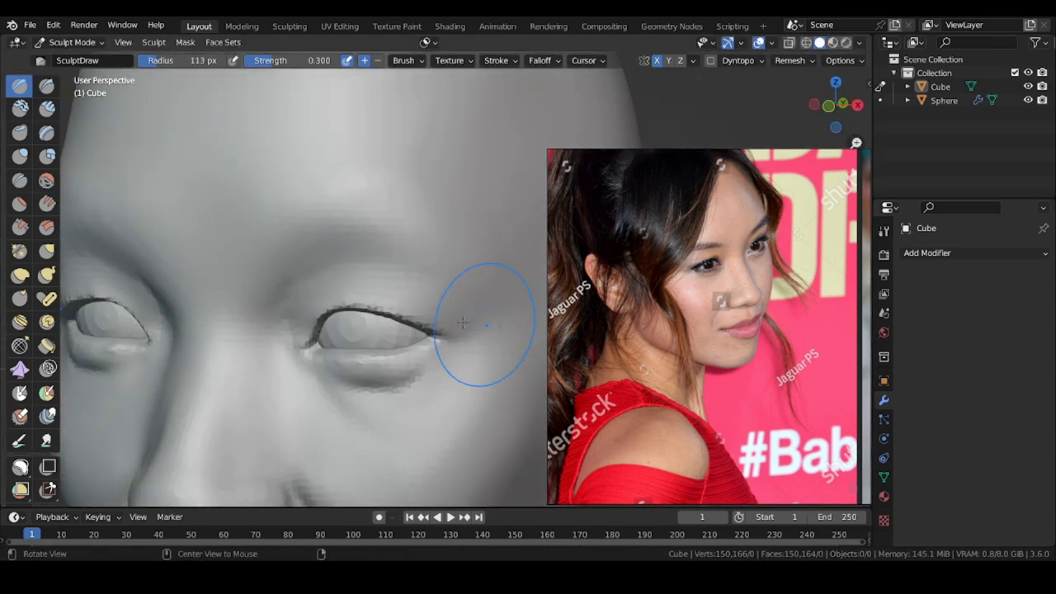
middle_drag(464, 323, 489, 326)
ctrl+middle_drag(489, 326, 487, 396)
middle_drag(360, 330, 420, 347)
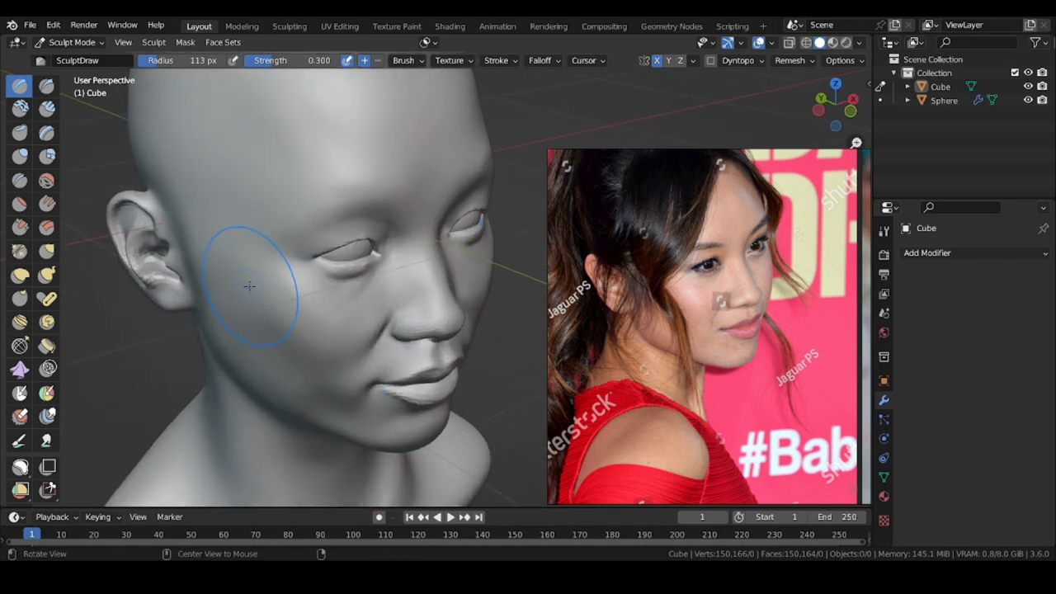
- Sculpt the cheek surface with the Draw brush at a 76 px radius
alt+drag(249, 287, 366, 295)
key(f)
click(336, 306)
shift+middle_drag(267, 284, 268, 221)
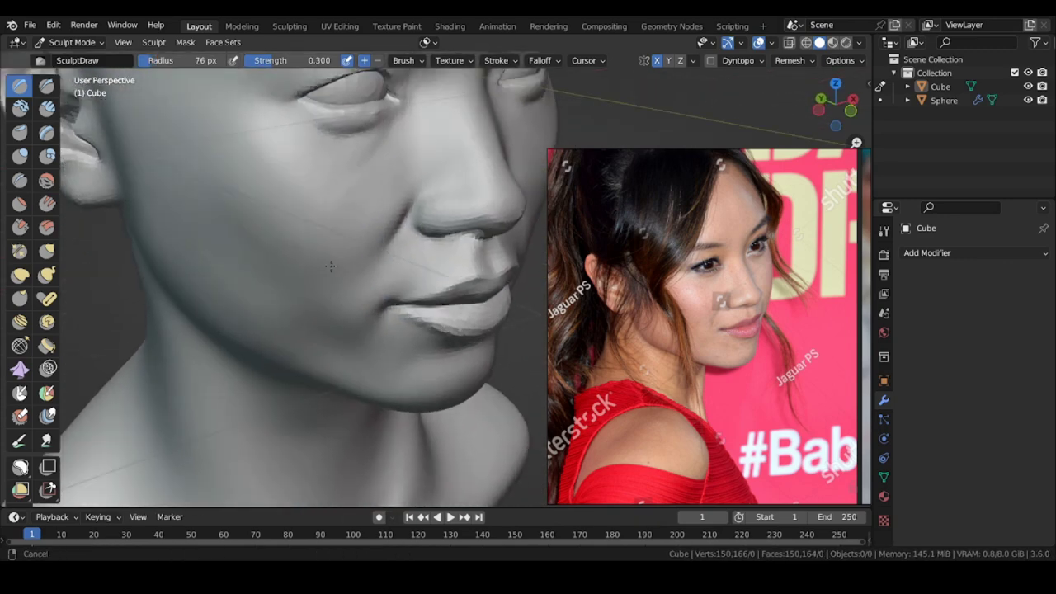
- Shape the lower cheek beside the mouth corner with the Draw brush at an 88 px radius
ctrl+middle_drag(305, 318, 347, 351)
key(f)
click(361, 272)
mouse_move(360, 274)
middle_down()
mouse_move(270, 301)
mouse_move(336, 294)
mouse_move(312, 349)
mouse_move(248, 347)
mouse_move(307, 340)
middle_up()
mouse_move(314, 339)
ctrl+middle_down()
mouse_move(325, 302)
mouse_move(307, 284)
mouse_move(252, 286)
mouse_move(302, 284)
ctrl+middle_up()
key(f)
click(314, 289)
drag(317, 290, 330, 306)
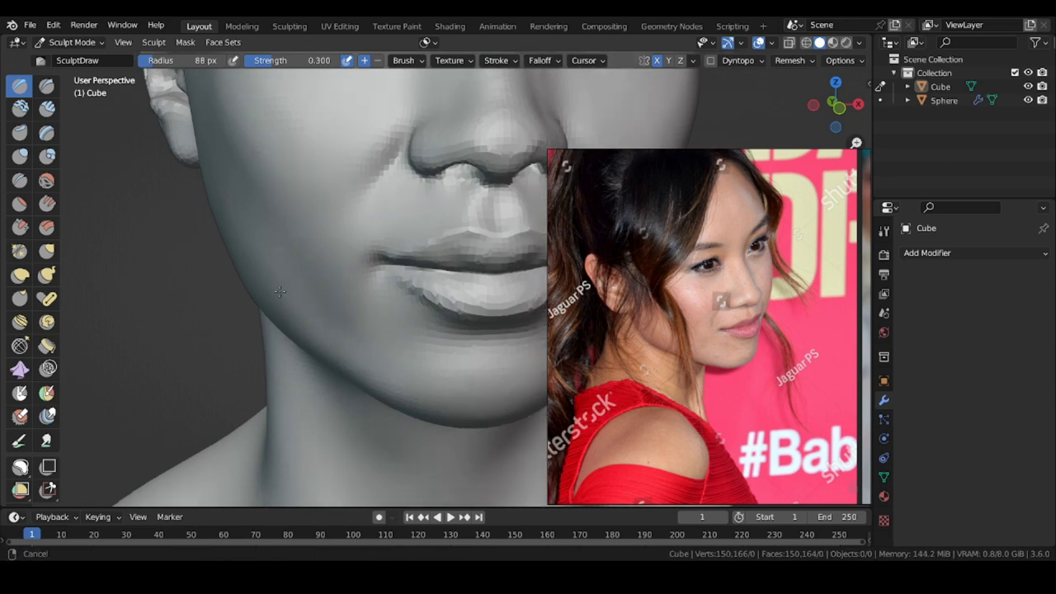
- Refine the jaw and lower cheeks from the front with the Draw brush at 88 px
middle_drag(330, 305, 277, 301)
ctrl+middle_drag(330, 281, 338, 318)
scroll(469, 271, up, 5)
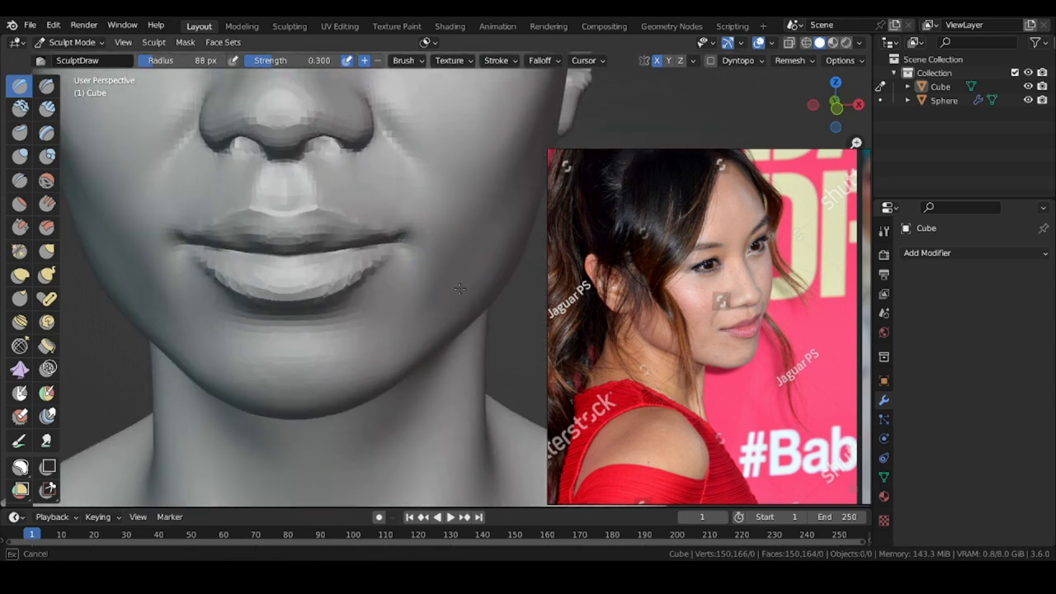
mouse_move(459, 289)
ctrl+middle_down()
mouse_move(464, 334)
mouse_move(530, 323)
mouse_move(486, 313)
ctrl+middle_up()
shift+middle_drag(479, 227, 502, 306)
- Bring up the smiling long-haired reference, match the head's angle to it and shape the cheek beside the mouth with the Draw brush
scroll(596, 327, down, 5)
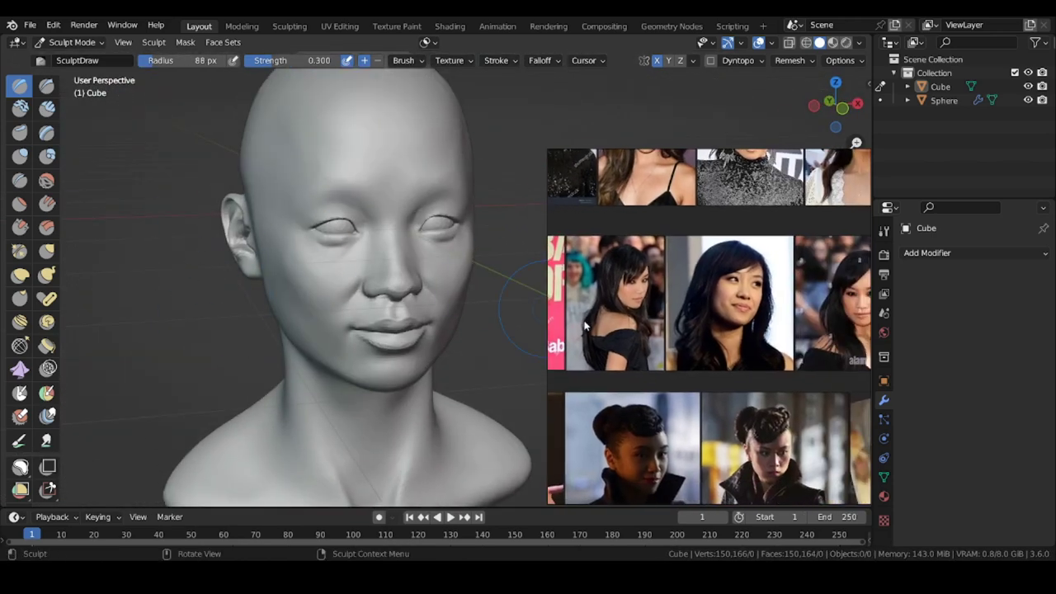
middle_drag(788, 354, 741, 352)
double_click(740, 352)
mouse_move(187, 285)
middle_down()
mouse_move(183, 239)
mouse_move(199, 249)
mouse_move(191, 257)
middle_up()
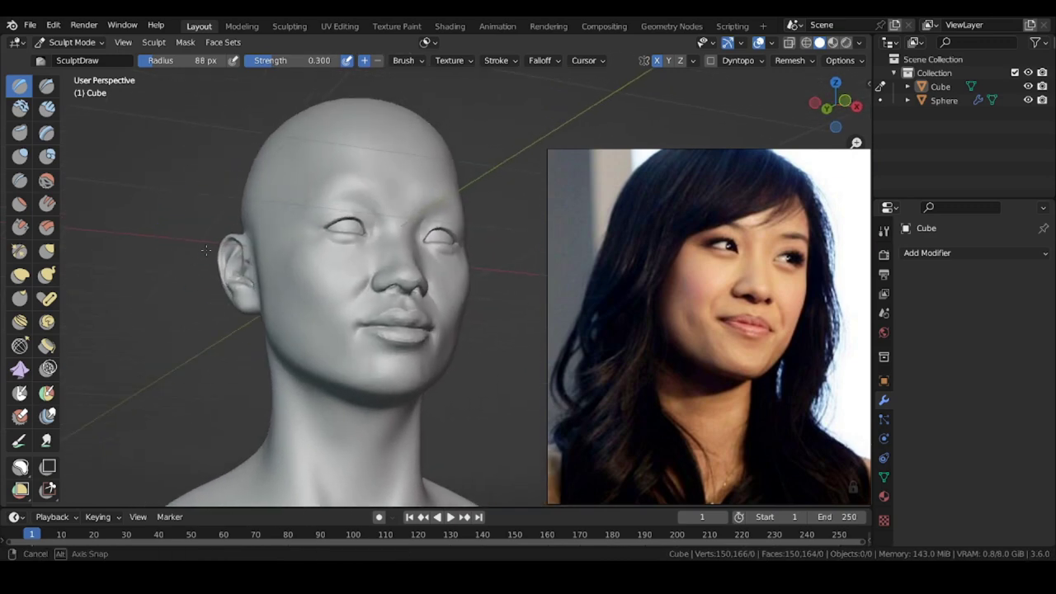
ctrl+middle_drag(429, 471, 420, 379)
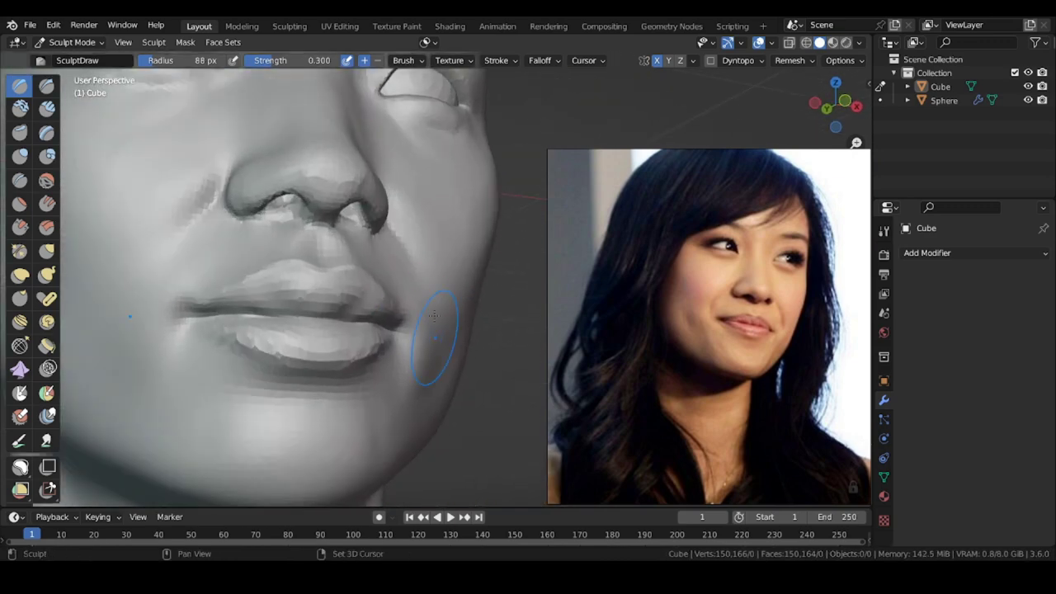
middle_drag(124, 274, 169, 283)
- Define the mouth corner with the Draw Sharp brush, starting at a 71 px radius
key(bracketleft)
key(bracketleft)
click(47, 86)
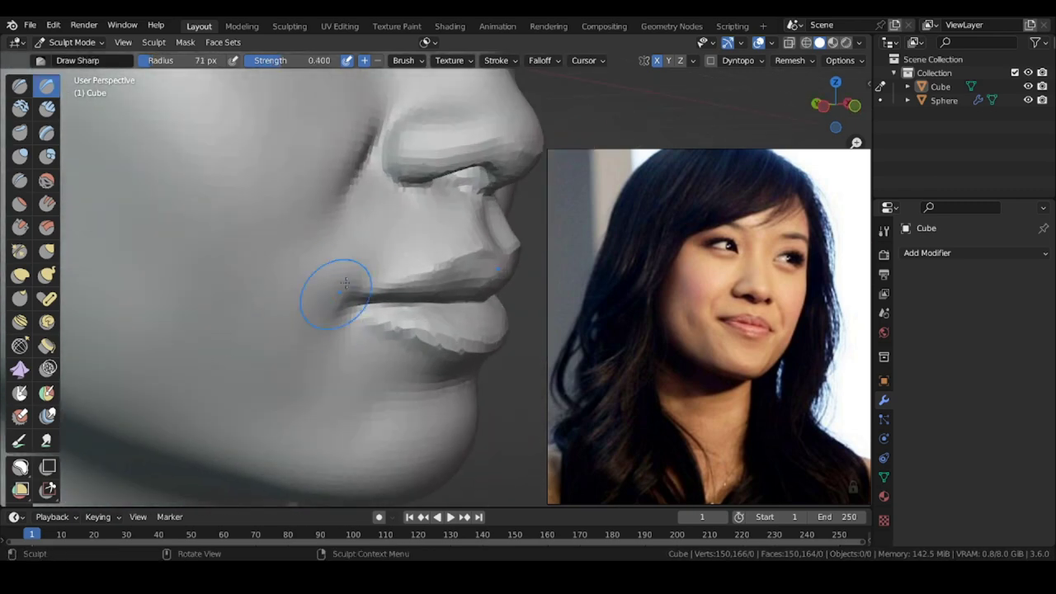
key(f)
mouse_move(326, 276)
middle_down()
mouse_move(309, 260)
mouse_move(330, 371)
middle_up()
click(311, 276)
middle_drag(396, 346, 355, 338)
mouse_move(445, 330)
ctrl+middle_down()
mouse_move(454, 256)
mouse_move(454, 371)
ctrl+middle_up()
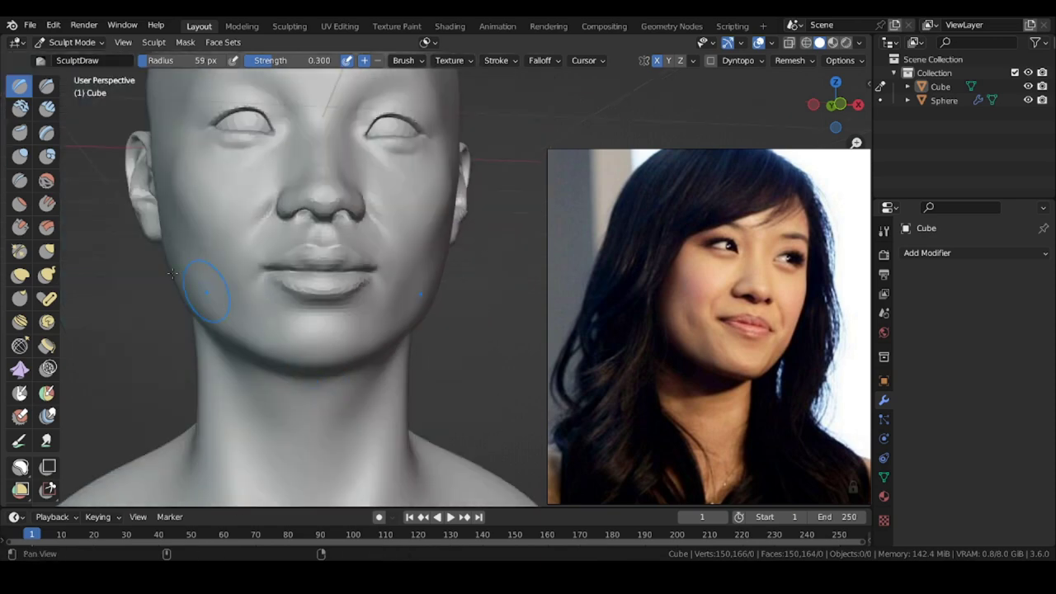
- Shape the cheek and jaw side with the Draw brush at 59 px, enlarging the radius to 92 px
middle_drag(206, 287, 268, 290)
key(f)
click(330, 270)
ctrl+middle_drag(330, 314, 330, 264)
mouse_move(347, 273)
middle_down()
mouse_move(280, 256)
mouse_move(296, 253)
middle_up()
key(f)
click(328, 266)
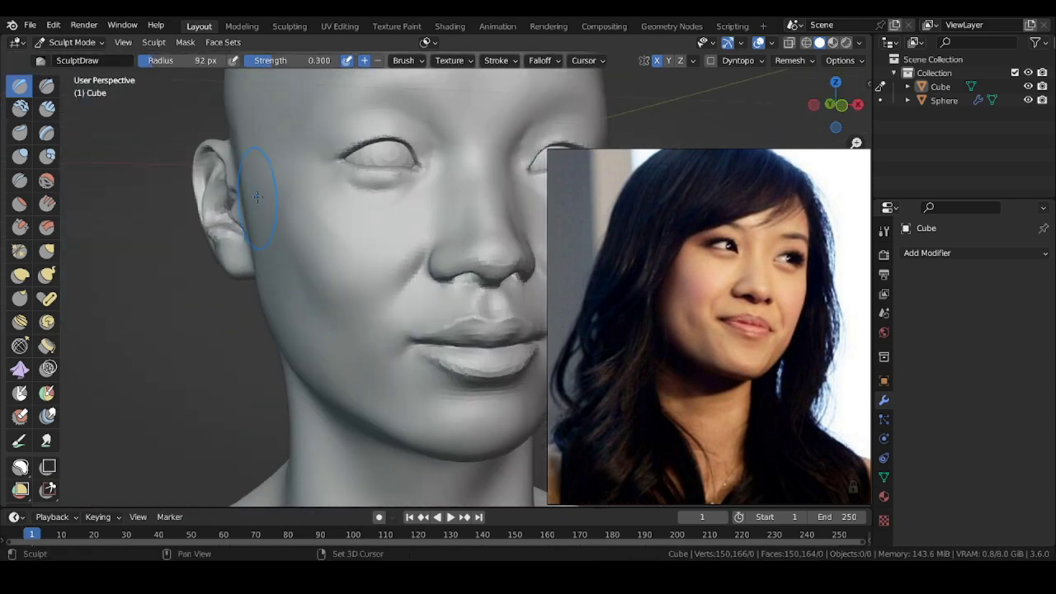
drag(315, 331, 310, 318)
- Sculpt the cheekbone area in front of the ear with the Draw brush at a 105 px radius
mouse_move(273, 256)
middle_down()
mouse_move(250, 250)
mouse_move(318, 244)
mouse_move(301, 301)
mouse_move(257, 217)
mouse_move(318, 283)
mouse_move(384, 272)
mouse_move(312, 284)
middle_up()
key(f)
click(338, 279)
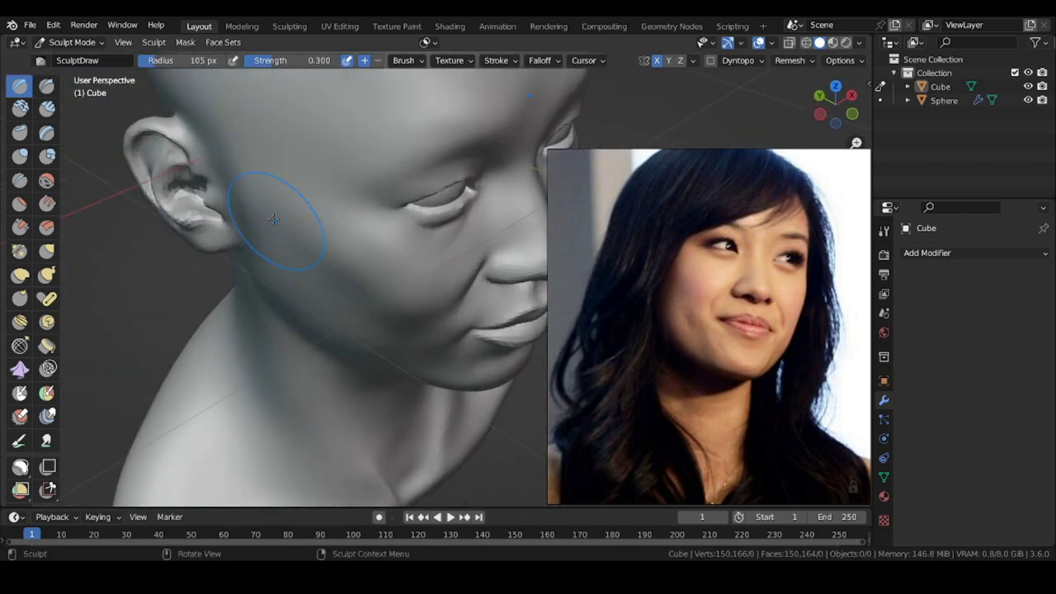
middle_drag(400, 373, 366, 328)
- Bring up the black-sequin reference photo, match the head's angle and shape the lower cheek with the Draw brush at 86 px
scroll(563, 315, down, 5)
middle_drag(670, 272, 825, 345)
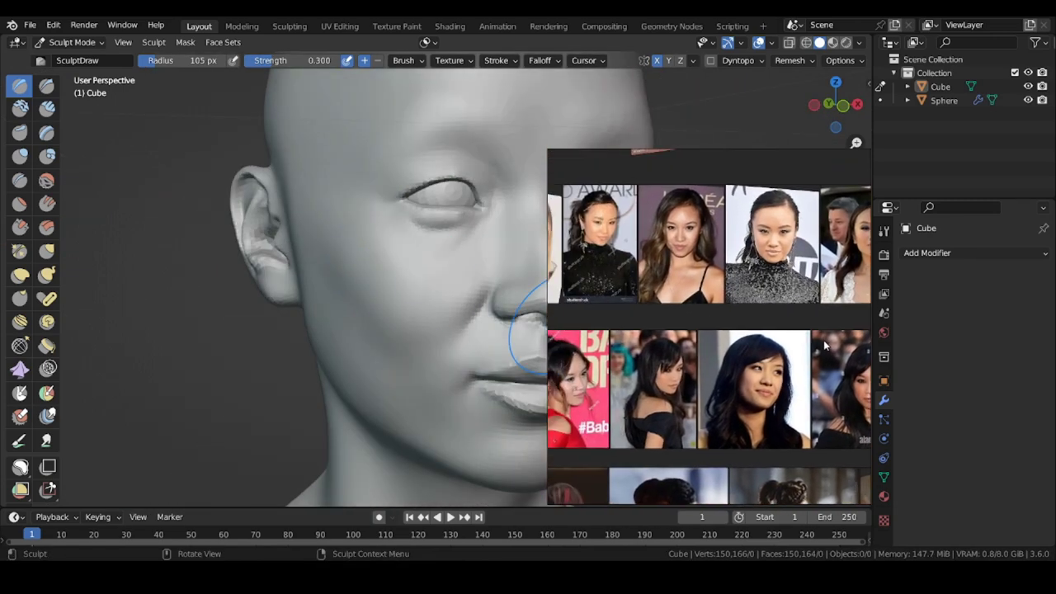
middle_drag(648, 326, 770, 349)
scroll(719, 239, up, 6)
middle_drag(177, 308, 199, 289)
middle_drag(200, 288, 229, 280)
ctrl+middle_drag(303, 274, 302, 216)
key(f)
click(353, 278)
drag(350, 287, 345, 324)
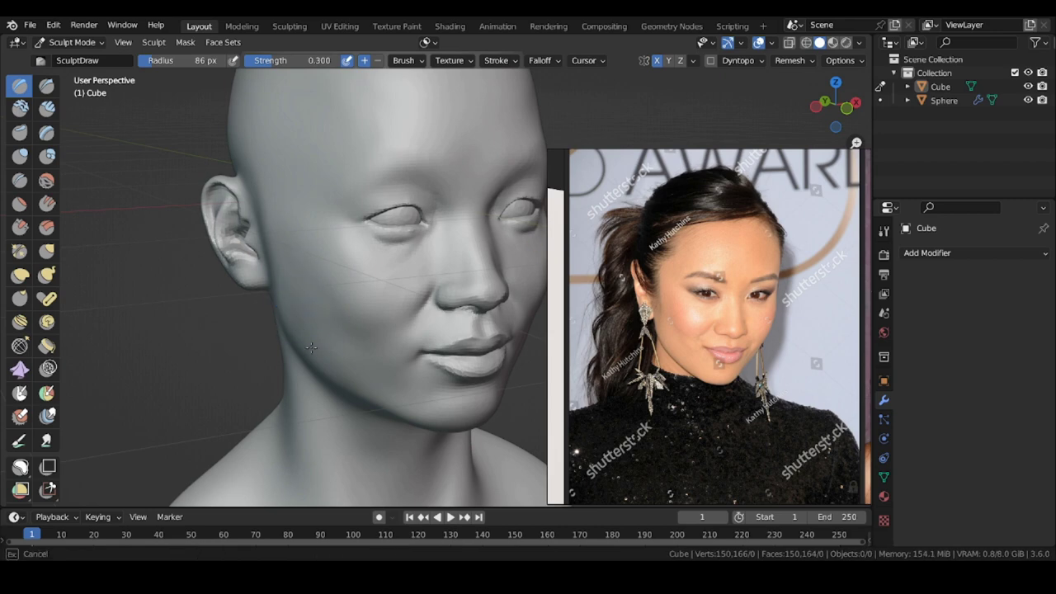
- Reshape the forehead and the side of the skull with the Grab brush, enlarging the radius from 107 px to 176 px
middle_drag(289, 249, 127, 242)
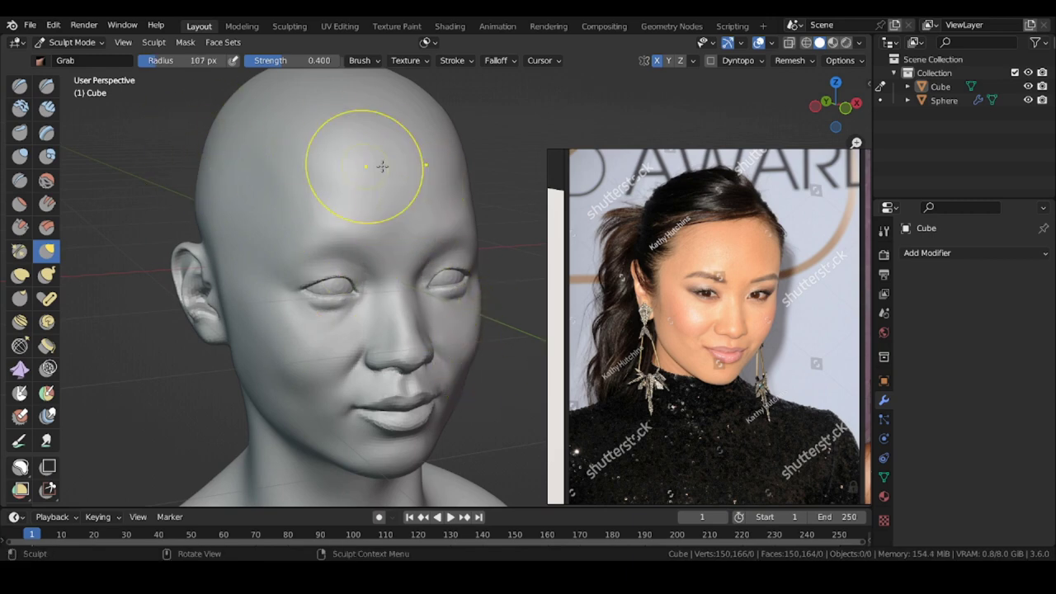
middle_drag(385, 170, 390, 170)
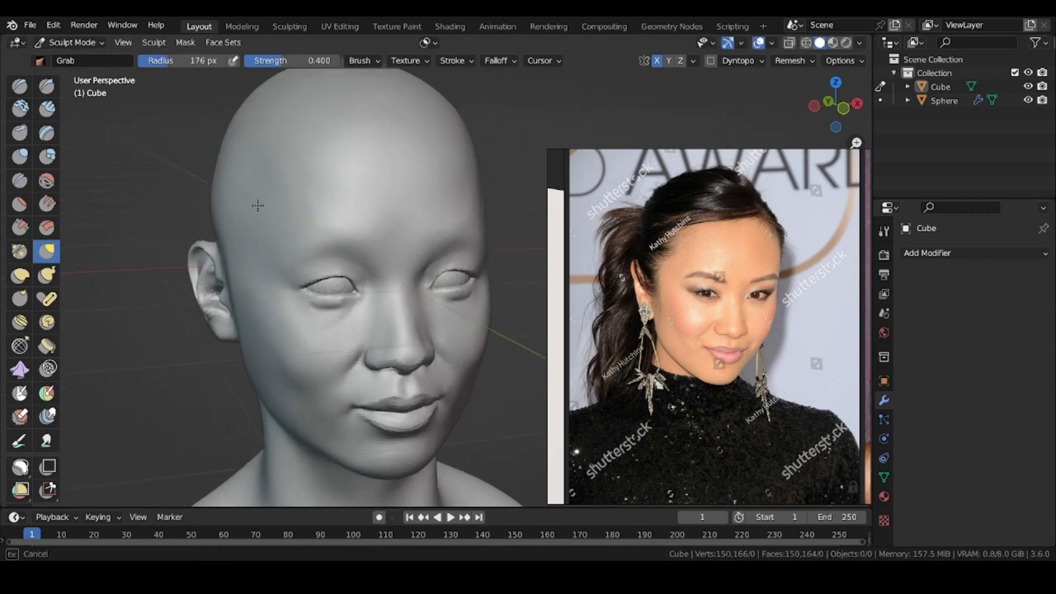
drag(258, 206, 257, 200)
middle_drag(208, 162, 264, 170)
middle_drag(463, 194, 396, 184)
middle_drag(220, 228, 277, 241)
drag(276, 183, 286, 190)
scroll(297, 293, down, 1)
- Enlarge the front-facing reference photo over the viewport and make it semi-transparent and transparent to the mouse
mouse_move(296, 294)
middle_down()
mouse_move(241, 241)
mouse_move(245, 258)
middle_up()
scroll(556, 332, down, 5)
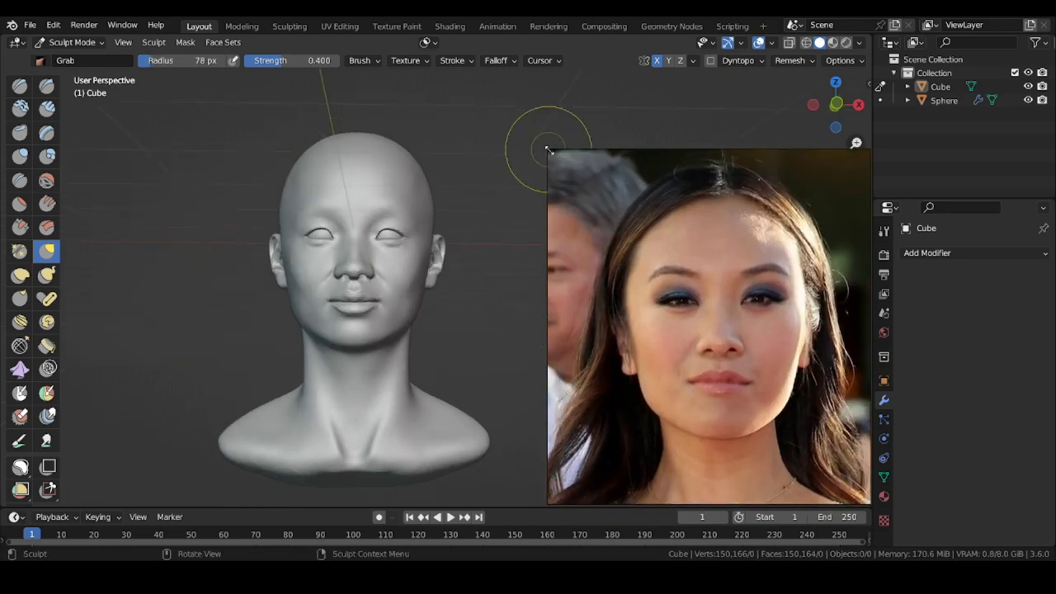
drag(547, 148, 204, 77)
middle_drag(700, 266, 431, 208)
scroll(432, 208, up, 2)
middle_drag(412, 311, 440, 342)
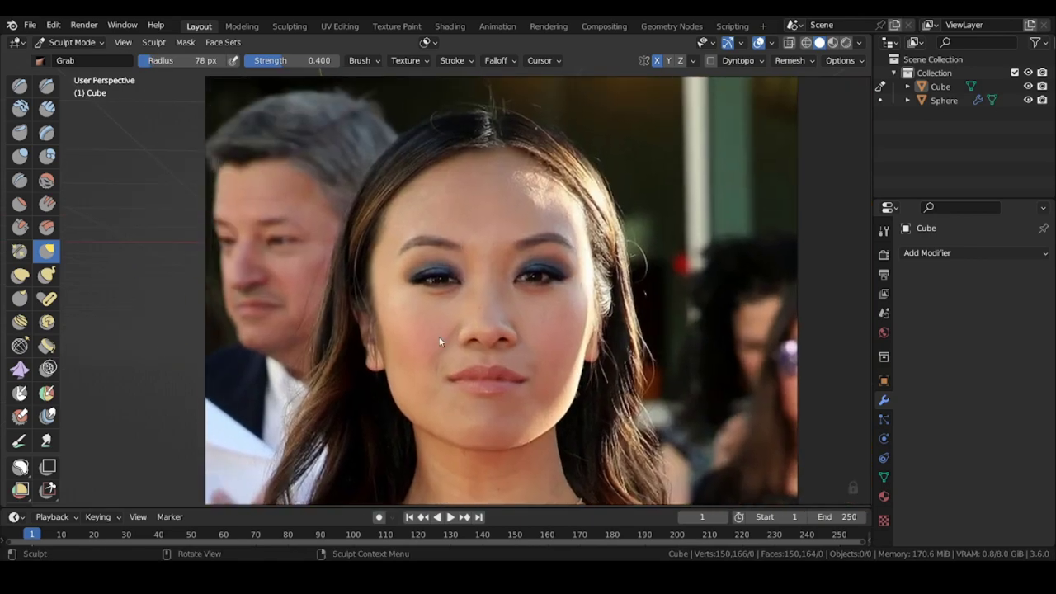
ctrl+alt+scroll(449, 345, down, 4)
mouse_move(207, 561)
click(168, 537)
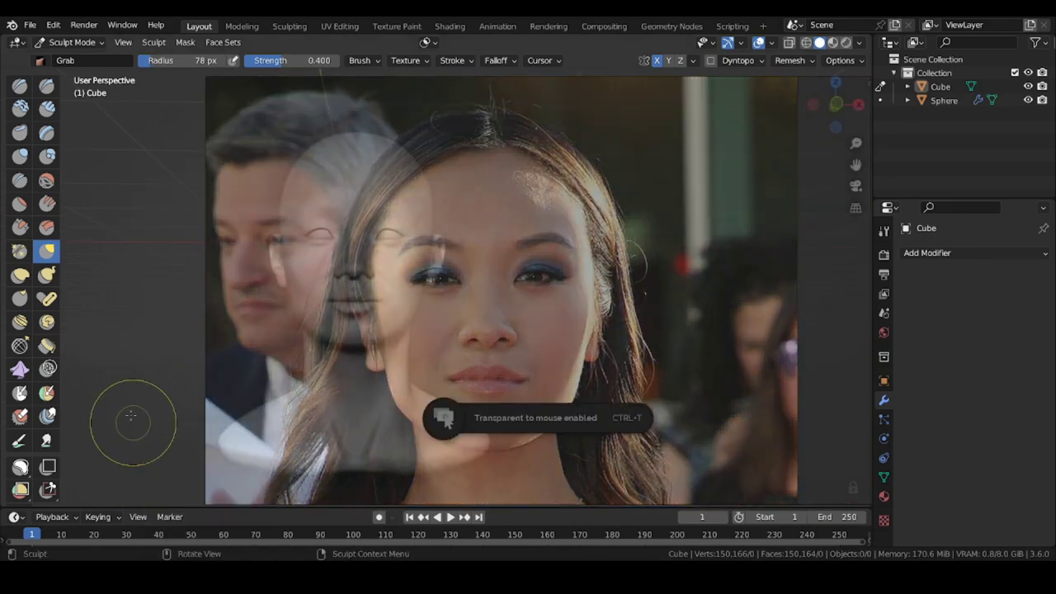
- Align the head's position, size and angle with the face in the overlaid front reference photo
shift+middle_drag(130, 255, 268, 283)
scroll(268, 283, up, 2)
shift+middle_drag(329, 320, 229, 351)
mouse_move(239, 353)
middle_down()
mouse_move(251, 366)
mouse_move(257, 344)
middle_up()
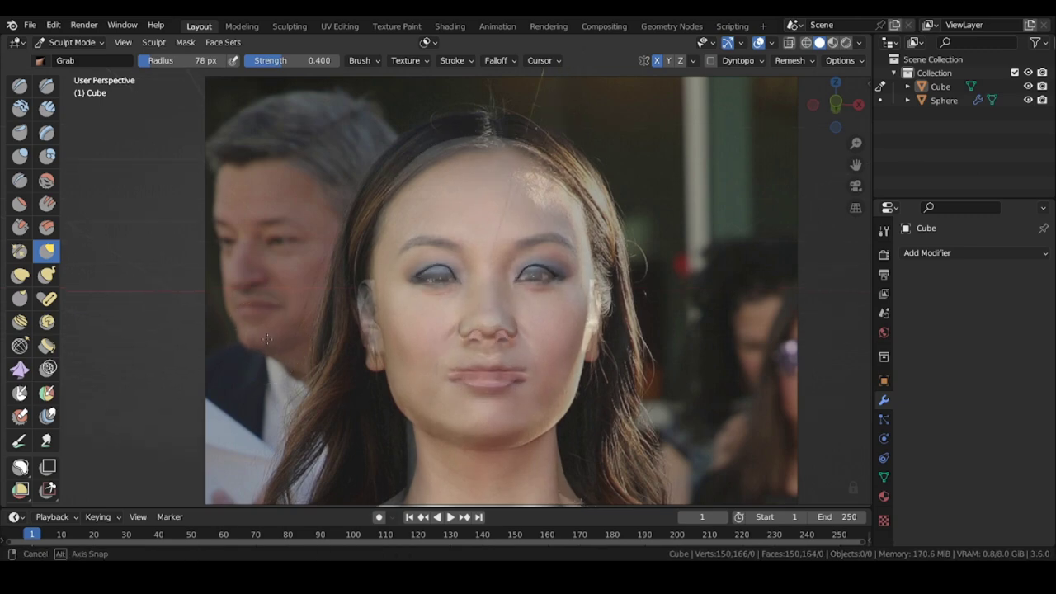
middle_drag(268, 339, 268, 346)
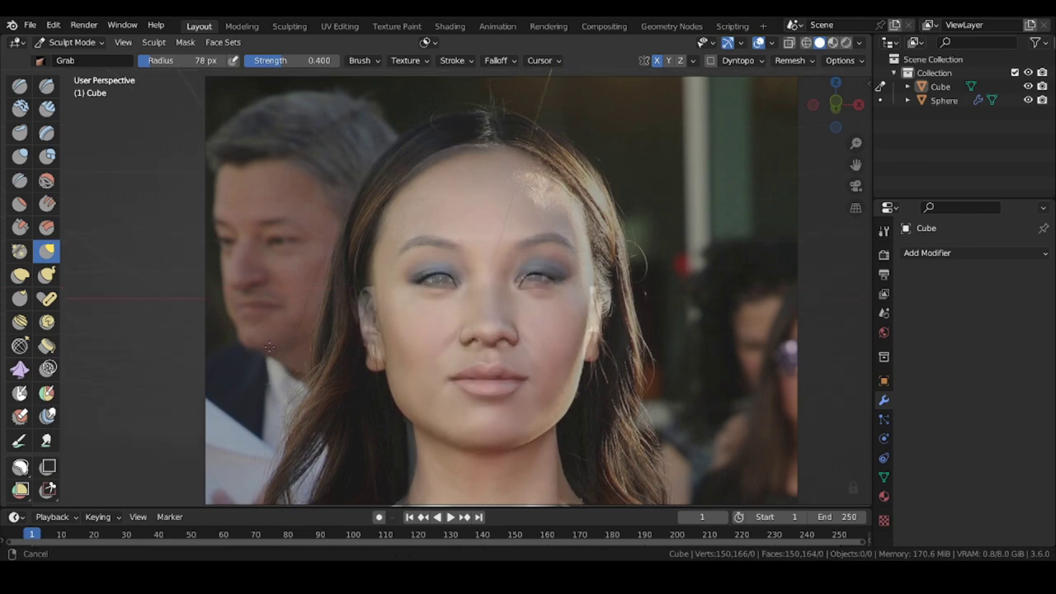
middle_drag(272, 346, 271, 348)
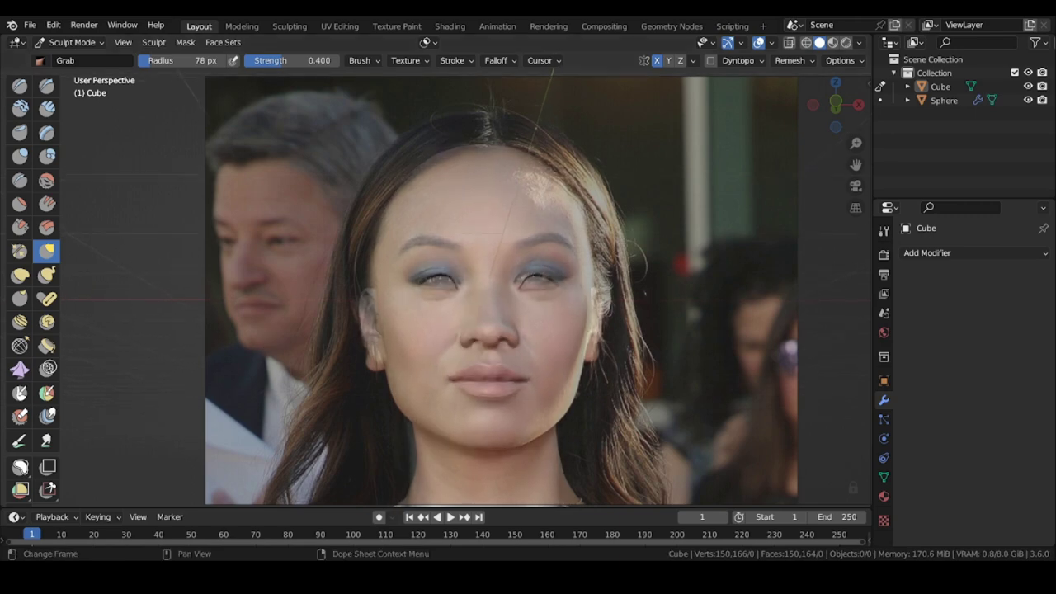
- Toggle the photo overlay repeatedly to compare the head's outline and features with the front reference
click(236, 578)
click(236, 577)
click(236, 577)
click(236, 578)
click(236, 577)
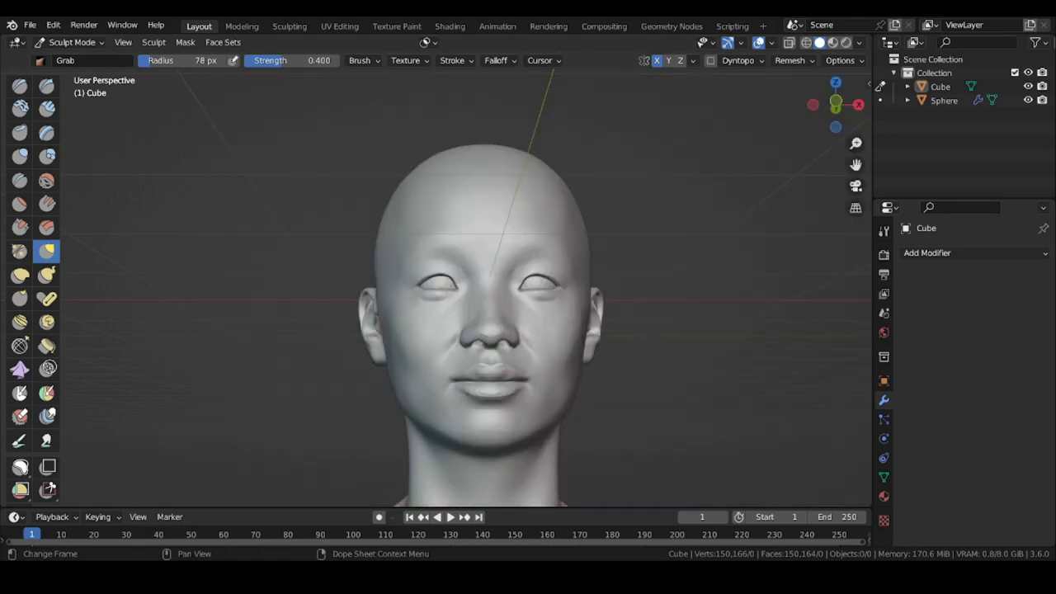
click(236, 577)
click(236, 577)
click(236, 577)
- Reshape the top and side of the skull against the overlaid photo with the Grab brush at 219 px and 245 px
key(f)
click(199, 245)
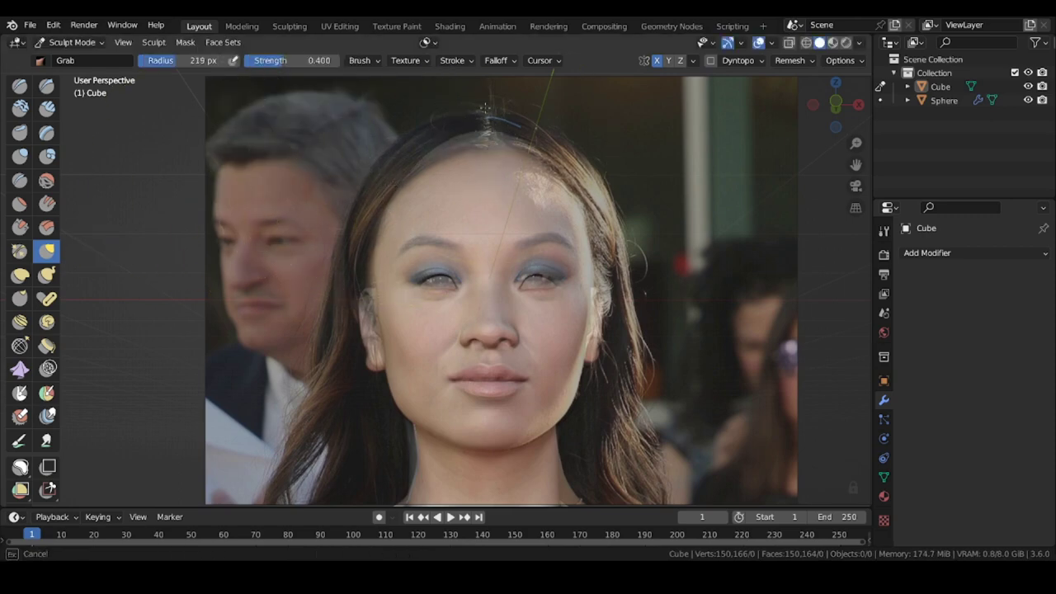
drag(383, 203, 363, 213)
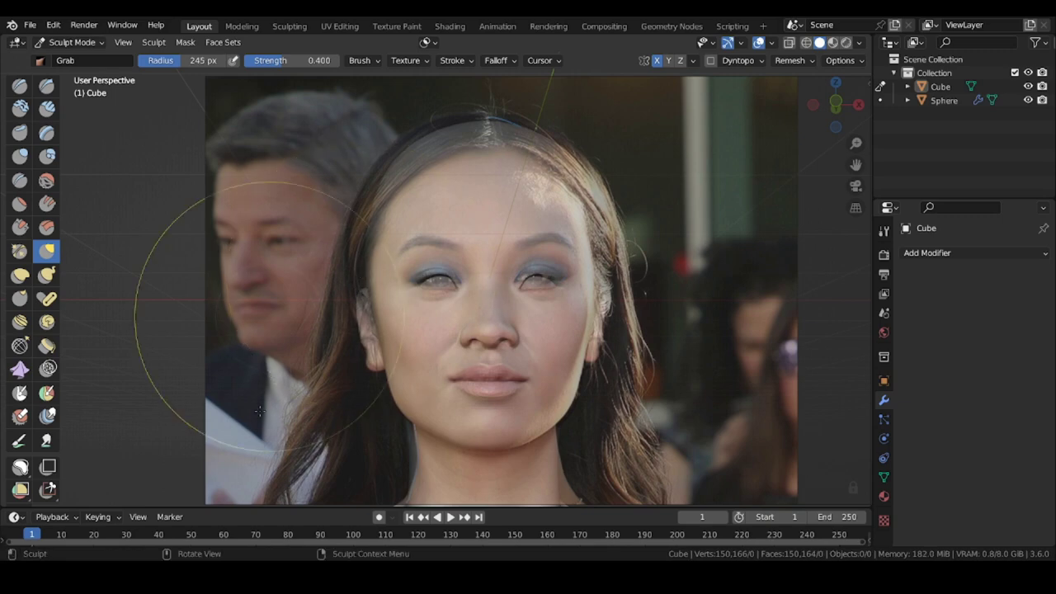
click(236, 577)
- Reshape the cranium's profile and upper sides with the Grab brush at a 270 px radius
mouse_move(382, 312)
middle_down()
mouse_move(229, 336)
mouse_move(578, 336)
mouse_move(319, 313)
mouse_move(217, 254)
middle_up()
shift+middle_drag(475, 130, 394, 204)
key(f)
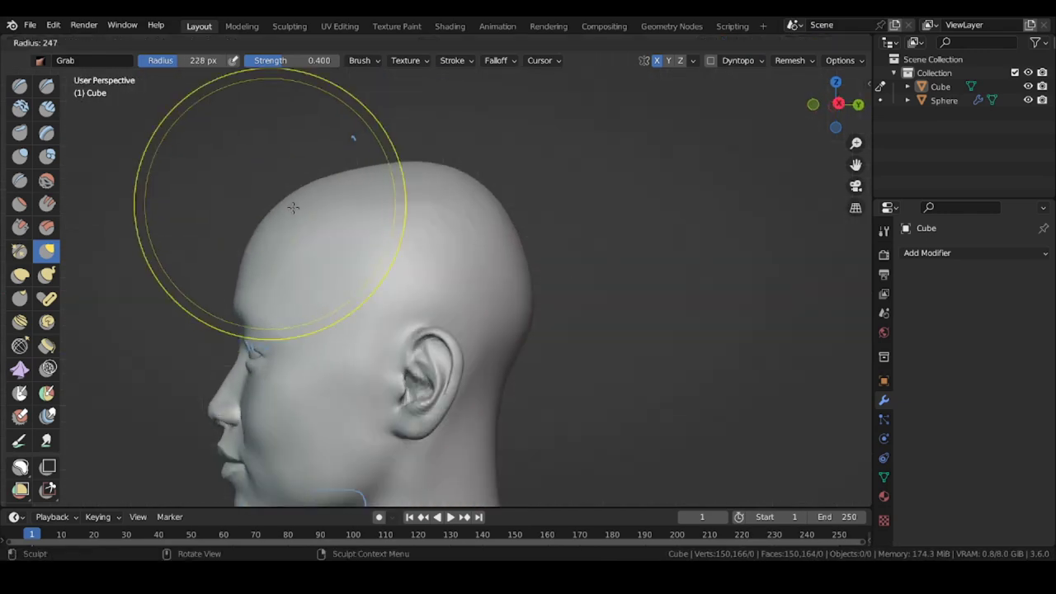
click(440, 204)
key(KP_3)
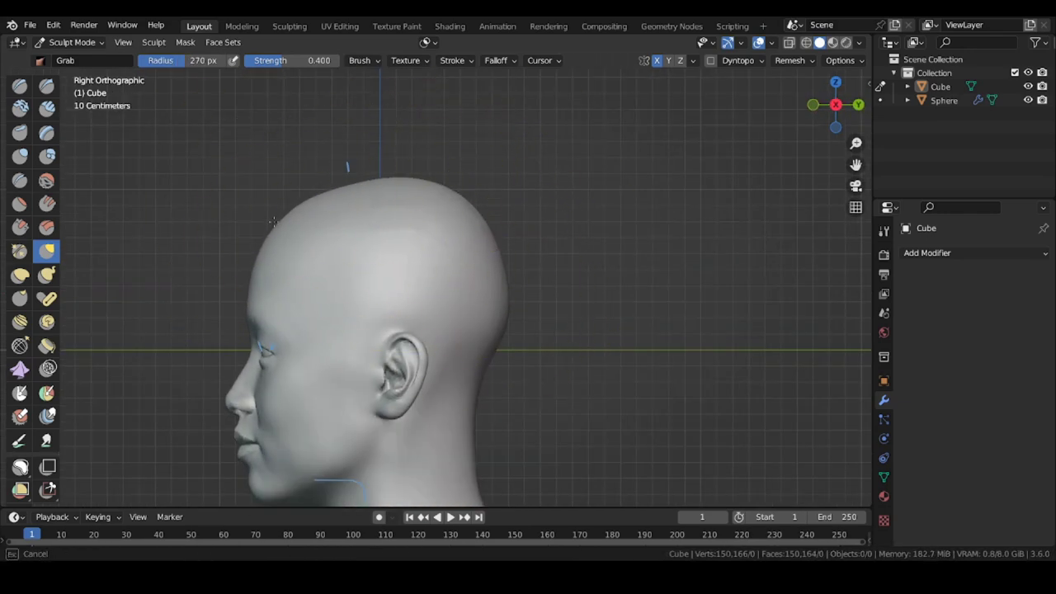
middle_drag(272, 221, 293, 216)
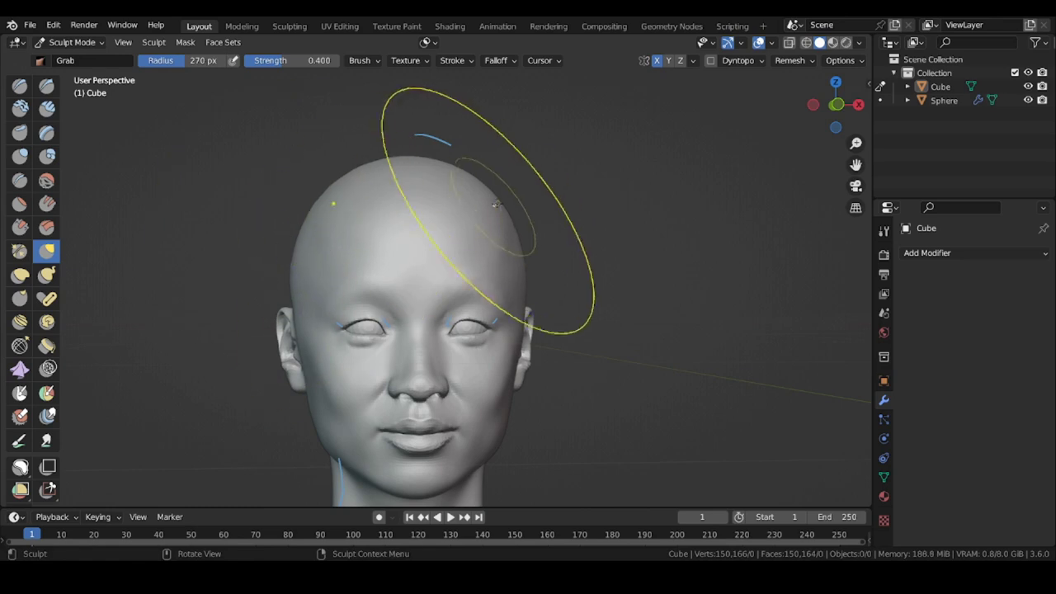
middle_drag(339, 182, 194, 186)
shift+middle_drag(403, 337, 358, 271)
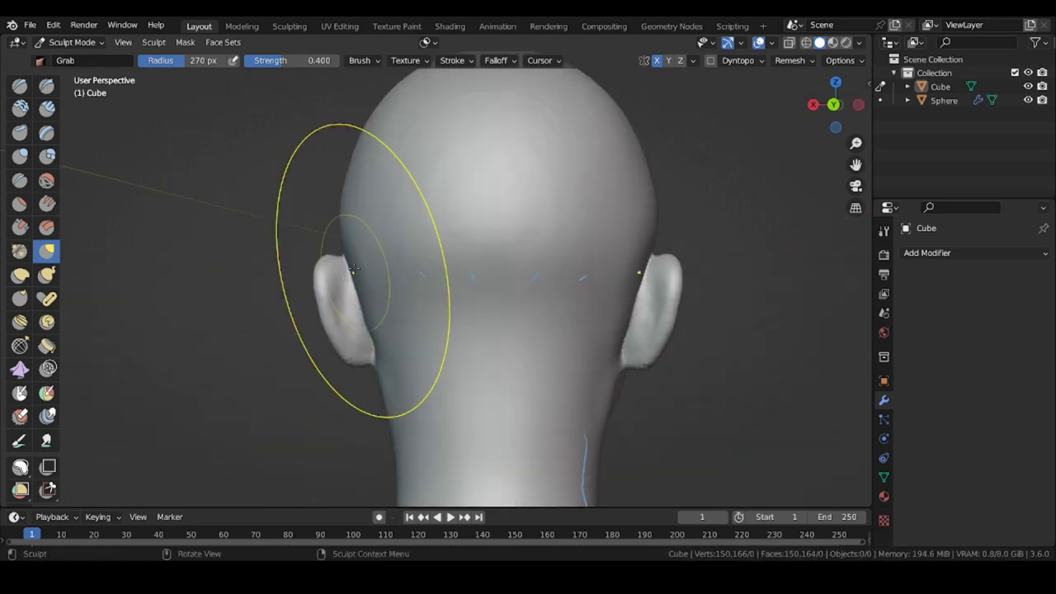
- Adjust the back and side contour of the neck below the ear with the Grab brush at a 155 px radius
shift+middle_drag(375, 408, 380, 285)
mouse_move(379, 284)
middle_down()
mouse_move(337, 292)
mouse_move(142, 269)
middle_up()
key(f)
click(361, 294)
mouse_move(273, 308)
shift+middle_down()
mouse_move(273, 272)
mouse_move(306, 298)
mouse_move(351, 246)
mouse_move(538, 266)
shift+middle_up()
scroll(416, 216, up, 2)
drag(402, 230, 403, 239)
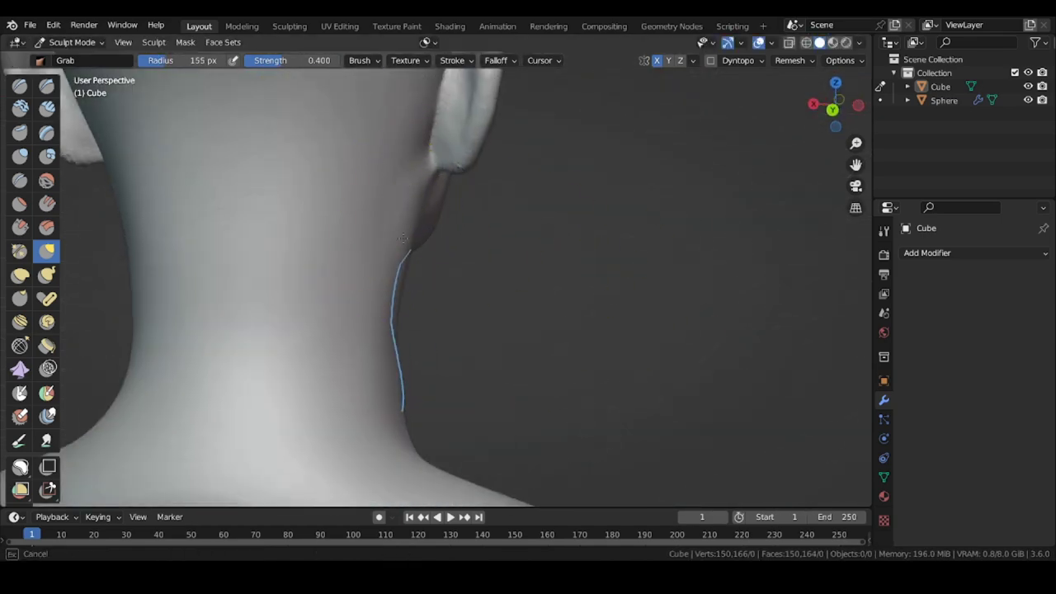
mouse_move(403, 216)
middle_down()
mouse_move(169, 235)
mouse_move(174, 203)
middle_up()
- Refine the side of the neck beneath the jaw with the Grab brush at a 193 px radius
key(f)
click(396, 307)
drag(402, 306, 410, 305)
mouse_move(526, 273)
middle_down()
mouse_move(652, 220)
mouse_move(830, 305)
mouse_move(591, 334)
mouse_move(207, 274)
middle_up()
key(f)
click(542, 360)
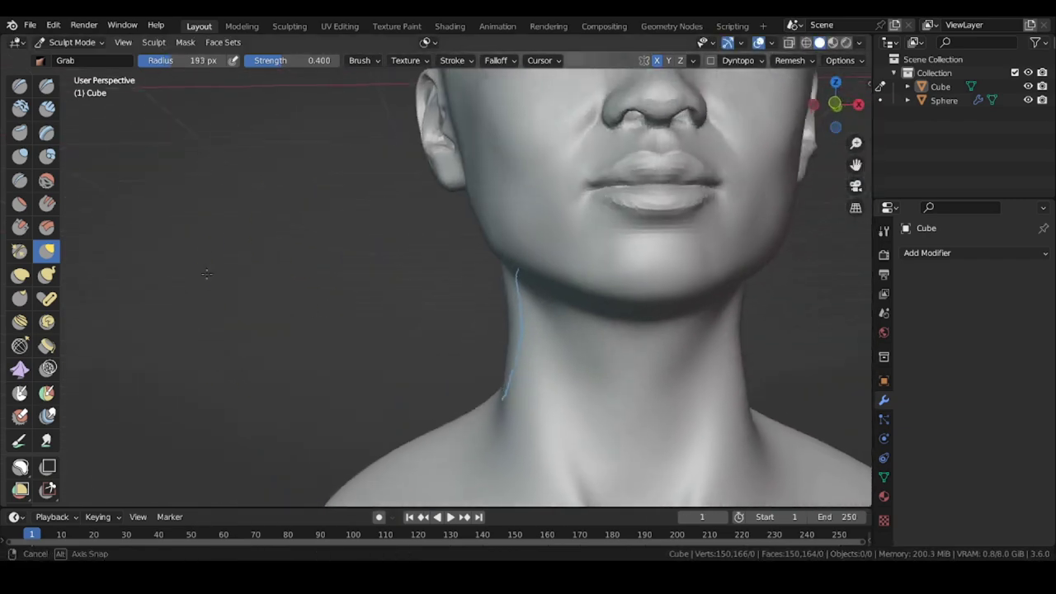
- Switch to Object Mode and move the mirrored eyeballs slightly upward
scroll(205, 276, down, 3)
key(q)
click(180, 300)
mouse_move(297, 231)
shift+middle_down()
mouse_move(264, 380)
mouse_move(238, 340)
shift+middle_up()
click(73, 43)
click(72, 61)
click(465, 199)
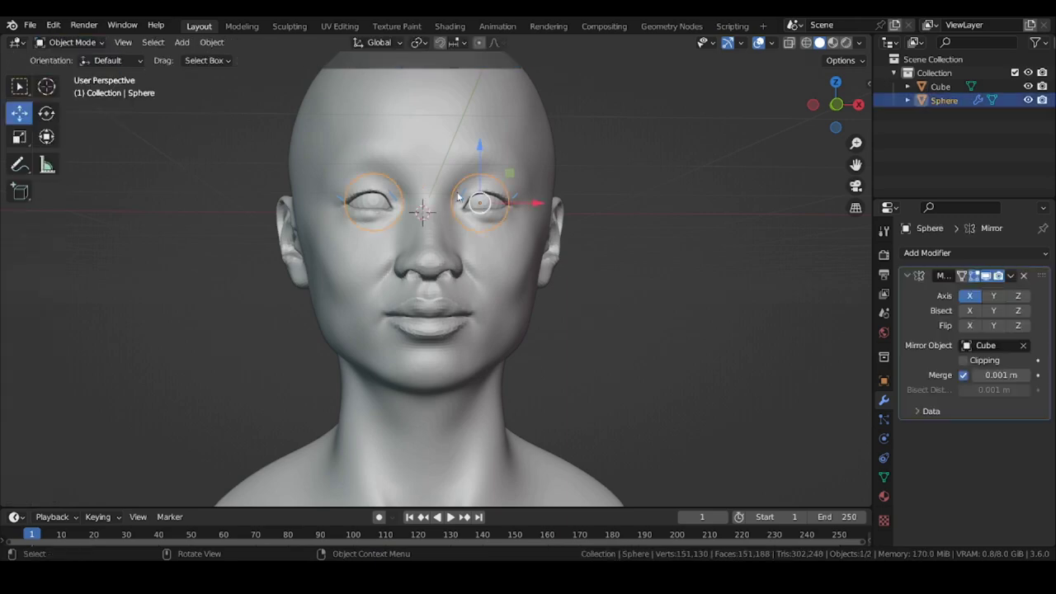
alt+middle_drag(458, 196, 362, 155)
drag(567, 145, 567, 128)
click(246, 199)
- Return to Sculpt Mode on the head and mask both eye areas and the nose bridge between them
ctrl+middle_drag(245, 199, 187, 212)
mouse_move(186, 212)
shift+middle_down()
mouse_move(185, 228)
mouse_move(240, 255)
shift+middle_up()
click(72, 43)
click(76, 91)
key(q)
click(245, 164)
middle_drag(346, 227, 372, 229)
mouse_move(476, 213)
mouse_down()
mouse_move(495, 286)
mouse_move(480, 209)
mouse_up()
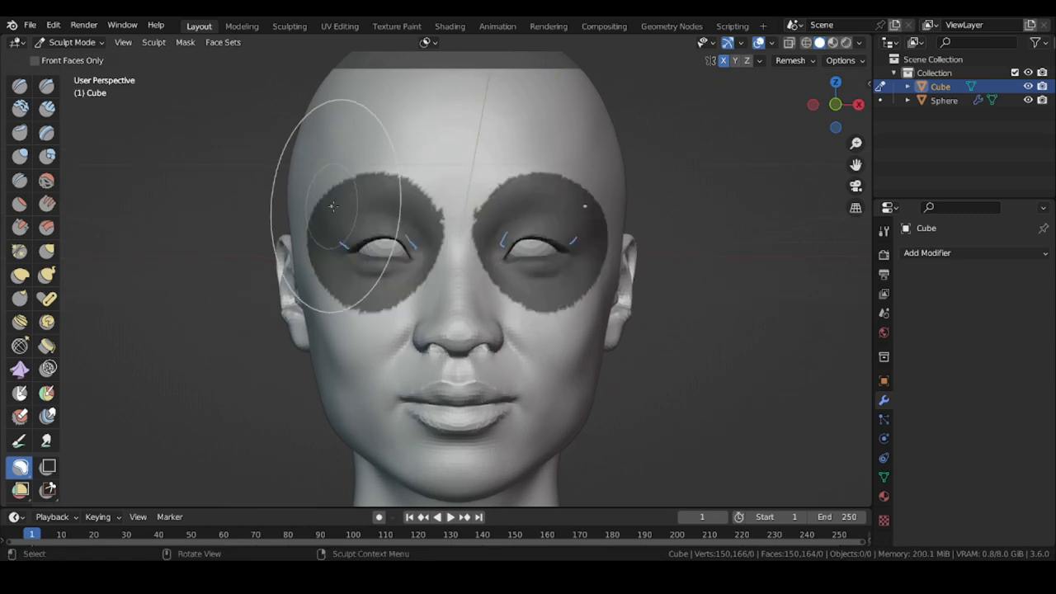
drag(382, 186, 417, 217)
- Smooth the mask four times and invert it so that only the eye region can be edited
mouse_move(512, 265)
middle_down()
mouse_move(498, 266)
mouse_move(496, 325)
middle_up()
mouse_move(727, 322)
middle_down()
mouse_move(547, 313)
mouse_move(718, 285)
middle_up()
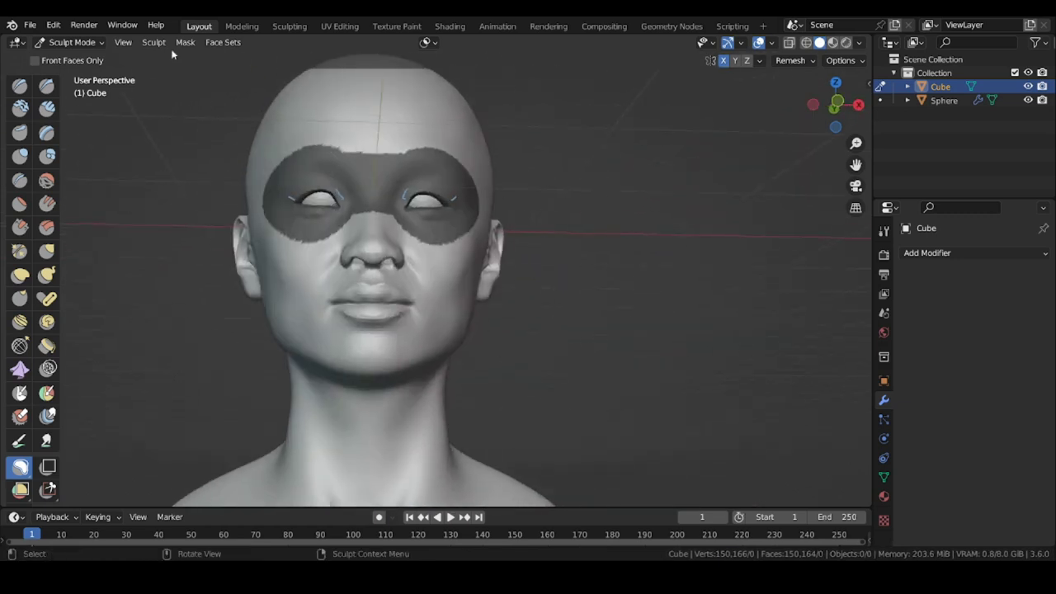
click(183, 44)
click(202, 131)
key(shift+r)
key(shift+r)
key(shift+r)
click(187, 45)
click(193, 57)
- Move the unmasked eye region slightly upward with the Move tool in front view
alt+drag(22, 381, 22, 201)
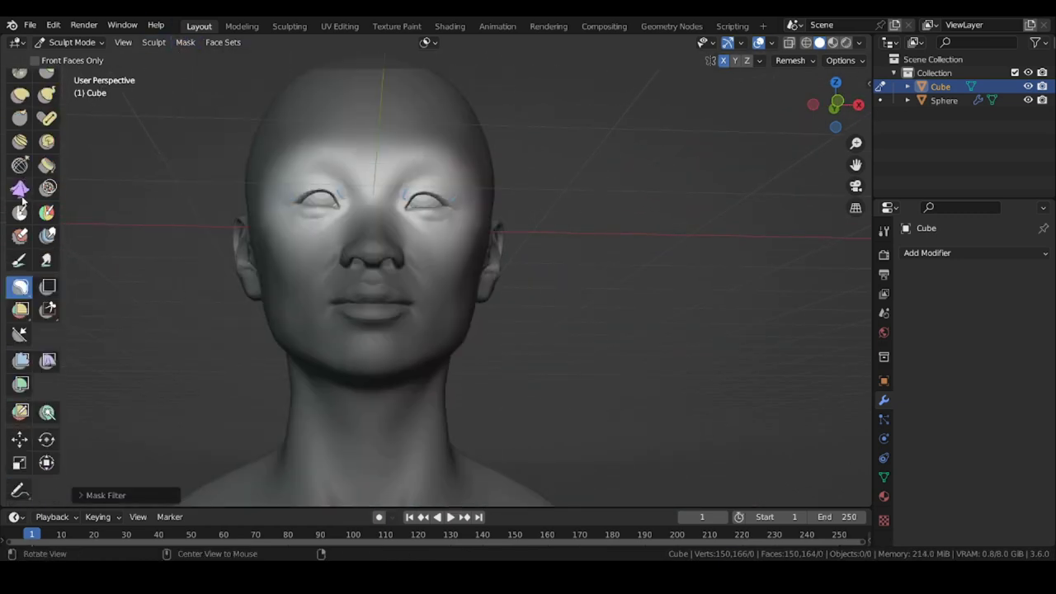
click(20, 440)
key(KP_1)
ctrl+middle_drag(322, 175, 330, 124)
drag(408, 163, 409, 141)
middle_drag(256, 186, 231, 196)
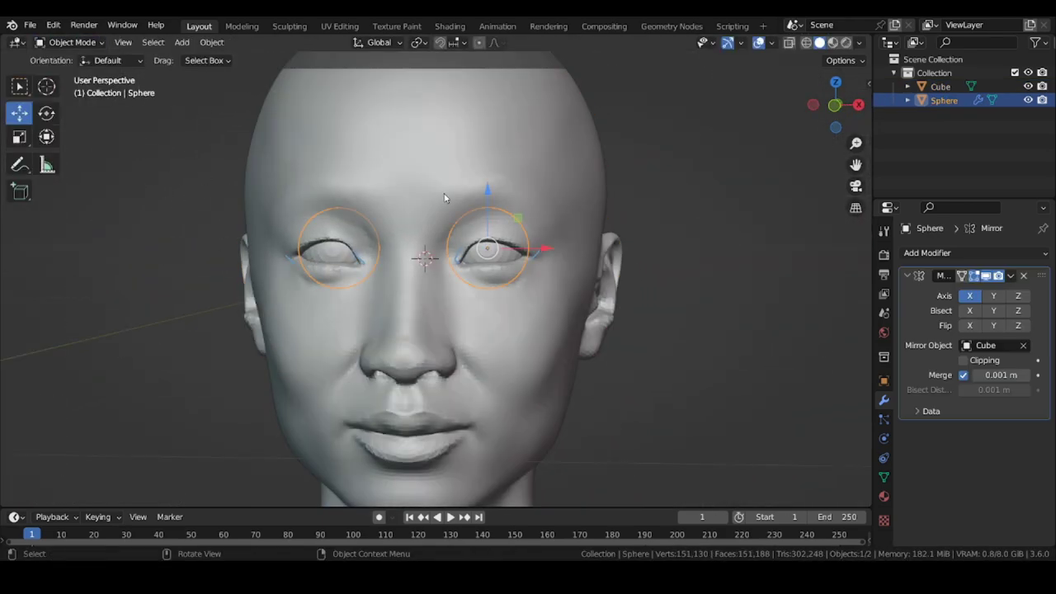
- Adjust the eyeballs' height along Z to fit the eyelids and return the head to Sculpt Mode
key(g)
key(z)
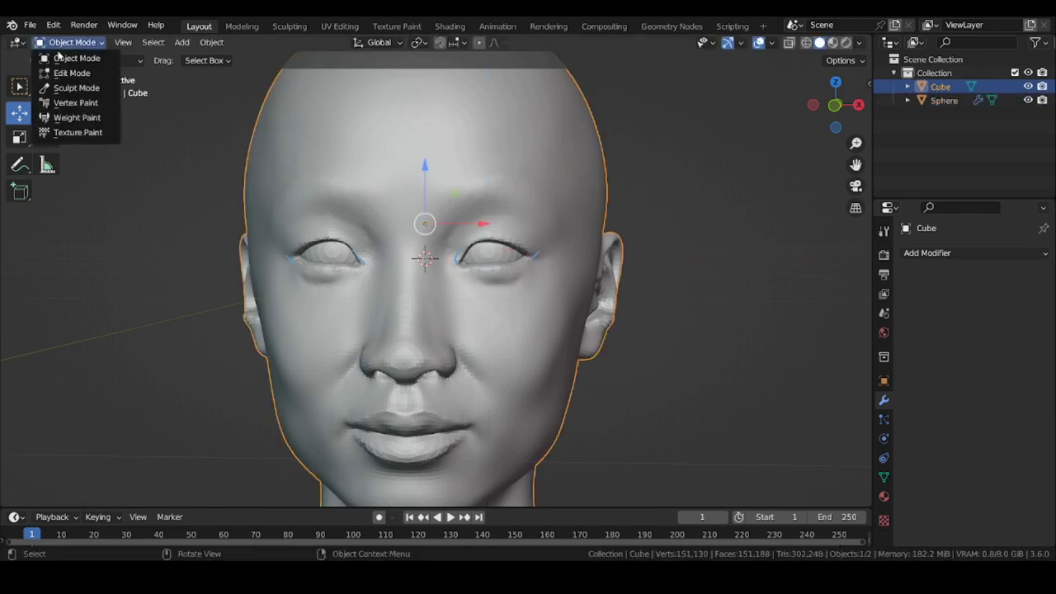
click(83, 85)
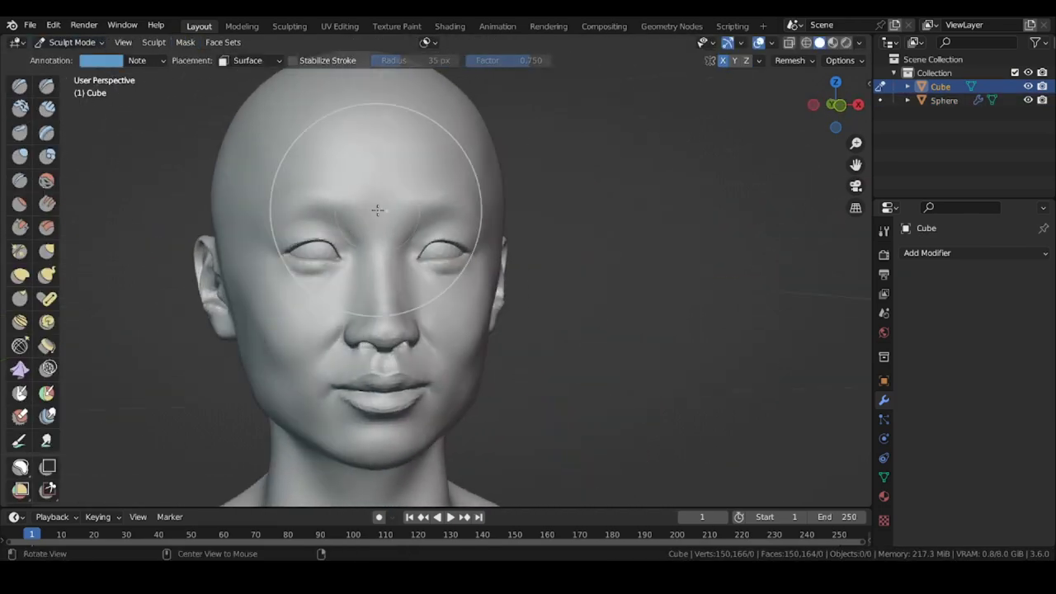
- Bring up the front reference photo with the silver earrings, rotate it to straighten the face and enlarge it
middle_drag(351, 135, 348, 188)
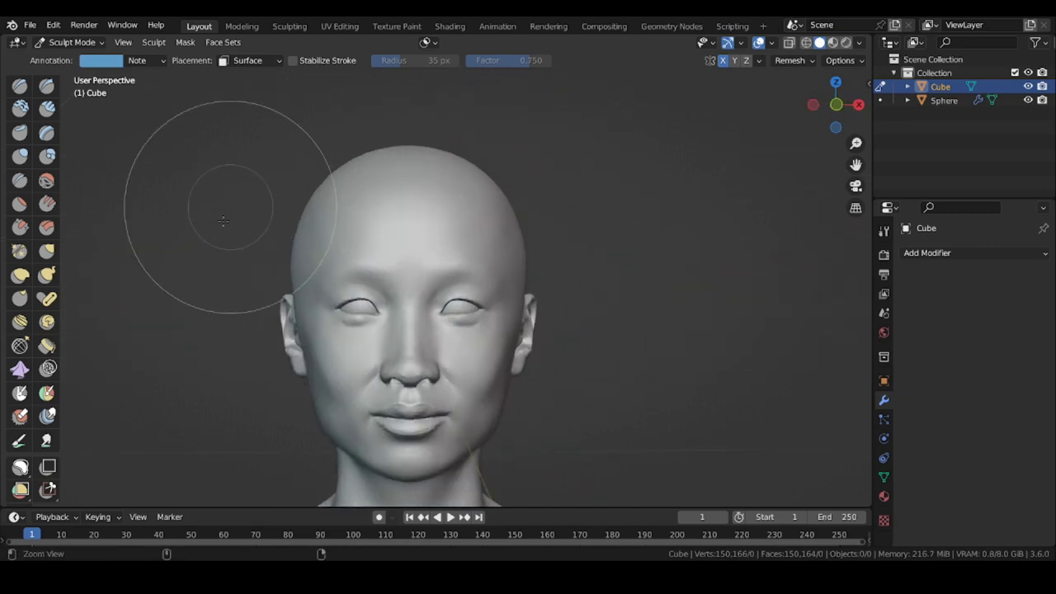
key(ctrl+shift+t)
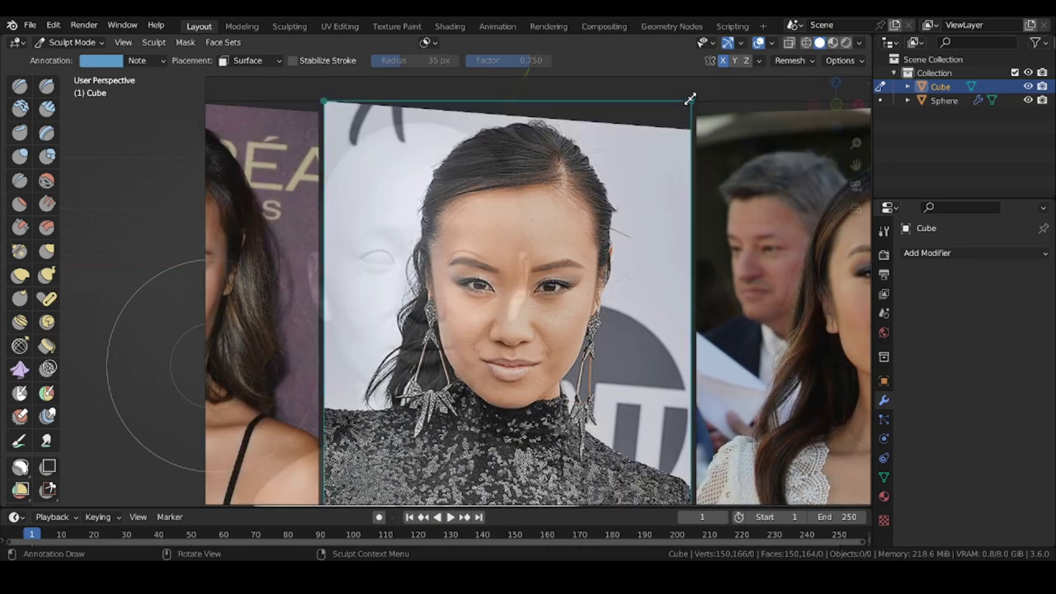
drag(697, 97, 692, 91)
key(ctrl+r)
scroll(580, 228, up, 2)
mouse_move(205, 573)
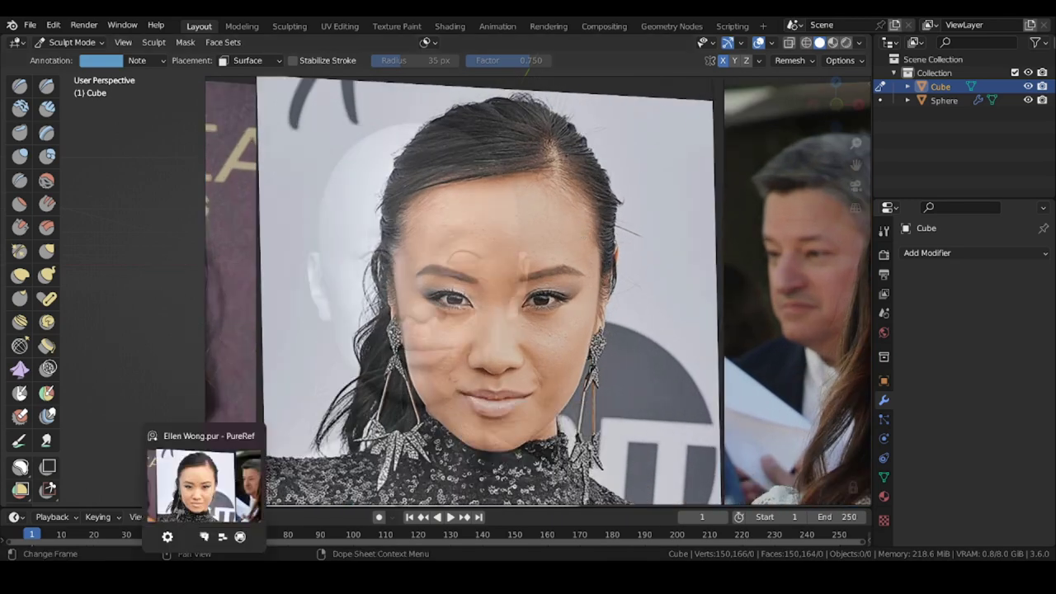
- Make the straightened photo semi-transparent and transparent to the mouse, and align the head with the face in it
key(ctrl+Down)
key(ctrl+Down)
key(ctrl+Down)
click(204, 537)
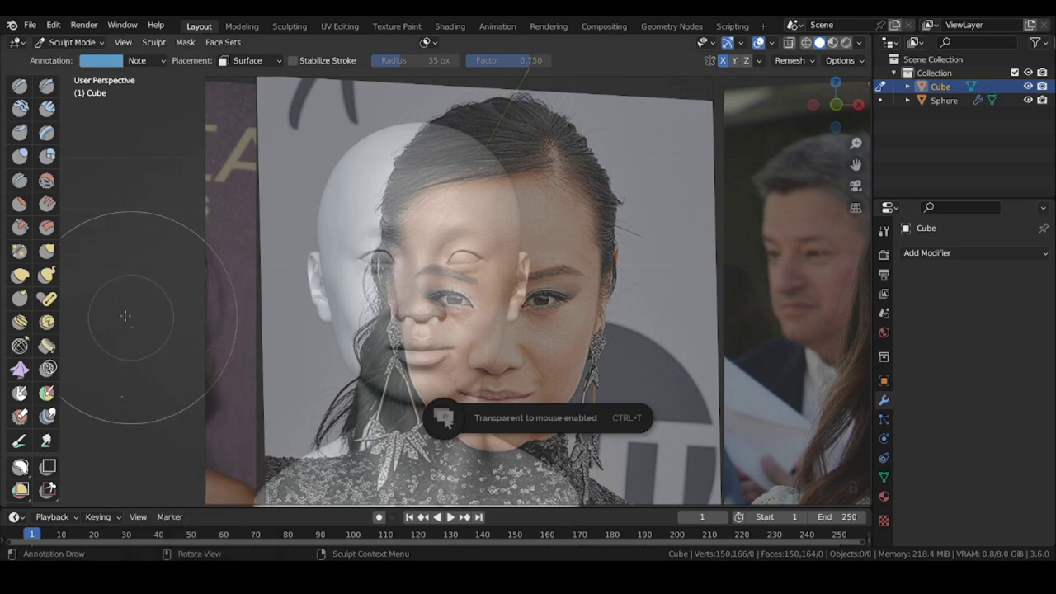
mouse_move(125, 317)
shift+middle_down()
mouse_move(203, 324)
mouse_move(206, 338)
mouse_move(214, 315)
shift+middle_up()
shift+middle_drag(214, 315, 214, 312)
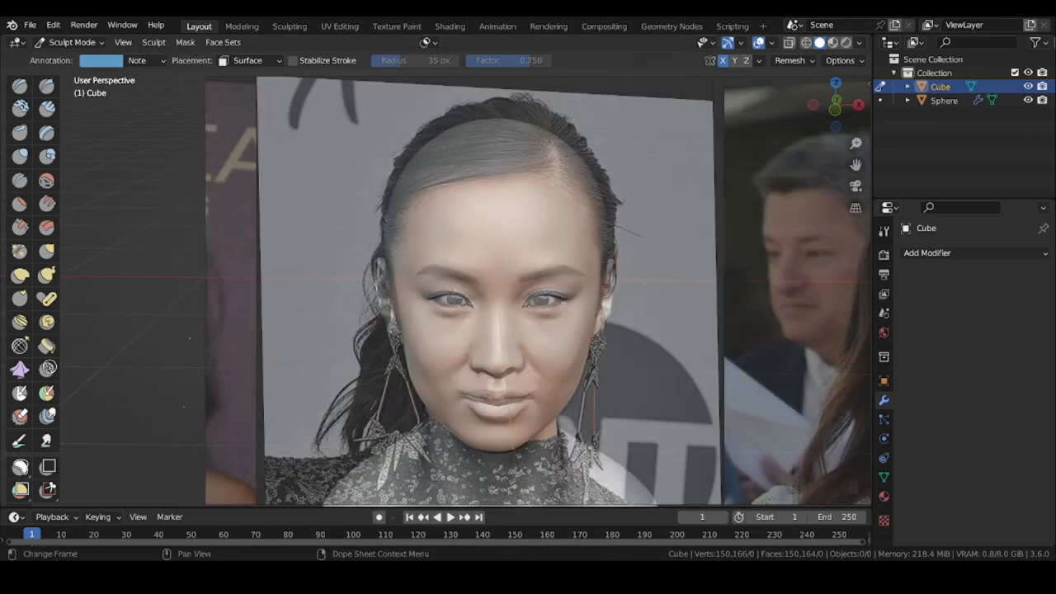
- Switch back and forth between the bare head and the photo overlay to compare the jaw, cheeks and features
key(alt+Tab)
key(alt+Tab)
key(alt+Tab)
key(alt+Tab)
key(alt+Tab)
key(alt+Tab)
key(alt+Tab)
key(alt+Tab)
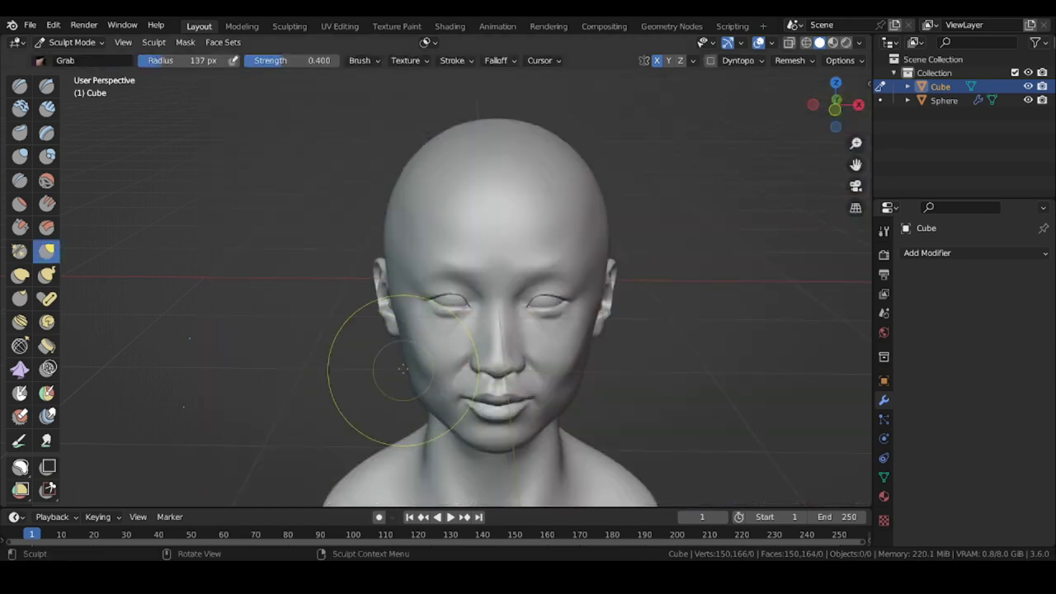
key(alt+Tab)
key(alt+Tab)
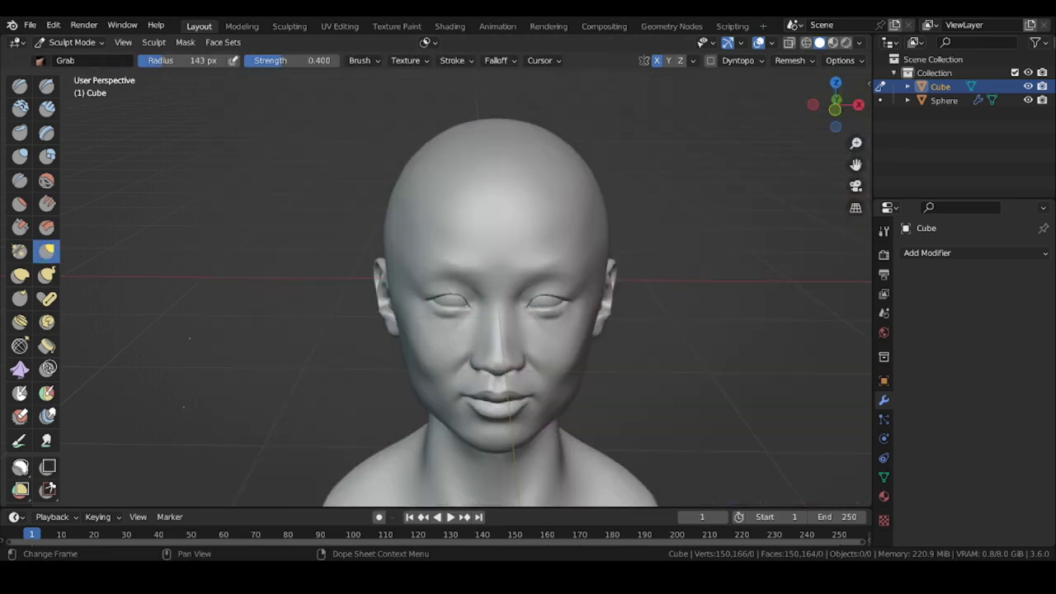
key(alt+Tab)
key(alt+Tab)
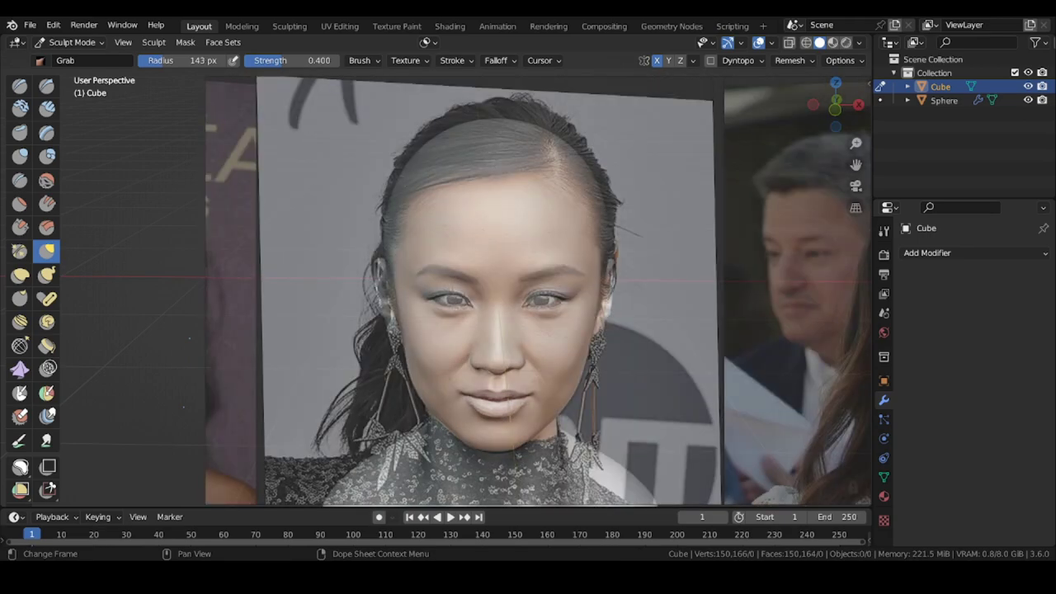
- Erase the stray annotation marks and define the eyebrow line with the Draw Sharp brush
key(d)
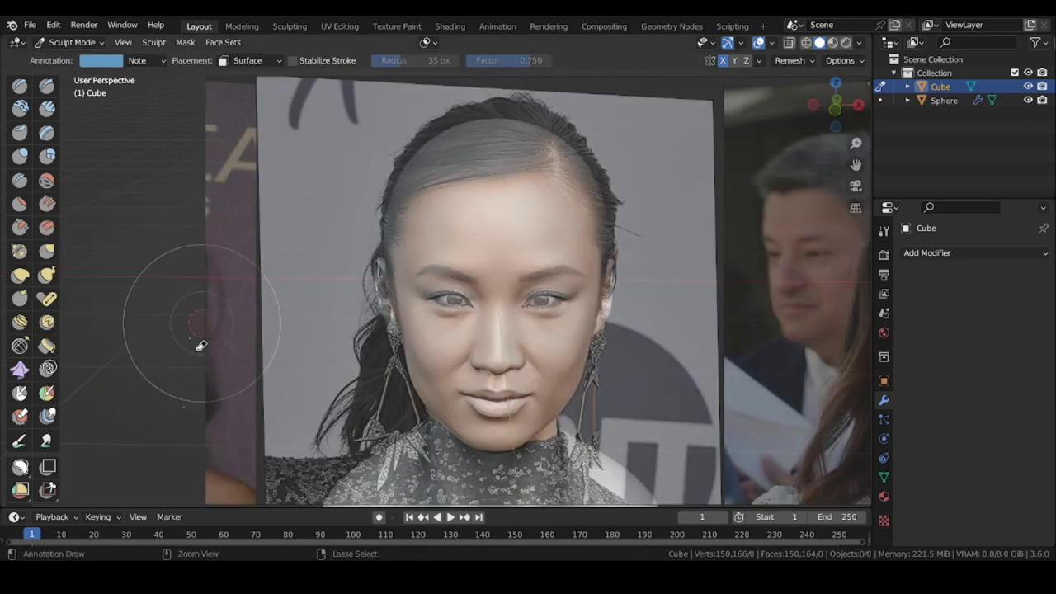
click(46, 86)
key(f)
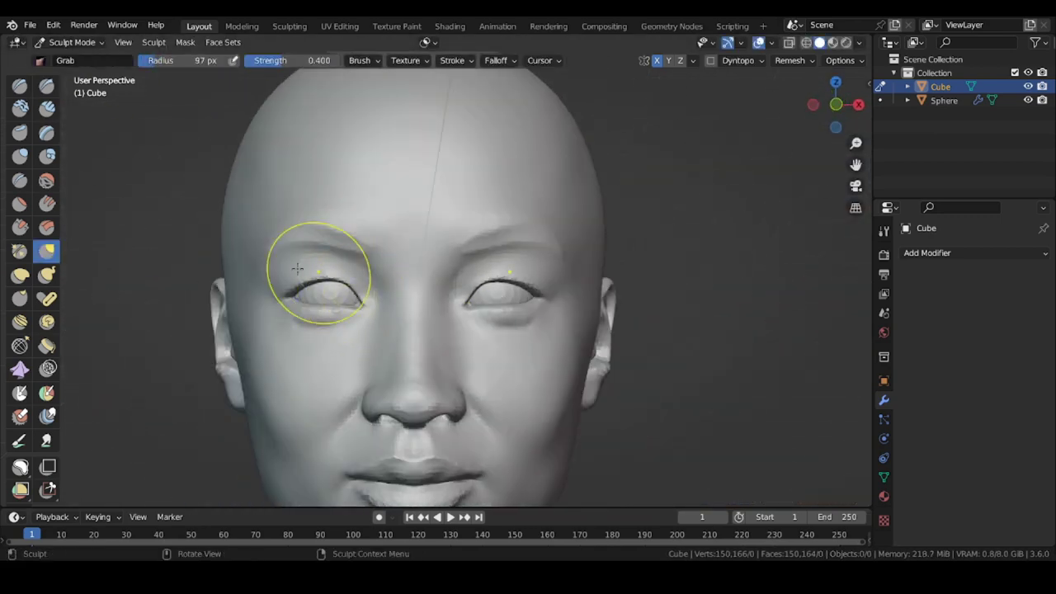
- Refine the side of the face with the Grab brush at a 129 px radius
scroll(298, 269, down, 2)
mouse_move(140, 330)
middle_down()
mouse_move(195, 364)
mouse_move(247, 330)
mouse_move(238, 339)
middle_up()
key(f)
click(296, 305)
middle_drag(295, 305, 381, 305)
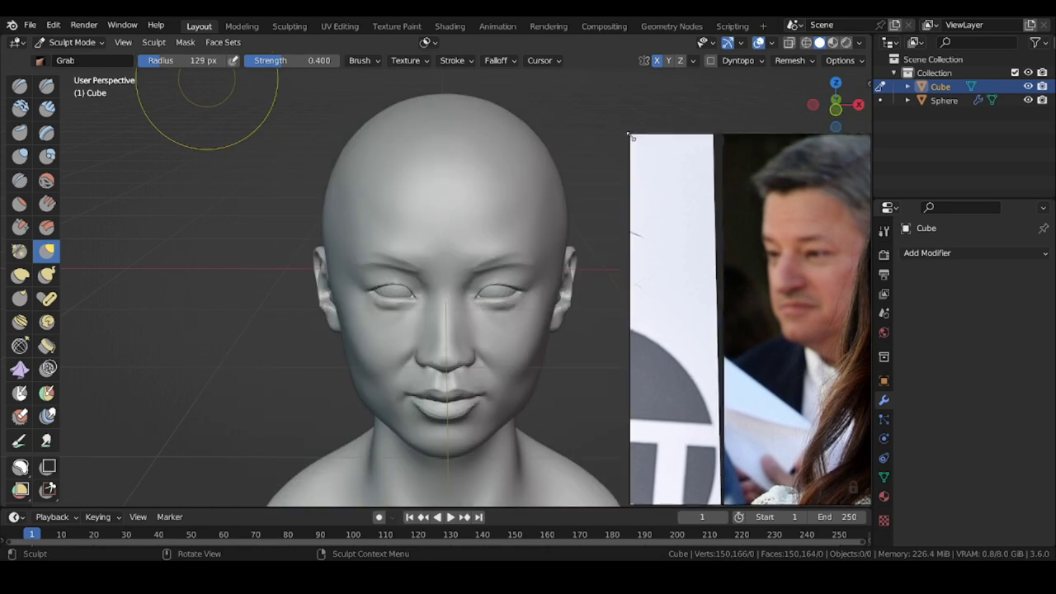
- Turn the head to match the side-profile photo and adjust the nose and mouth area with the Grab brush at a 134 px radius
scroll(686, 437, up, 10)
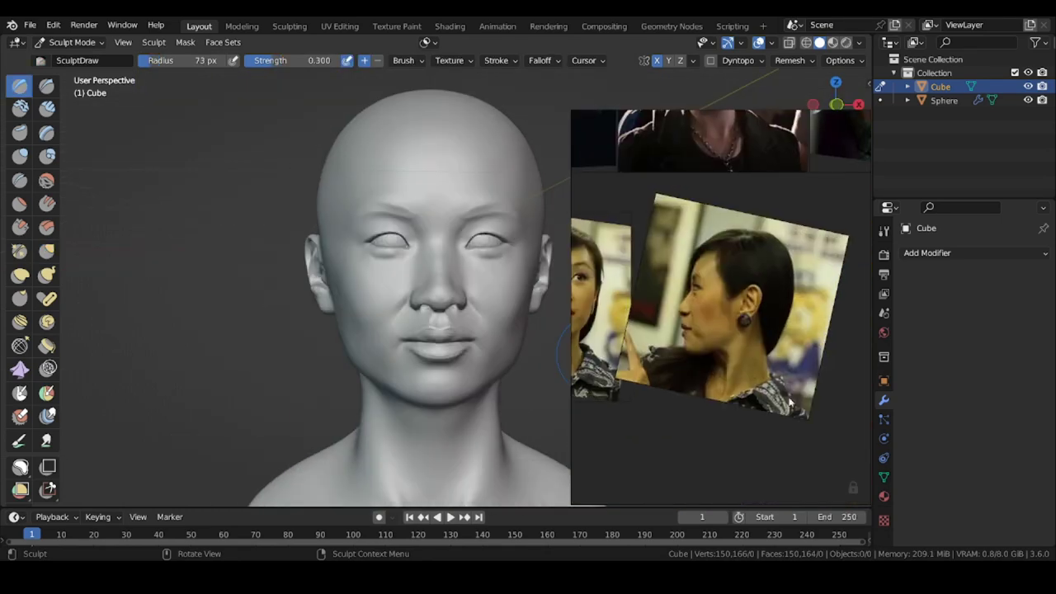
middle_drag(318, 315, 183, 305)
key(g)
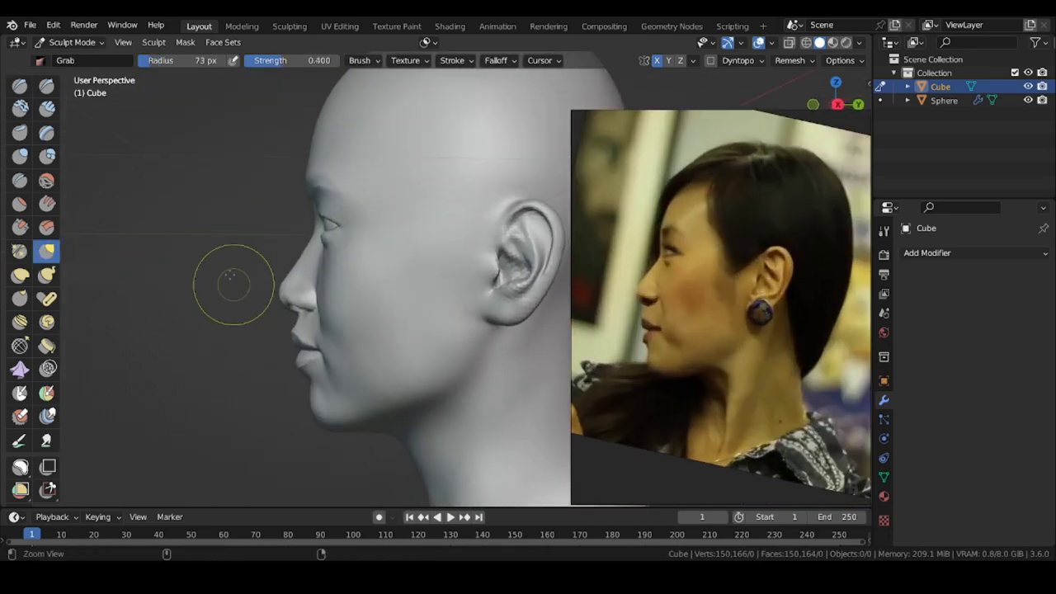
scroll(279, 287, up, 3)
ctrl+middle_drag(347, 251, 354, 279)
key(f)
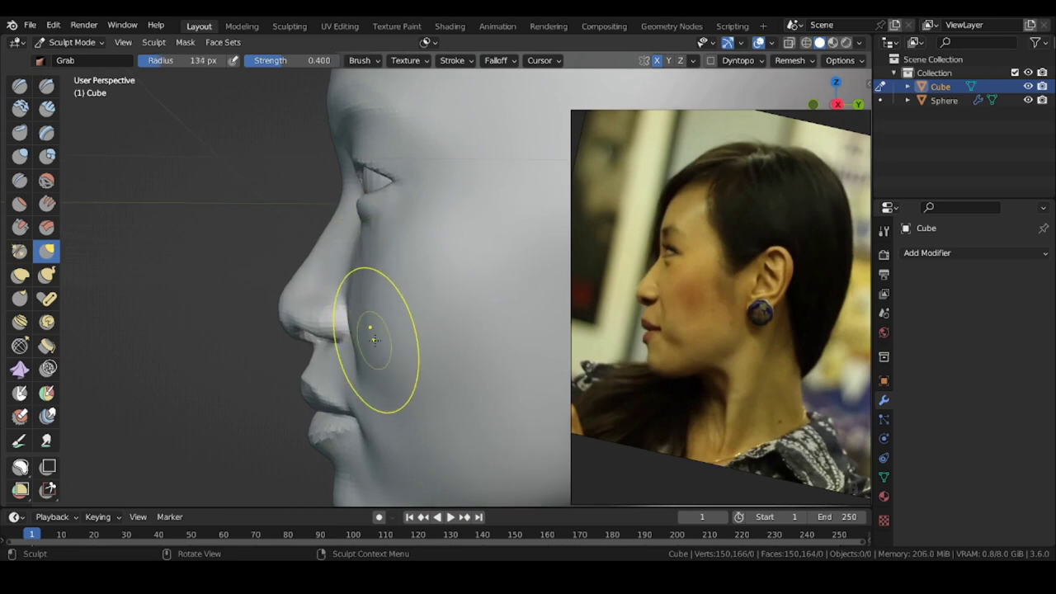
- Refine the cheek beside the nose and mouth with the Draw brush at an 89 px radius
shift+middle_drag(211, 315, 208, 260)
key(x)
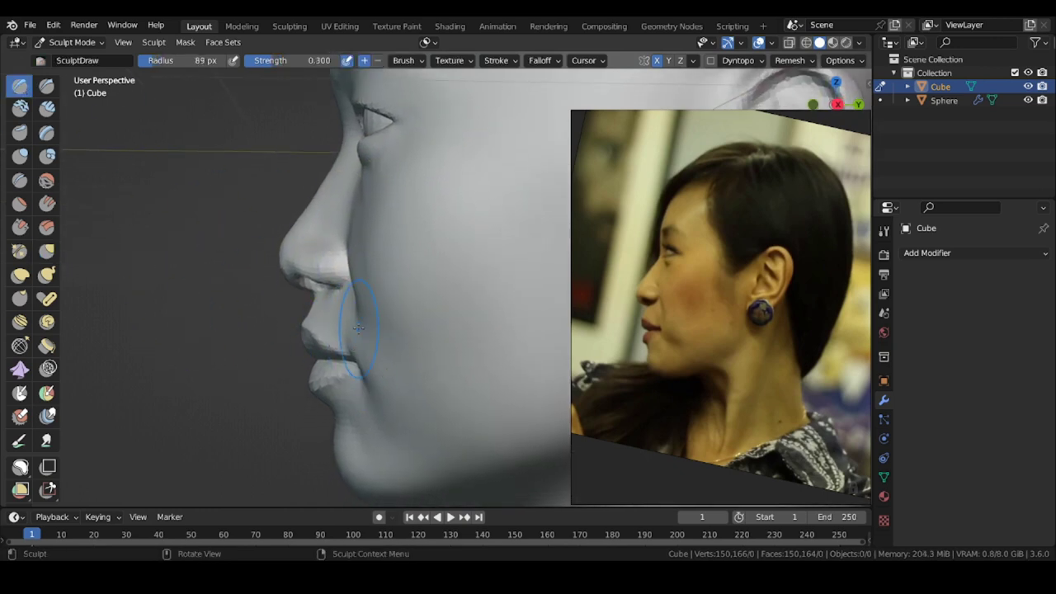
shift+middle_drag(359, 328, 373, 360)
mouse_move(233, 337)
ctrl+middle_down()
mouse_move(223, 304)
mouse_move(245, 395)
mouse_move(223, 318)
mouse_move(213, 332)
ctrl+middle_up()
- Pull the nose profile slightly backward with the Grab brush
key(g)
key(f)
click(319, 273)
drag(315, 205, 327, 205)
- In the right orthographic view, lasso-mask the area around the ear, soften the mask edge and invert the mask
shift+middle_drag(327, 178, 220, 183)
mouse_move(438, 152)
shift+middle_down()
mouse_move(473, 104)
mouse_move(474, 71)
shift+middle_up()
alt+middle_drag(474, 71, 445, 91)
ctrl+middle_drag(247, 157, 216, 238)
key(q)
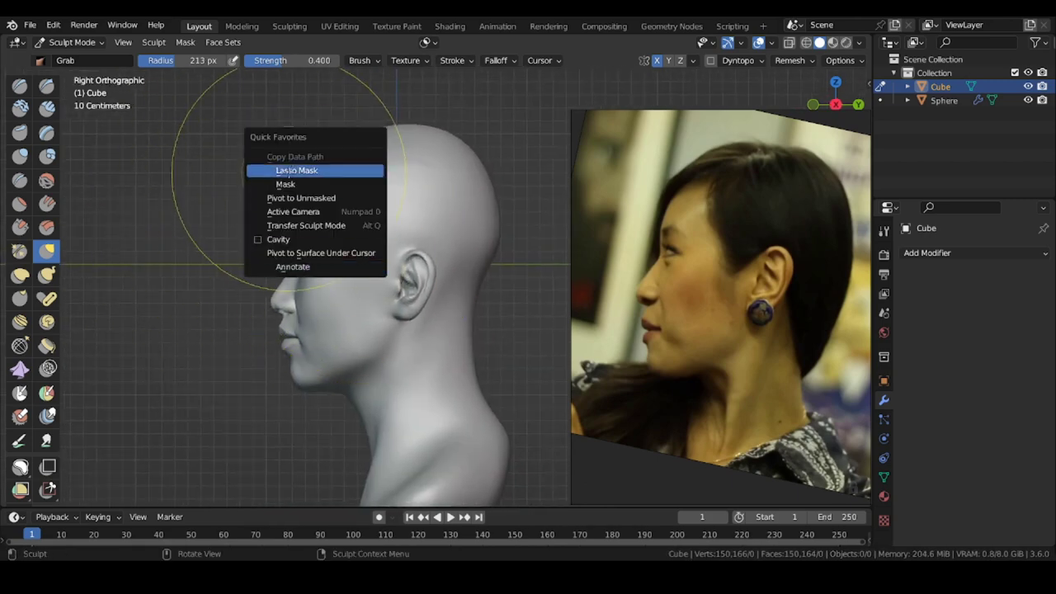
click(294, 170)
mouse_move(388, 236)
mouse_down()
mouse_move(365, 281)
mouse_move(378, 236)
mouse_up()
click(186, 42)
click(202, 133)
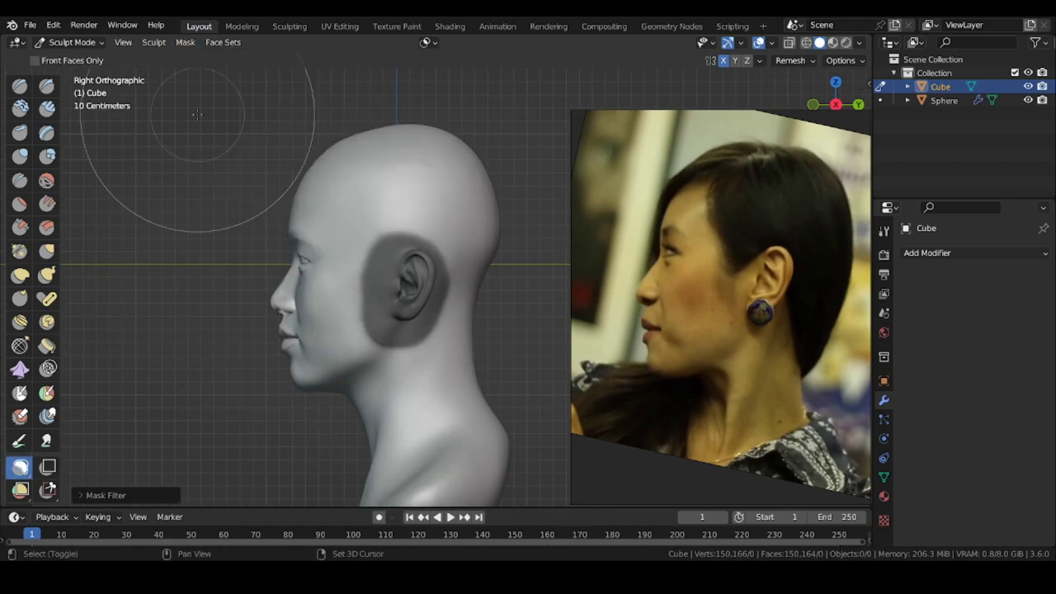
click(186, 43)
click(188, 60)
- Move the unmasked ear slightly forward and up, and clear the mask
scroll(23, 433, down, 5)
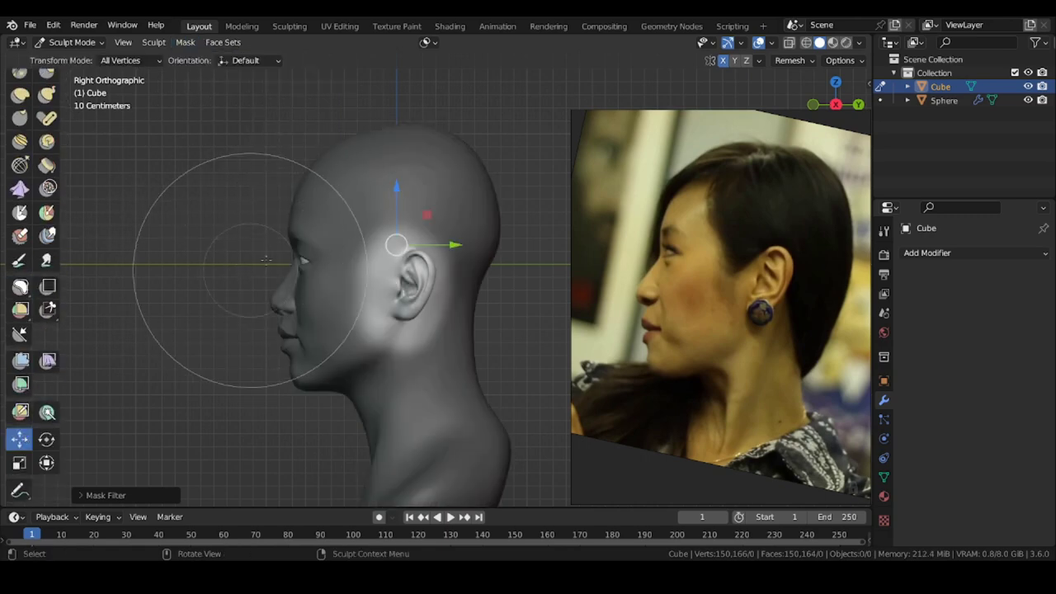
drag(455, 245, 451, 245)
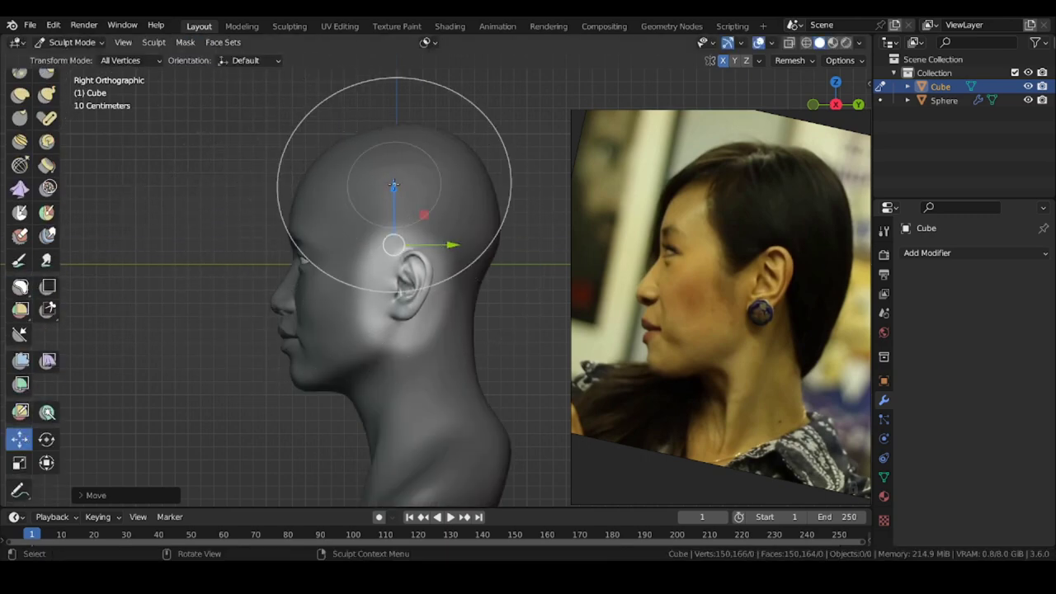
drag(394, 185, 394, 182)
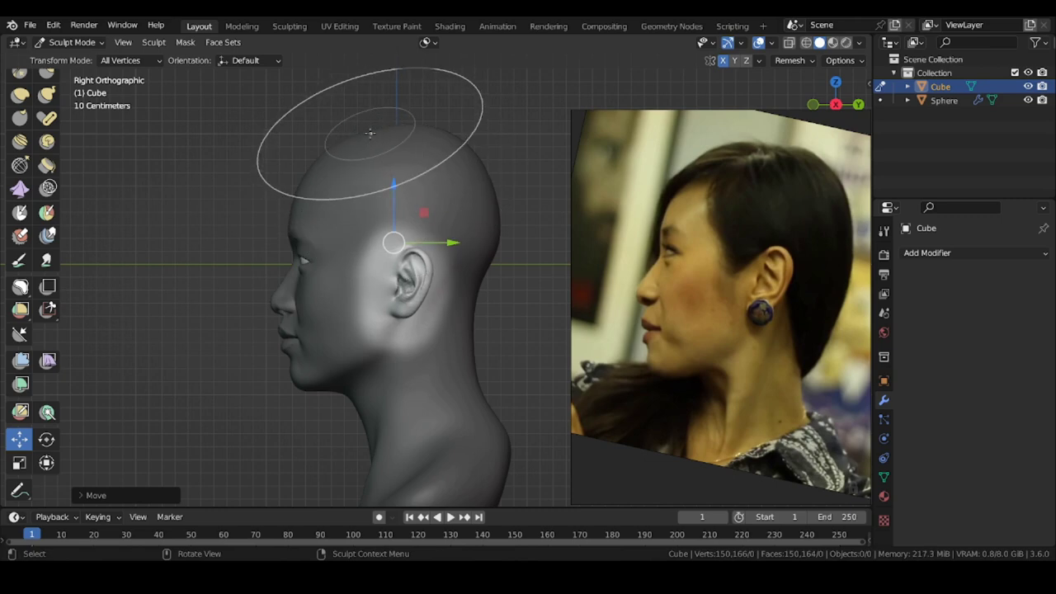
click(185, 43)
click(196, 85)
- Refine the skull and upper neck behind the ear with the Draw brush at a 97 px radius
key(q)
click(19, 142)
scroll(28, 264, up, 5)
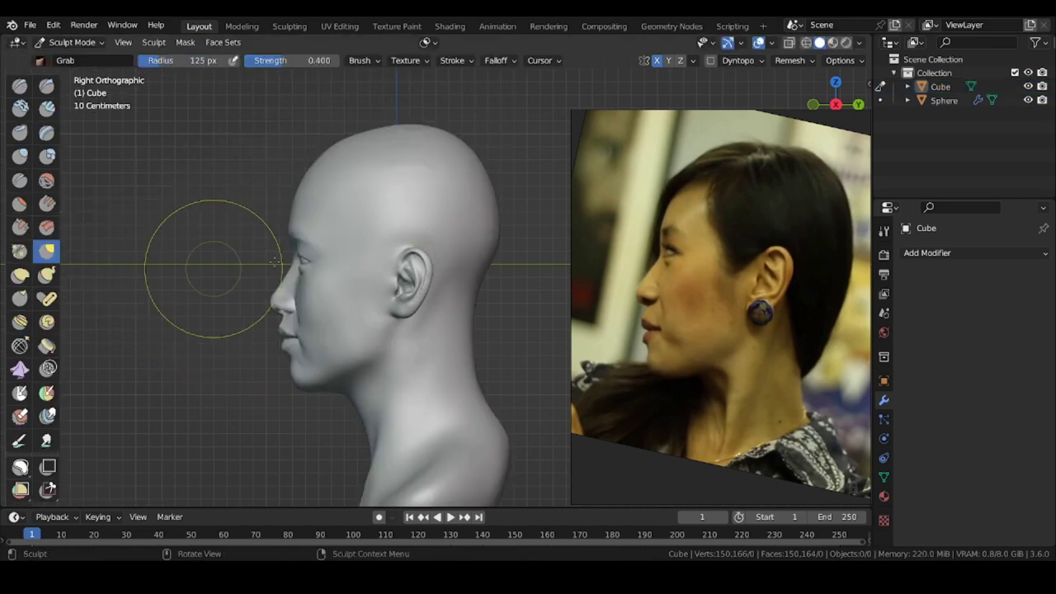
scroll(413, 265, up, 3)
middle_drag(487, 266, 411, 279)
key(x)
scroll(413, 275, up, 1)
key(f)
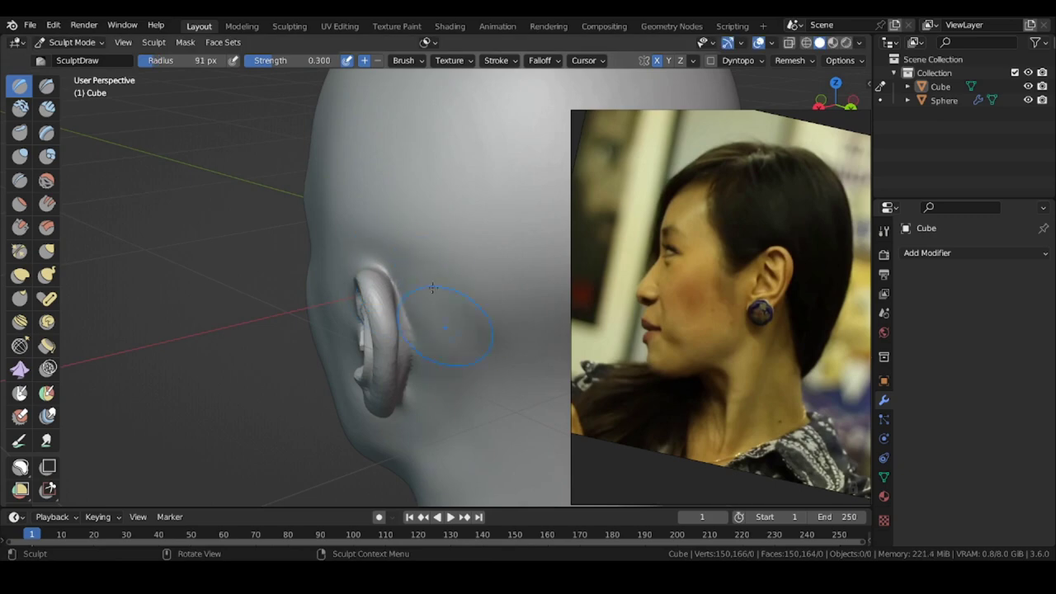
mouse_move(441, 378)
shift+middle_down()
mouse_move(418, 345)
mouse_move(397, 377)
mouse_move(444, 324)
mouse_move(358, 282)
mouse_move(314, 217)
shift+middle_up()
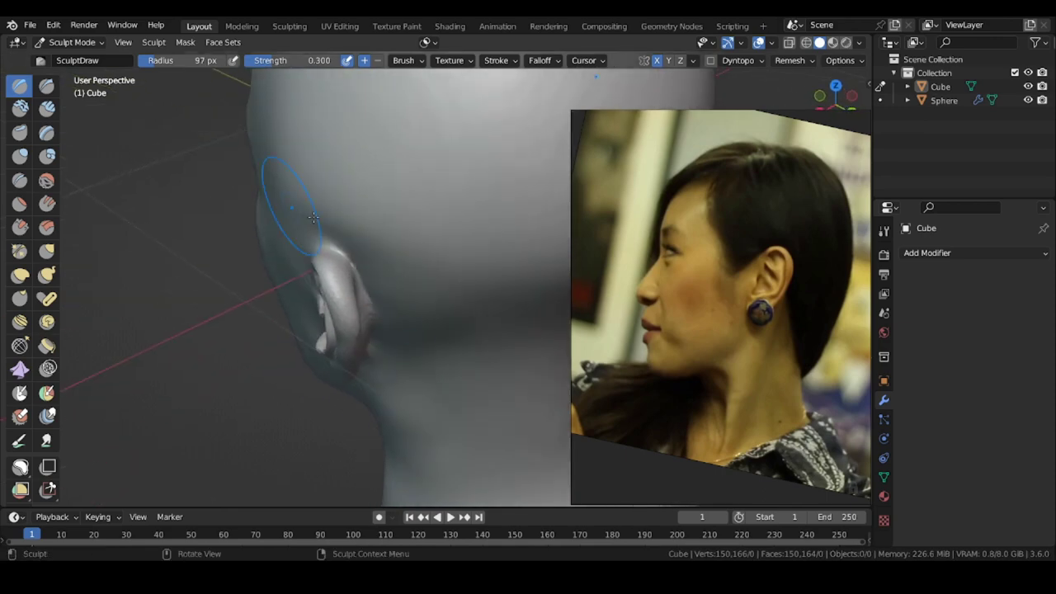
mouse_move(385, 270)
middle_down()
mouse_move(440, 366)
mouse_move(413, 296)
mouse_move(413, 244)
middle_up()
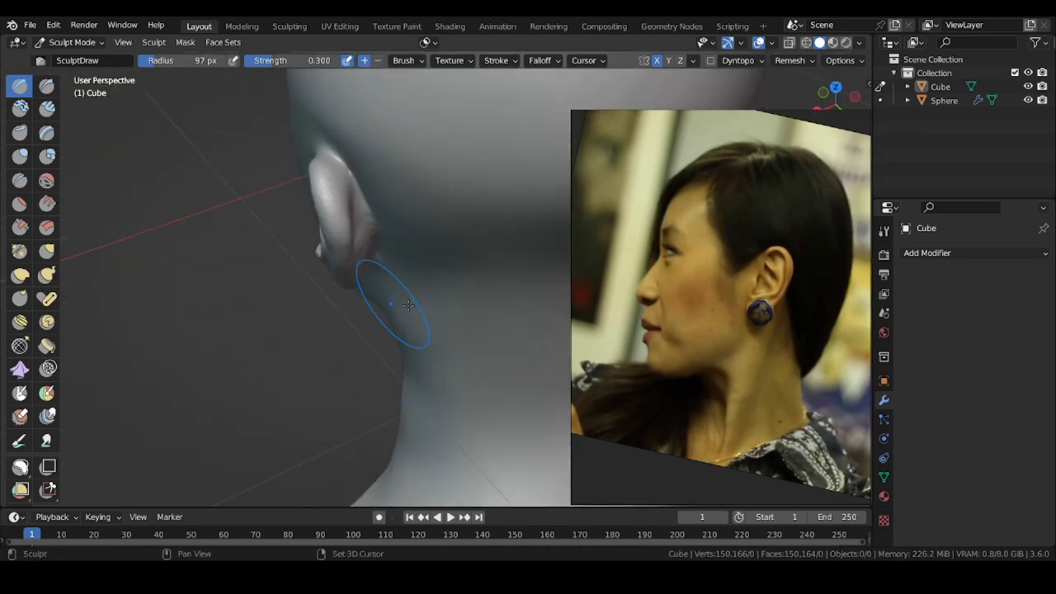
middle_drag(416, 332, 359, 276)
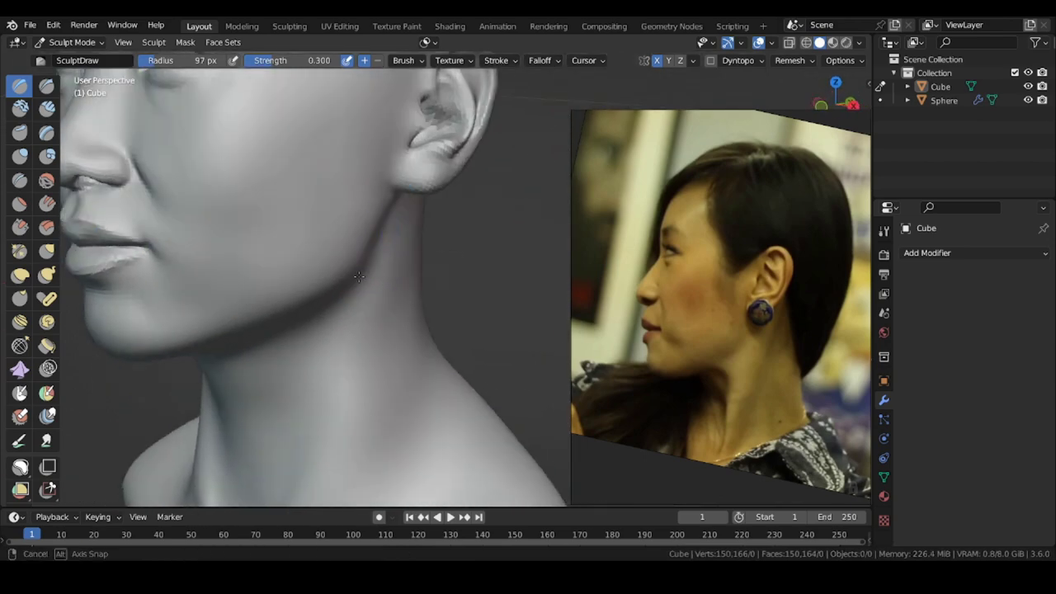
- Refine the jaw below the ear and the temple above it with the Draw brush at a 97 px radius
mouse_move(410, 239)
middle_down()
mouse_move(372, 327)
mouse_move(398, 329)
mouse_move(398, 314)
middle_up()
middle_drag(423, 254, 388, 269)
middle_drag(353, 299, 429, 280)
alt+drag(356, 215, 355, 267)
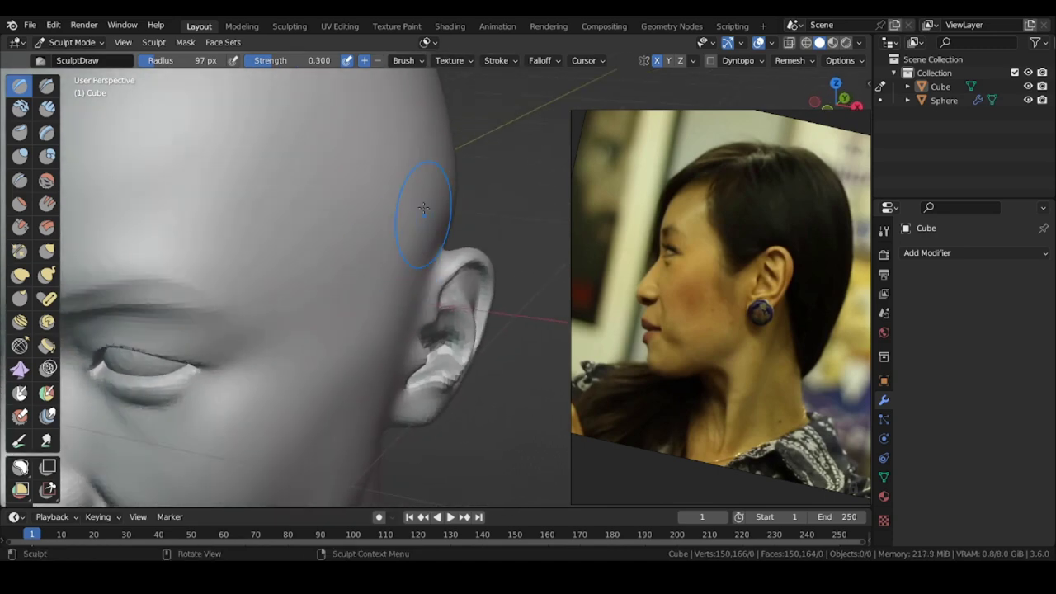
alt+drag(425, 207, 336, 224)
- Even out the side of the skull in front of, above and behind the ear with the Draw brush
middle_drag(350, 214, 399, 203)
middle_drag(190, 248, 462, 194)
scroll(354, 170, down, 4)
mouse_move(285, 297)
shift+middle_down()
mouse_move(360, 346)
mouse_move(270, 250)
shift+middle_up()
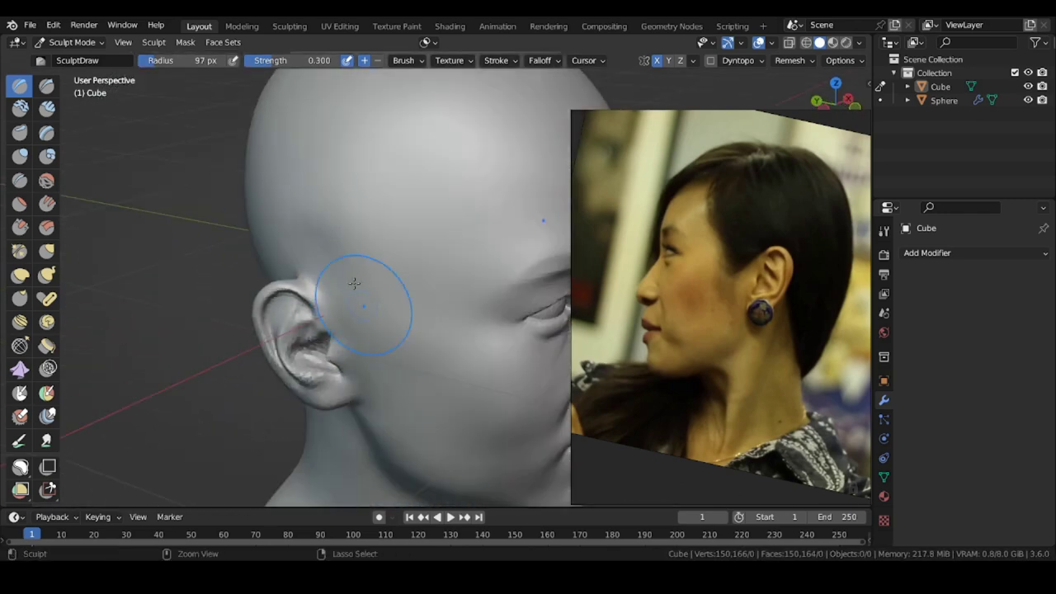
middle_drag(354, 283, 358, 210)
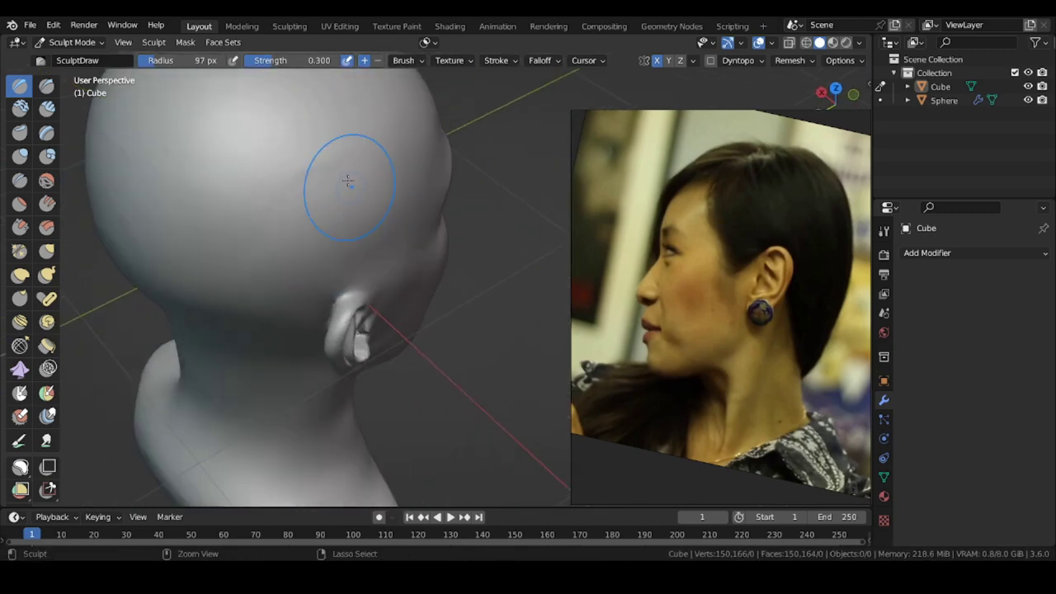
middle_drag(299, 235, 235, 232)
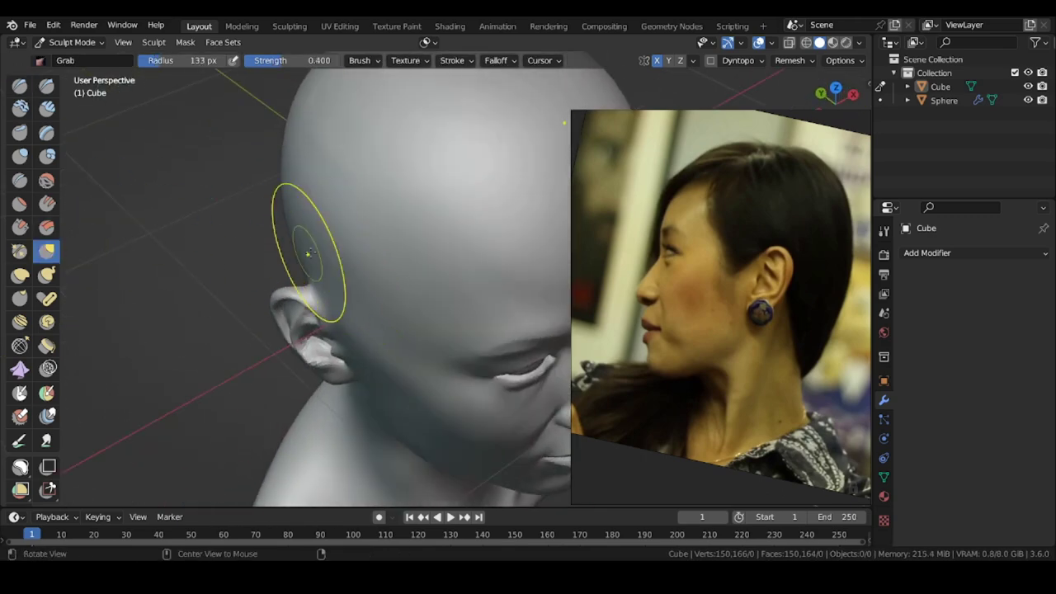
- Reshape the side of the skull above the ear with the Grab brush at a 161 px radius
key(f)
click(336, 265)
mouse_move(310, 254)
alt+mouse_down()
mouse_move(285, 250)
mouse_move(320, 234)
alt+mouse_up()
alt+drag(339, 300, 429, 303)
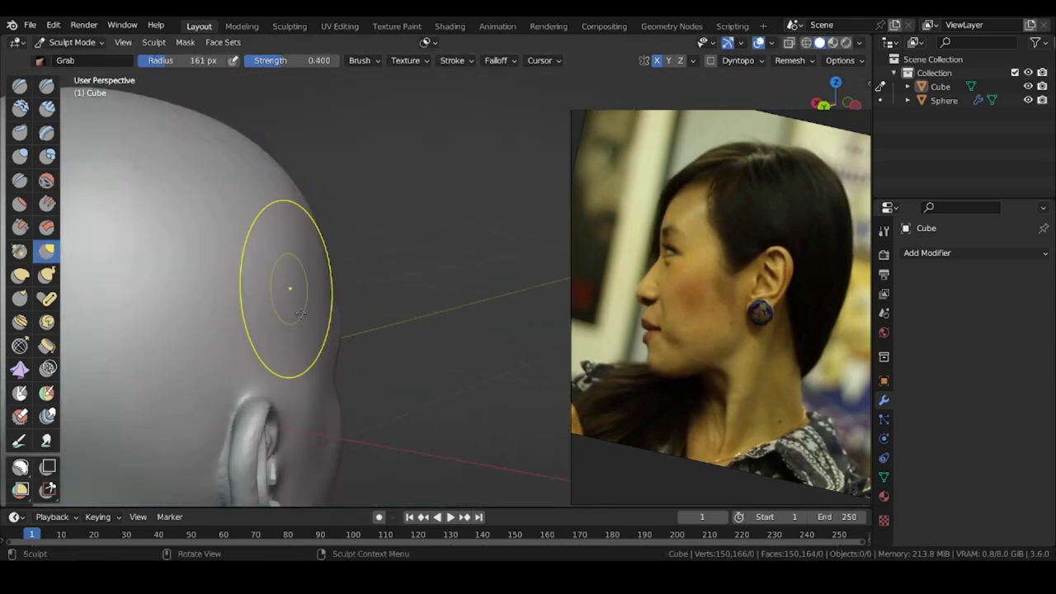
mouse_move(300, 312)
middle_down()
mouse_move(305, 217)
mouse_move(247, 202)
mouse_move(260, 236)
middle_up()
key(f)
click(315, 207)
drag(334, 227, 340, 232)
middle_drag(264, 244, 307, 276)
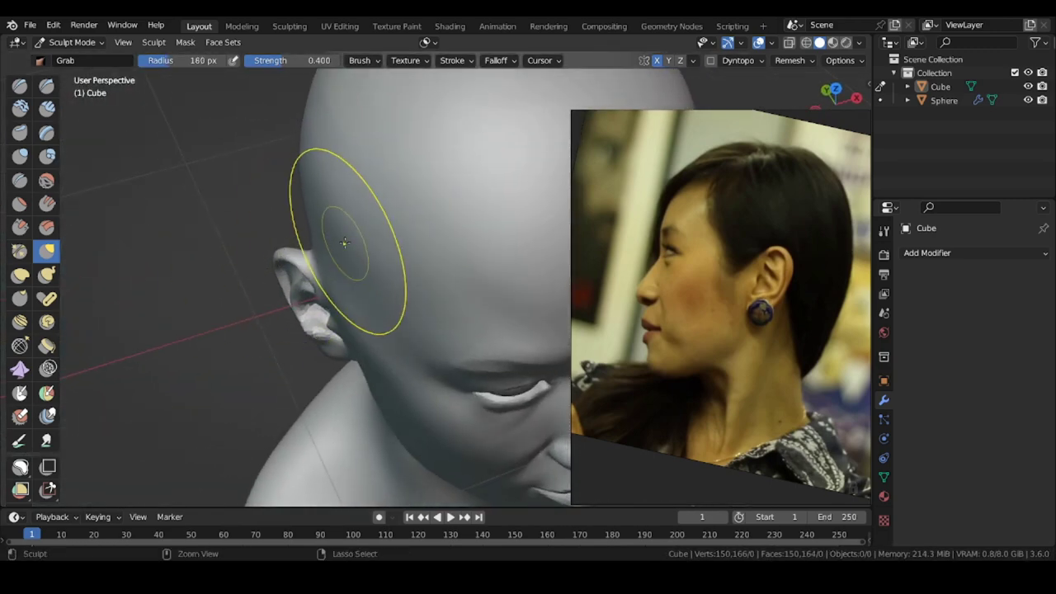
- Adjust the side of the head around the ear with the Grab brush at radii of 144 px and 121 px
middle_drag(343, 243, 322, 218)
scroll(330, 256, up, 3)
key(f)
click(343, 271)
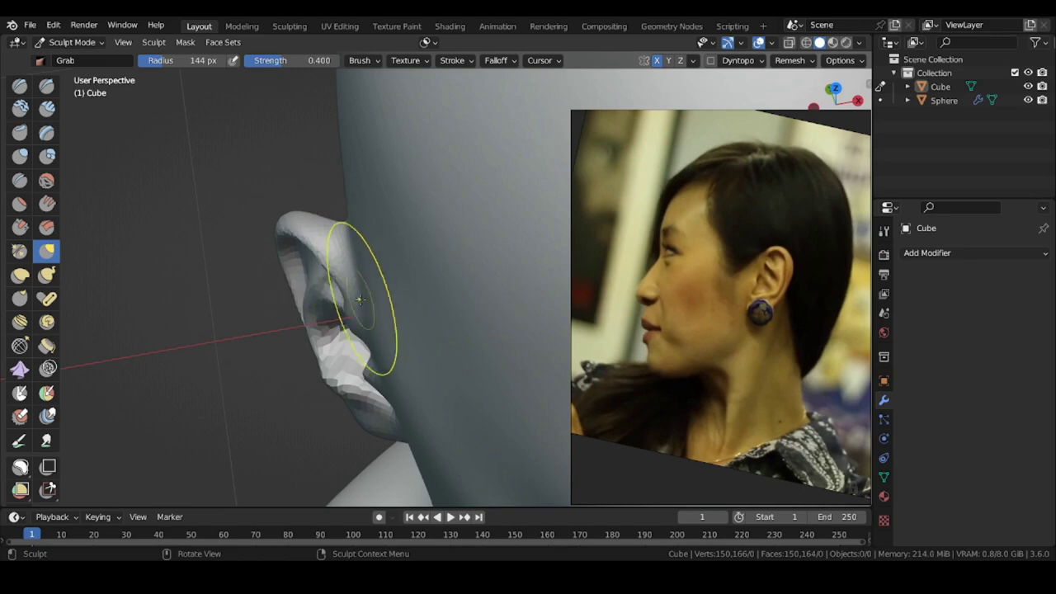
mouse_move(359, 298)
middle_down()
mouse_move(354, 193)
mouse_move(344, 255)
mouse_move(158, 145)
mouse_move(83, 148)
mouse_move(156, 210)
middle_up()
key(f)
click(396, 281)
drag(382, 216, 389, 200)
mouse_move(448, 211)
middle_down()
mouse_move(319, 162)
mouse_move(211, 198)
mouse_move(124, 198)
middle_up()
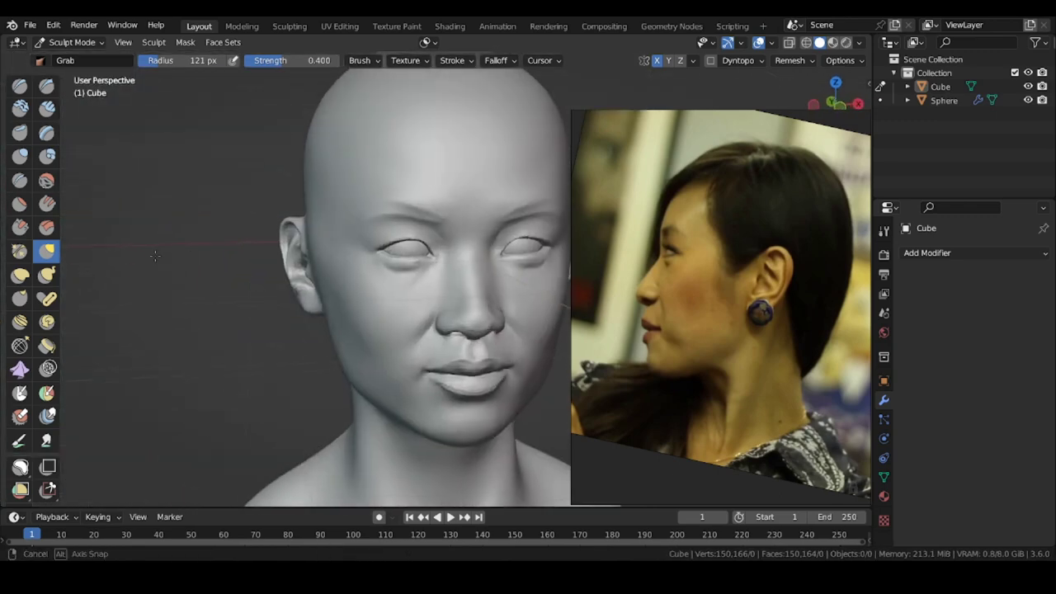
- Push the temple area slightly inward with the Grab brush at a 160 px radius
scroll(313, 237, up, 2)
key(f)
click(400, 241)
scroll(314, 241, up, 2)
drag(311, 241, 319, 240)
middle_drag(316, 235, 491, 234)
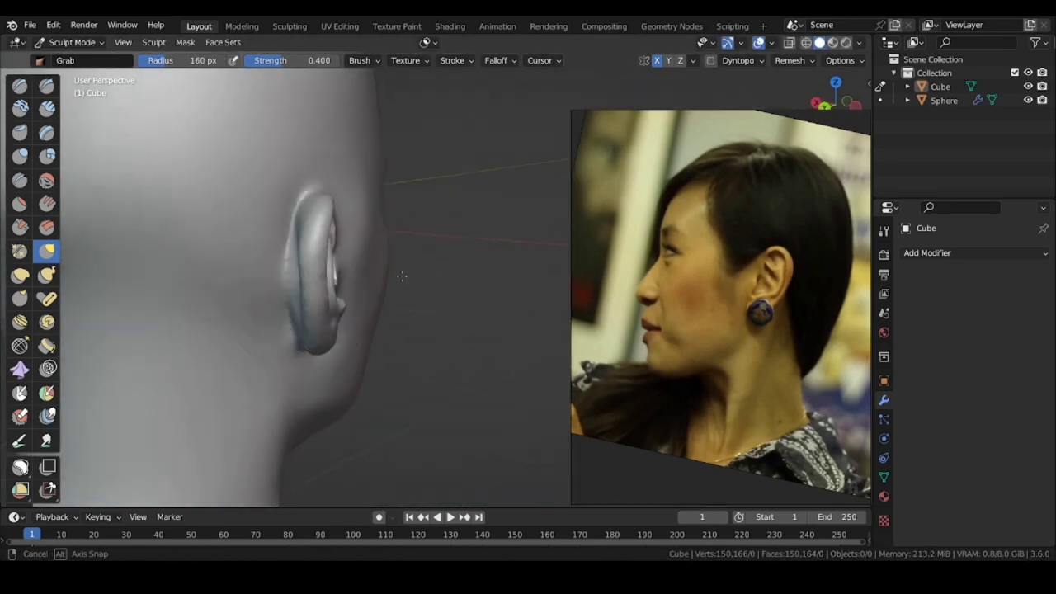
- Refine the cheek in front of the ear with the Draw brush at a 111 px radius
scroll(412, 239, down, 2)
mouse_move(412, 235)
middle_down()
mouse_move(305, 277)
mouse_move(281, 256)
mouse_move(285, 210)
mouse_move(290, 261)
mouse_move(404, 239)
mouse_move(277, 222)
mouse_move(322, 255)
middle_up()
key(f)
click(318, 225)
key(x)
mouse_move(290, 217)
middle_down()
mouse_move(387, 155)
mouse_move(265, 158)
middle_up()
key(f)
click(326, 178)
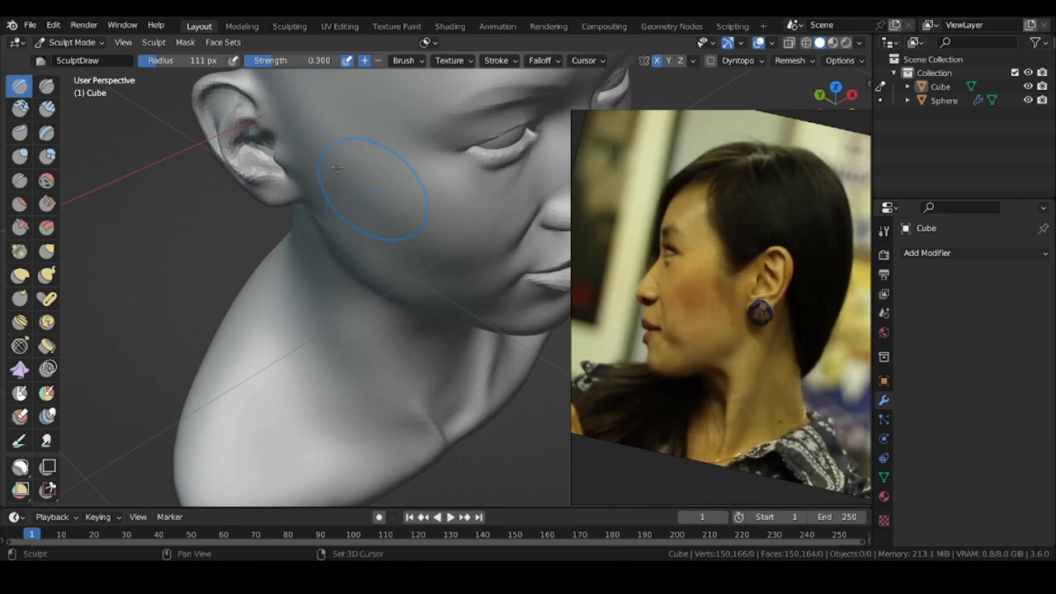
middle_drag(337, 169, 269, 157)
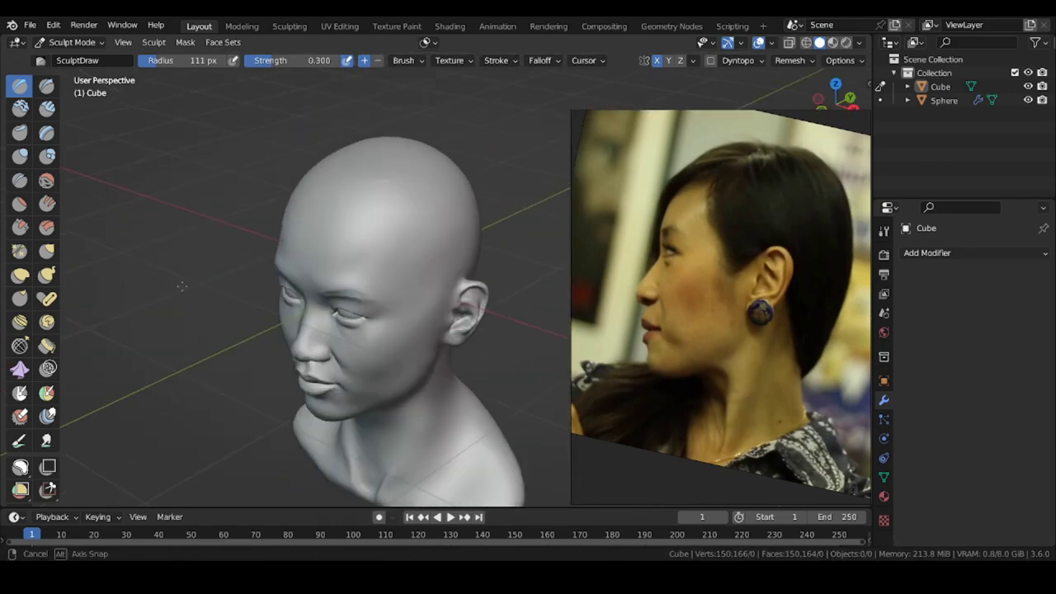
- Turn the head to its other side and refine the side of the face with a resized Draw brush
middle_drag(182, 286, 170, 285)
scroll(445, 212, up, 3)
mouse_move(454, 211)
middle_down()
mouse_move(432, 212)
mouse_move(425, 227)
mouse_move(314, 223)
mouse_move(354, 253)
mouse_move(379, 239)
mouse_move(330, 256)
middle_up()
key(f)
click(416, 226)
mouse_move(330, 256)
middle_down()
mouse_move(297, 272)
mouse_move(425, 262)
mouse_move(342, 231)
mouse_move(337, 311)
mouse_move(320, 224)
middle_up()
- Adjust the jaw corner below the ear in profile with the Grab brush at about a 132 px radius
ctrl+middle_drag(424, 201, 417, 268)
mouse_move(273, 239)
middle_down()
mouse_move(347, 272)
mouse_move(347, 244)
mouse_move(190, 268)
mouse_move(312, 276)
mouse_move(223, 331)
mouse_move(248, 307)
middle_up()
ctrl+middle_drag(331, 302, 363, 255)
ctrl+middle_drag(247, 239, 248, 285)
mouse_move(181, 277)
alt+middle_down()
mouse_move(175, 265)
mouse_move(250, 330)
mouse_move(391, 345)
mouse_move(223, 318)
alt+middle_up()
key(g)
key(f)
click(296, 318)
ctrl+middle_drag(371, 347, 404, 305)
key(f)
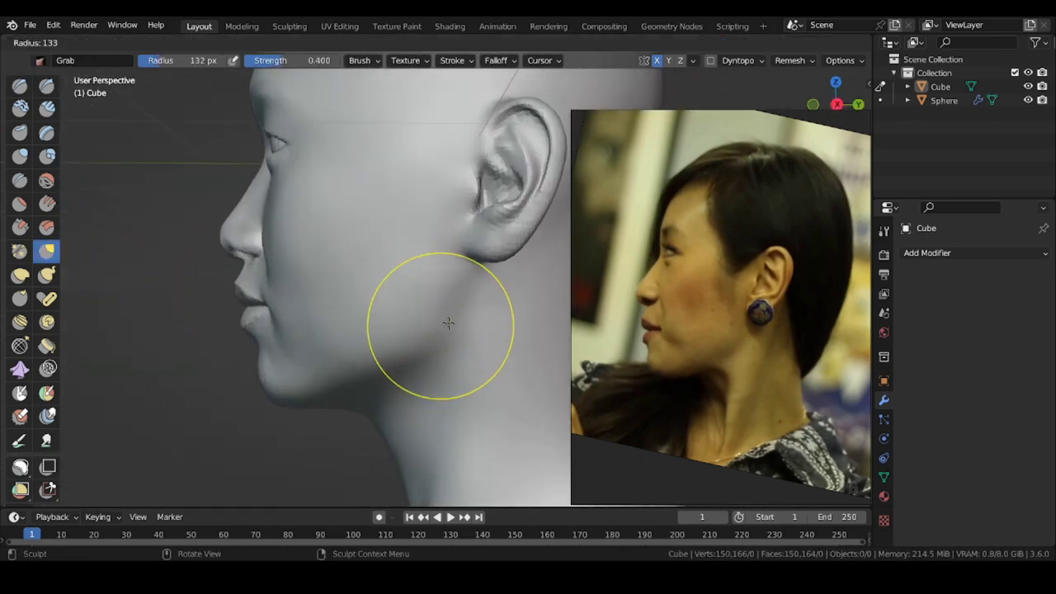
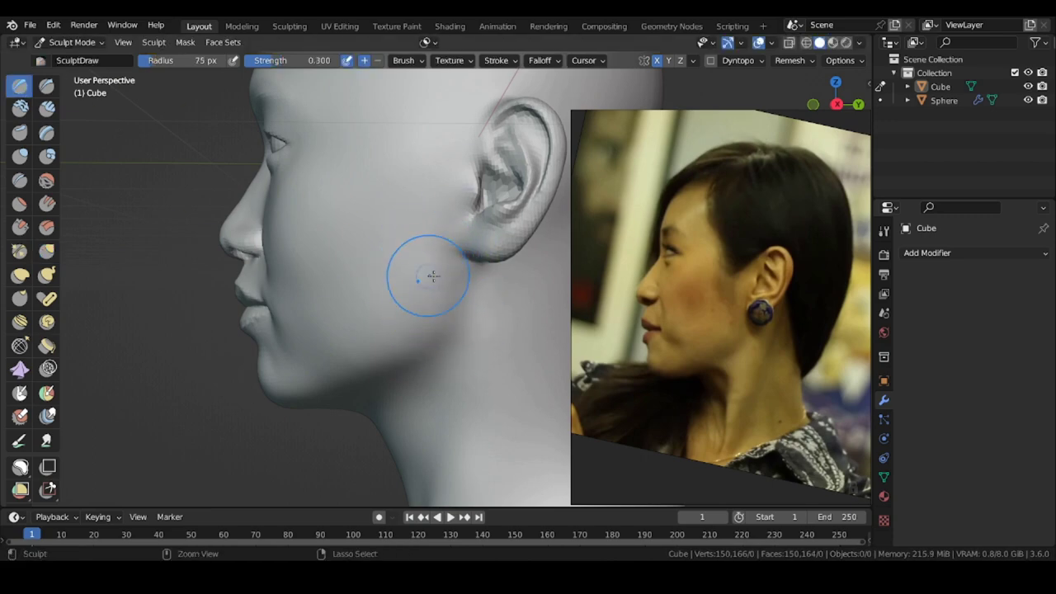
- Enlarge the three-quarter reference photo, turn the head to match it and adjust the cheek and jaw with the Grab brush
middle_drag(447, 287, 195, 305)
scroll(638, 326, down, 6)
middle_drag(825, 256, 700, 294)
scroll(700, 294, up, 7)
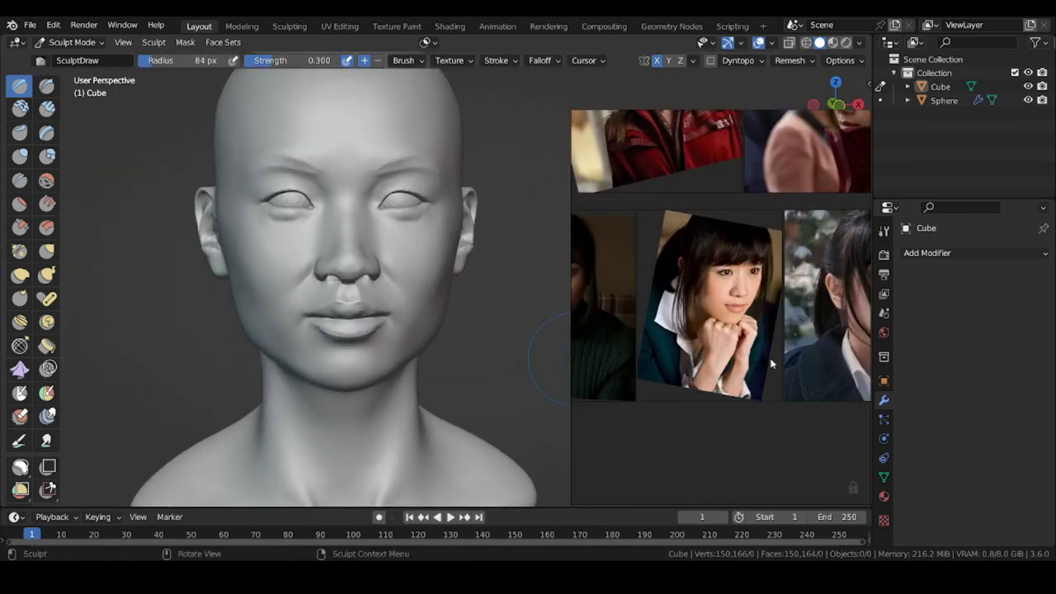
middle_drag(270, 285, 164, 270)
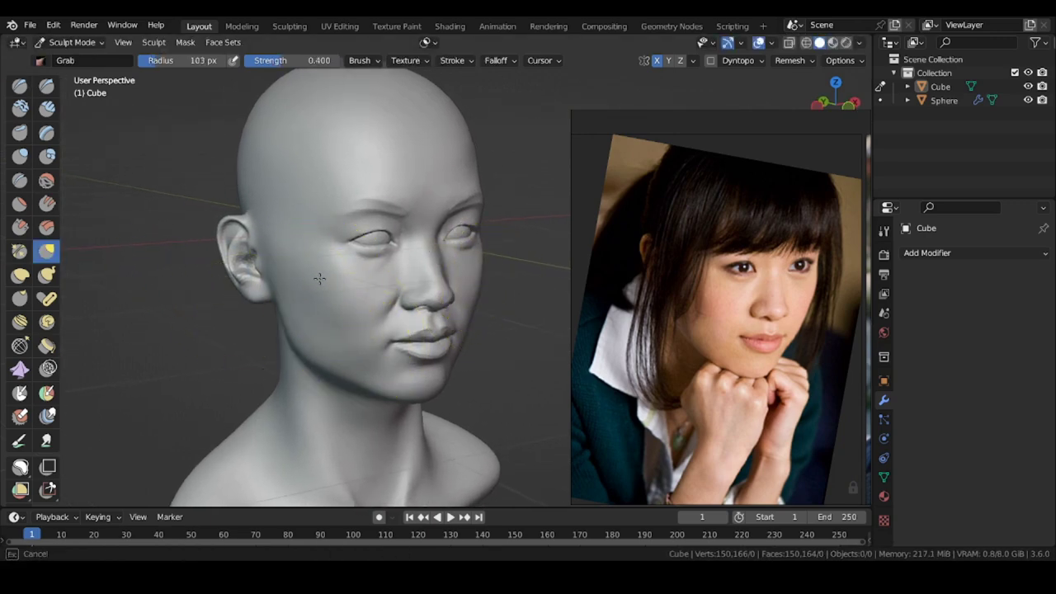
middle_drag(315, 274, 302, 272)
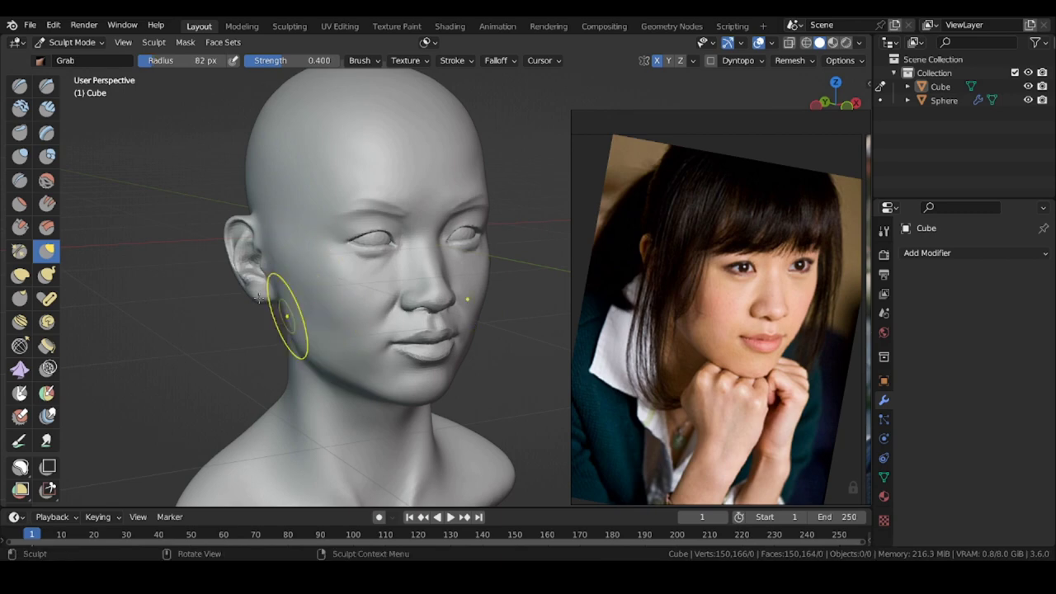
- Refine the nostril wing and surrounding face with the Grab brush at a 72 px radius, checking from several angles
scroll(415, 285, up, 6)
mouse_move(415, 277)
middle_down()
mouse_move(422, 243)
mouse_move(423, 285)
middle_up()
key(f)
click(424, 308)
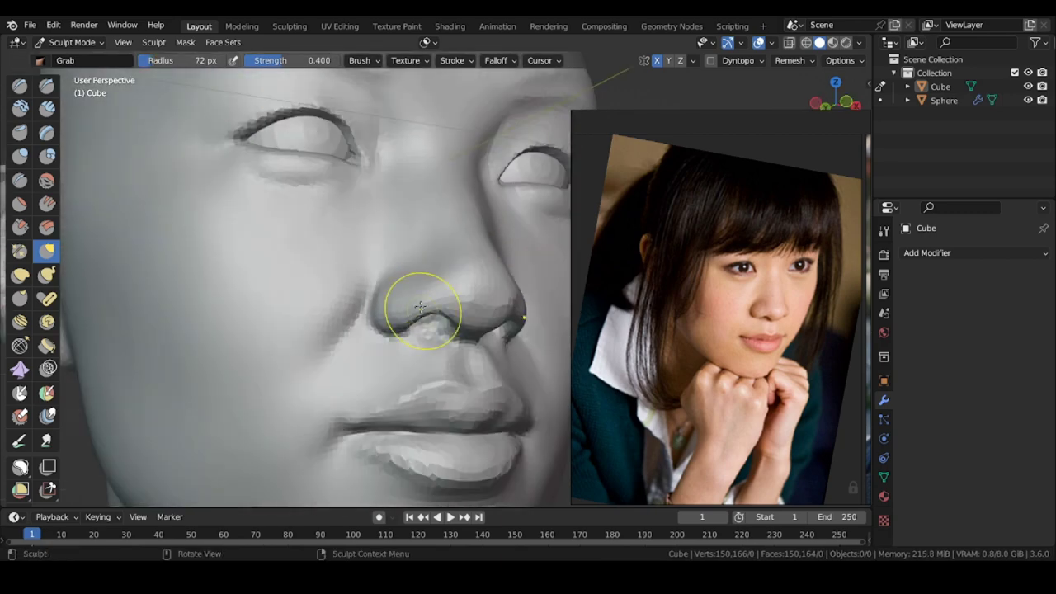
scroll(370, 308, down, 4)
mouse_move(348, 306)
middle_down()
mouse_move(371, 308)
mouse_move(319, 326)
middle_up()
scroll(394, 284, up, 7)
middle_drag(379, 236, 324, 142)
scroll(380, 283, down, 6)
middle_drag(380, 283, 373, 360)
scroll(401, 255, up, 2)
mouse_move(401, 255)
middle_down()
mouse_move(382, 254)
mouse_move(390, 248)
middle_up()
- Refine the brow and eye area with a resized Draw brush and select the Draw Sharp brush
key(x)
mouse_move(347, 197)
middle_down()
mouse_move(372, 186)
mouse_move(341, 227)
middle_up()
key(f)
click(354, 213)
mouse_move(401, 256)
middle_down()
mouse_move(330, 198)
mouse_move(363, 181)
mouse_move(349, 181)
mouse_move(360, 212)
mouse_move(369, 188)
mouse_move(405, 259)
mouse_move(347, 203)
mouse_move(319, 204)
mouse_move(336, 202)
mouse_move(318, 283)
mouse_move(292, 270)
middle_up()
click(47, 86)
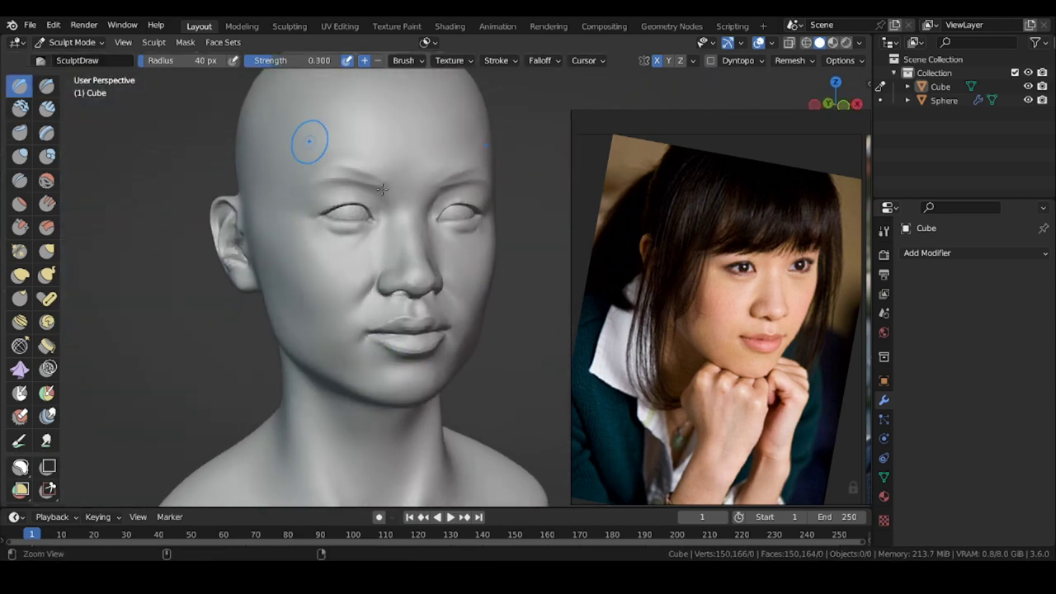
- Refine the inner brow beside the nose bridge with the Draw brush at a 48 px radius
ctrl+middle_drag(382, 189, 396, 140)
middle_drag(450, 203, 416, 203)
key(bracketright)
key(bracketright)
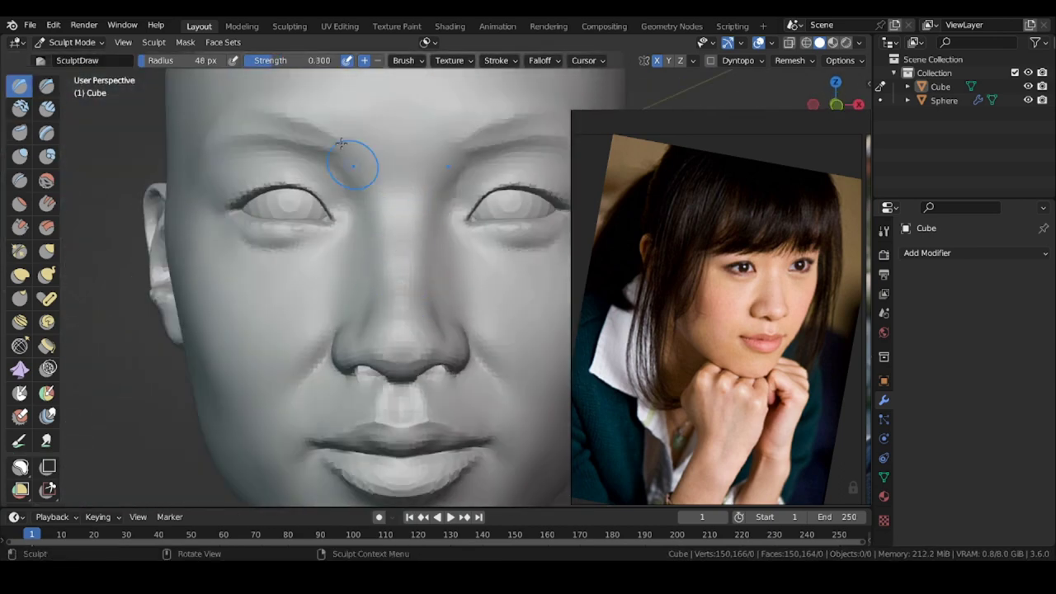
- Refine the area between the inner eye corner and the side of the nose with the Draw brush at a 68 px radius
mouse_move(399, 202)
middle_down()
mouse_move(354, 219)
mouse_move(388, 207)
mouse_move(392, 170)
mouse_move(413, 215)
mouse_move(351, 263)
middle_up()
key(f)
click(399, 207)
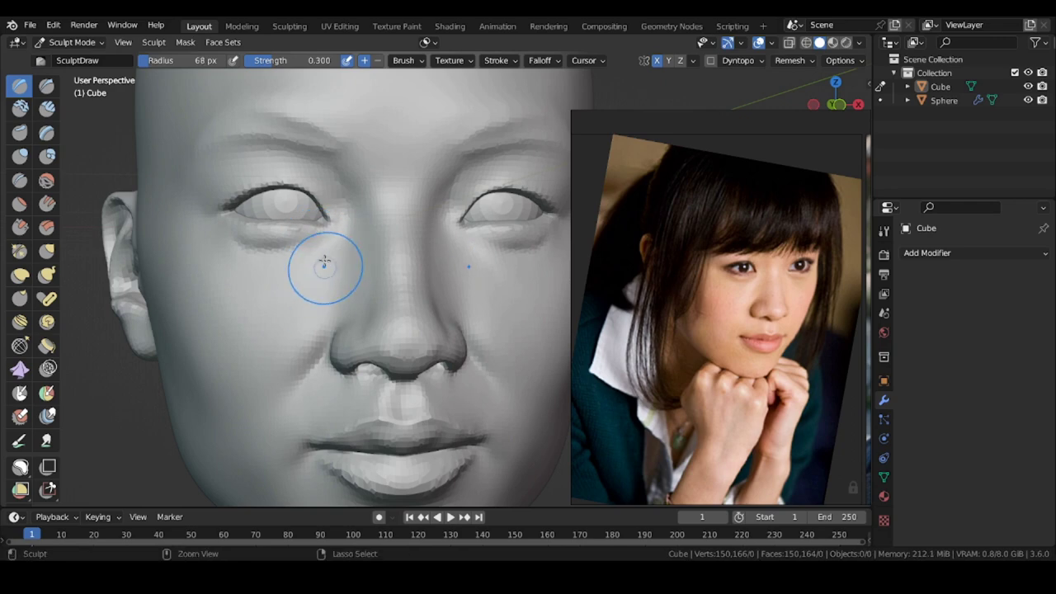
middle_drag(429, 175, 355, 251)
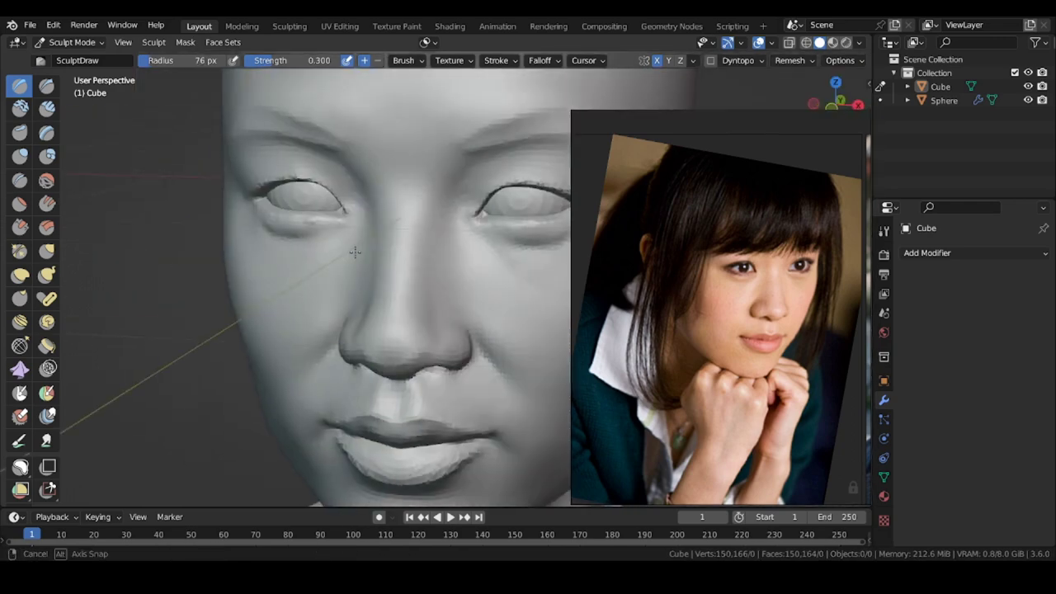
- Refine the side of the nose bridge with the Draw brush at a 71 px radius
middle_drag(444, 223, 334, 206)
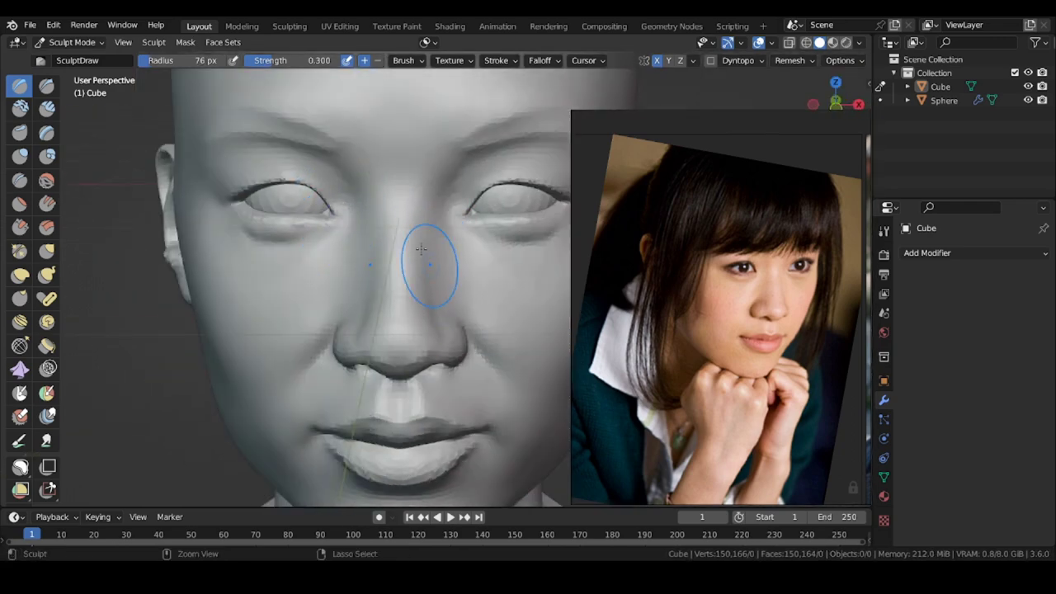
middle_drag(421, 249, 342, 257)
drag(345, 311, 316, 241)
mouse_move(318, 247)
middle_down()
mouse_move(289, 255)
mouse_move(329, 220)
mouse_move(327, 252)
mouse_move(358, 273)
mouse_move(408, 244)
middle_up()
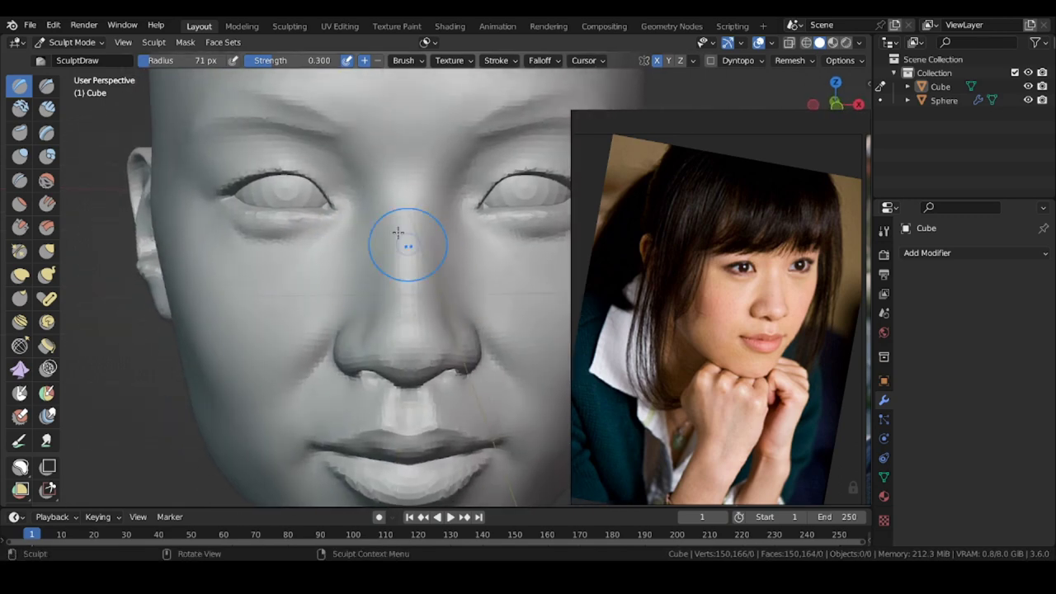
- Select the Grab brush with a 94 px radius and check the whole head from three-quarter and front views
scroll(408, 244, down, 4)
middle_drag(263, 279, 294, 299)
click(46, 256)
scroll(420, 285, up, 3)
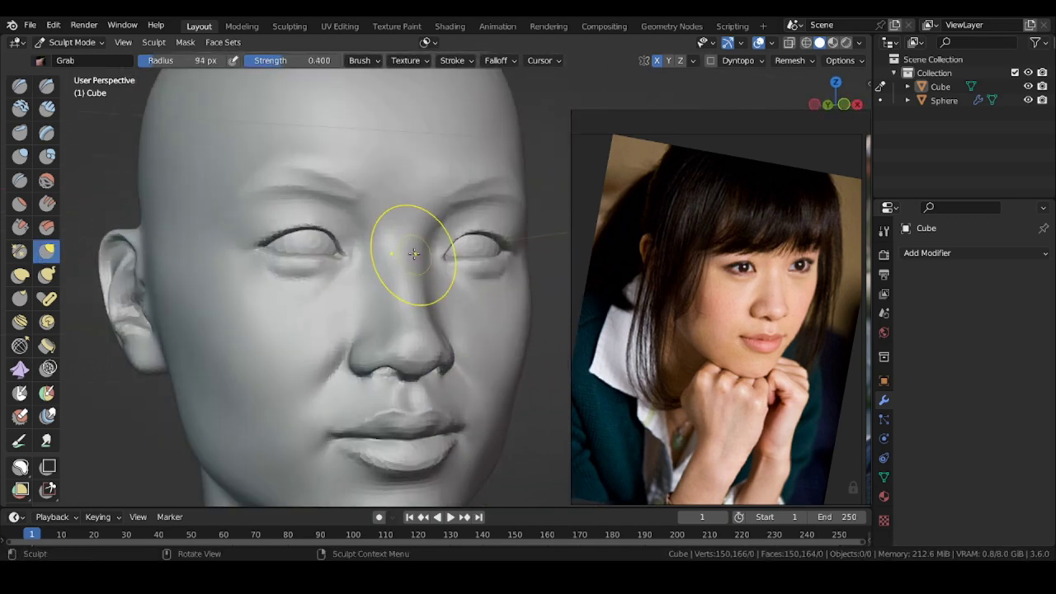
middle_drag(414, 254, 408, 247)
scroll(415, 325, down, 4)
middle_drag(301, 251, 260, 247)
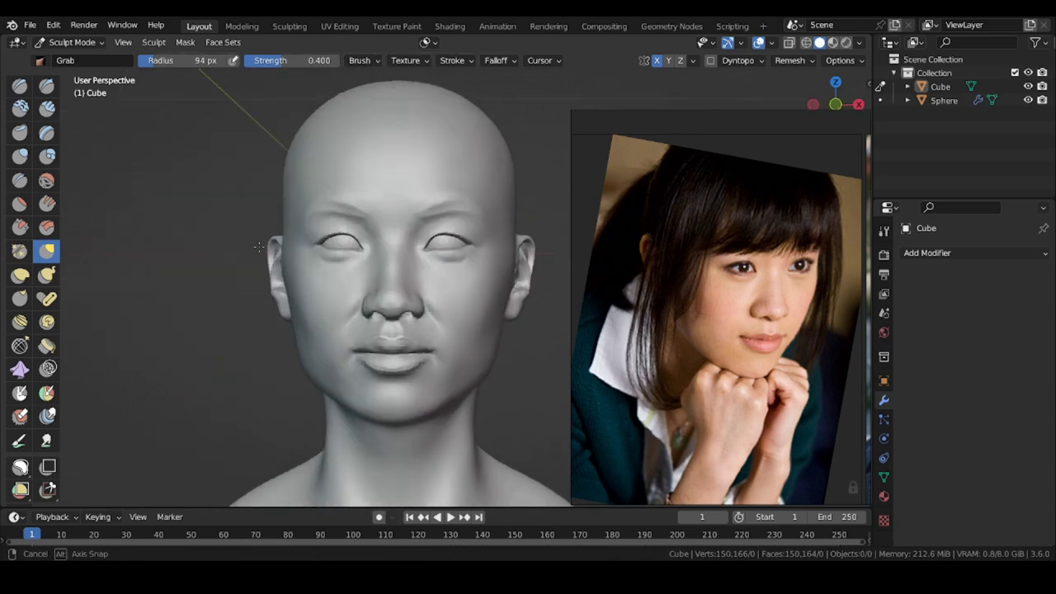
- Voxel-remesh the sculpted head into a much denser mesh, undoing the strokes tried in between
click(789, 60)
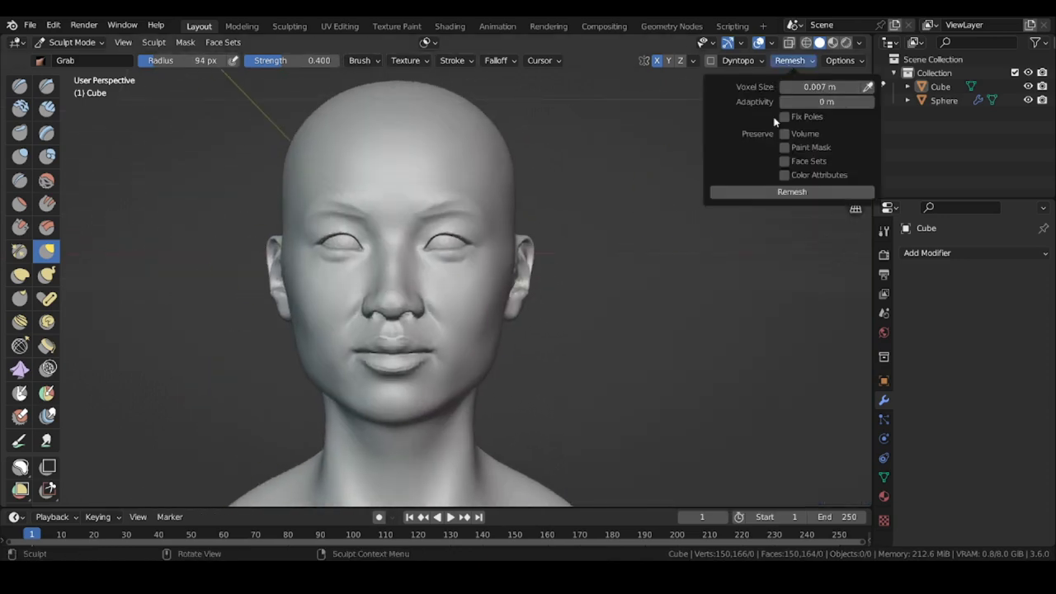
click(778, 192)
scroll(423, 248, up, 7)
drag(376, 225, 353, 198)
middle_drag(376, 252, 371, 192)
key(ctrl+z)
key(ctrl+z)
click(793, 60)
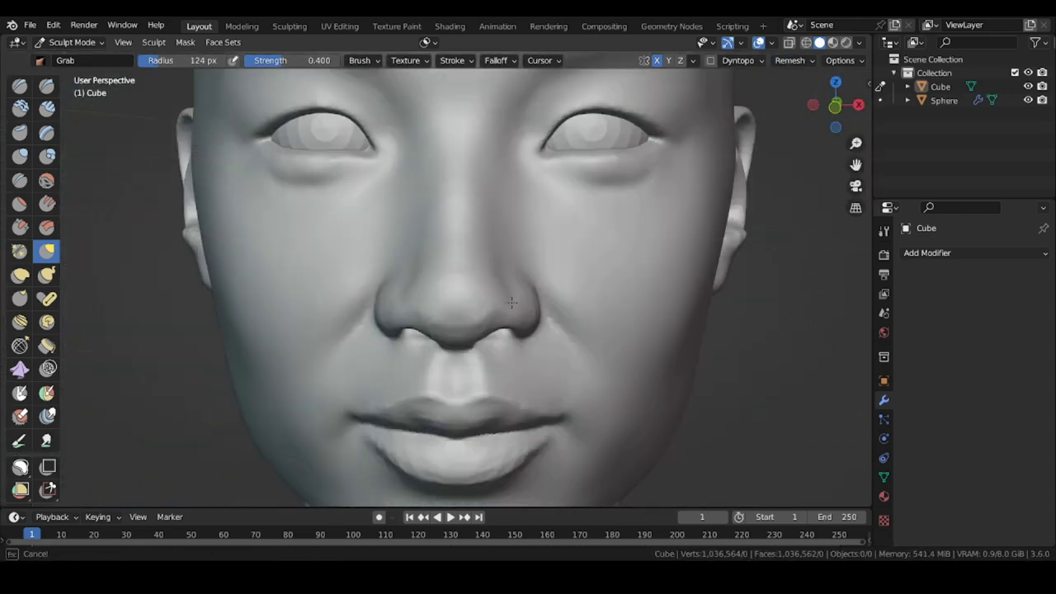
- Reshape the nostril wings and mouth area with the Grab brush, enlarging its radius from 124 to 178 px
drag(512, 303, 510, 340)
middle_drag(360, 295, 342, 248)
drag(430, 369, 429, 361)
shift+middle_drag(462, 380, 433, 334)
key(f)
drag(498, 371, 494, 361)
middle_drag(493, 361, 475, 384)
shift+middle_drag(445, 330, 238, 361)
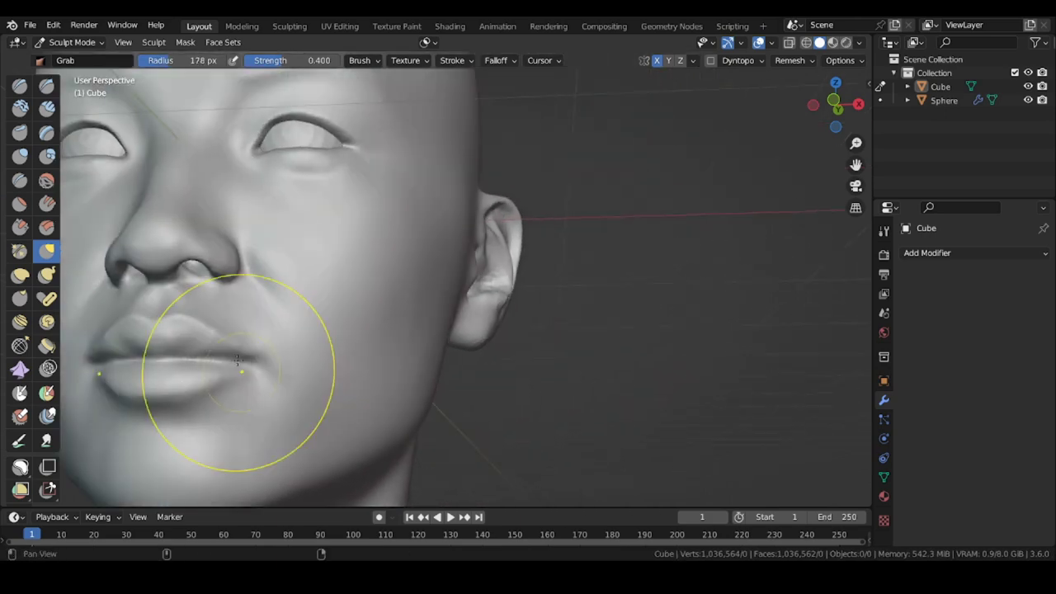
- Adjust the face around the eye with the Grab brush, checking it from several angles
middle_drag(495, 330, 355, 314)
scroll(495, 272, up, 2)
drag(567, 213, 558, 218)
middle_drag(570, 227, 430, 242)
mouse_move(536, 270)
middle_down()
mouse_move(467, 316)
mouse_move(578, 330)
middle_up()
scroll(420, 301, down, 4)
middle_drag(330, 302, 402, 300)
- Sharpen the upper eyelid edge and extend it past the outer eye corner with the Draw Sharp brush at 51 px
click(20, 86)
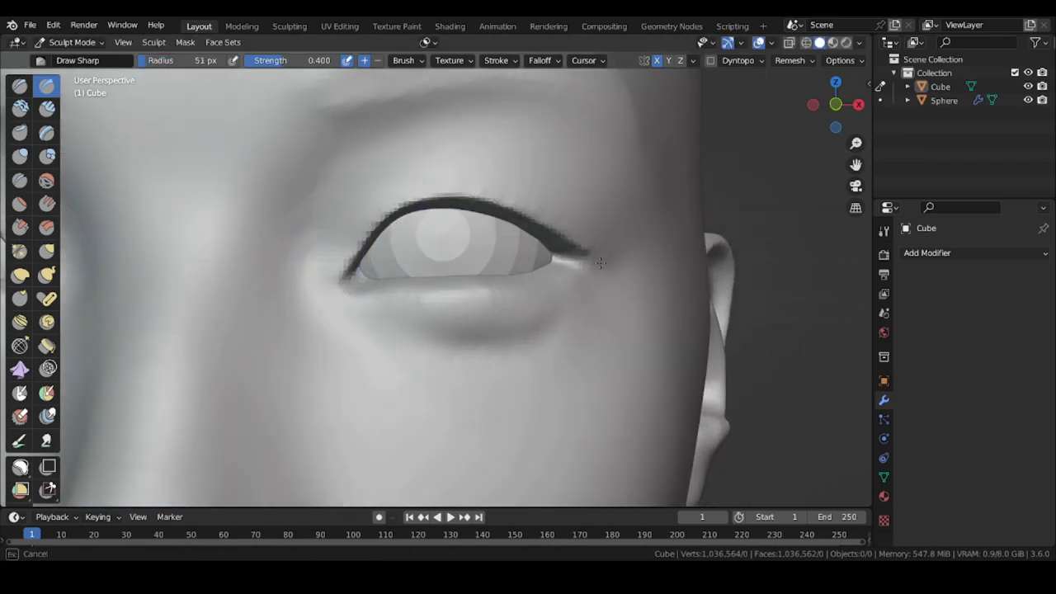
drag(601, 263, 610, 265)
middle_drag(479, 266, 474, 278)
middle_drag(765, 422, 817, 393)
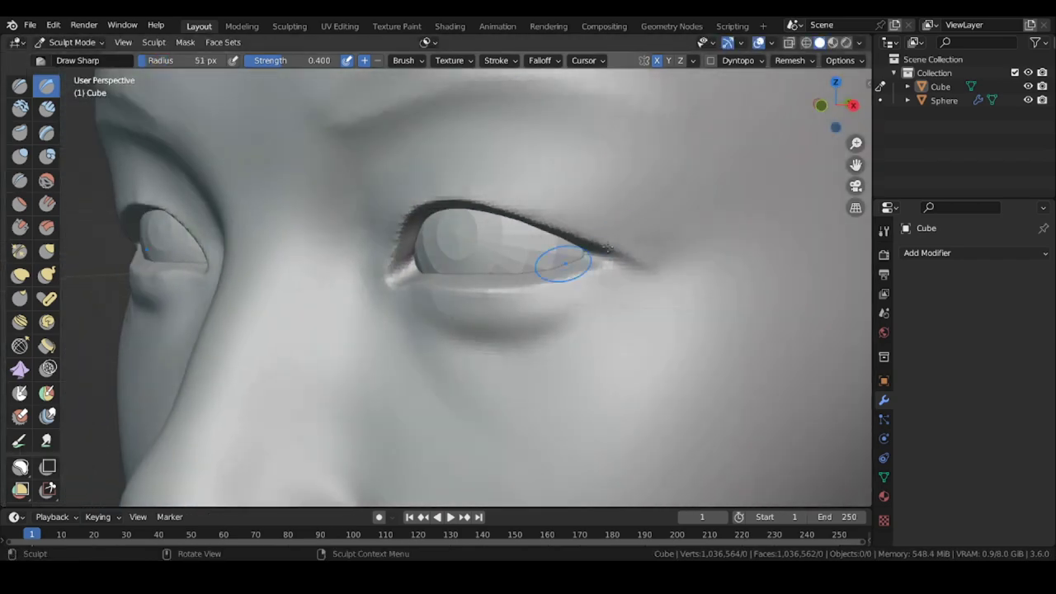
middle_drag(642, 265, 533, 285)
scroll(314, 263, down, 2)
middle_drag(258, 314, 484, 283)
- Carve a sharp crease around the nostril wing and its base with the Draw Sharp brush, reduced to a 46 px radius
middle_drag(495, 357, 483, 366)
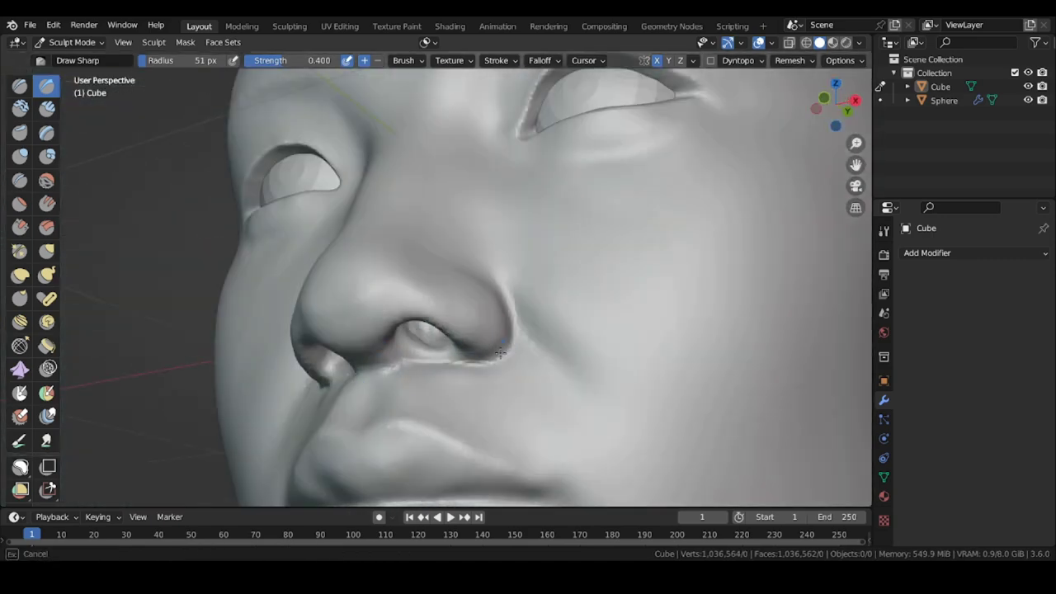
drag(500, 352, 509, 340)
middle_drag(509, 340, 470, 360)
drag(522, 337, 523, 276)
mouse_move(462, 364)
middle_down()
mouse_move(561, 352)
mouse_move(596, 370)
middle_up()
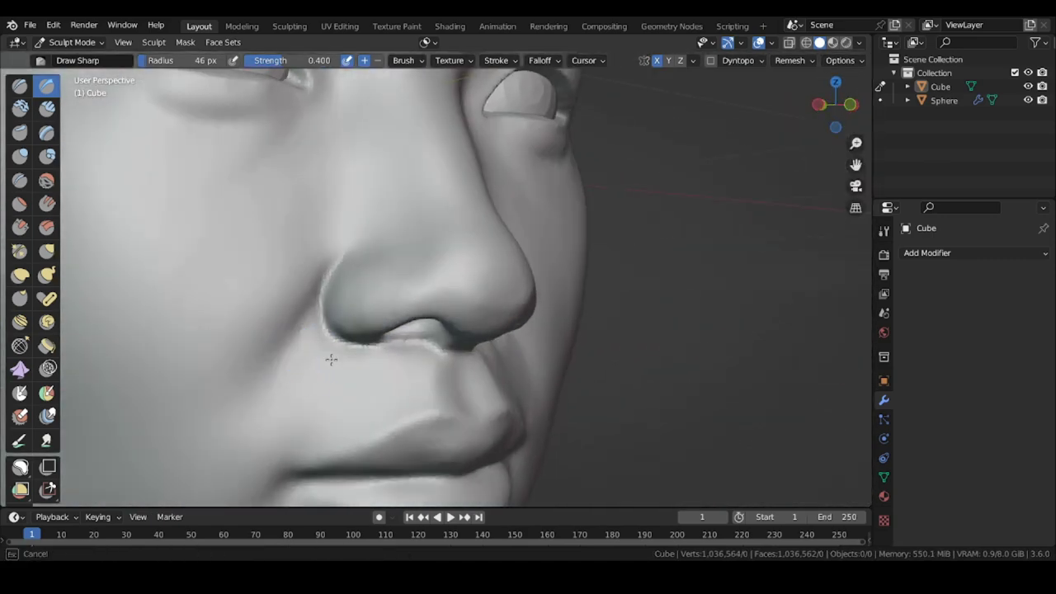
drag(331, 360, 355, 355)
mouse_move(359, 363)
middle_down()
mouse_move(365, 328)
mouse_move(386, 327)
mouse_move(341, 283)
mouse_move(340, 231)
middle_up()
drag(382, 332, 388, 342)
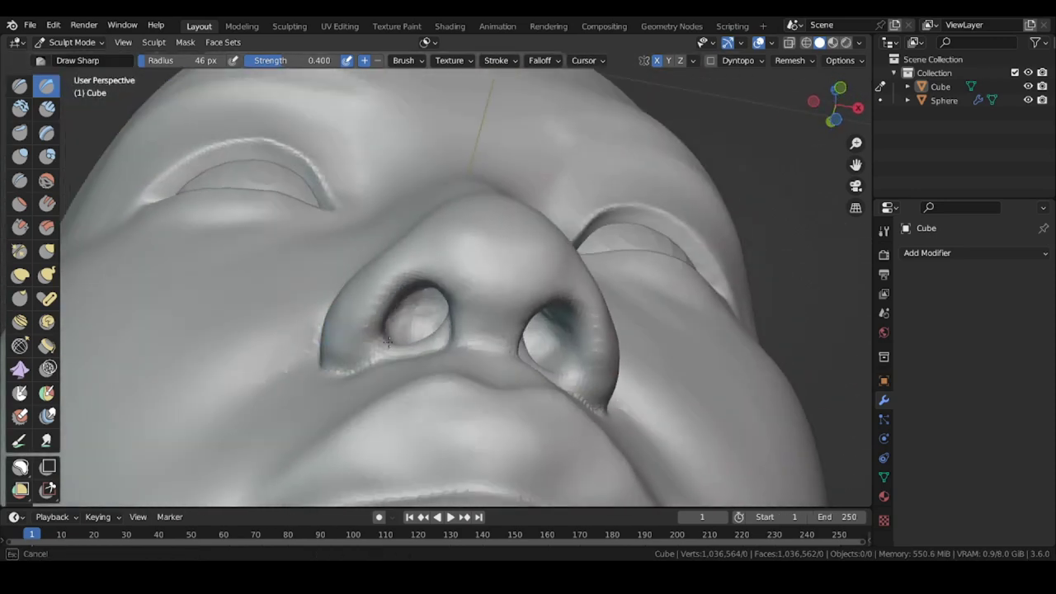
- Shape the nostril rim with the Draw brush at a 46 px radius
alt+drag(411, 285, 339, 371)
scroll(462, 330, up, 1)
key(x)
drag(479, 320, 528, 309)
drag(487, 322, 508, 326)
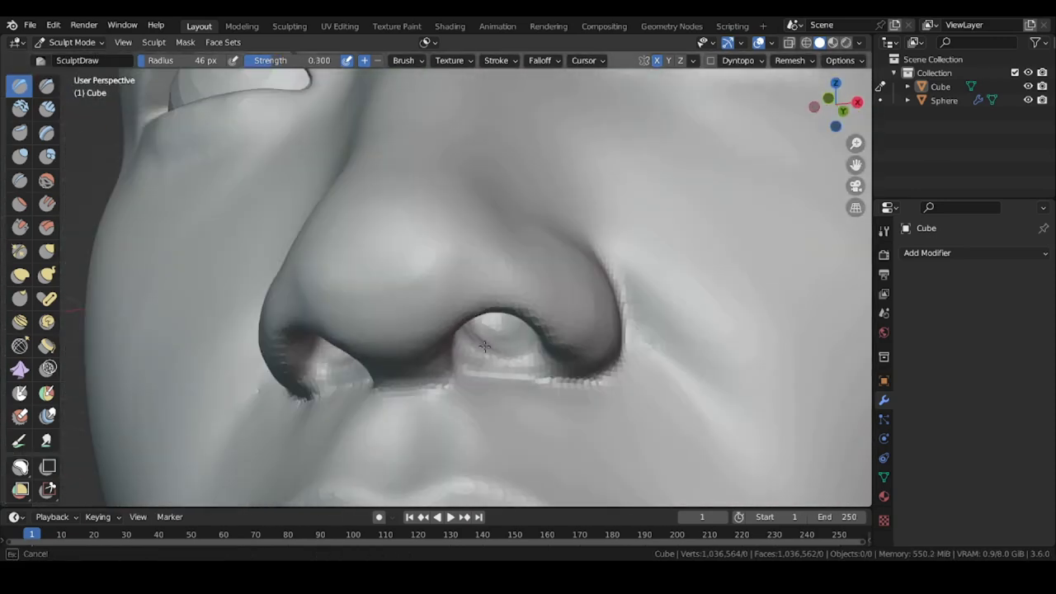
- Refine the nostril opening and wing with the Draw brush, resizing it between areas
mouse_move(566, 310)
alt+mouse_down()
mouse_move(508, 344)
mouse_move(482, 342)
alt+mouse_up()
mouse_move(495, 363)
middle_down()
mouse_move(471, 335)
mouse_move(483, 352)
mouse_move(543, 343)
mouse_move(602, 382)
middle_up()
key(f)
click(486, 337)
key(f)
click(569, 285)
- Build up the underside of the nose between the nostrils with the Draw brush at an 83 px radius
mouse_move(561, 285)
middle_down()
mouse_move(554, 314)
mouse_move(559, 224)
mouse_move(599, 228)
middle_up()
key(f)
click(582, 372)
mouse_move(577, 438)
middle_down()
mouse_move(593, 416)
mouse_move(533, 385)
mouse_move(560, 346)
mouse_move(584, 389)
mouse_move(570, 301)
middle_up()
key(f)
click(446, 292)
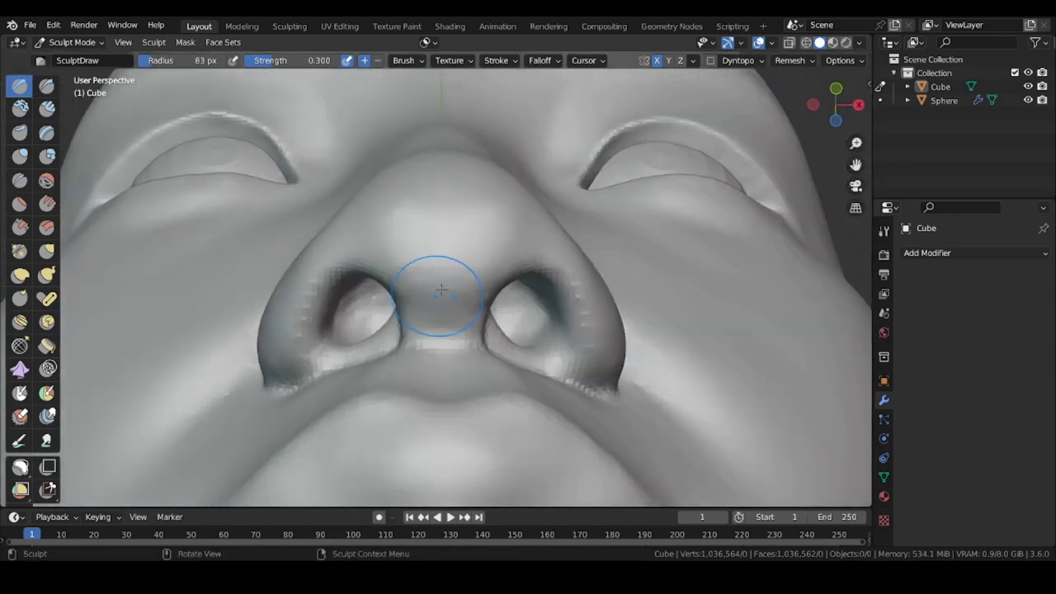
- Flatten the nose tip and the area above the nostril with the Scrape brush at an 84 px radius
mouse_move(444, 292)
middle_down()
mouse_move(421, 331)
mouse_move(490, 189)
middle_up()
click(20, 204)
middle_drag(600, 216, 527, 215)
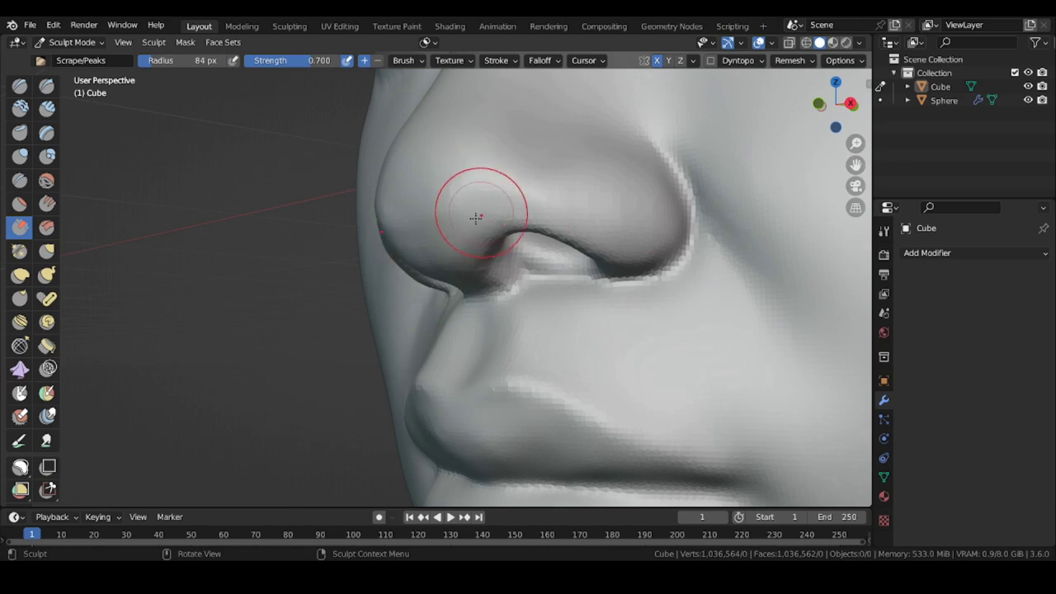
middle_drag(450, 213, 415, 206)
middle_drag(488, 208, 565, 211)
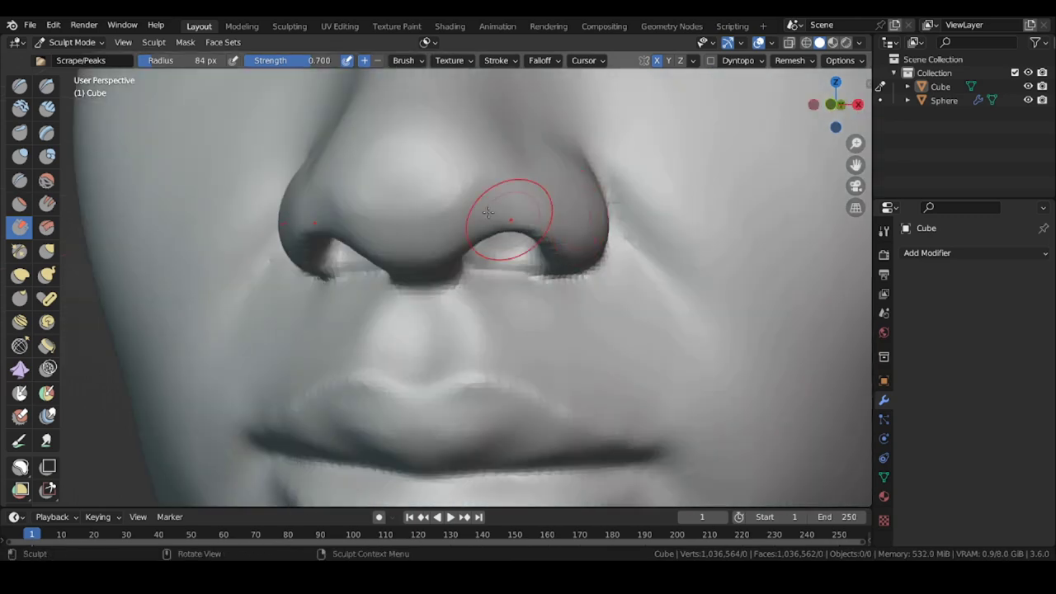
mouse_move(433, 213)
middle_down()
mouse_move(391, 130)
mouse_move(356, 132)
mouse_move(352, 308)
middle_up()
- Build up the base of the nose beside the nostril with the Draw brush at an 84 px radius
click(20, 85)
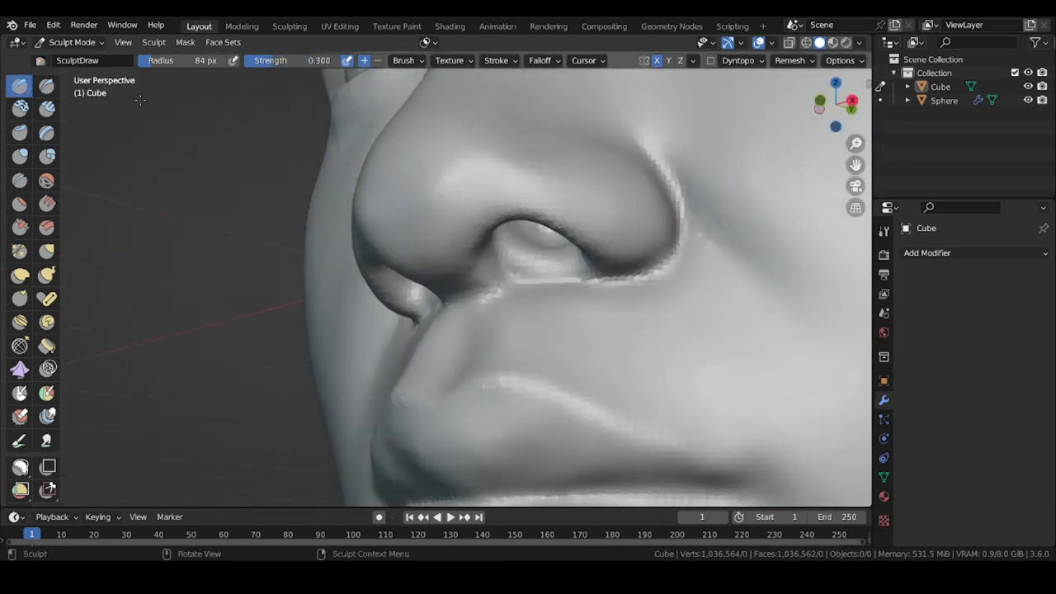
middle_drag(347, 247, 404, 171)
drag(463, 272, 467, 289)
mouse_move(404, 288)
middle_down()
mouse_move(344, 307)
mouse_move(318, 288)
mouse_move(434, 293)
middle_up()
- Reshape the nostril openings and inner rims with the Grab brush, ending at a 115 px radius
click(47, 251)
middle_drag(318, 301, 292, 264)
drag(431, 300, 426, 294)
mouse_move(412, 289)
middle_down()
mouse_move(452, 324)
mouse_move(446, 310)
middle_up()
drag(446, 342, 446, 353)
middle_drag(446, 346, 408, 298)
key(f)
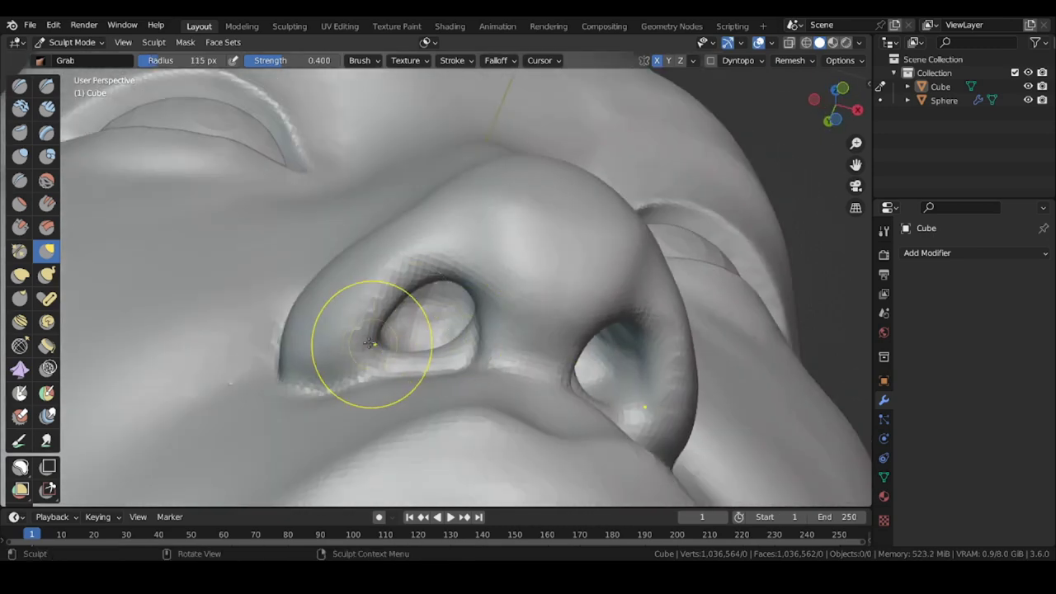
drag(369, 343, 363, 341)
- Reshape the upper lip contour with the Grab brush at an 87 px radius and switch to the Crease brush
mouse_move(339, 375)
shift+middle_down()
mouse_move(336, 353)
mouse_move(309, 403)
mouse_move(540, 286)
mouse_move(711, 246)
shift+middle_up()
ctrl+middle_drag(635, 293, 583, 360)
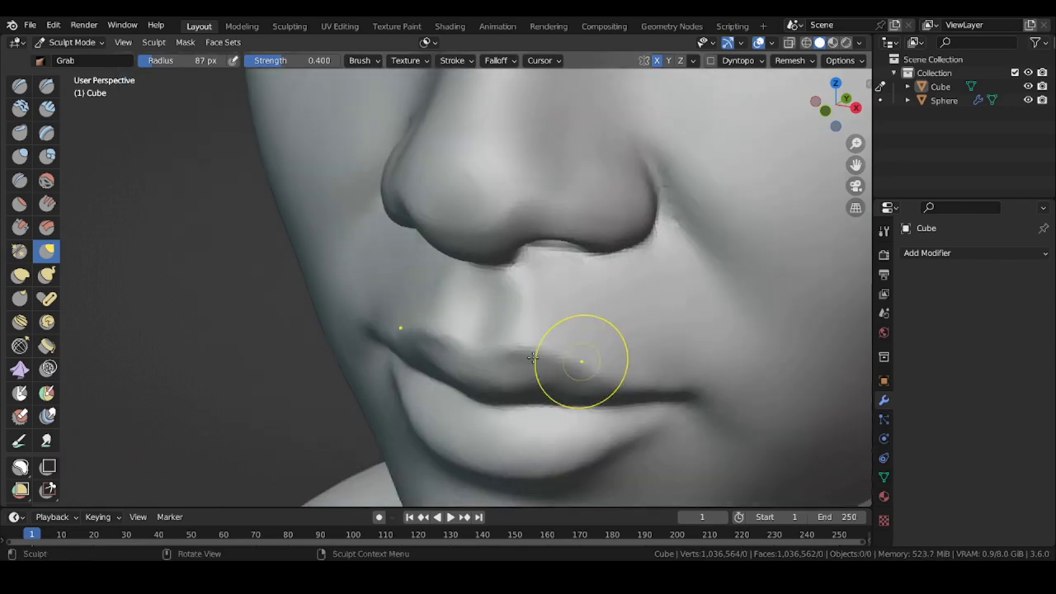
mouse_move(240, 285)
middle_down()
mouse_move(321, 273)
mouse_move(307, 245)
middle_up()
key(shift+c)
mouse_move(324, 334)
ctrl+middle_down()
mouse_move(321, 313)
mouse_move(413, 314)
ctrl+middle_up()
- Add volume to the upper lip with the Inflate brush at an 86 px radius
key(bracketleft)
key(bracketleft)
key(bracketleft)
key(i)
key(f)
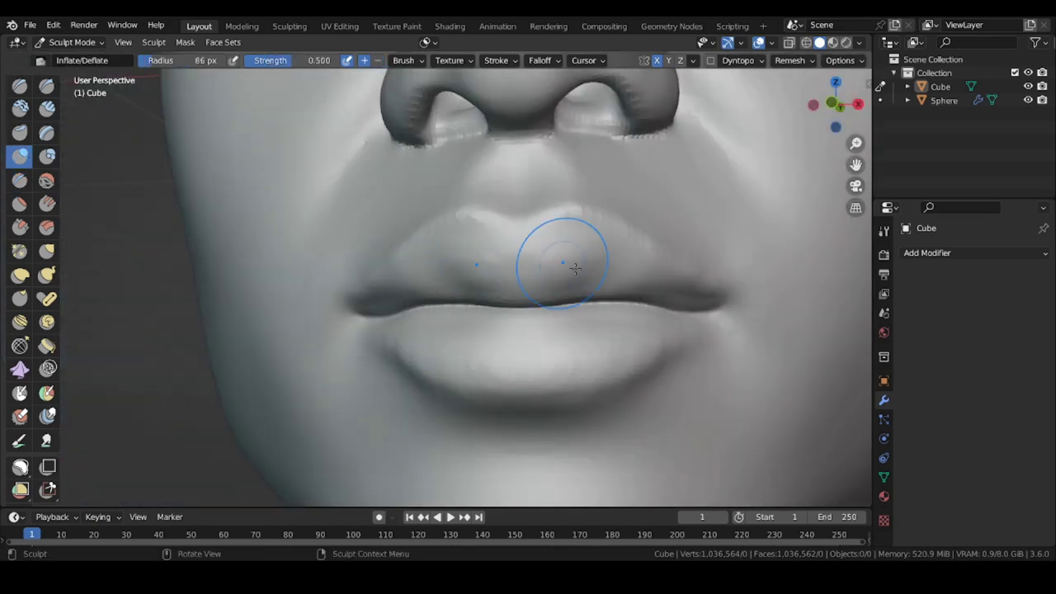
mouse_move(545, 266)
middle_down()
mouse_move(421, 278)
mouse_move(505, 271)
middle_up()
- Flatten the upper lip planes with the Scrape brush at 74 px and touch them up with a resized Draw brush
key(x)
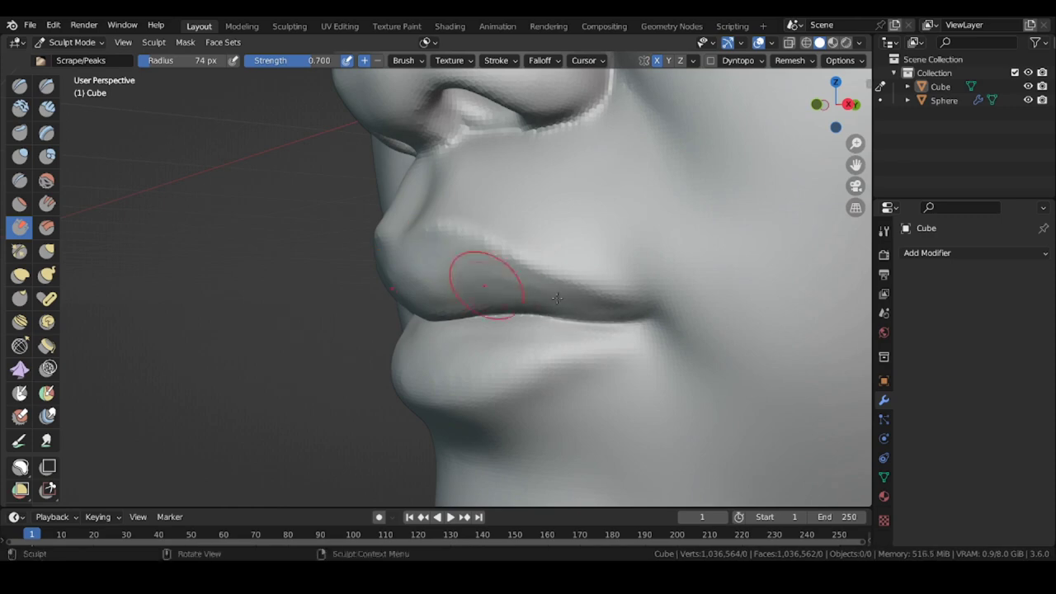
middle_drag(451, 287, 454, 264)
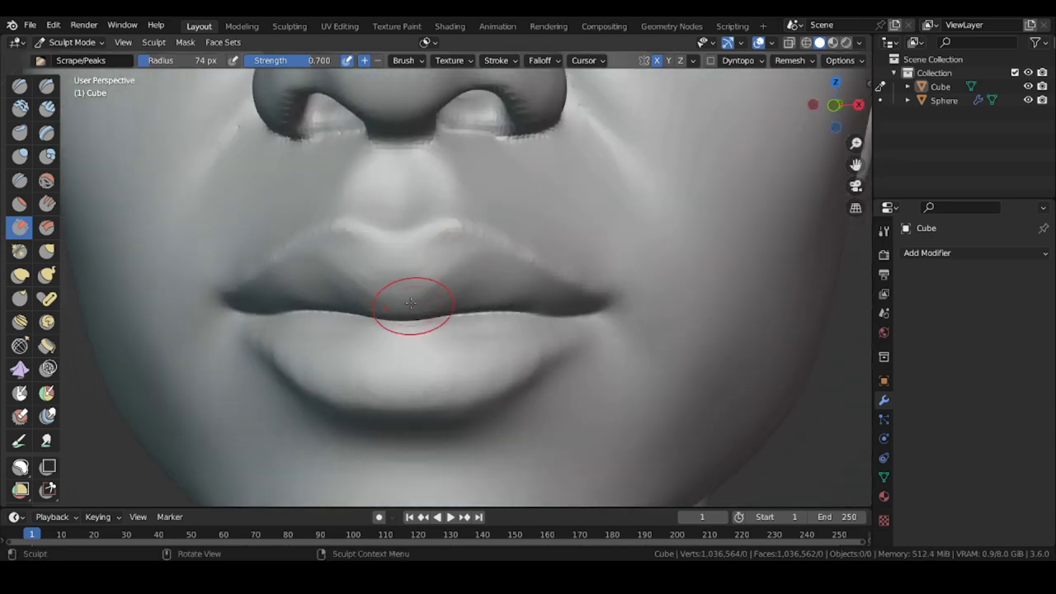
middle_drag(510, 287, 450, 285)
key(x)
key(f)
click(537, 283)
- Adjust the lip shape from below and from the front with the Grab brush at a 108 px radius
mouse_move(235, 342)
middle_down()
mouse_move(289, 279)
mouse_move(291, 291)
mouse_move(319, 290)
mouse_move(285, 145)
middle_up()
key(g)
key(f)
click(375, 292)
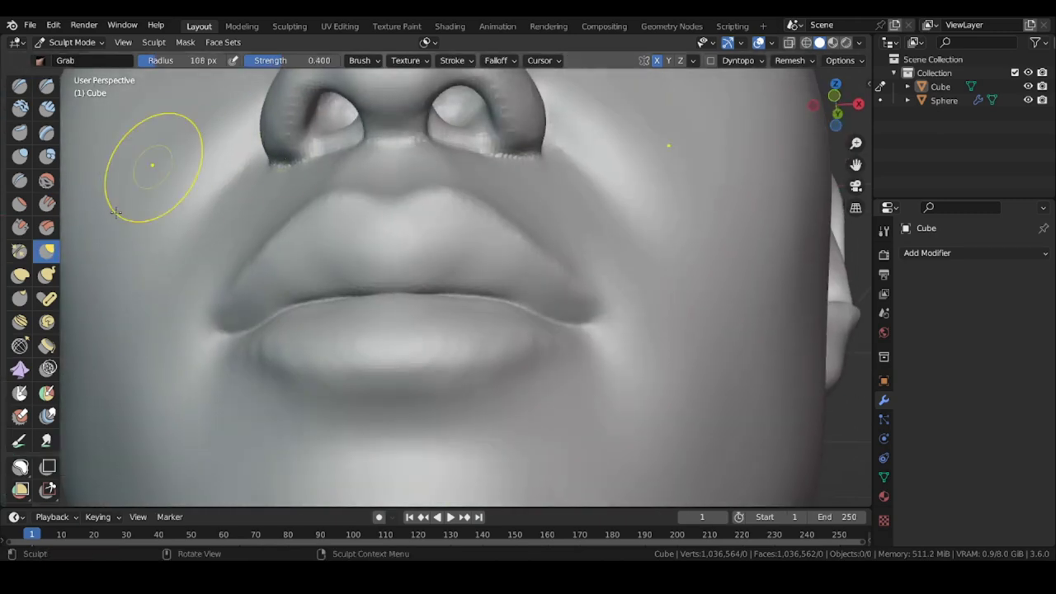
middle_drag(151, 165, 169, 169)
click(47, 252)
key(KP_1)
mouse_move(368, 291)
middle_down()
mouse_move(332, 293)
mouse_move(364, 299)
middle_up()
- Refine the lip surfaces with a resized Draw brush
key(x)
middle_drag(314, 275, 325, 311)
key(f)
click(535, 295)
mouse_move(535, 294)
middle_down()
mouse_move(238, 291)
mouse_move(355, 245)
mouse_move(363, 253)
mouse_move(345, 254)
middle_up()
- Reshape the lips and mouth corners with the Grab brush at an 83 px radius
key(g)
key(f)
click(535, 278)
mouse_move(450, 299)
middle_down()
mouse_move(504, 311)
mouse_move(536, 353)
mouse_move(437, 307)
middle_up()
key(f)
click(405, 304)
drag(360, 302, 358, 298)
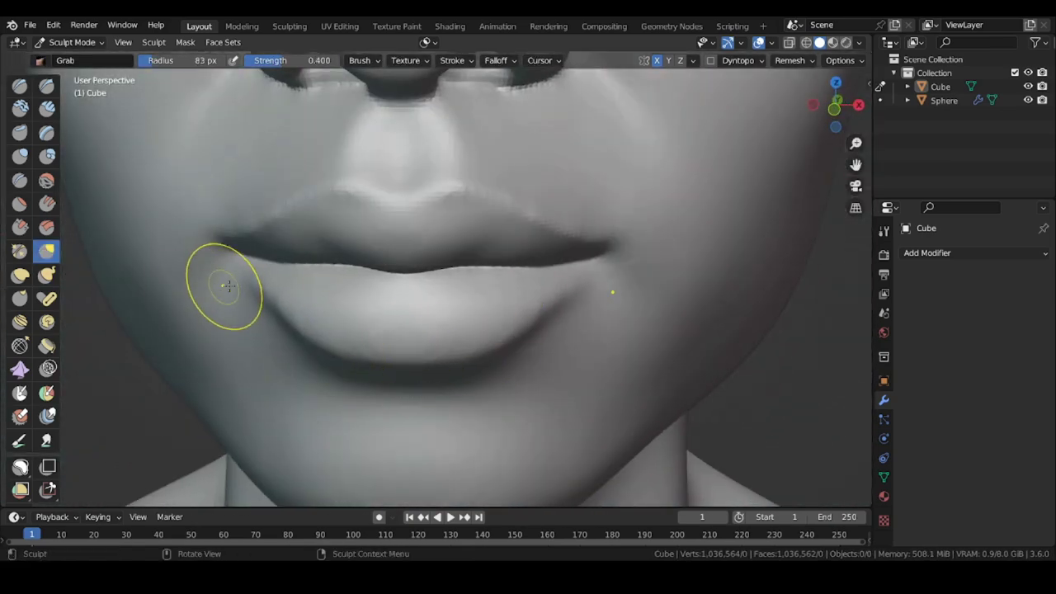
- Define the mouth corners and lip line with the Draw Sharp brush at a 48 px radius
scroll(229, 286, down, 1)
click(47, 86)
middle_drag(405, 204, 364, 207)
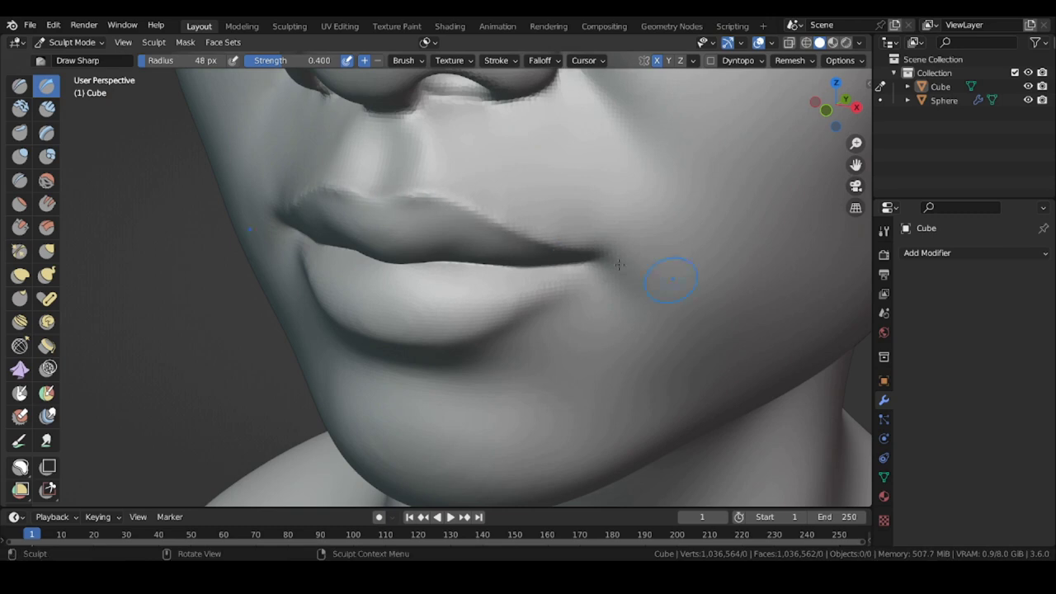
middle_drag(500, 239, 541, 244)
- Sculpt the philtrum ridges and upper lip border with the Draw brush, varying its radius between 60 and 37 px
click(20, 86)
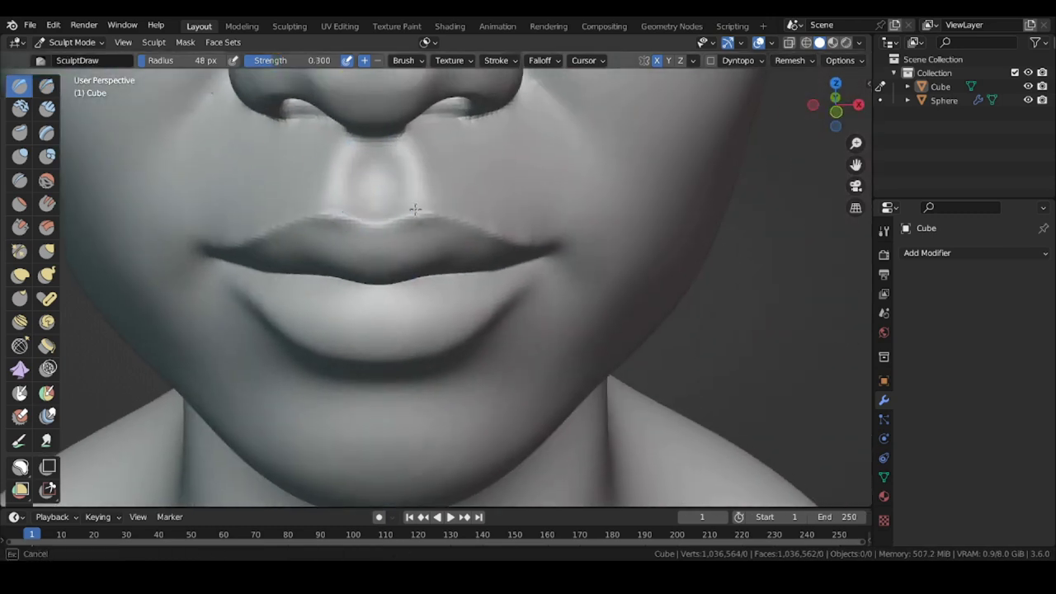
drag(509, 217, 525, 228)
middle_drag(281, 164, 326, 171)
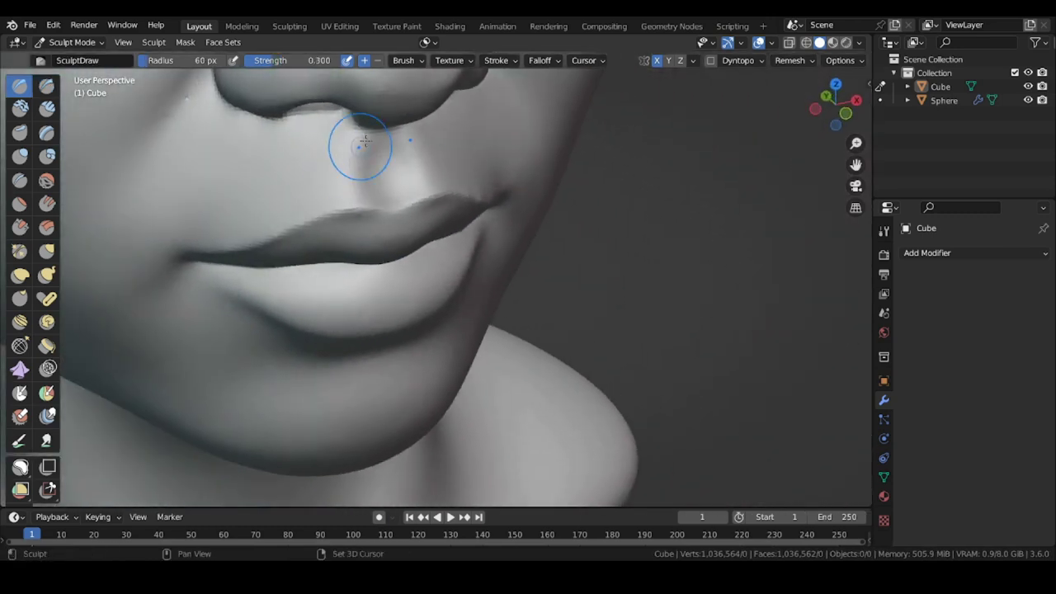
mouse_move(347, 191)
alt+mouse_down()
mouse_move(313, 184)
mouse_move(301, 165)
alt+mouse_up()
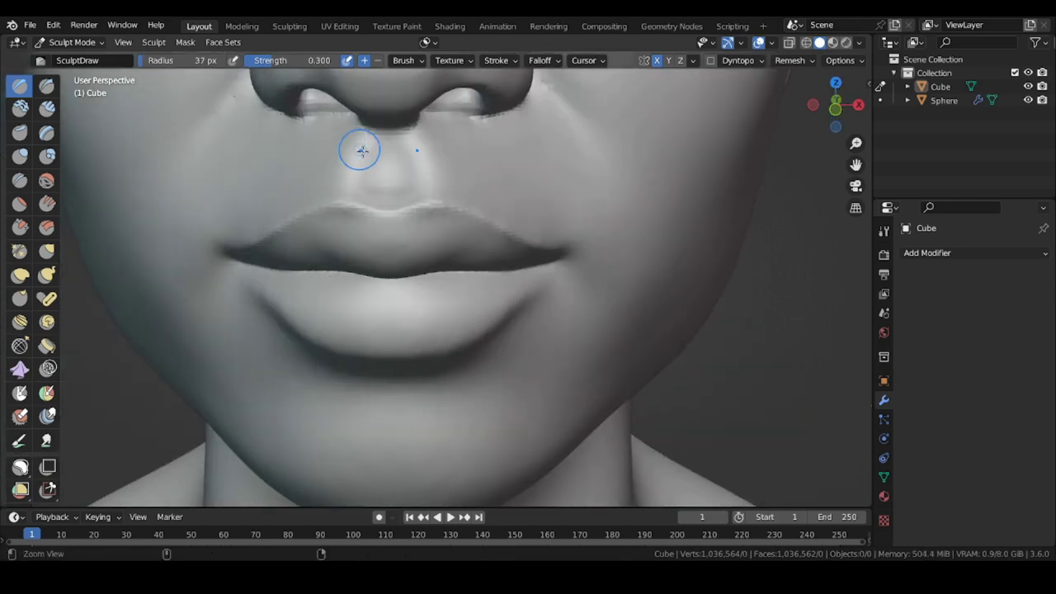
ctrl+alt+drag(361, 151, 354, 194)
- Bring the reference photo back beside the model and match the three-quarter view of the head to it
click(294, 576)
alt+drag(186, 384, 253, 362)
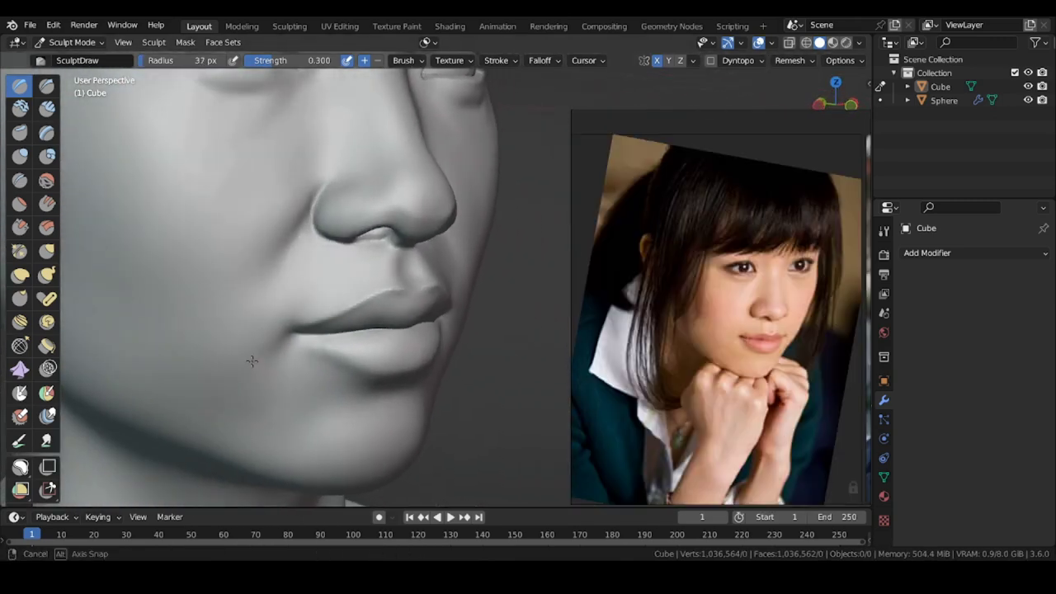
middle_drag(253, 361, 248, 382)
ctrl+middle_drag(326, 208, 335, 169)
- Refine the side of the nose above the nostril wing with the Draw brush at a 92 px radius
key(f)
click(380, 258)
drag(352, 243, 367, 240)
key(f)
mouse_move(368, 227)
shift+middle_down()
mouse_move(343, 256)
mouse_move(394, 286)
mouse_move(371, 247)
shift+middle_up()
mouse_move(368, 206)
middle_down()
mouse_move(388, 252)
mouse_move(396, 242)
middle_up()
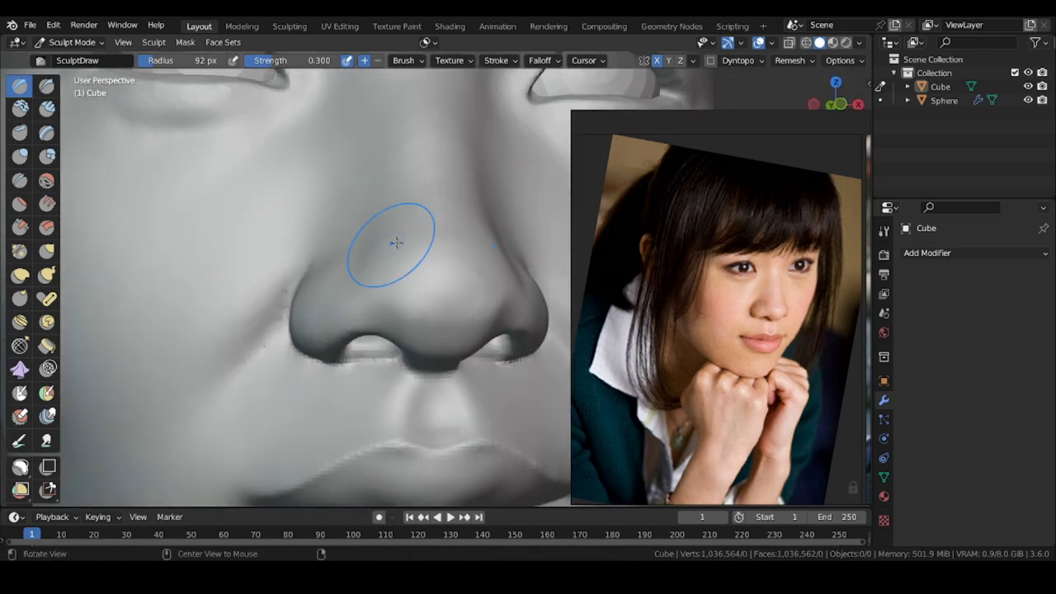
ctrl+middle_drag(511, 293, 505, 330)
middle_drag(273, 293, 380, 268)
mouse_move(388, 281)
ctrl+middle_down()
mouse_move(398, 251)
mouse_move(487, 382)
mouse_move(278, 316)
mouse_move(355, 271)
mouse_move(355, 248)
ctrl+middle_up()
- Adjust the nostril wing with the Grab brush to match the reference photo
key(g)
drag(351, 299, 349, 305)
mouse_move(348, 304)
ctrl+middle_down()
mouse_move(327, 335)
mouse_move(363, 314)
ctrl+middle_up()
ctrl+middle_drag(276, 302, 266, 342)
mouse_move(266, 322)
middle_down()
mouse_move(215, 313)
mouse_move(276, 298)
mouse_move(257, 280)
middle_up()
- Reshape the area between the nostril wing and upper lip with the Grab brush at a 103 px radius
key(f)
click(280, 310)
drag(283, 331, 261, 340)
middle_drag(242, 340, 271, 349)
drag(271, 349, 266, 343)
mouse_move(210, 305)
middle_down()
mouse_move(252, 322)
mouse_move(134, 278)
mouse_move(136, 219)
middle_up()
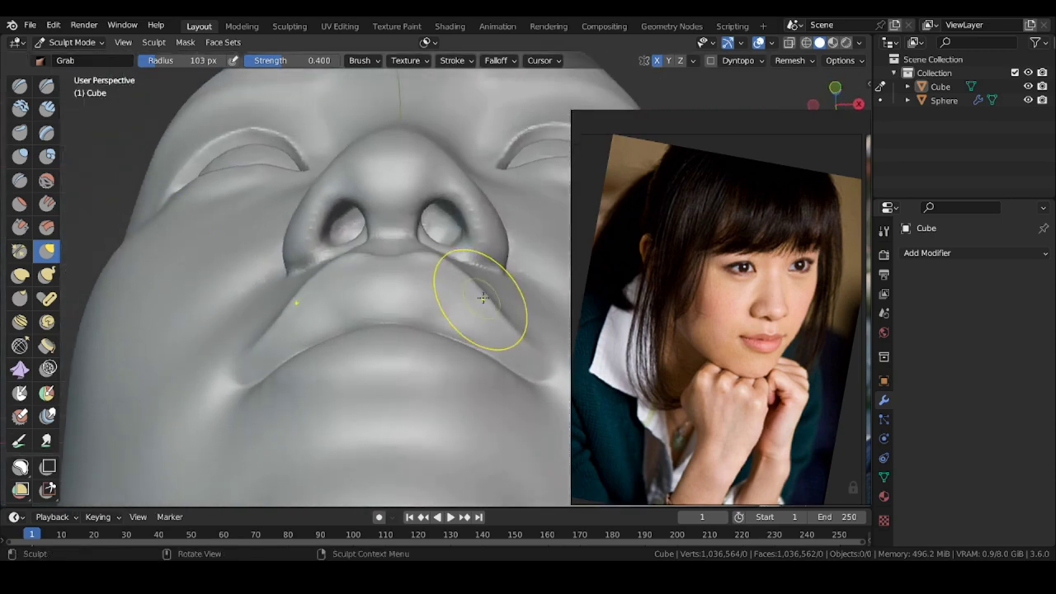
- Sculpt the area around the mouth corner with the Draw brush at a 47 px radius
mouse_move(331, 251)
middle_down()
mouse_move(313, 313)
mouse_move(322, 260)
mouse_move(234, 311)
mouse_move(300, 327)
mouse_move(335, 361)
mouse_move(314, 349)
mouse_move(418, 337)
mouse_move(237, 341)
mouse_move(259, 302)
mouse_move(226, 300)
middle_up()
key(f)
click(448, 273)
key(x)
drag(226, 300, 244, 314)
middle_drag(355, 392, 373, 370)
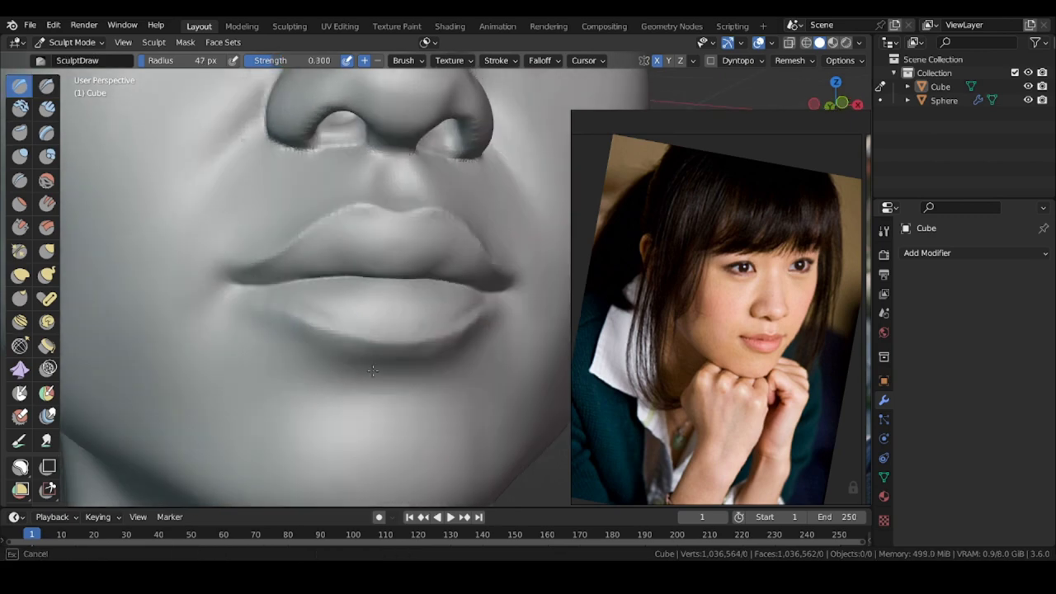
- Refine the volume of the lower lip with the Draw brush at a 60 px radius
mouse_move(274, 318)
middle_down()
mouse_move(280, 295)
mouse_move(312, 292)
middle_up()
key(f)
click(321, 306)
drag(324, 310, 333, 317)
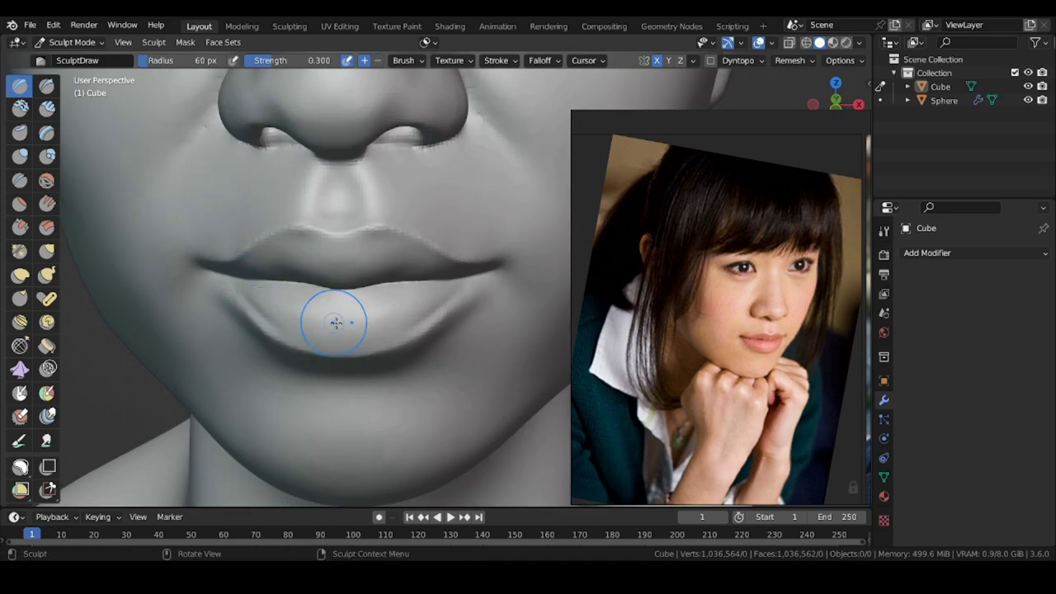
middle_drag(336, 323, 241, 302)
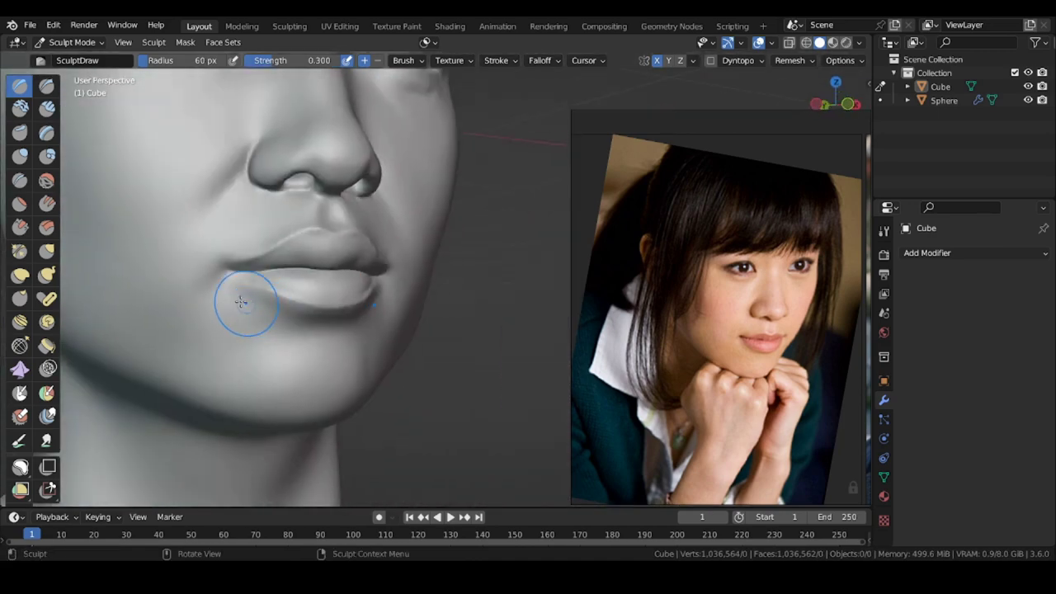
- Define the edge of the lower lip with the Draw Sharp brush at a 47 px radius
scroll(241, 302, up, 2)
key(f)
click(274, 310)
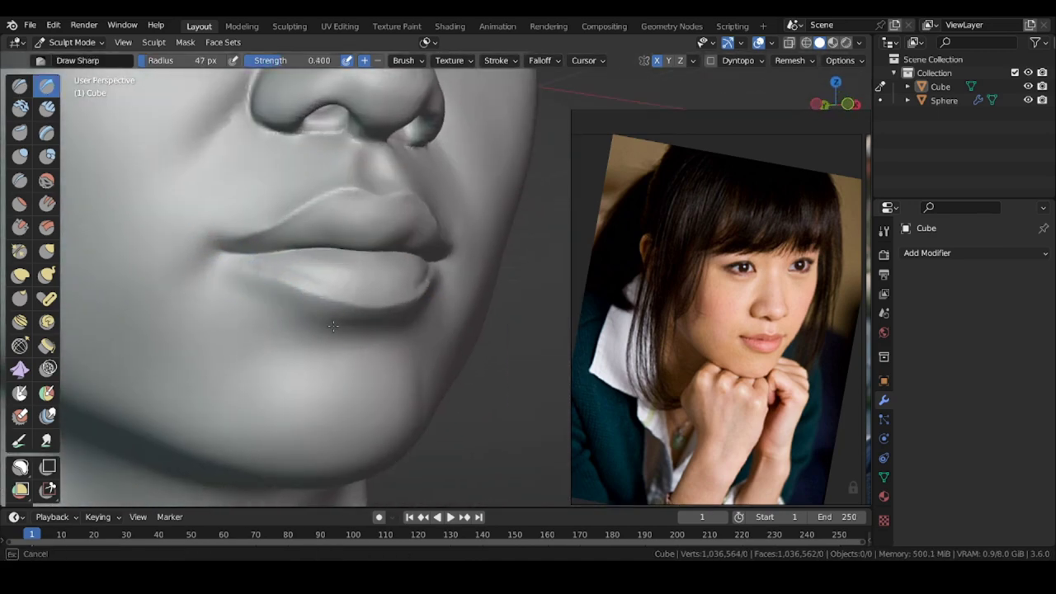
middle_drag(341, 337, 401, 340)
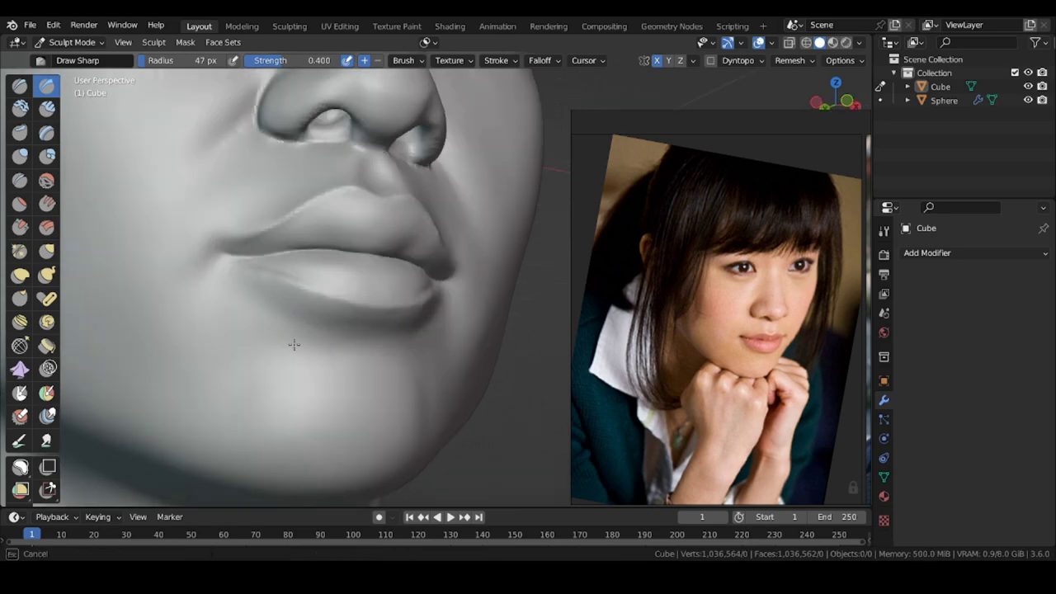
mouse_move(294, 345)
middle_down()
mouse_move(189, 358)
mouse_move(183, 318)
mouse_move(273, 255)
mouse_move(282, 223)
mouse_move(208, 246)
middle_up()
- Shape the skin beside the mouth corner and above the upper lip with the Draw brush at a 59 px radius
key(f)
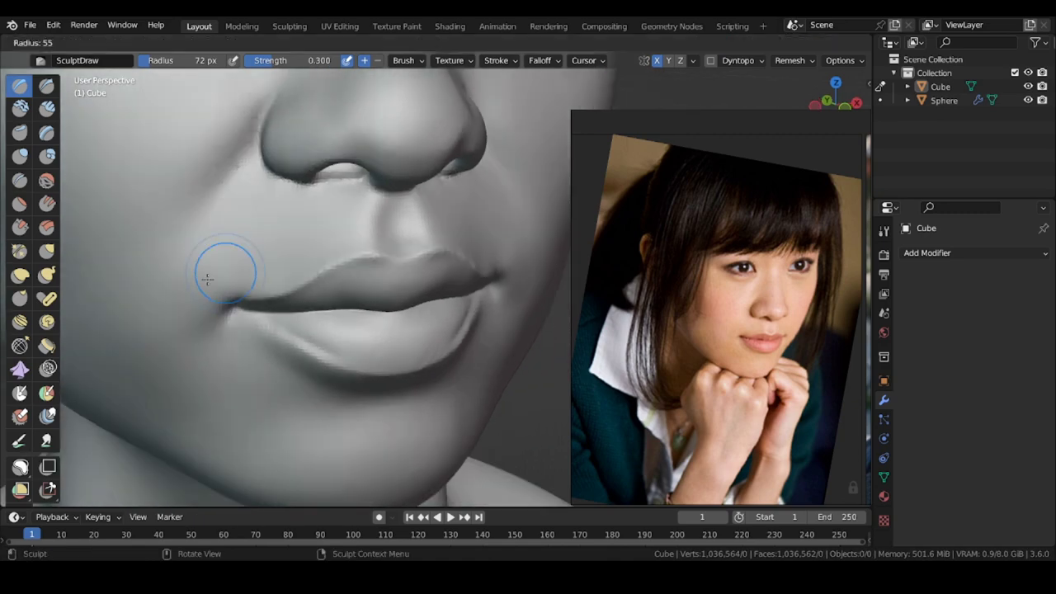
click(198, 281)
middle_drag(227, 280, 186, 276)
mouse_move(272, 269)
middle_down()
mouse_move(215, 245)
mouse_move(136, 246)
middle_up()
key(f)
middle_drag(225, 245, 410, 295)
click(323, 262)
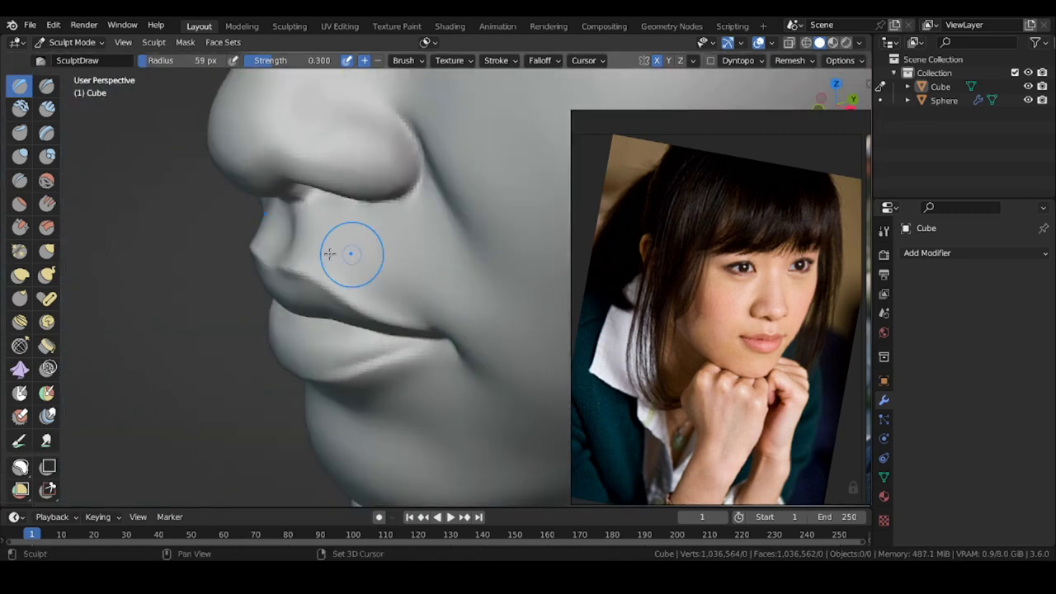
mouse_move(329, 253)
middle_down()
mouse_move(422, 236)
mouse_move(492, 337)
mouse_move(472, 349)
mouse_move(267, 291)
mouse_move(191, 329)
middle_up()
key(f)
click(363, 213)
- Reshape the outer corner of the eye with the Grab brush at a 120 px radius
scroll(377, 205, down, 3)
mouse_move(143, 233)
middle_down()
mouse_move(208, 268)
mouse_move(216, 290)
middle_up()
scroll(339, 216, up, 5)
mouse_move(330, 221)
middle_down()
mouse_move(333, 203)
mouse_move(458, 196)
mouse_move(233, 278)
mouse_move(321, 286)
mouse_move(255, 255)
mouse_move(257, 272)
mouse_move(210, 324)
mouse_move(222, 338)
middle_up()
scroll(346, 200, up, 3)
key(f)
click(441, 197)
scroll(261, 302, down, 7)
scroll(249, 212, up, 6)
mouse_move(249, 211)
middle_down()
mouse_move(176, 177)
mouse_move(241, 161)
mouse_move(297, 220)
mouse_move(351, 216)
mouse_move(285, 208)
middle_up()
key(g)
drag(257, 207, 237, 241)
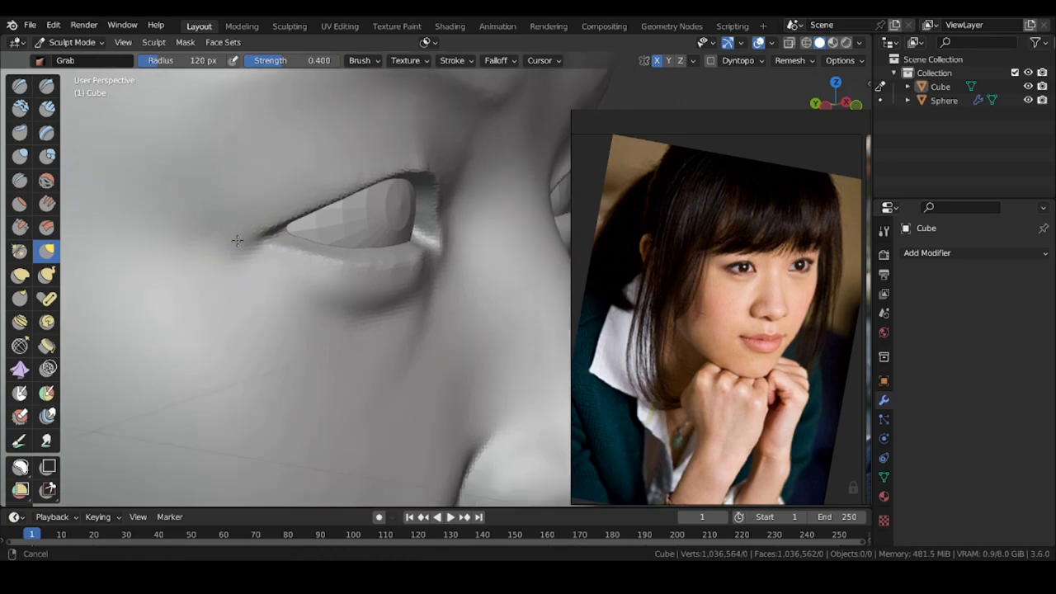
middle_drag(238, 241, 169, 247)
scroll(272, 285, down, 5)
- Browse the reference board and bring up the three-quarter photo of the woman with straight dark hair and a black top
shift+middle_drag(285, 294, 148, 303)
scroll(581, 314, down, 8)
middle_drag(596, 229, 652, 326)
scroll(643, 299, up, 7)
scroll(726, 317, up, 4)
scroll(702, 305, down, 3)
middle_drag(643, 272, 801, 240)
scroll(799, 240, down, 5)
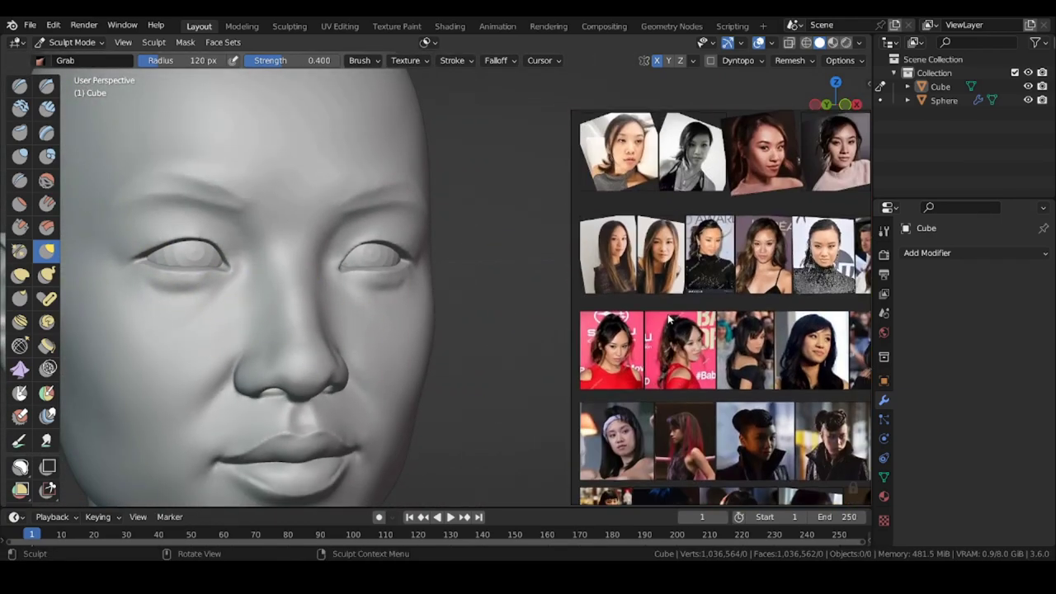
middle_drag(761, 152, 683, 232)
scroll(680, 229, up, 7)
middle_drag(784, 314, 577, 384)
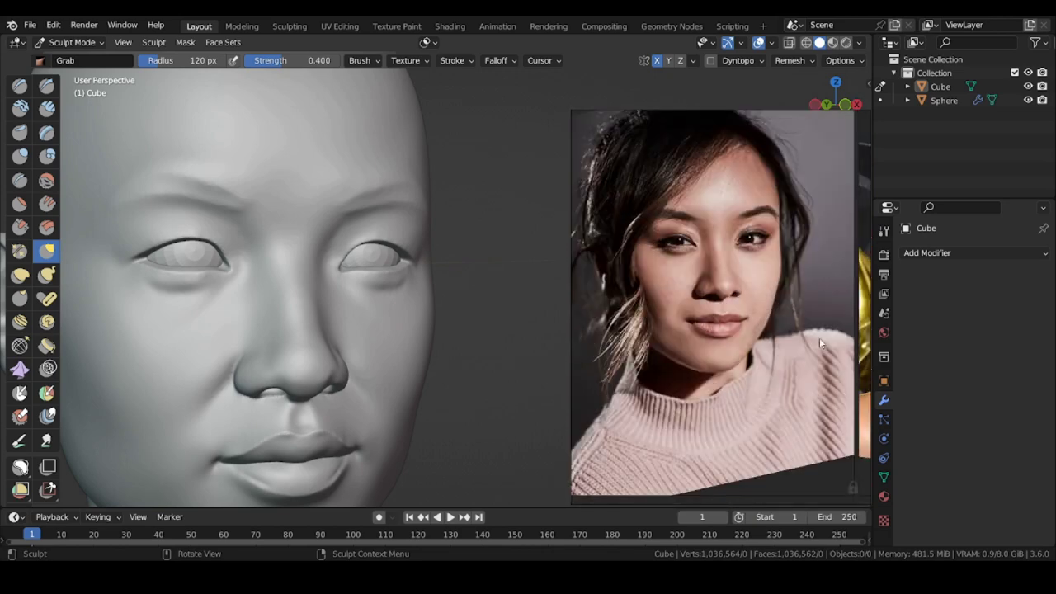
scroll(821, 341, down, 6)
middle_drag(825, 339, 726, 300)
scroll(825, 346, up, 8)
scroll(821, 351, down, 2)
scroll(643, 337, down, 1)
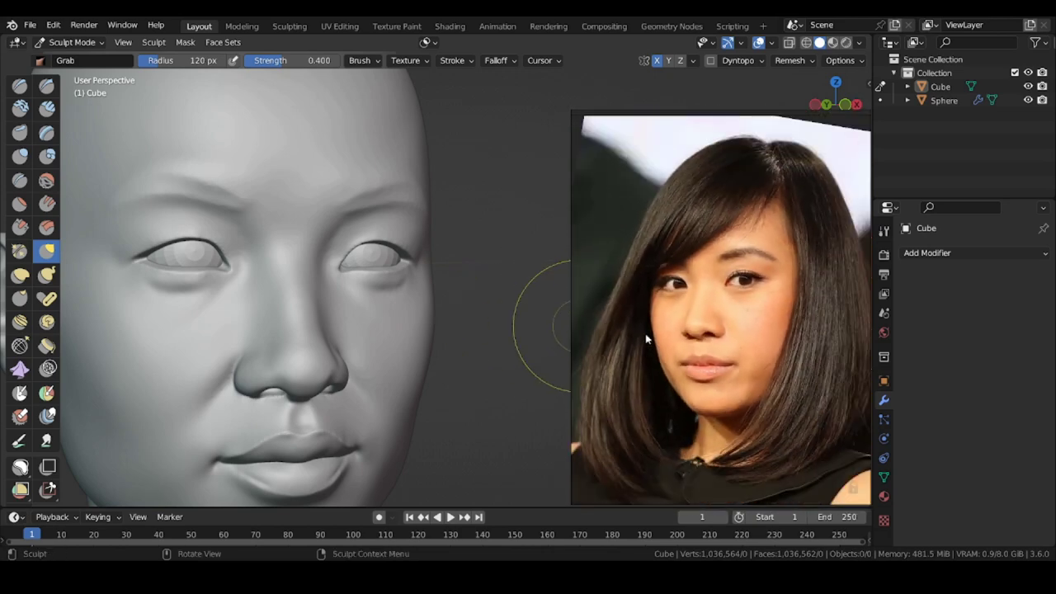
- Match the head's three-quarter view to the photo and adjust the lower cheek and jaw contour with the Grab brush at a 138 px radius
middle_drag(528, 326, 454, 314)
scroll(413, 310, down, 3)
middle_drag(255, 299, 188, 290)
key(f)
click(328, 312)
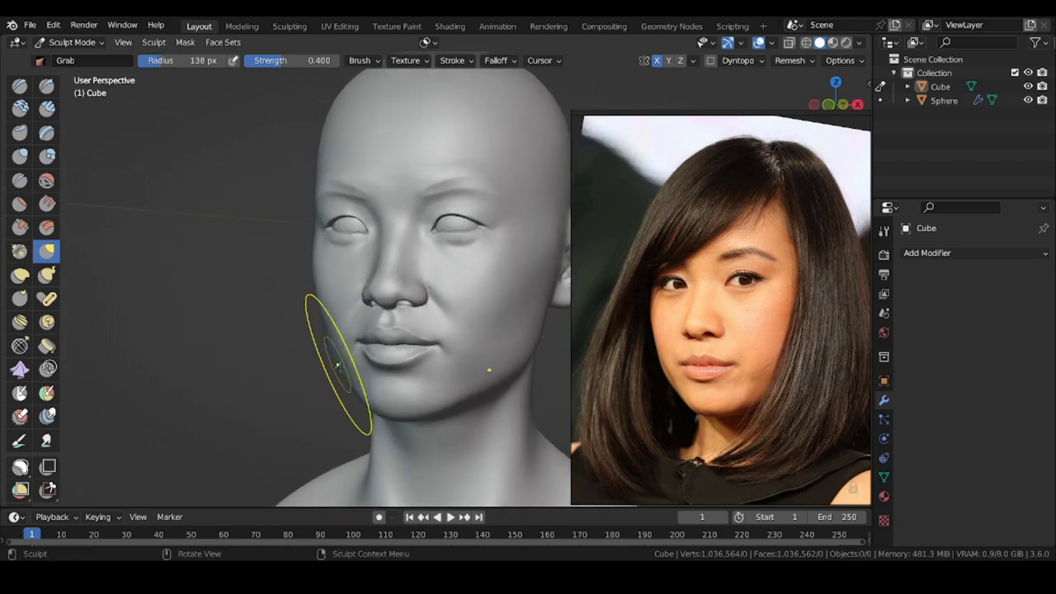
drag(337, 366, 345, 369)
mouse_move(294, 363)
middle_down()
mouse_move(286, 365)
mouse_move(299, 322)
middle_up()
scroll(334, 349, up, 2)
drag(334, 349, 330, 344)
key(f)
click(319, 344)
middle_drag(280, 340, 230, 343)
- Refine the lips and philtrum with the Draw brush at a 42 px radius
click(47, 87)
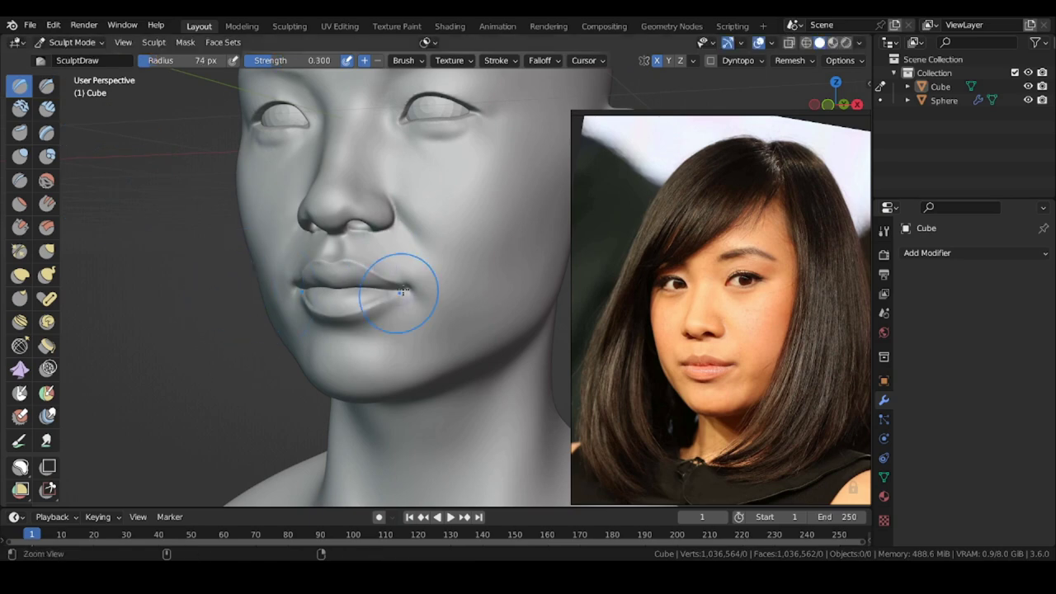
ctrl+middle_drag(403, 291, 405, 240)
key(f)
click(397, 296)
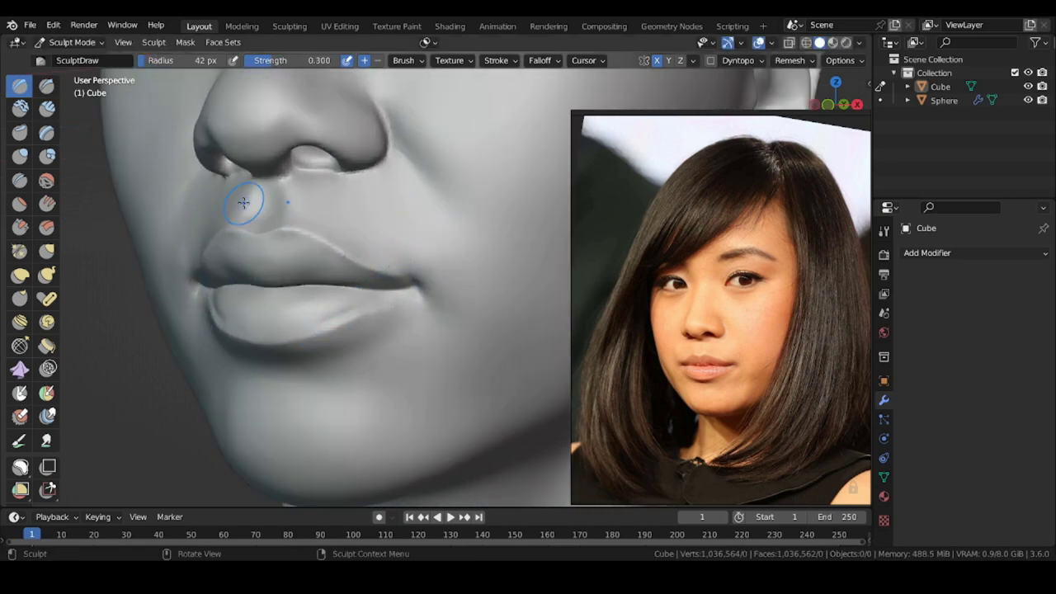
mouse_move(360, 345)
ctrl+middle_down()
mouse_move(370, 401)
mouse_move(382, 355)
ctrl+middle_up()
key(x)
middle_drag(478, 362, 458, 356)
middle_drag(458, 357, 409, 344)
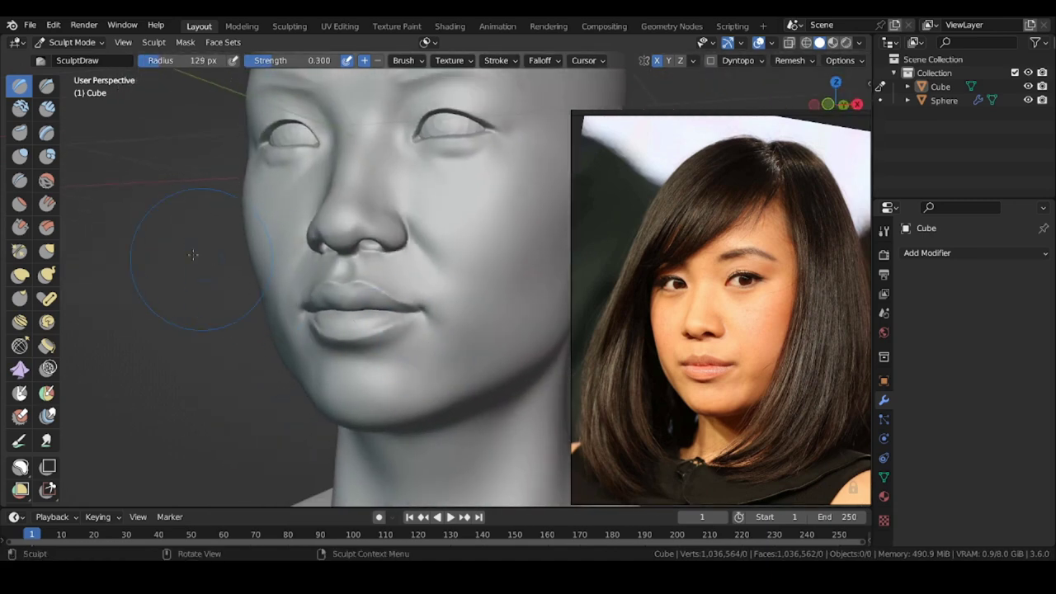
- Adjust the lower eyelid with the Grab brush at a radius of 84 px
ctrl+middle_drag(196, 250, 353, 177)
scroll(788, 348, up, 4)
click(47, 86)
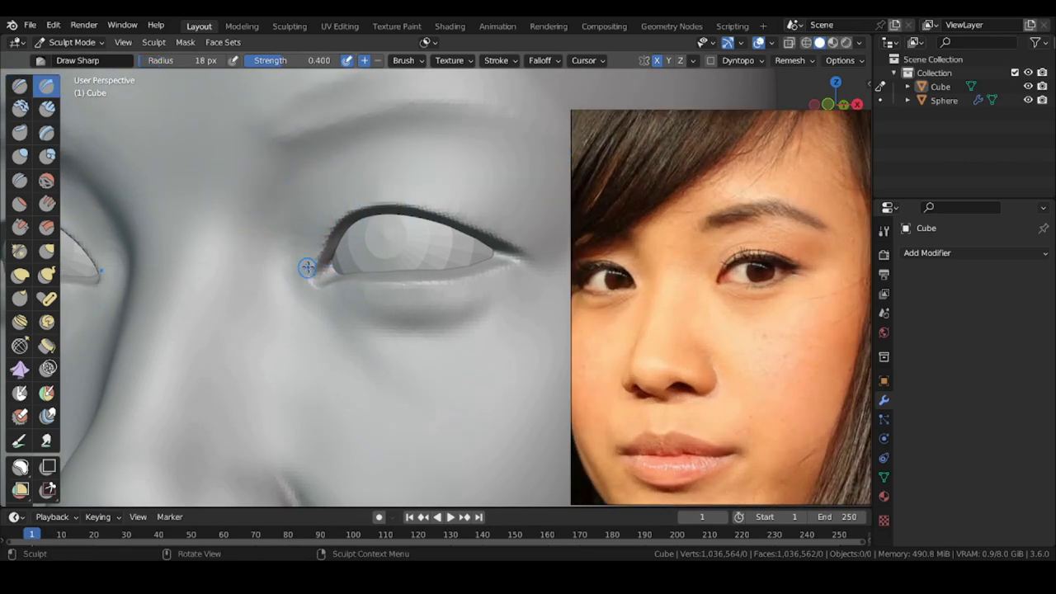
key(g)
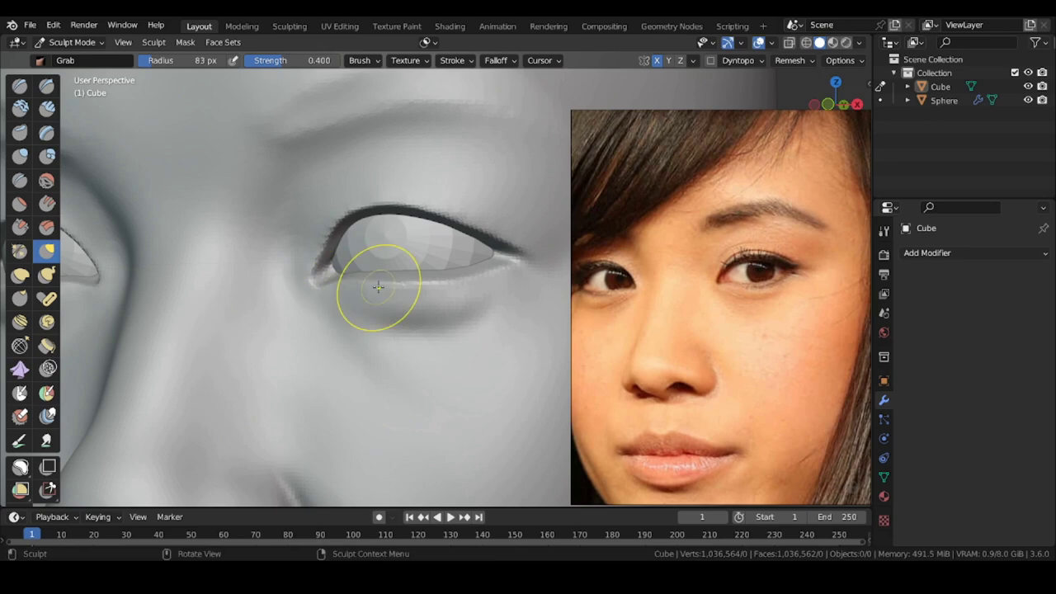
ctrl+middle_drag(385, 249, 379, 227)
drag(410, 284, 411, 278)
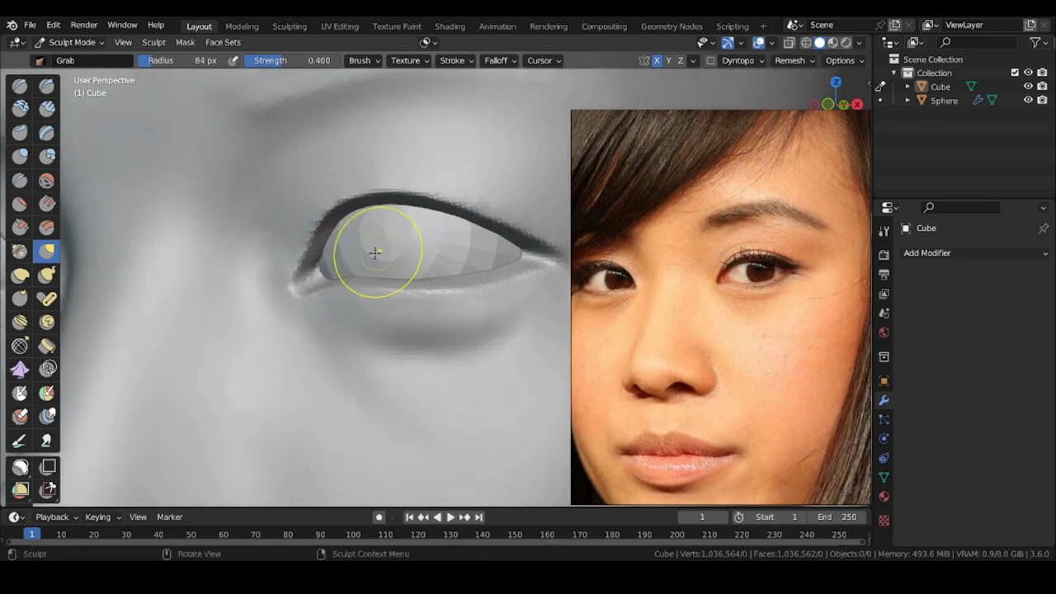
- Build up the rim of the lower eyelid with the Draw brush at a 47 px radius
middle_drag(297, 243, 272, 235)
key(x)
key(f)
click(420, 239)
scroll(421, 240, up, 1)
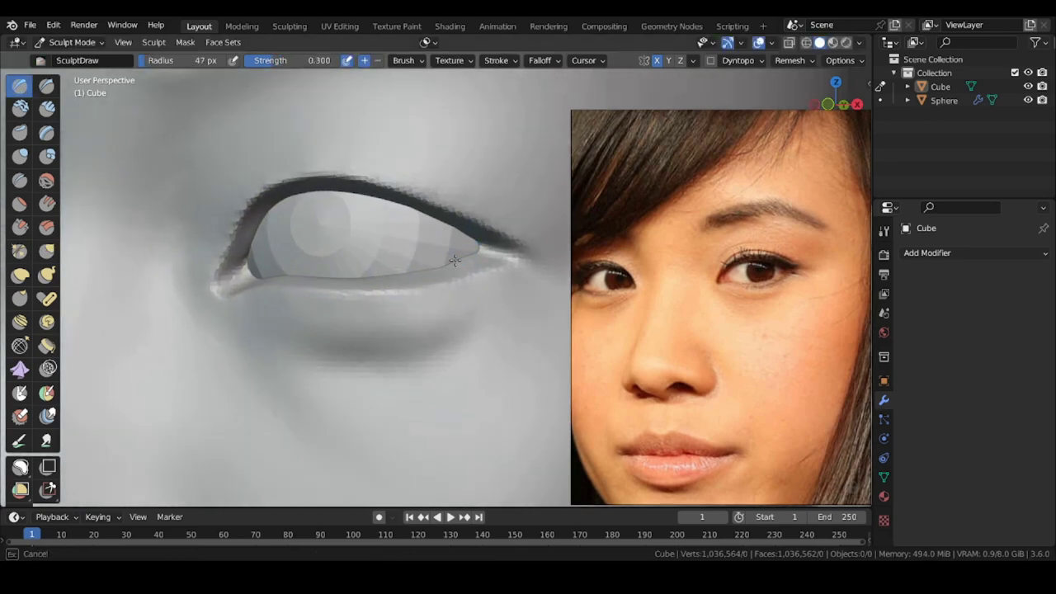
alt+drag(386, 263, 365, 206)
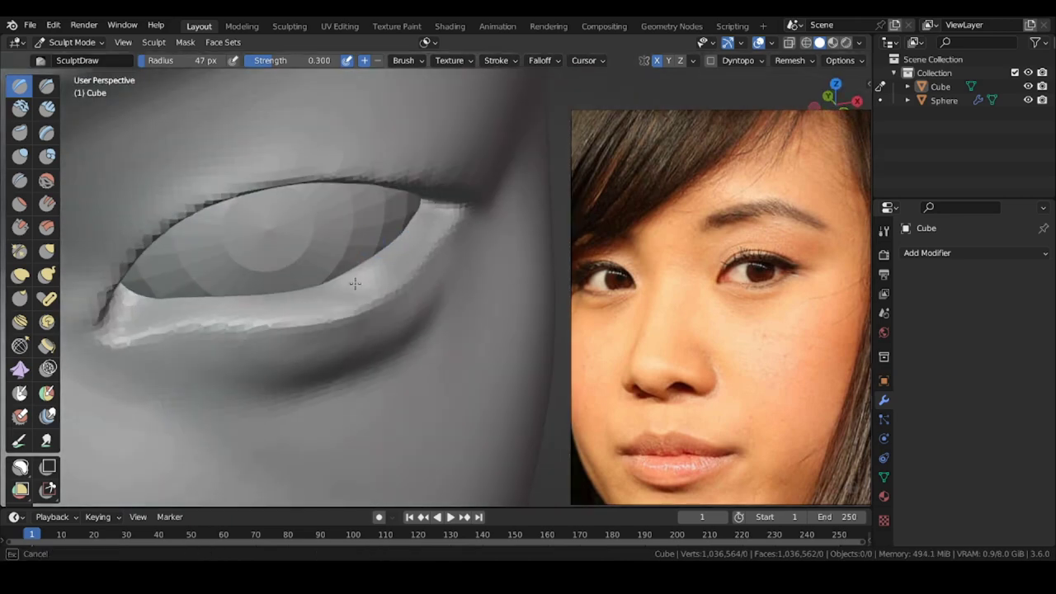
mouse_move(330, 251)
alt+mouse_down()
mouse_move(288, 205)
mouse_move(339, 247)
alt+mouse_up()
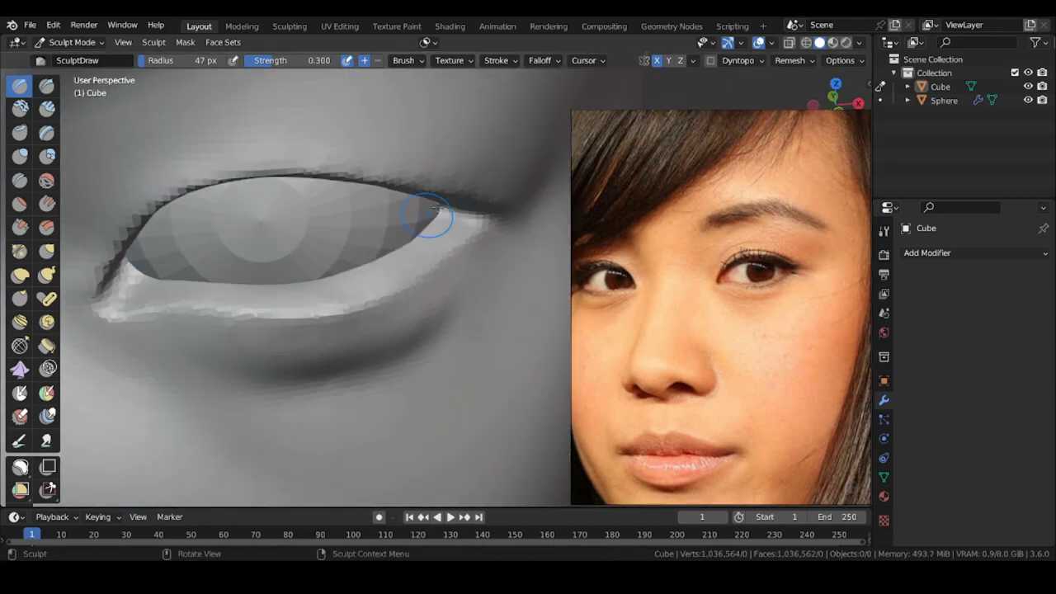
mouse_move(298, 262)
middle_down()
mouse_move(276, 207)
mouse_move(236, 216)
middle_up()
middle_drag(409, 240, 354, 224)
scroll(420, 259, down, 2)
scroll(417, 246, up, 1)
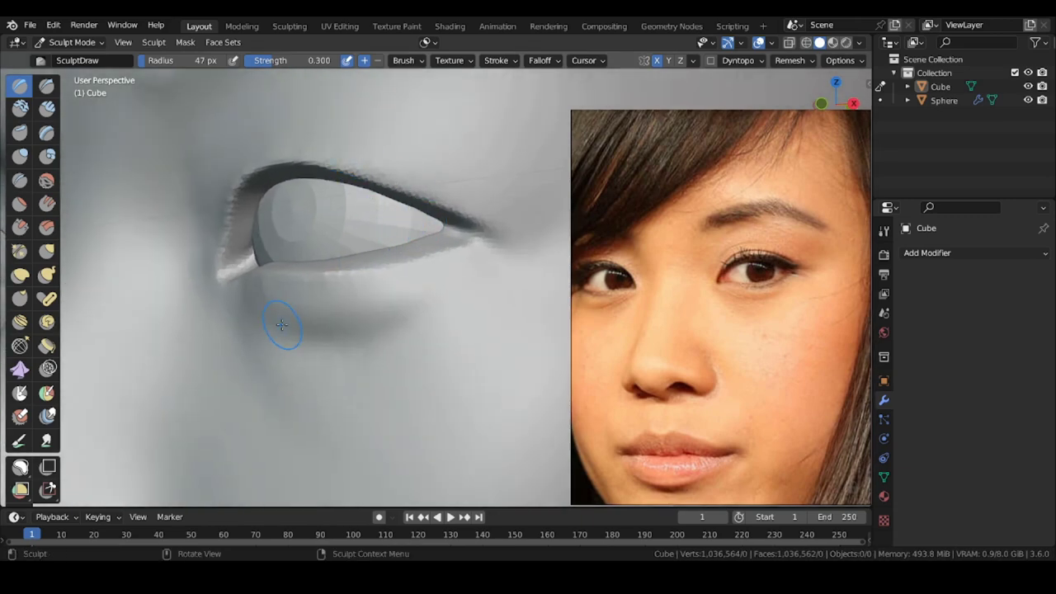
- Reshape the nostril rim with the Grab brush at a 140 px radius, comparing with the three-quarter photo
alt+drag(297, 235, 349, 285)
scroll(652, 322, down, 3)
alt+drag(220, 296, 191, 304)
middle_drag(190, 303, 150, 274)
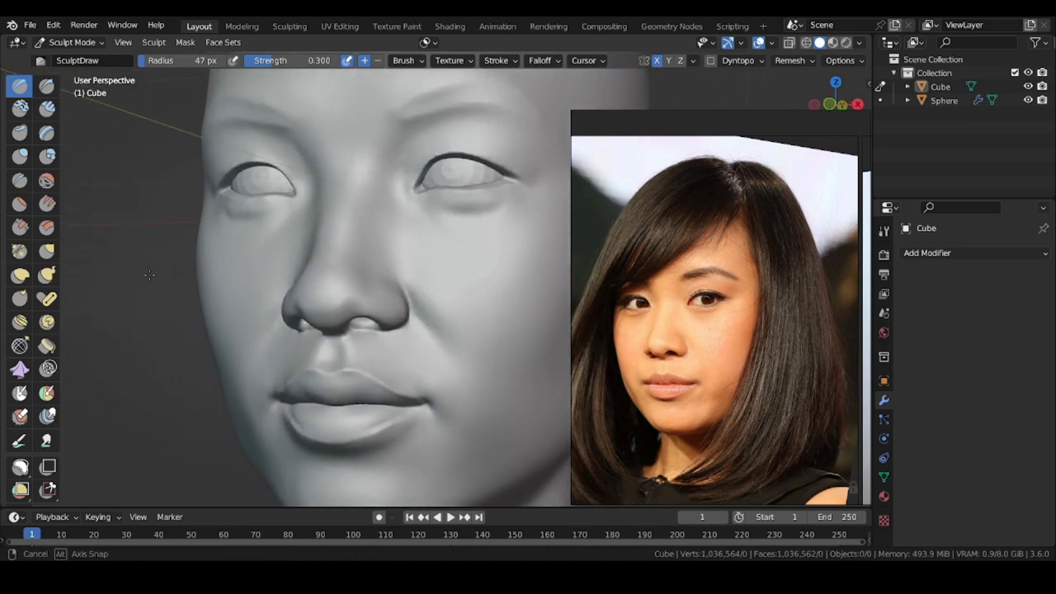
mouse_move(151, 275)
ctrl+alt+mouse_down()
mouse_move(154, 300)
mouse_move(148, 292)
ctrl+alt+mouse_up()
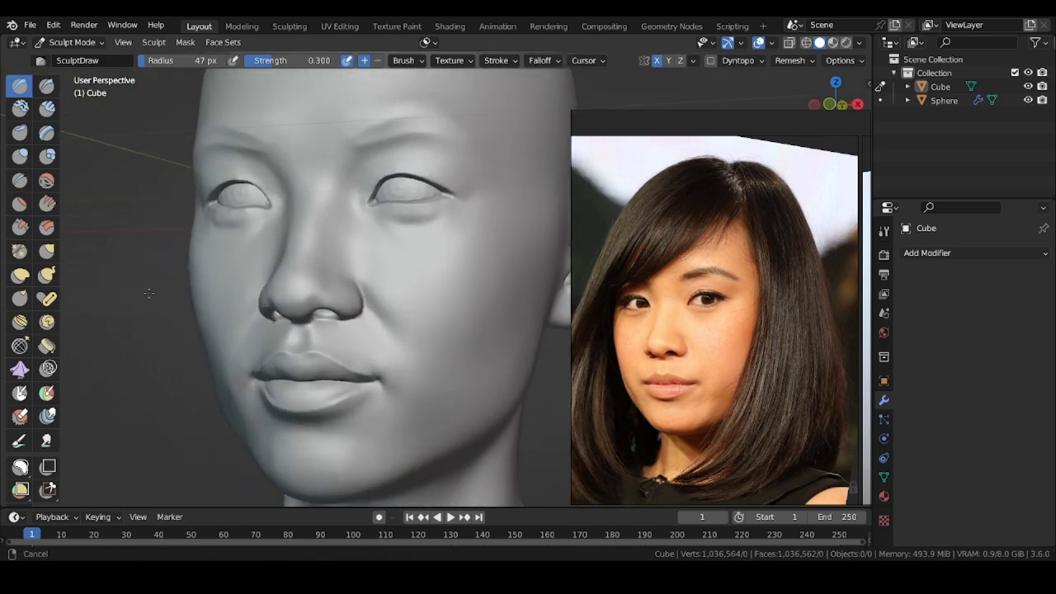
key(g)
ctrl+alt+drag(321, 299, 305, 209)
drag(362, 316, 406, 354)
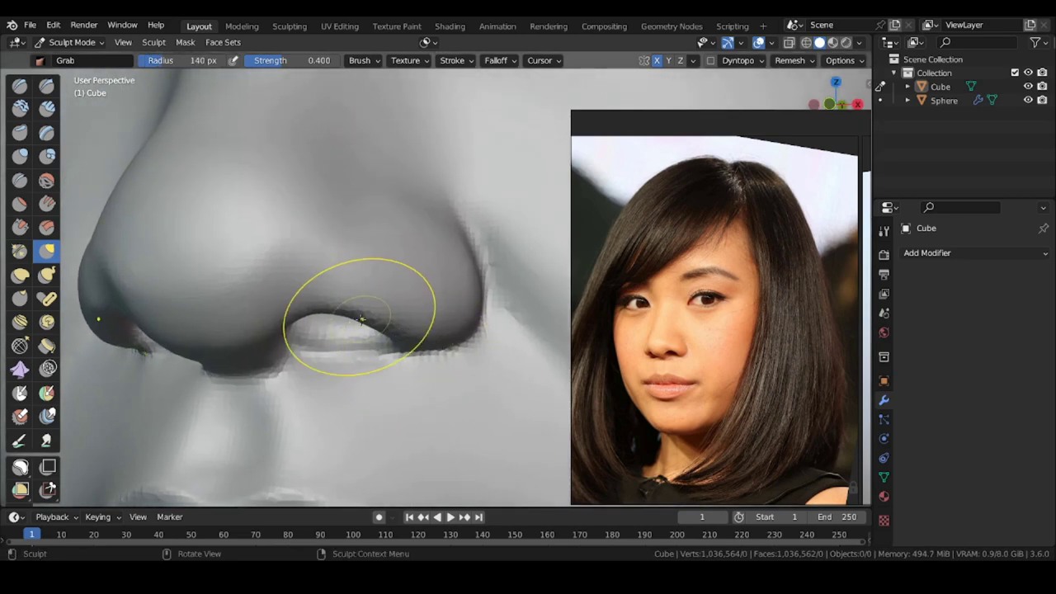
ctrl+alt+drag(358, 311, 356, 390)
alt+shift+drag(327, 288, 301, 352)
- Try to sharpen the lower eyelid's edge with the Draw Sharp brush at a 33 px radius
ctrl+alt+drag(331, 330, 371, 165)
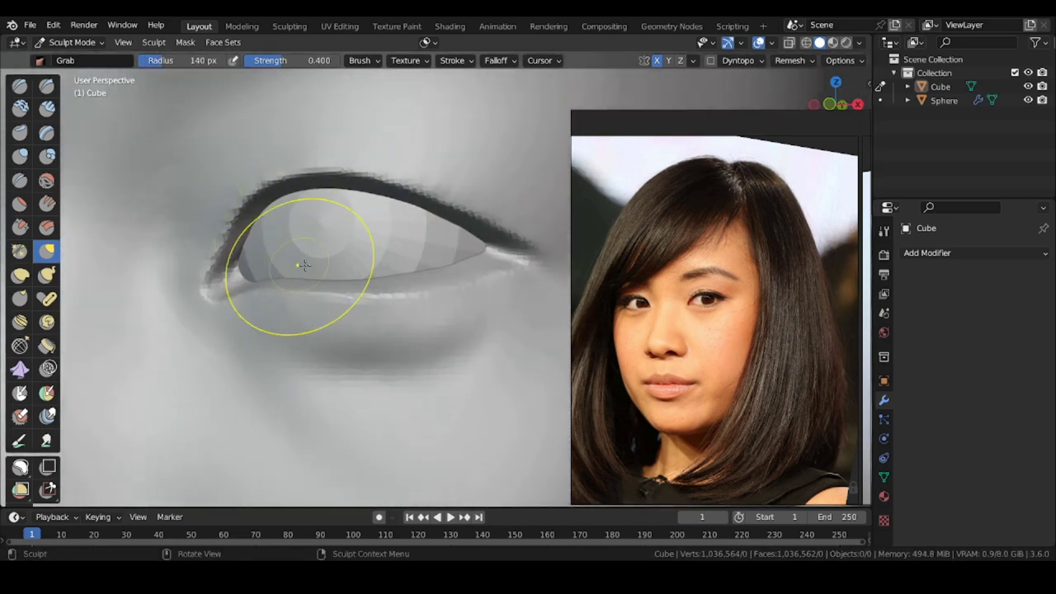
scroll(701, 298, up, 8)
click(47, 86)
key(f)
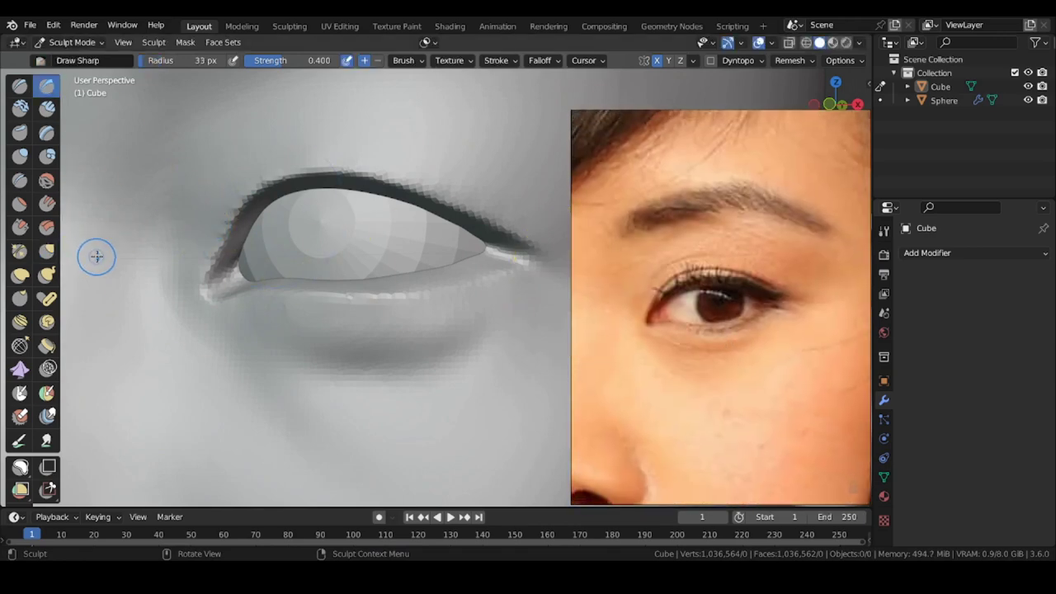
drag(504, 269, 446, 296)
mouse_move(495, 281)
mouse_down()
mouse_move(307, 302)
mouse_move(496, 279)
mouse_move(393, 274)
mouse_up()
key(ctrl+z)
key(ctrl+z)
key(ctrl+z)
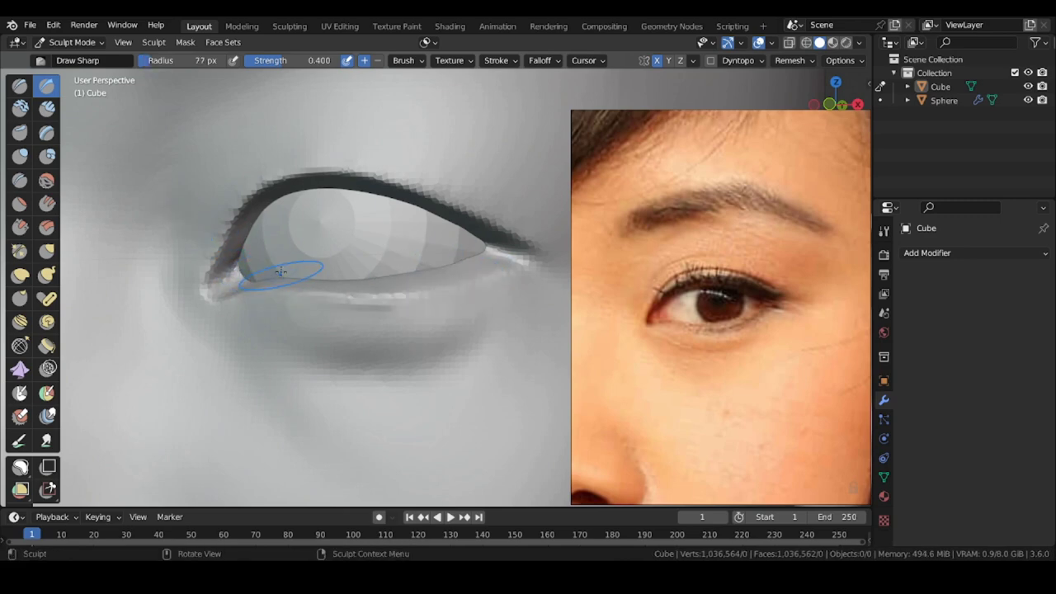
- Lasso-mask the lower eyelid and the cheek below the eye, and smooth the mask
key(q)
click(188, 252)
mouse_move(180, 320)
mouse_down()
mouse_move(358, 240)
mouse_move(169, 321)
mouse_up()
ctrl+middle_drag(184, 258, 194, 346)
mouse_move(168, 303)
mouse_down()
mouse_move(151, 453)
mouse_move(165, 307)
mouse_up()
click(186, 42)
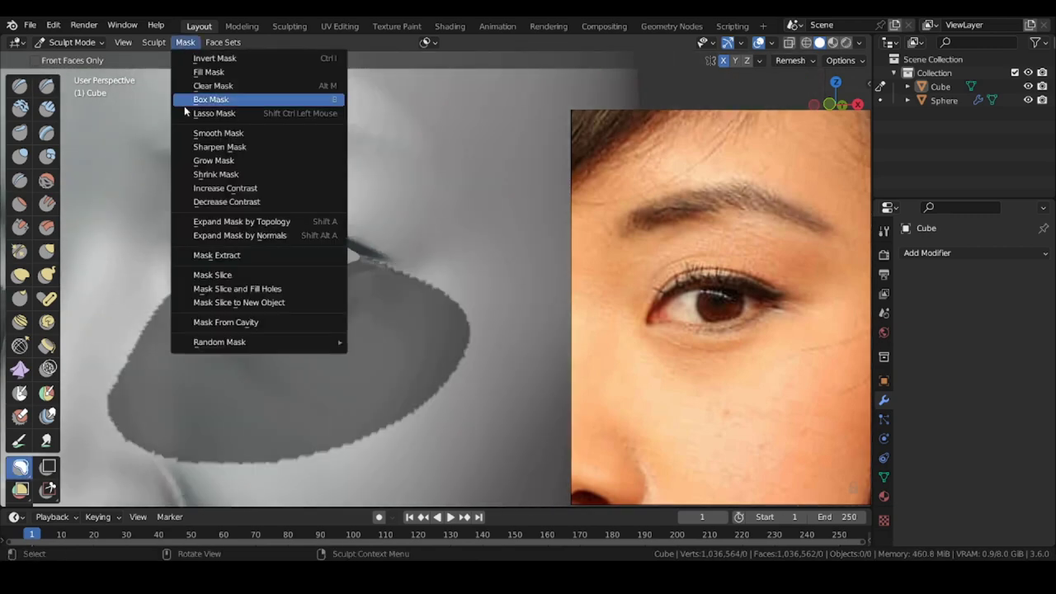
click(190, 133)
- Reshape the upper eyelid with the Grab brush at a 176 px radius to follow the eye in the photo
click(47, 274)
click(47, 252)
ctrl+middle_drag(261, 246, 272, 210)
key(f)
click(331, 244)
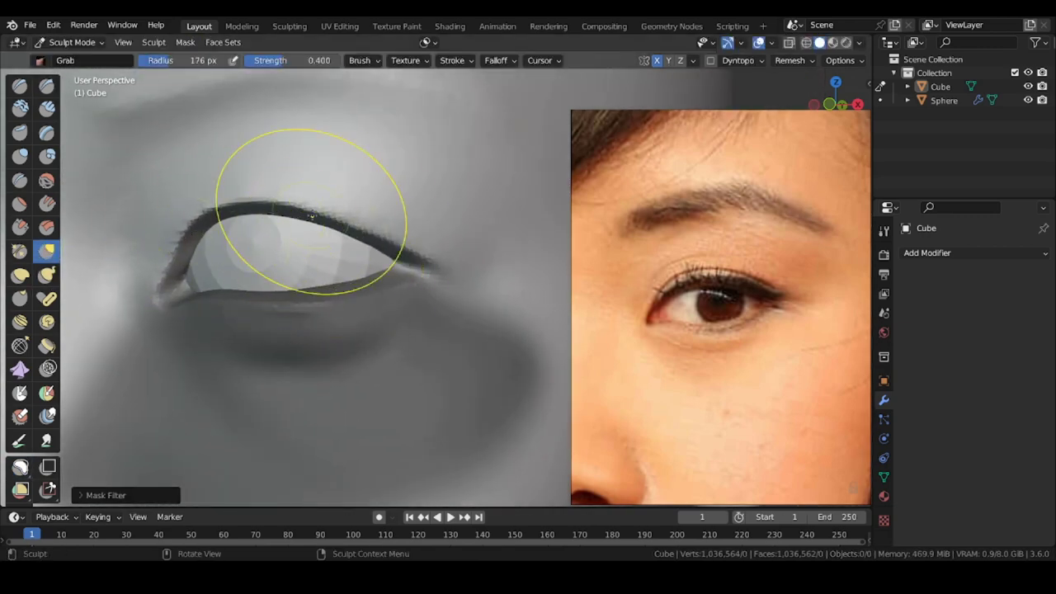
drag(313, 220, 320, 213)
drag(418, 260, 422, 261)
drag(345, 238, 346, 233)
drag(280, 219, 309, 224)
- Try to carve a fold above the upper eyelid with the Draw Sharp brush at a 17 px radius
click(46, 85)
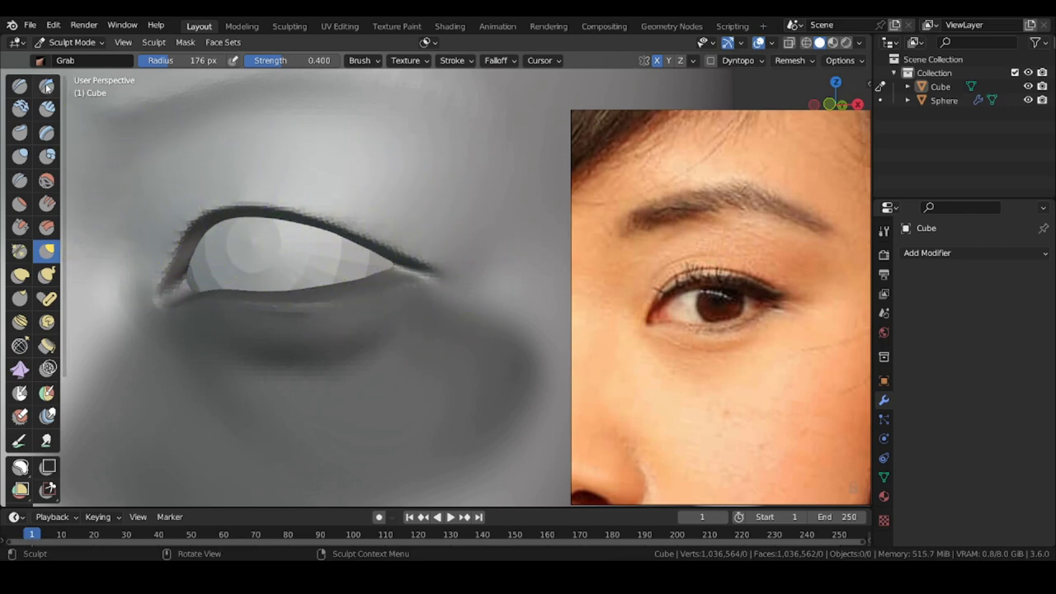
ctrl+middle_drag(366, 225, 368, 209)
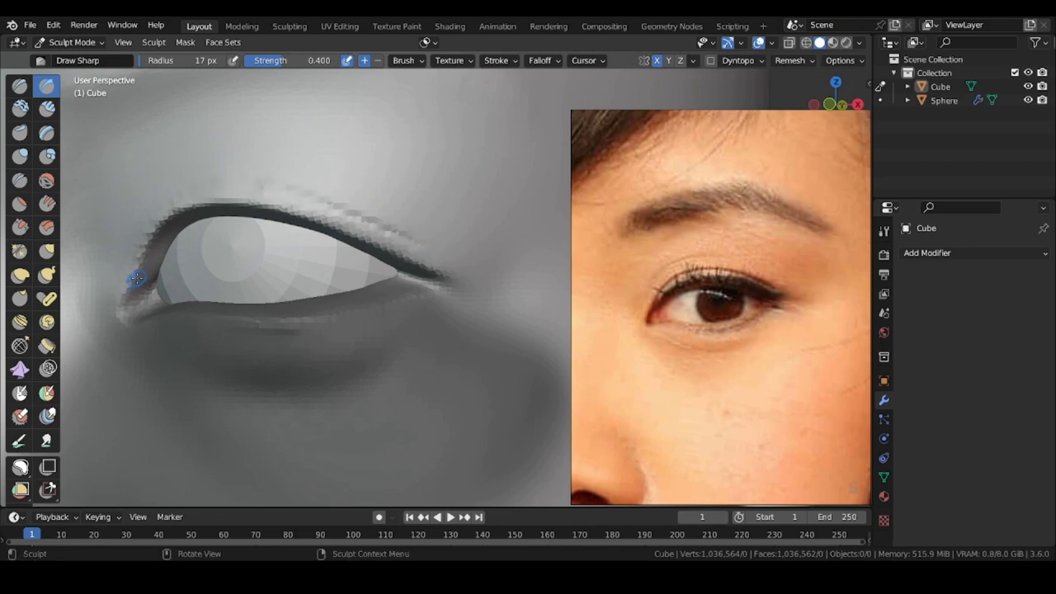
key(shift+f)
click(224, 248)
- Carve a fold above the upper eyelid with the Crease brush at a 17 px radius and strength 0.500
click(20, 180)
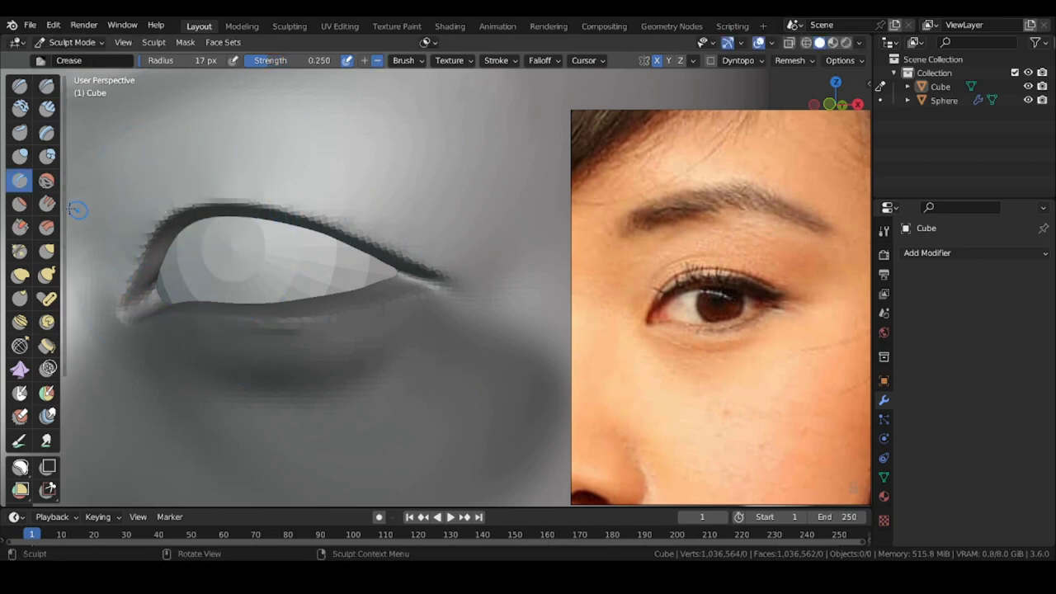
drag(122, 284, 123, 287)
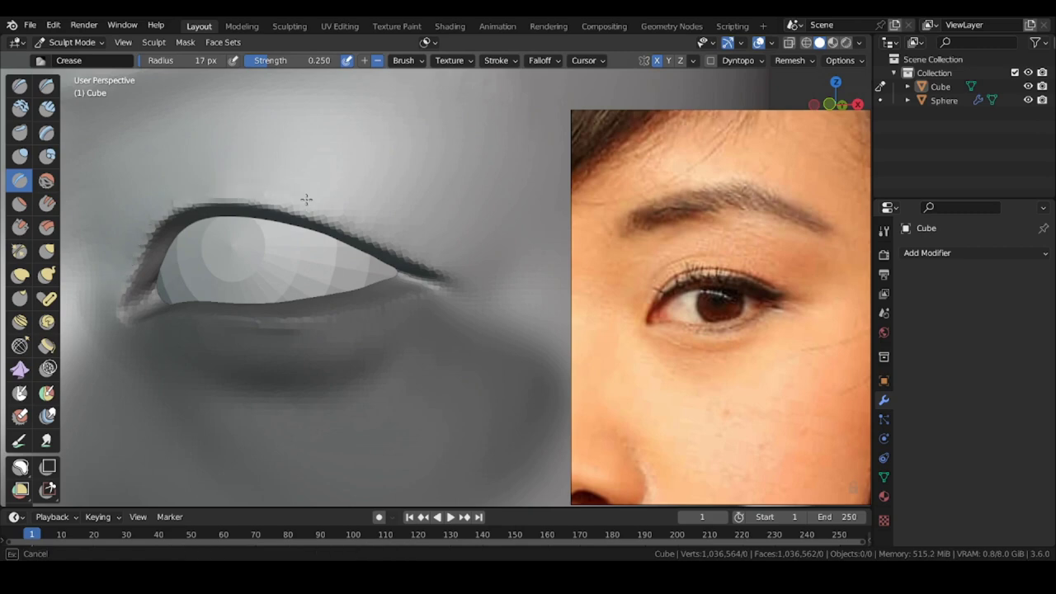
drag(306, 200, 449, 282)
key(shift+f)
click(417, 347)
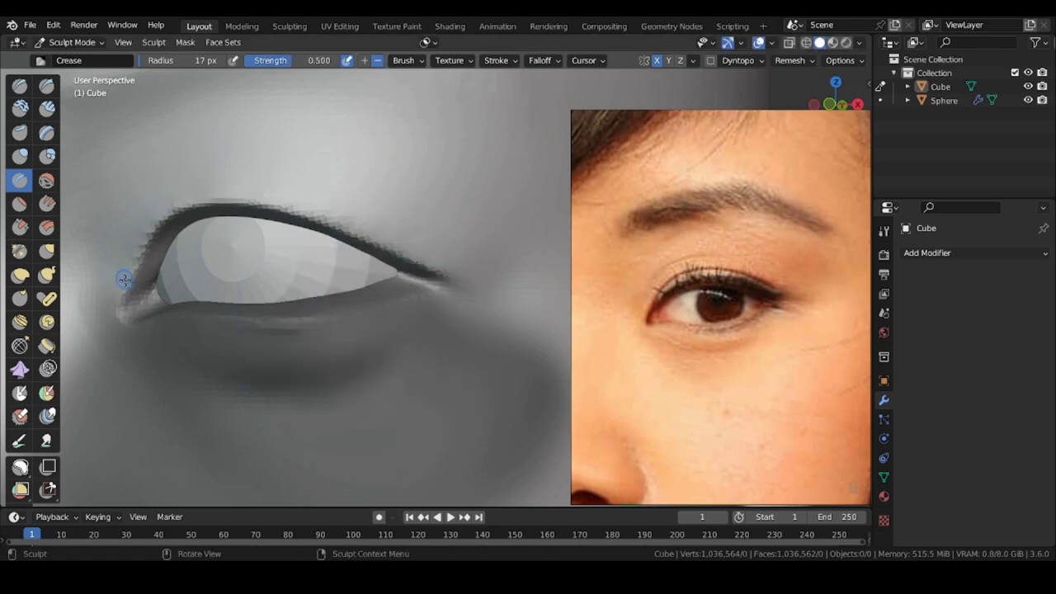
drag(124, 279, 159, 204)
drag(318, 200, 437, 272)
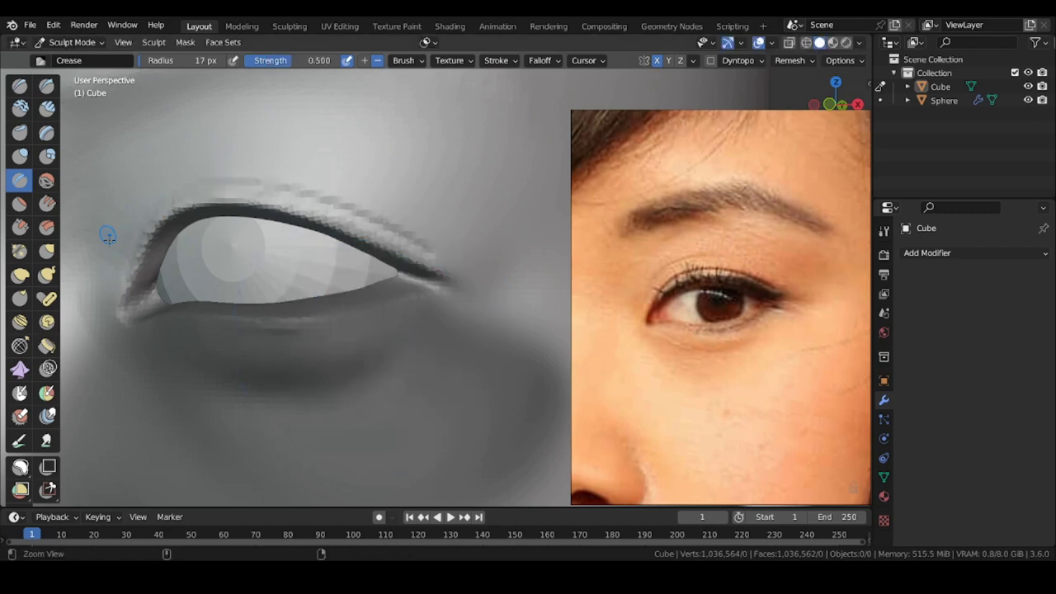
- Deepen the upper eyelid fold from the inner corner to the outer end with the Crease brush, reducing its radius to 8 px
ctrl+middle_drag(108, 237, 124, 306)
middle_drag(272, 285, 330, 289)
scroll(578, 312, down, 5)
mouse_move(462, 289)
shift+middle_down()
mouse_move(370, 307)
mouse_move(335, 293)
mouse_move(301, 301)
mouse_move(297, 217)
mouse_move(275, 232)
shift+middle_up()
scroll(722, 288, up, 5)
drag(289, 280, 300, 263)
drag(435, 226, 526, 259)
mouse_move(289, 274)
mouse_down()
mouse_move(523, 257)
mouse_move(383, 215)
mouse_move(533, 265)
mouse_up()
mouse_move(288, 276)
mouse_down()
mouse_move(500, 250)
mouse_move(344, 210)
mouse_move(301, 217)
mouse_up()
key(f)
click(444, 256)
key(f)
click(437, 260)
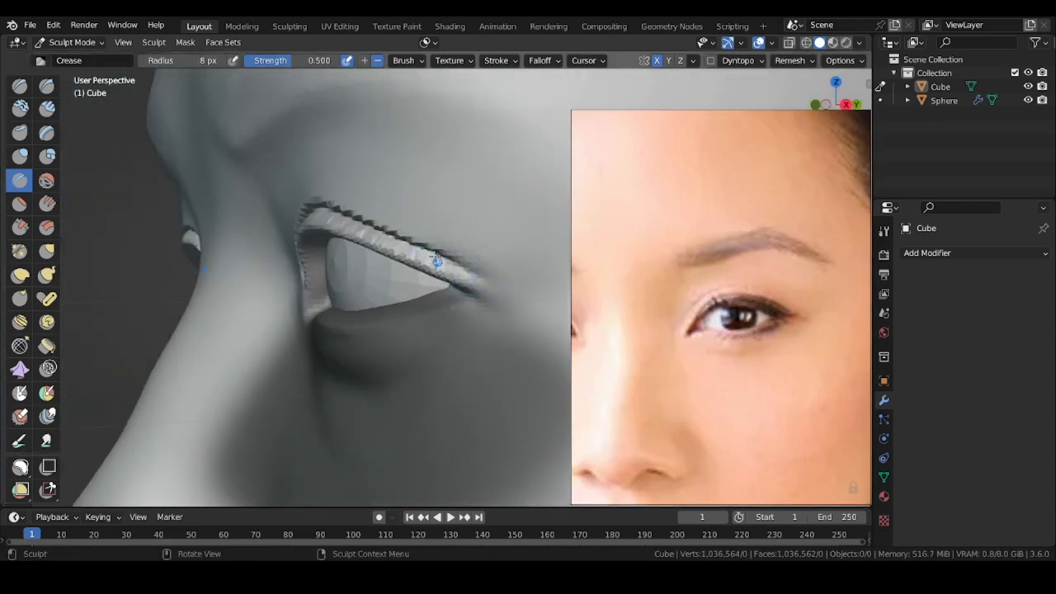
- Adjust the shape of the upper eyelid and its fold with the Grab brush at radii of 101 px and 56 px
middle_drag(260, 185, 251, 221)
key(g)
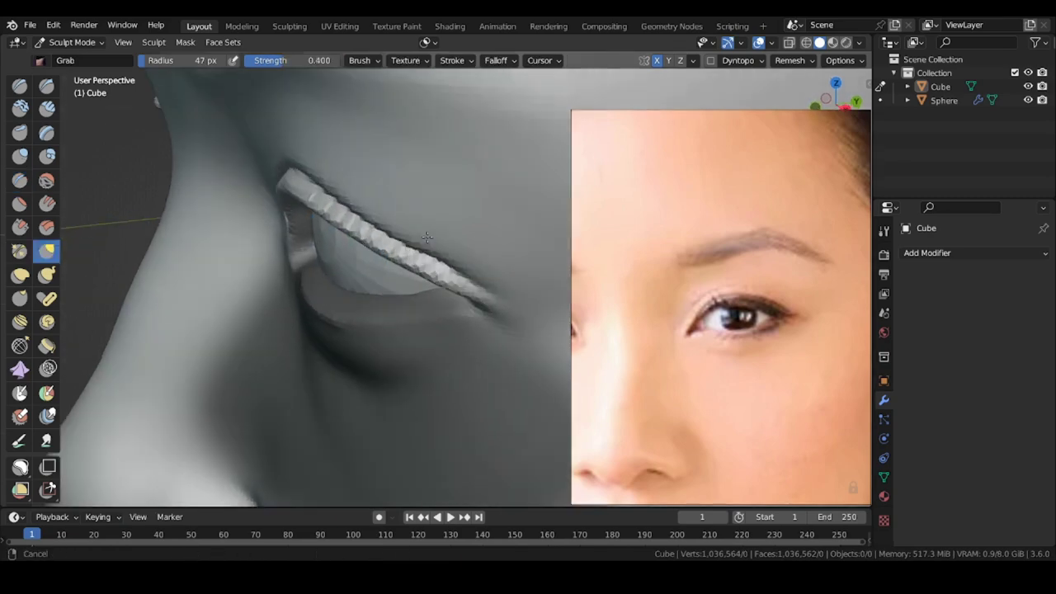
alt+drag(408, 238, 452, 257)
key(f)
click(471, 257)
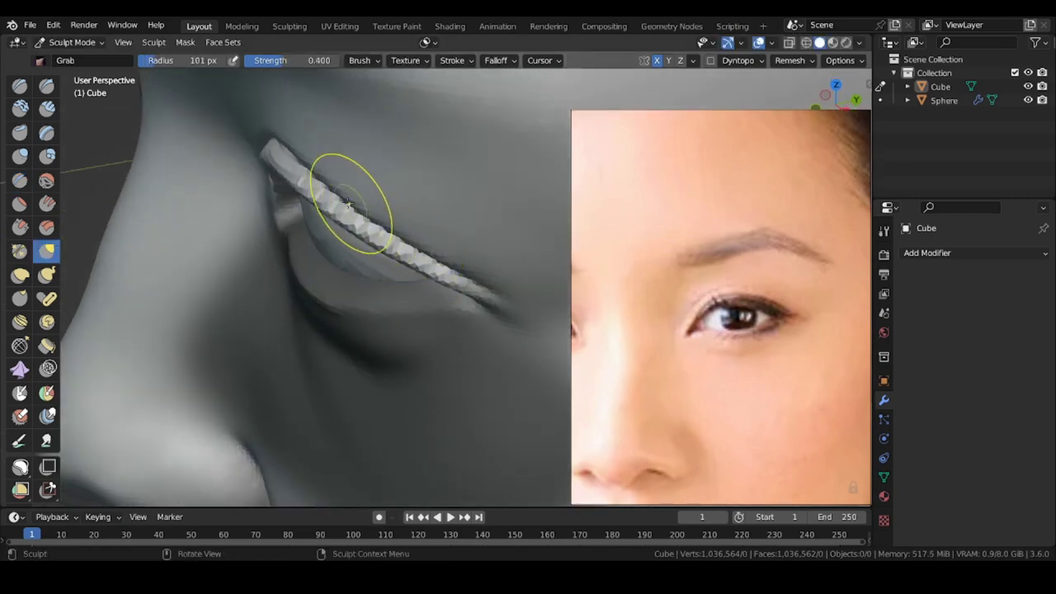
alt+drag(258, 217, 305, 209)
mouse_move(198, 202)
alt+mouse_down()
mouse_move(261, 188)
mouse_move(294, 204)
mouse_move(212, 57)
alt+mouse_up()
key(f)
click(273, 206)
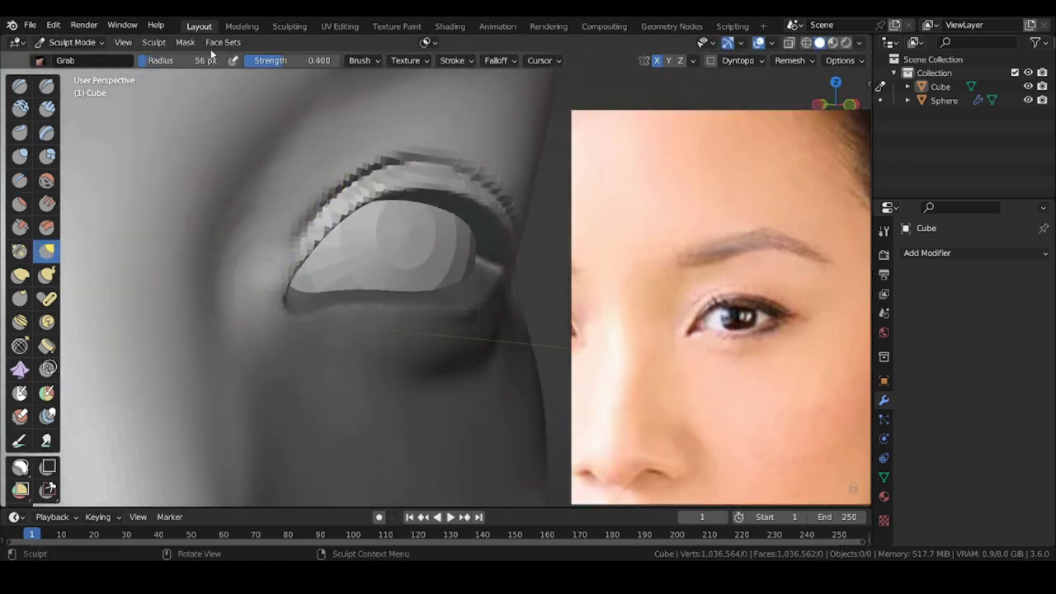
alt+drag(284, 246, 238, 241)
- Sharpen the inner part of the eyelid fold with Draw Sharp at 38 px and build up the adjacent skin with the Draw brush at 42 px
click(47, 86)
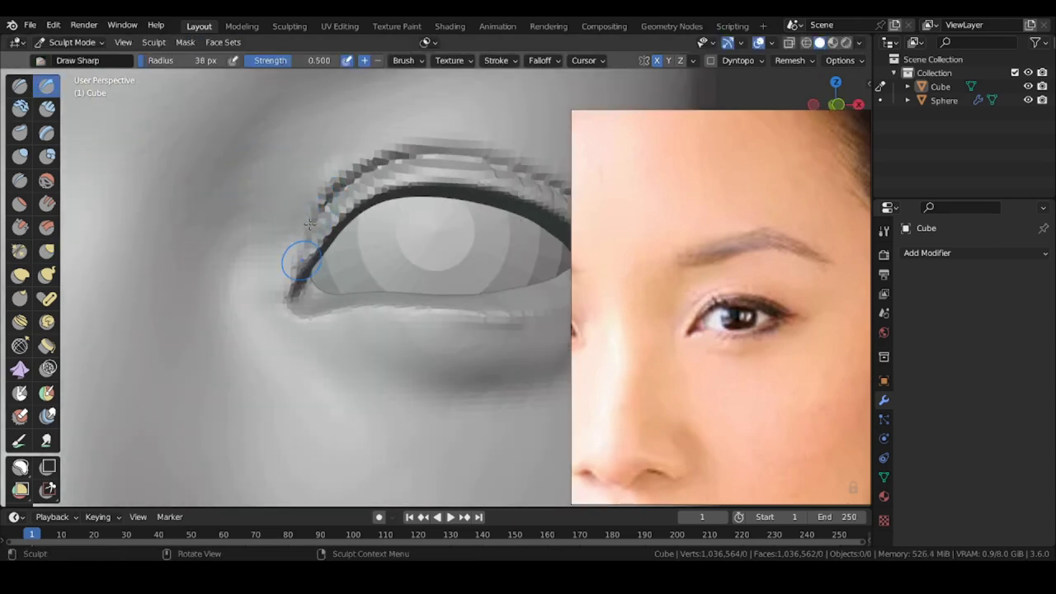
mouse_move(312, 227)
alt+mouse_down()
mouse_move(328, 211)
mouse_move(289, 196)
mouse_move(277, 220)
alt+mouse_up()
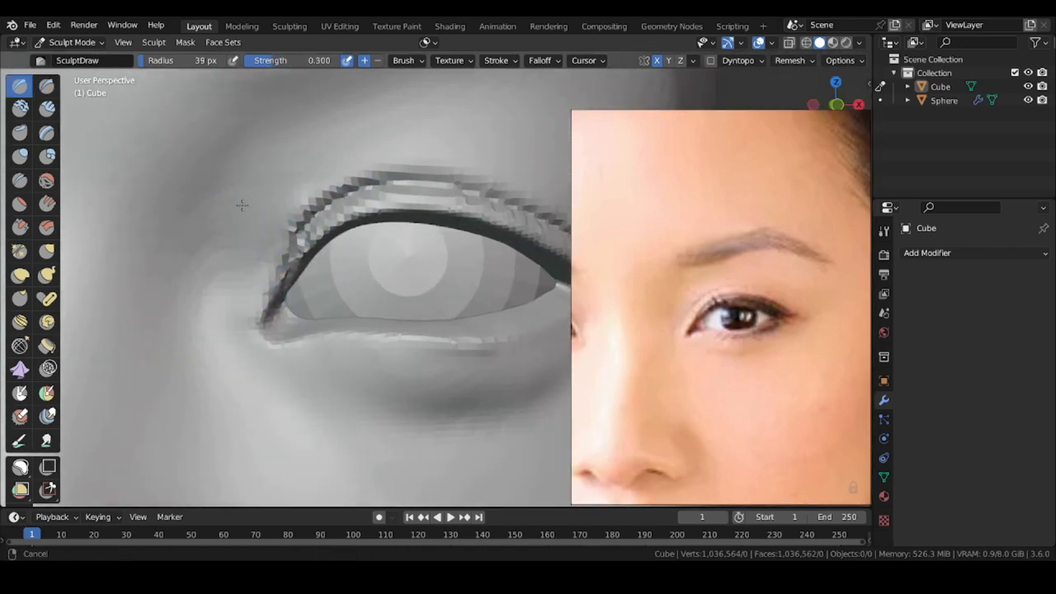
ctrl+middle_drag(241, 205, 279, 216)
mouse_move(297, 181)
shift+middle_down()
mouse_move(201, 193)
mouse_move(172, 251)
mouse_move(213, 225)
shift+middle_up()
middle_drag(264, 179, 252, 189)
shift+drag(229, 212, 222, 228)
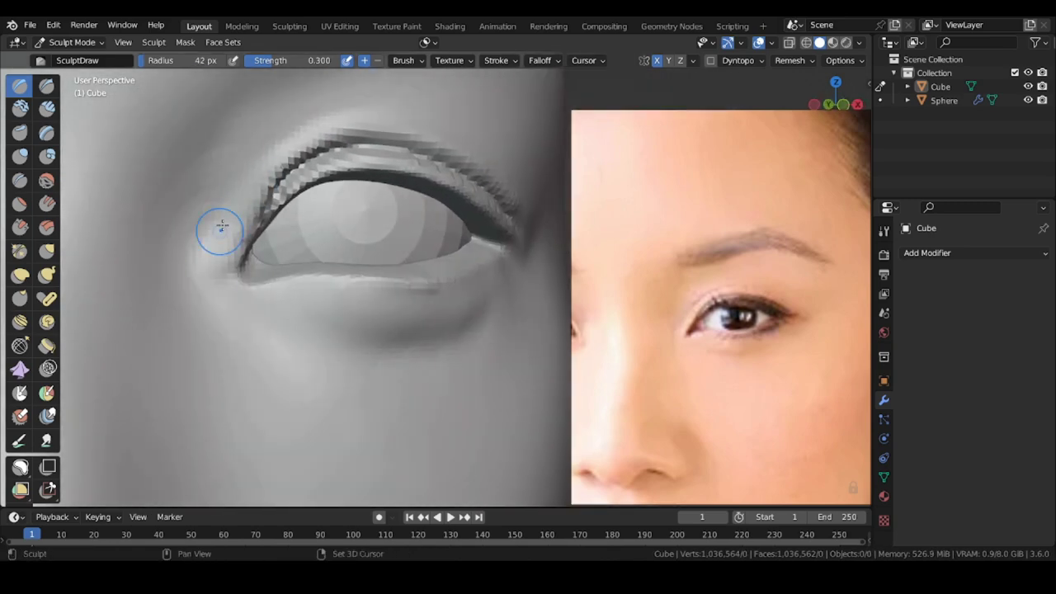
key(f)
click(224, 230)
- Try to crease the skin above the inner part of the eyelid fold with the Crease brush at a 30 px radius
click(19, 180)
shift+middle_drag(192, 173, 189, 214)
drag(222, 243, 307, 170)
middle_drag(257, 228, 220, 236)
key(ctrl+z)
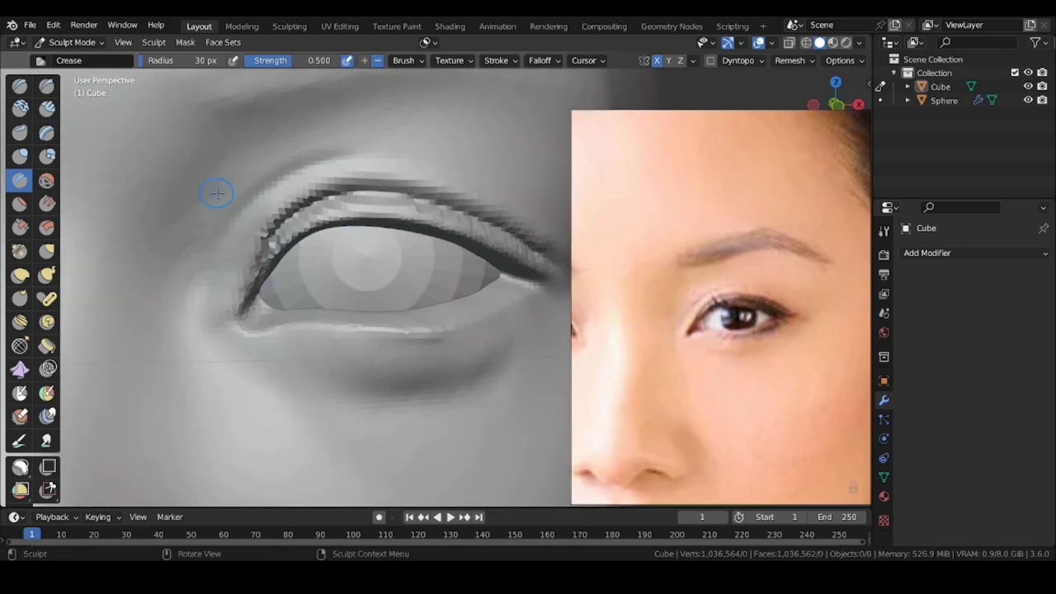
- Examine the whole face from the front and compare its eyes with a close-up of another reference photo
mouse_move(362, 165)
middle_down()
mouse_move(330, 162)
mouse_move(207, 220)
mouse_move(222, 203)
mouse_move(208, 226)
mouse_move(421, 277)
middle_up()
scroll(207, 228, down, 4)
scroll(603, 284, down, 10)
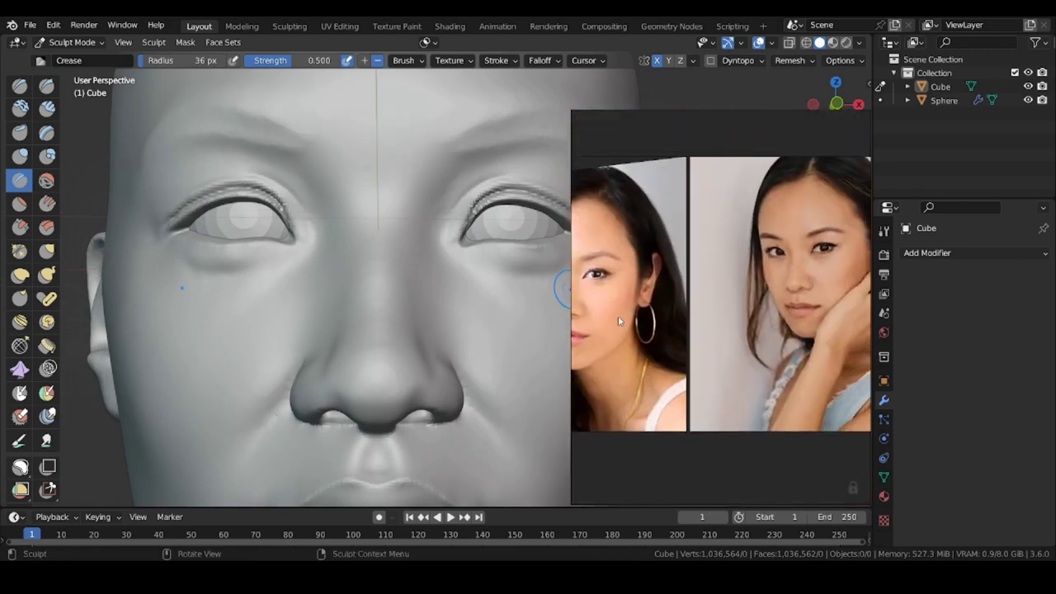
middle_drag(574, 345, 880, 151)
mouse_move(694, 404)
middle_down()
mouse_move(662, 312)
mouse_move(640, 132)
middle_up()
mouse_move(577, 369)
middle_down()
mouse_move(528, 243)
mouse_move(660, 208)
middle_up()
scroll(754, 419, up, 10)
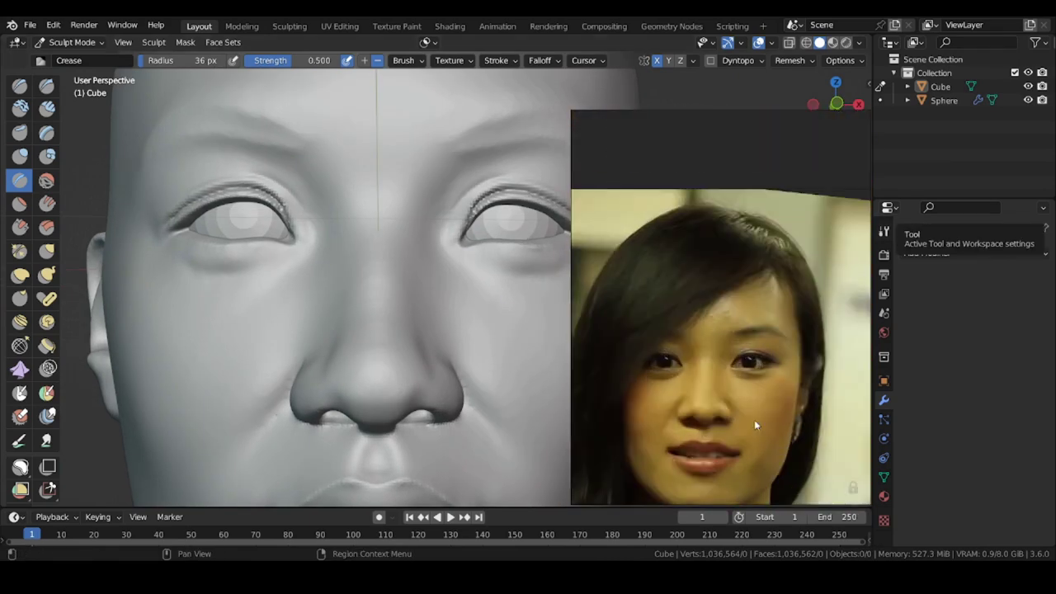
mouse_move(443, 281)
middle_down()
mouse_move(321, 265)
mouse_move(328, 210)
middle_up()
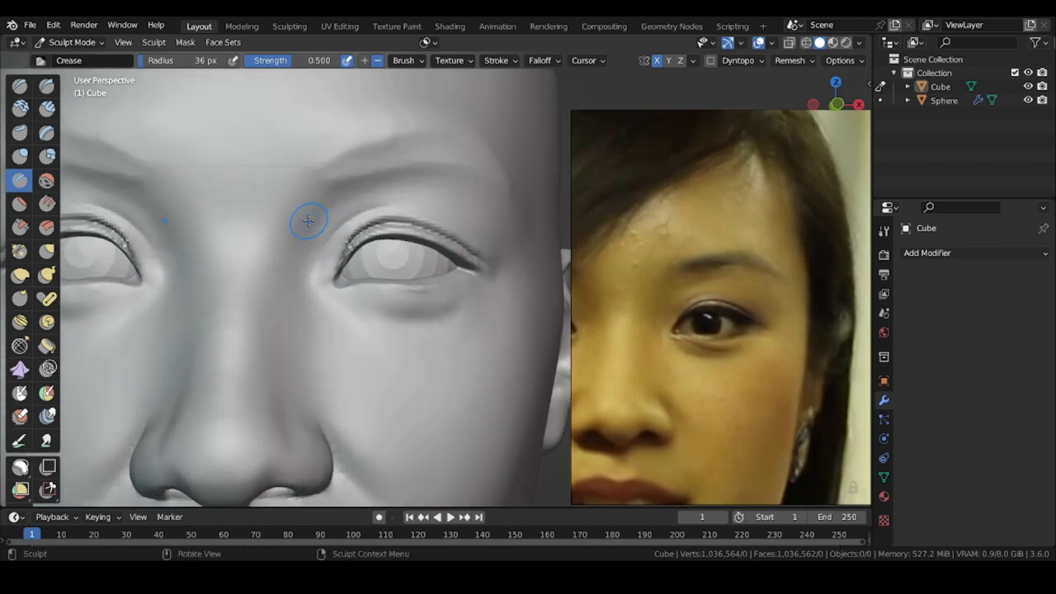
- Define the lower eyelid with Draw Sharp at 36 px and flatten its rim with the Scrape/Peaks brush at 60 px
click(47, 86)
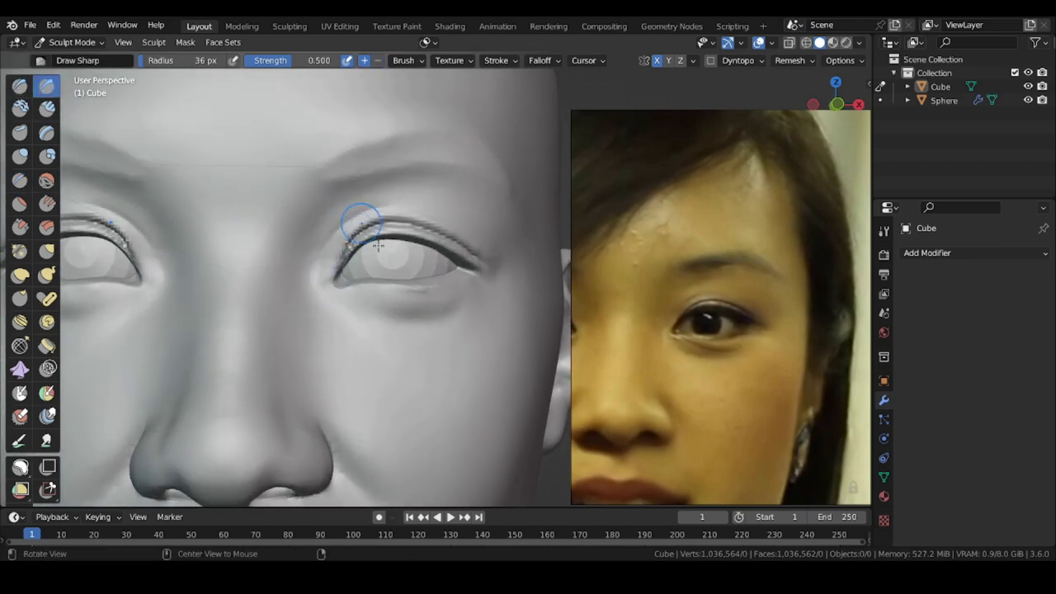
middle_drag(360, 223, 325, 234)
ctrl+middle_drag(325, 235, 327, 186)
drag(484, 274, 322, 290)
key(shift+t)
mouse_move(405, 248)
middle_down()
mouse_move(434, 280)
mouse_move(487, 277)
middle_up()
shift+drag(498, 275, 412, 302)
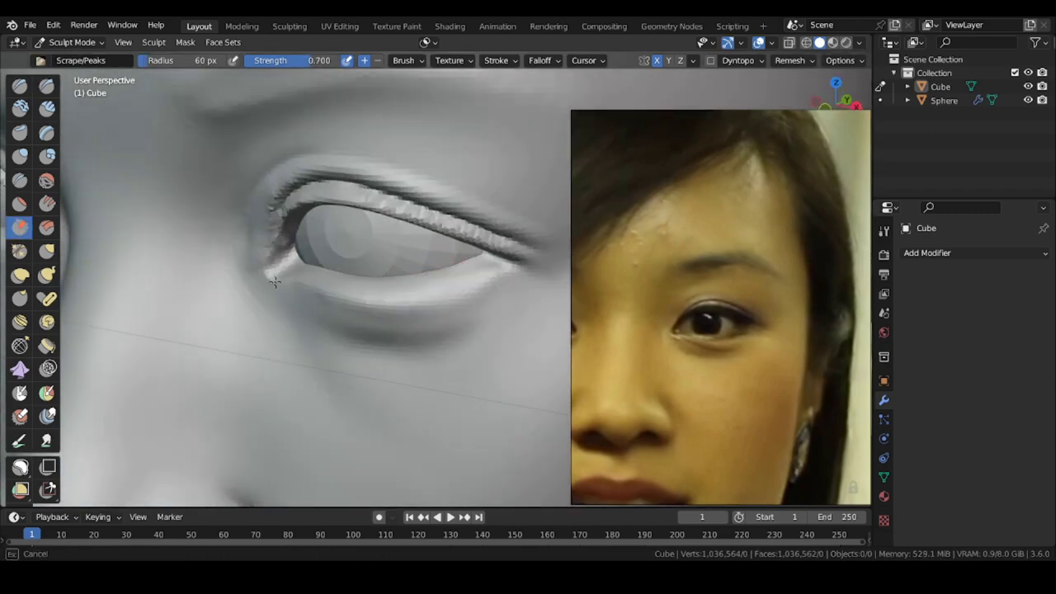
shift+drag(275, 282, 273, 280)
- Carve a groove under the outer half of the lower eyelid with the Draw Sharp brush at a 30 px radius
click(47, 86)
mouse_move(314, 223)
middle_down()
mouse_move(281, 221)
mouse_move(282, 198)
middle_up()
key(bracketright)
drag(507, 257, 415, 309)
mouse_move(479, 275)
mouse_down()
mouse_move(451, 299)
mouse_move(373, 314)
mouse_move(467, 292)
mouse_move(337, 317)
mouse_up()
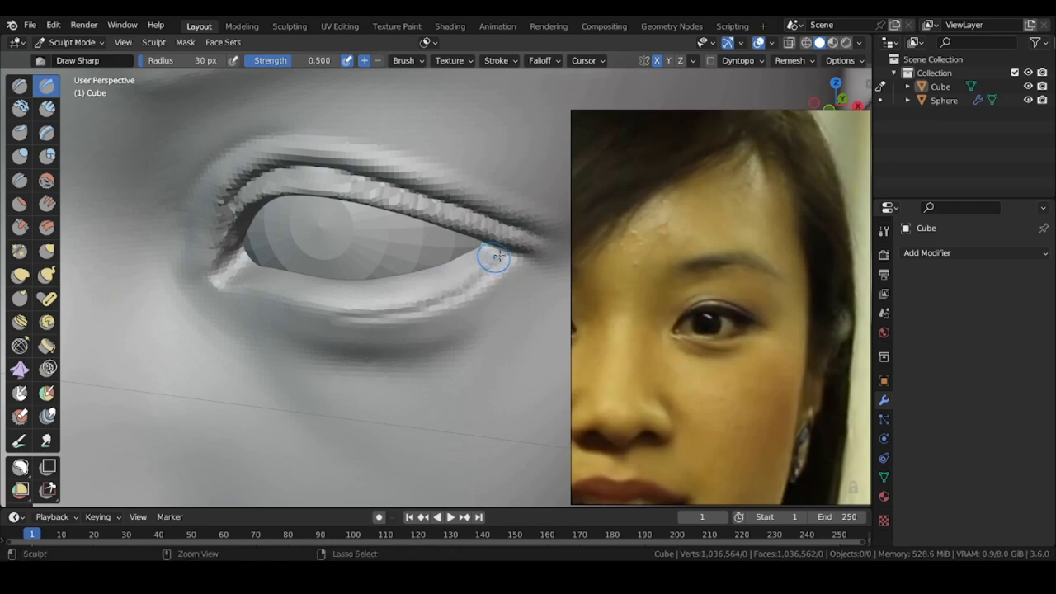
mouse_move(498, 255)
mouse_down()
mouse_move(339, 315)
mouse_move(449, 284)
mouse_up()
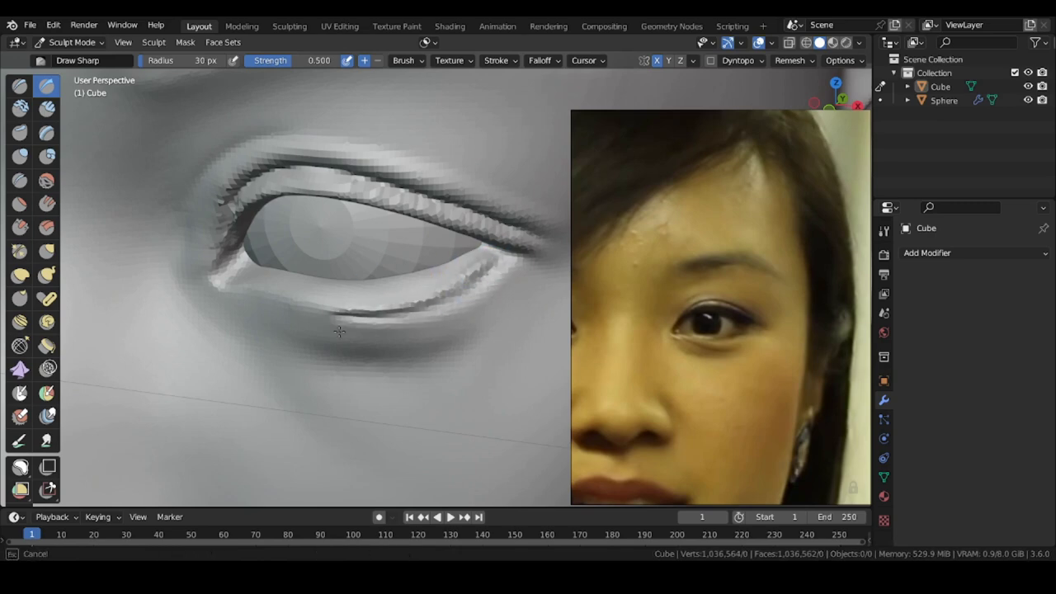
- Reshape the outer part of the lower eyelid with the Grab brush at a 111 px radius, checking it from below
mouse_move(339, 332)
middle_down()
mouse_move(284, 322)
mouse_move(363, 347)
mouse_move(374, 280)
middle_up()
key(g)
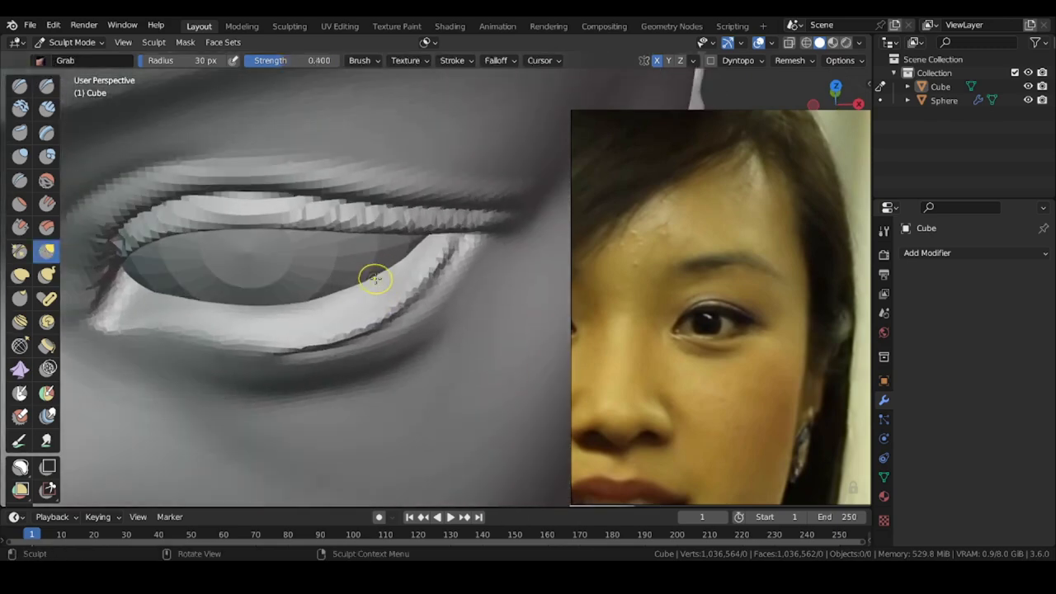
key(f)
click(479, 281)
middle_drag(479, 282, 415, 274)
middle_drag(276, 368, 375, 307)
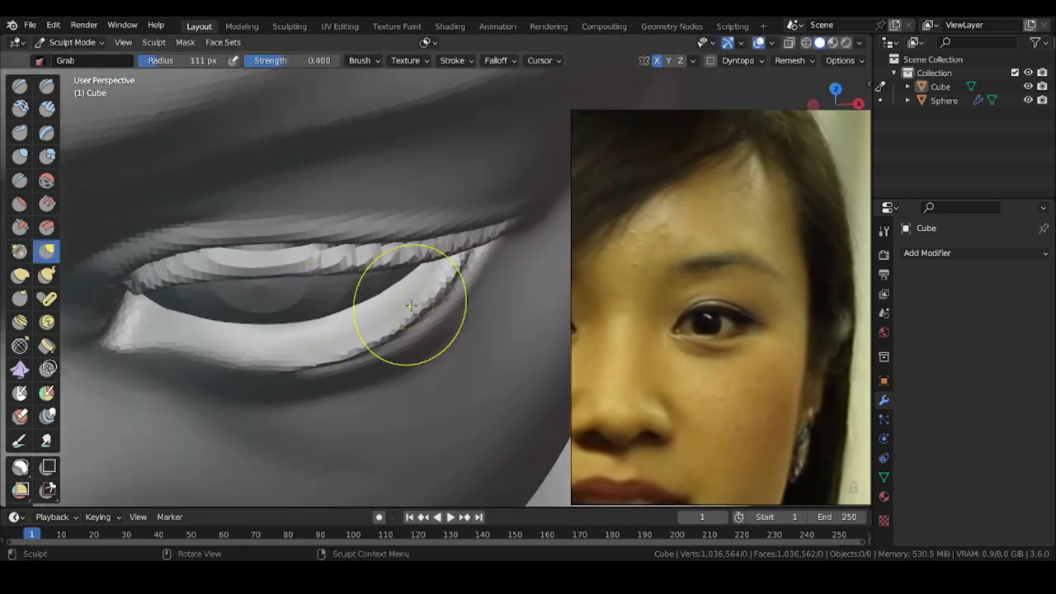
middle_drag(323, 364, 285, 416)
- Refine the eye's inner corner and upper eyelid contour with the Grab brush at radii of 93 px and 102 px
shift+middle_drag(236, 321, 276, 287)
key(f)
click(268, 285)
middle_drag(268, 285, 322, 258)
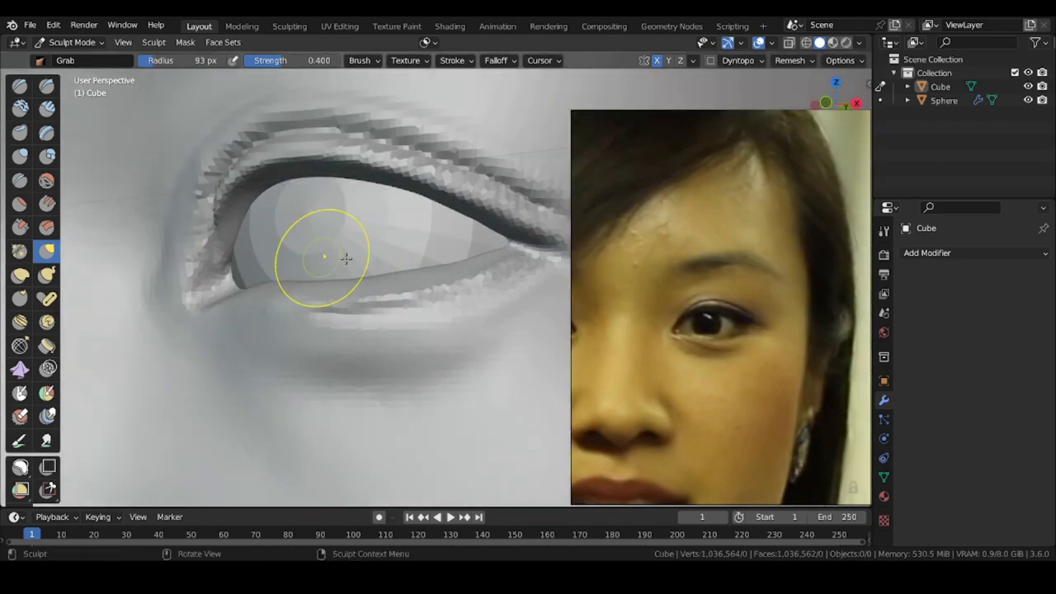
mouse_move(312, 246)
alt+mouse_down()
mouse_move(321, 226)
mouse_move(255, 288)
mouse_move(188, 266)
mouse_move(275, 274)
alt+mouse_up()
key(f)
click(241, 260)
mouse_move(221, 277)
middle_down()
mouse_move(242, 287)
mouse_move(235, 305)
middle_up()
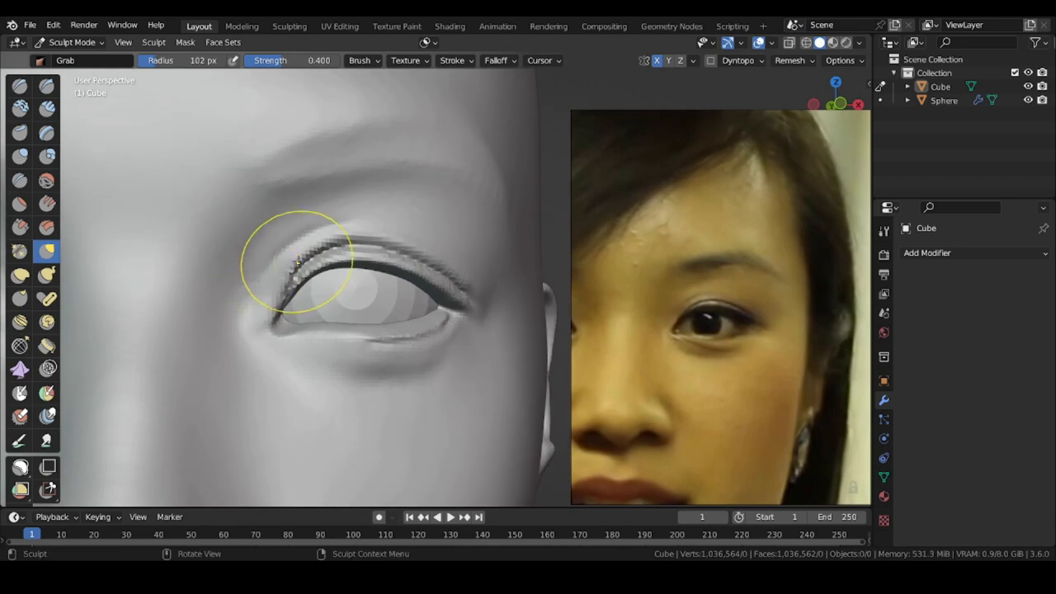
middle_drag(374, 226, 260, 260)
middle_drag(339, 236, 346, 263)
- Lasso-mask the lower eyelid and the outer part of the upper eyelid, and smooth the mask
click(19, 467)
alt+drag(318, 235, 334, 227)
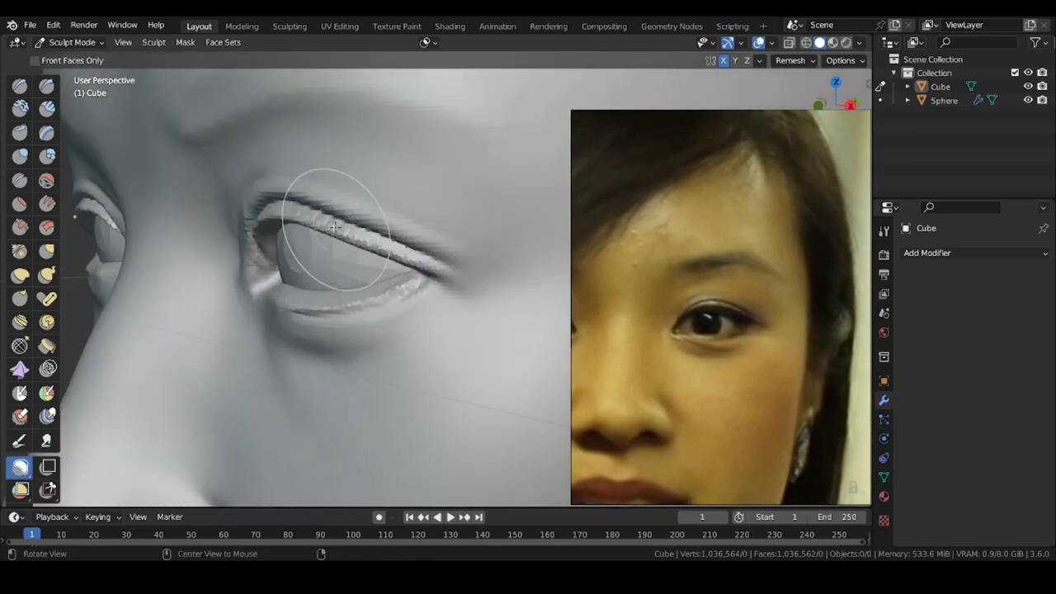
drag(246, 315, 248, 312)
drag(340, 227, 442, 326)
middle_drag(340, 354, 164, 60)
click(185, 42)
click(195, 57)
click(185, 42)
click(195, 57)
click(185, 42)
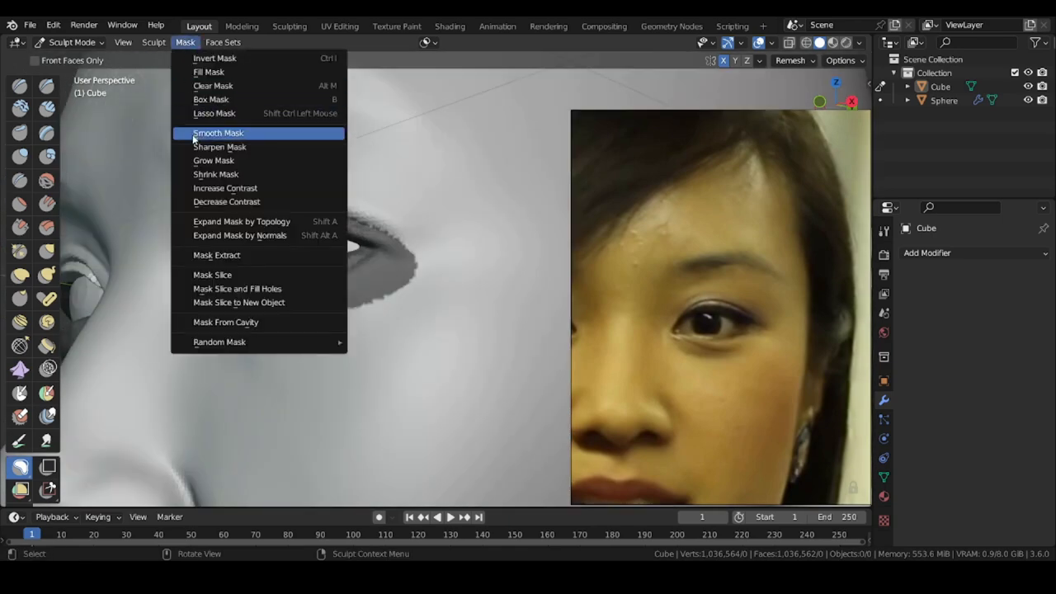
click(195, 134)
click(47, 250)
mouse_move(363, 251)
middle_down()
mouse_move(317, 255)
mouse_move(296, 224)
mouse_move(346, 216)
mouse_move(351, 203)
middle_up()
key(ctrl+z)
- Build up the skin above the masked upper eyelid with the Draw brush at radii of 67 px and 82 px and strength 0.300
key(x)
key(f)
click(347, 199)
key(shift+f)
click(350, 203)
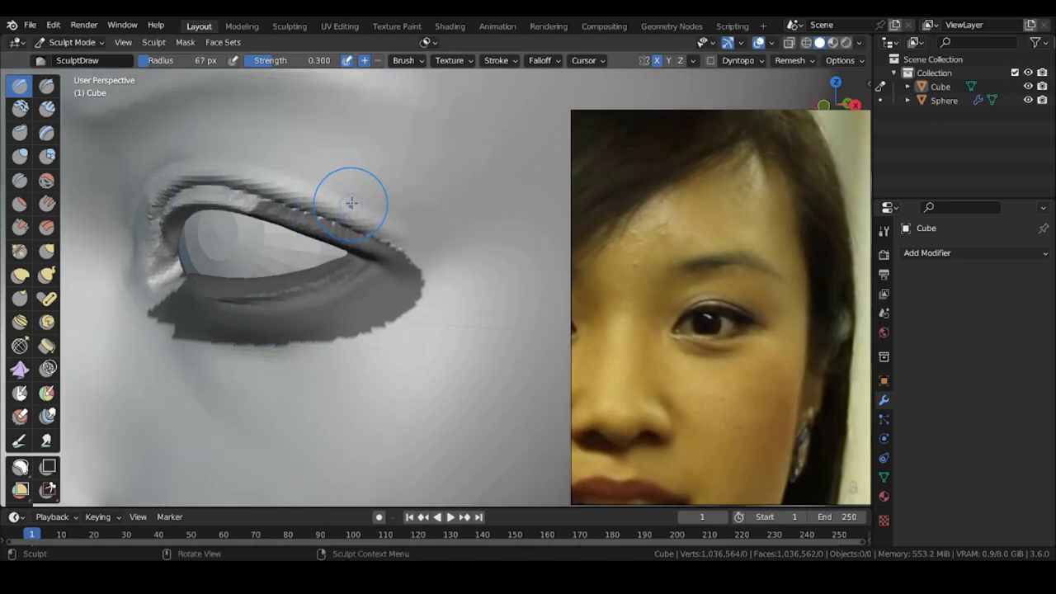
key(f)
click(426, 231)
mouse_move(429, 240)
middle_down()
mouse_move(446, 266)
mouse_move(330, 231)
mouse_move(417, 236)
middle_up()
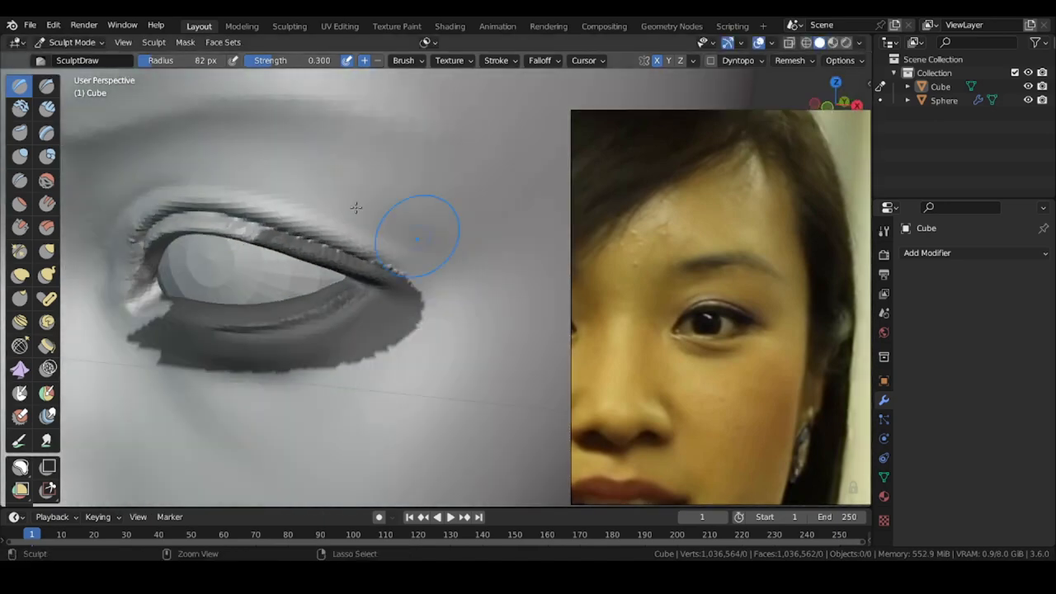
mouse_move(382, 197)
middle_down()
mouse_move(224, 198)
mouse_move(314, 222)
mouse_move(359, 258)
middle_up()
- Pull the skin above the masked eyelid over it with the Grab brush at radii of 180 px and 254 px, and clear the mask
key(g)
ctrl+middle_drag(360, 258, 367, 236)
key(f)
click(322, 194)
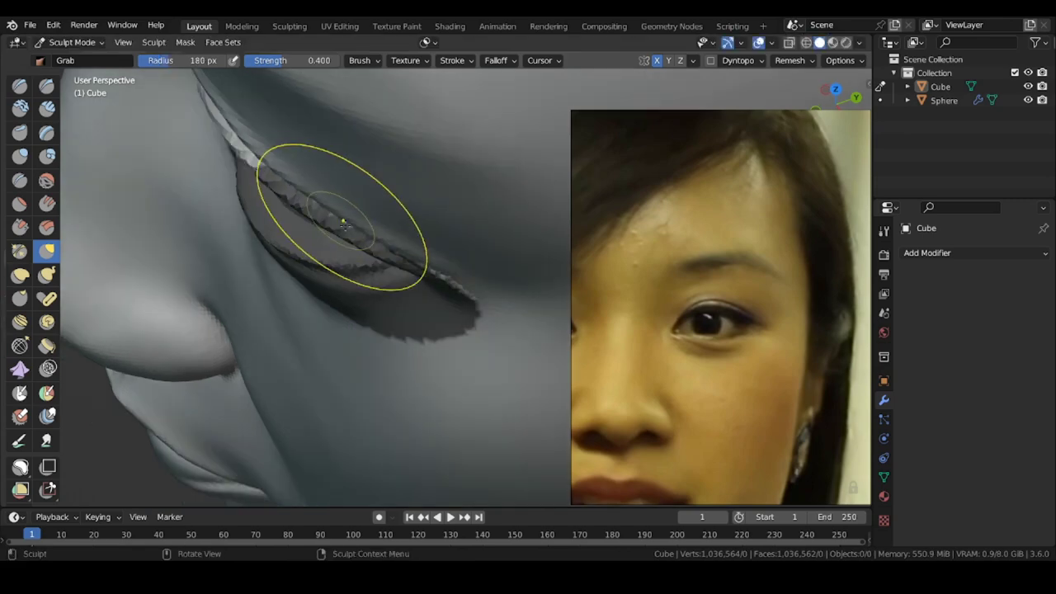
mouse_move(198, 223)
middle_down()
mouse_move(275, 107)
mouse_move(363, 166)
middle_up()
key(f)
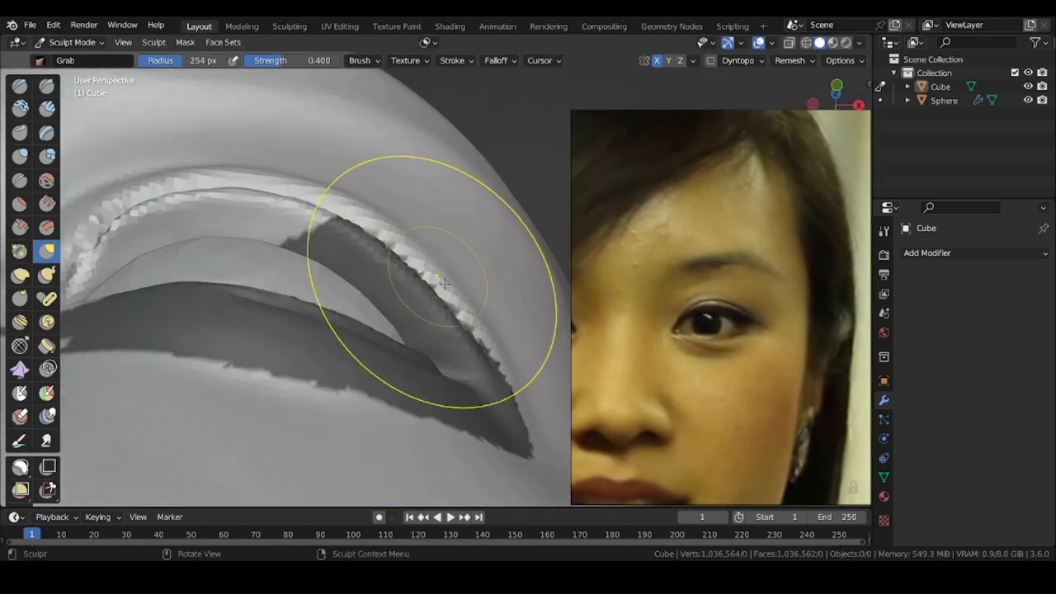
click(297, 189)
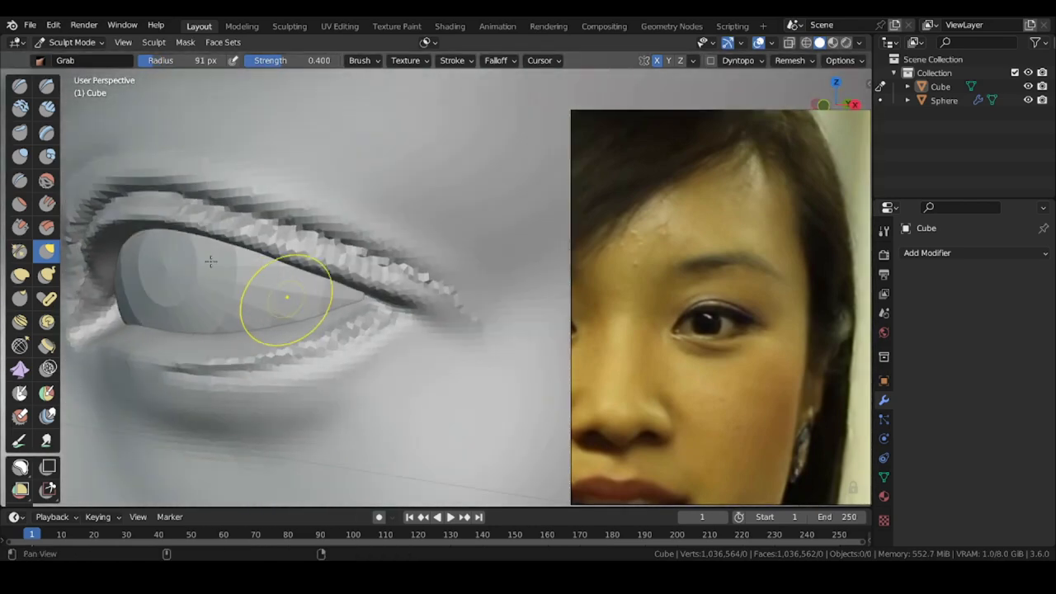
- Build up the skin above the outer end of the upper eyelid fold with the Draw brush at a 100 px radius
key(shift+c)
mouse_move(450, 295)
middle_down()
mouse_move(485, 289)
mouse_move(450, 263)
middle_up()
key(x)
key(f)
click(463, 258)
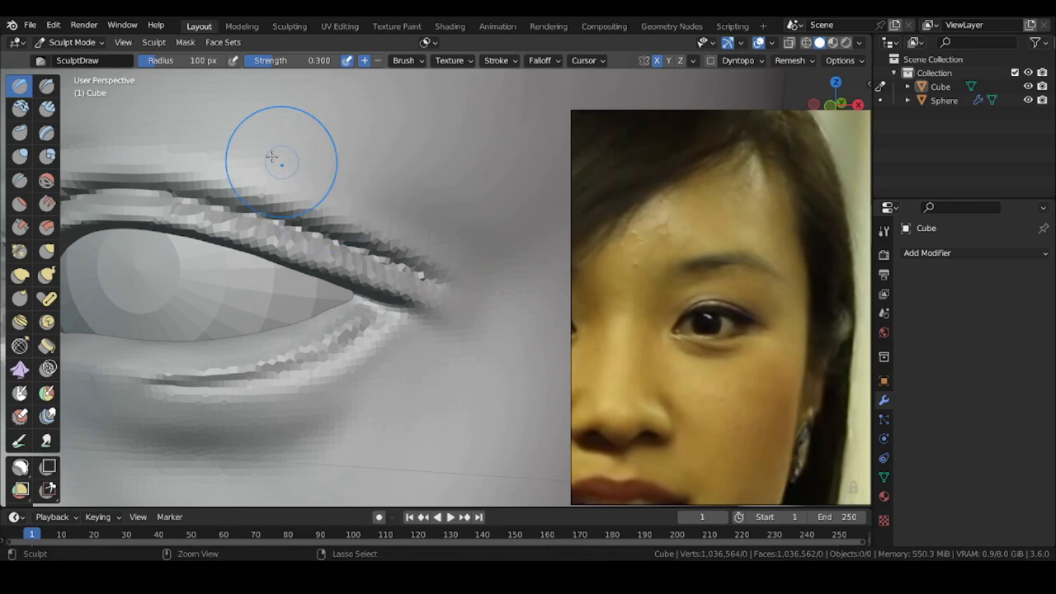
ctrl+middle_drag(380, 195, 444, 257)
middle_drag(332, 212, 385, 220)
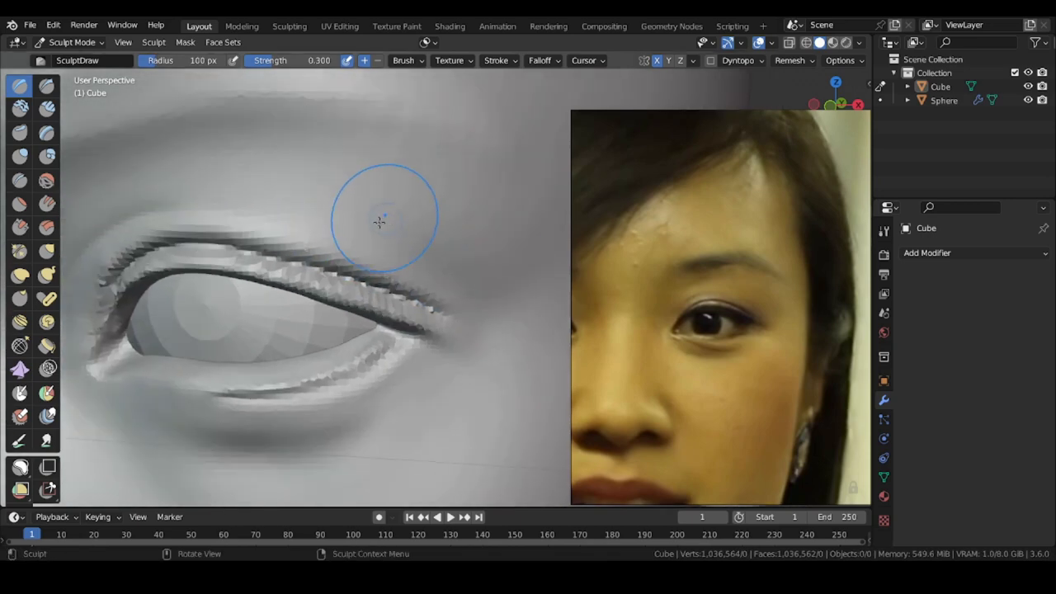
- Add volume above the middle and inner part of the upper eyelid fold with the Draw brush at a 75 px radius
key(f)
click(258, 221)
drag(258, 220, 253, 219)
middle_drag(371, 236, 348, 228)
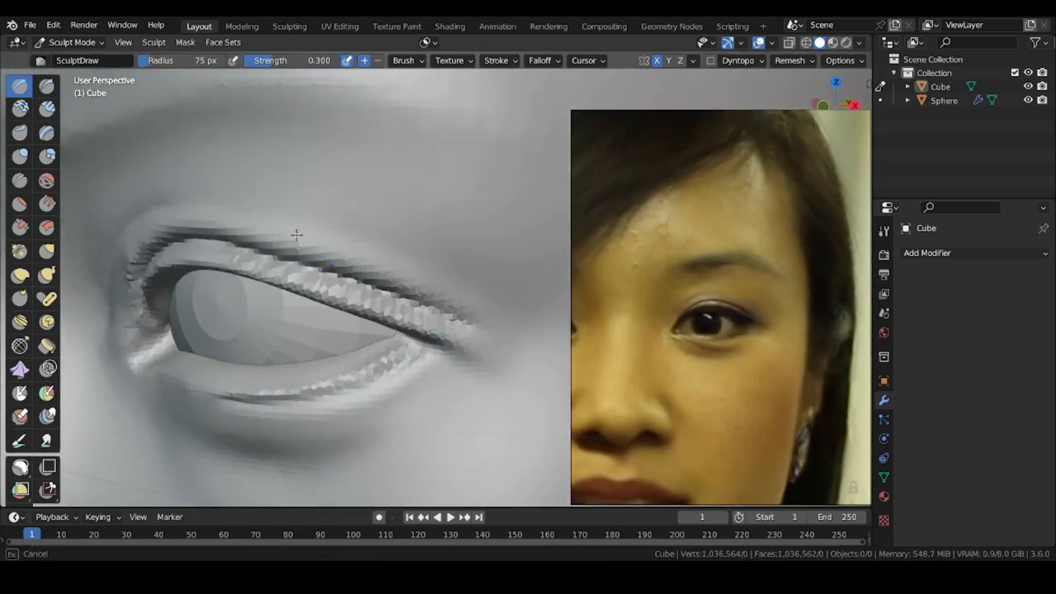
middle_drag(222, 159, 269, 171)
scroll(232, 186, up, 1)
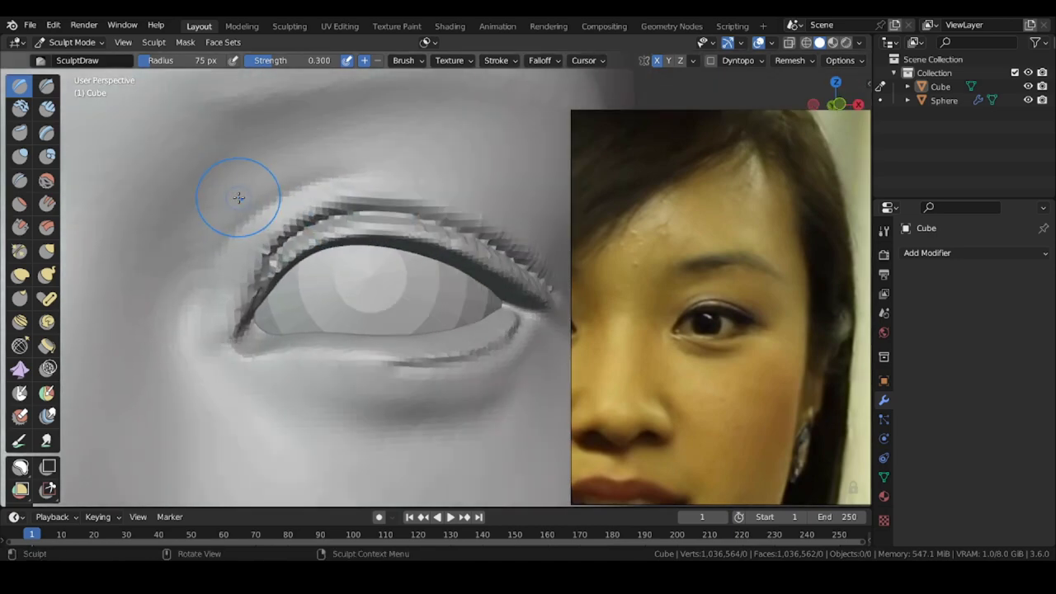
- Thicken the upper eyelid between its edge and the fold with the Inflate brush at a 56 px radius and strength 0.500
key(i)
mouse_move(259, 226)
middle_down()
mouse_move(170, 227)
mouse_move(234, 213)
middle_up()
key(f)
click(335, 216)
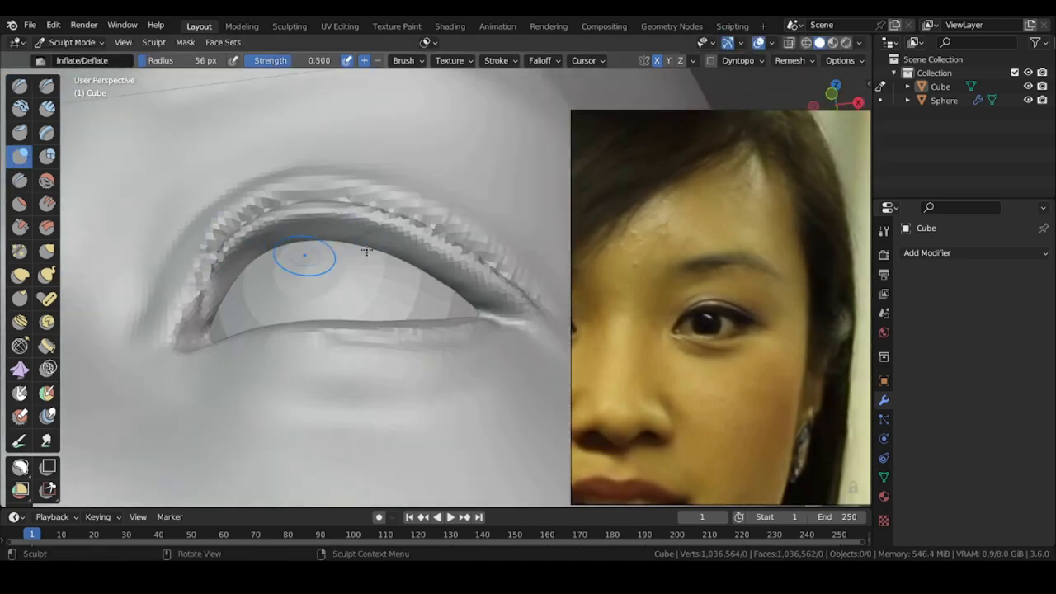
middle_drag(487, 259, 464, 311)
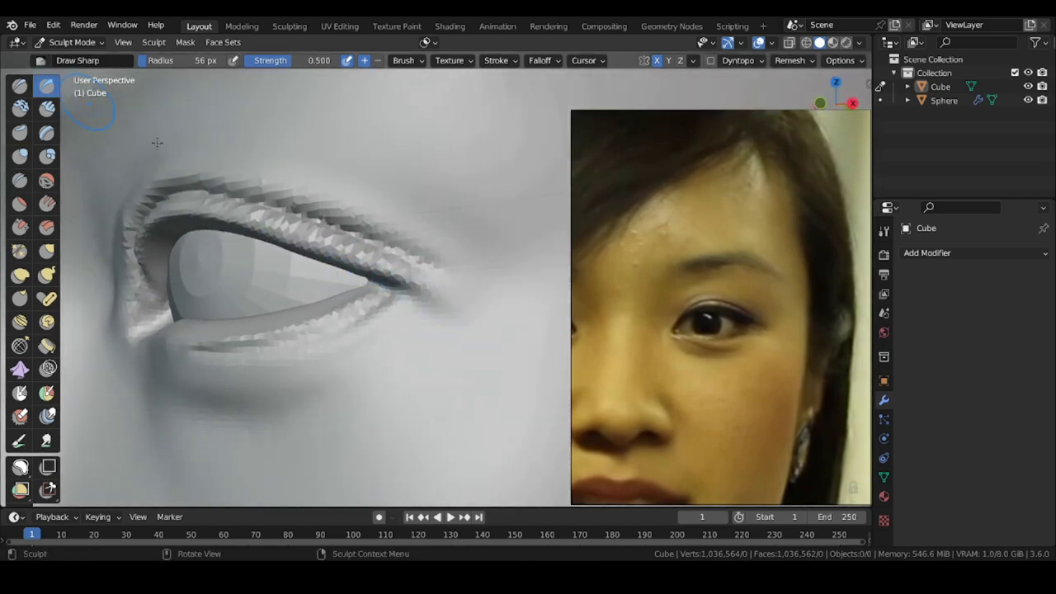
- Deepen the upper eyelid fold from the inner to the outer corner with the Crease brush at a 36 px radius and strength 0.500
ctrl+middle_drag(371, 295, 371, 279)
mouse_move(462, 316)
middle_down()
mouse_move(377, 333)
mouse_move(425, 285)
mouse_move(466, 330)
mouse_move(458, 308)
mouse_move(388, 281)
mouse_move(399, 282)
middle_up()
key(f)
click(465, 314)
key(g)
key(f)
click(390, 260)
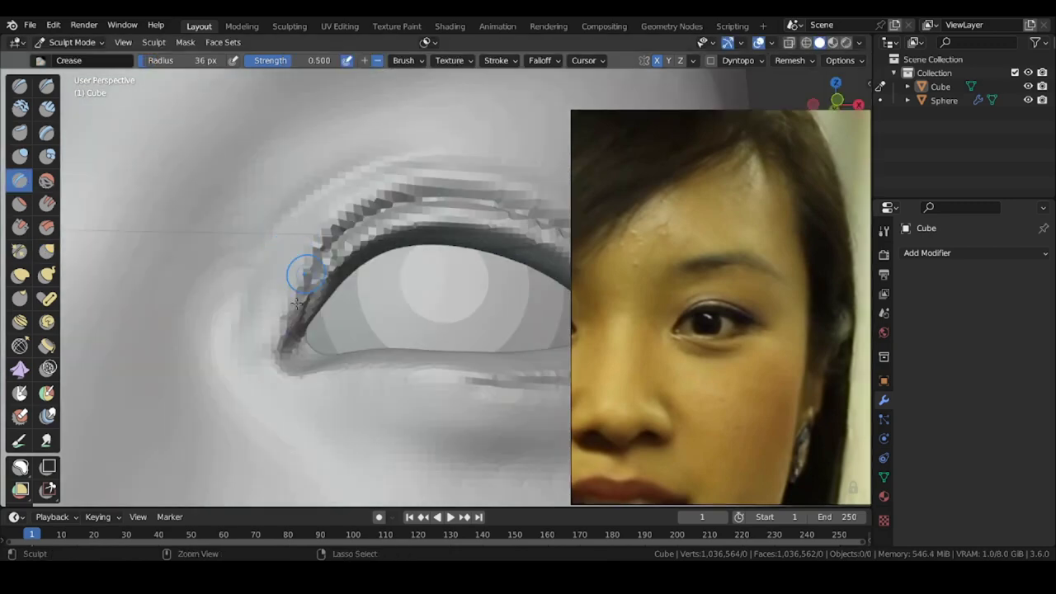
mouse_move(525, 199)
shift+middle_down()
mouse_move(402, 207)
mouse_move(404, 219)
shift+middle_up()
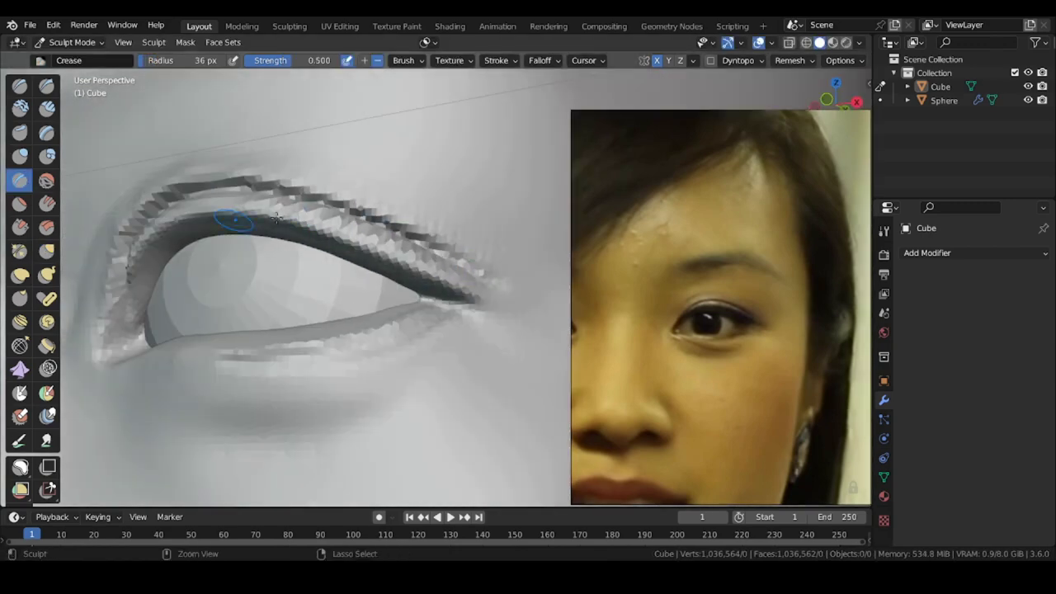
middle_drag(277, 218, 363, 256)
middle_drag(235, 248, 196, 219)
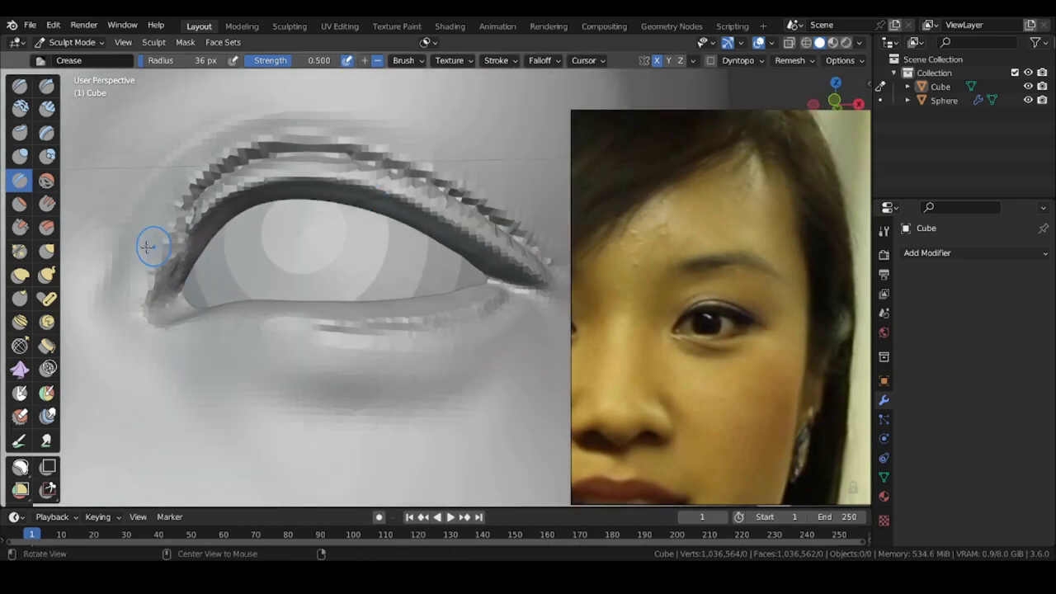
alt+drag(147, 247, 89, 229)
- Reshape the inner corner of the eye with the Grab brush at radii of 174 px and 49 px and strength 0.400
key(g)
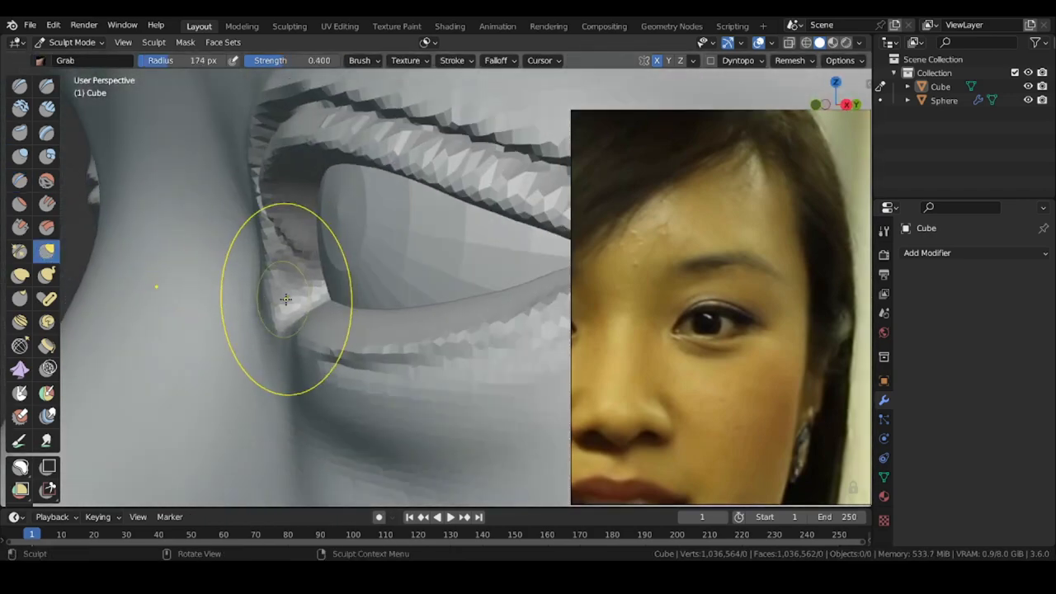
key(f)
alt+drag(286, 300, 319, 272)
key(f)
key(f)
key(f)
alt+drag(318, 217, 326, 177)
key(f)
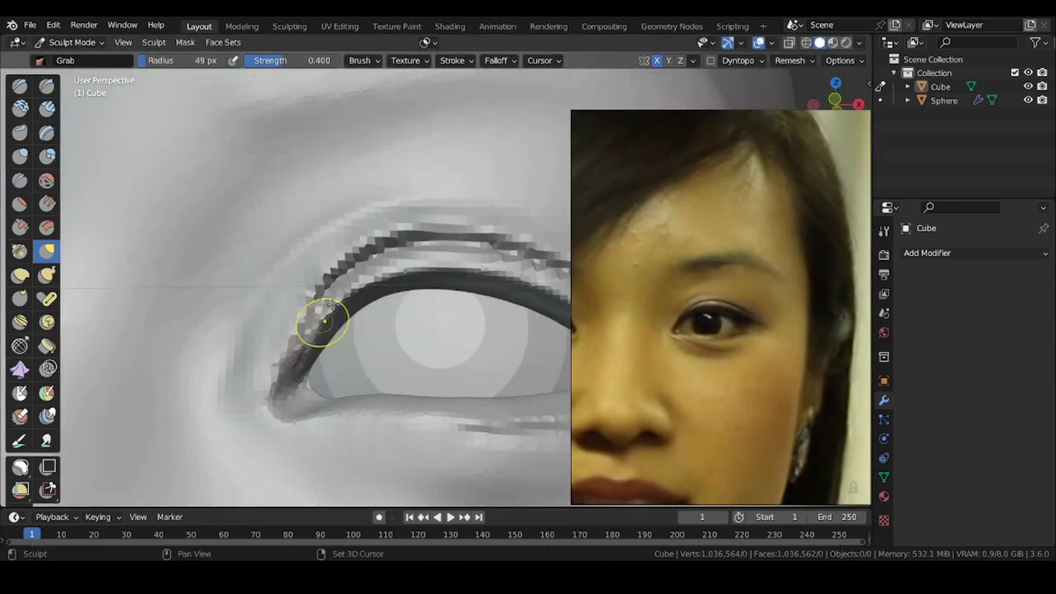
- Adjust the depth of the upper eyelid's inner end beside the nose with the Grab brush at radii of 172 px and 123 px
alt+drag(331, 305, 170, 325)
key(f)
click(303, 342)
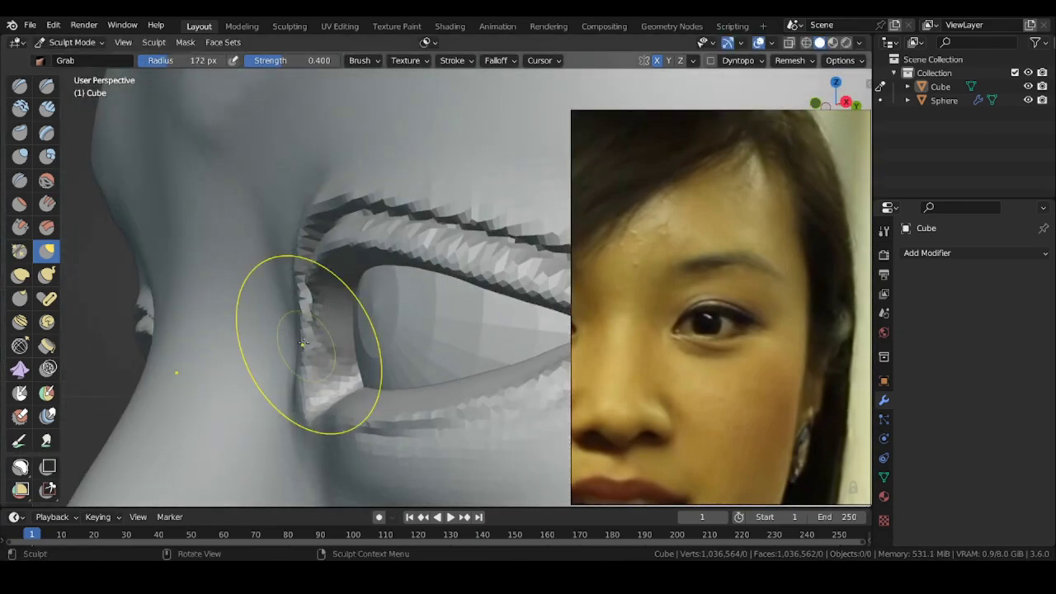
mouse_move(303, 343)
alt+mouse_down()
mouse_move(405, 401)
mouse_move(300, 286)
mouse_move(288, 325)
mouse_move(302, 332)
alt+mouse_up()
key(f)
click(329, 265)
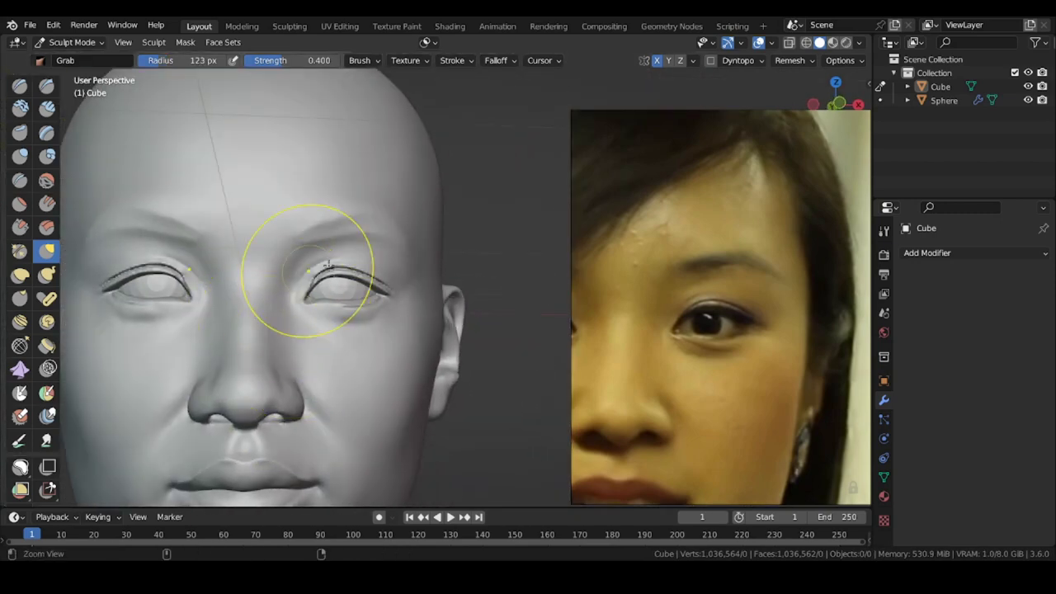
- Pull the skin above the inner half of the upper eyelid fold into shape with the Grab brush at a 101 px radius
ctrl+alt+drag(329, 265, 307, 225)
mouse_move(307, 224)
alt+mouse_down()
mouse_move(325, 281)
mouse_move(361, 248)
alt+mouse_up()
key(f)
click(329, 285)
key(f)
click(362, 244)
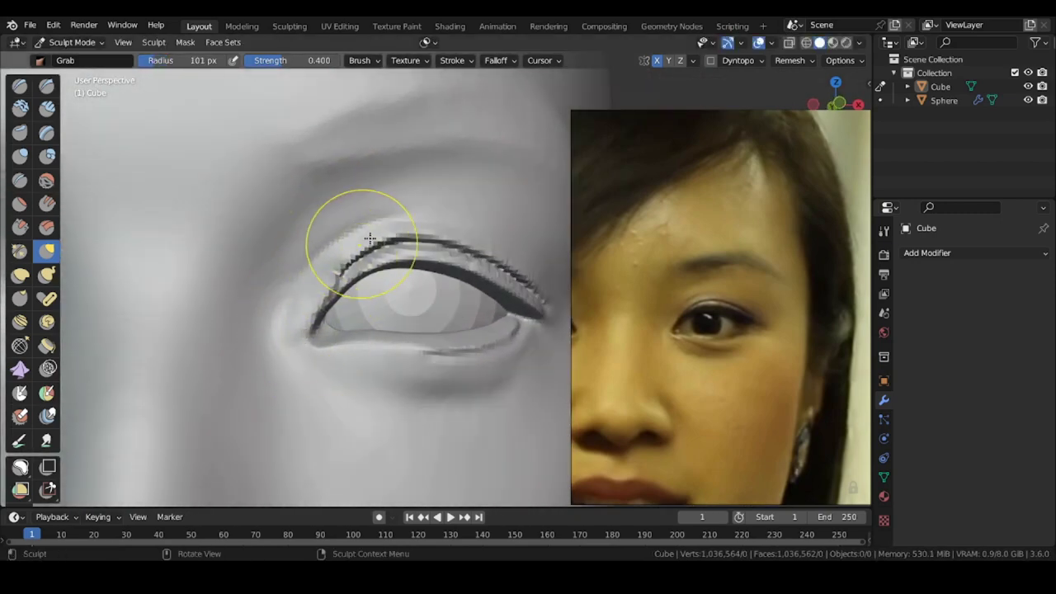
key(f)
click(307, 297)
- Nudge the lower eyelid, inner corner and skin above the upper fold with the Grab brush at a 67 px radius
key(f)
click(328, 352)
shift+middle_drag(313, 360, 312, 321)
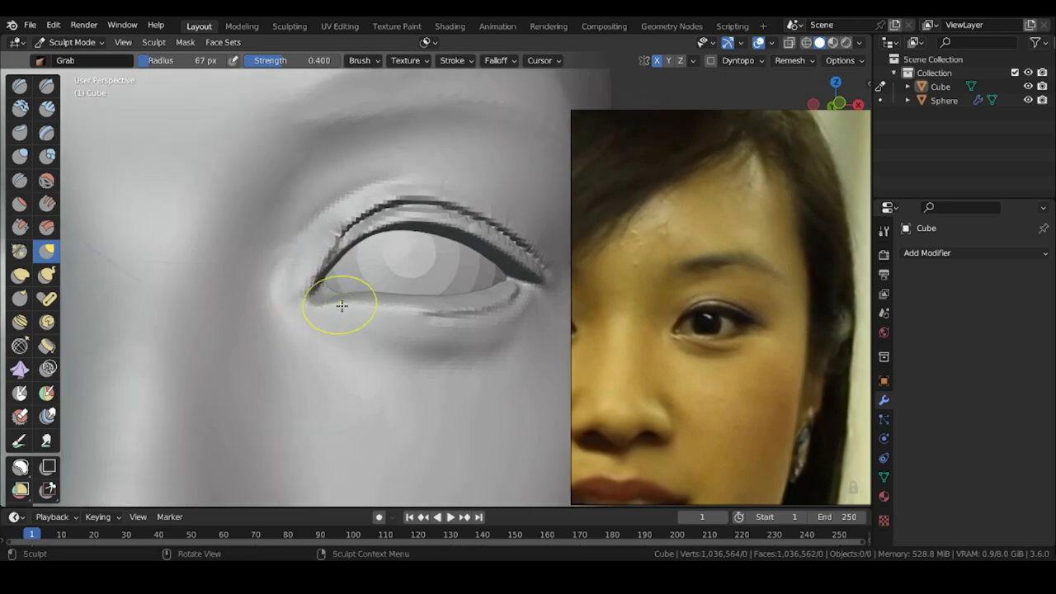
drag(388, 304, 394, 306)
drag(302, 303, 299, 295)
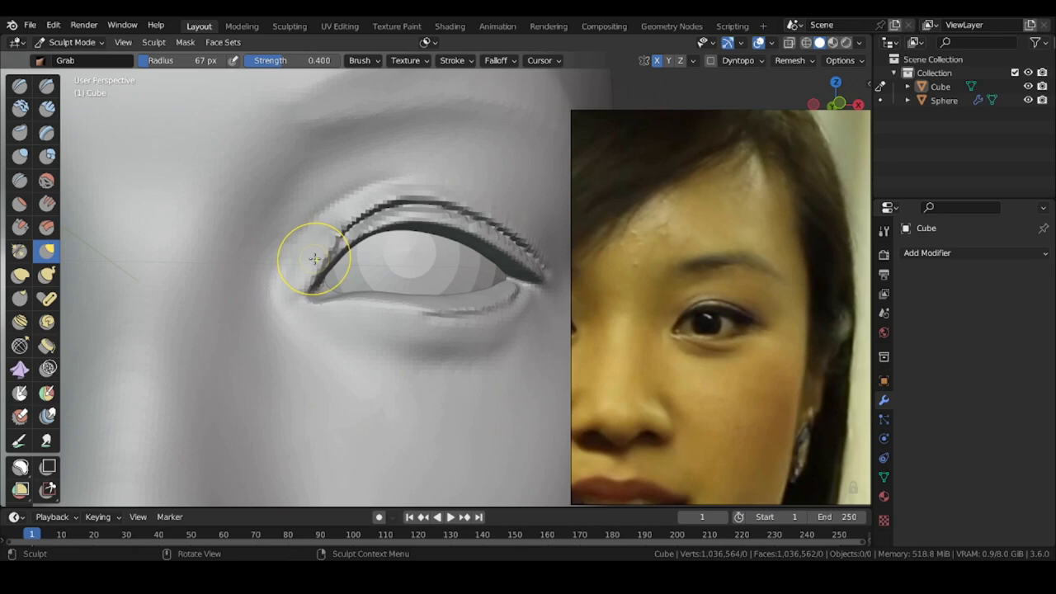
drag(435, 176, 431, 182)
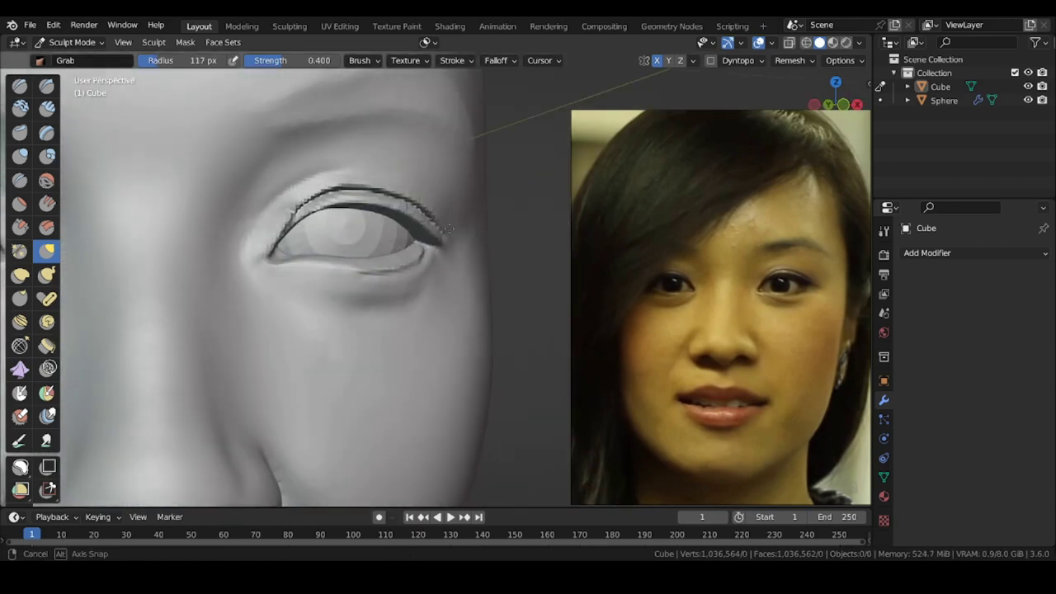
- Carve a second line above the upper eyelid fold with the Draw Sharp brush at a 31 px radius and strength 0.500
shift+middle_drag(346, 231, 362, 228)
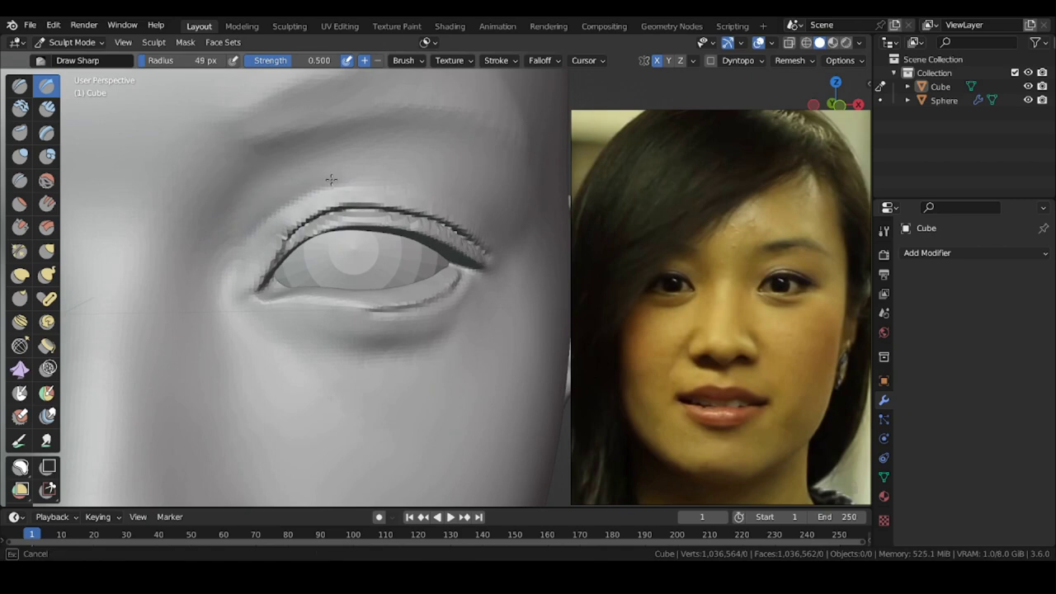
click(247, 193)
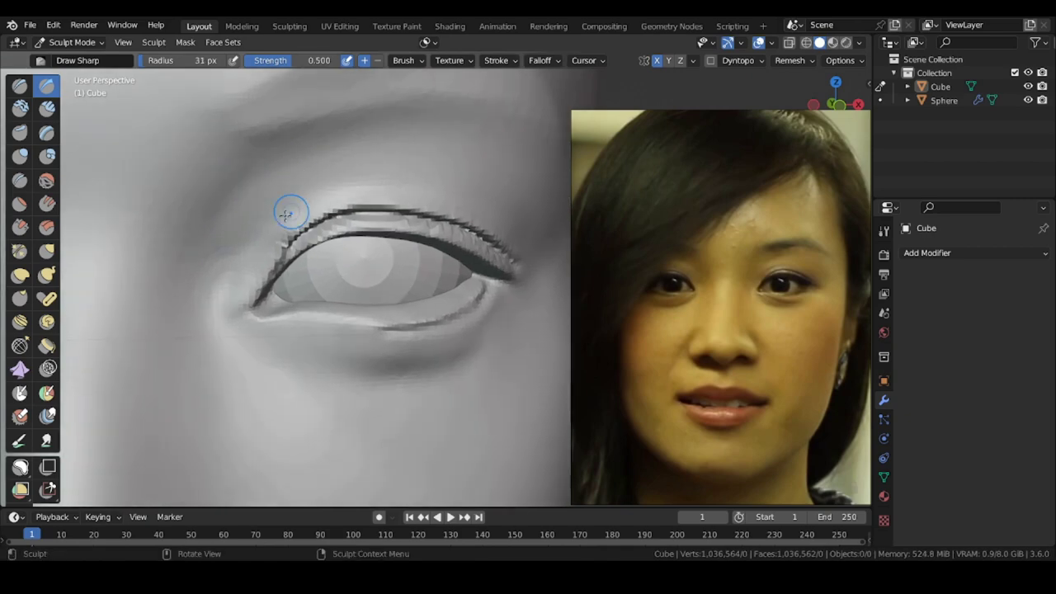
mouse_move(291, 213)
mouse_down()
mouse_move(265, 234)
mouse_move(281, 226)
mouse_move(550, 276)
mouse_up()
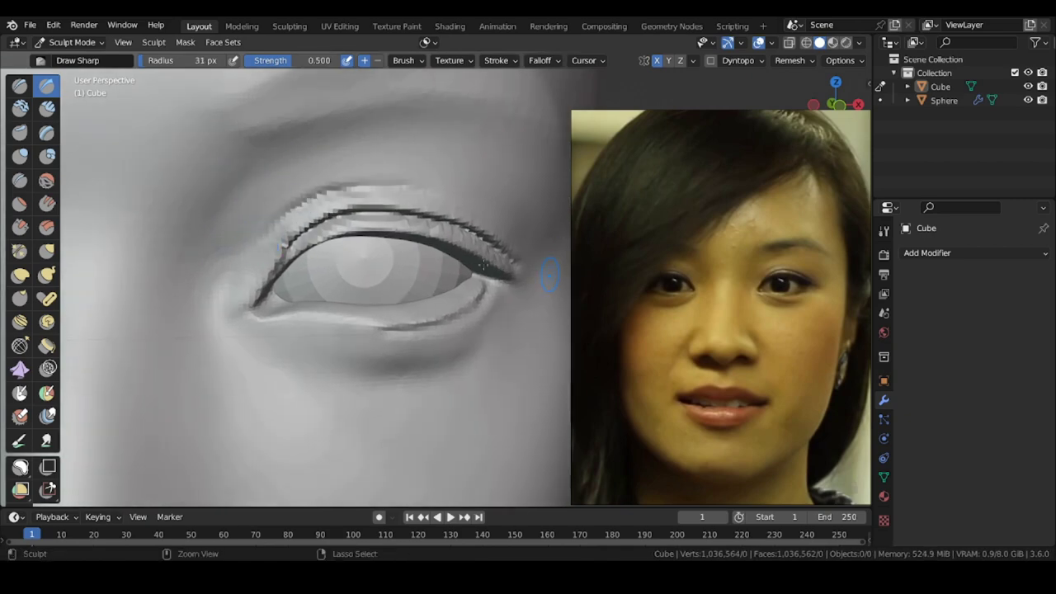
shift+middle_drag(250, 243, 285, 208)
drag(301, 205, 284, 224)
- Sharpen the line above the upper eyelid fold toward both eye corners with the Crease brush at a 25 px radius
key(f)
click(288, 216)
mouse_move(281, 215)
mouse_down()
mouse_move(273, 220)
mouse_move(467, 157)
mouse_up()
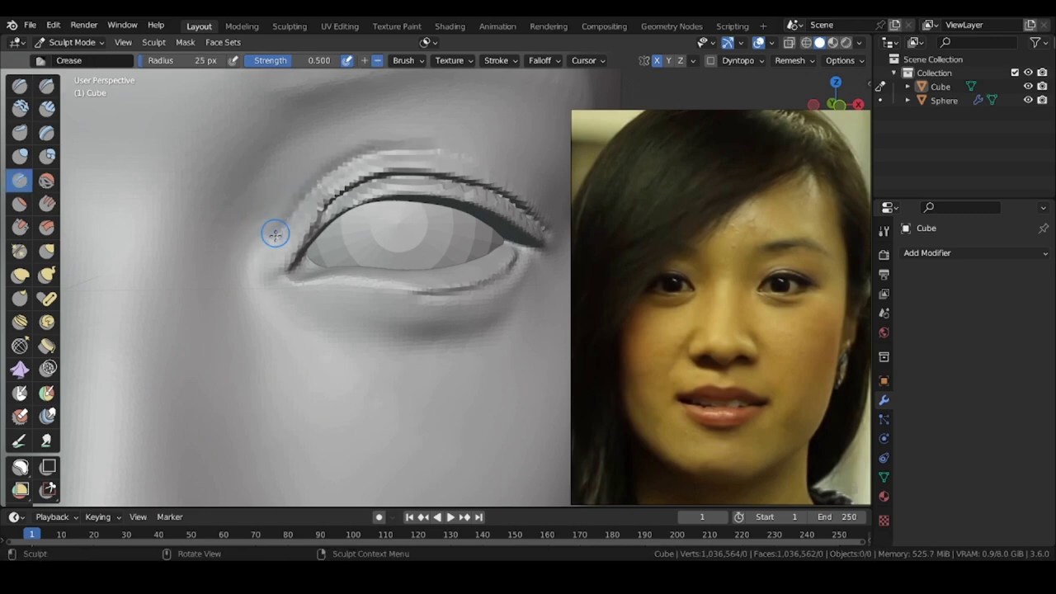
drag(274, 234, 545, 198)
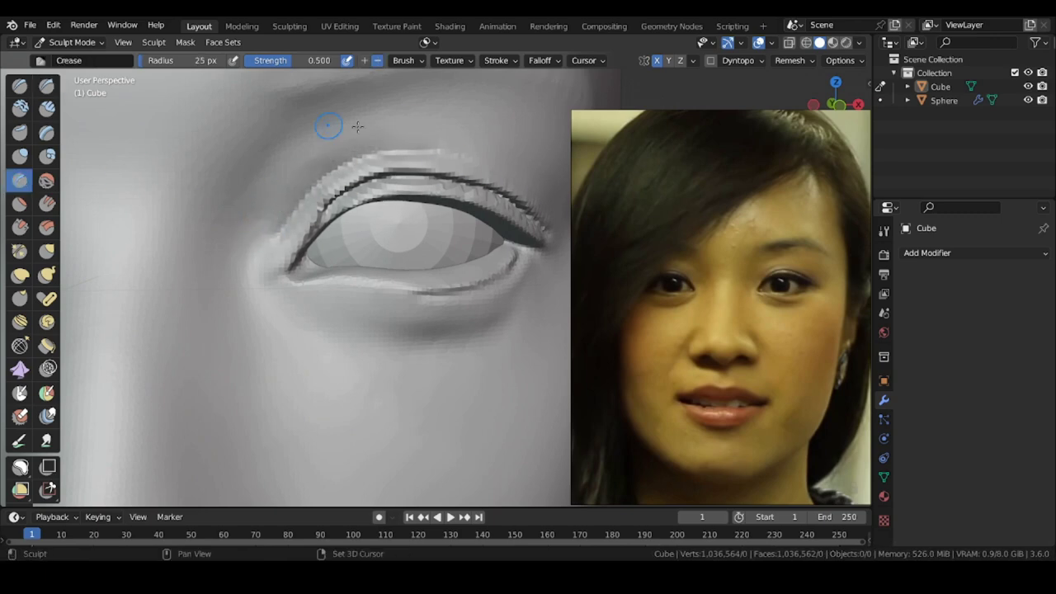
- Soften the skin above the upper eyelid fold and toward the outer brow, using brush radii of 36 px and 70 px
scroll(259, 211, down, 3)
scroll(263, 221, up, 1)
key(f)
click(258, 227)
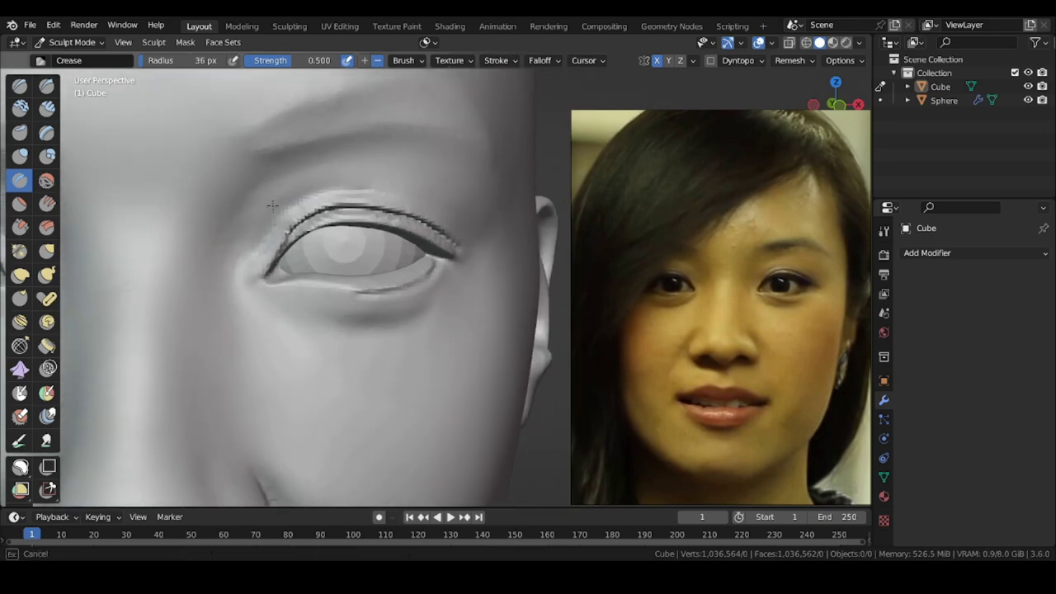
middle_drag(449, 183, 350, 204)
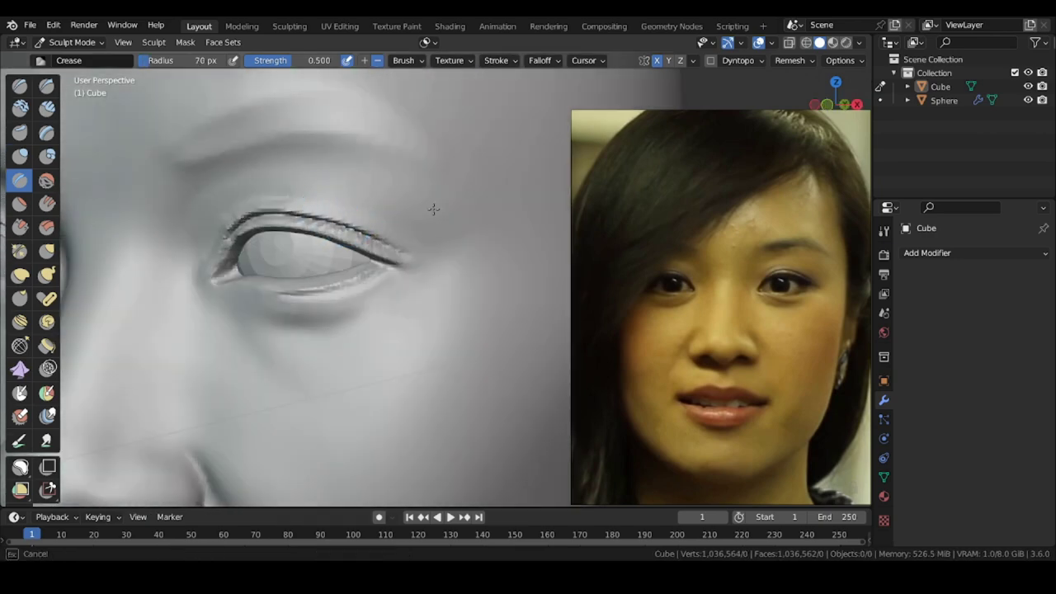
drag(433, 208, 458, 205)
middle_drag(420, 191, 450, 192)
- Carve the upper and lower edges of the eyebrow with the Draw Sharp brush at a 15 px radius and strength 0.500
click(47, 86)
key(f)
shift+middle_drag(165, 162, 168, 189)
key(f)
click(170, 189)
mouse_move(177, 188)
mouse_down()
mouse_move(382, 174)
mouse_move(290, 135)
mouse_up()
middle_drag(310, 140, 354, 148)
drag(373, 168, 434, 187)
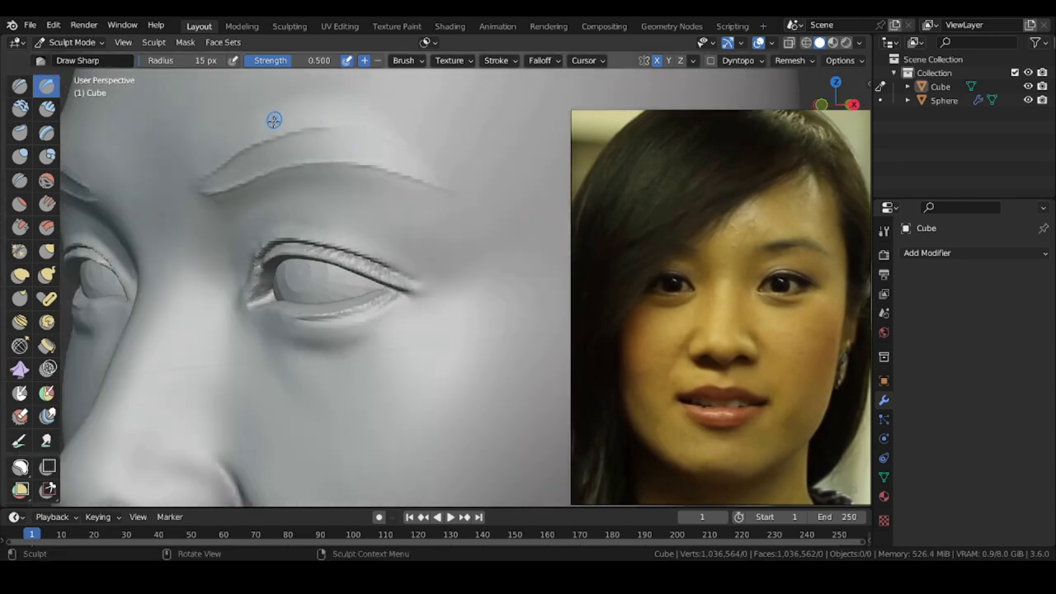
- Build up the eyebrow between its carved edges with the Draw brush at a 29 px radius and strength 0.300
mouse_move(208, 146)
middle_down()
mouse_move(196, 181)
mouse_move(254, 176)
middle_up()
key(f)
click(227, 181)
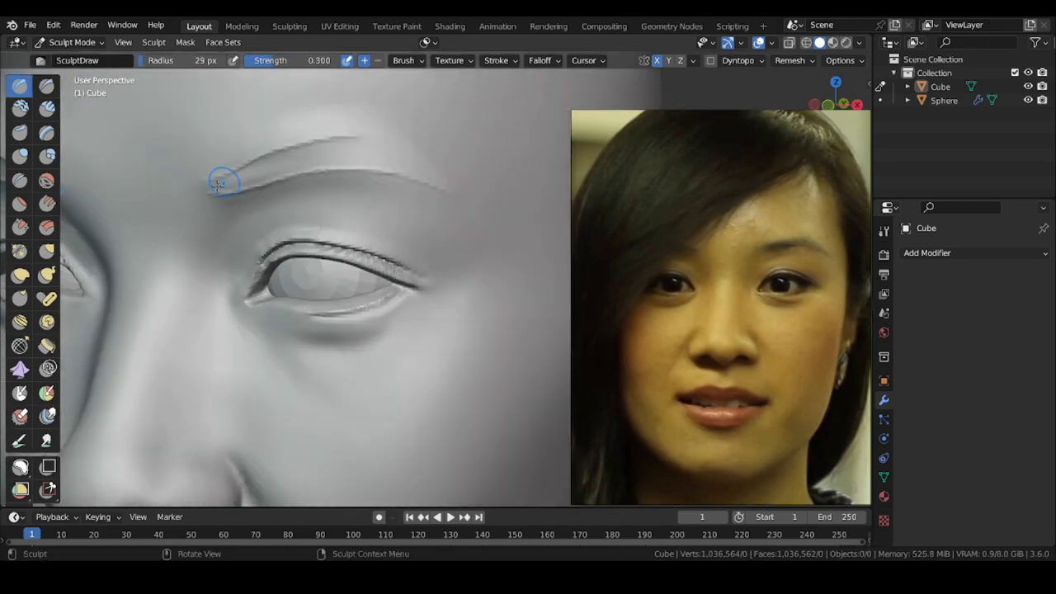
drag(318, 164, 459, 197)
drag(218, 186, 263, 176)
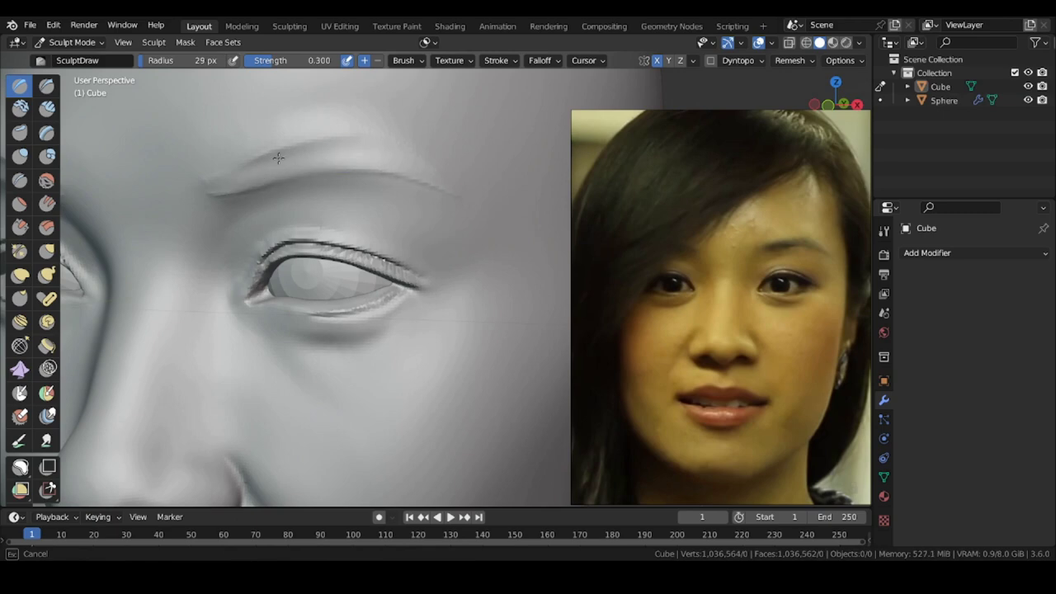
- Add volume along the whole eyebrow with the Draw brush at a 41 px radius
mouse_move(344, 183)
middle_down()
mouse_move(231, 173)
mouse_move(387, 191)
middle_up()
mouse_move(209, 160)
middle_down()
mouse_move(198, 165)
mouse_move(252, 215)
middle_up()
key(f)
click(255, 230)
mouse_move(256, 220)
mouse_down()
mouse_move(366, 177)
mouse_move(420, 180)
mouse_up()
mouse_move(241, 221)
mouse_down()
mouse_move(346, 189)
mouse_move(417, 183)
mouse_up()
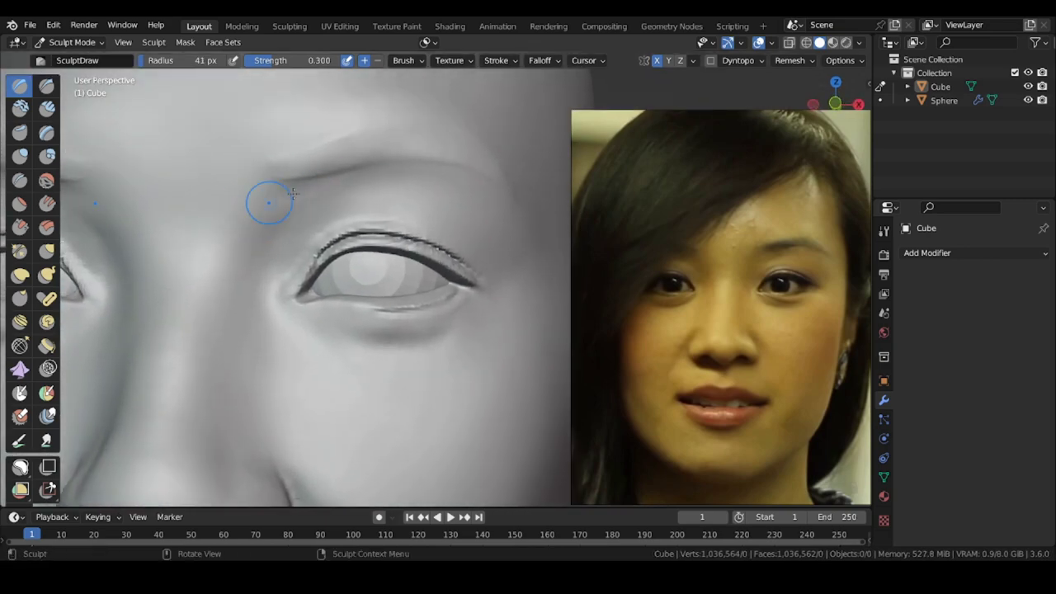
- Shape the skin between the inner end of the eyebrow and the inner eye corner with the 41 px Draw brush
drag(242, 188, 302, 198)
middle_drag(239, 242, 246, 161)
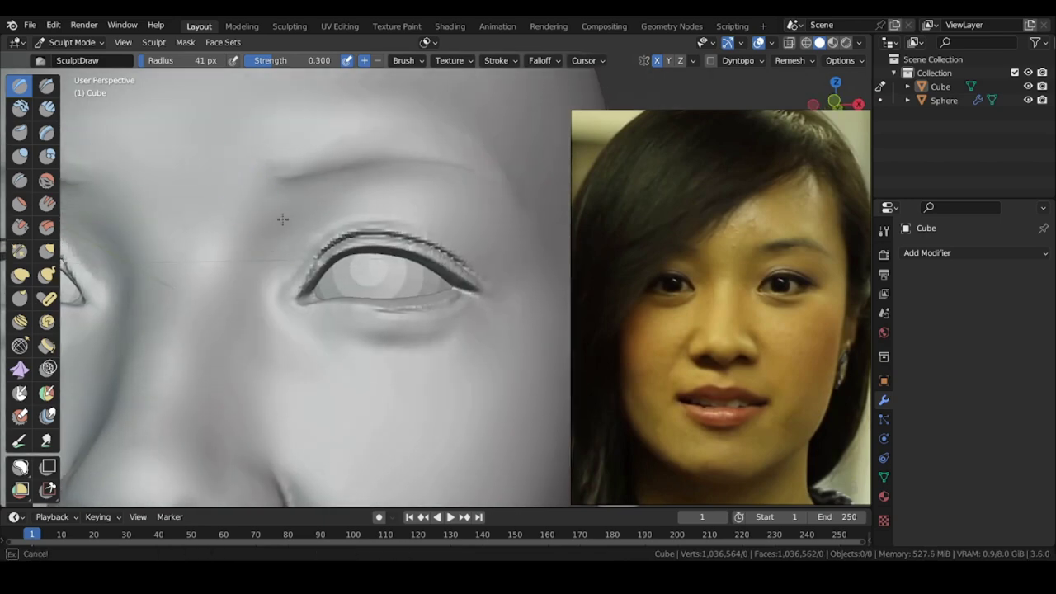
drag(283, 231, 278, 211)
mouse_move(278, 211)
middle_down()
mouse_move(198, 228)
mouse_move(272, 267)
mouse_move(275, 215)
mouse_move(261, 224)
middle_up()
- Redefine the line above the inner half of the upper eyelid fold with the Crease brush at a 25 px radius
click(20, 180)
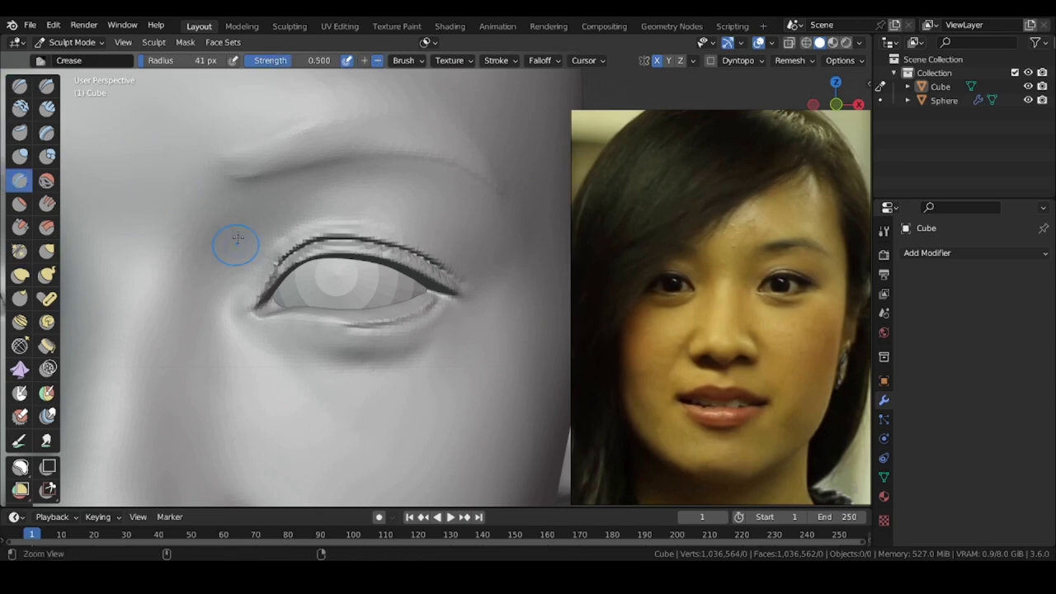
scroll(243, 243, up, 2)
key(f)
click(252, 245)
drag(255, 292, 274, 256)
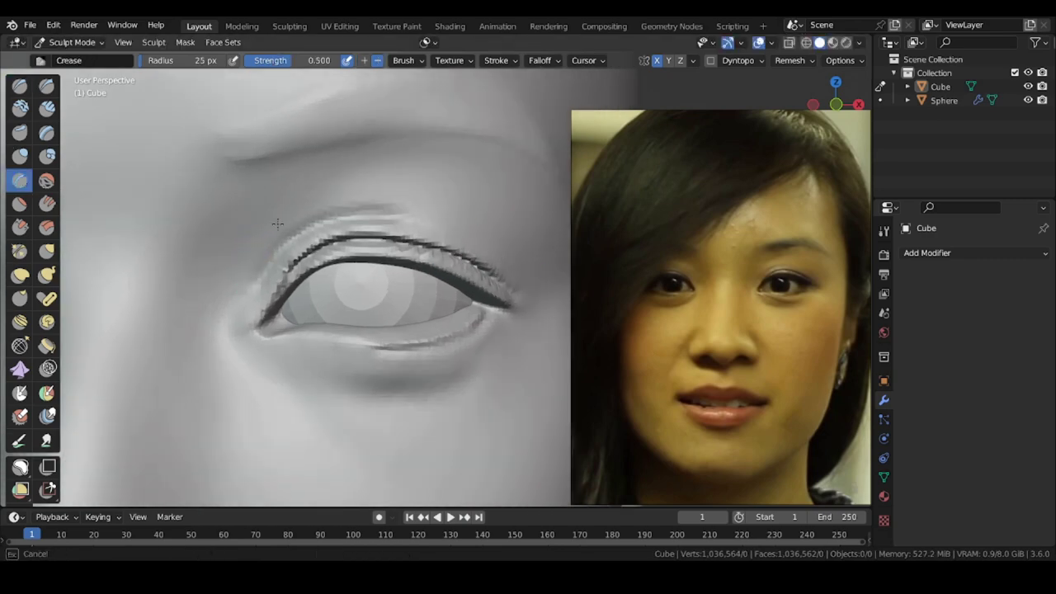
drag(327, 236, 355, 235)
- Correct the shape of the upper eyelid and its inner end from the front with the Grab brush at radii of 112 px and 76 px
mouse_move(355, 234)
middle_down()
mouse_move(320, 229)
mouse_move(243, 116)
mouse_move(240, 319)
mouse_move(347, 291)
middle_up()
scroll(240, 319, down, 7)
key(g)
key(f)
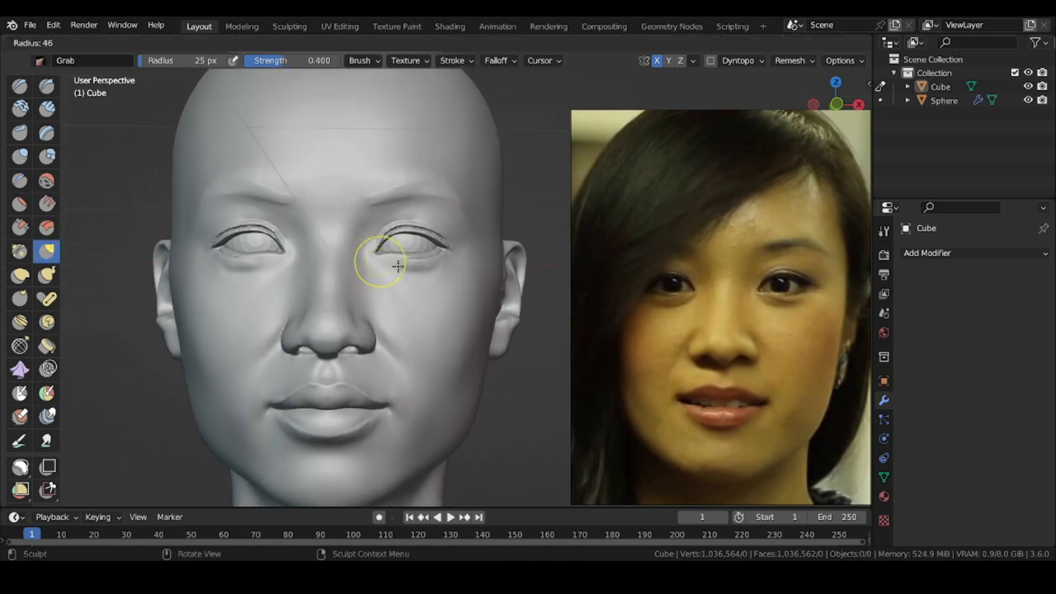
click(441, 262)
scroll(434, 251, up, 2)
key(f)
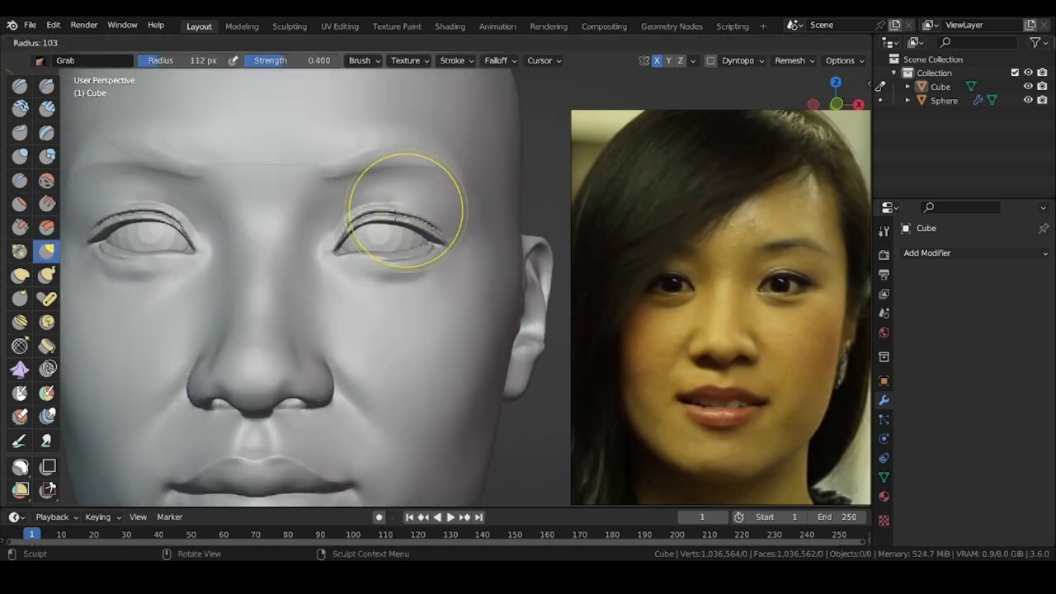
click(452, 213)
key(f)
click(381, 235)
scroll(371, 233, up, 1)
drag(356, 230, 349, 223)
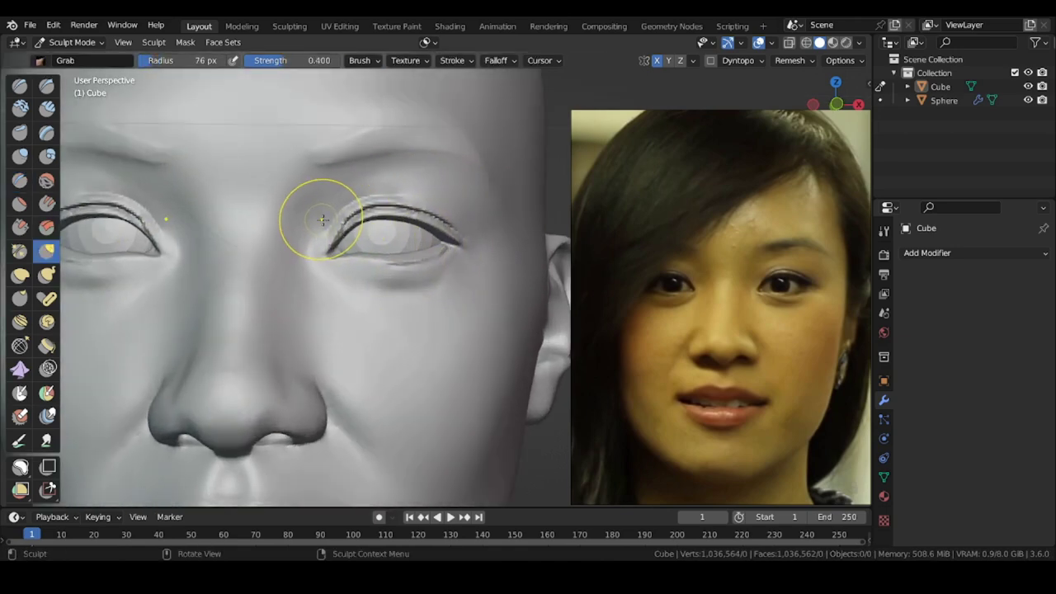
- Shift the middle of the lower eyelid slightly upward with the Grab brush at a 78 px radius
scroll(385, 268, up, 1)
key(f)
click(427, 267)
drag(407, 274, 406, 271)
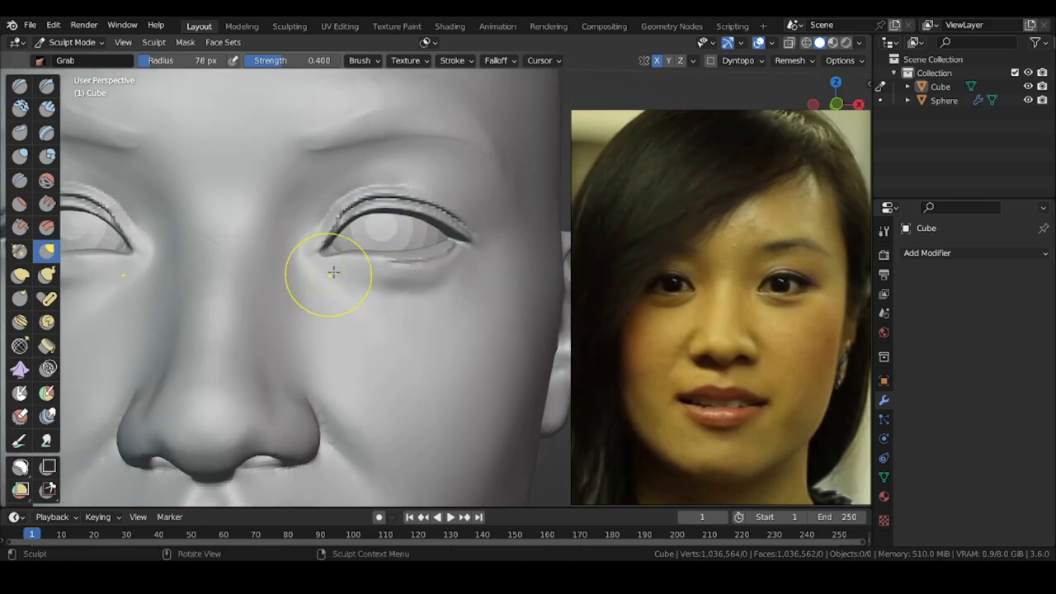
- Refine the inner part of the lower eyelid with the Grab brush at a 48 px radius
mouse_move(332, 273)
middle_down()
mouse_move(385, 255)
mouse_move(448, 258)
middle_up()
alt+drag(452, 281, 477, 278)
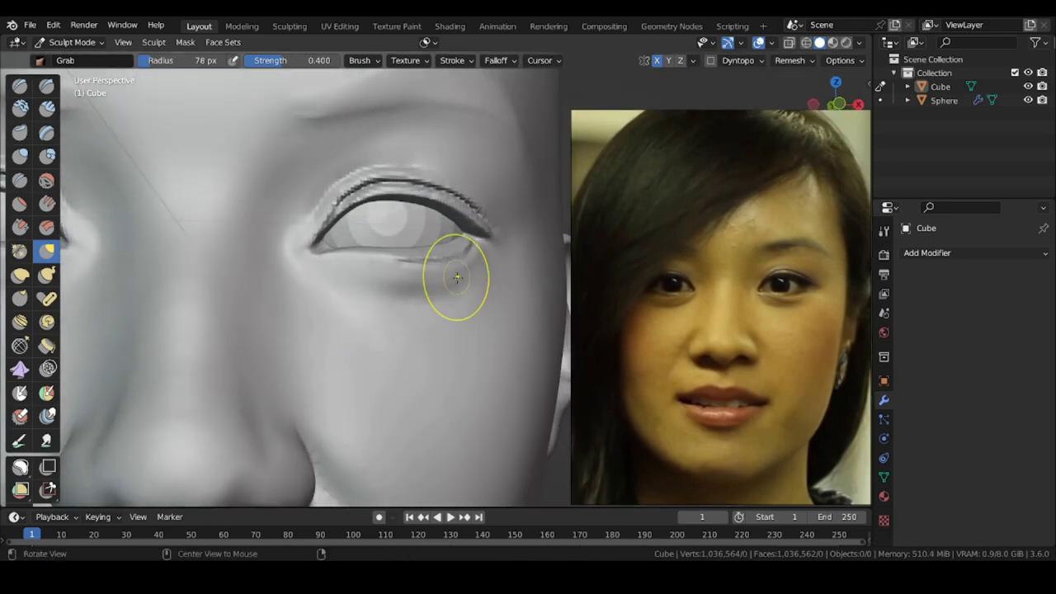
key(f)
click(440, 279)
alt+drag(343, 286, 360, 320)
drag(350, 259, 349, 255)
alt+drag(356, 285, 337, 263)
scroll(336, 263, down, 1)
- Carve the crease beneath the lower eyelid with the Draw Sharp brush at radii of 40 px and 42 px and strength 0.300
click(46, 86)
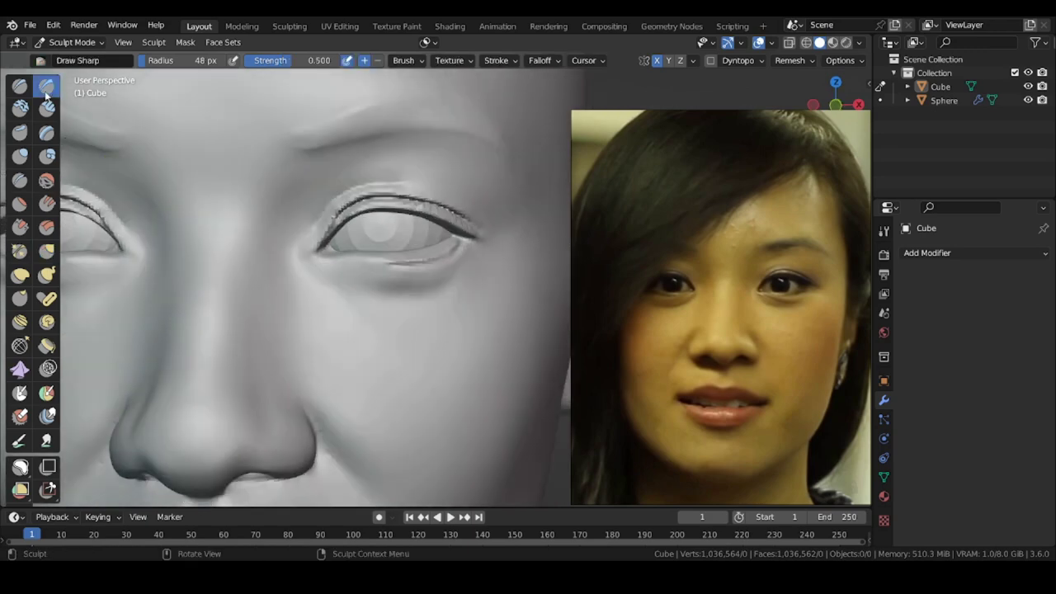
key(shift+f)
alt+drag(410, 289, 369, 287)
click(418, 281)
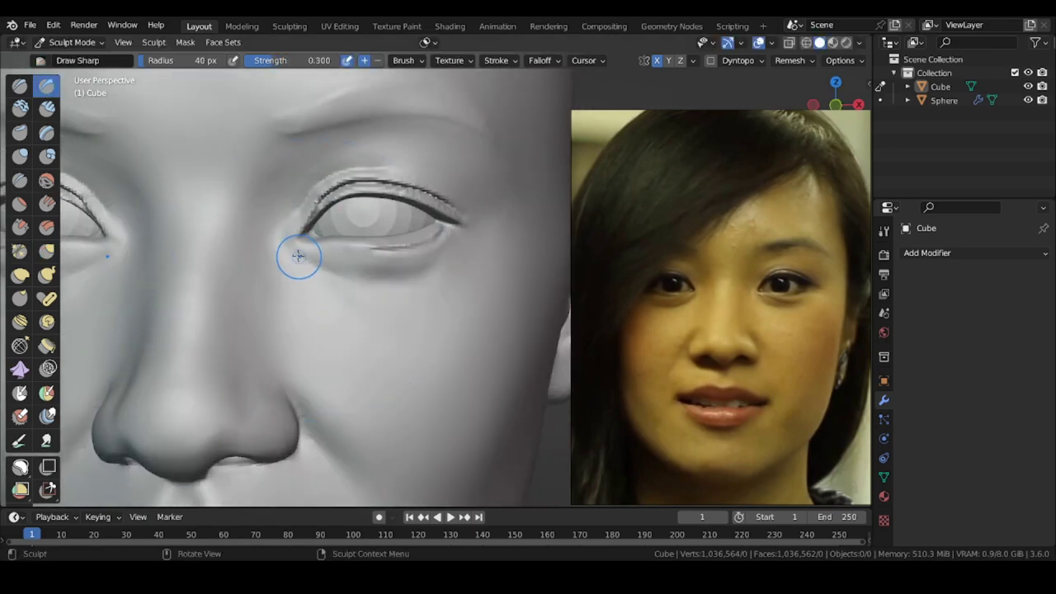
ctrl+alt+drag(401, 226, 391, 216)
alt+drag(381, 238, 342, 250)
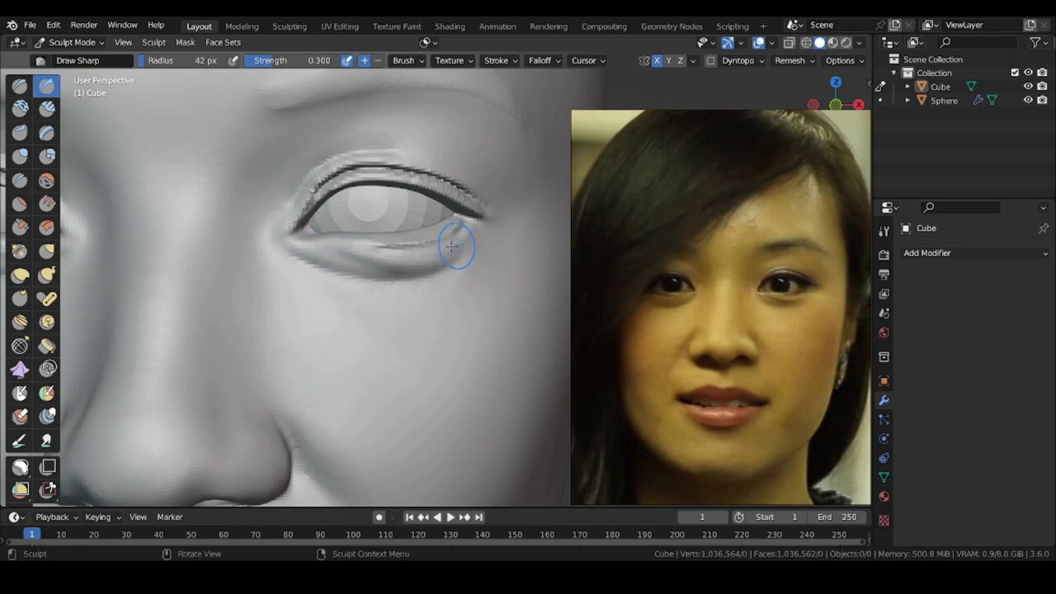
- Soften the crease beneath the lower eyelid with the Draw brush at a 55 px radius and strength 0.300
alt+drag(452, 246, 395, 262)
click(20, 86)
key(f)
click(385, 320)
alt+drag(392, 302, 398, 280)
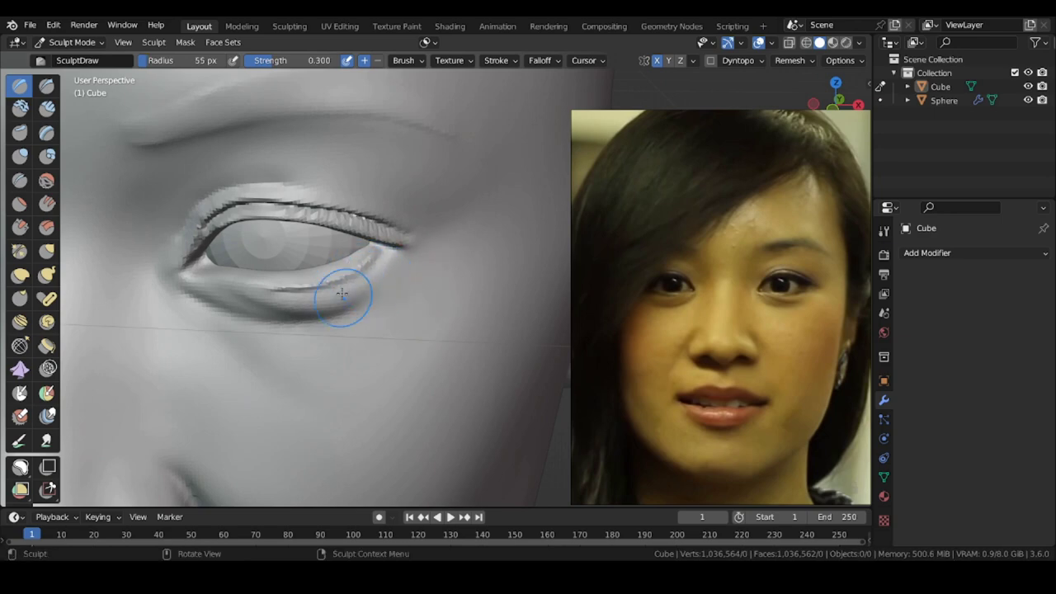
- Adjust the lower eyelid's curvature from below and from the front with the Grab brush at radii of 118 px and 106 px
middle_drag(272, 284, 258, 178)
ctrl+middle_drag(251, 301, 246, 277)
key(g)
middle_drag(307, 333, 310, 319)
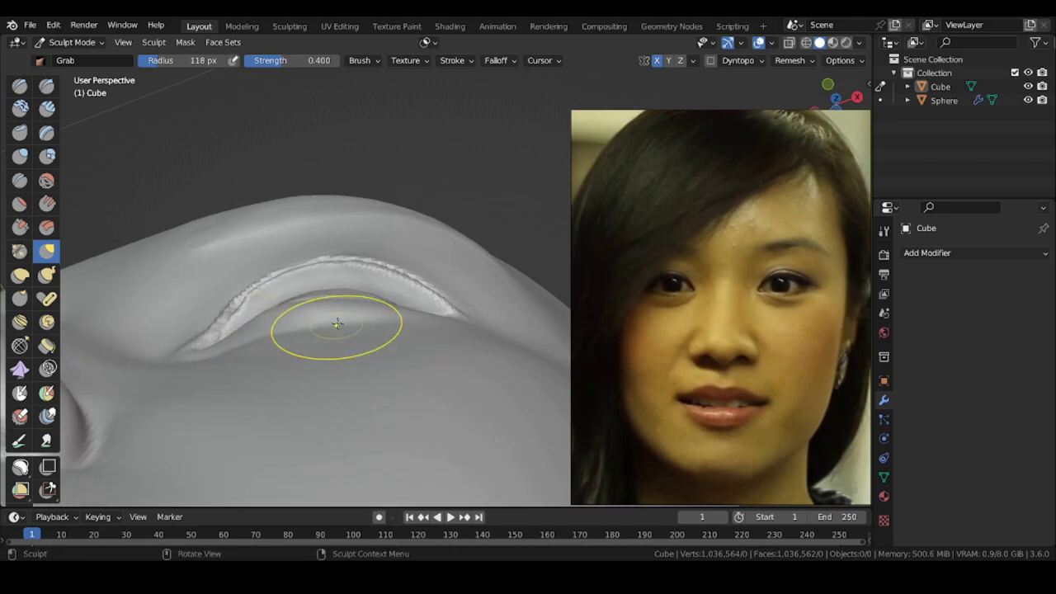
alt+drag(400, 325, 380, 384)
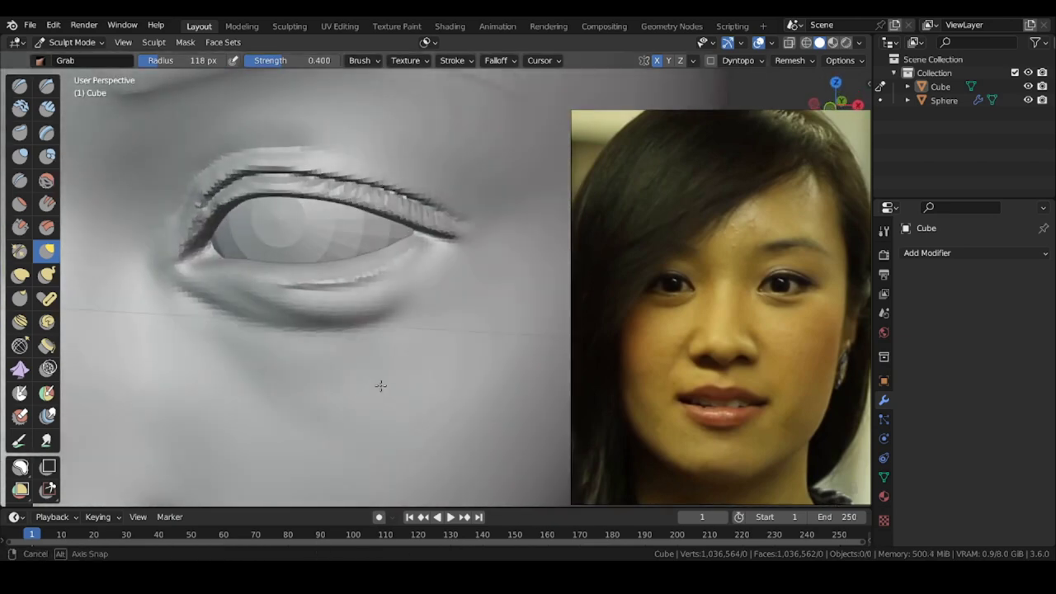
mouse_move(290, 268)
ctrl+alt+mouse_down()
mouse_move(288, 323)
mouse_move(335, 325)
ctrl+alt+mouse_up()
ctrl+alt+drag(241, 305, 248, 262)
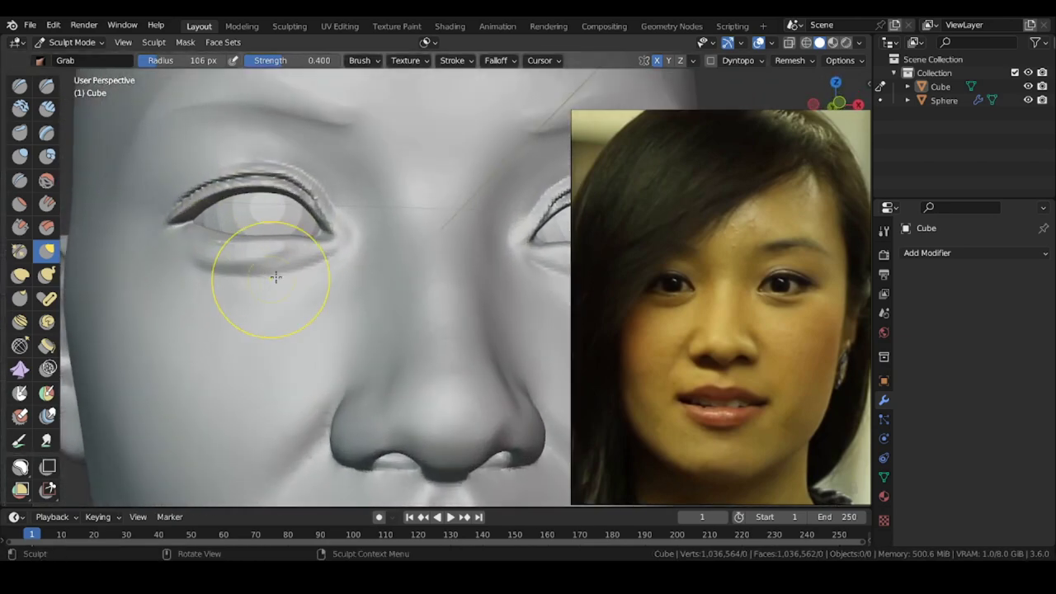
- Reposition the outer eye corner and the area above the upper eyelid with the Grab brush at a 92 px radius
alt+shift+drag(183, 260, 180, 276)
key(f)
click(179, 276)
drag(170, 233, 172, 237)
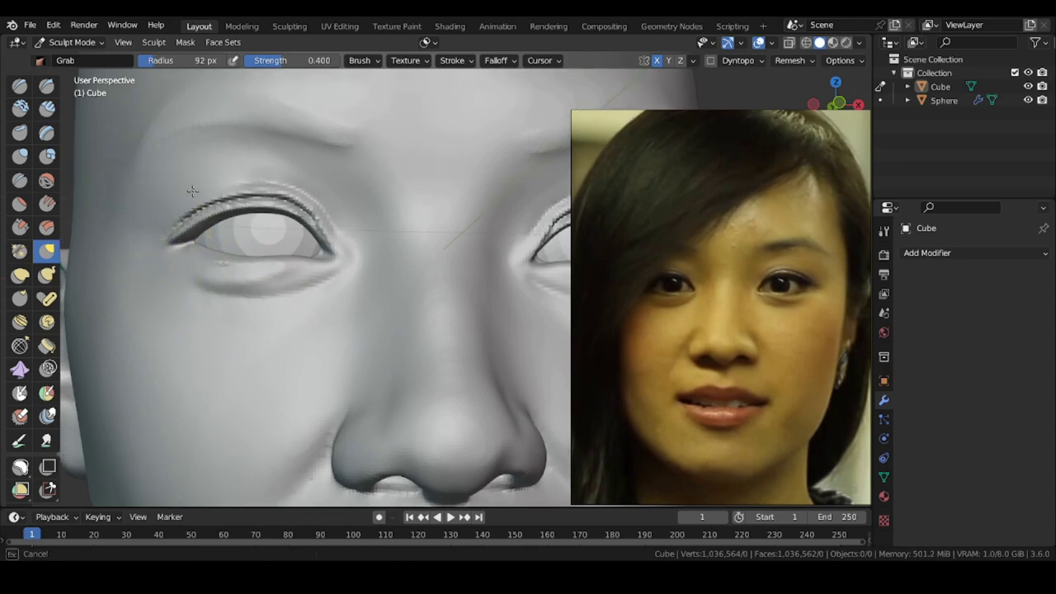
drag(218, 176, 233, 180)
ctrl+alt+drag(182, 229, 188, 202)
mouse_move(228, 218)
mouse_down()
mouse_move(198, 288)
mouse_move(181, 299)
mouse_move(202, 284)
mouse_up()
ctrl+alt+drag(355, 353, 330, 289)
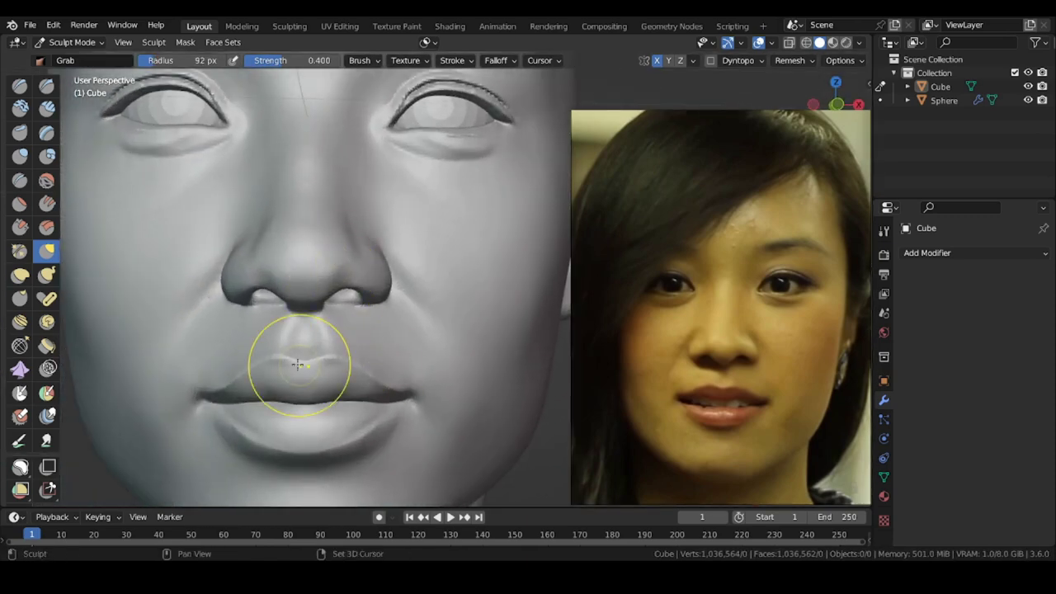
- Raise the centre of the upper lip slightly with the Grab brush at a 92 px radius
drag(298, 361, 297, 354)
ctrl+alt+drag(266, 309, 279, 425)
alt+shift+drag(257, 364, 248, 221)
- Refine the chin with the Scrape brush and with the Grab brush at a 104 px radius
click(20, 228)
ctrl+alt+drag(303, 404, 308, 363)
alt+drag(257, 309, 254, 385)
mouse_move(254, 385)
middle_down()
mouse_move(285, 338)
mouse_move(267, 413)
mouse_move(266, 404)
middle_up()
key(g)
key(f)
click(297, 346)
middle_drag(252, 319, 290, 326)
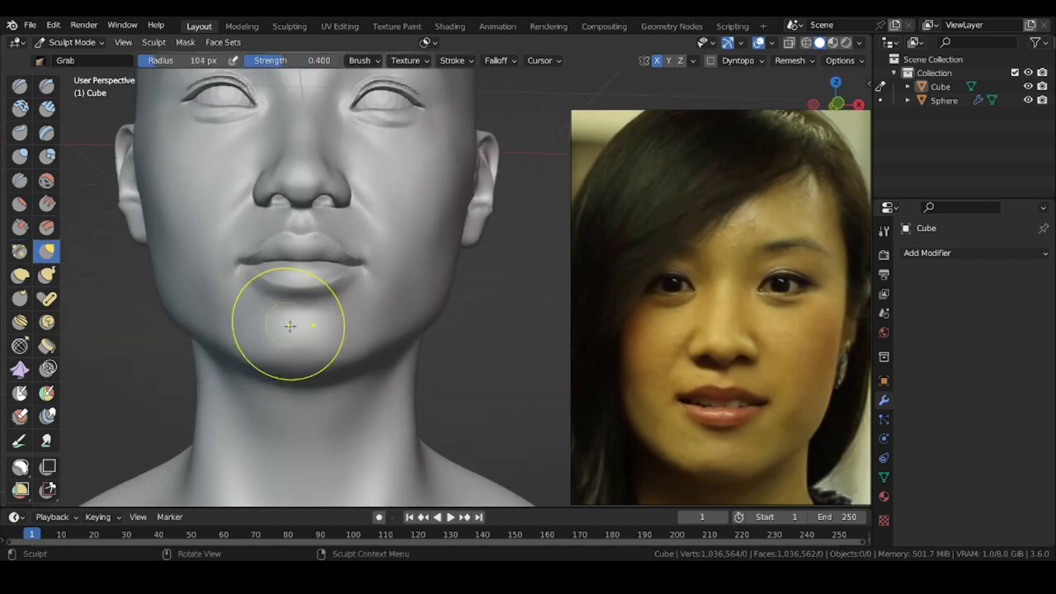
- Shape the underside of the chin with the Draw brush at a 104 px radius and strength 0.300
click(19, 89)
mouse_move(338, 421)
middle_down()
mouse_move(389, 353)
mouse_move(355, 412)
middle_up()
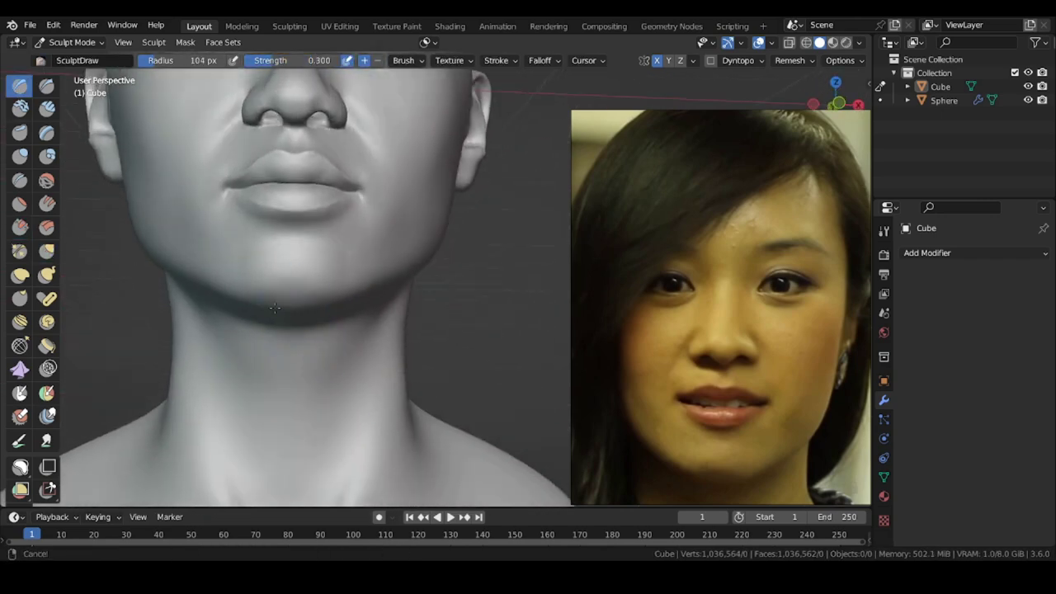
ctrl+middle_drag(272, 256, 247, 289)
mouse_move(247, 289)
middle_down()
mouse_move(227, 302)
mouse_move(233, 291)
middle_up()
- Model the nose bridge and the inner eye hollows with the Draw brush at radii of 81, 68 and 62 px
key(f)
click(224, 289)
scroll(337, 222, up, 4)
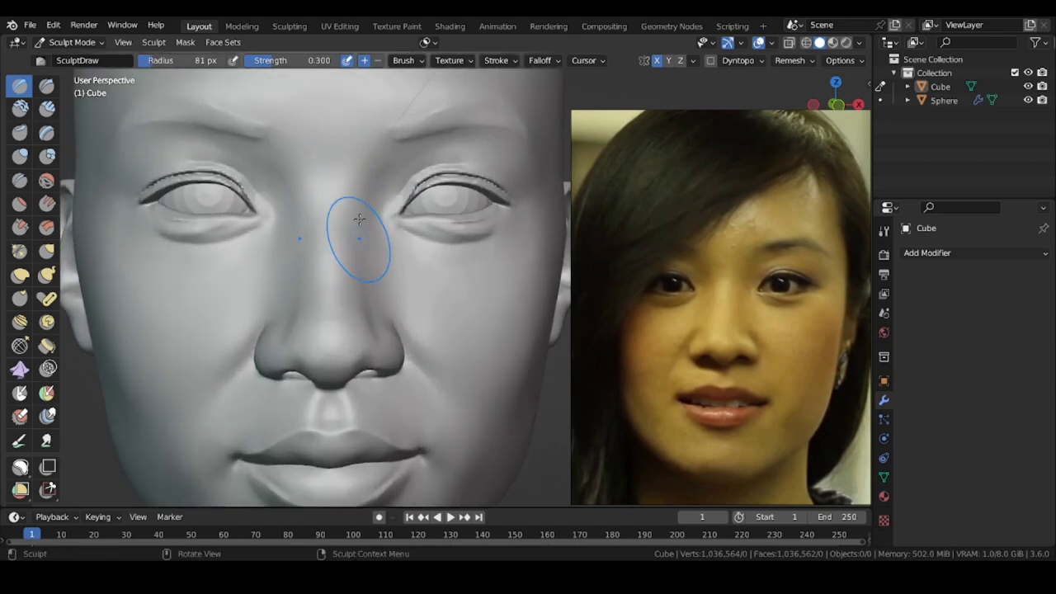
middle_drag(335, 207, 343, 186)
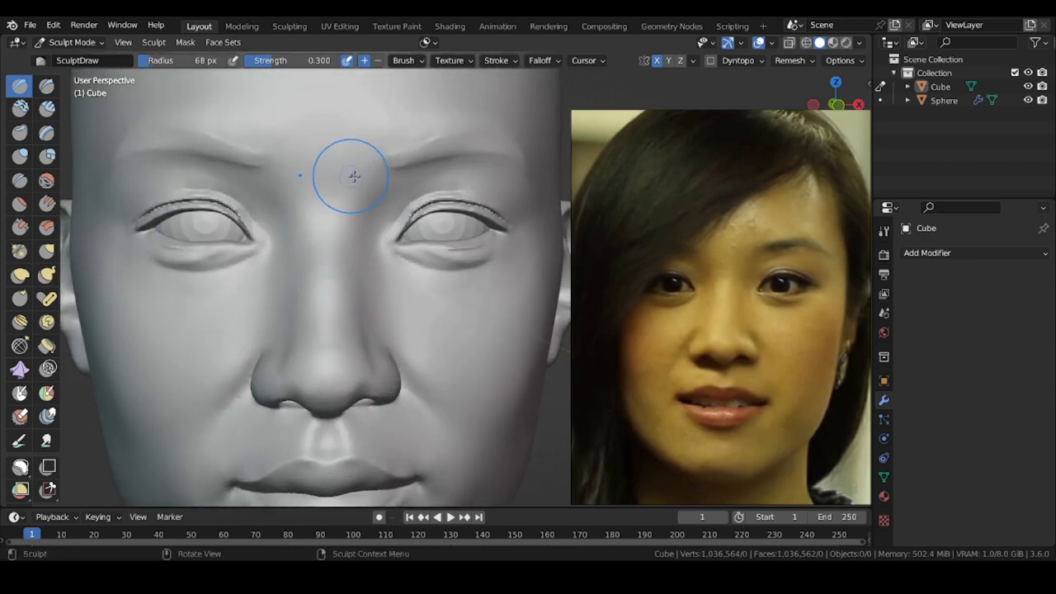
scroll(352, 194, up, 2)
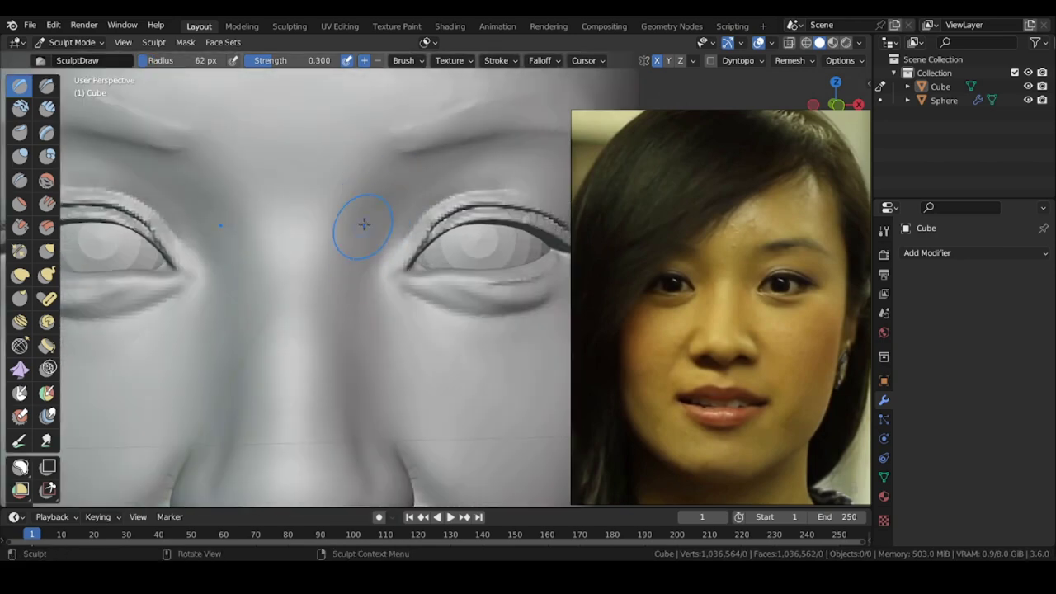
drag(362, 240, 372, 213)
- Shape the area beneath the outer end of the eyebrow with the Draw brush at a 62 px radius
scroll(371, 213, down, 1)
shift+middle_drag(372, 213, 212, 221)
scroll(412, 188, up, 1)
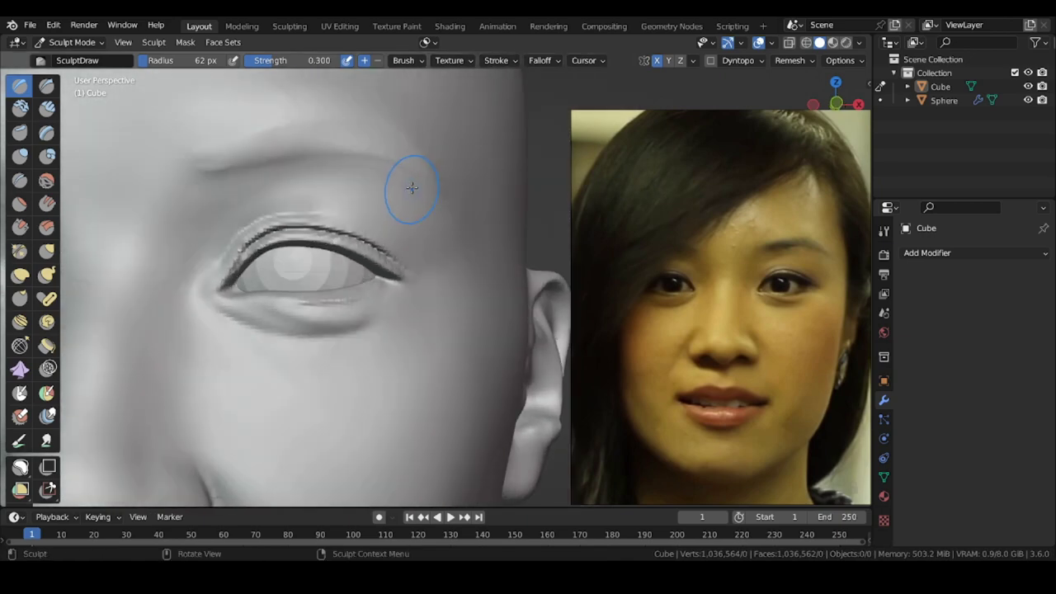
mouse_move(475, 206)
middle_down()
mouse_move(453, 165)
mouse_move(424, 151)
mouse_move(441, 168)
mouse_move(456, 273)
mouse_move(429, 290)
middle_up()
scroll(453, 153, down, 3)
middle_drag(412, 227, 380, 235)
ctrl+middle_drag(264, 273, 274, 316)
mouse_move(157, 286)
middle_down()
mouse_move(132, 289)
mouse_move(165, 281)
middle_up()
- Refine the nose bridge and the area between the eyebrows with the Draw brush at a 70 px radius
key(f)
click(387, 161)
scroll(380, 166, up, 4)
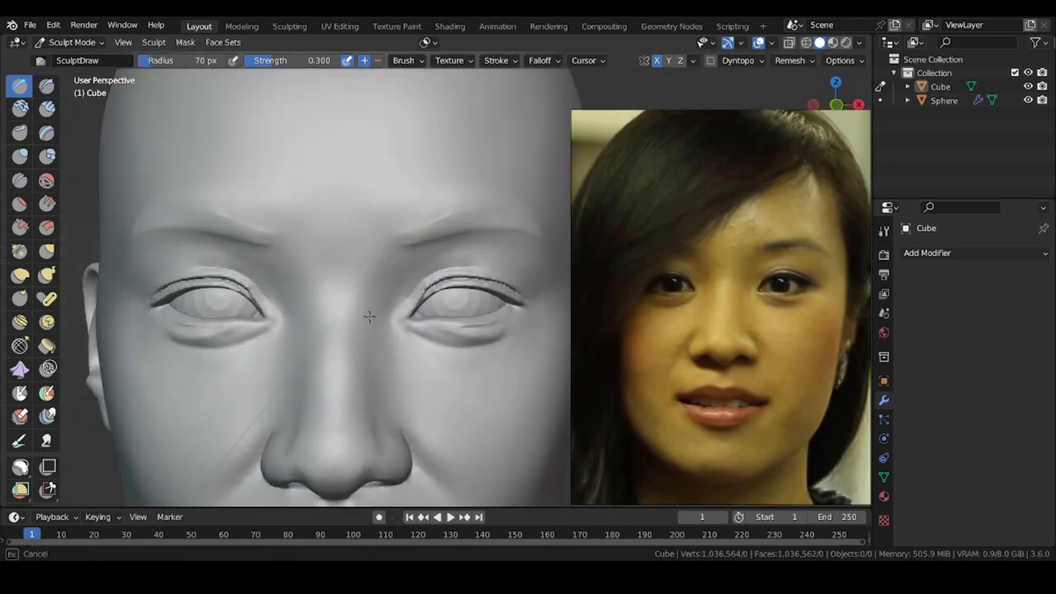
mouse_move(376, 267)
middle_down()
mouse_move(324, 262)
mouse_move(368, 283)
middle_up()
key(f)
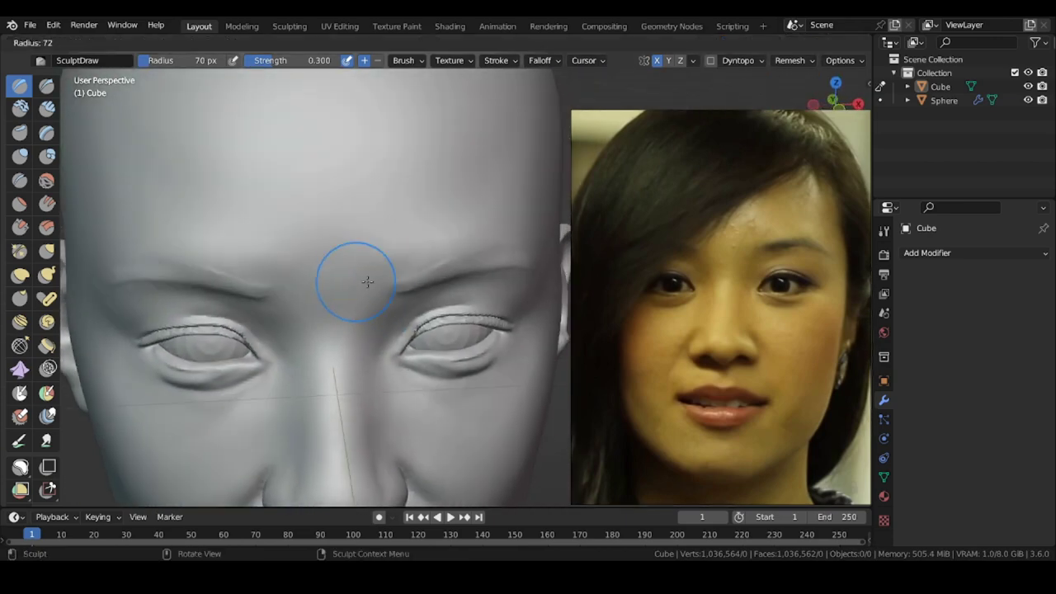
click(380, 283)
- Compare the profile with the side-view reference photo and adjust the mouth area with the Grab brush at a 92 px radius
mouse_move(293, 192)
middle_down()
mouse_move(293, 210)
mouse_move(283, 156)
mouse_move(207, 174)
mouse_move(216, 114)
middle_up()
scroll(207, 174, down, 4)
scroll(631, 277, down, 5)
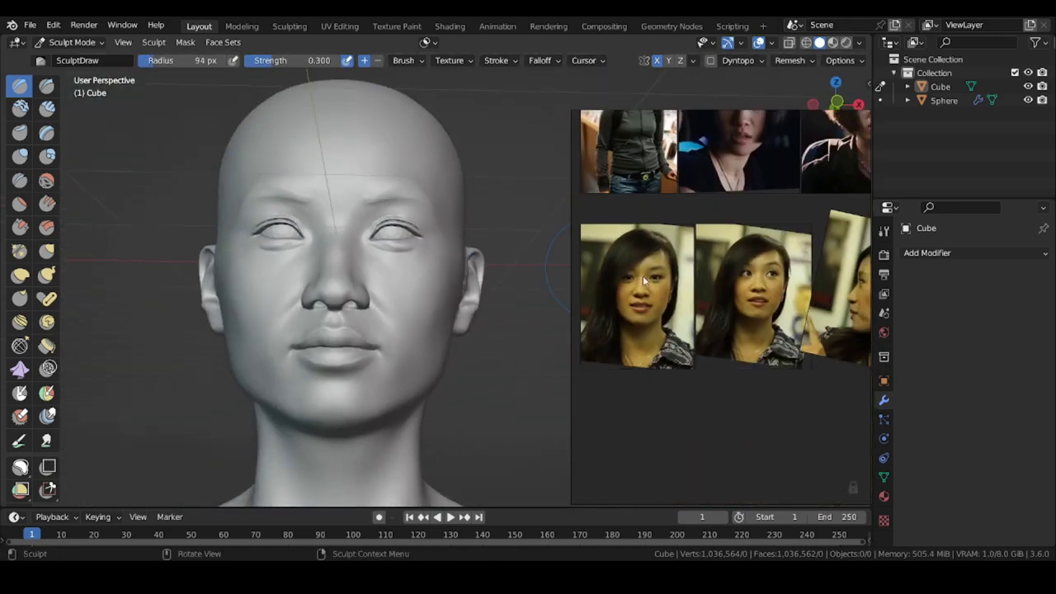
scroll(806, 365, up, 6)
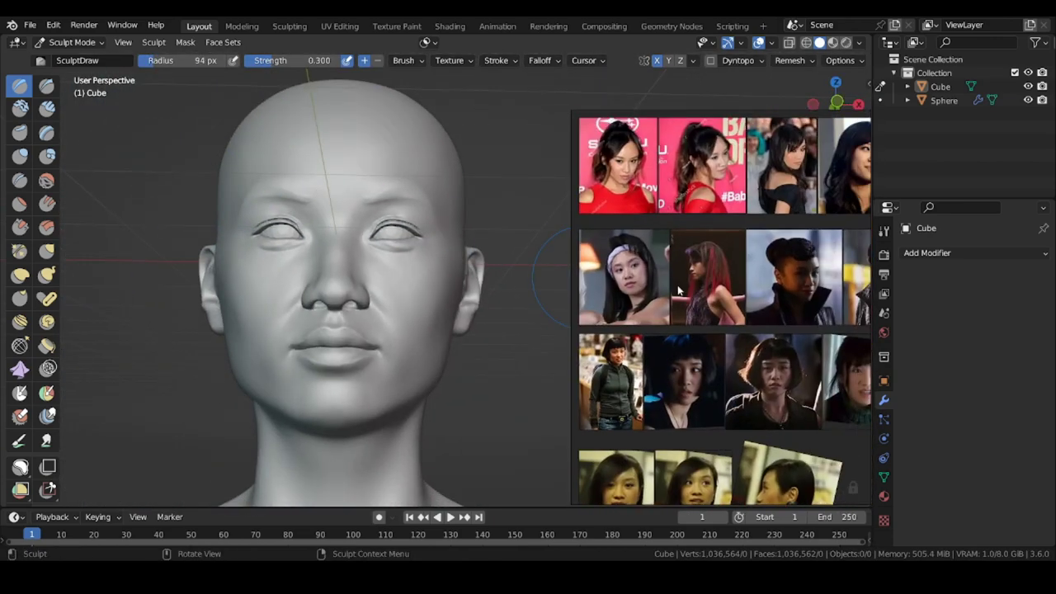
key(g)
scroll(291, 279, up, 2)
alt+drag(291, 279, 191, 286)
key(f)
click(314, 316)
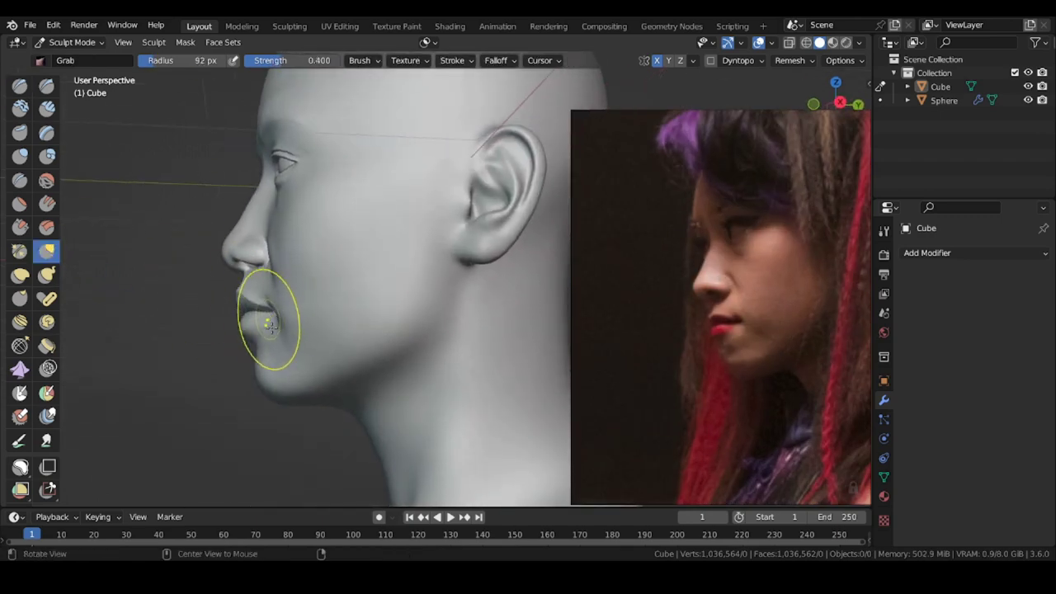
mouse_move(271, 321)
alt+mouse_down()
mouse_move(298, 316)
mouse_move(308, 238)
alt+mouse_up()
alt+drag(312, 314, 259, 393)
middle_drag(258, 393, 252, 391)
- Refine the facial surfaces from several angles with the Draw brush at a 68 px radius and strength 0.300
key(x)
mouse_move(371, 253)
ctrl+middle_down()
mouse_move(356, 206)
mouse_move(338, 233)
mouse_move(385, 233)
ctrl+middle_up()
key(f)
click(390, 232)
mouse_move(397, 231)
alt+mouse_down()
mouse_move(488, 252)
mouse_move(472, 250)
alt+mouse_up()
mouse_move(331, 241)
ctrl+alt+mouse_down()
mouse_move(328, 200)
mouse_move(353, 251)
mouse_move(396, 254)
ctrl+alt+mouse_up()
key(f)
click(417, 283)
mouse_move(405, 244)
ctrl+alt+mouse_down()
mouse_move(353, 290)
mouse_move(391, 285)
ctrl+alt+mouse_up()
mouse_move(391, 285)
alt+mouse_down()
mouse_move(417, 285)
mouse_move(395, 286)
alt+mouse_up()
- Enlarge the reference portrait with dark hair and nudge the upper eyelid to match with the Grab brush at an 85 px radius
scroll(576, 288, down, 8)
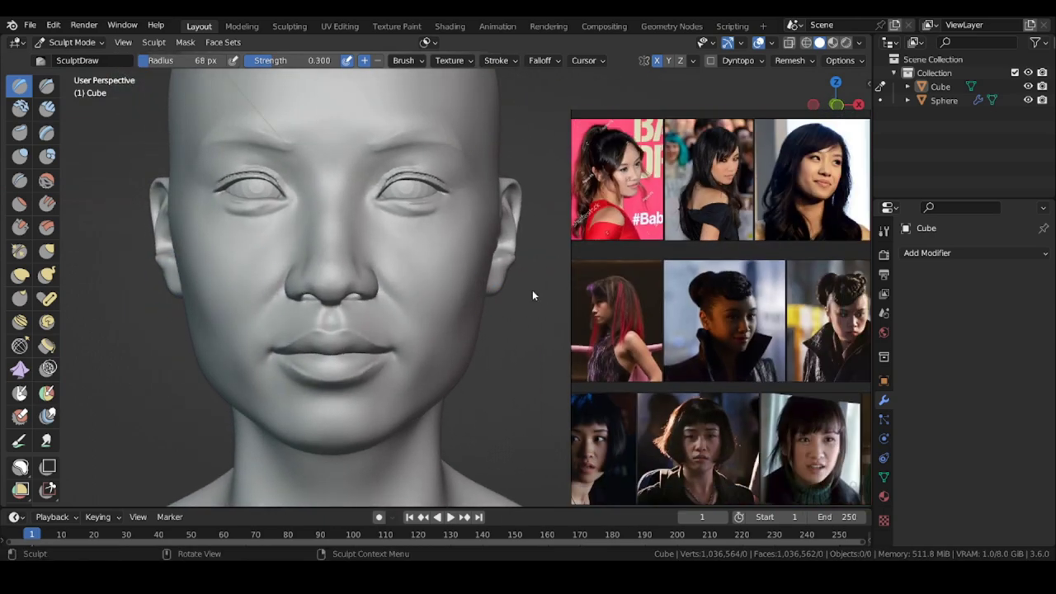
alt+drag(673, 318, 734, 342)
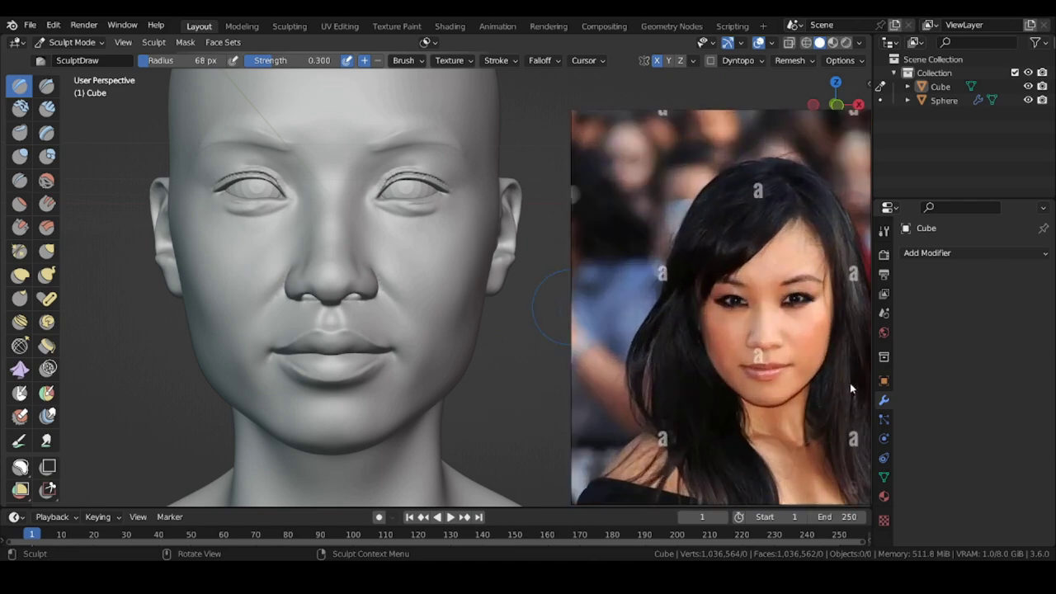
middle_drag(105, 319, 139, 306)
key(g)
ctrl+middle_drag(276, 177, 298, 140)
key(f)
click(356, 173)
drag(318, 176, 313, 171)
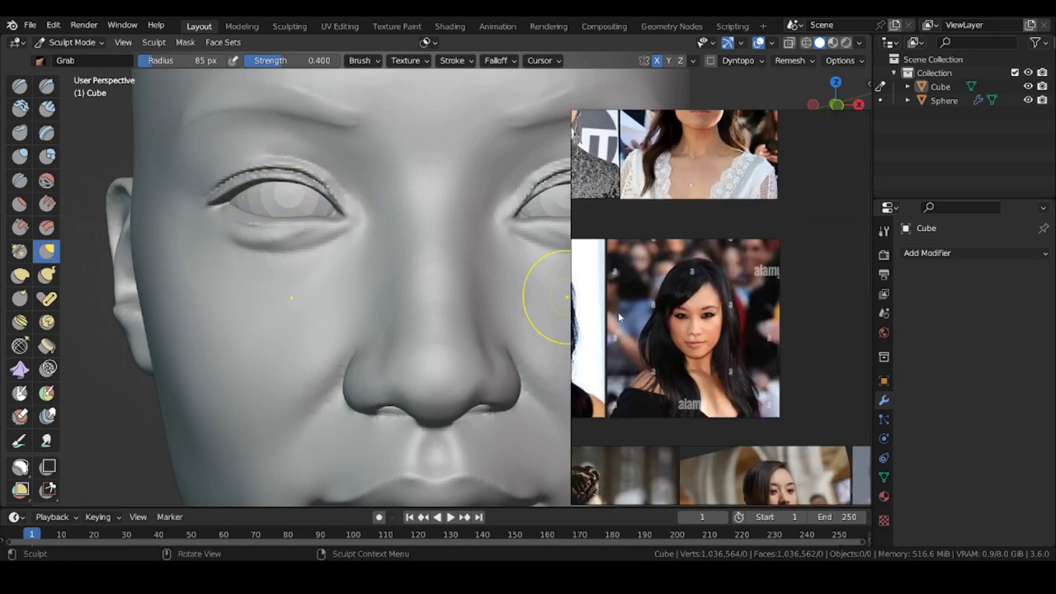
- Enlarge the frontal reference portrait with long straight hair and adjust the inner upper eyelid with the Grab brush at an 89 px radius
middle_drag(644, 198, 737, 213)
scroll(737, 194, up, 8)
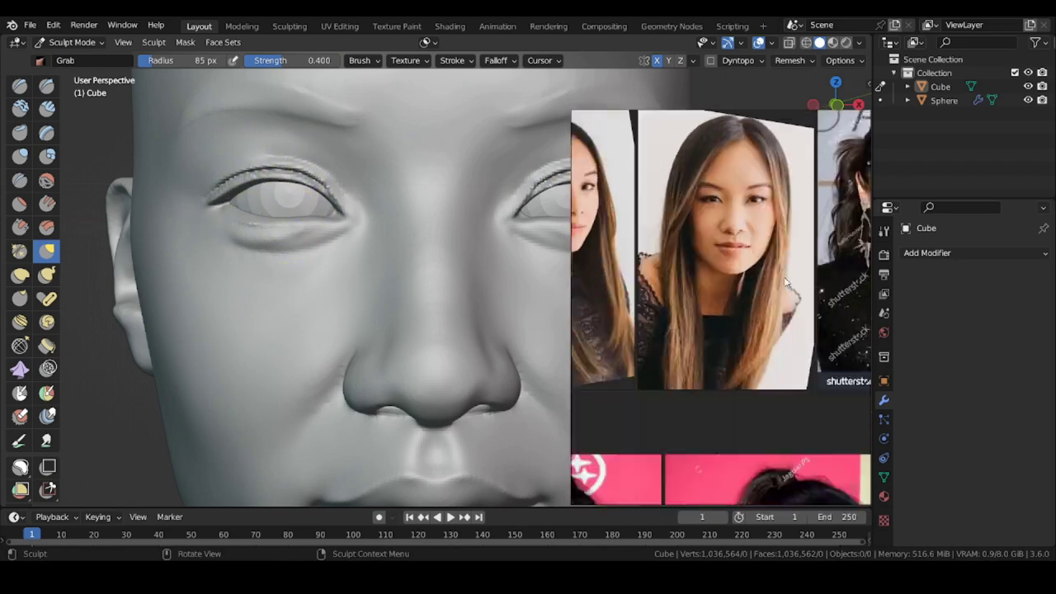
mouse_move(343, 367)
ctrl+middle_down()
mouse_move(285, 302)
mouse_move(306, 375)
ctrl+middle_up()
mouse_move(417, 301)
shift+middle_down()
mouse_move(328, 298)
mouse_move(334, 330)
shift+middle_up()
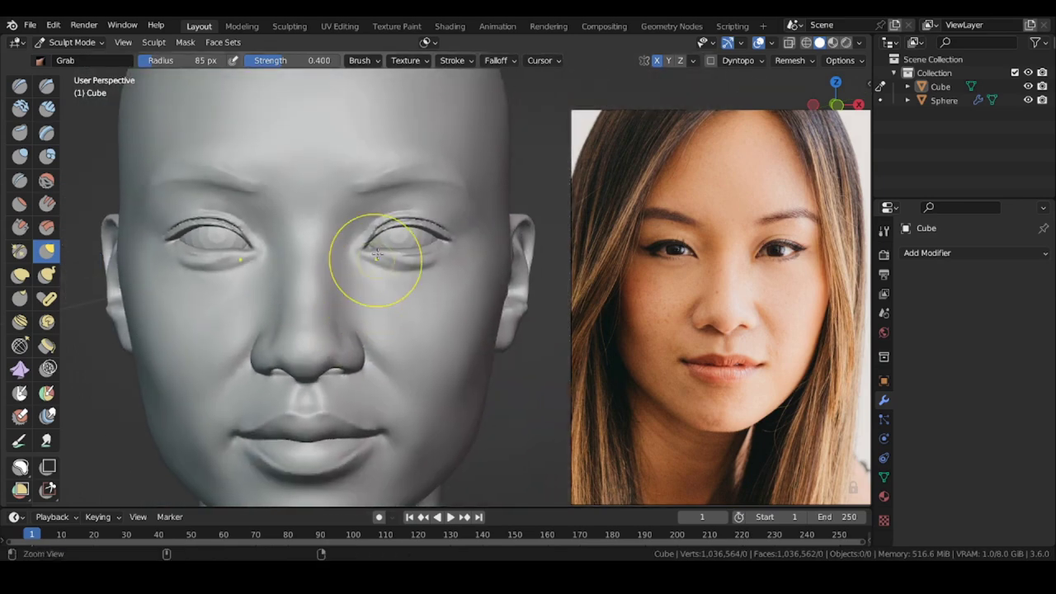
ctrl+middle_drag(376, 257, 368, 200)
key(f)
click(402, 212)
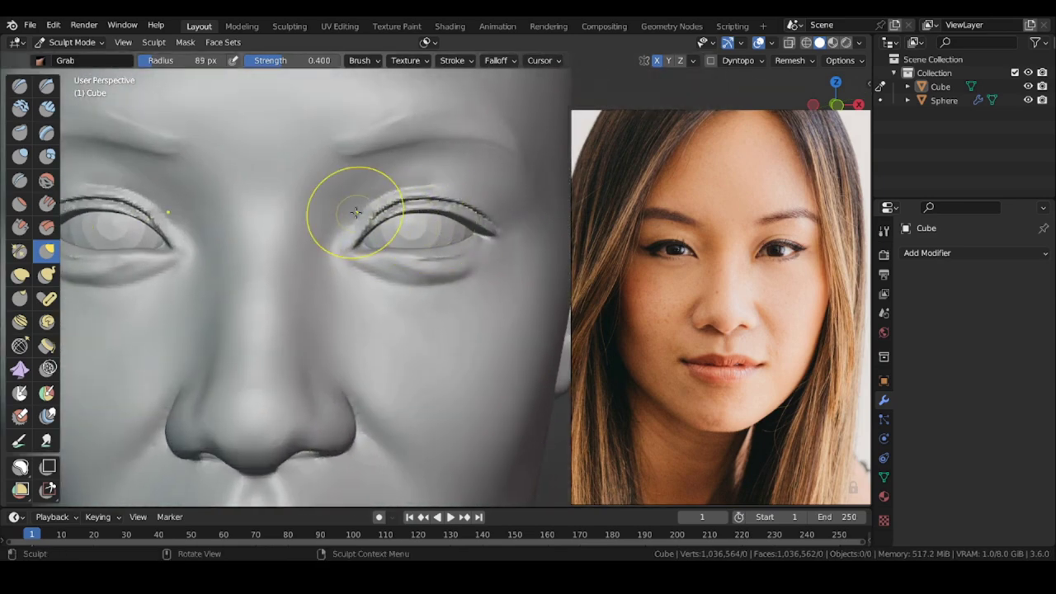
- Refine the inner eye corner and the hollow beside it with the Grab brush at radii of 86 px and 68 px
middle_drag(426, 241, 530, 278)
ctrl+middle_drag(346, 274, 351, 247)
key(f)
click(353, 246)
scroll(317, 251, up, 2)
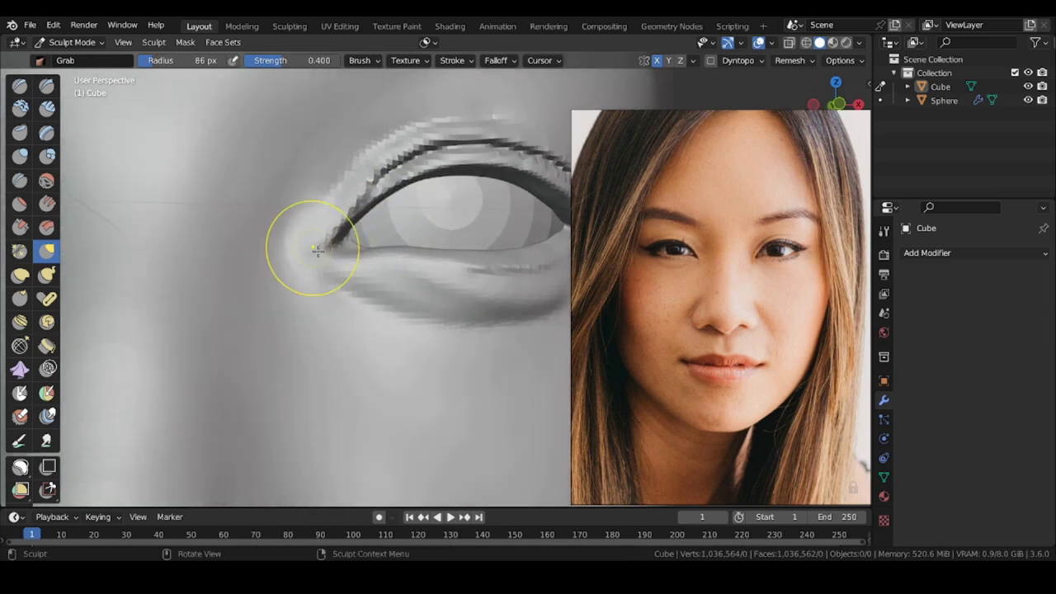
ctrl+middle_drag(311, 218, 312, 254)
mouse_move(314, 255)
middle_down()
mouse_move(304, 259)
mouse_move(312, 254)
middle_up()
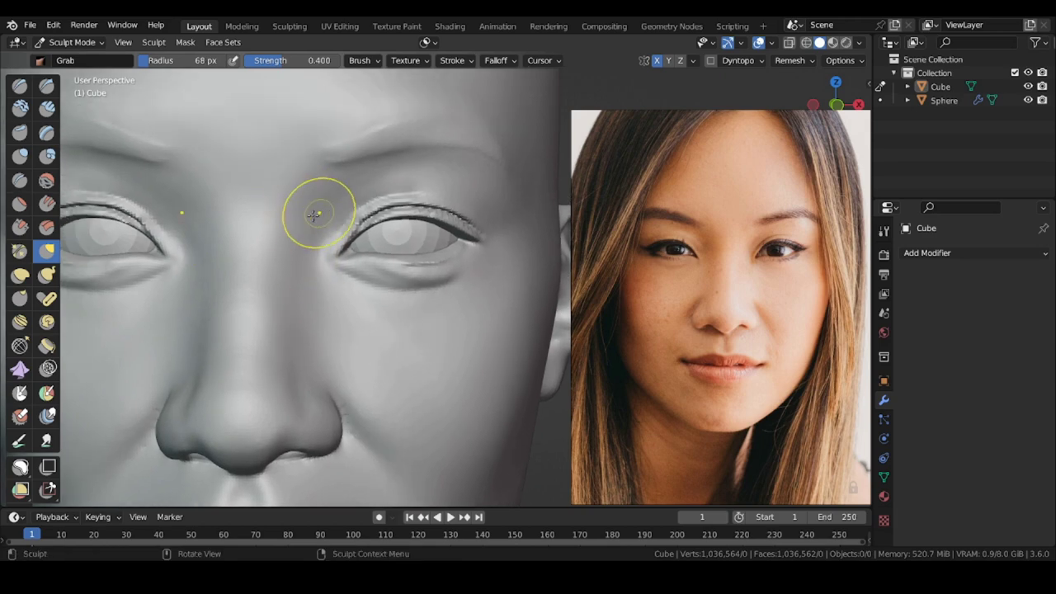
scroll(312, 241, up, 3)
- Build up the upper eyelid fold with the Clay Strips brush at strength 0.600, starting at a 19 px radius
click(21, 86)
click(47, 109)
mouse_move(357, 205)
shift+middle_down()
mouse_move(341, 219)
mouse_move(278, 224)
shift+middle_up()
key(f)
click(440, 212)
mouse_move(350, 199)
middle_down()
mouse_move(367, 200)
mouse_move(216, 203)
middle_up()
key(f)
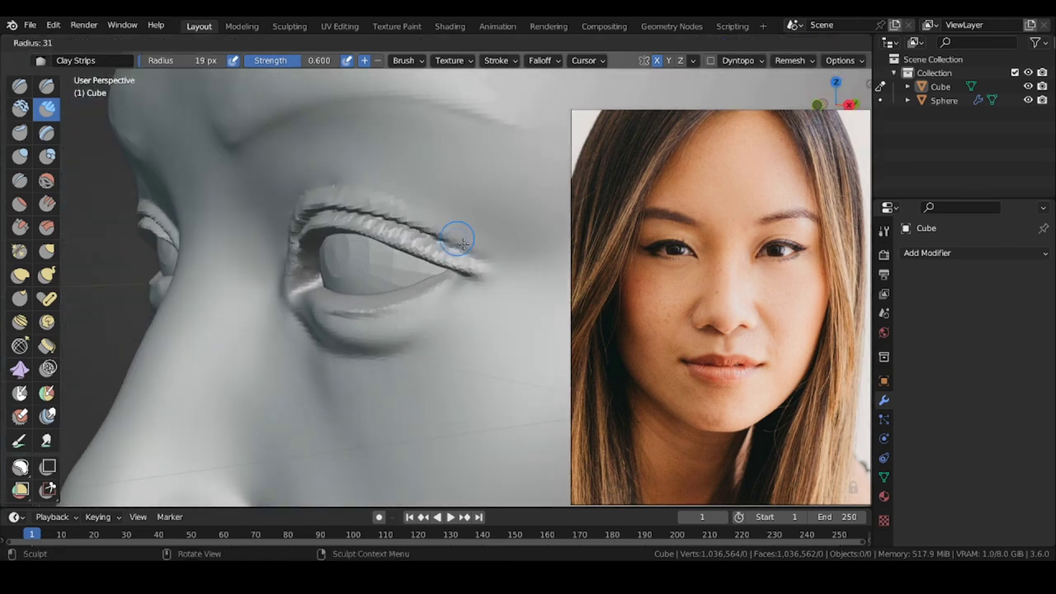
click(476, 239)
scroll(388, 211, up, 1)
- Thicken the upper eyelid fold with the Inflate/Deflate brush at radii of 23 px and 32 px and strength 0.500
key(f)
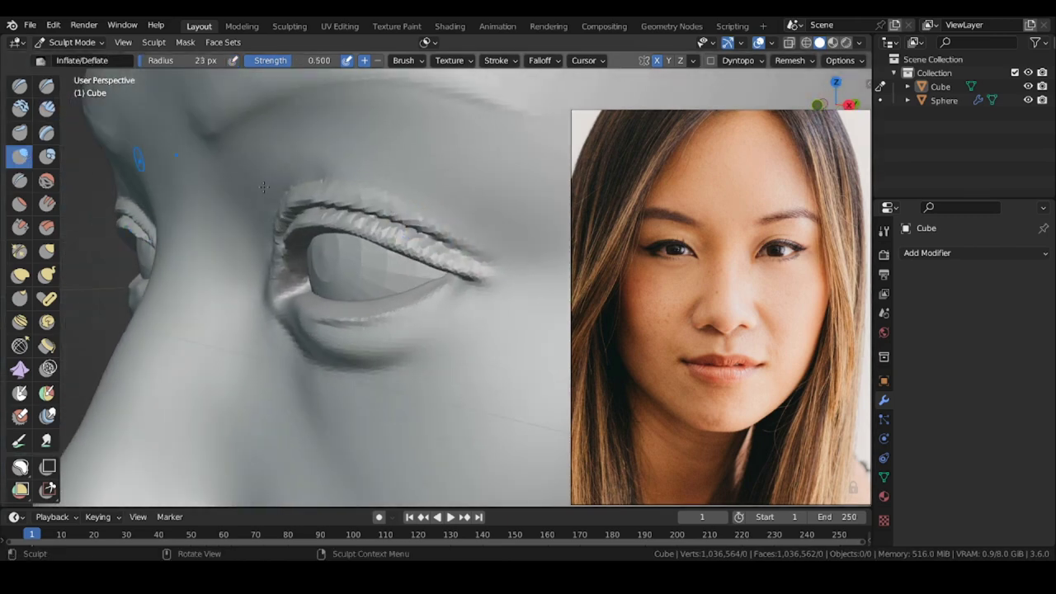
middle_drag(430, 235, 468, 231)
key(f)
click(445, 226)
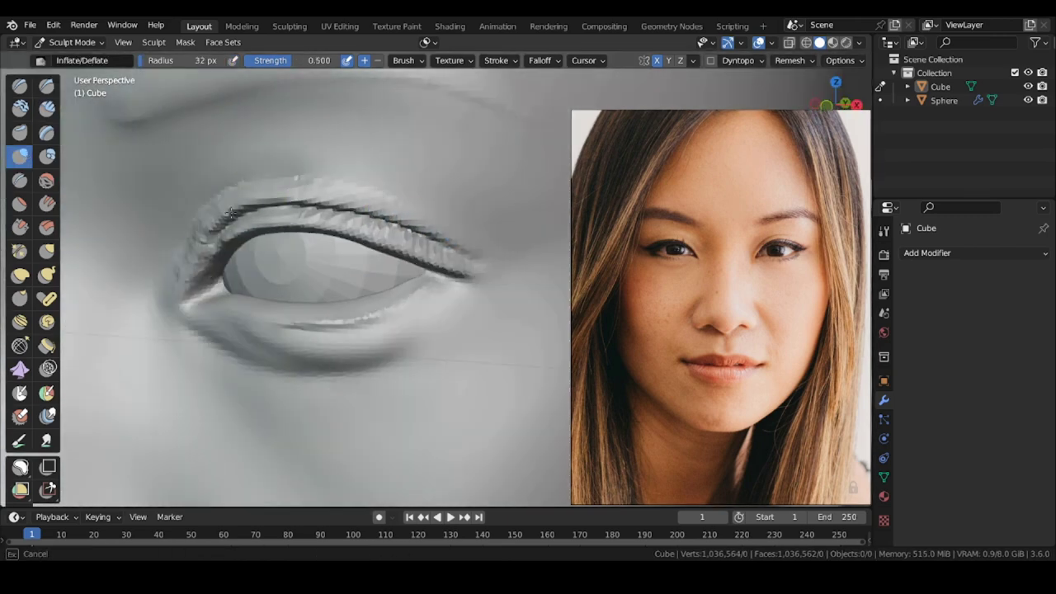
mouse_move(212, 218)
middle_down()
mouse_move(166, 277)
mouse_move(127, 187)
middle_up()
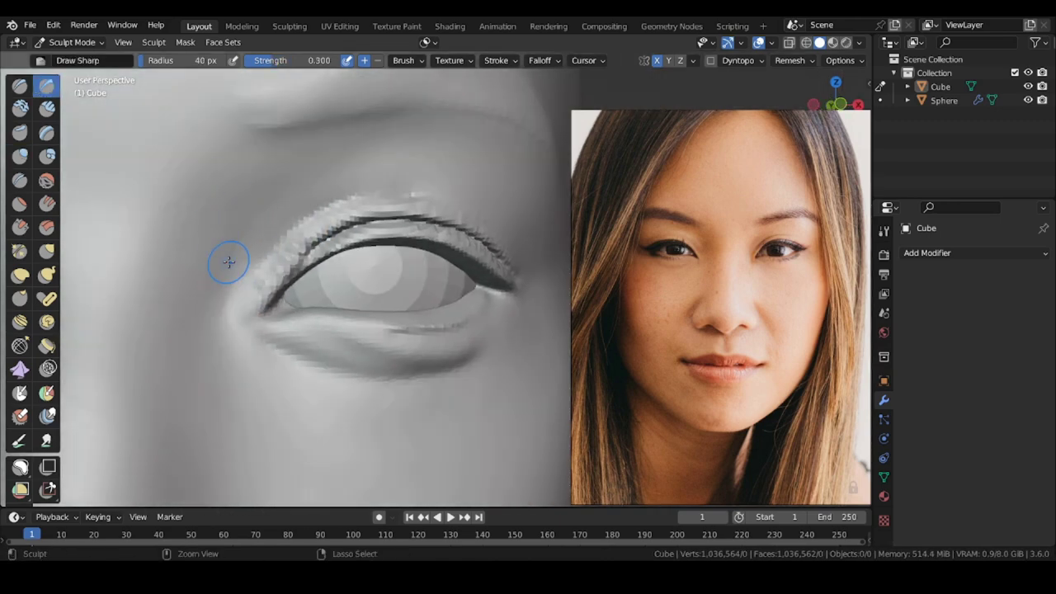
- Undo the last stroke and work the hollow beside the inner upper eyelid with the Draw Sharp brush at a 57 px radius
key(ctrl+z)
key(f)
click(279, 237)
drag(215, 259, 209, 263)
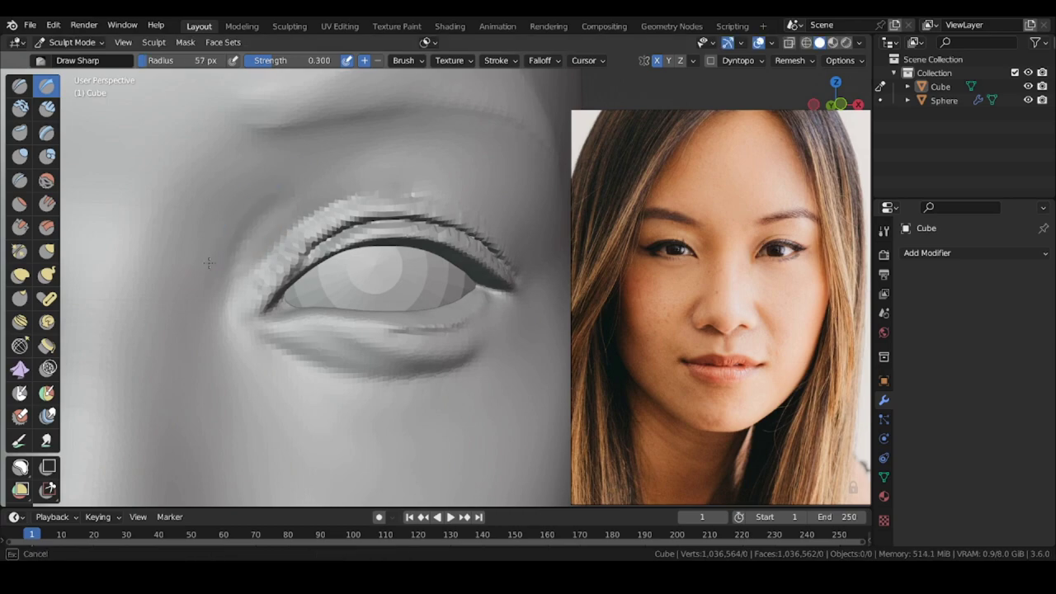
mouse_move(252, 209)
middle_down()
mouse_move(198, 227)
mouse_move(237, 141)
mouse_move(177, 250)
mouse_move(199, 151)
mouse_move(227, 249)
middle_up()
- Blend the hollow between the nose bridge and inner eye corner with the Draw brush at a 61 px radius
click(20, 86)
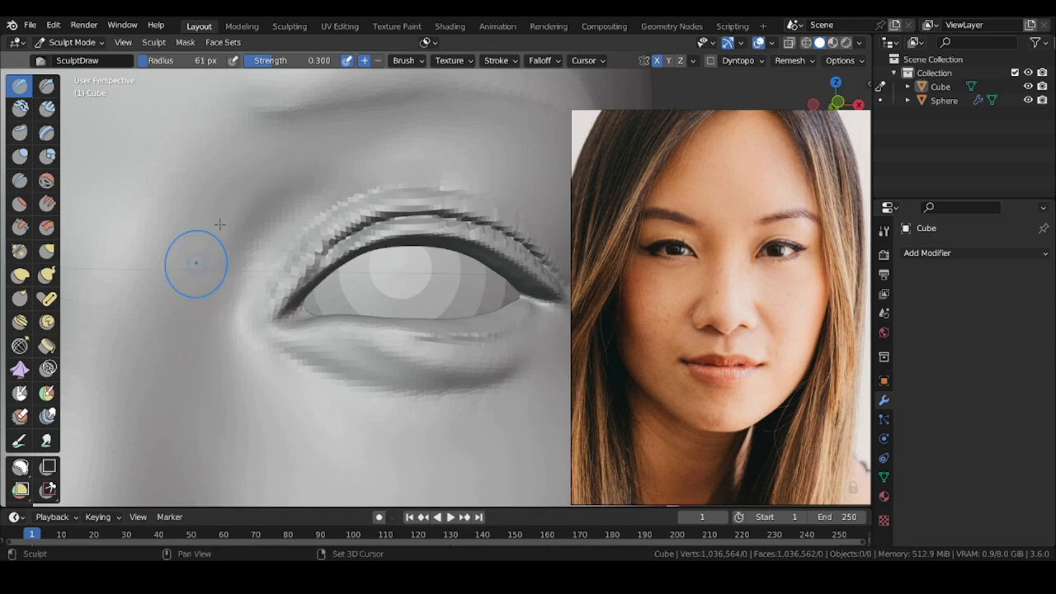
scroll(221, 224, down, 4)
mouse_move(221, 224)
alt+mouse_down()
mouse_move(203, 316)
mouse_move(231, 170)
mouse_move(247, 306)
mouse_move(295, 147)
alt+mouse_up()
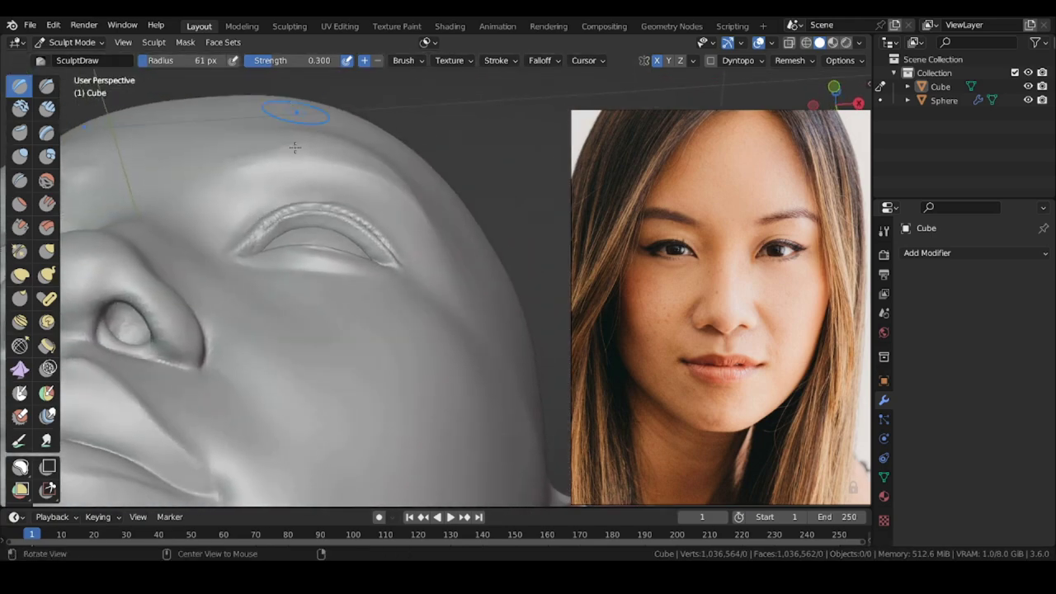
- Adjust the outer part of the upper eyelid fold from below with the Grab brush at a 182 px radius
scroll(299, 191, up, 8)
click(47, 251)
alt+drag(371, 285, 392, 241)
scroll(335, 227, down, 5)
mouse_move(335, 227)
middle_down()
mouse_move(295, 330)
mouse_move(338, 186)
middle_up()
scroll(338, 187, up, 3)
middle_drag(388, 216, 432, 251)
alt+drag(338, 179, 434, 248)
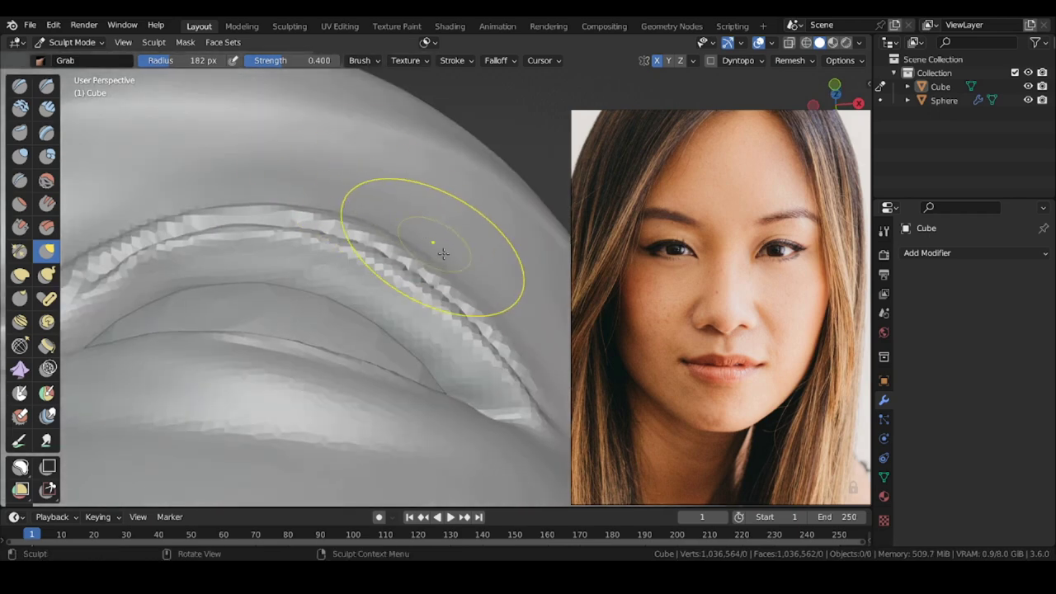
scroll(330, 214, down, 5)
- Work the area above the inner upper eyelid fold with the Draw brush at radii of 68 px and 107 px and strength 0.300
mouse_move(318, 219)
alt+mouse_down()
mouse_move(279, 325)
mouse_move(198, 317)
mouse_move(12, 128)
alt+mouse_up()
click(20, 155)
middle_drag(285, 189, 311, 201)
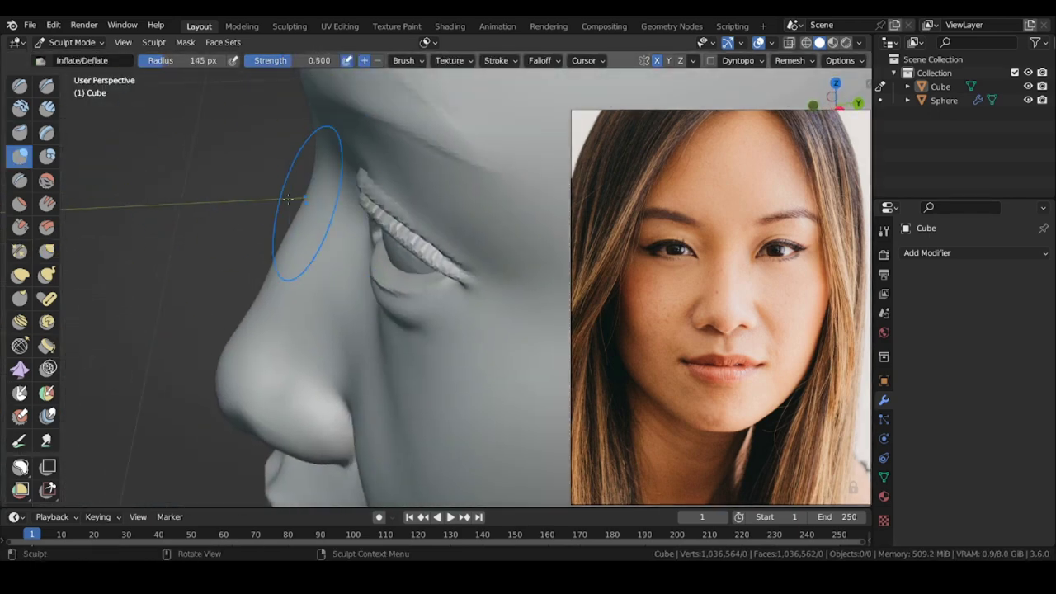
click(19, 86)
middle_drag(345, 157, 433, 184)
mouse_move(360, 151)
middle_down()
mouse_move(289, 107)
mouse_move(315, 178)
mouse_move(299, 157)
middle_up()
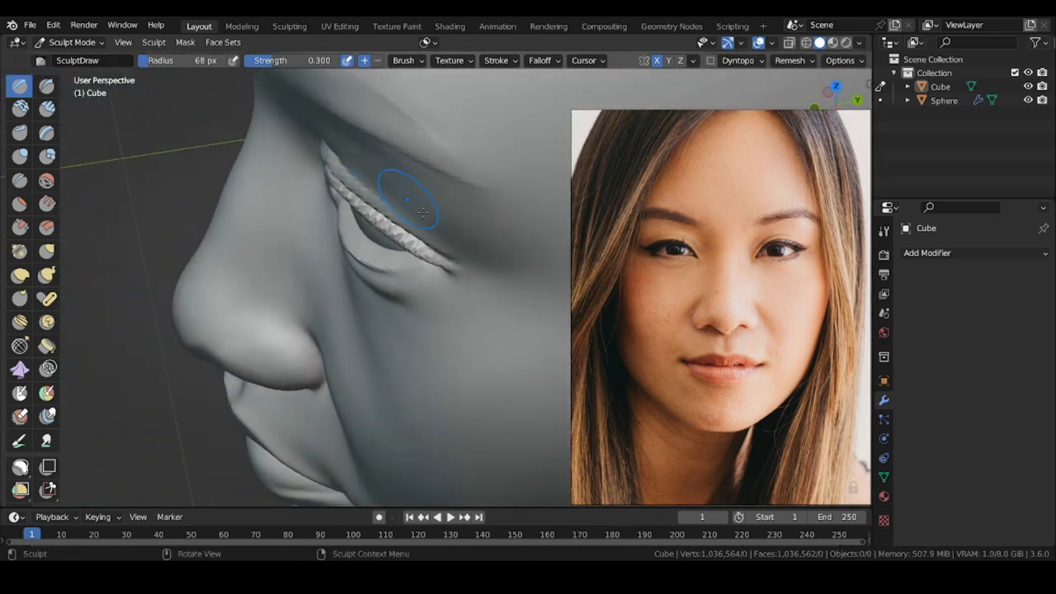
middle_drag(402, 192, 322, 156)
key(f)
click(363, 166)
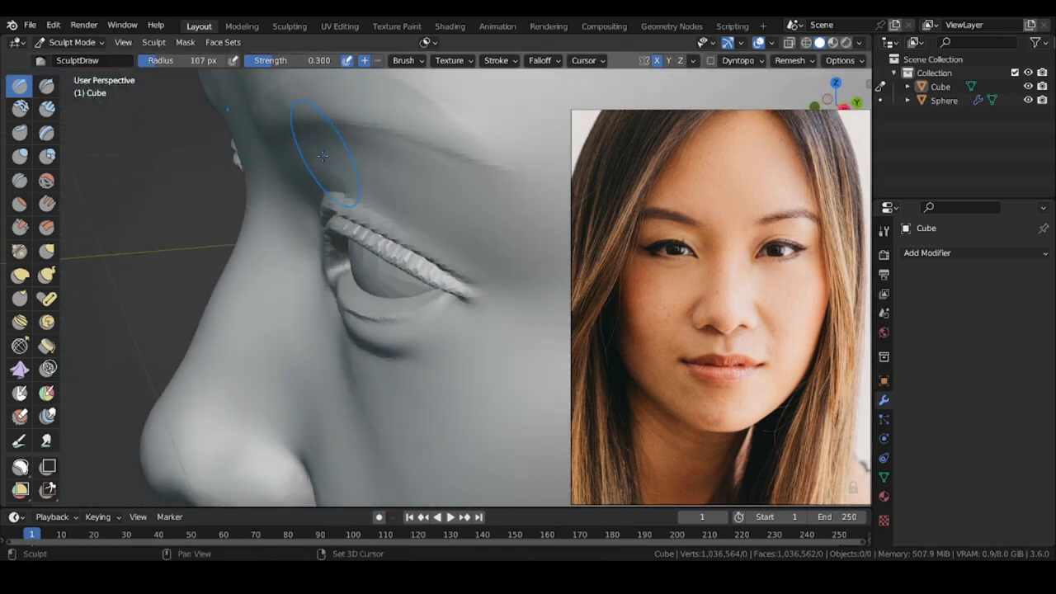
- Adjust the upper eyelid fold with the Grab brush at a 125 px radius
key(f)
click(442, 223)
mouse_move(404, 198)
alt+mouse_down()
mouse_move(361, 191)
mouse_move(377, 196)
mouse_move(359, 178)
mouse_move(401, 179)
mouse_move(376, 115)
alt+mouse_up()
key(g)
key(f)
click(420, 223)
- Sharpen the crease along the upper eyelid fold with the Draw Sharp brush at radii of 68 px and 52 px and strength 0.300
click(47, 86)
alt+drag(355, 198, 325, 278)
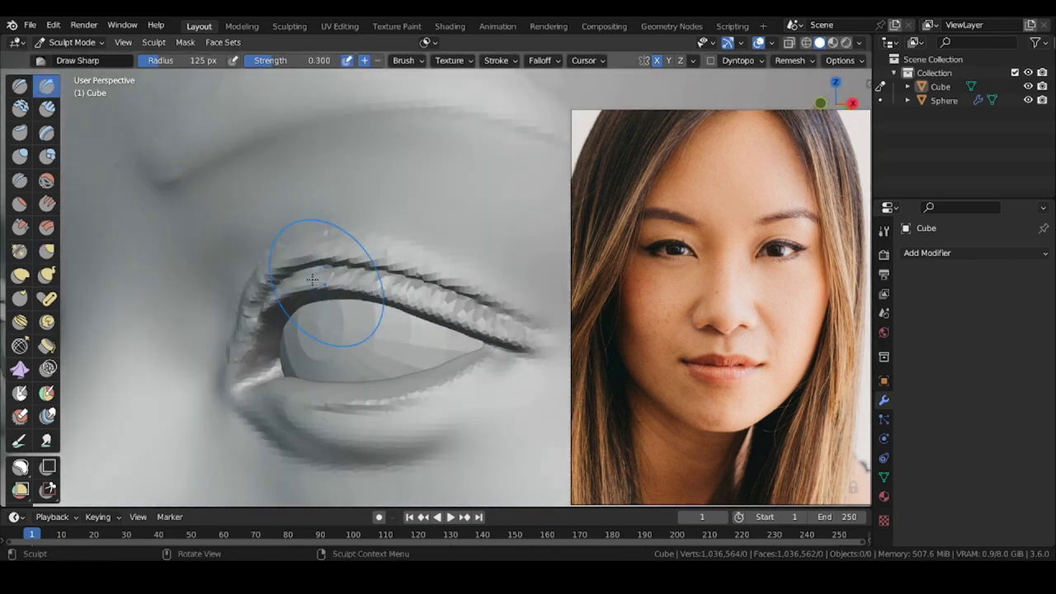
key(f)
alt+drag(396, 256, 355, 252)
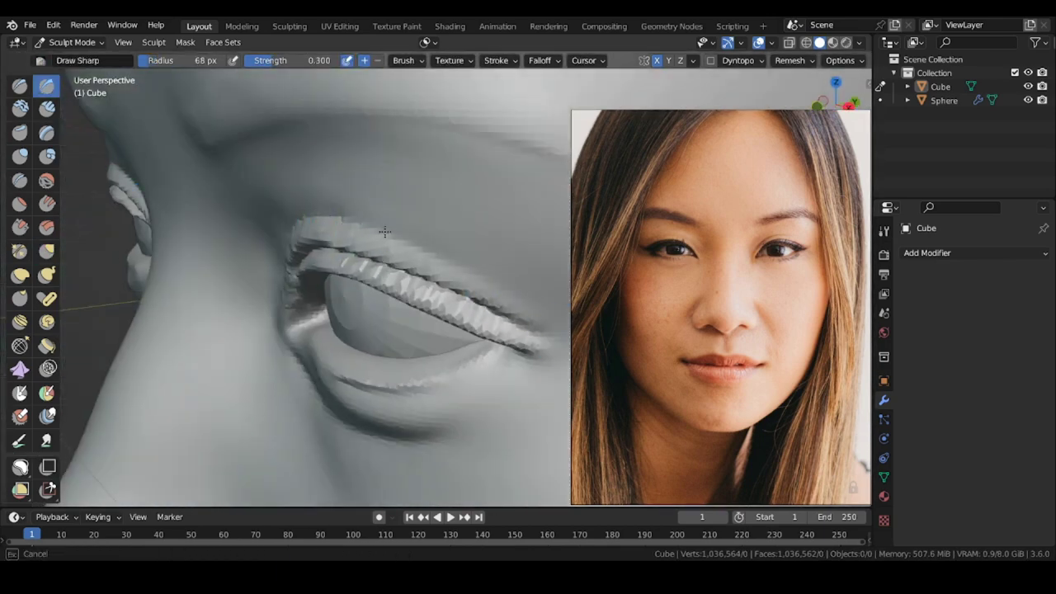
mouse_move(547, 227)
alt+mouse_down()
mouse_move(319, 187)
mouse_move(399, 115)
mouse_move(385, 178)
mouse_move(330, 248)
alt+mouse_up()
mouse_move(288, 240)
alt+mouse_down()
mouse_move(229, 236)
mouse_move(272, 233)
mouse_move(318, 177)
mouse_move(361, 189)
alt+mouse_up()
key(f)
click(319, 173)
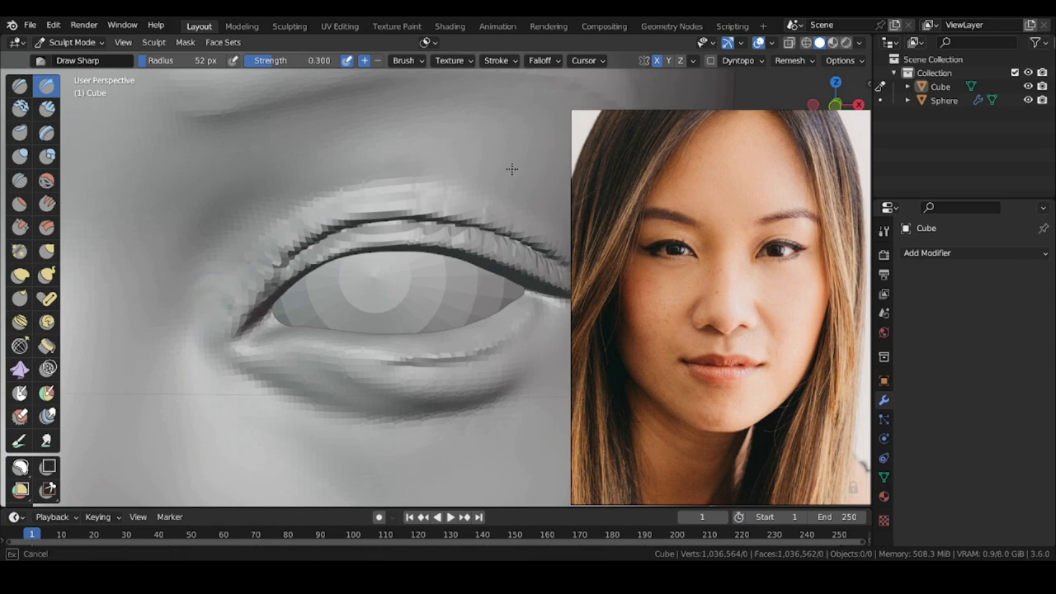
- Examine the eyelid creases and the whole face from the front against the reference portrait
ctrl+alt+drag(512, 169, 280, 190)
mouse_move(281, 190)
alt+mouse_down()
mouse_move(243, 226)
mouse_move(256, 198)
alt+mouse_up()
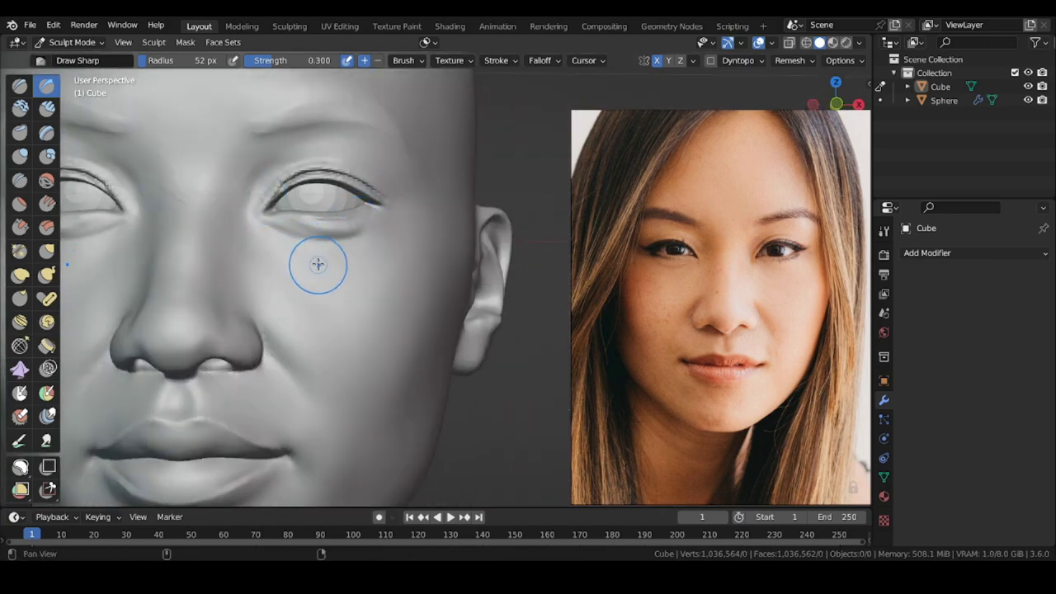
alt+drag(320, 256, 412, 305)
alt+drag(413, 272, 461, 270)
ctrl+alt+drag(226, 227, 232, 168)
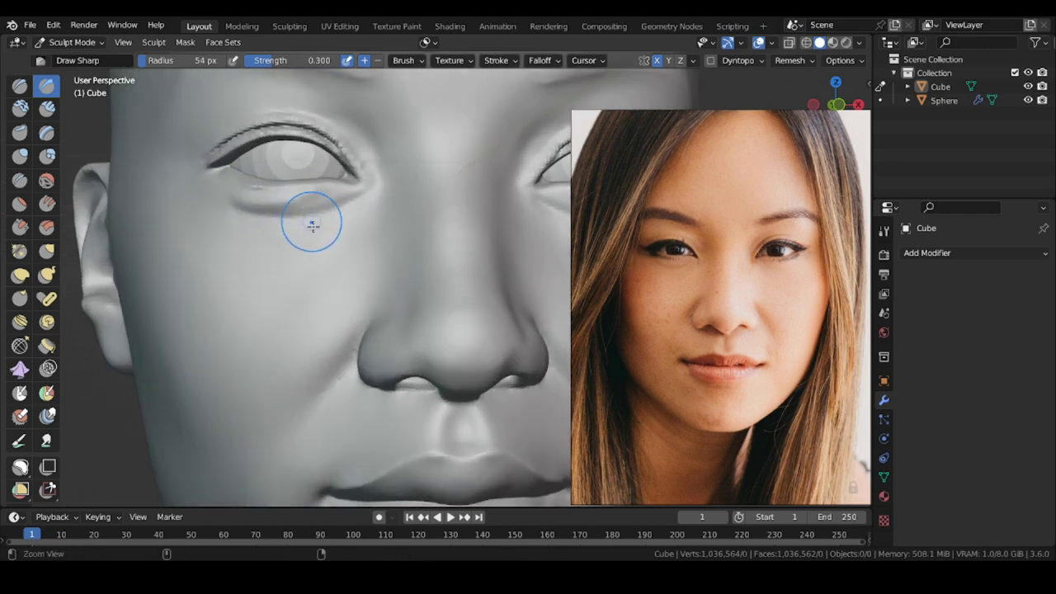
ctrl+alt+drag(311, 225, 313, 198)
key(f)
click(191, 212)
ctrl+middle_drag(221, 181, 239, 304)
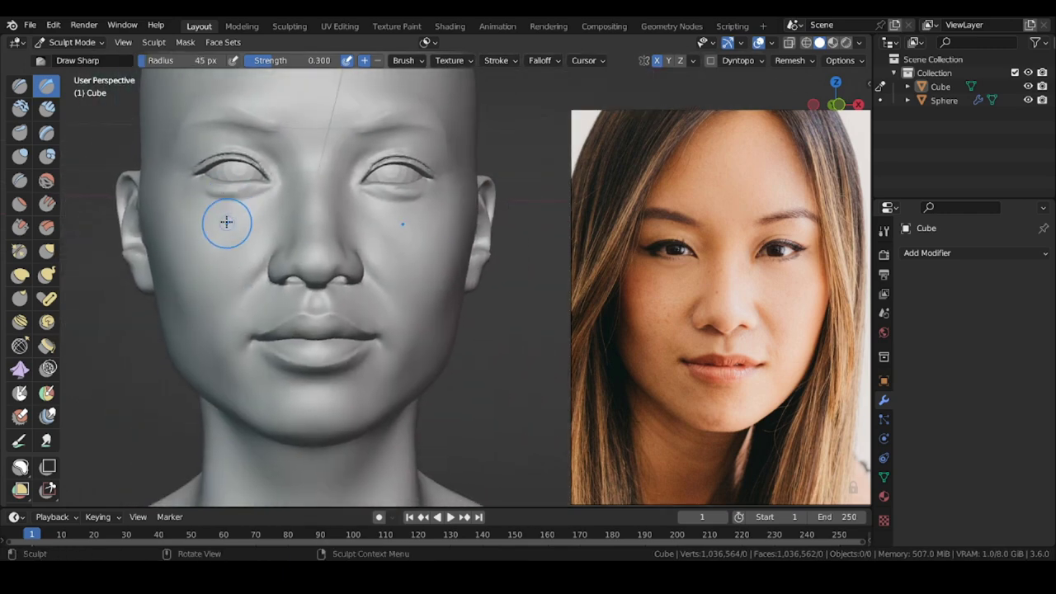
middle_drag(137, 303, 140, 274)
- Nudge the lower edge of the lower lip slightly upward with the Grab brush at strength 0.400
key(g)
shift+middle_drag(137, 304, 132, 281)
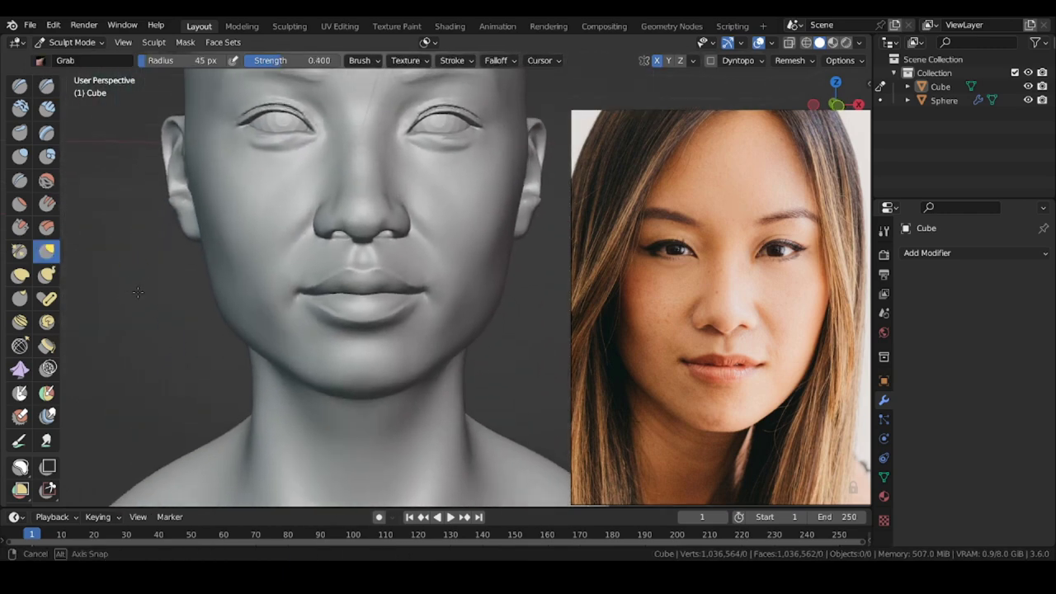
shift+middle_drag(123, 245, 175, 286)
middle_drag(175, 285, 160, 287)
key(f)
click(159, 286)
ctrl+middle_drag(489, 157, 351, 289)
key(f)
click(448, 142)
middle_drag(279, 232, 289, 266)
ctrl+middle_drag(291, 269, 330, 224)
key(f)
click(369, 220)
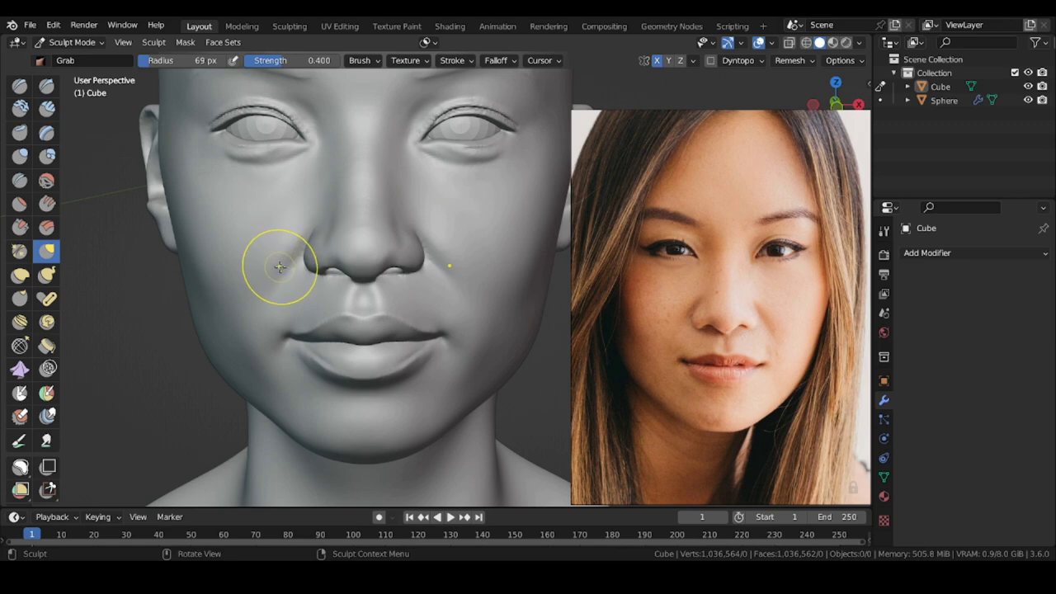
scroll(280, 266, up, 1)
drag(363, 385, 362, 377)
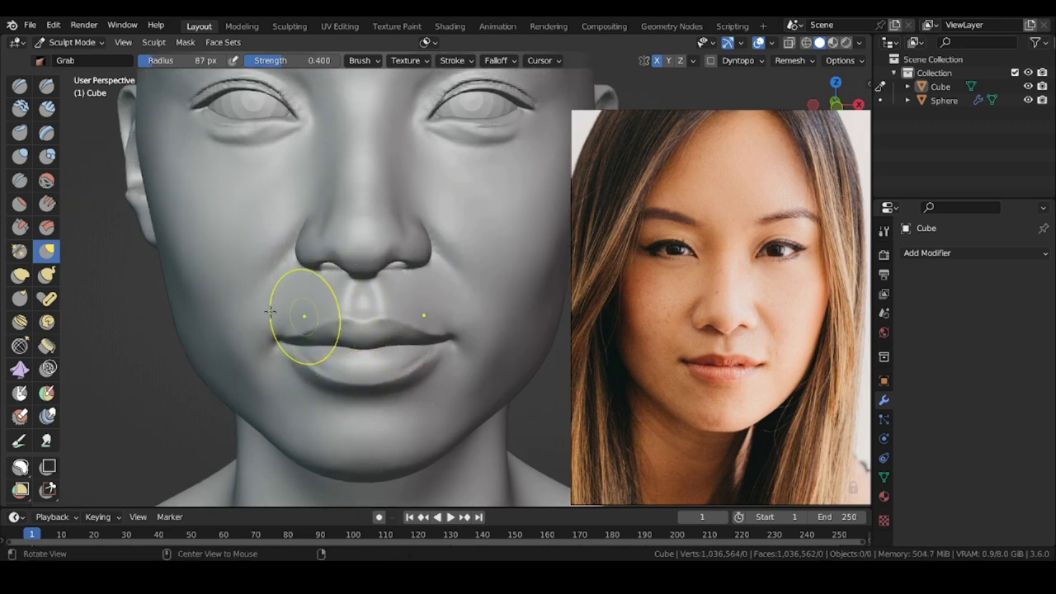
- Mask the lips and chin with a lasso in the side view and smooth the mask
alt+drag(272, 311, 273, 299)
mouse_move(273, 299)
ctrl+alt+mouse_down()
mouse_move(300, 316)
mouse_move(259, 290)
mouse_move(262, 372)
ctrl+alt+mouse_up()
mouse_move(297, 280)
alt+mouse_down()
mouse_move(184, 271)
mouse_move(306, 277)
alt+mouse_up()
scroll(727, 338, down, 5)
scroll(744, 343, up, 5)
mouse_move(305, 276)
alt+mouse_down()
mouse_move(223, 277)
mouse_move(192, 303)
alt+mouse_up()
mouse_move(191, 303)
middle_down()
mouse_move(212, 304)
mouse_move(177, 328)
middle_up()
scroll(301, 305, up, 1)
key(m)
drag(301, 305, 343, 410)
shift+middle_drag(330, 396, 345, 326)
click(185, 43)
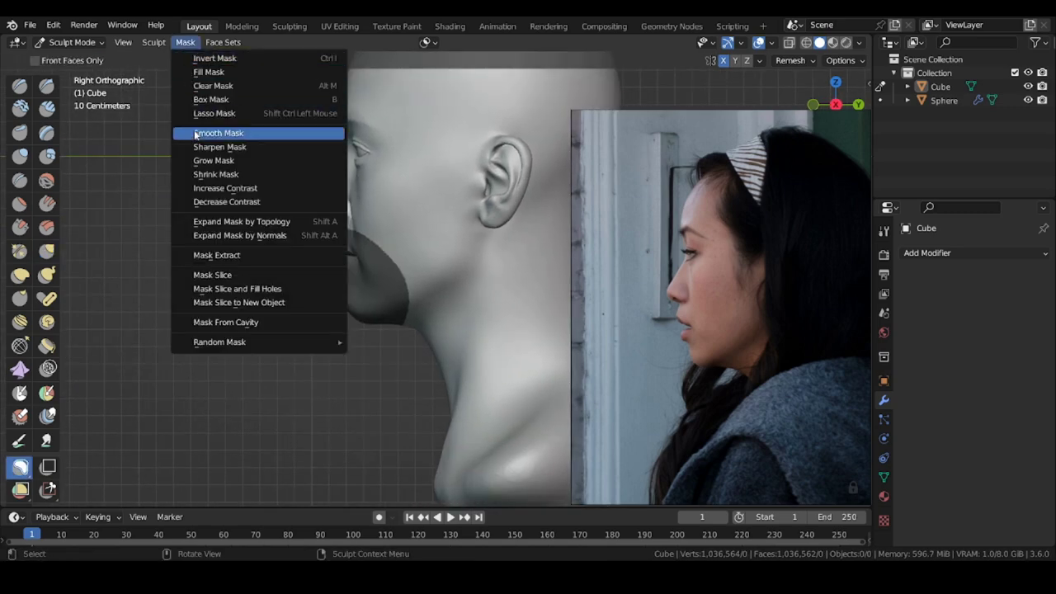
click(196, 133)
- Invert the mask and try to shift the lips and chin slightly backward with the Move tool
scroll(33, 388, down, 5)
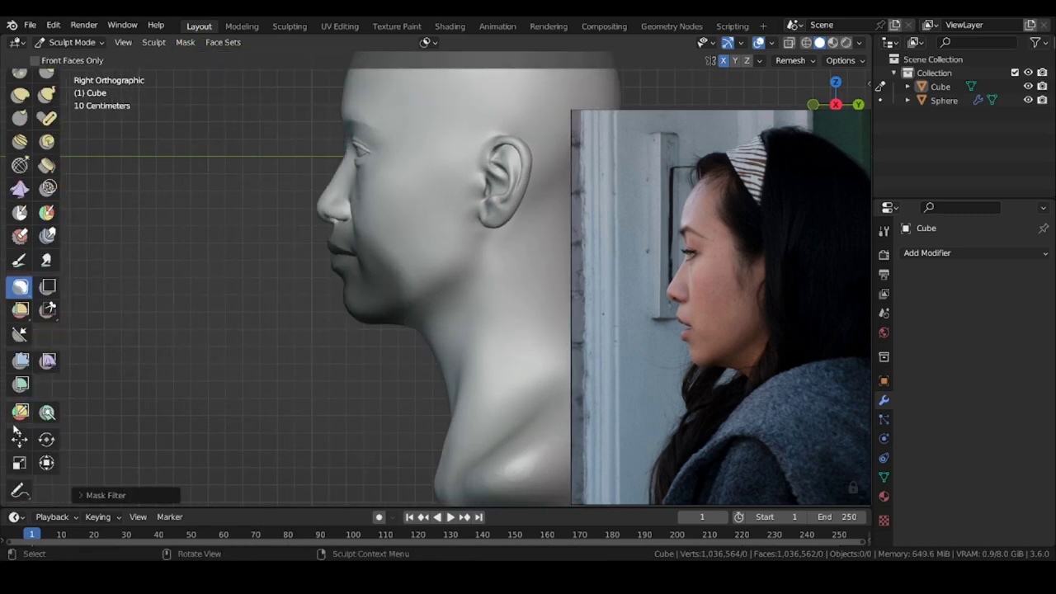
click(20, 439)
click(185, 43)
click(198, 61)
drag(548, 128, 551, 126)
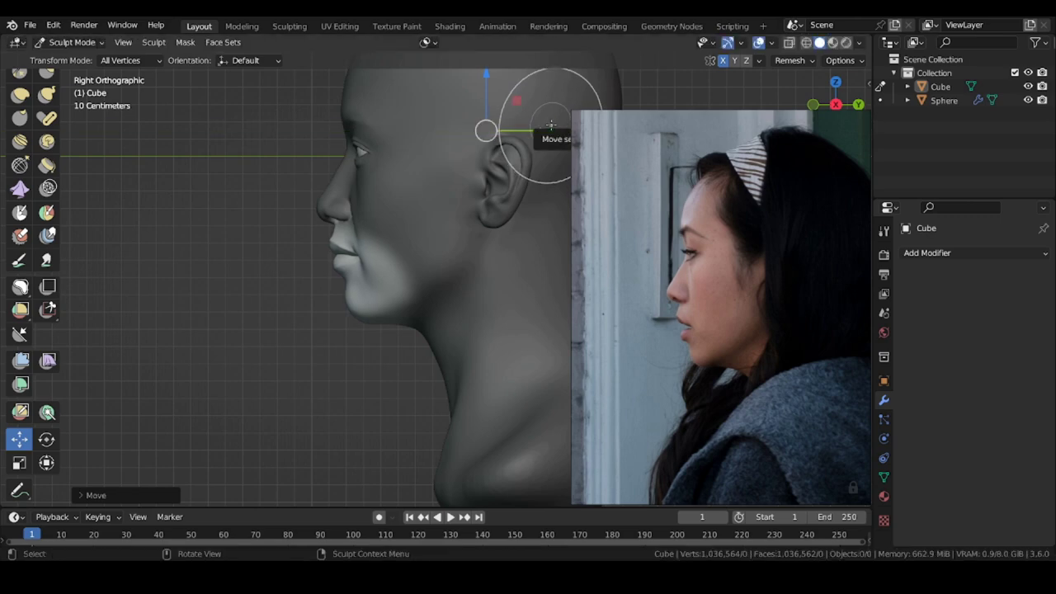
- Undo the last move of the lips and chin and clear the mask
click(185, 43)
key(ctrl+z)
click(185, 43)
click(198, 90)
- Switch the reference board to the dark close-up portrait with bangs and compare it with the sculpted head from the front
key(f)
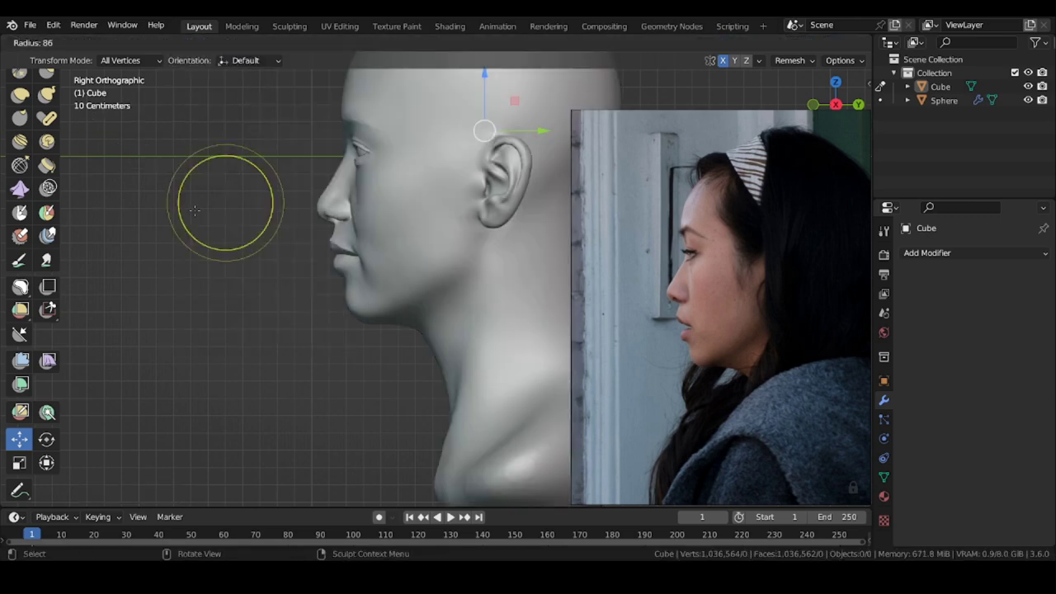
click(195, 211)
scroll(198, 211, down, 2)
middle_drag(206, 214, 321, 248)
scroll(247, 259, up, 1)
shift+middle_drag(272, 177, 262, 252)
scroll(682, 335, down, 6)
middle_drag(673, 339, 587, 261)
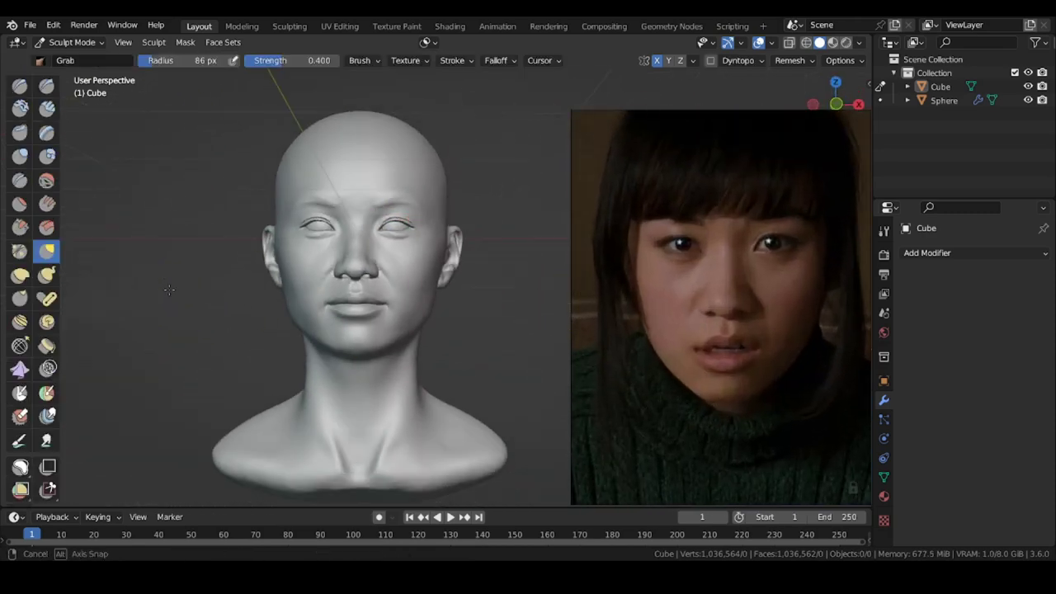
middle_drag(206, 247, 198, 277)
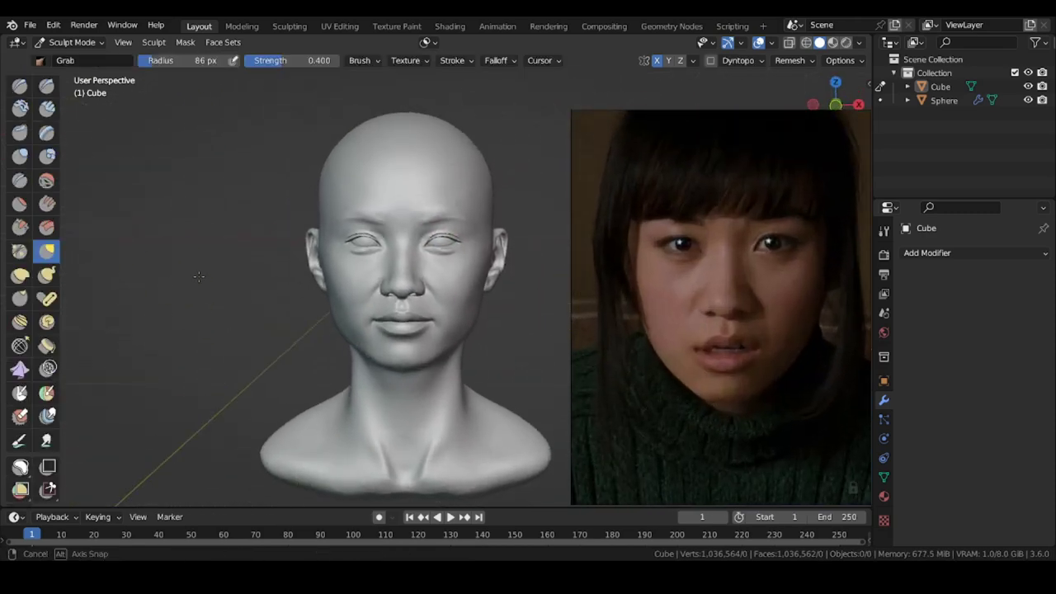
- Reshape the inner and middle parts of the upper eyelid with small Grab brush pulls at strength 0.400
key(f)
scroll(364, 274, up, 6)
drag(259, 252, 245, 253)
scroll(137, 255, down, 4)
middle_drag(145, 289, 157, 306)
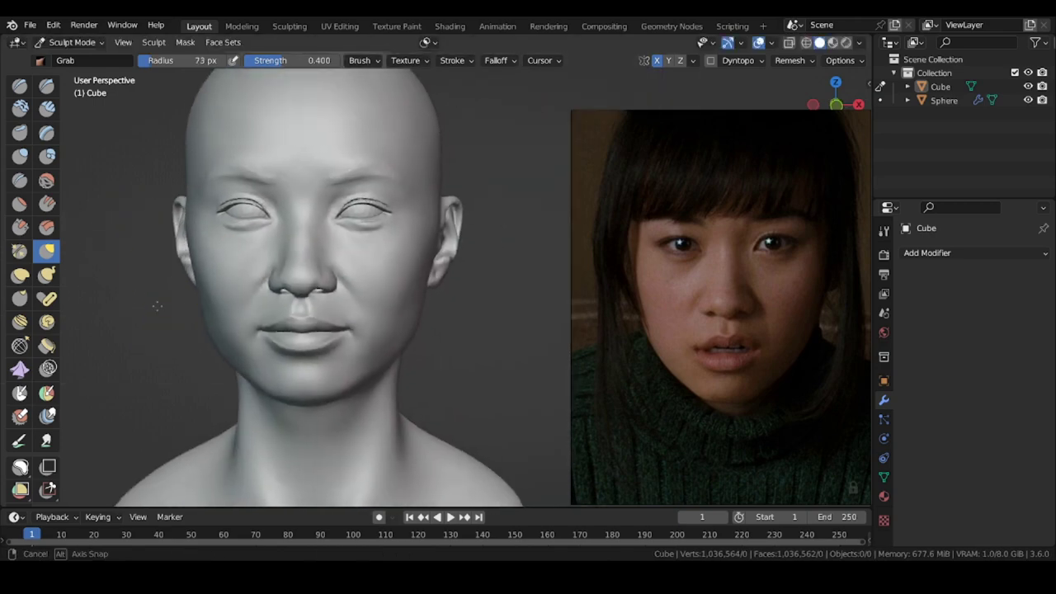
scroll(330, 174, up, 6)
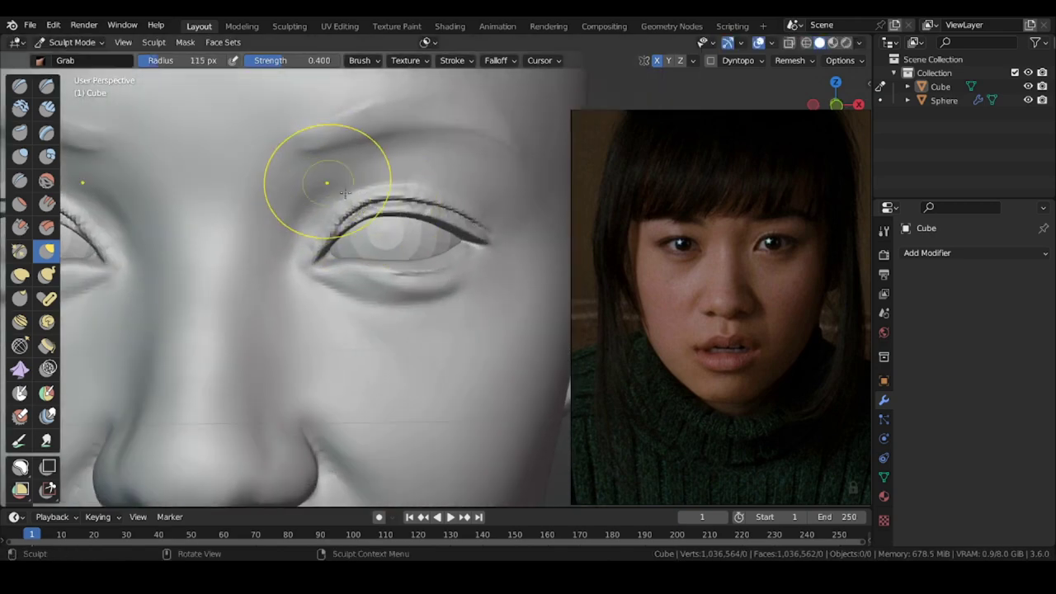
scroll(320, 236, up, 3)
key(f)
click(314, 239)
drag(337, 241, 330, 250)
drag(386, 209, 390, 203)
- Nudge the brow area above the eye slightly upward with the Grab brush at a 149 px radius
key(f)
scroll(355, 198, down, 8)
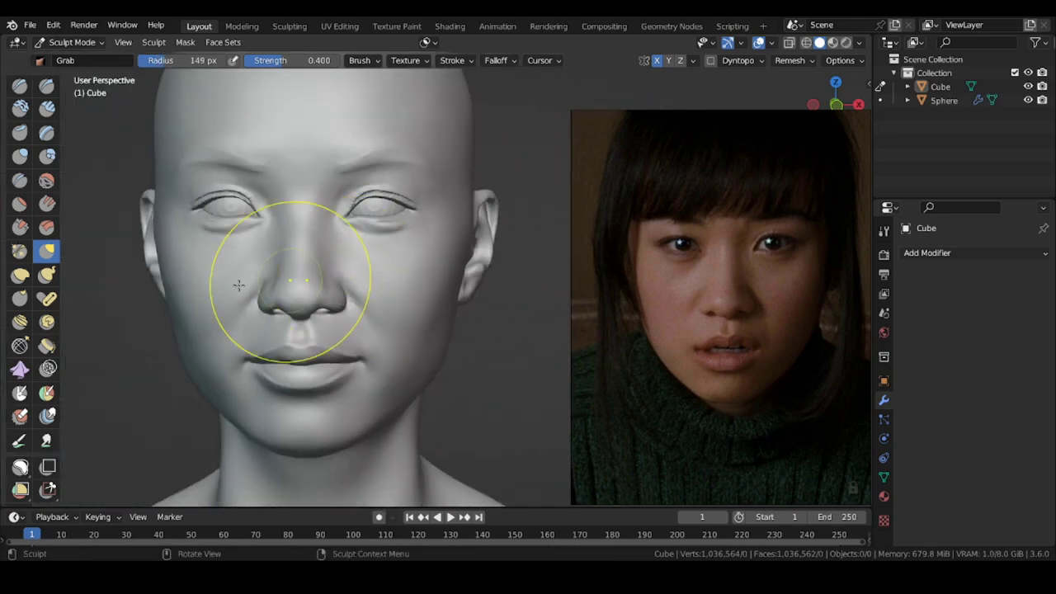
shift+middle_drag(117, 308, 165, 312)
scroll(262, 172, up, 6)
key(f)
drag(254, 126, 253, 120)
scroll(277, 213, up, 3)
key(f)
click(266, 220)
- Mask the upper eyelid rim and the lower eyelid with lasso selections and clear the mask again
click(20, 467)
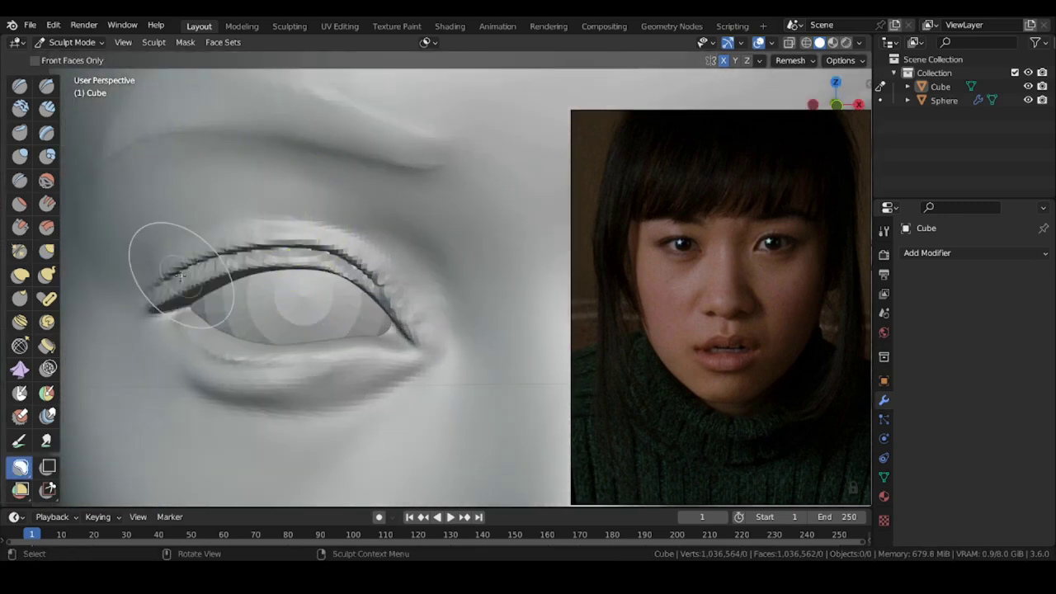
drag(187, 274, 276, 418)
mouse_move(236, 256)
mouse_down()
mouse_move(315, 414)
mouse_move(249, 355)
mouse_up()
click(48, 251)
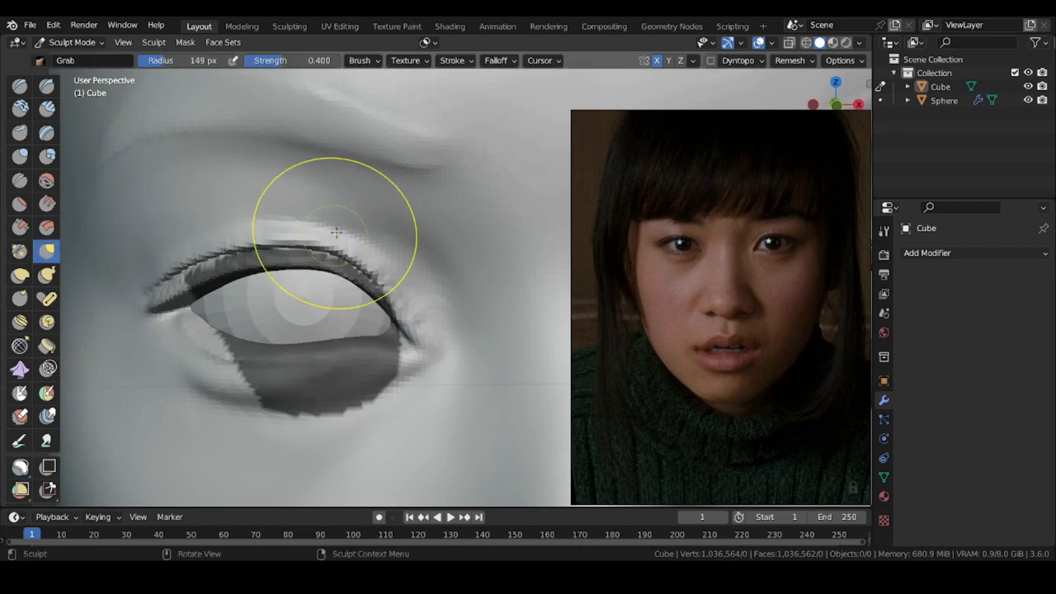
click(185, 42)
click(198, 87)
scroll(249, 157, down, 6)
- Lasso-mask the upper eyelid rim and lower eyelid of the other eye and invert the mask to leave only them editable
key(f)
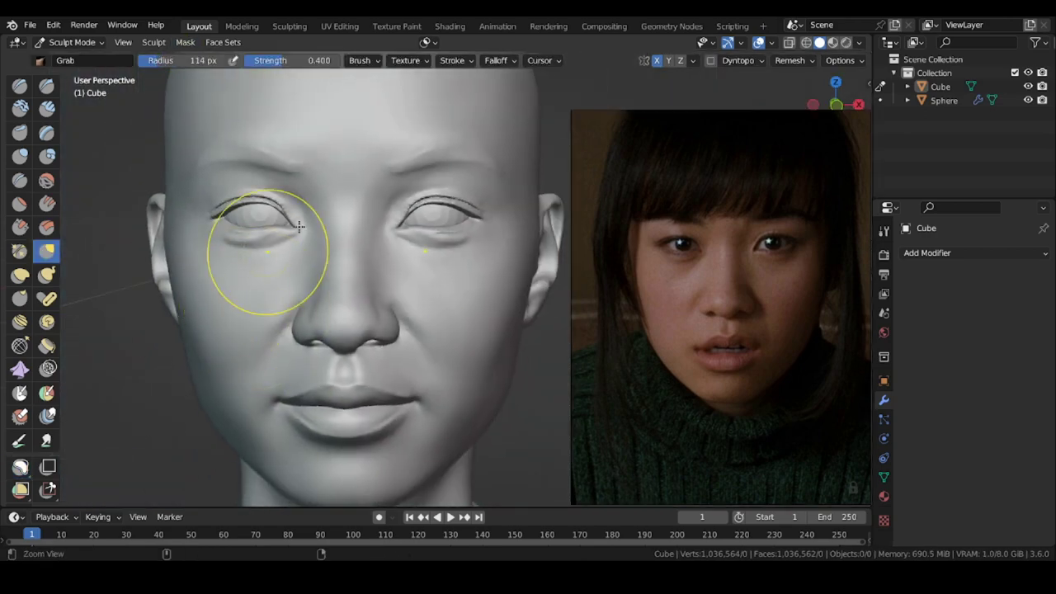
scroll(383, 206, up, 6)
key(f)
shift+middle_drag(472, 229, 313, 253)
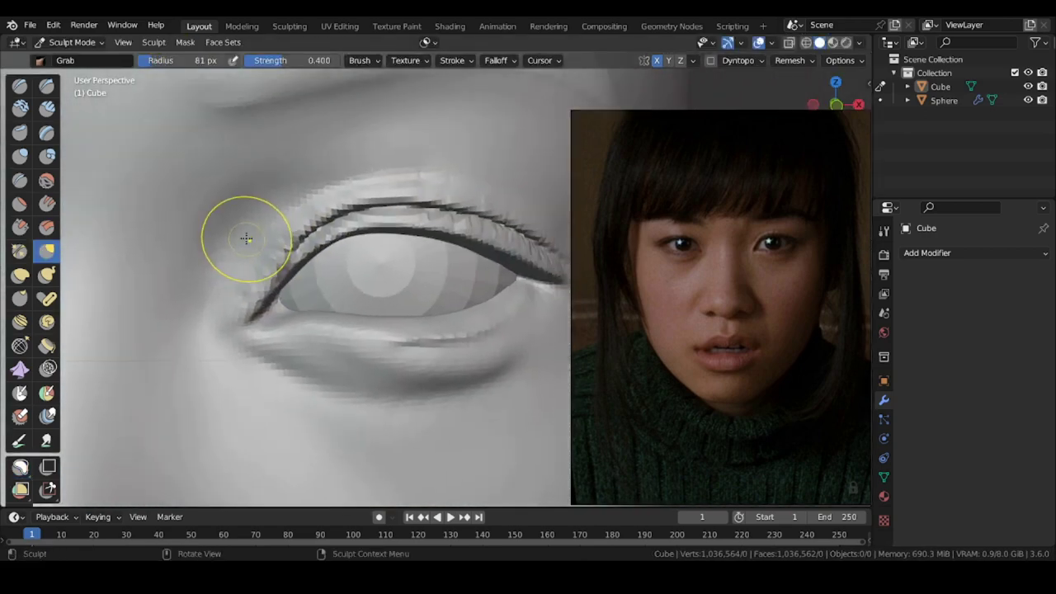
click(20, 467)
mouse_move(248, 277)
mouse_down()
mouse_move(483, 252)
mouse_move(280, 363)
mouse_up()
click(183, 43)
click(196, 59)
click(47, 251)
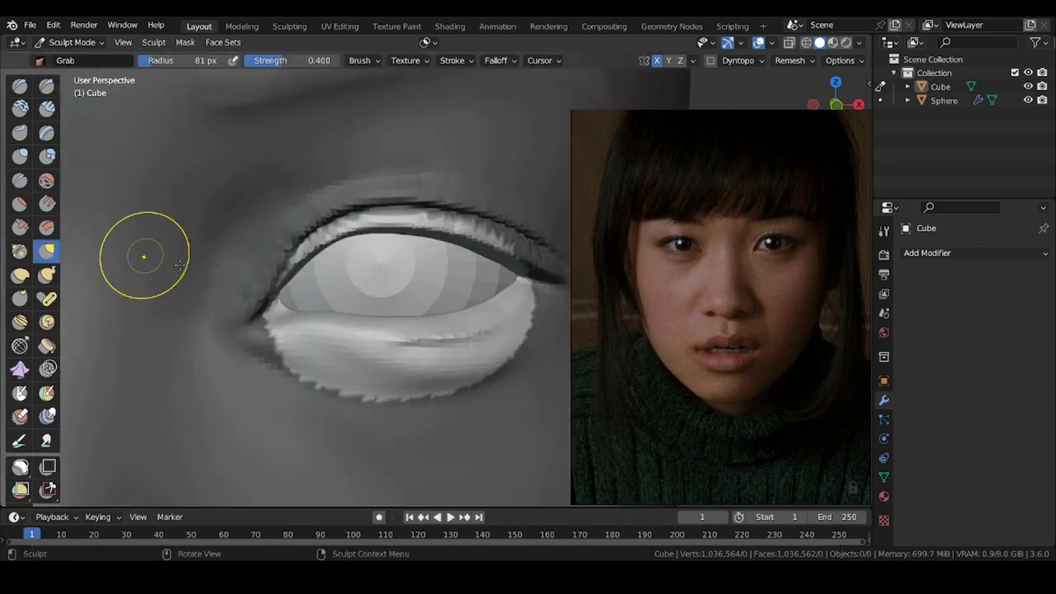
- Try to pull the inner part of the upper eyelid rim toward the nose with the Grab brush and undo the stroke
key(f)
click(335, 263)
drag(306, 245, 290, 250)
key(ctrl+z)
key(f)
click(273, 260)
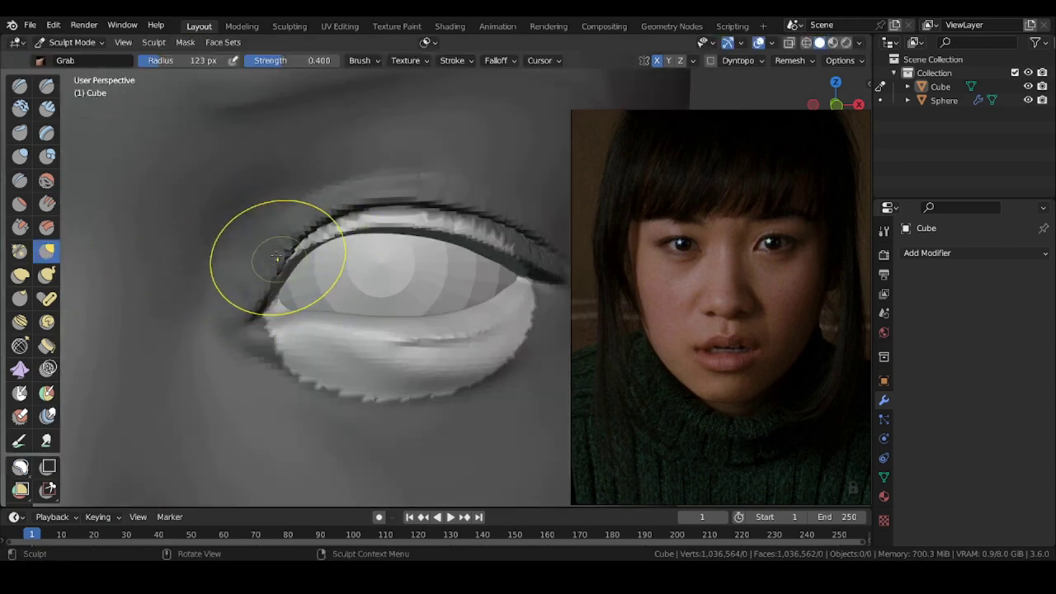
- Clear the mask from the head and check both eyes
mouse_move(277, 257)
middle_down()
mouse_move(276, 217)
mouse_move(379, 322)
middle_up()
scroll(276, 218, down, 8)
click(184, 42)
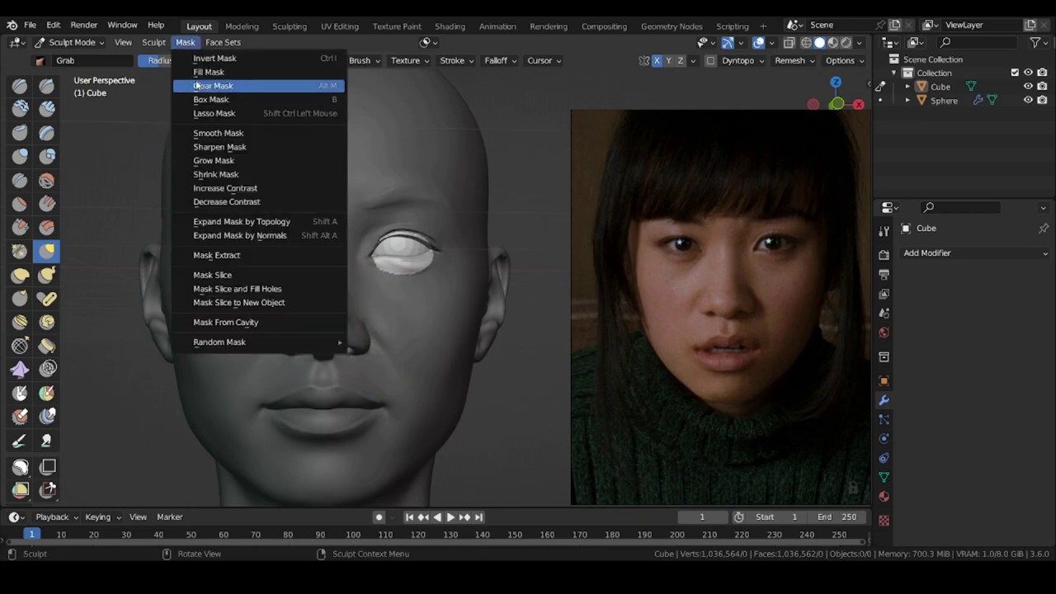
click(213, 86)
scroll(262, 219, up, 6)
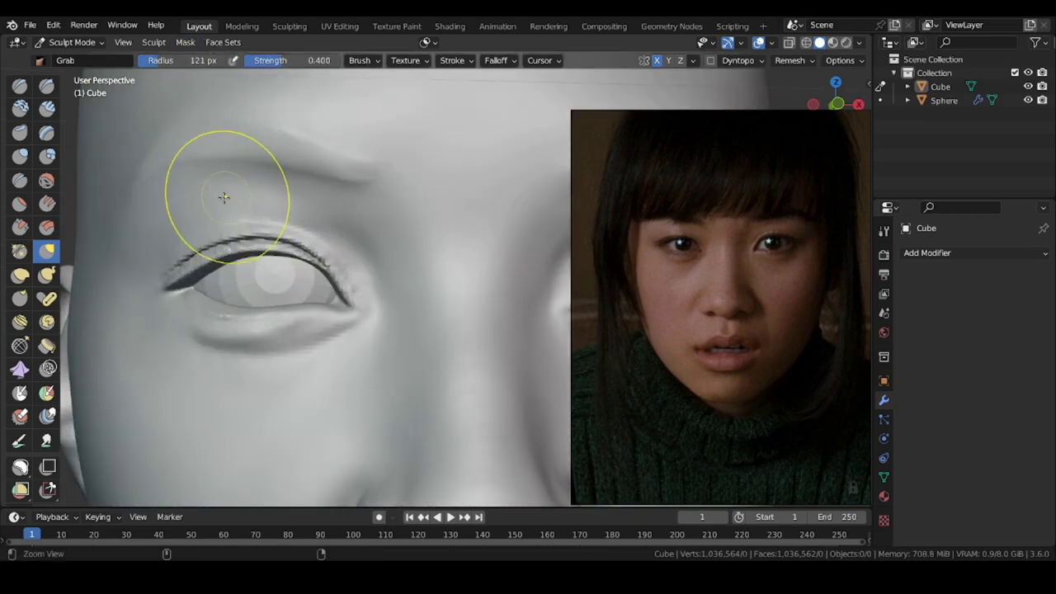
scroll(216, 256, down, 6)
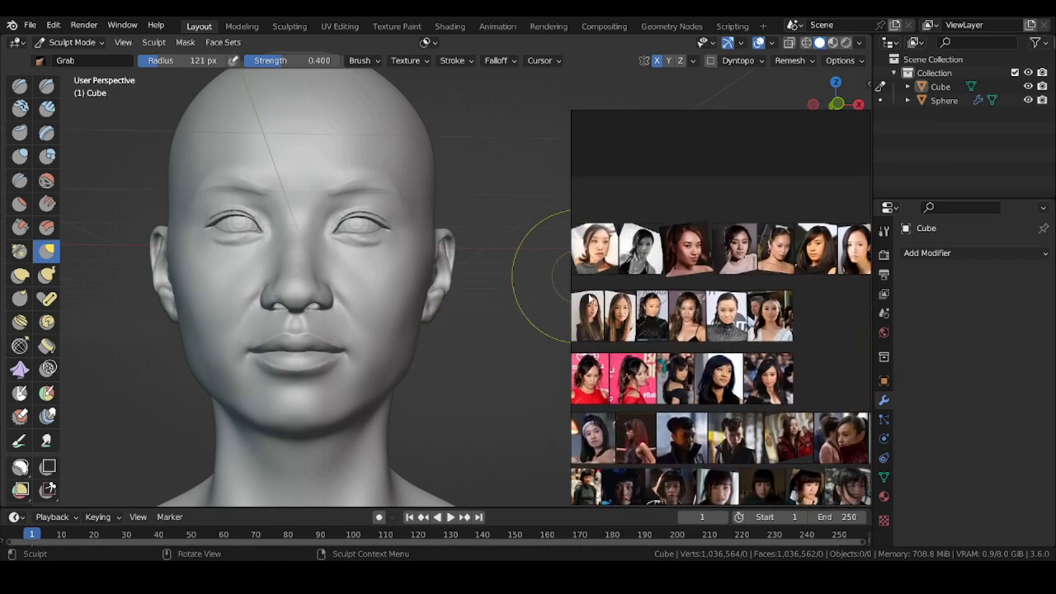
- Switch the reference board to the three-quarter portrait with the bob haircut and compare the sculpted head from the same angle
middle_drag(823, 333, 746, 353)
scroll(747, 354, up, 10)
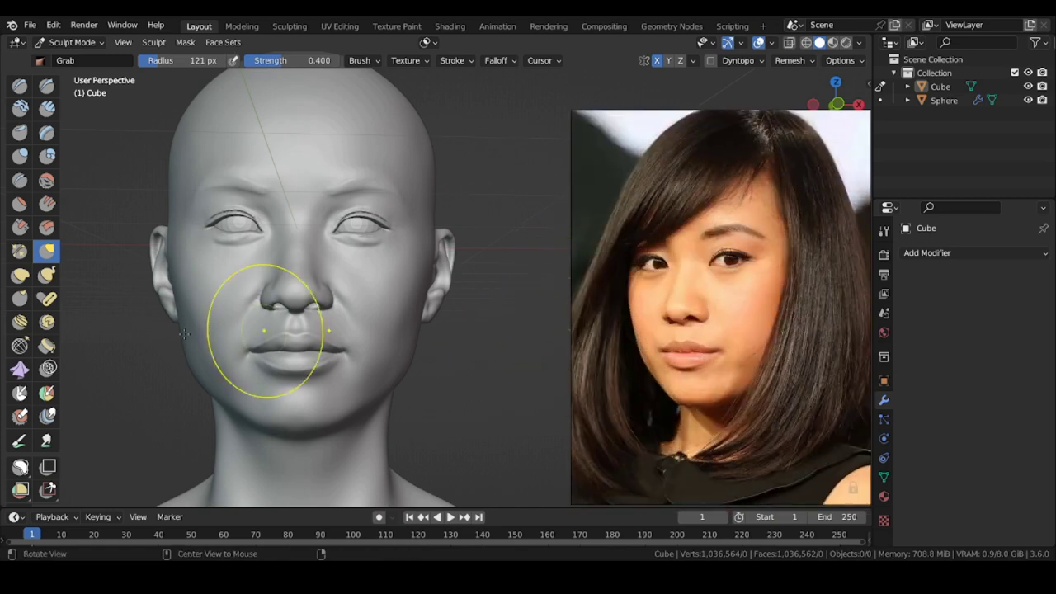
alt+drag(126, 345, 212, 333)
middle_drag(212, 334, 162, 345)
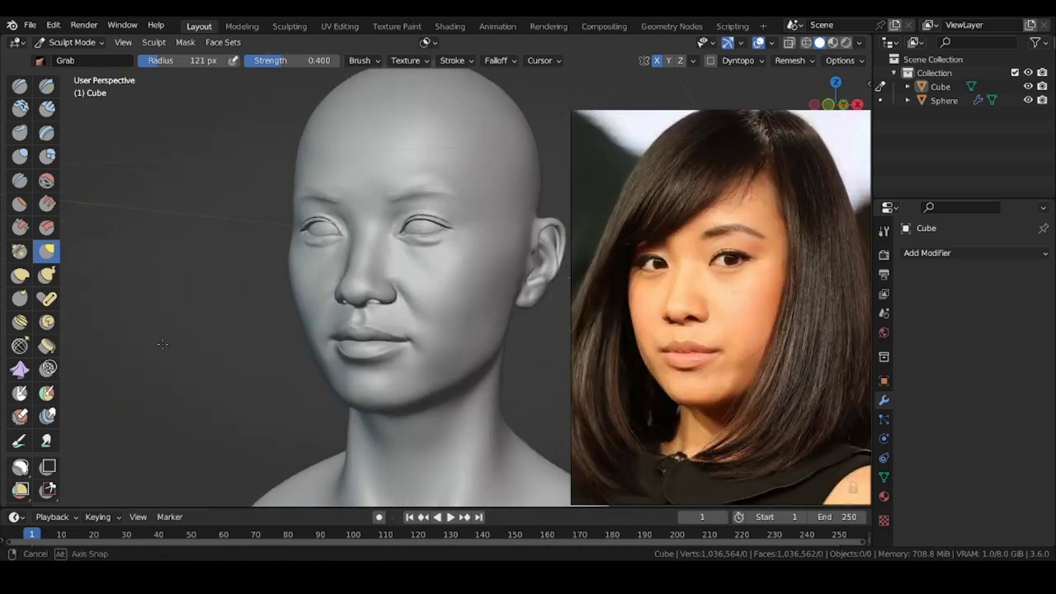
scroll(174, 348, down, 1)
scroll(638, 360, down, 2)
scroll(638, 360, up, 2)
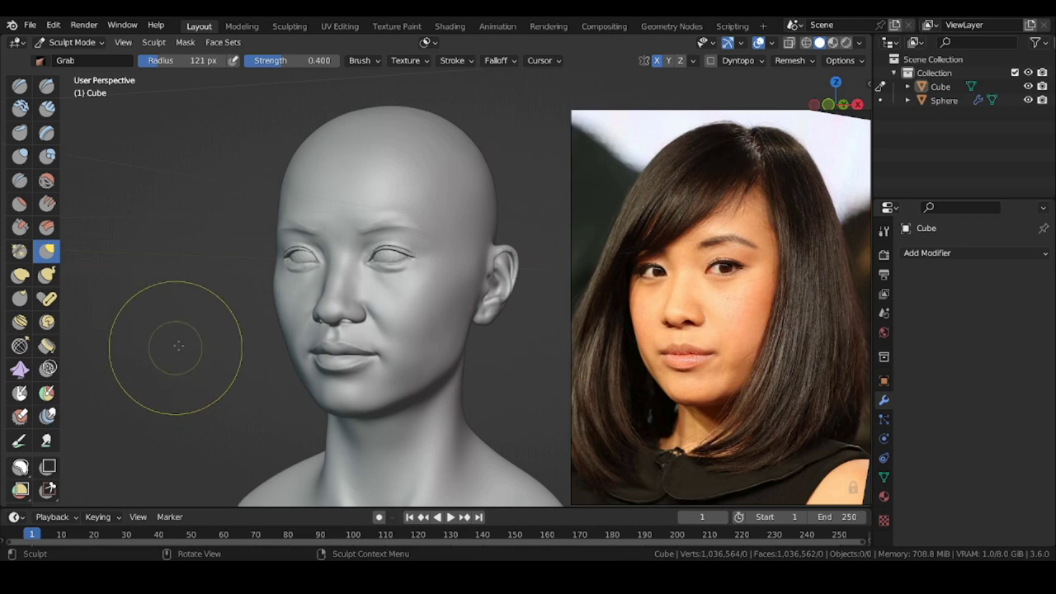
scroll(266, 330, up, 1)
mouse_move(176, 346)
middle_down()
mouse_move(263, 332)
mouse_move(297, 348)
mouse_move(266, 340)
mouse_move(289, 317)
mouse_move(190, 305)
mouse_move(183, 321)
middle_up()
scroll(267, 330, up, 1)
scroll(248, 310, down, 2)
middle_drag(182, 321, 177, 325)
ctrl+middle_drag(177, 325, 174, 321)
middle_drag(304, 310, 348, 251)
mouse_move(266, 307)
middle_down()
mouse_move(210, 367)
mouse_move(207, 297)
mouse_move(174, 321)
middle_up()
scroll(210, 367, down, 1)
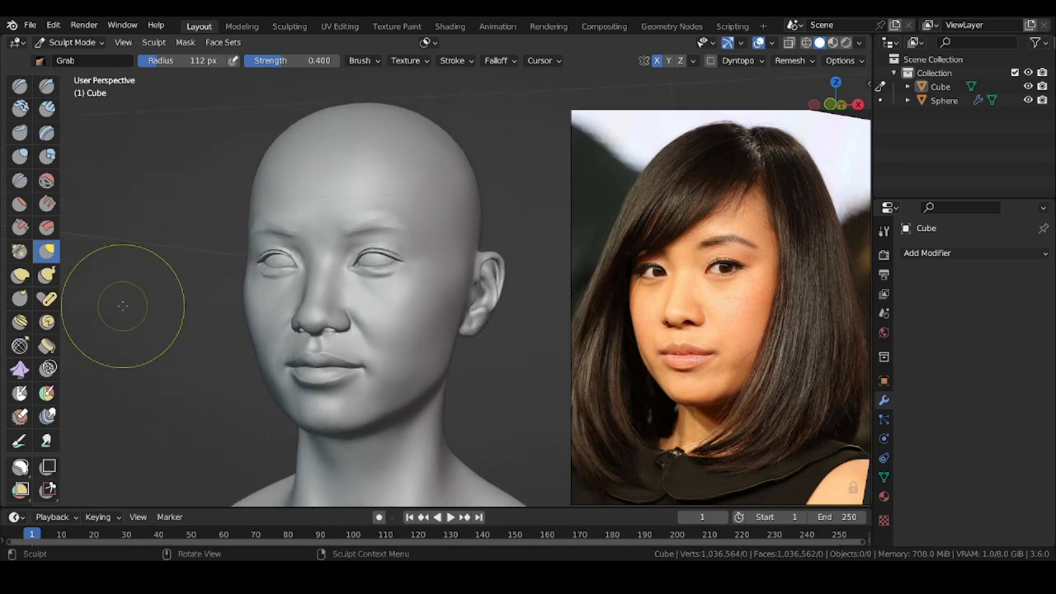